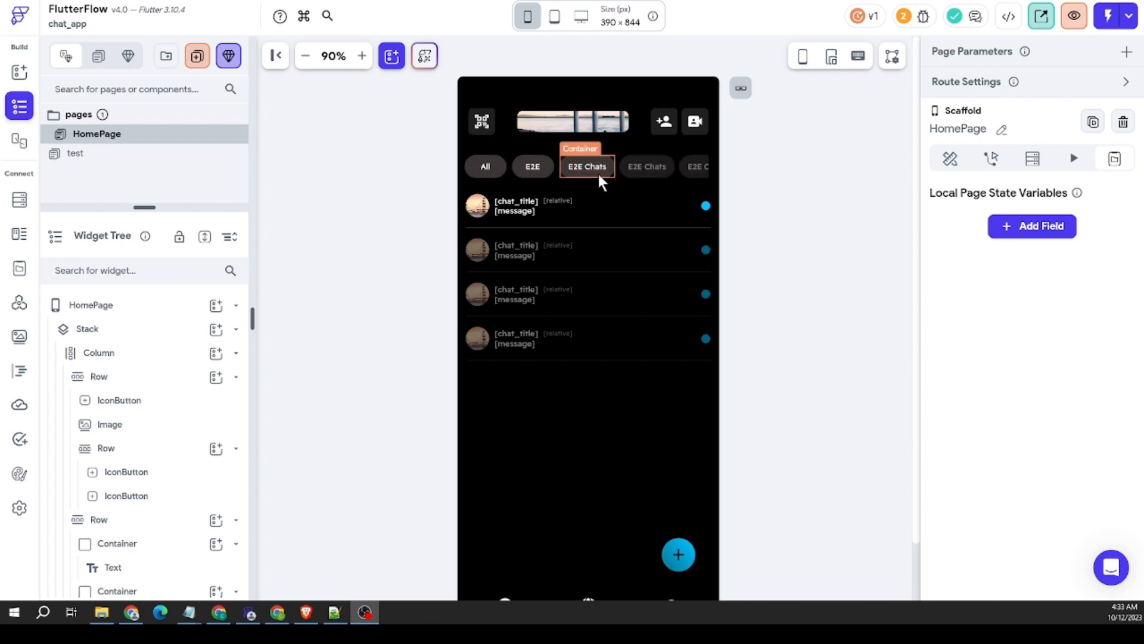
Step: Cut the dynamic E2E Chats row out of the tab row and delete the leftover row holding the All and E2E tabs
click(623, 171)
right_click(621, 168)
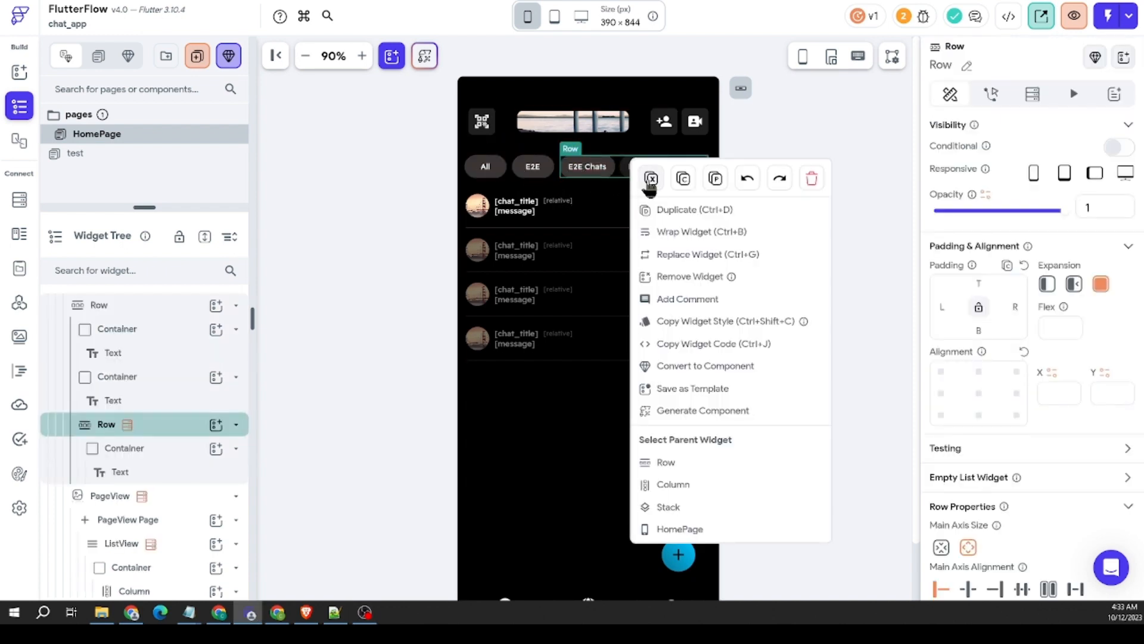
click(646, 180)
right_click(599, 159)
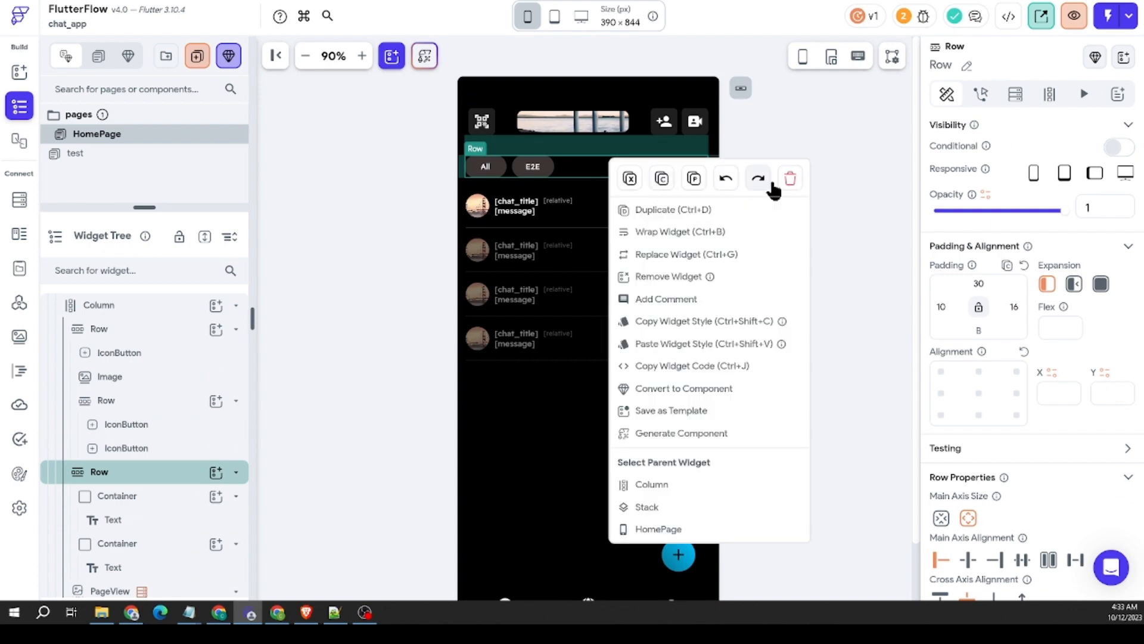
click(790, 180)
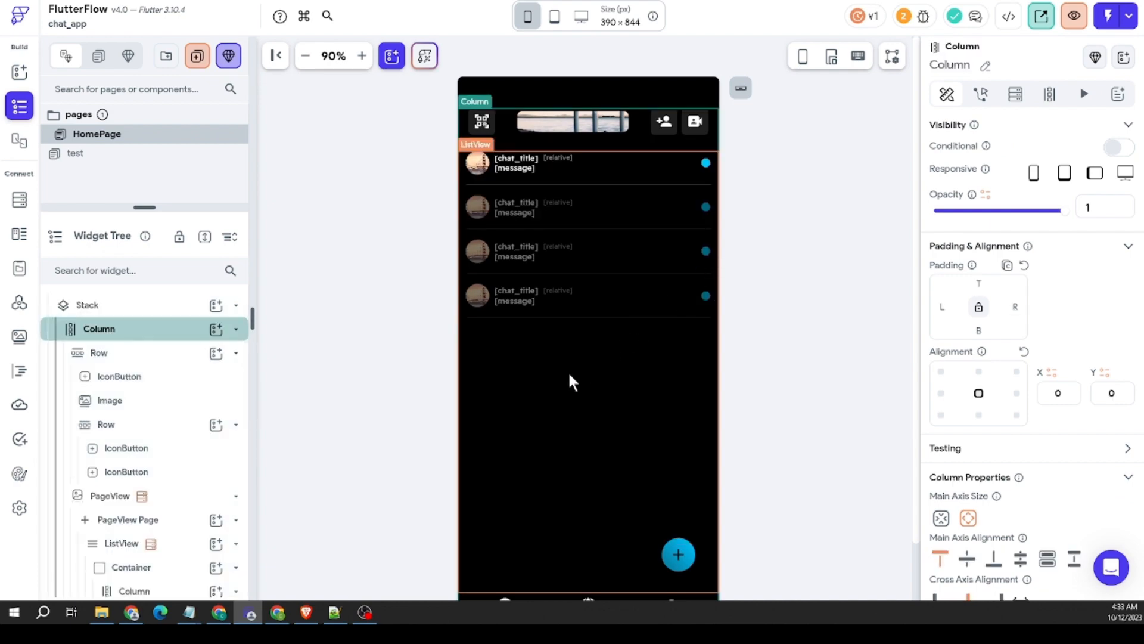
right_click(564, 373)
click(651, 230)
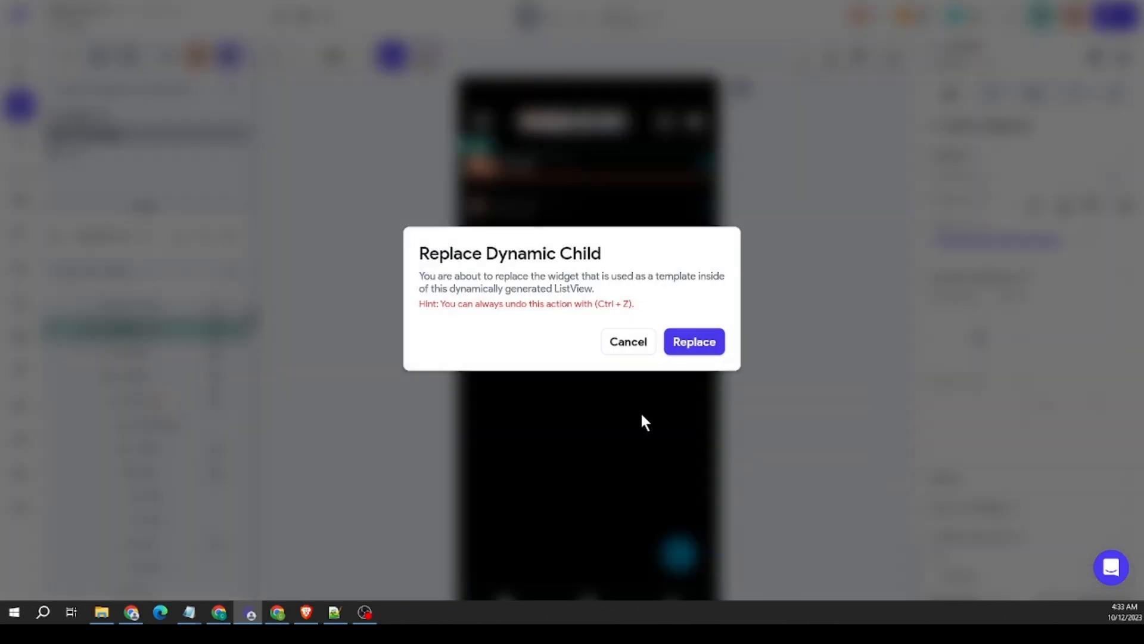
click(627, 344)
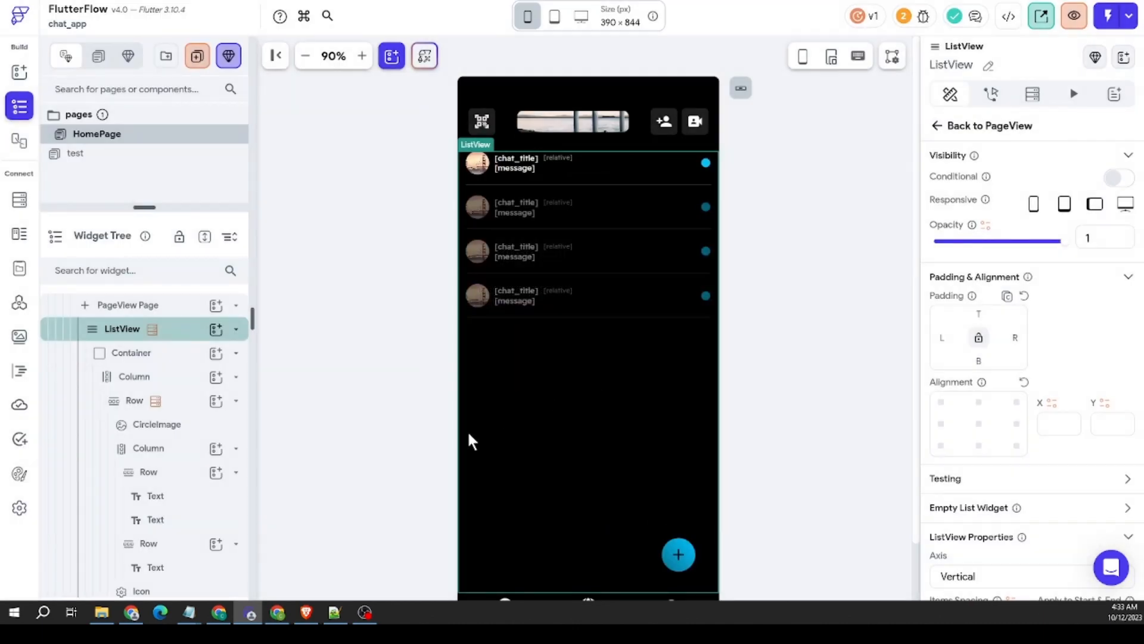
Step: Paste the cut E2E Chats row into the main Column and move it between the header row and the PageView
click(592, 142)
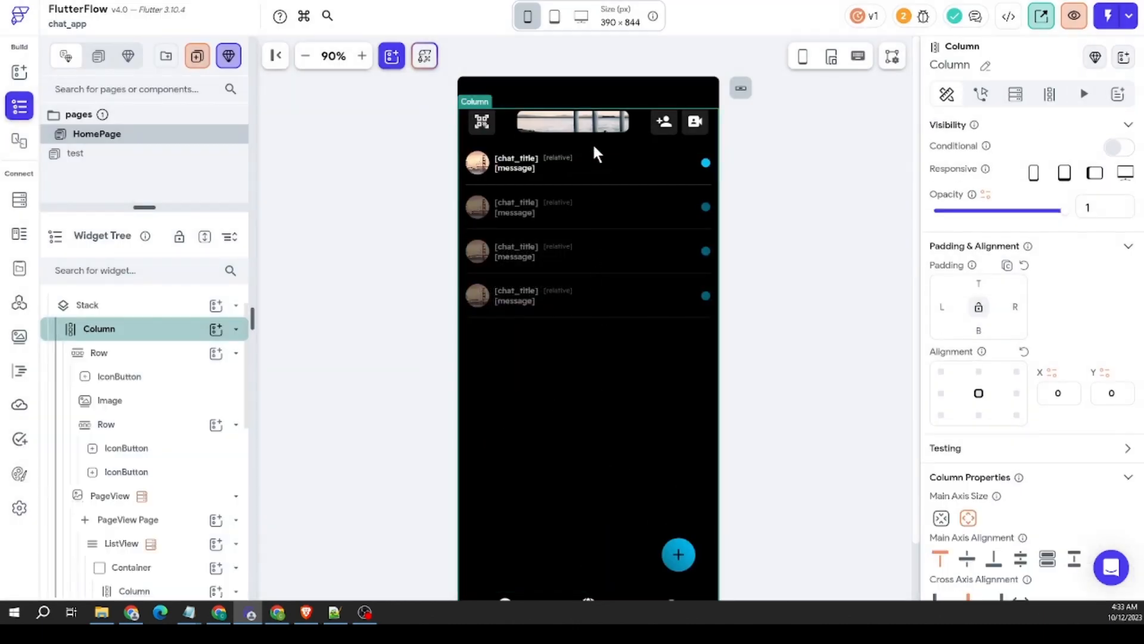
right_click(592, 142)
click(686, 136)
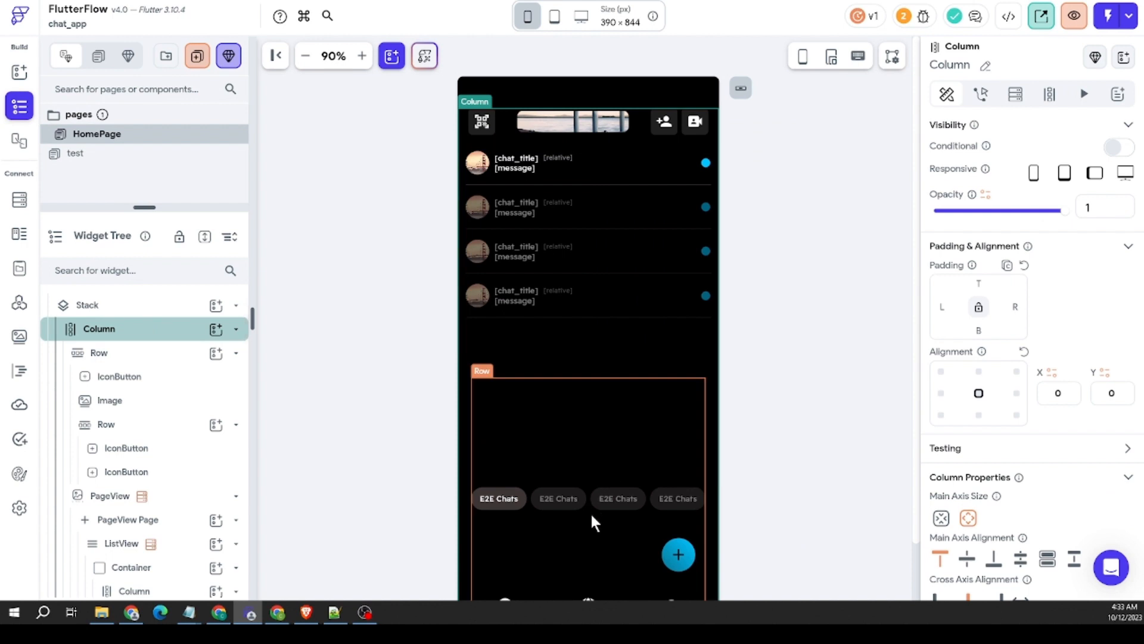
click(597, 537)
drag(599, 540, 593, 147)
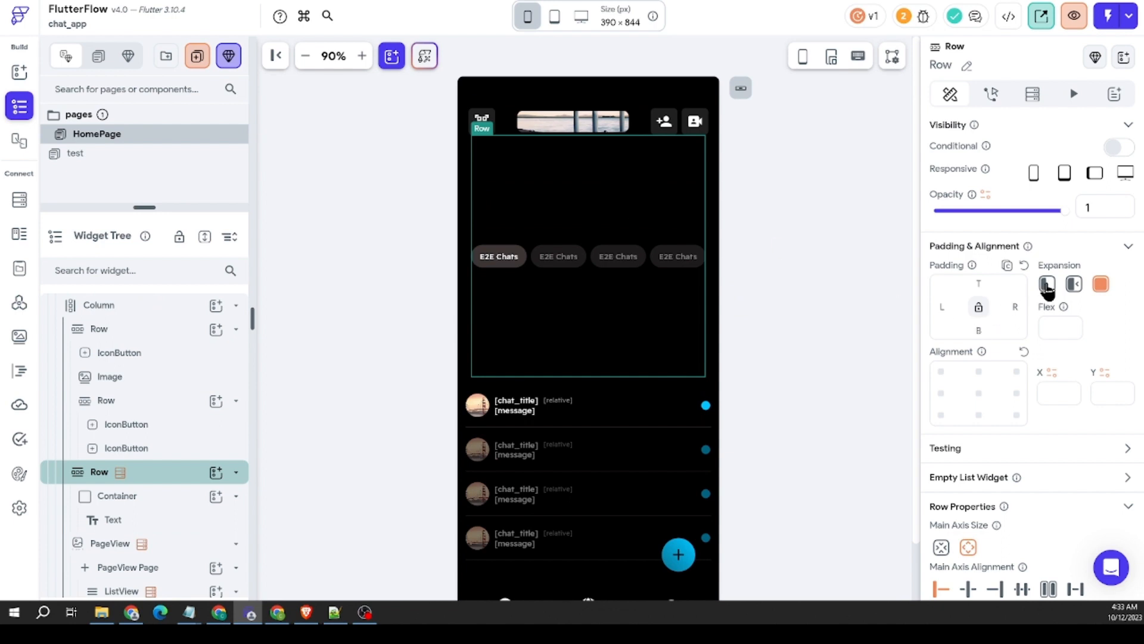
Step: Remove the E2E Chats row's expansion and set its top padding to 30
click(1047, 286)
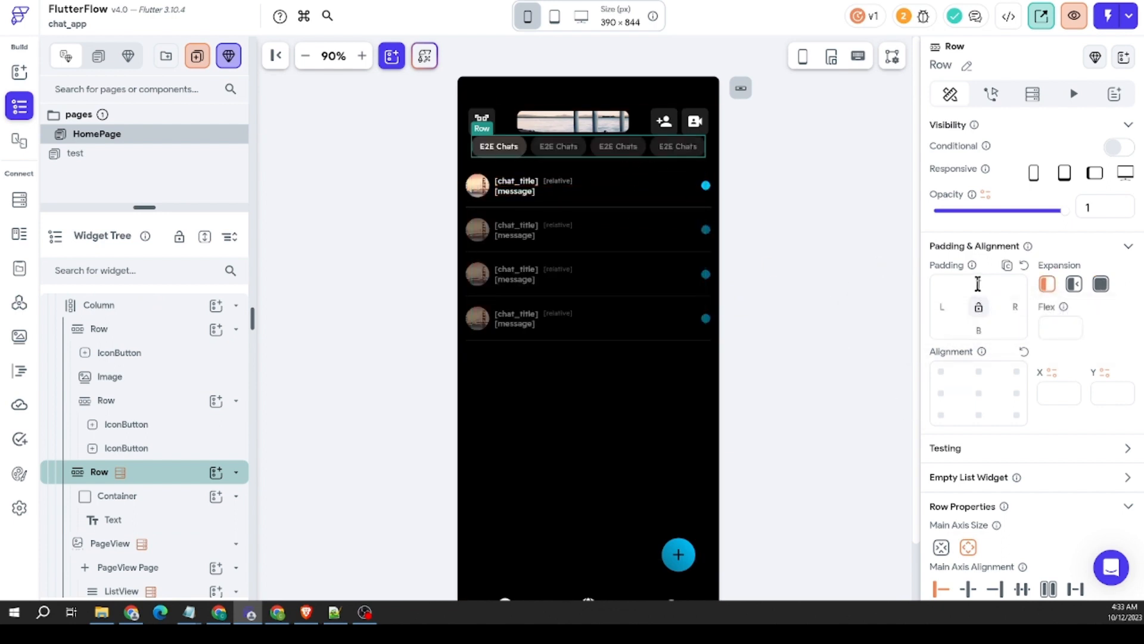
click(978, 284)
text(30)
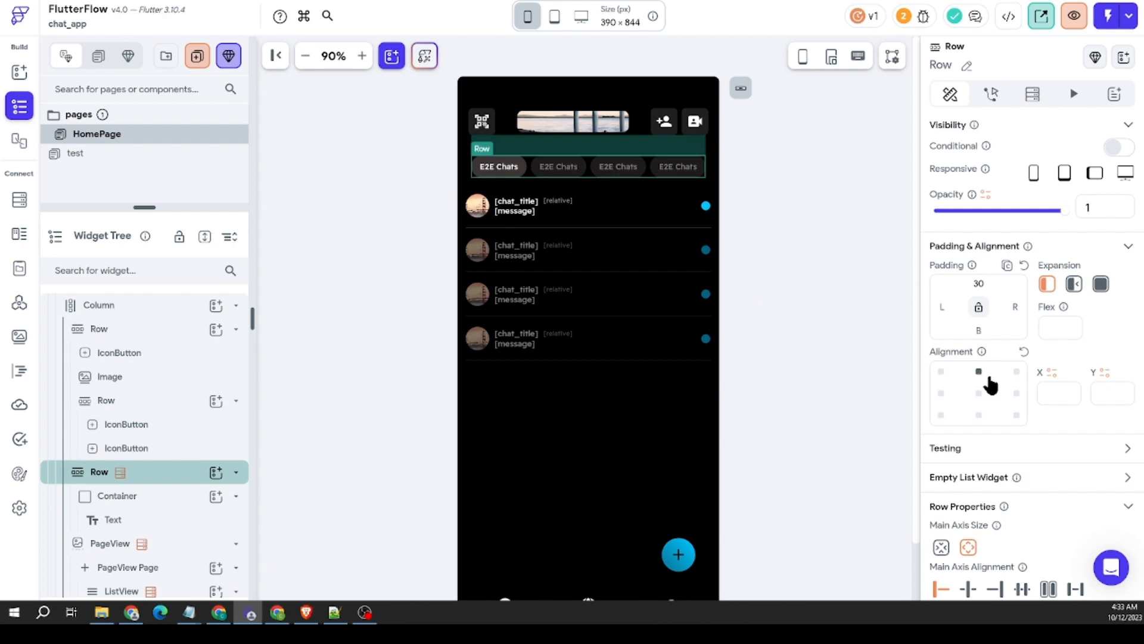
Step: Align the E2E Chats row to the center left and set its left and right padding to 16
scroll(992, 381, down, 1)
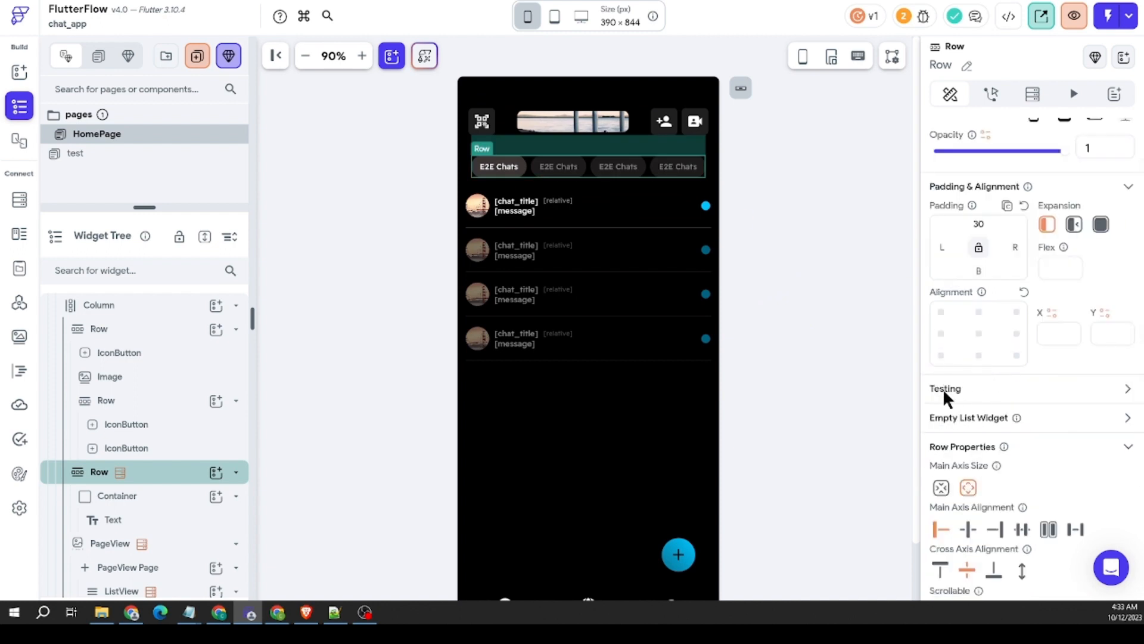
click(941, 333)
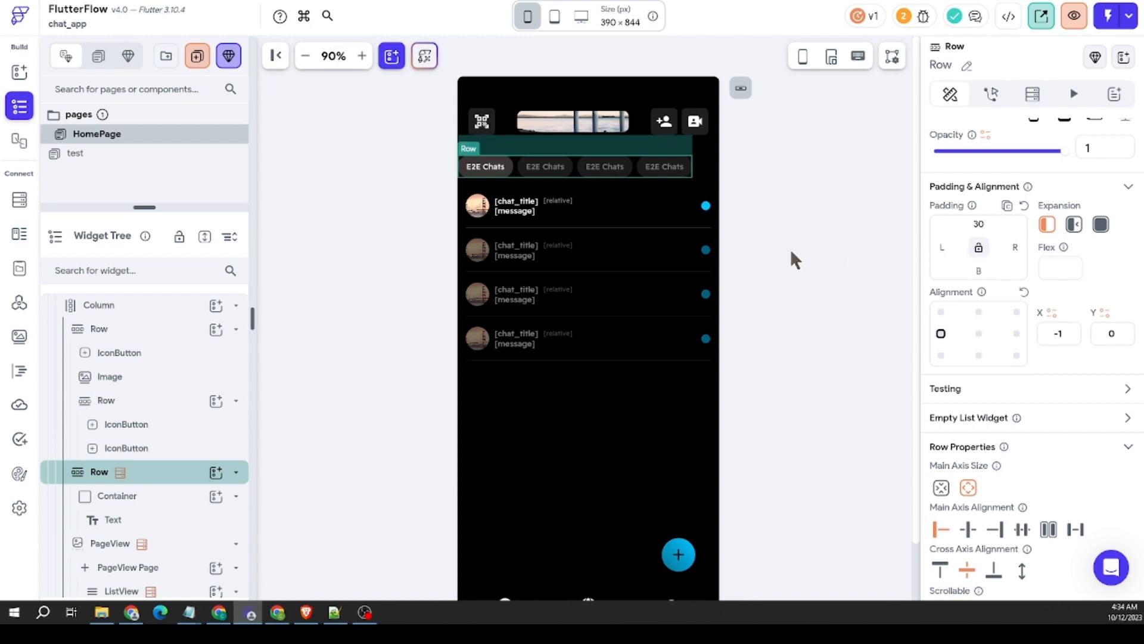
text(16)
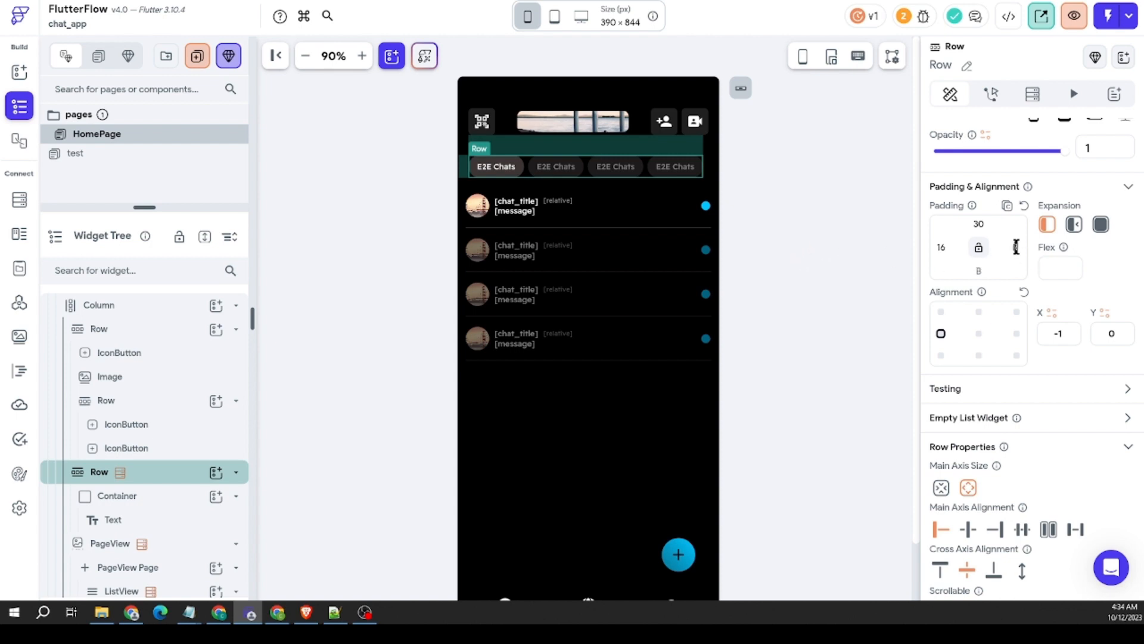
click(1016, 247)
text(16)
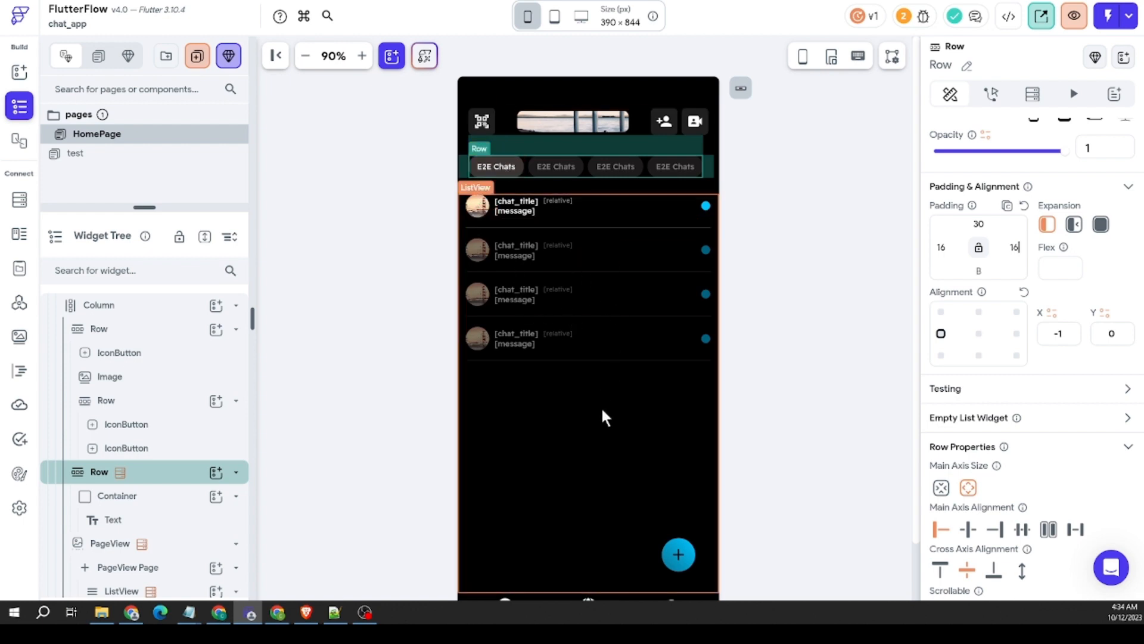
Step: Review the backend query settings of the PageView and of the E2E Chats row
right_click(609, 422)
click(655, 462)
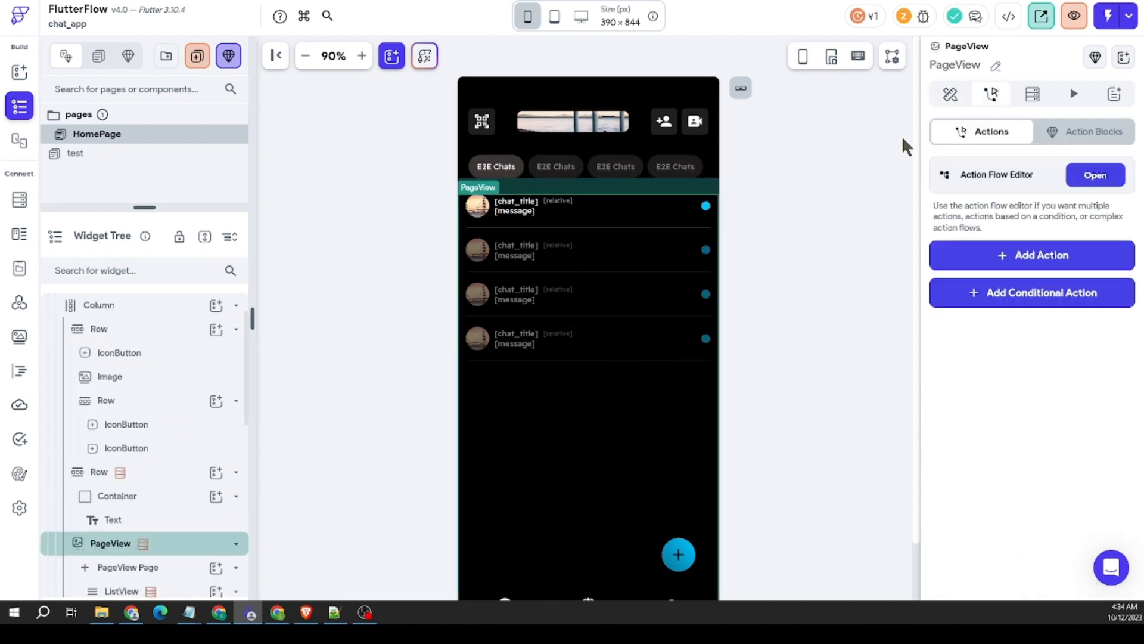
click(1031, 96)
click(1017, 142)
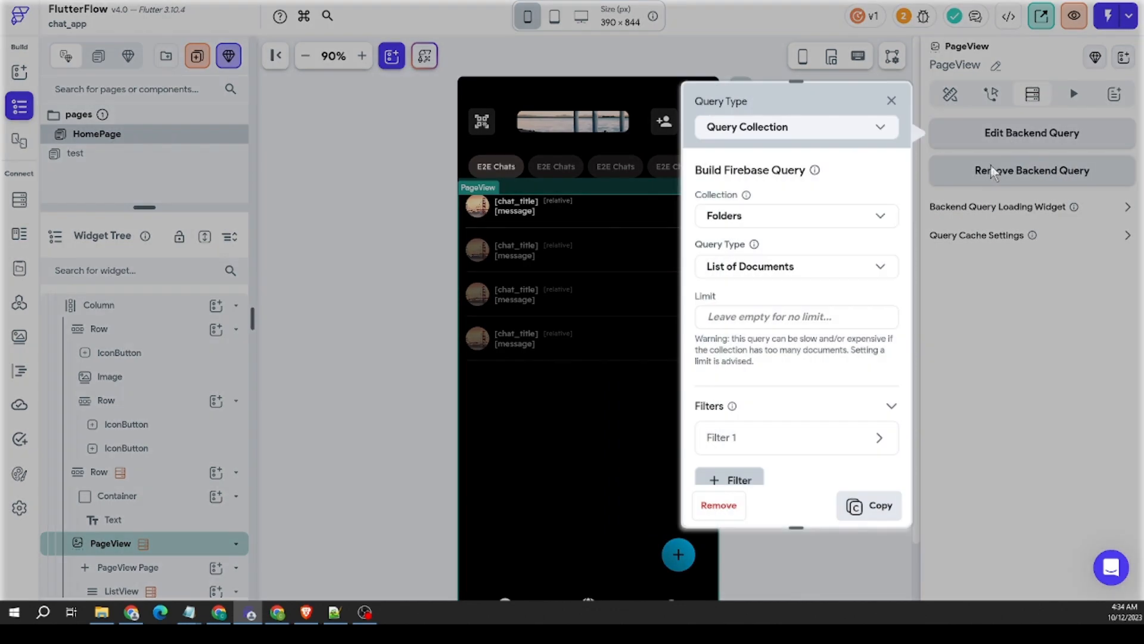
click(971, 324)
click(555, 169)
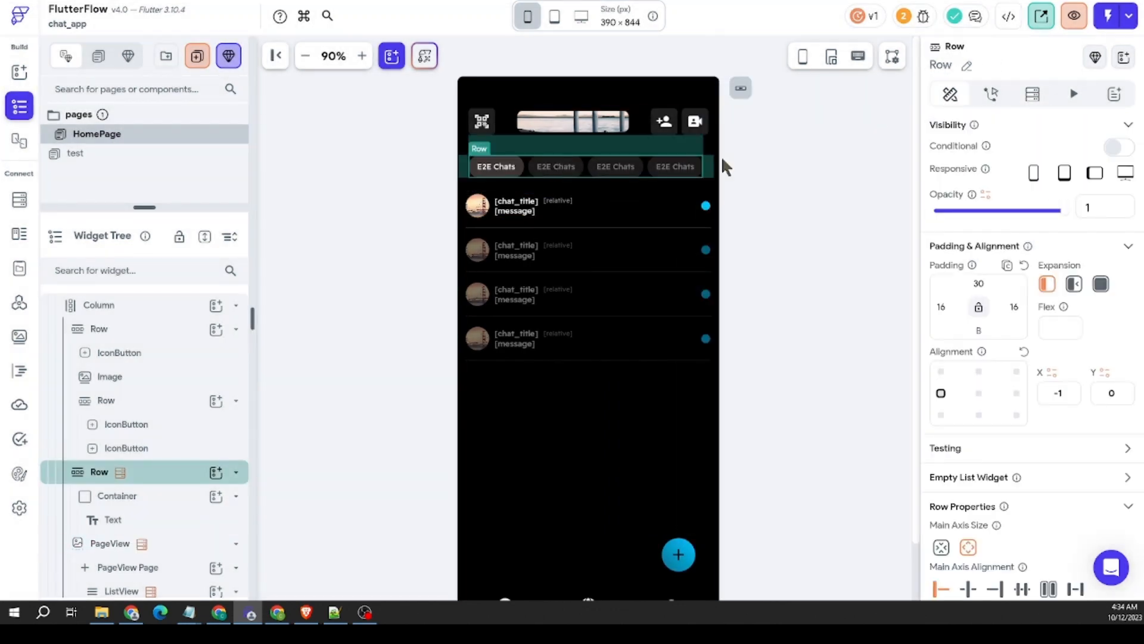
click(1033, 94)
click(993, 143)
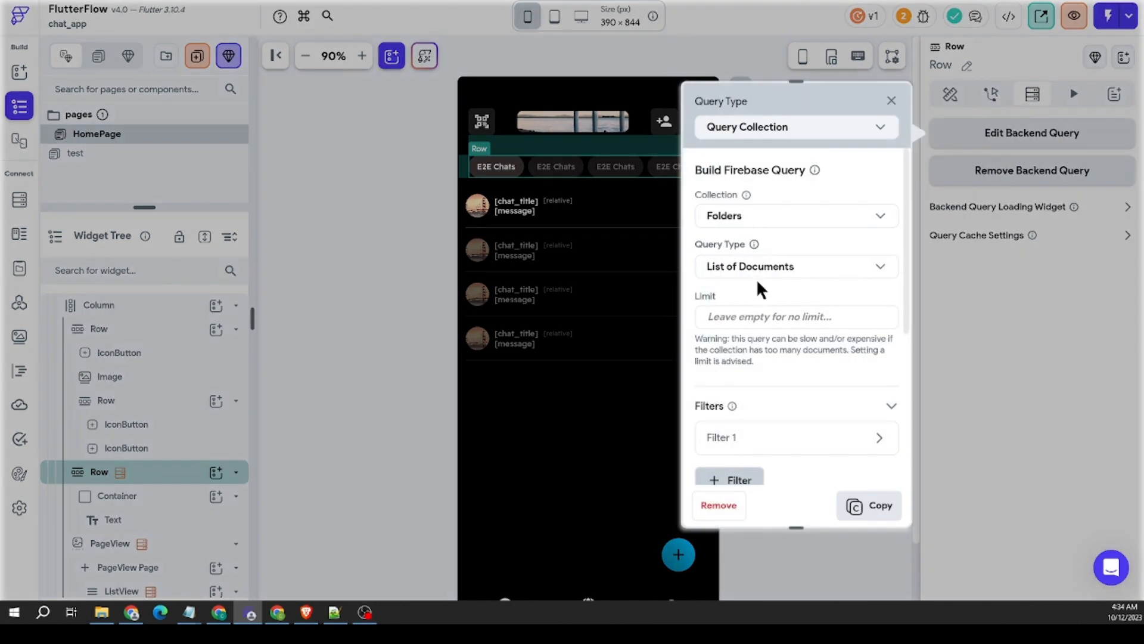
click(998, 301)
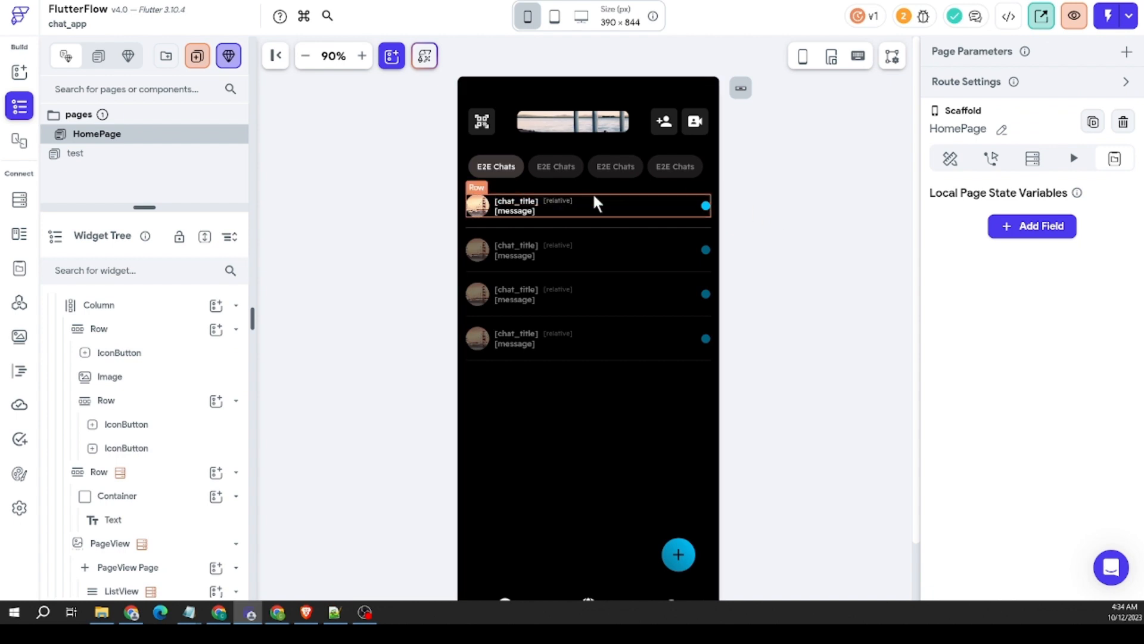
Step: Bind the E2E Chats tab text to the folder_title field of the Folders Document
click(507, 168)
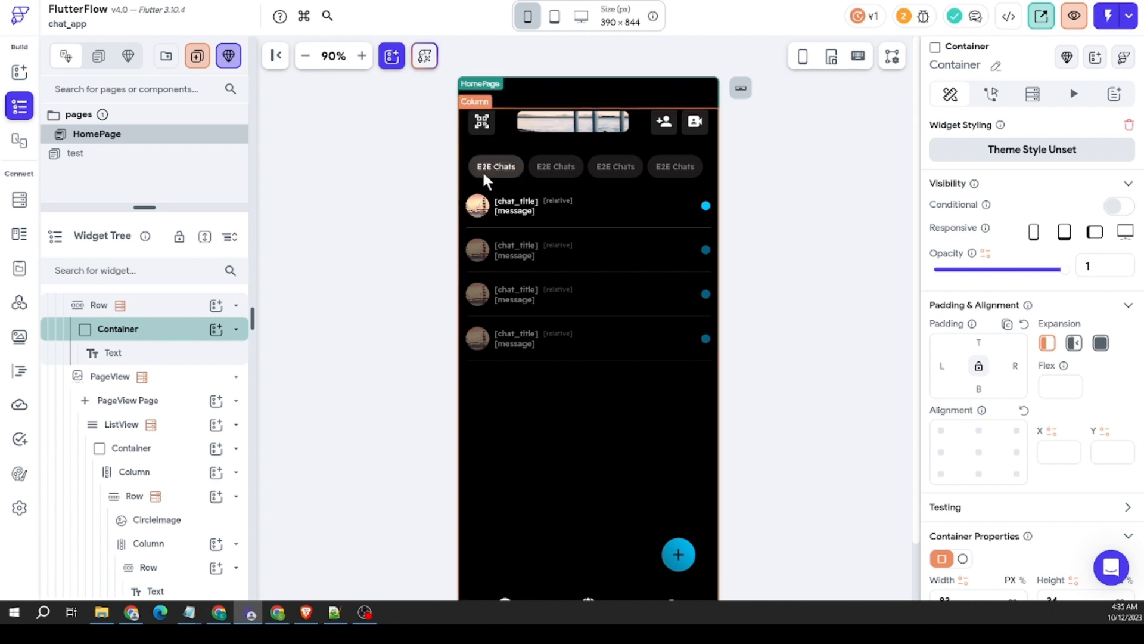
key(Escape)
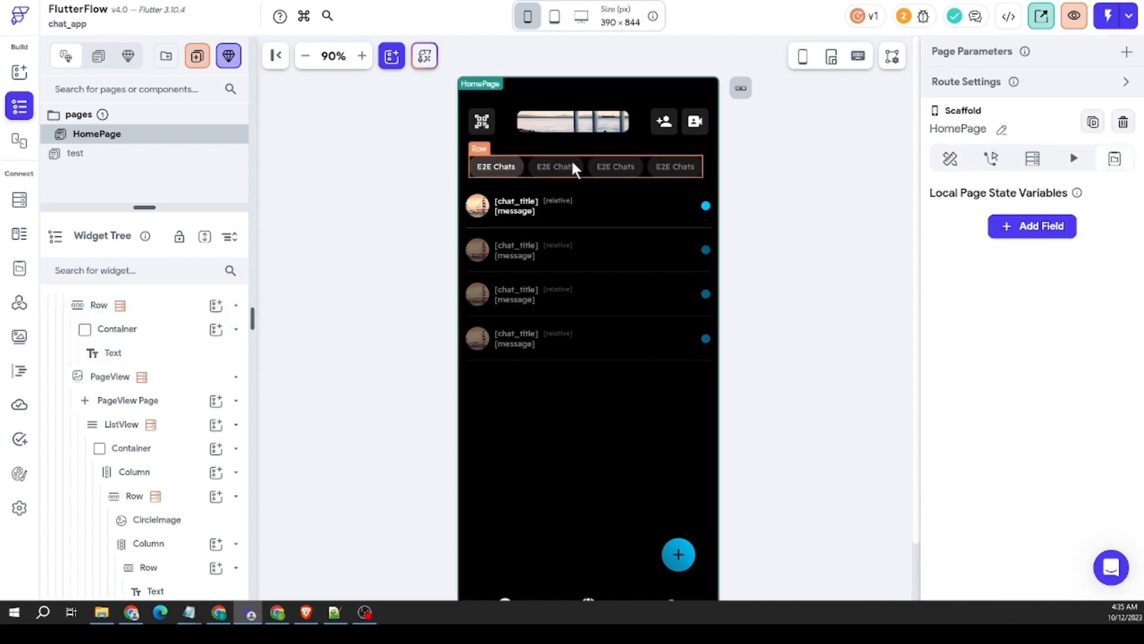
click(520, 168)
scroll(1009, 345, down, 5)
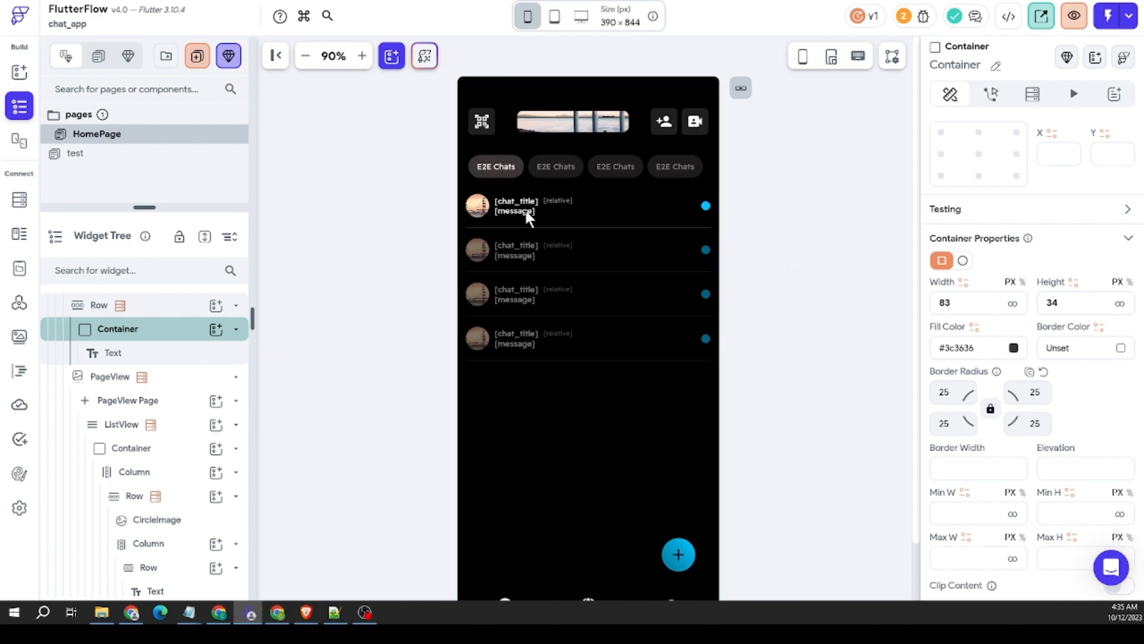
click(501, 171)
scroll(965, 203, up, 5)
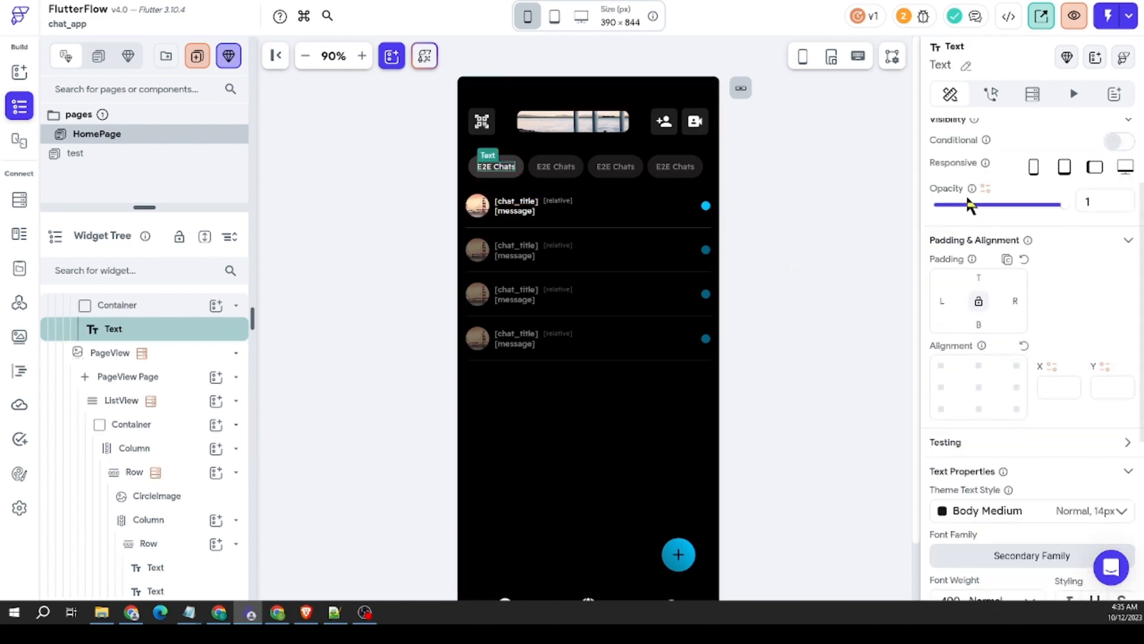
click(956, 183)
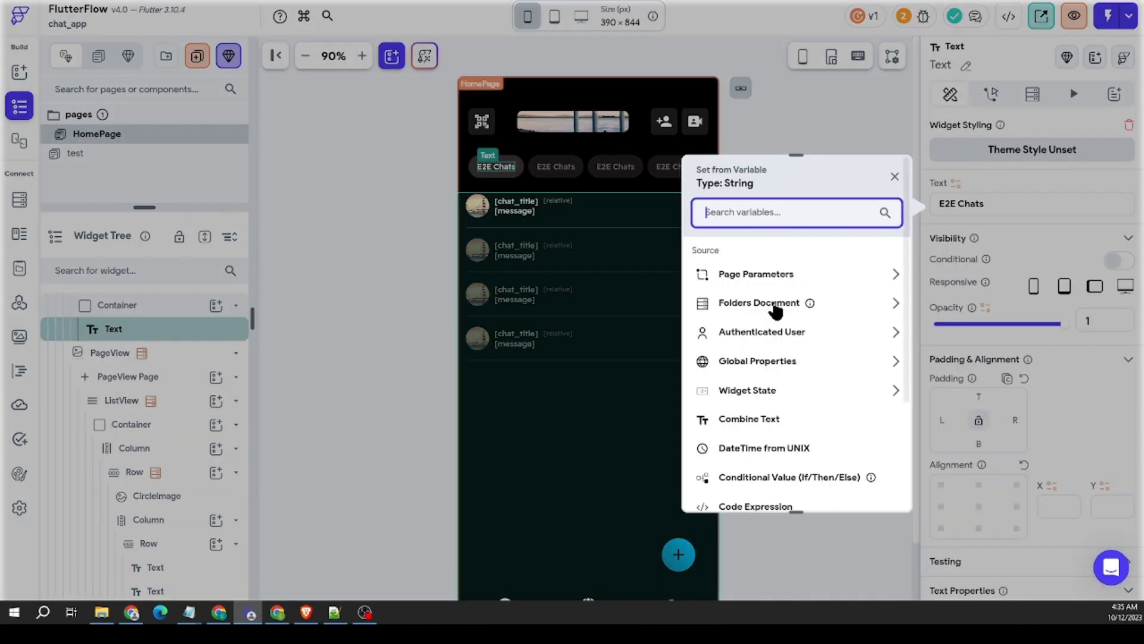
click(773, 304)
click(755, 377)
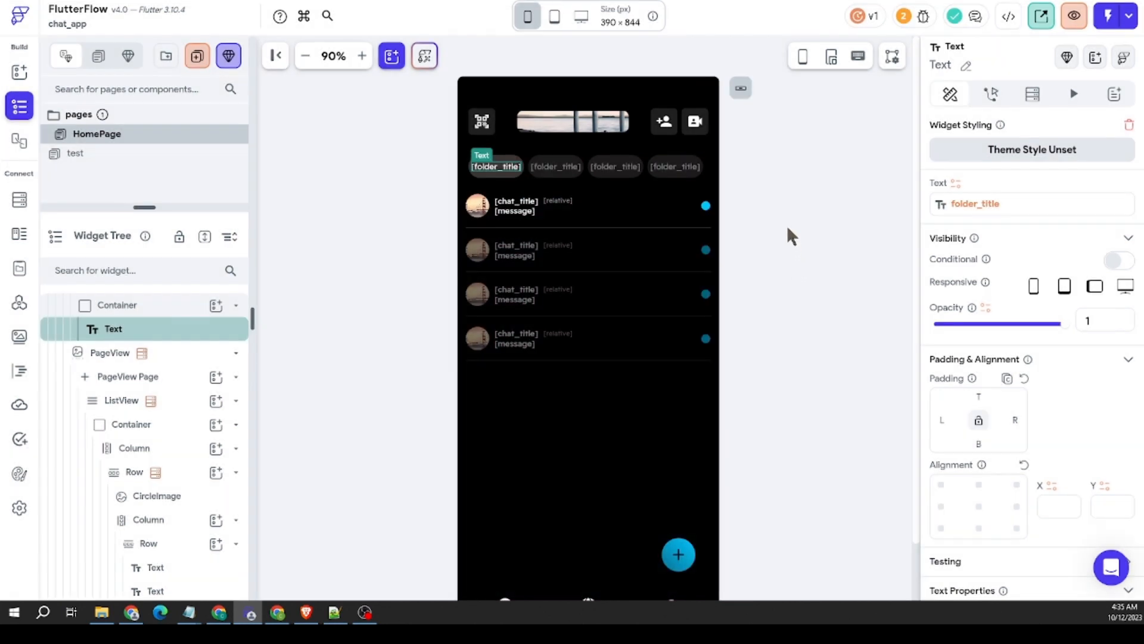
Step: Clear the fixed width of the Container around the folder title
click(502, 174)
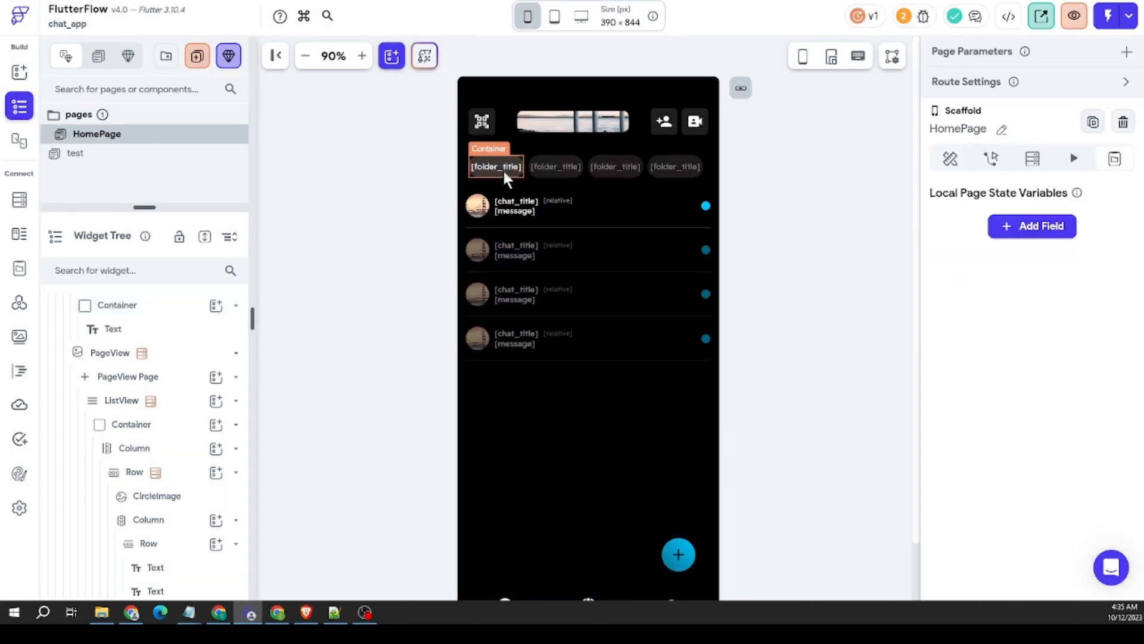
click(503, 170)
scroll(1025, 295, down, 5)
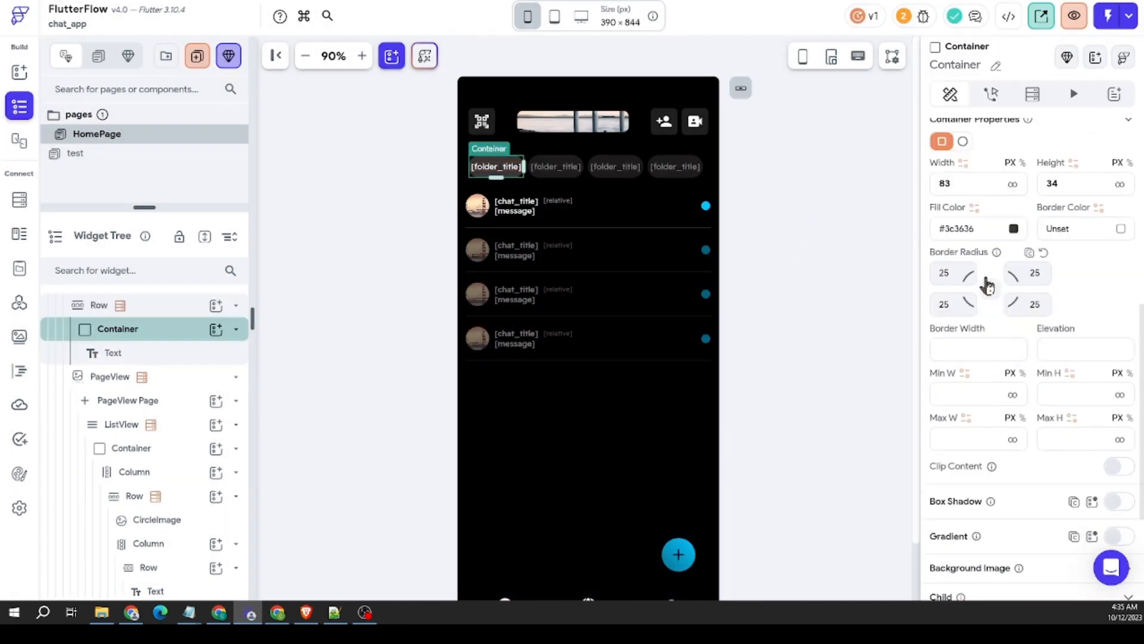
scroll(987, 286, up, 1)
click(989, 243)
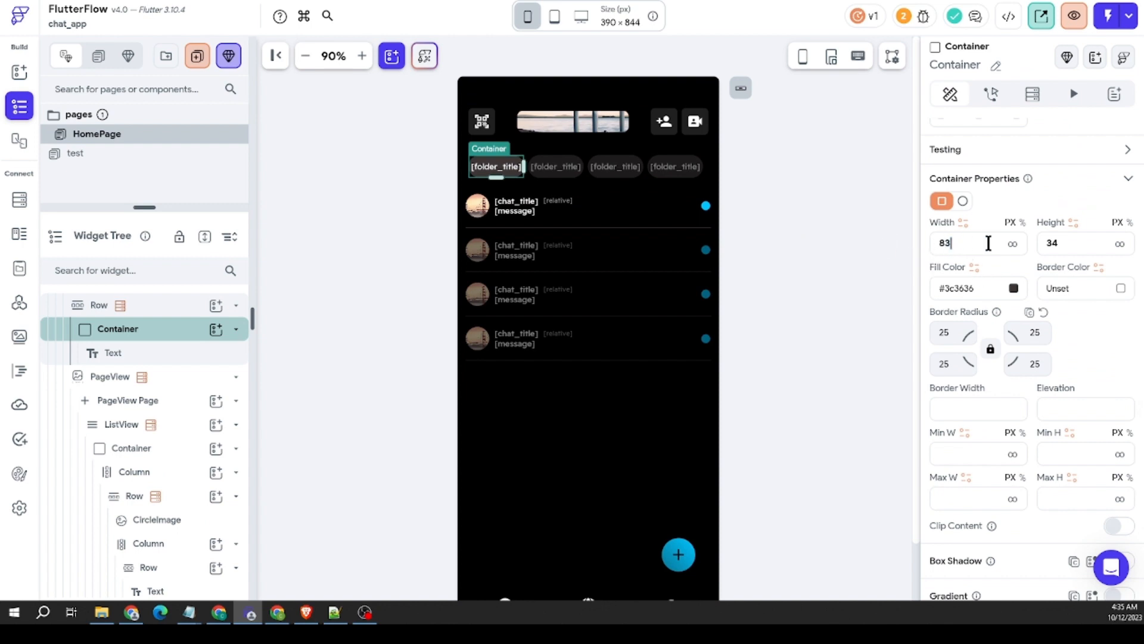
key(ctrl+a)
key(BackSpace)
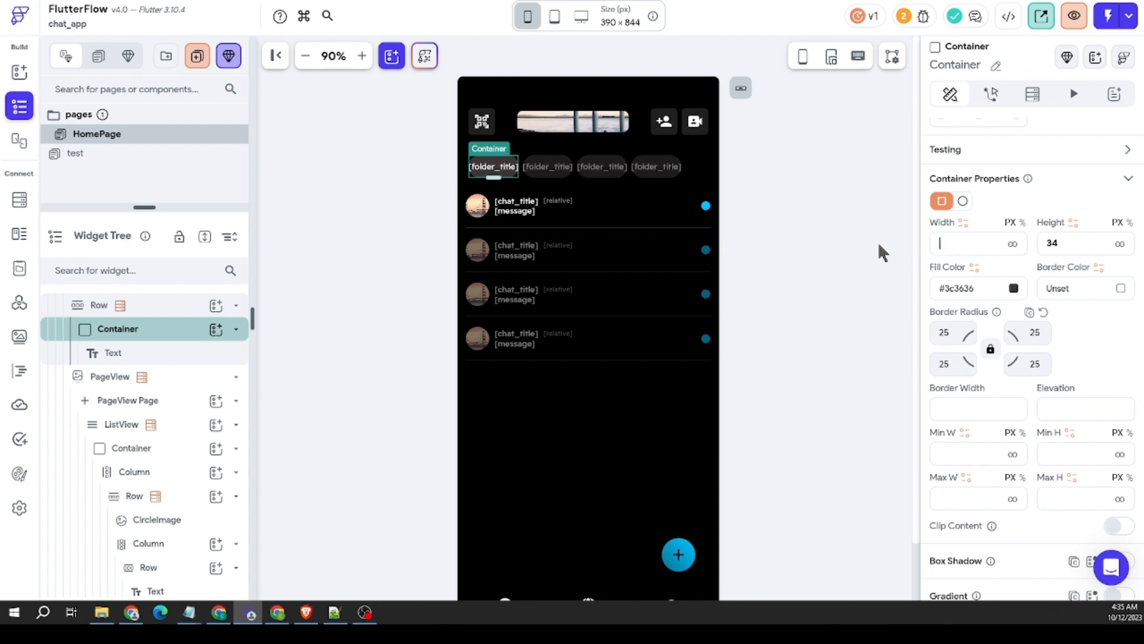
Step: Set the folder title text's left and right padding to 12
click(510, 171)
scroll(1041, 236, up, 3)
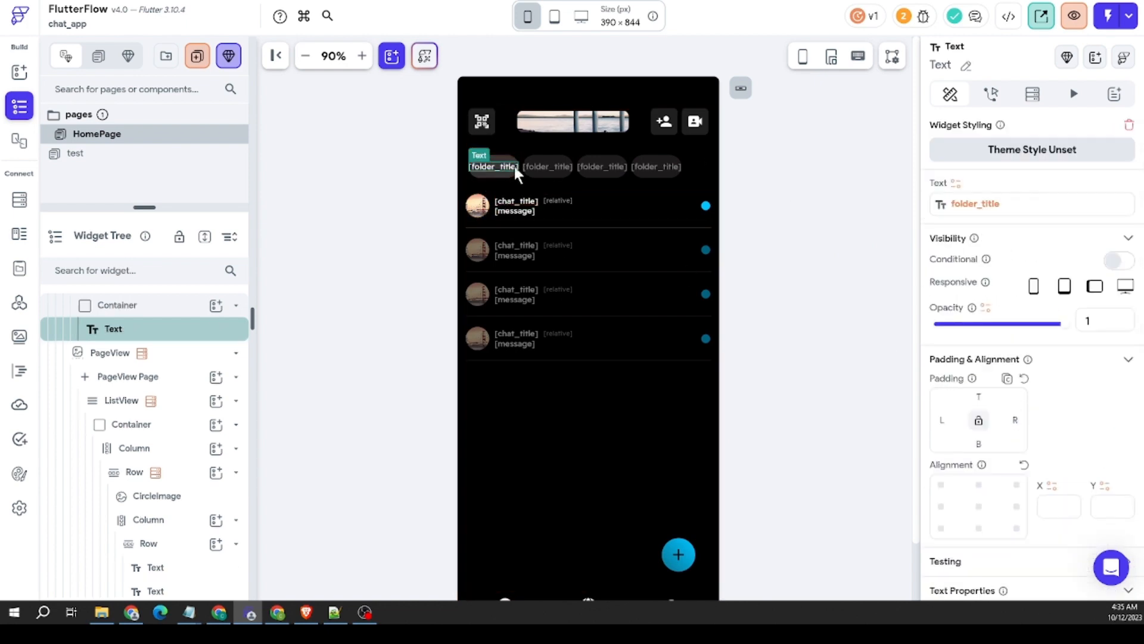
click(943, 420)
text(12)
click(1014, 420)
text(12)
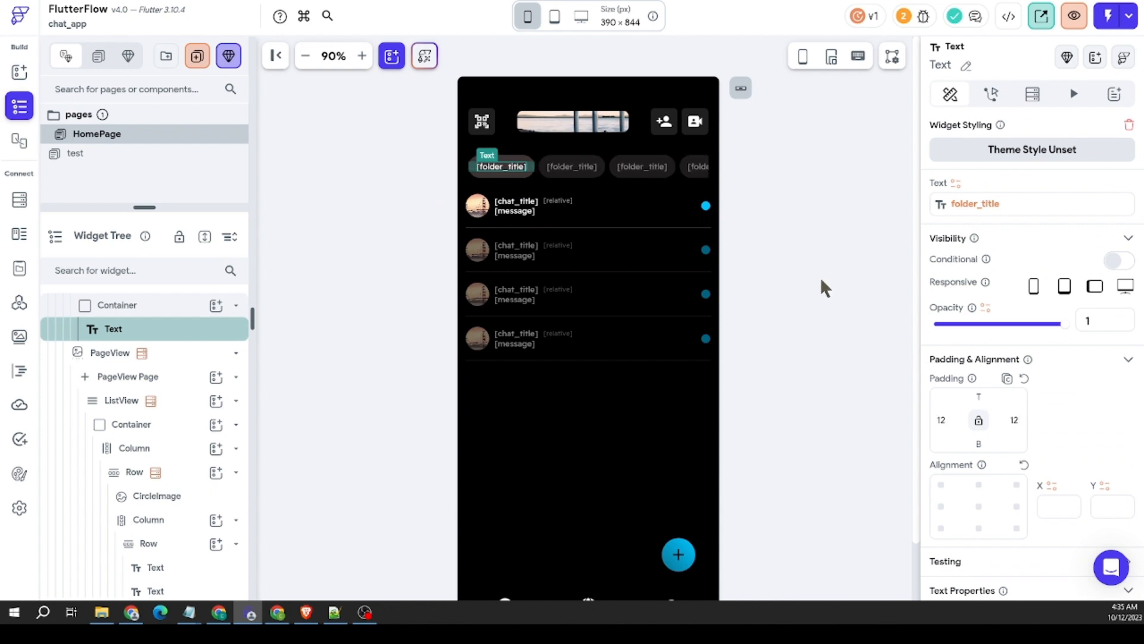
click(756, 229)
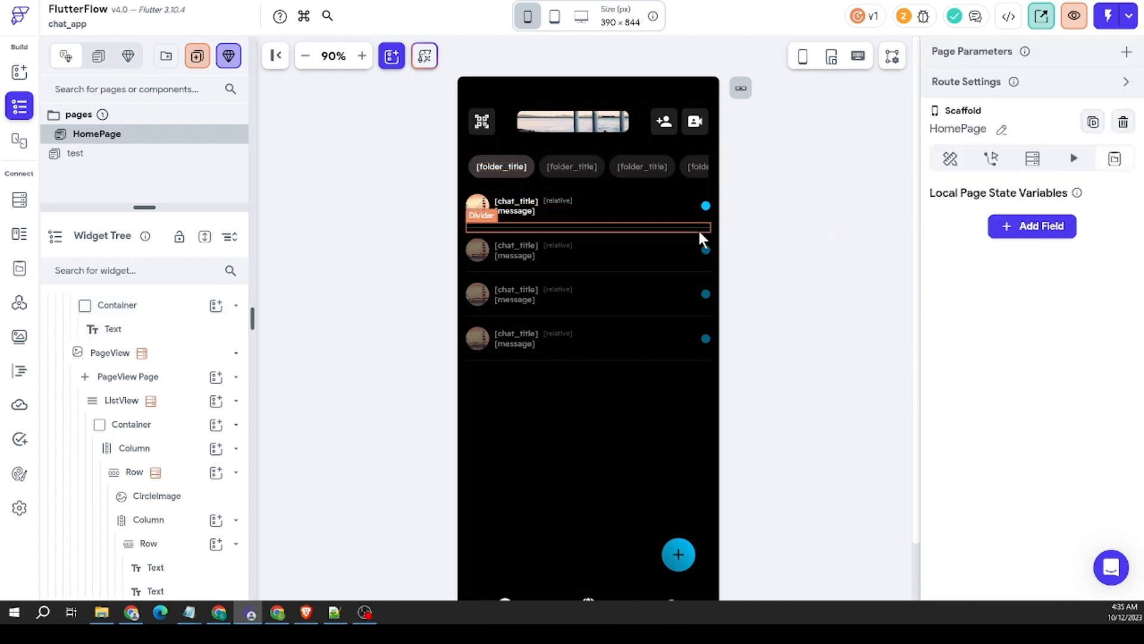
Step: Make the fill color of the Container around the folder title an If/Then/Else conditional value
click(520, 171)
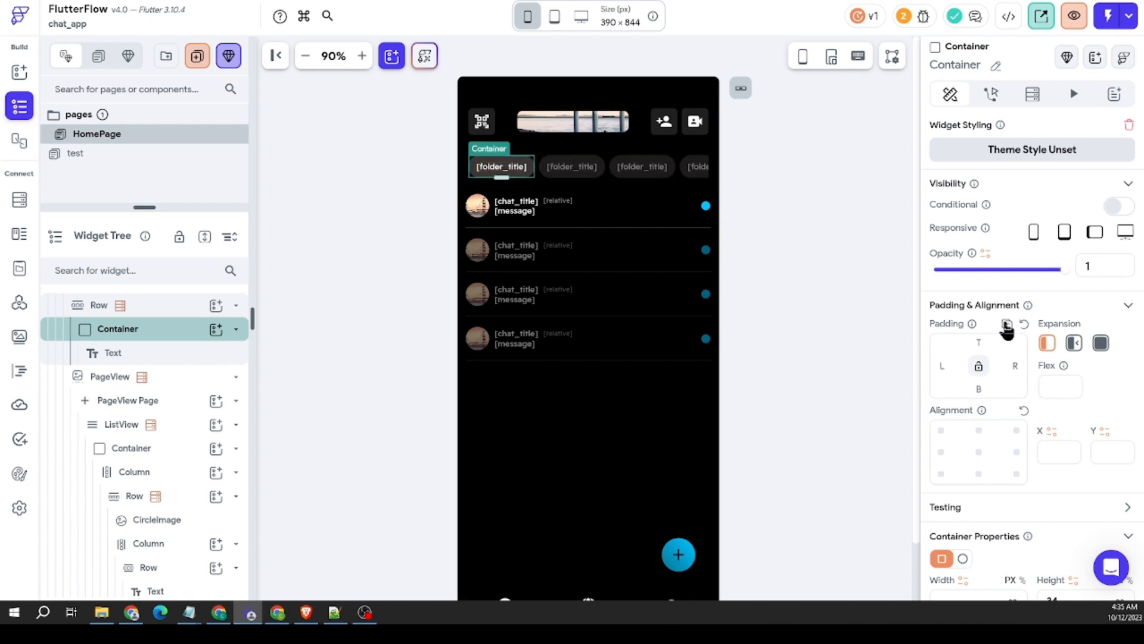
scroll(1022, 350, down, 5)
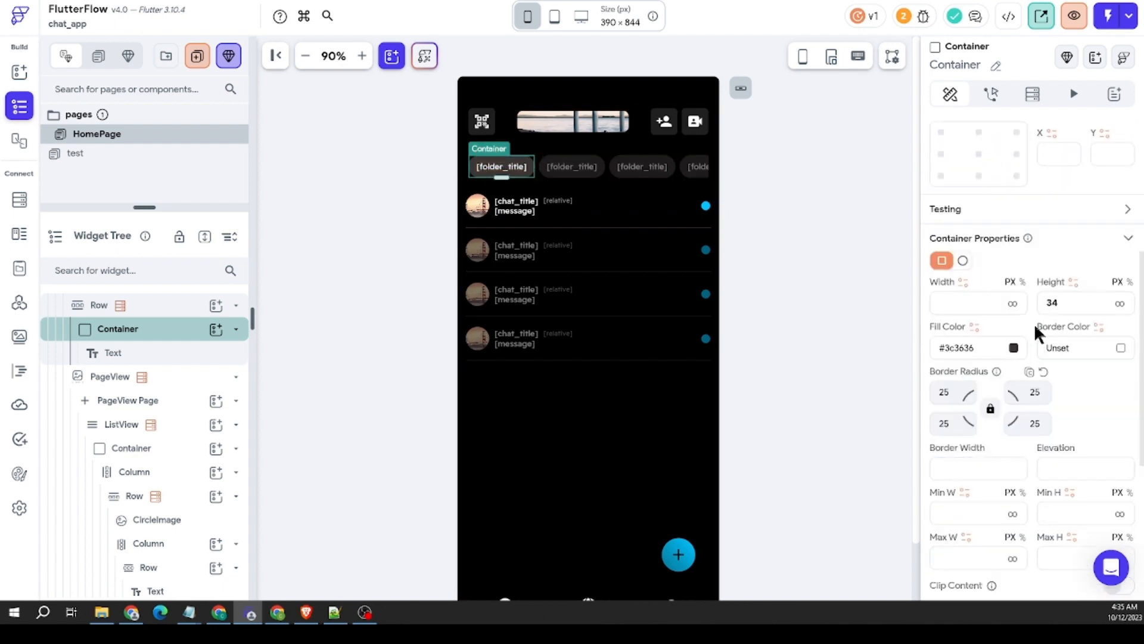
click(973, 326)
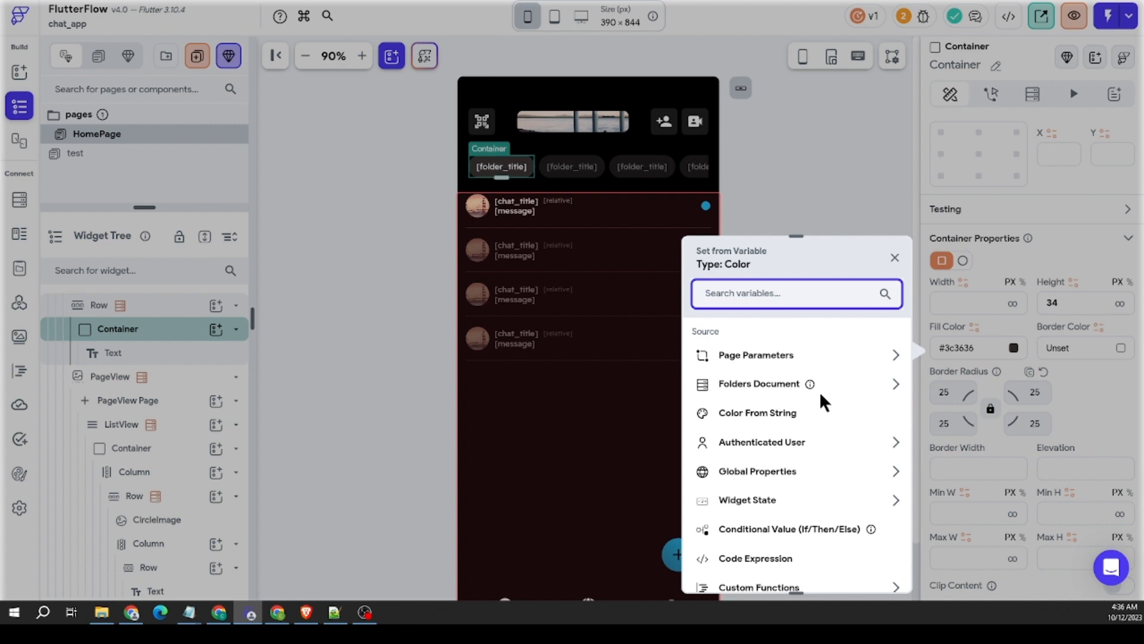
scroll(798, 468, down, 1)
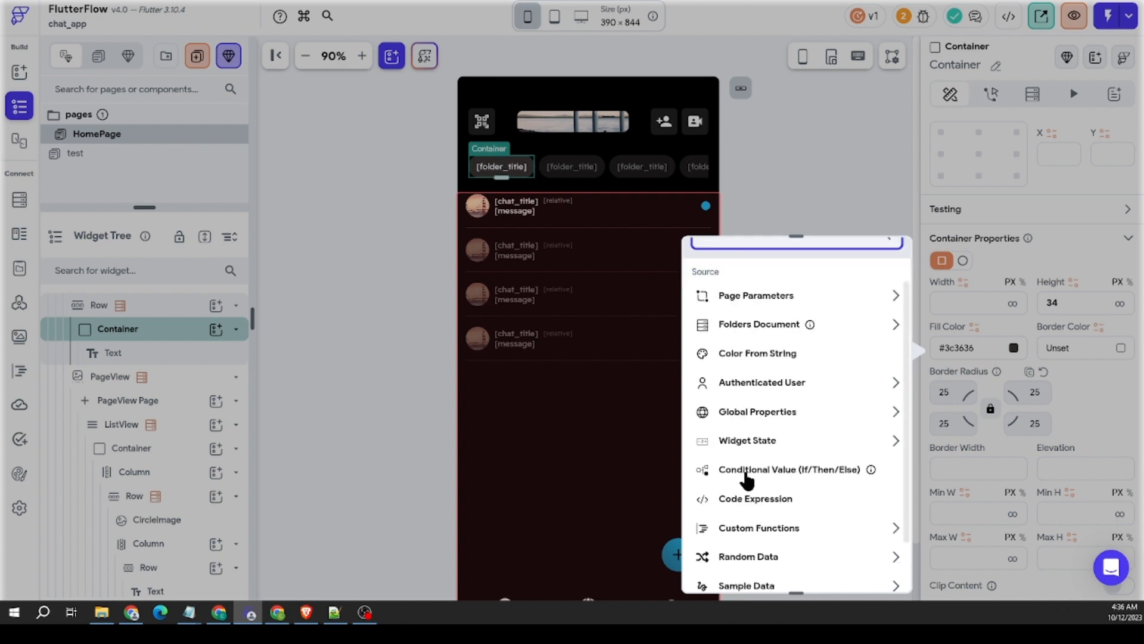
click(798, 474)
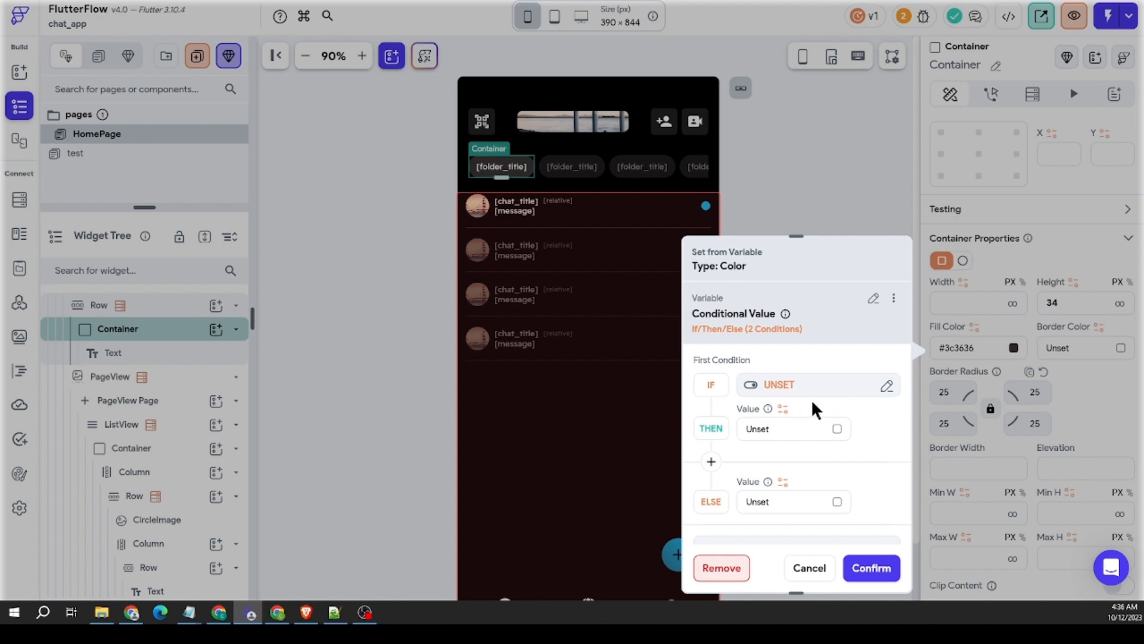
Step: Start the IF condition with the Folders Document's Index in List as the first value
click(769, 386)
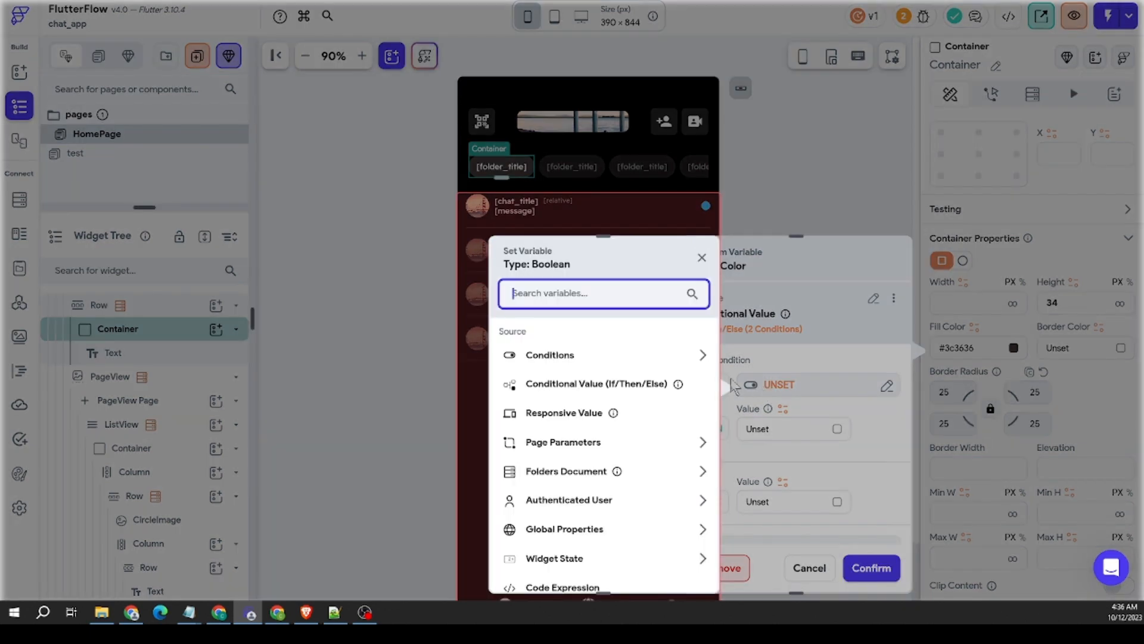
click(635, 359)
click(604, 402)
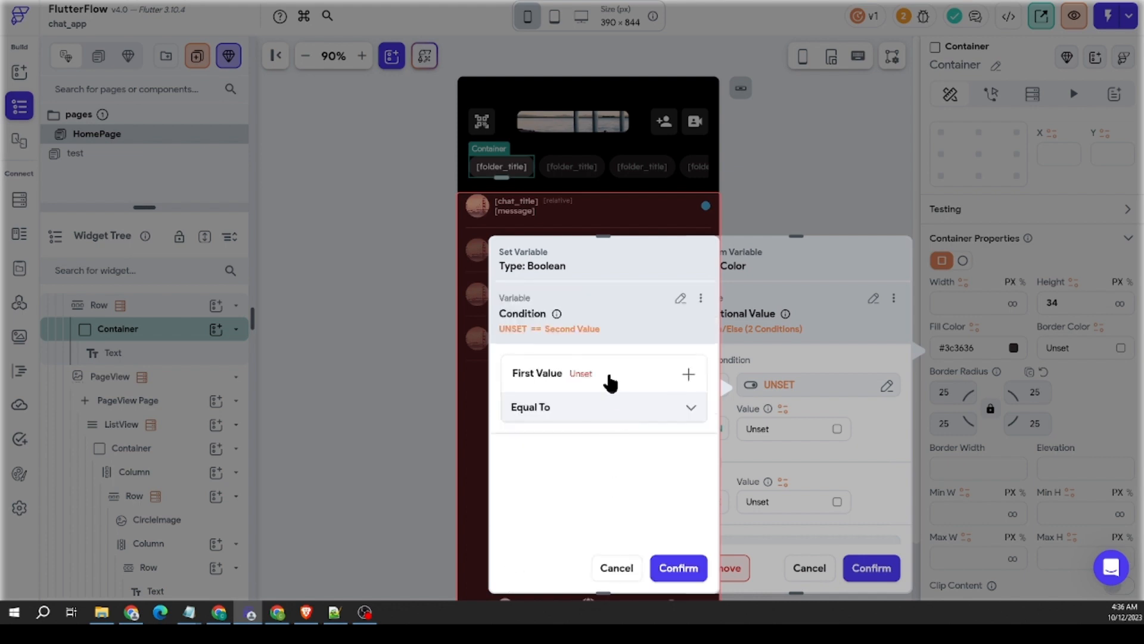
click(609, 375)
click(612, 405)
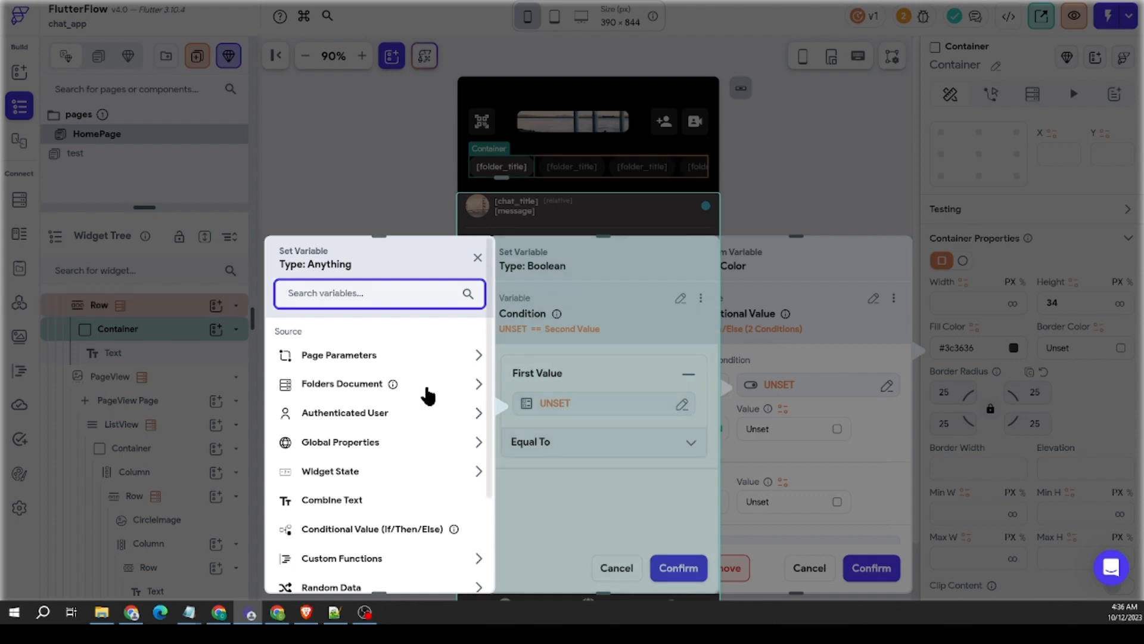
click(361, 390)
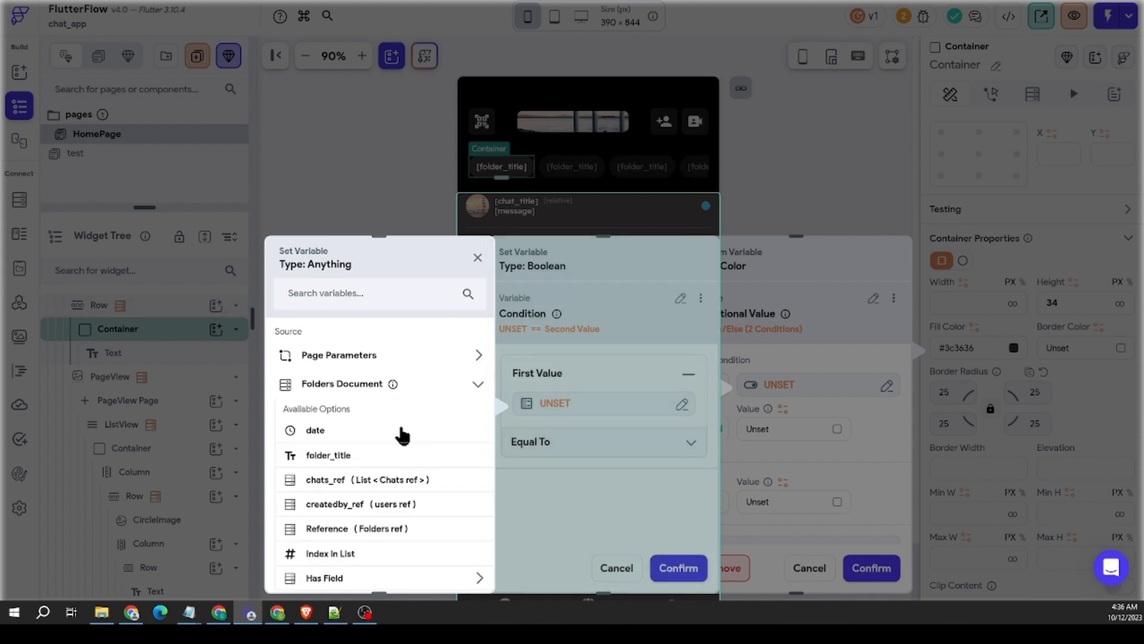
scroll(396, 453, down, 2)
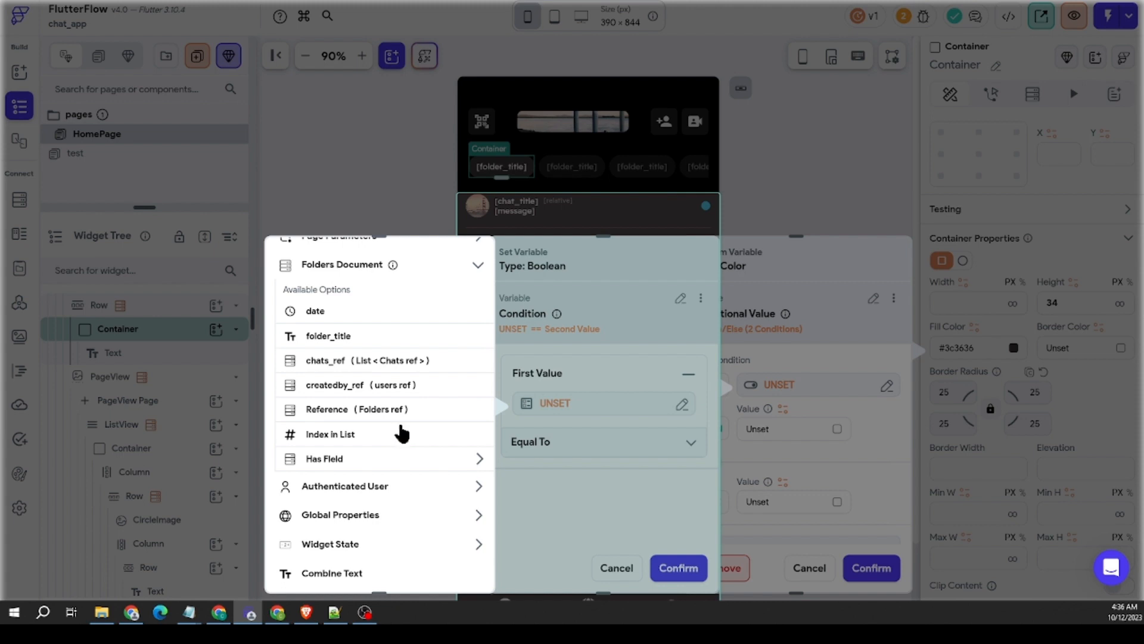
click(325, 441)
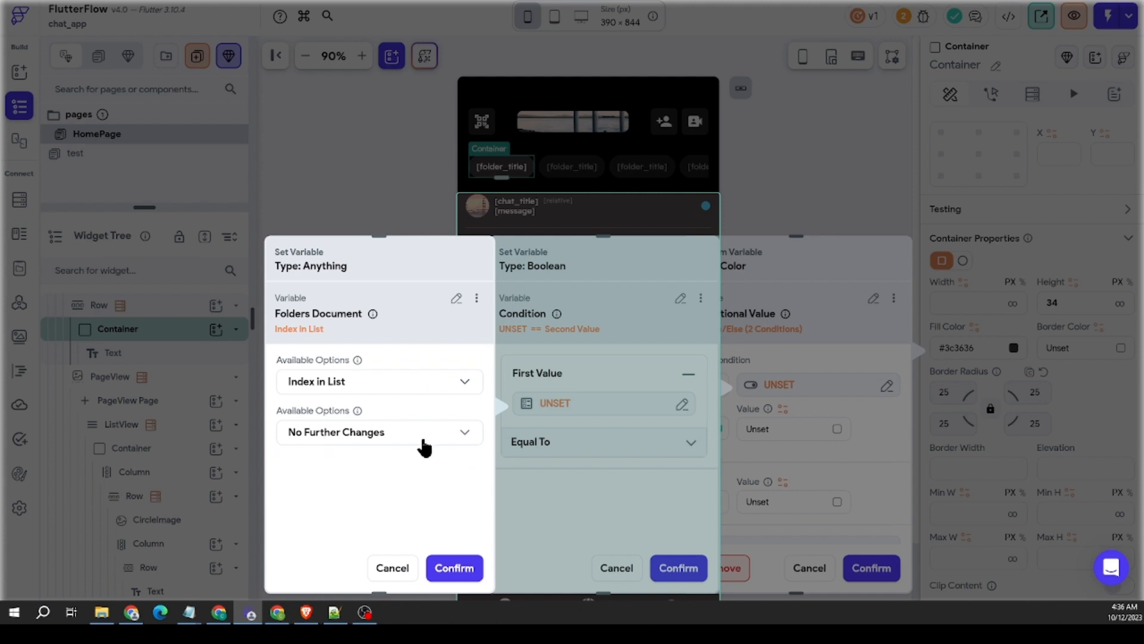
click(452, 567)
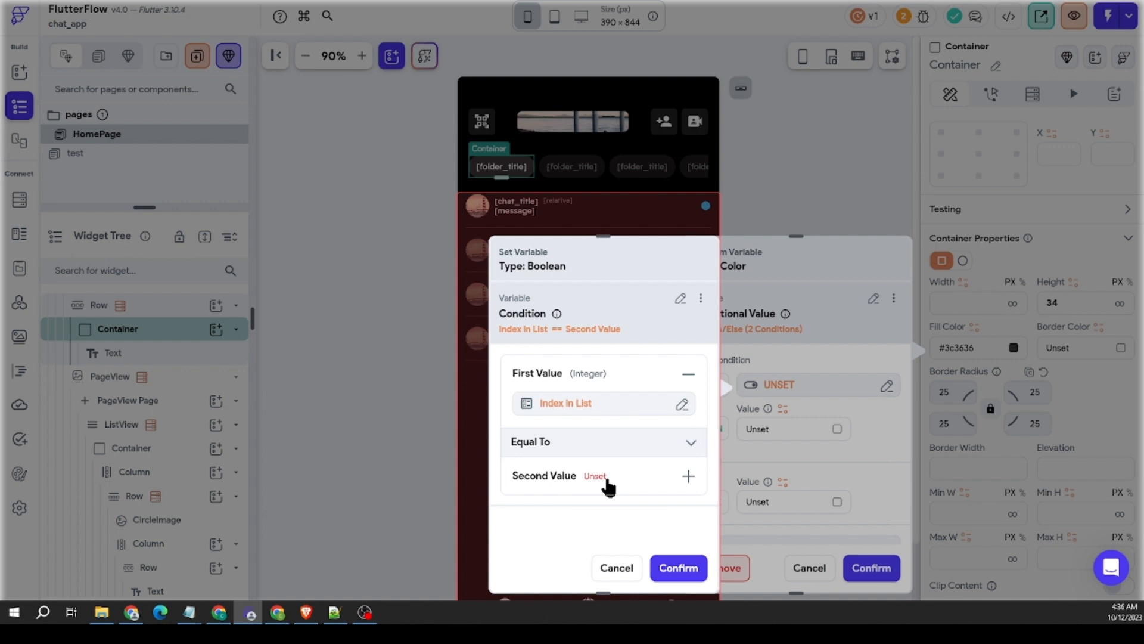
Step: Compare the index using Equal To with the PageView Current Index widget state as the second value
click(603, 476)
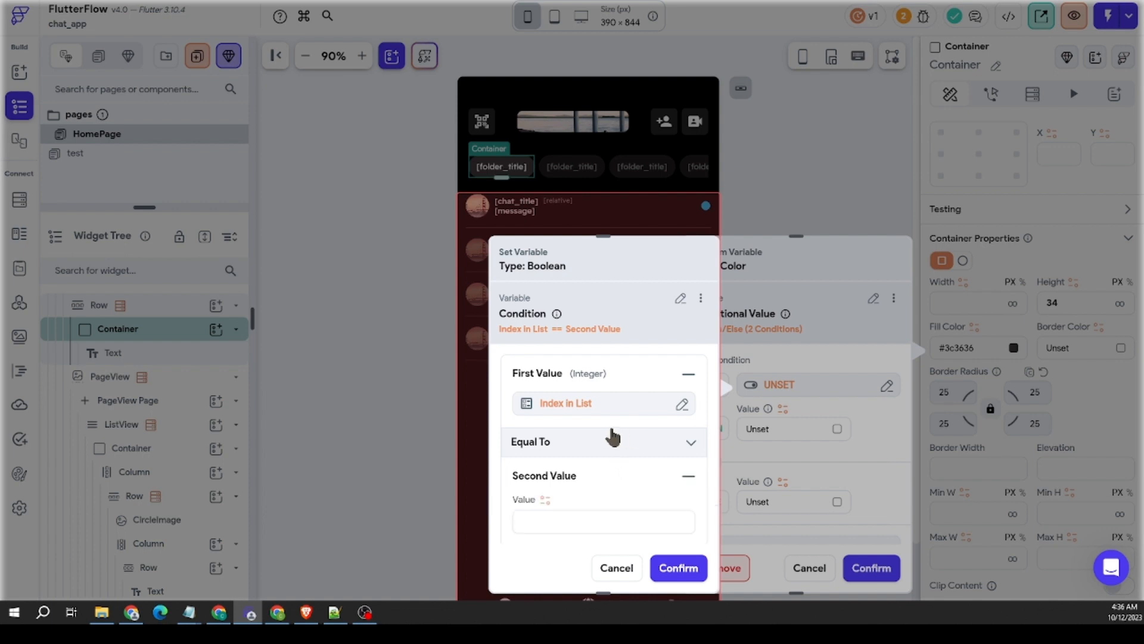
click(538, 504)
scroll(373, 417, down, 3)
click(365, 381)
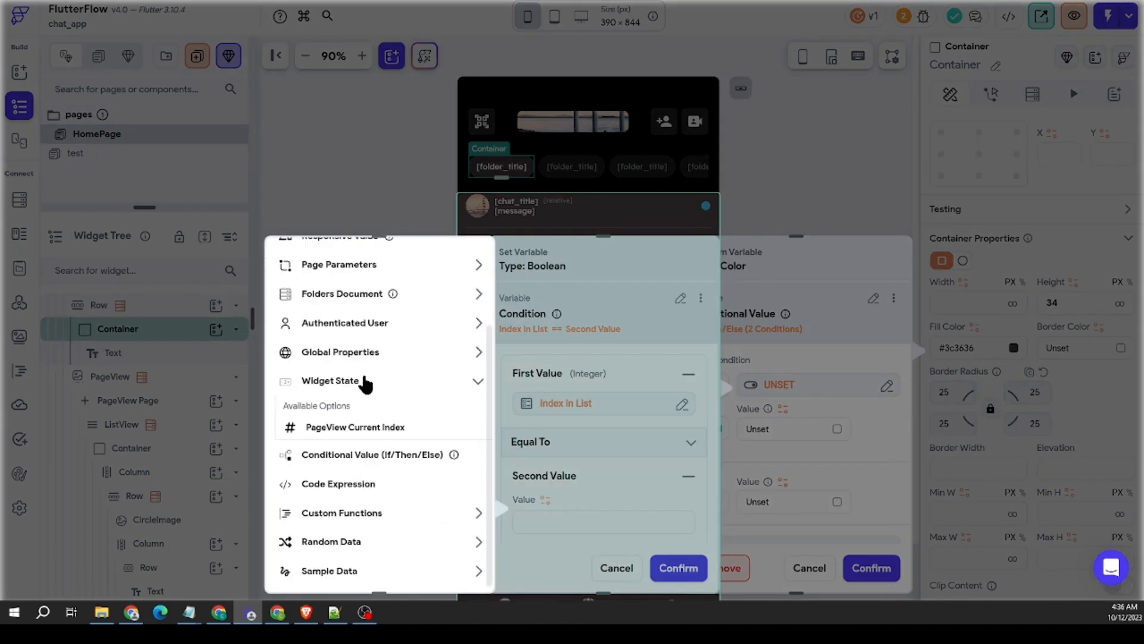
click(490, 426)
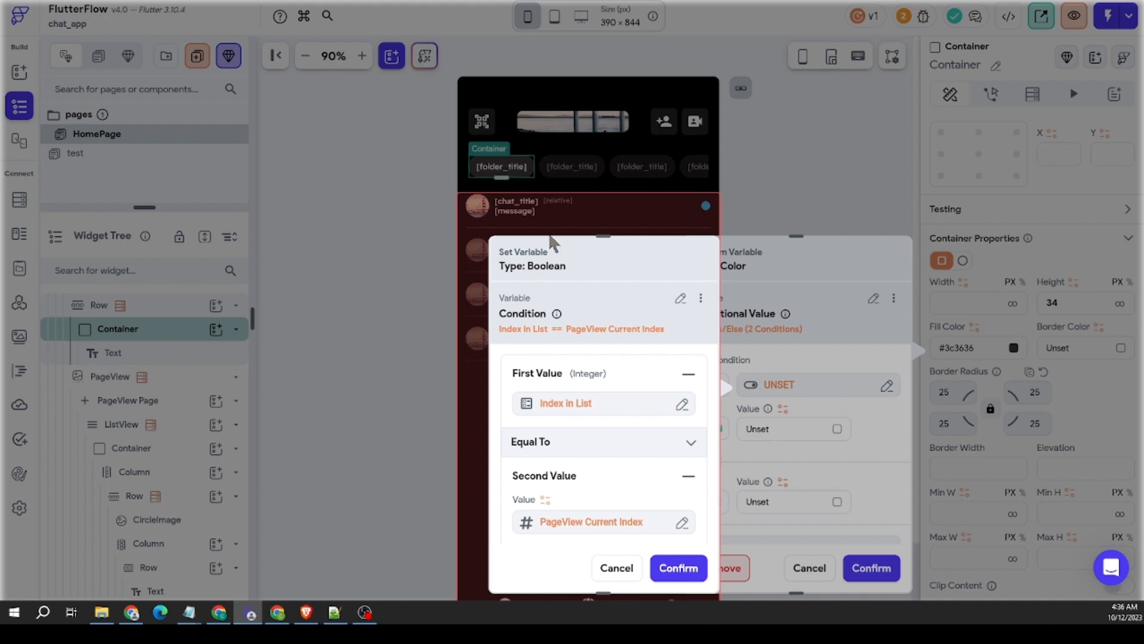
click(678, 568)
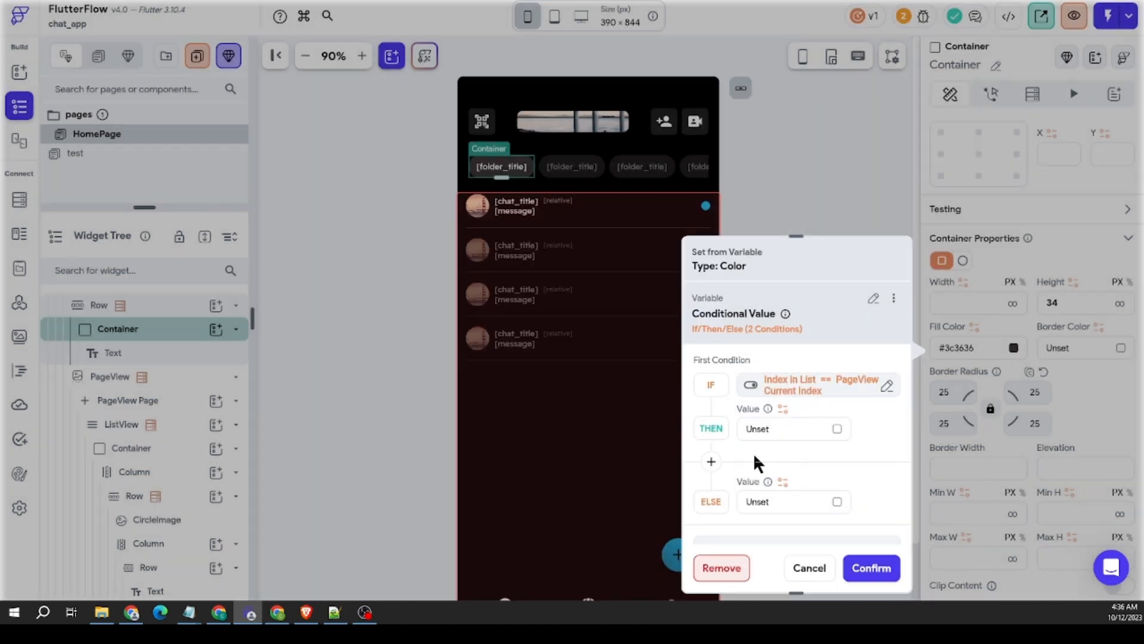
Step: Set the conditional fill color to #4b4646 for THEN and fully transparent for ELSE
click(835, 429)
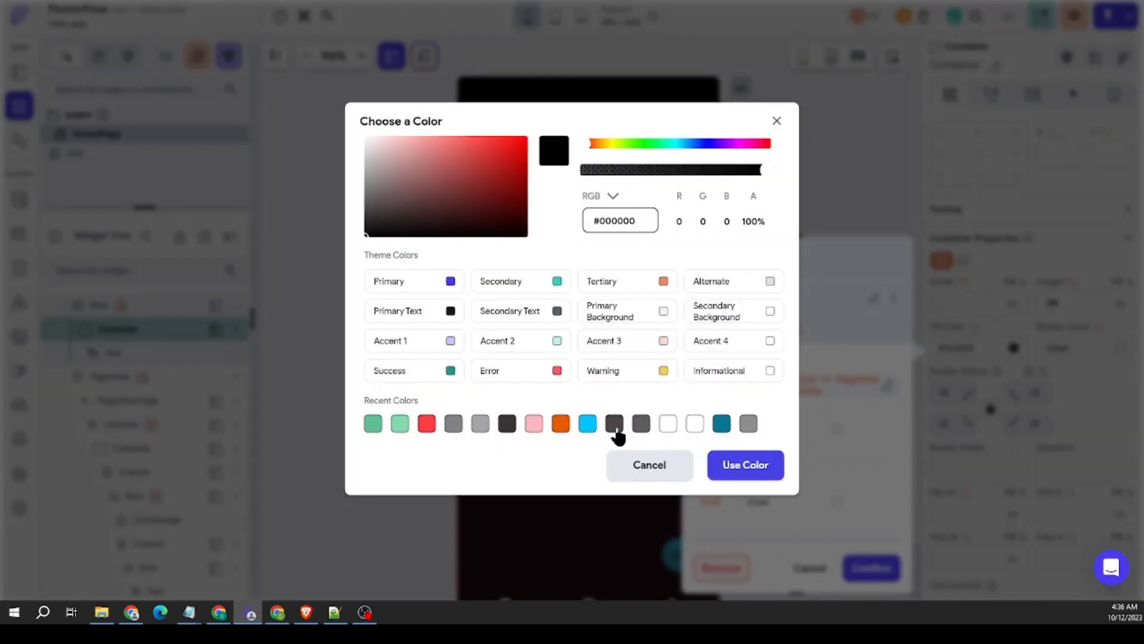
click(614, 424)
click(745, 465)
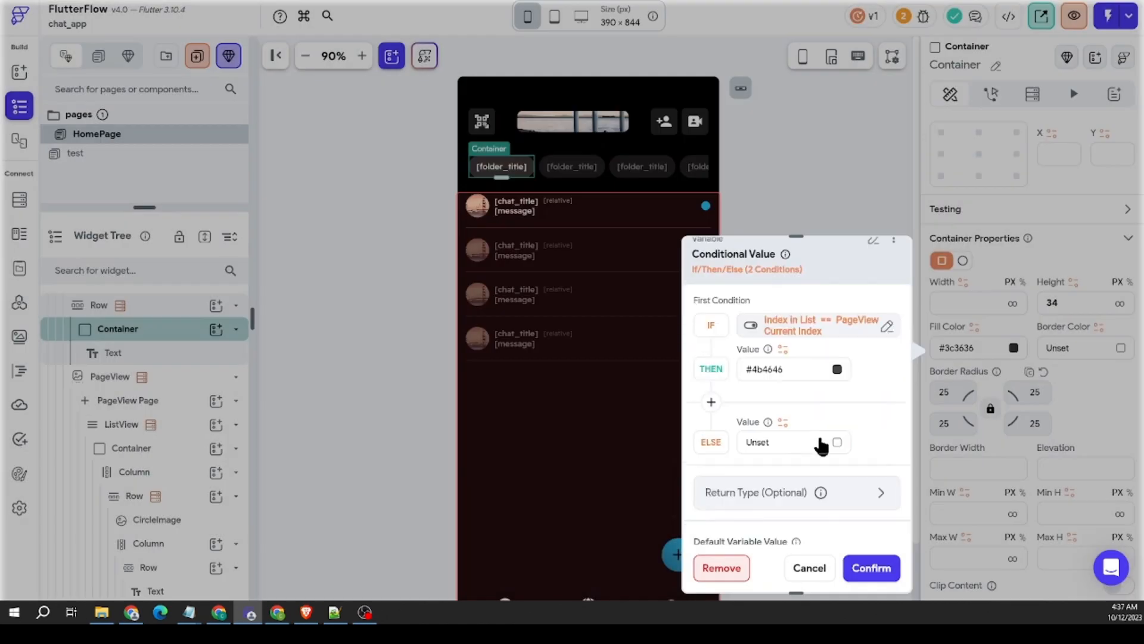
scroll(821, 444, down, 1)
click(834, 397)
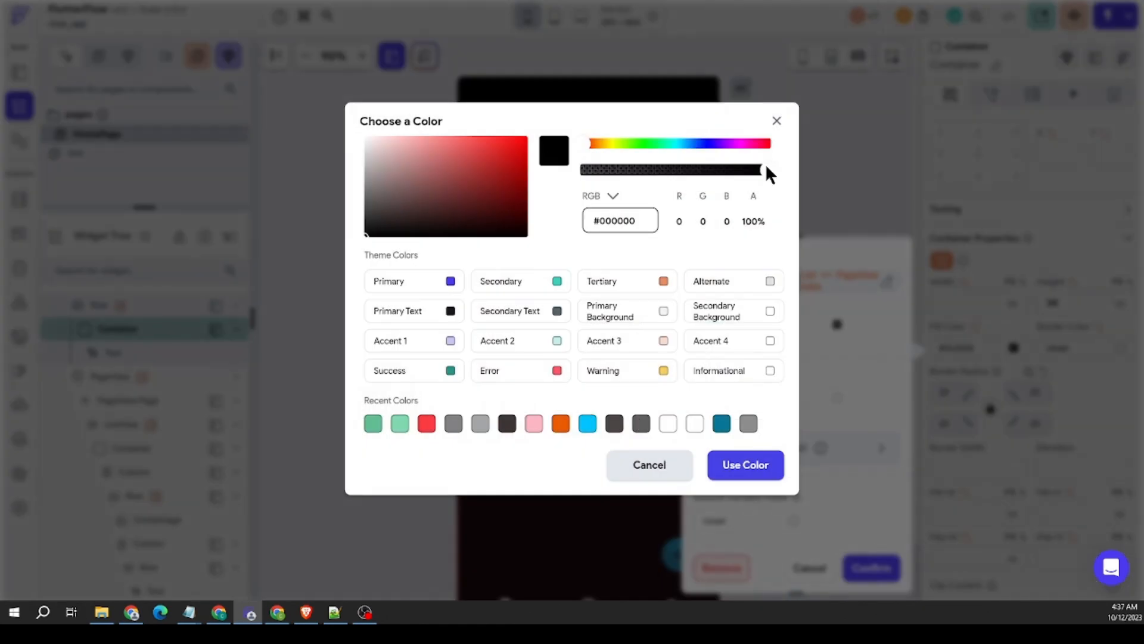
drag(765, 169, 579, 170)
click(746, 465)
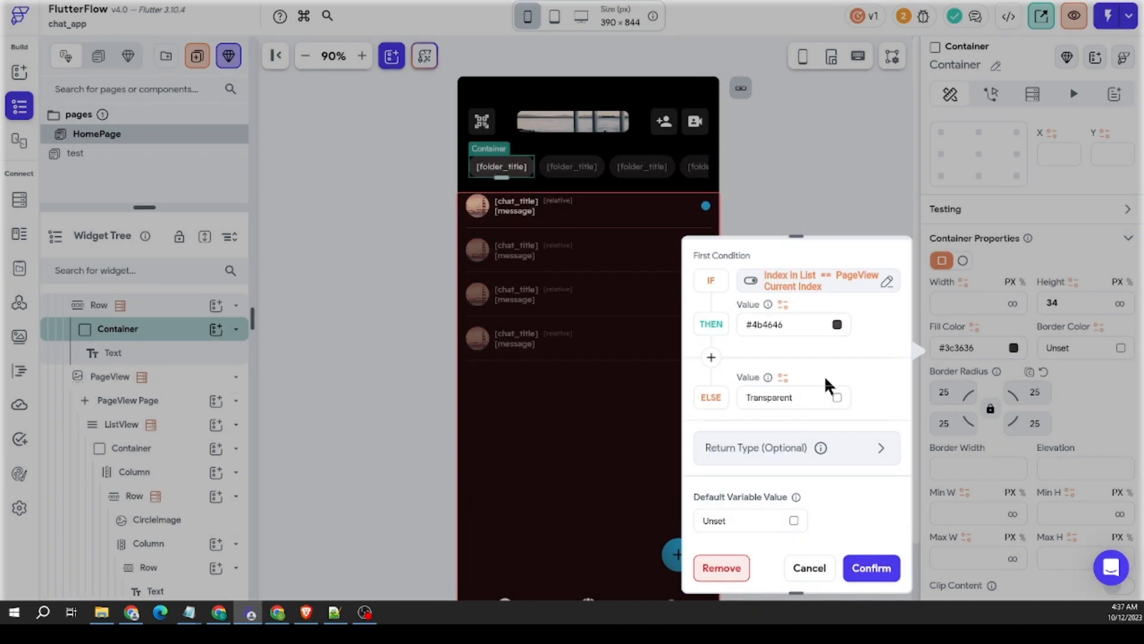
Step: Set the default variable value of the conditional fill color to fully transparent and finish the color setup
click(793, 522)
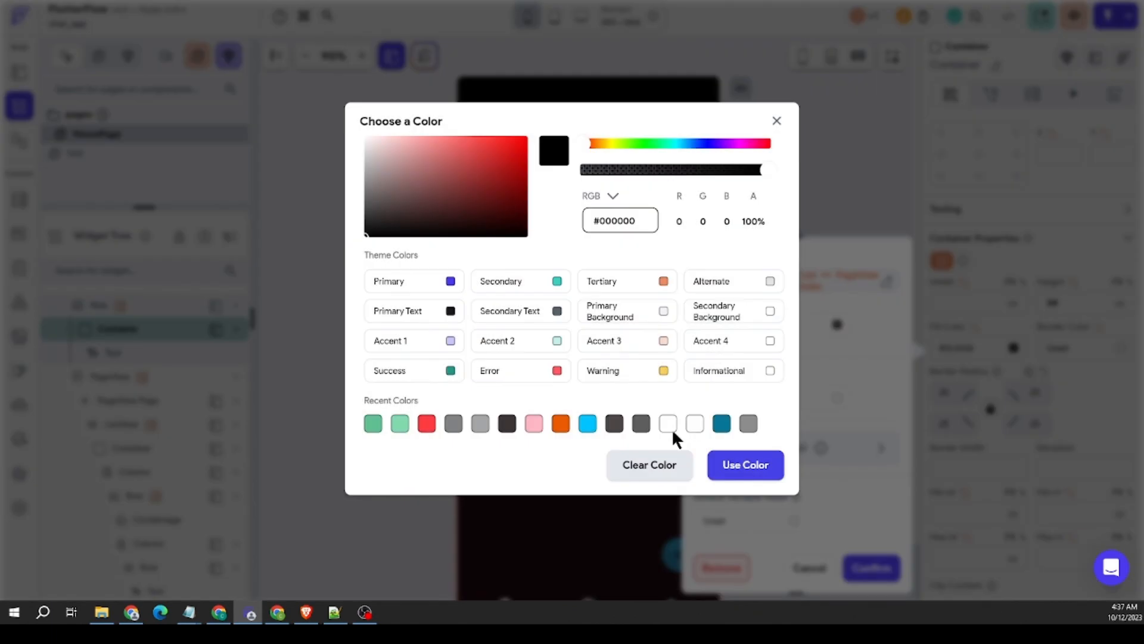
drag(764, 171, 581, 171)
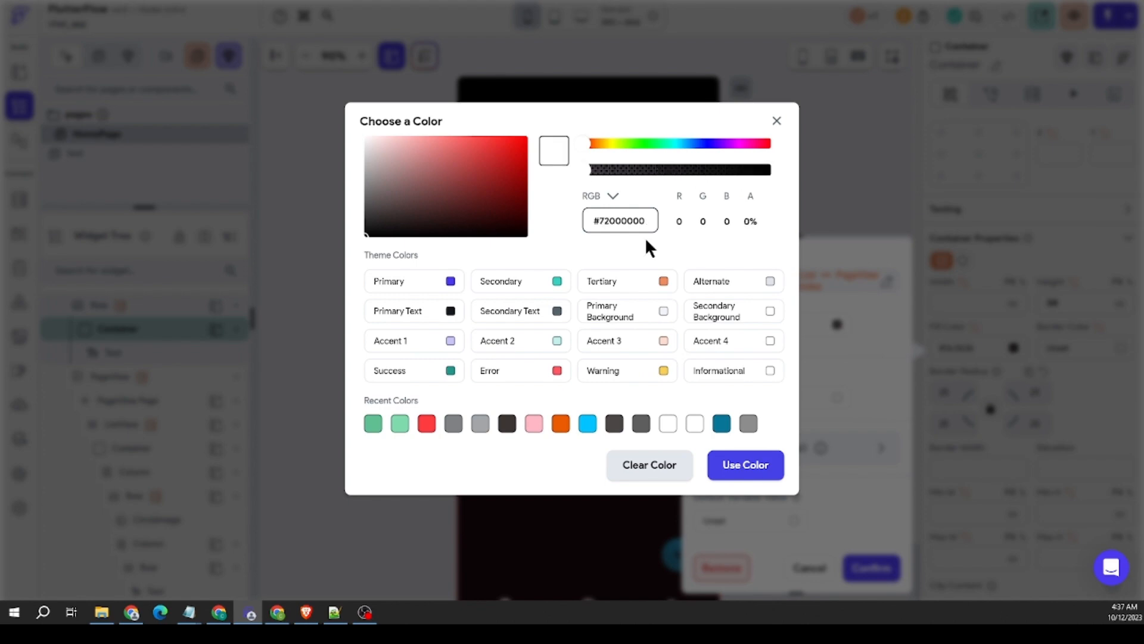
click(744, 468)
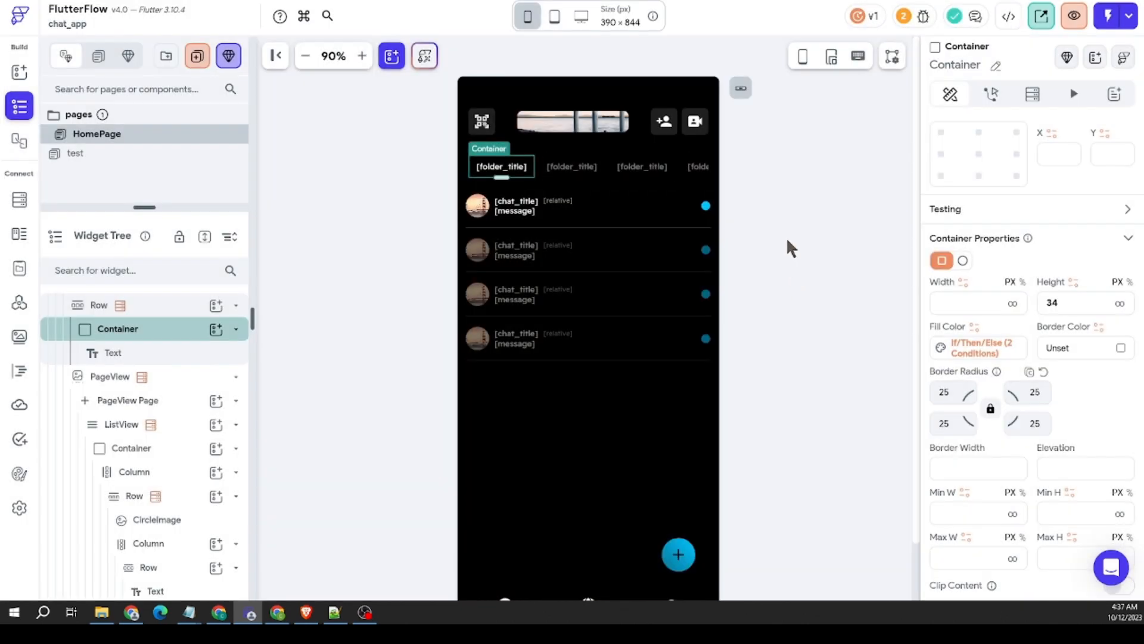
click(786, 238)
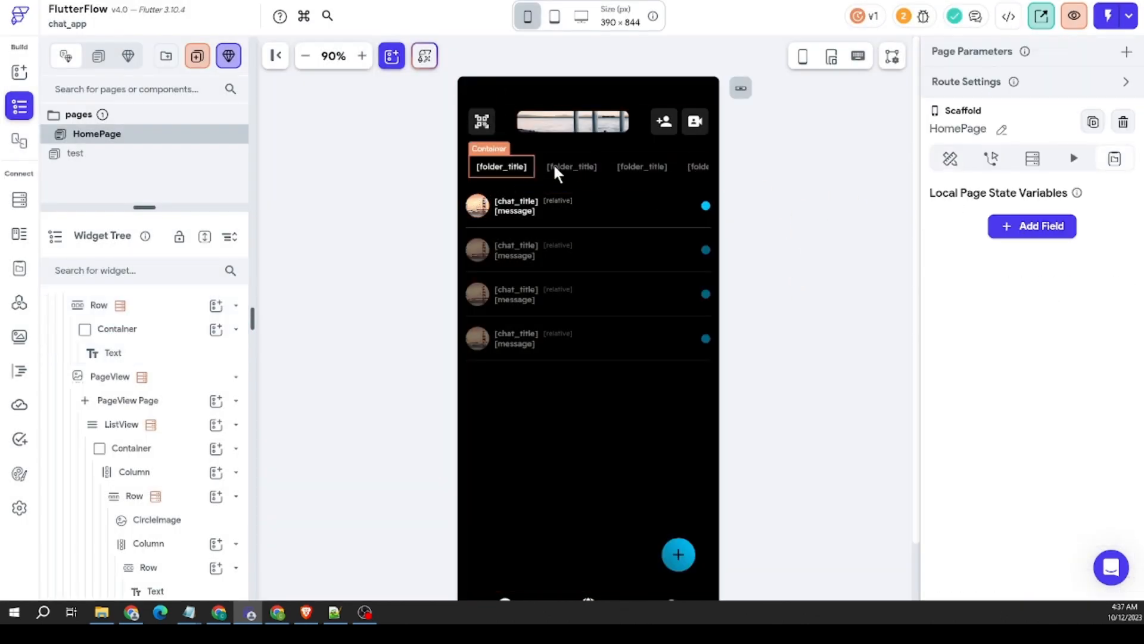
Step: Add an On Tap action of type Control Page View to the folder title Container
click(522, 174)
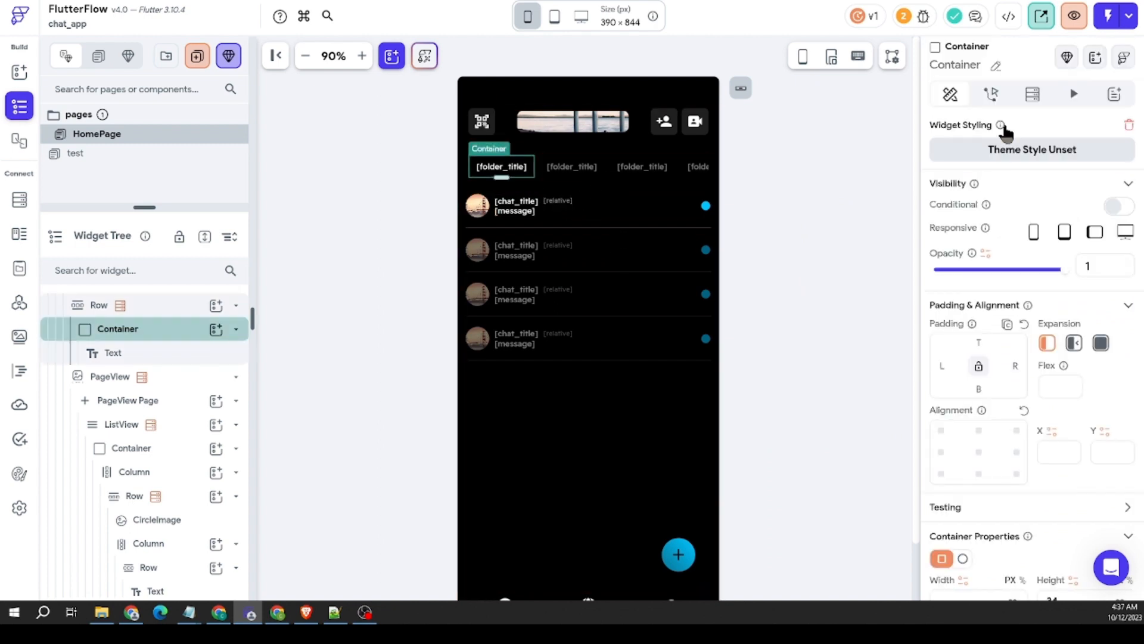
click(991, 95)
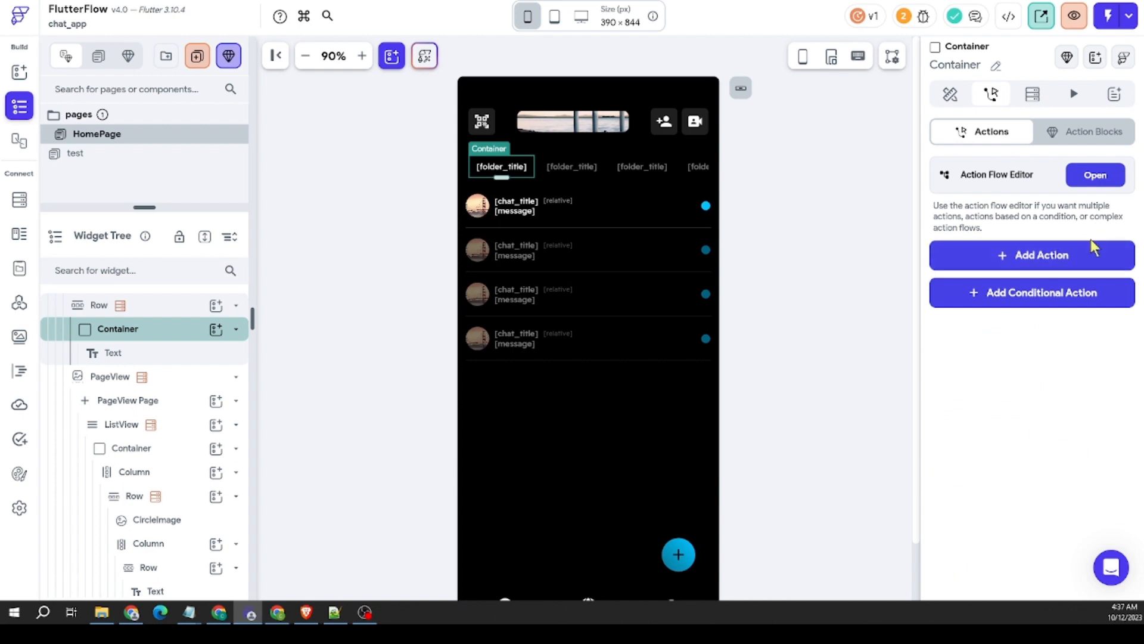
click(1073, 266)
scroll(1019, 397, down, 4)
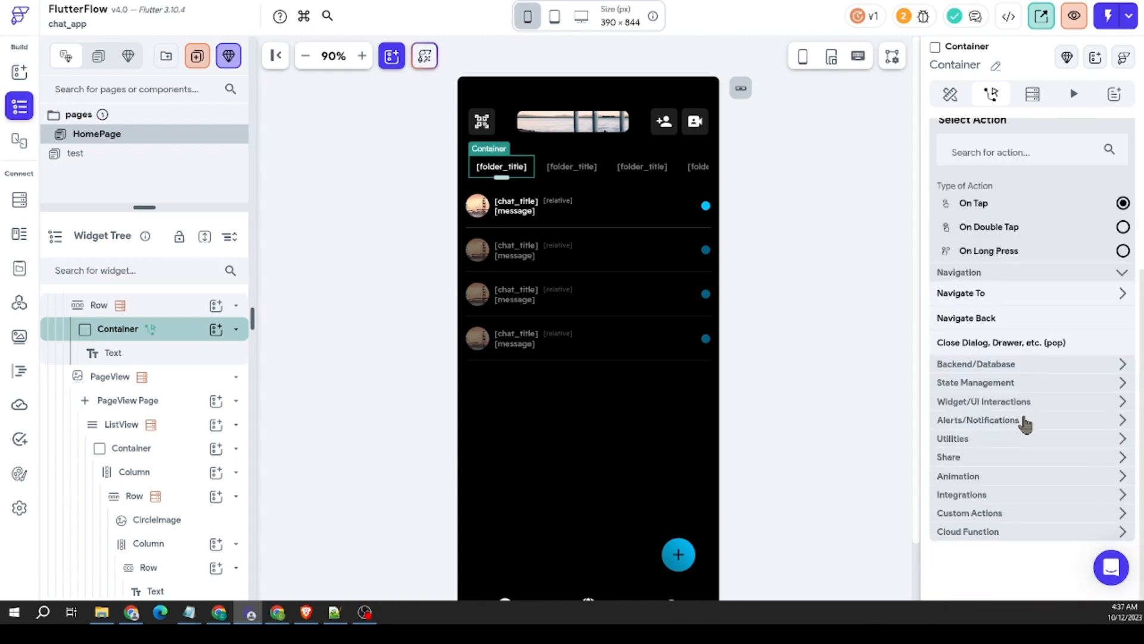
click(1010, 403)
scroll(1013, 421, down, 2)
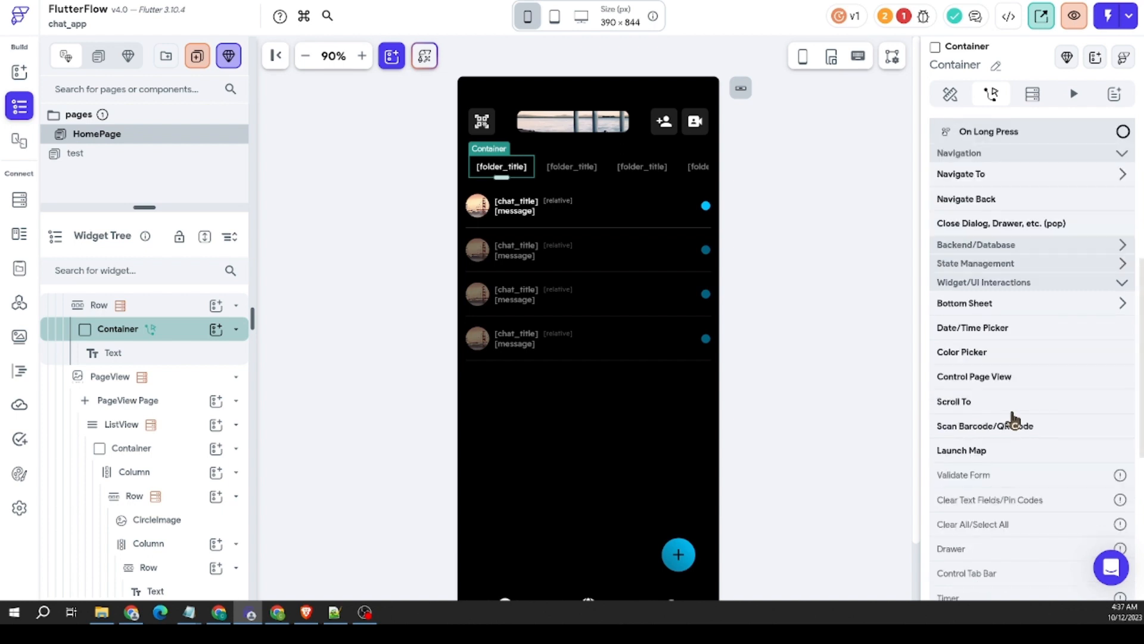
click(996, 380)
Step: Make the tap action control the PageView with the Jump to action type
click(1013, 370)
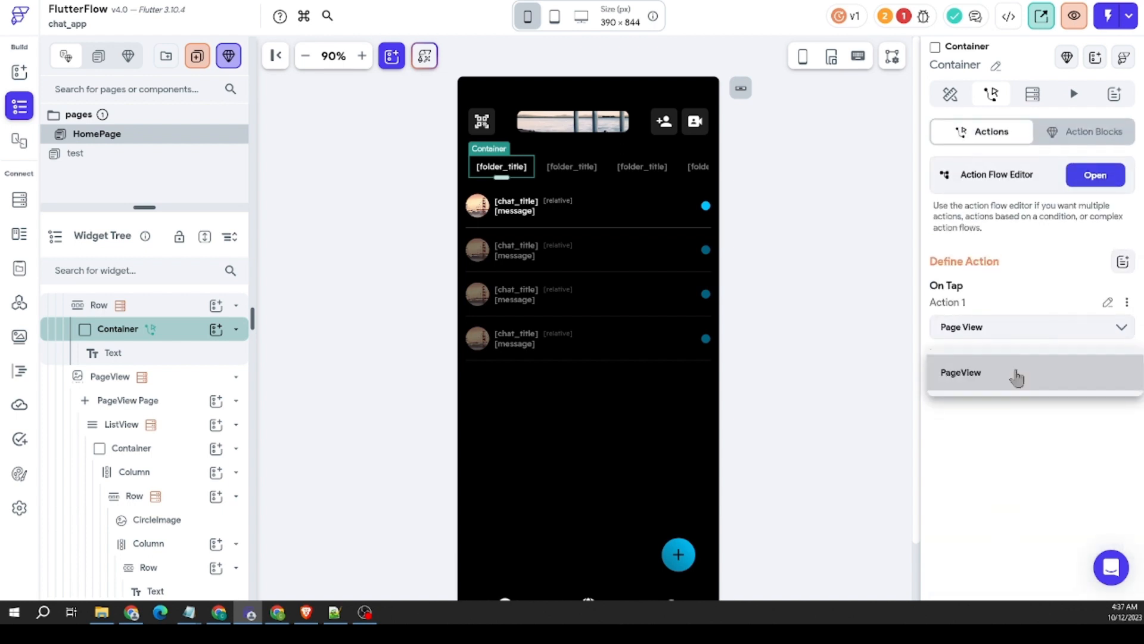
click(1013, 373)
click(999, 420)
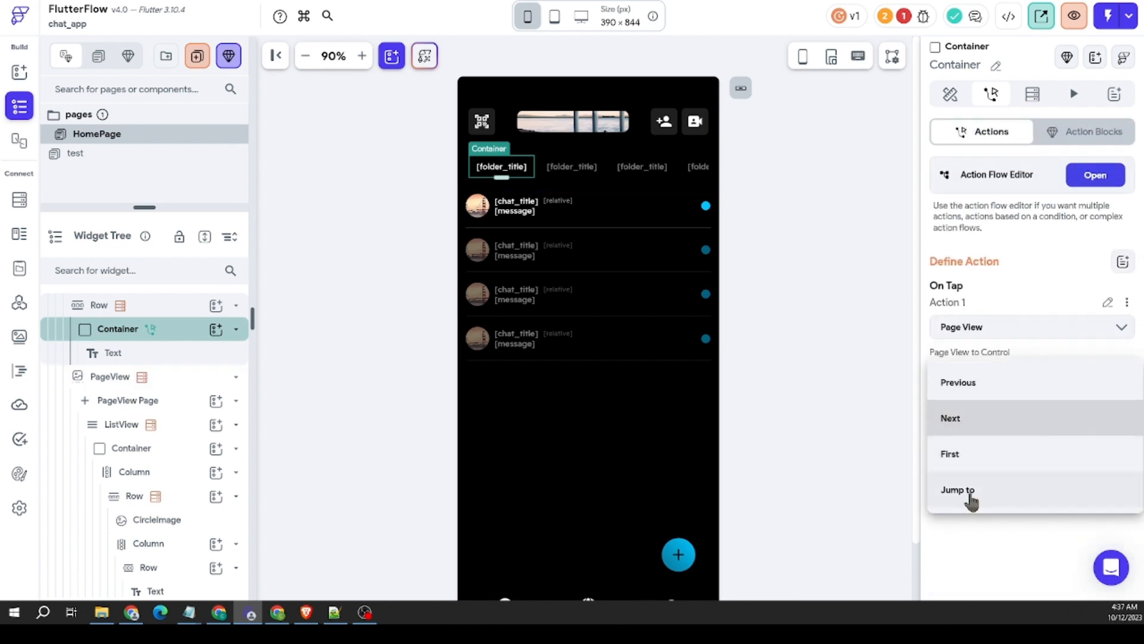
click(971, 495)
Step: Bind the action's page number to the Folders Document's Index in List
click(970, 496)
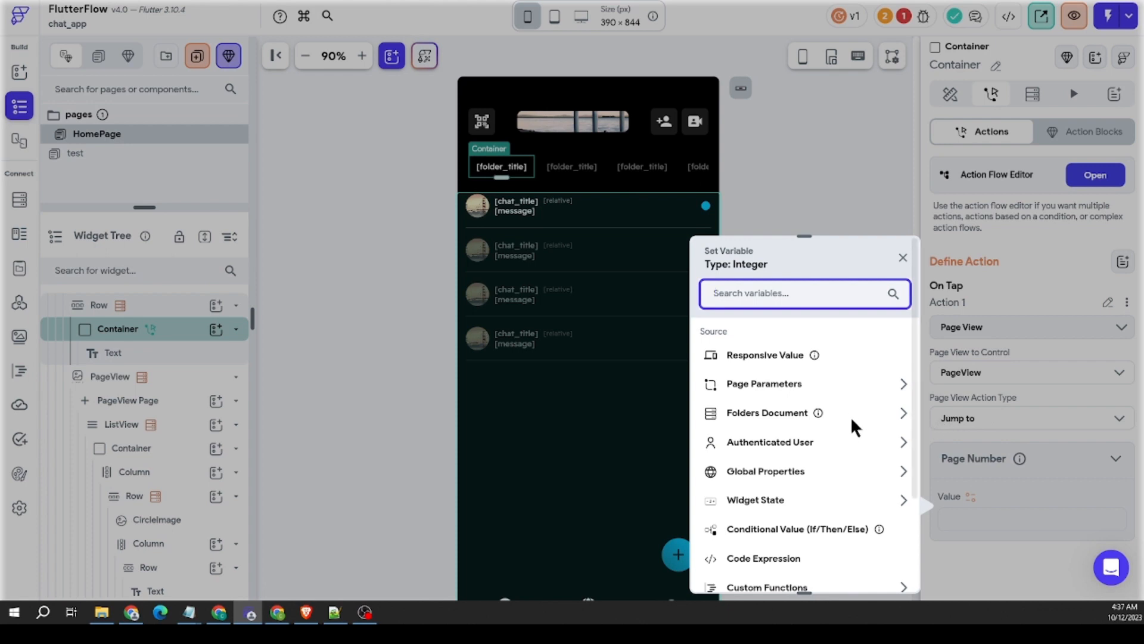
click(772, 414)
scroll(786, 420, down, 1)
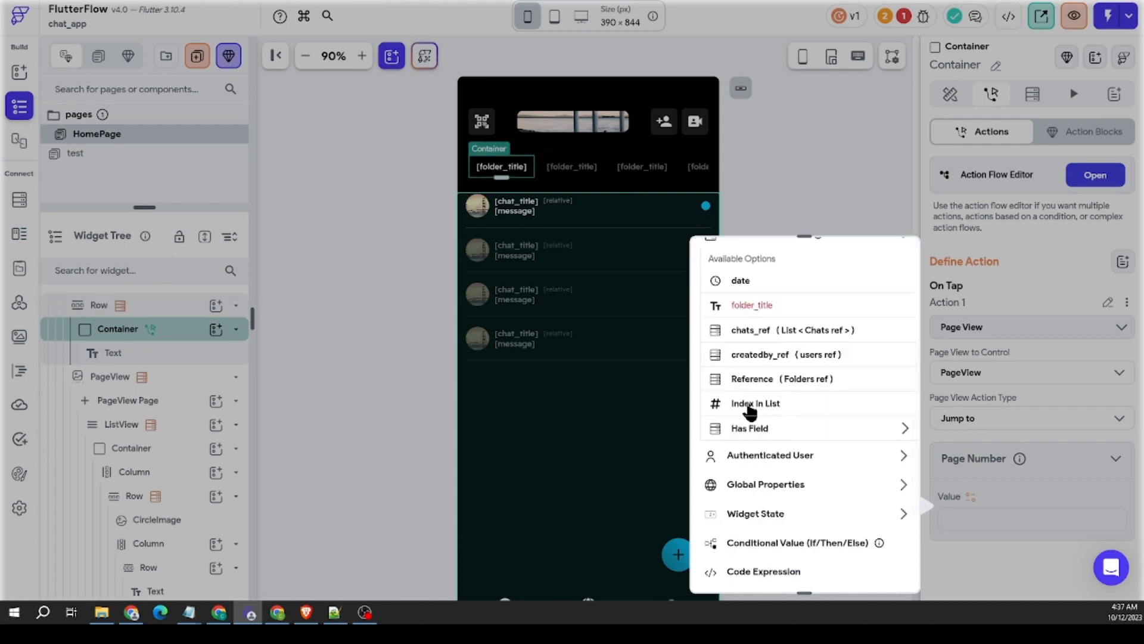
click(827, 403)
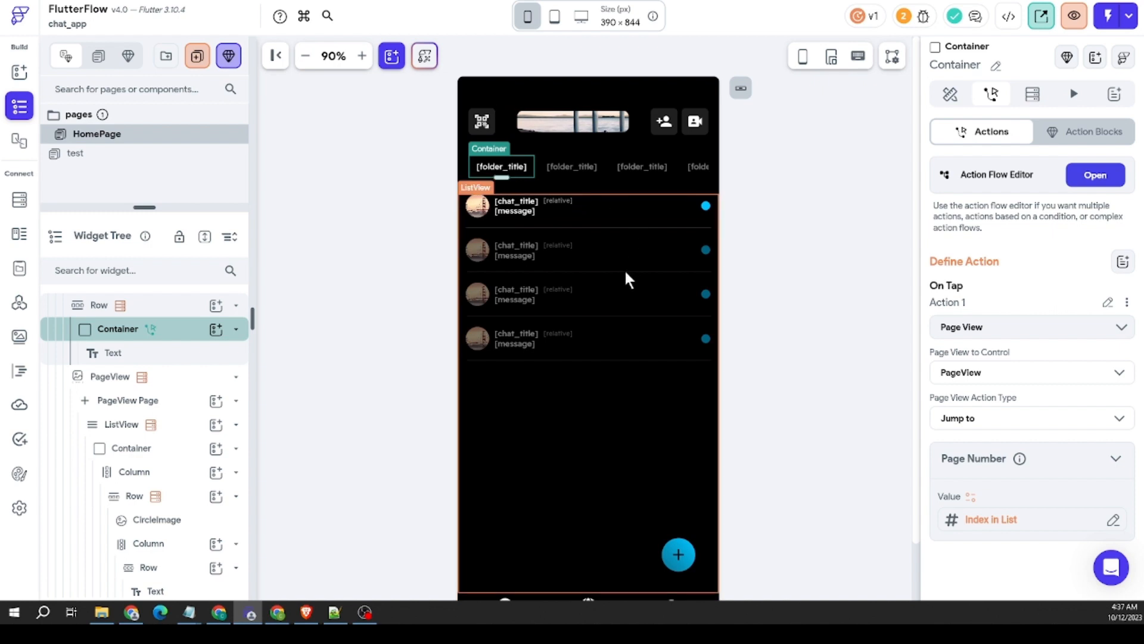
click(861, 135)
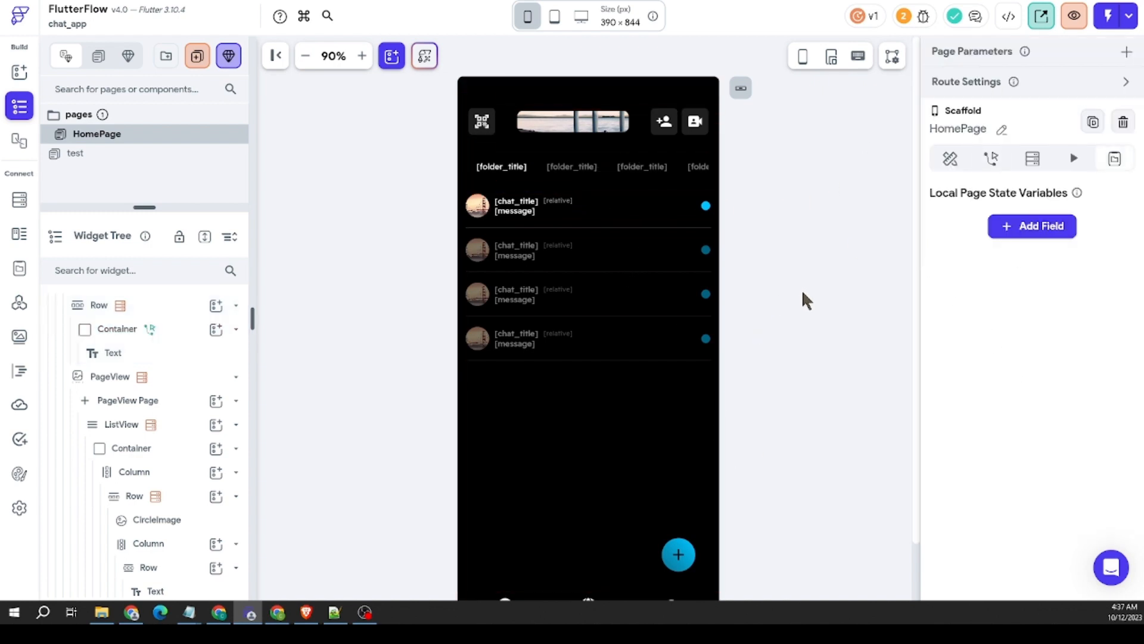
Step: Inspect the action settings of the PageView that holds the chat list
right_click(602, 380)
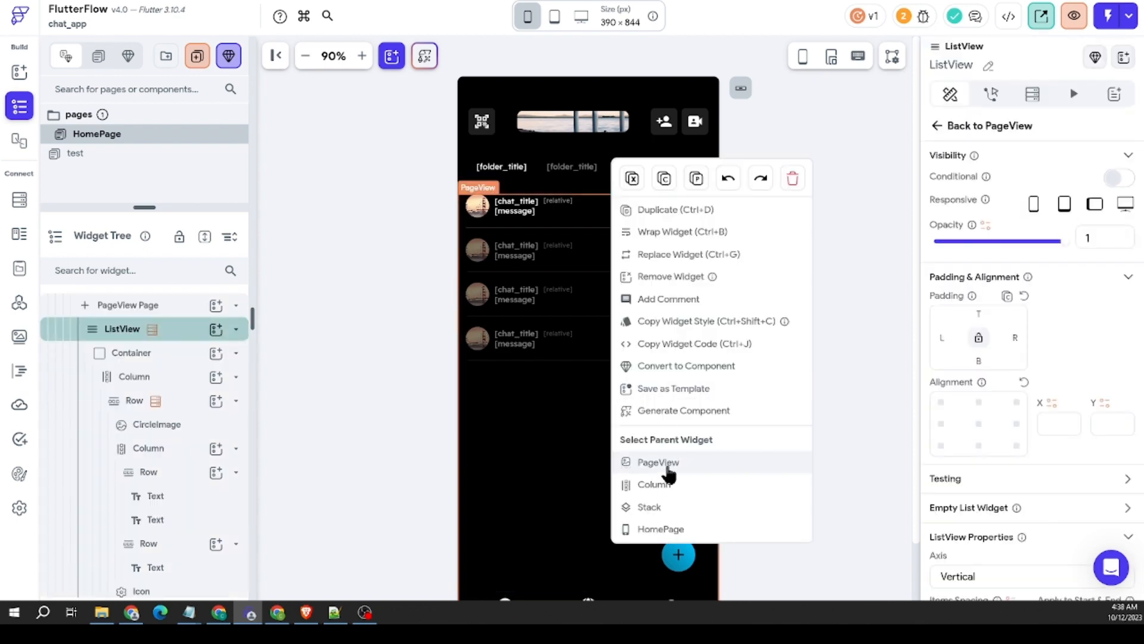
click(666, 462)
click(950, 95)
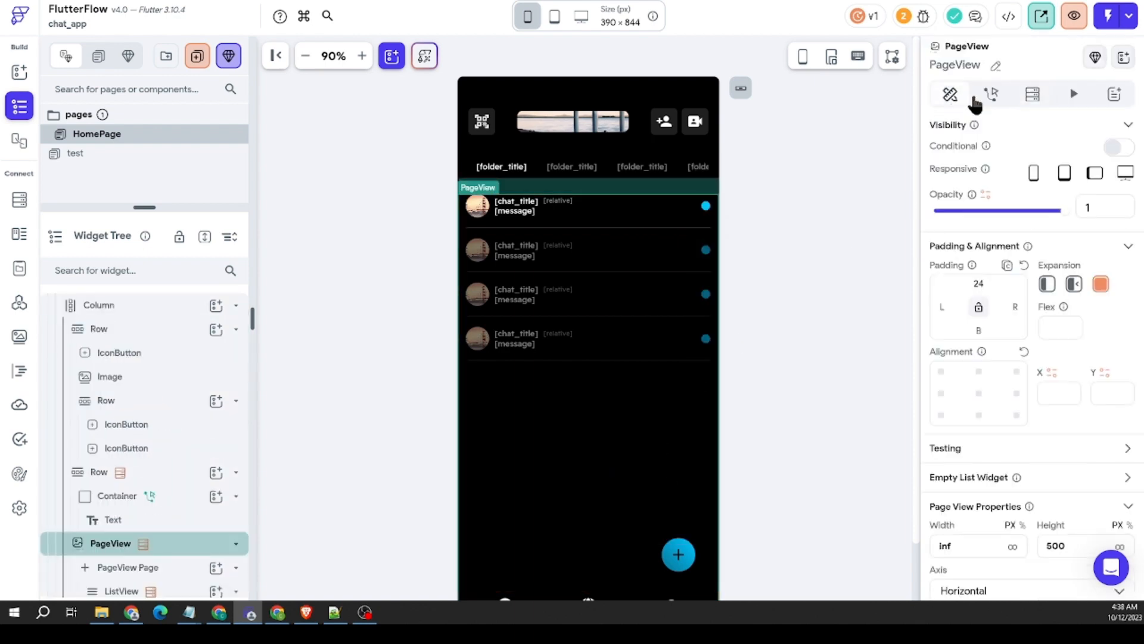
click(991, 94)
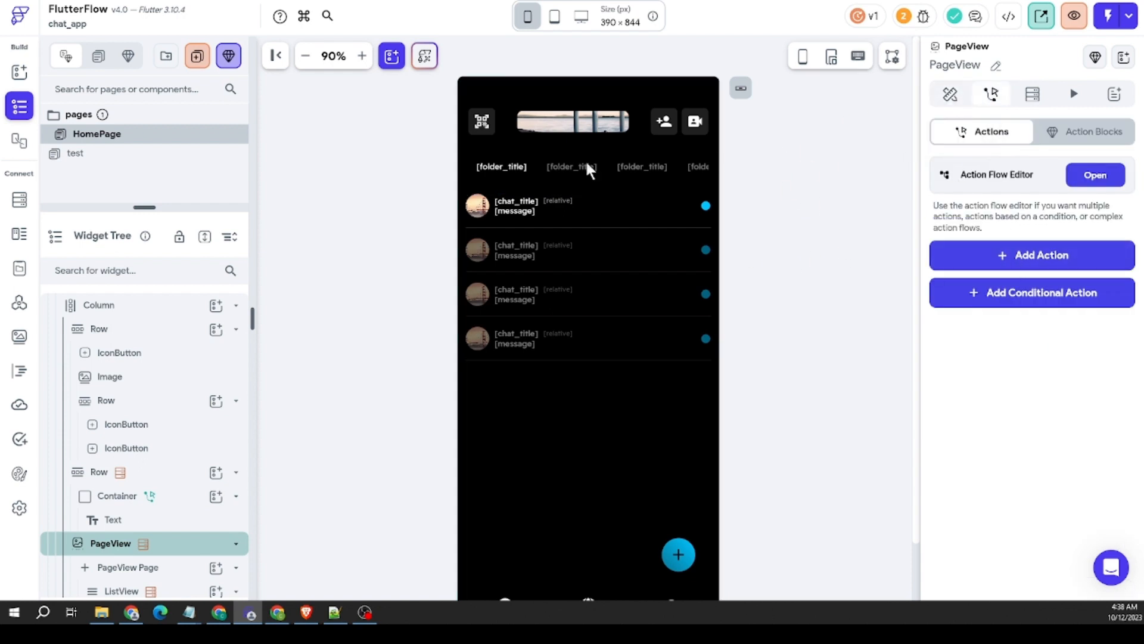
click(510, 169)
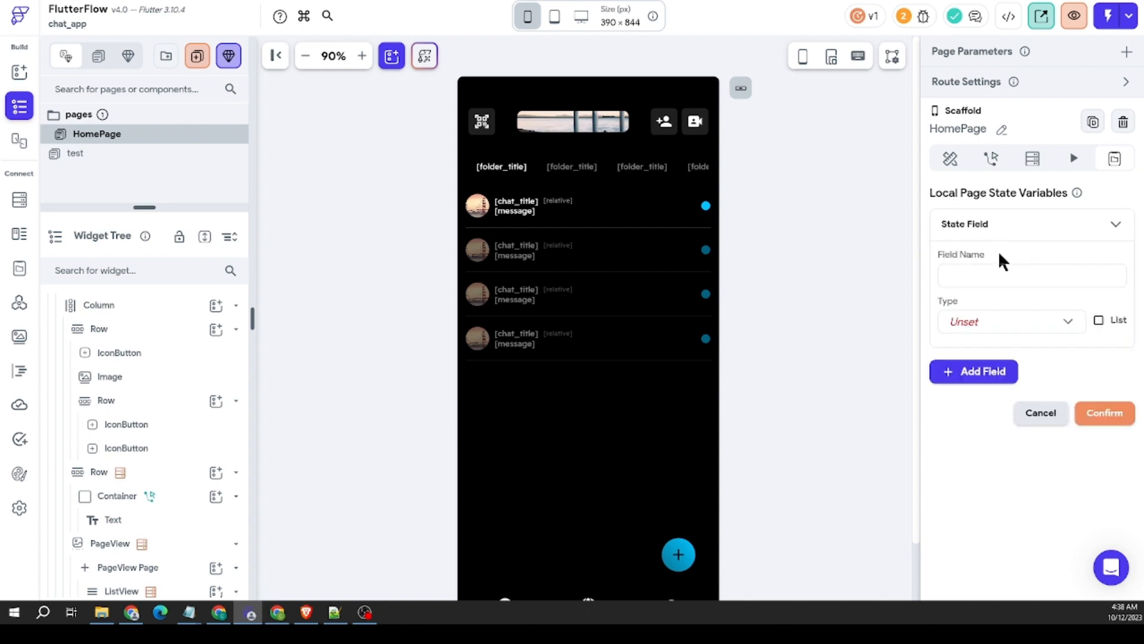
Step: Add a local page state variable named indexpage of type Integer to HomePage
click(1040, 230)
click(1007, 269)
text(indexpage)
click(991, 326)
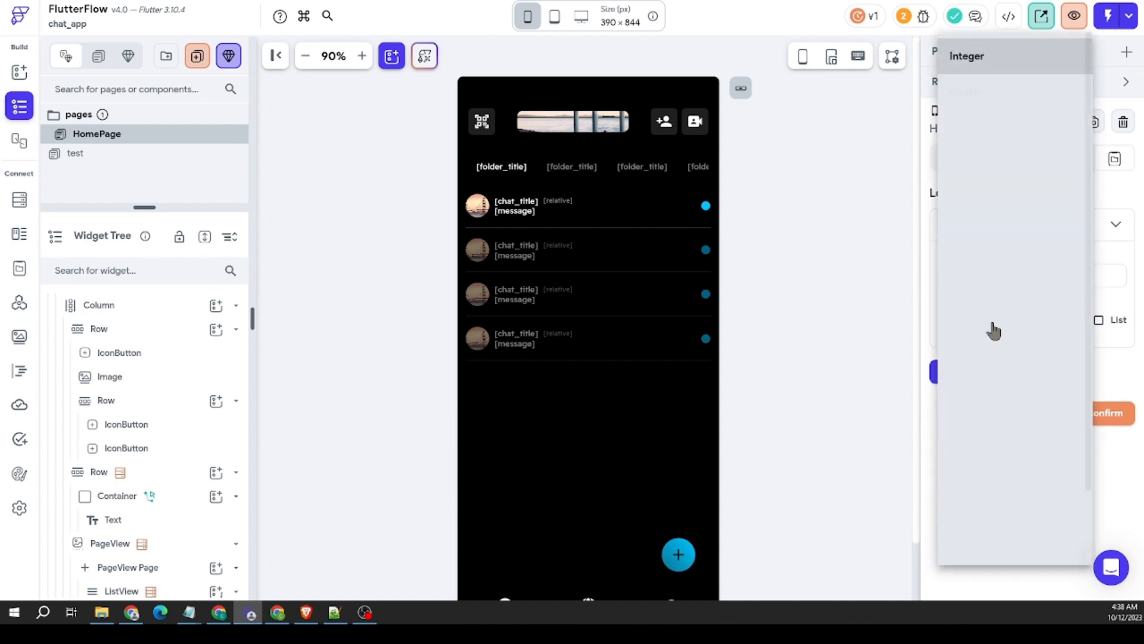
click(979, 55)
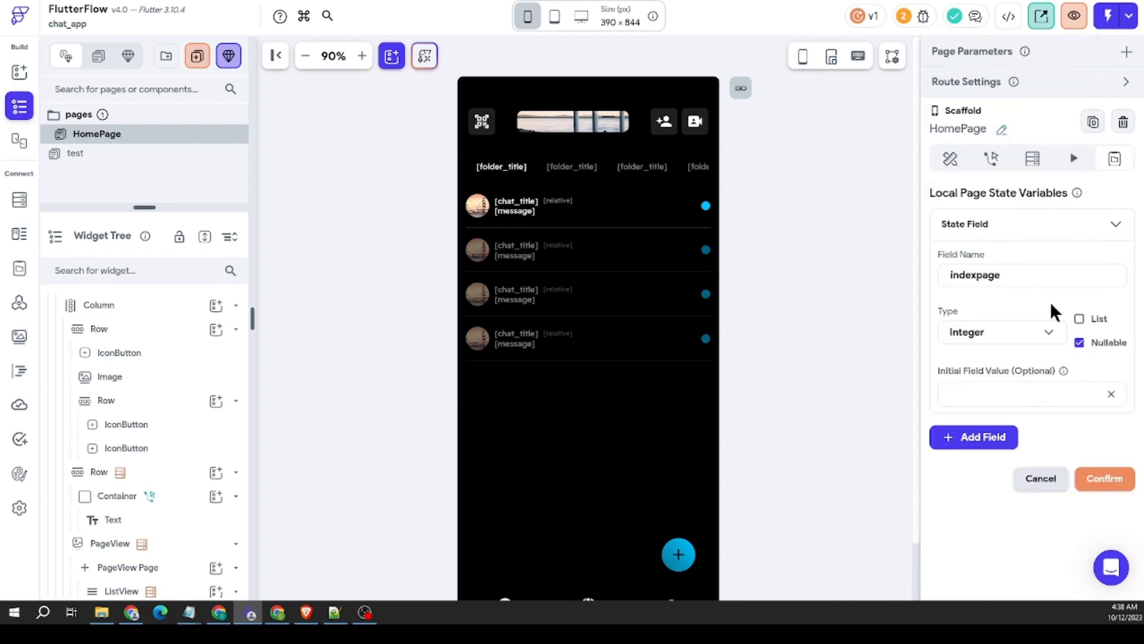
click(1103, 478)
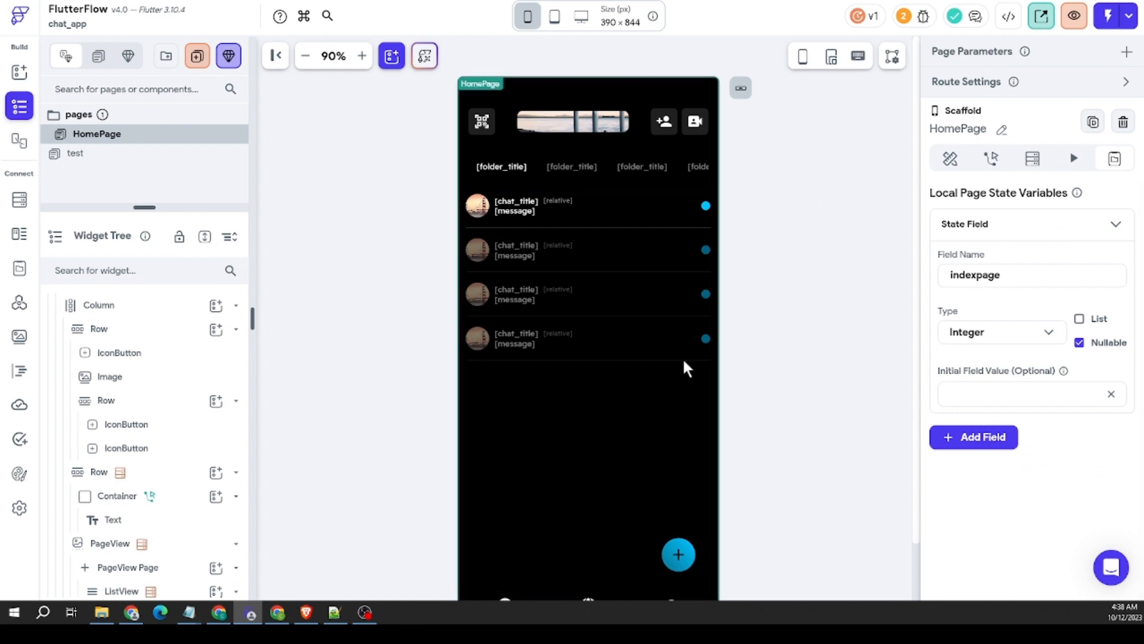
Step: Add an On Page Swipe action of type Update Page State to the PageView
right_click(624, 384)
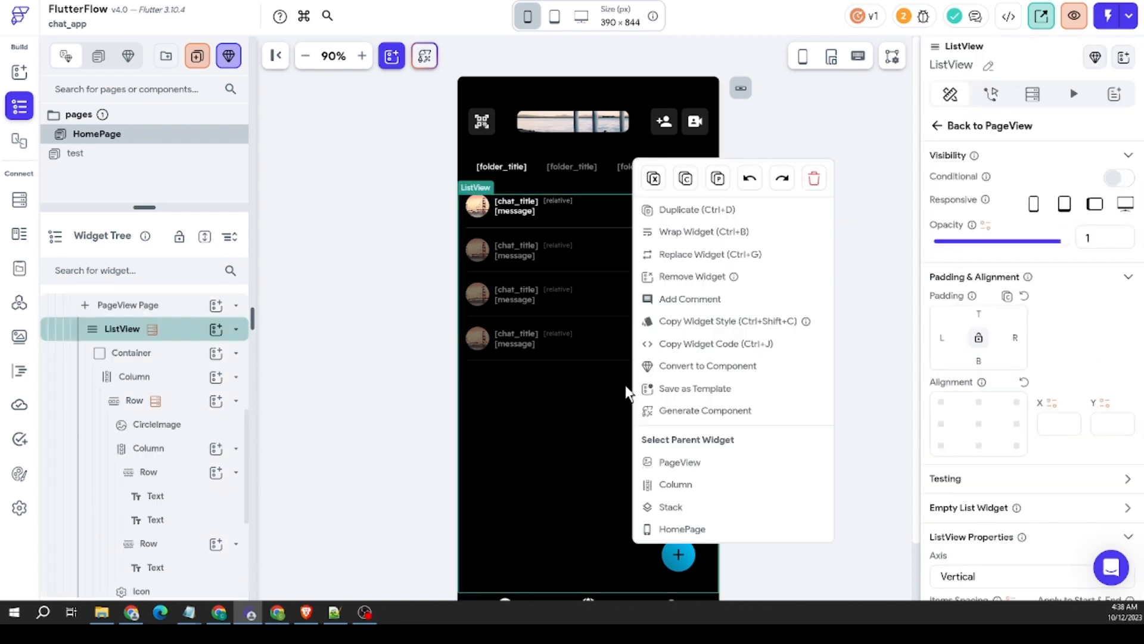
click(680, 463)
click(1040, 260)
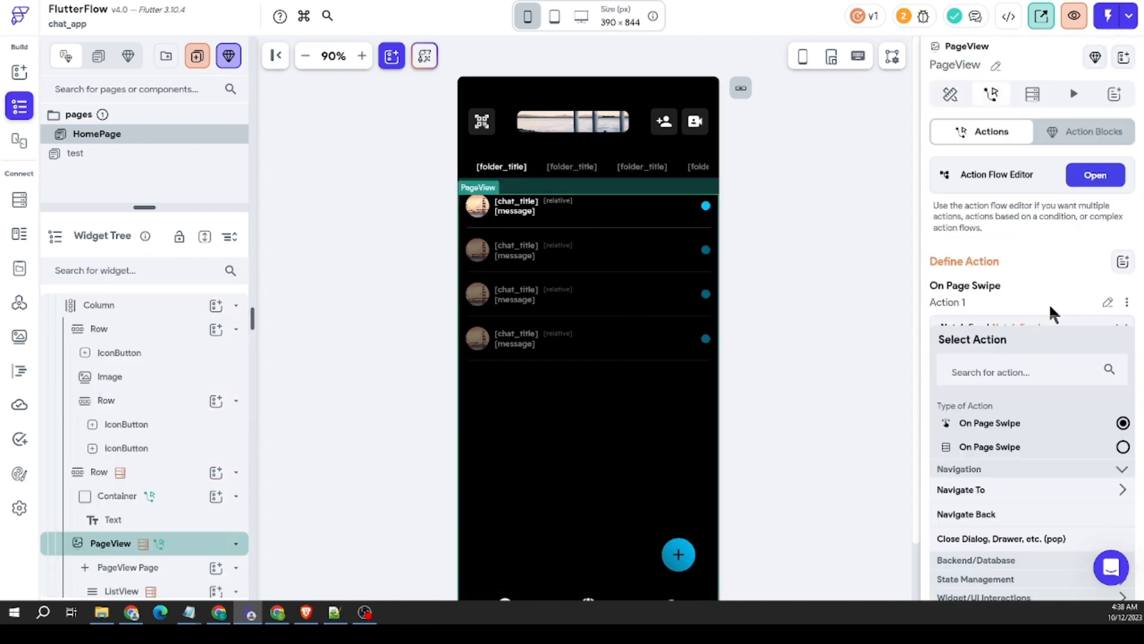
scroll(1047, 334, down, 3)
click(986, 383)
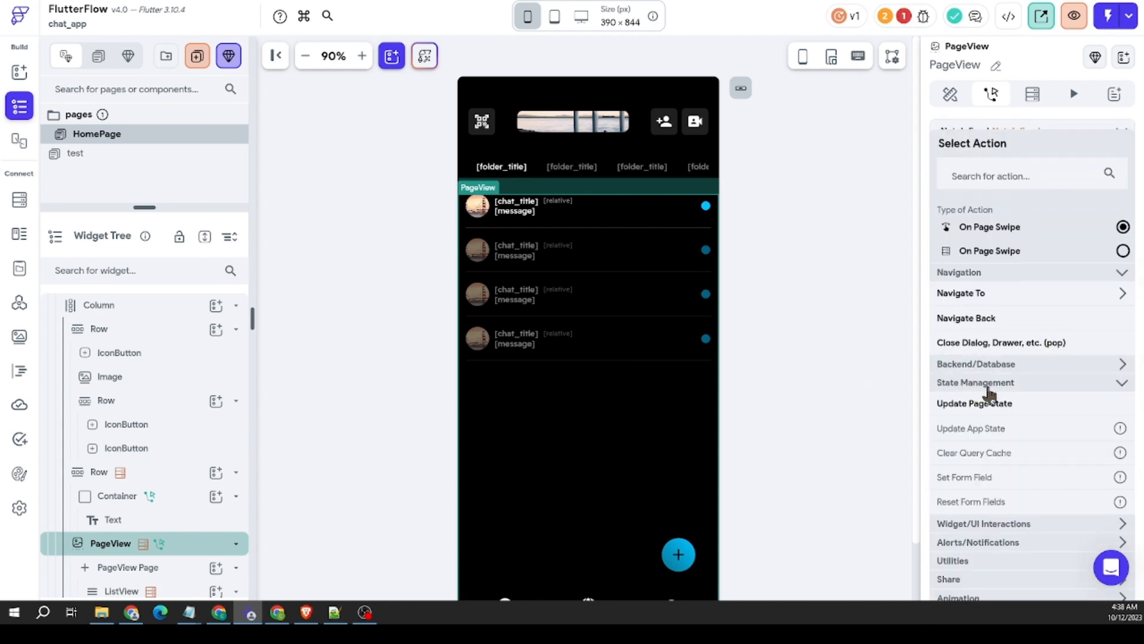
click(983, 406)
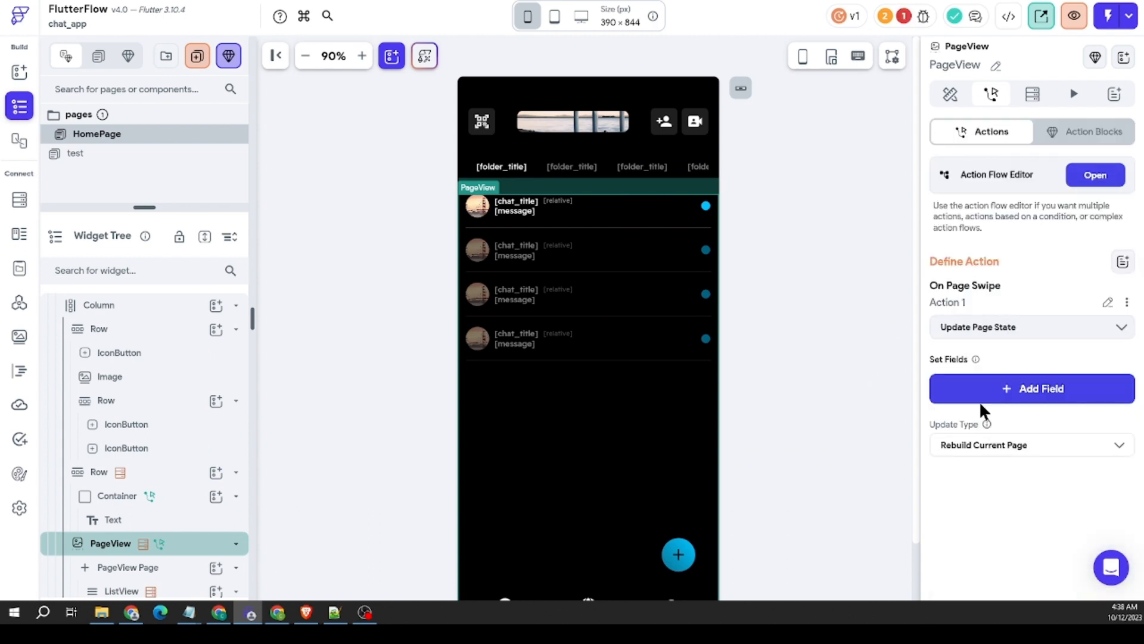
click(1039, 397)
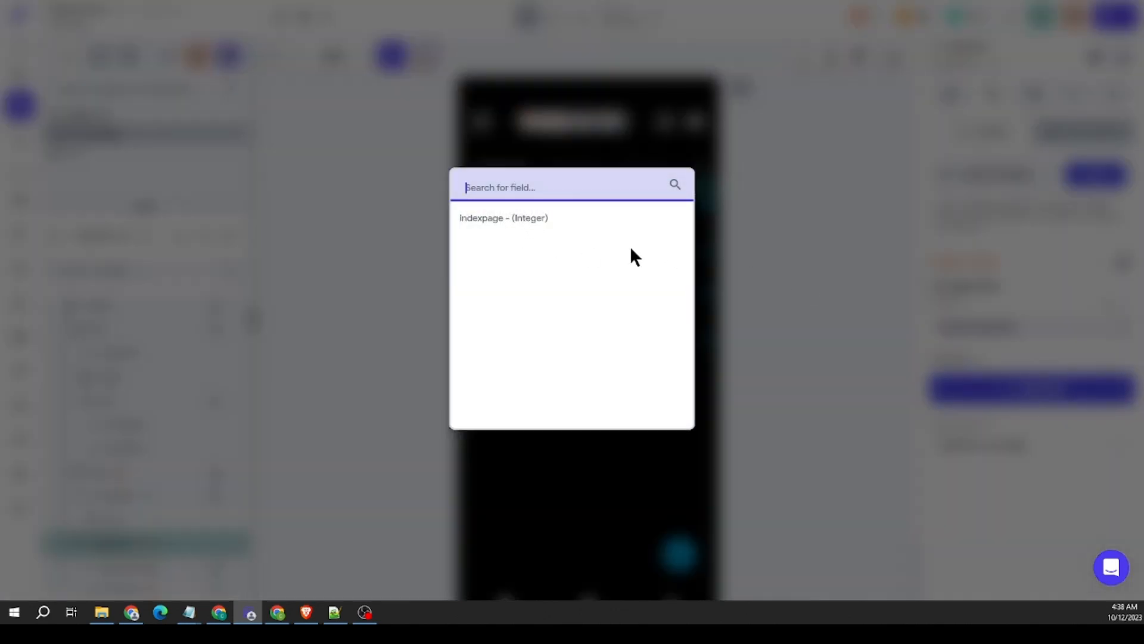
click(798, 230)
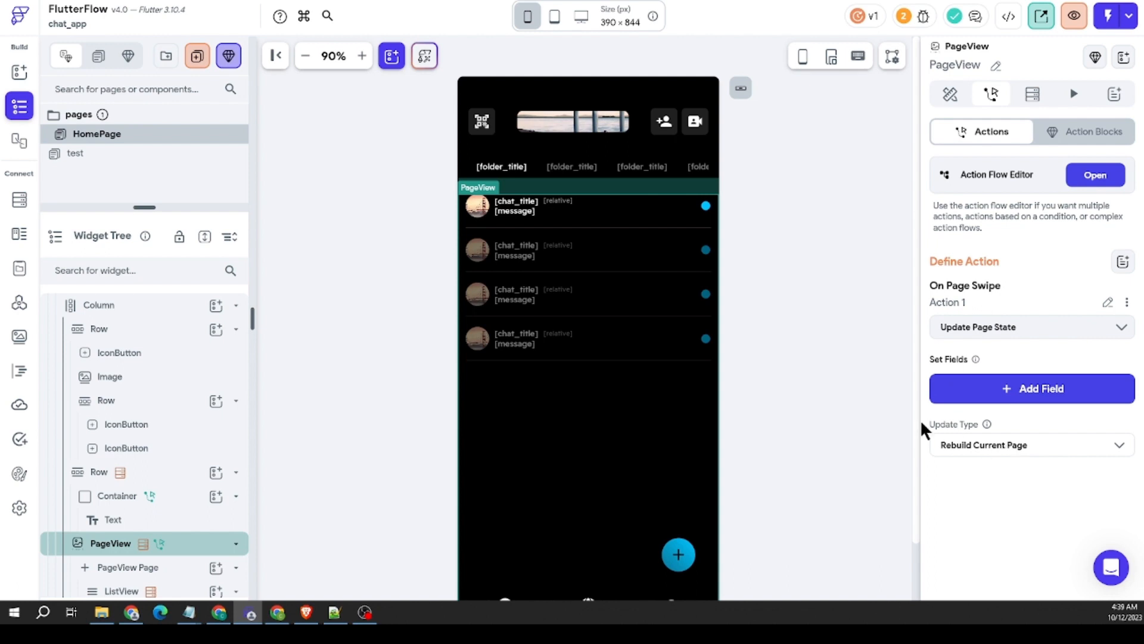
click(861, 287)
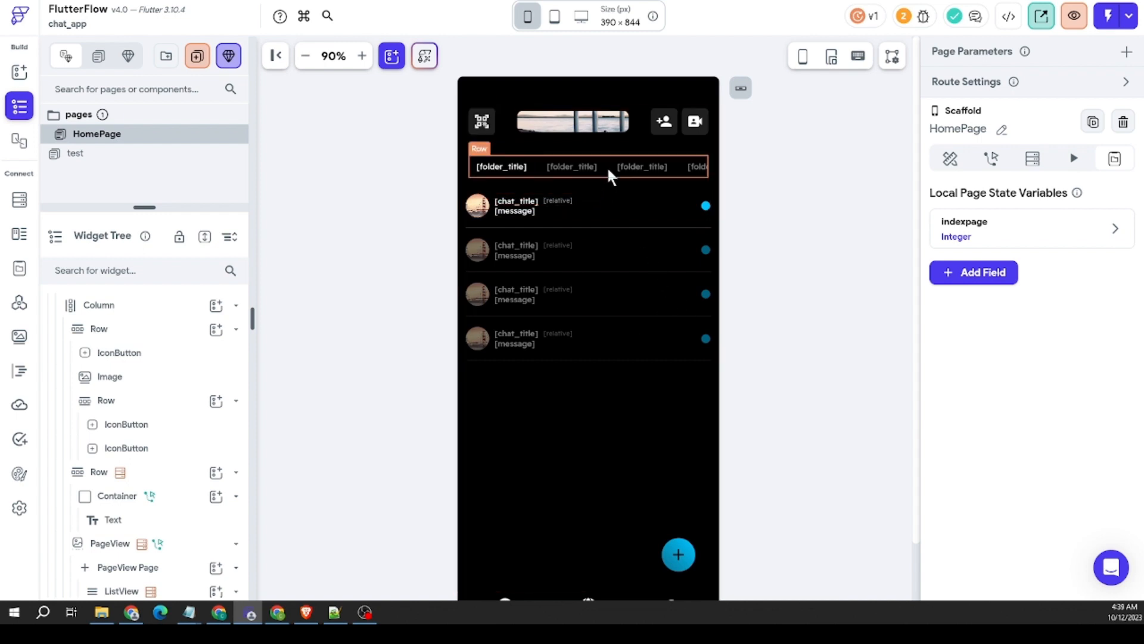
Step: Review the PageView's On Page Swipe action
click(611, 291)
right_click(613, 291)
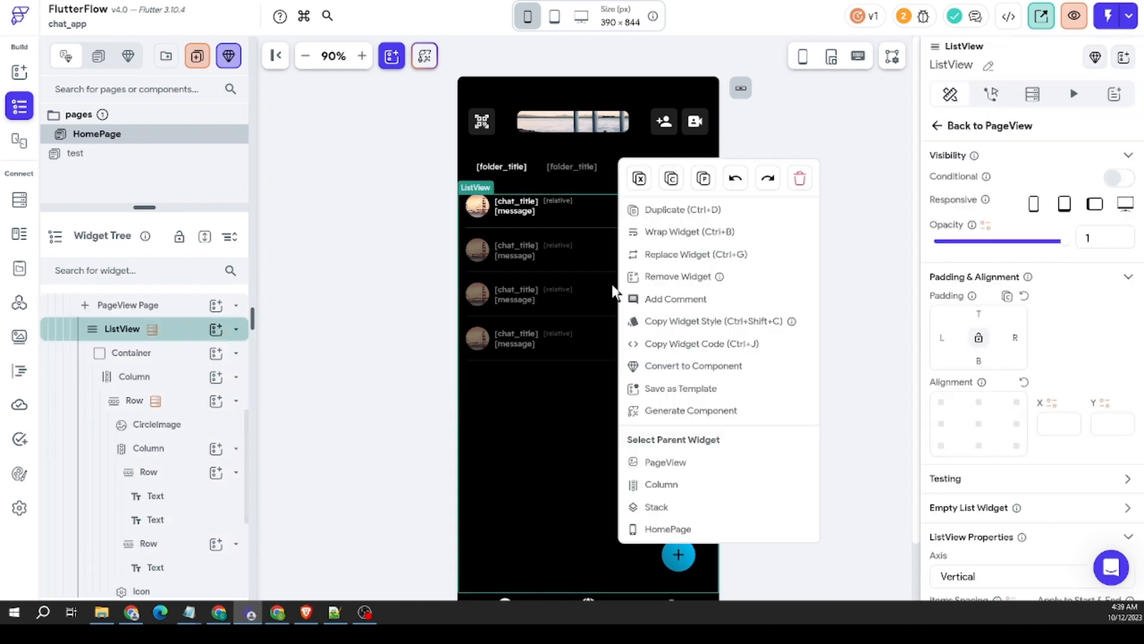
click(691, 464)
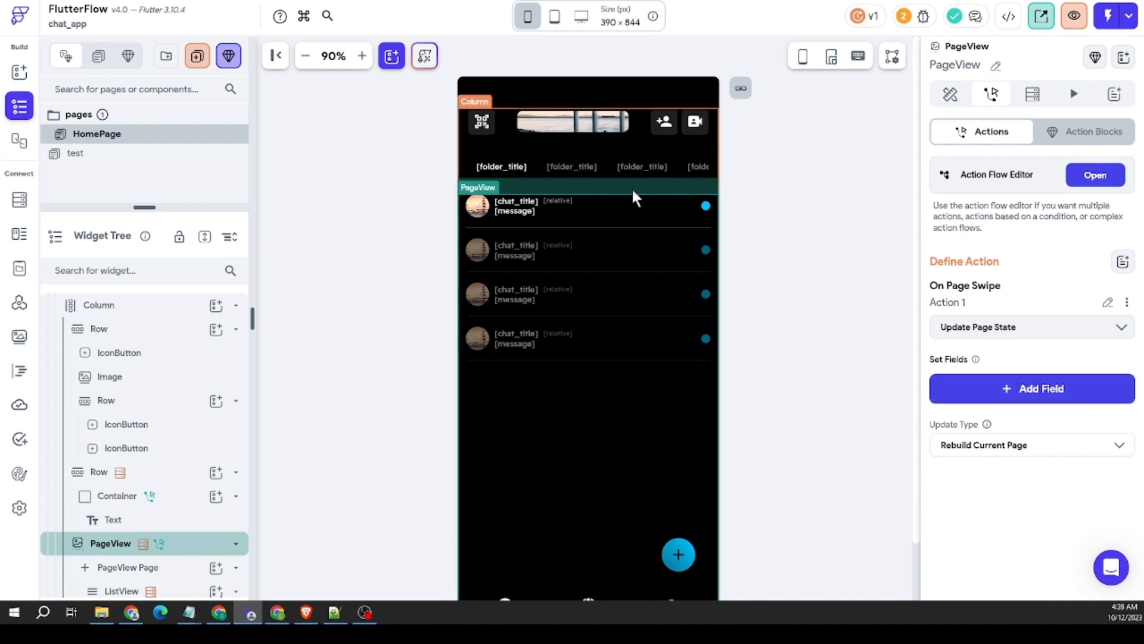
click(782, 221)
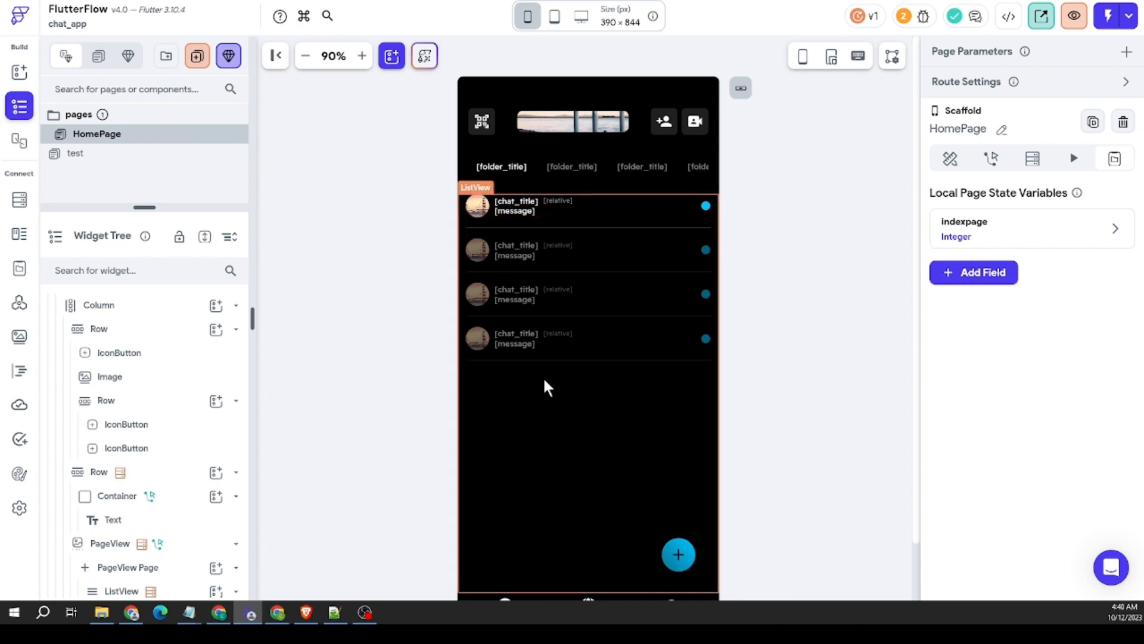
Step: Add a Container of about 166 × 116 px to the Stack and place it just above the round plus button
scroll(813, 299, down, 1)
scroll(813, 299, up, 1)
scroll(823, 280, down, 1)
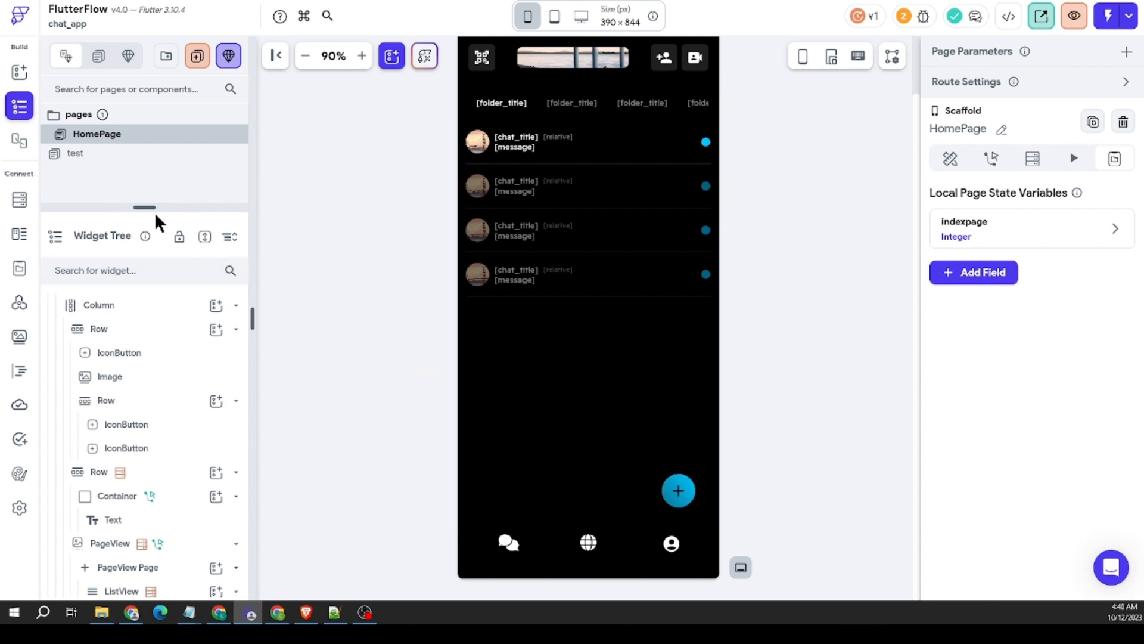
scroll(158, 358, up, 1)
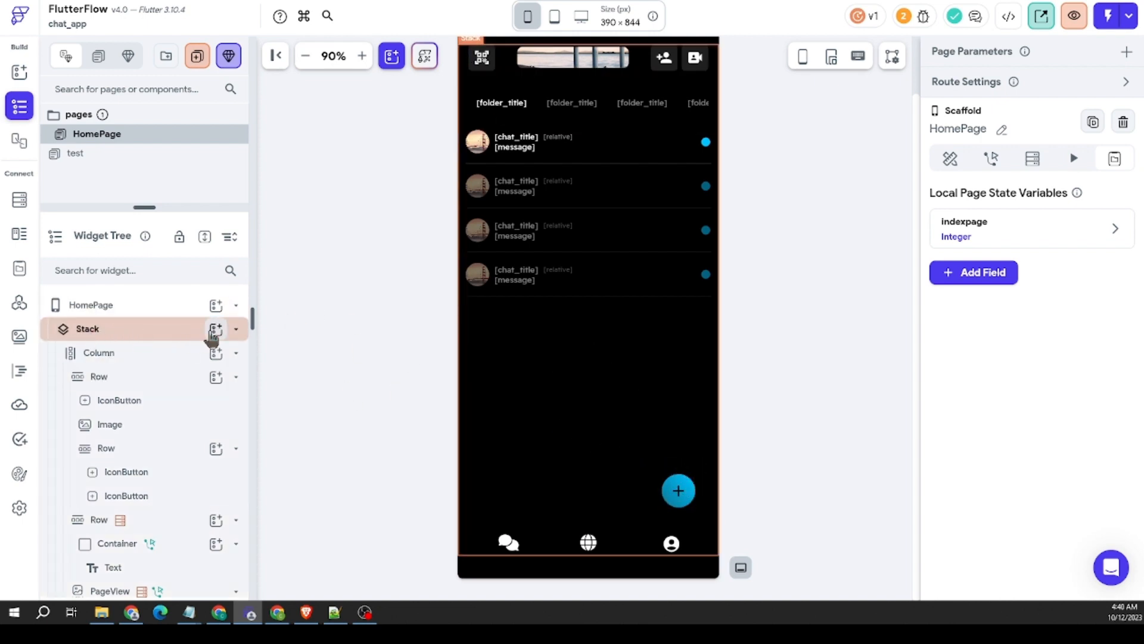
click(214, 331)
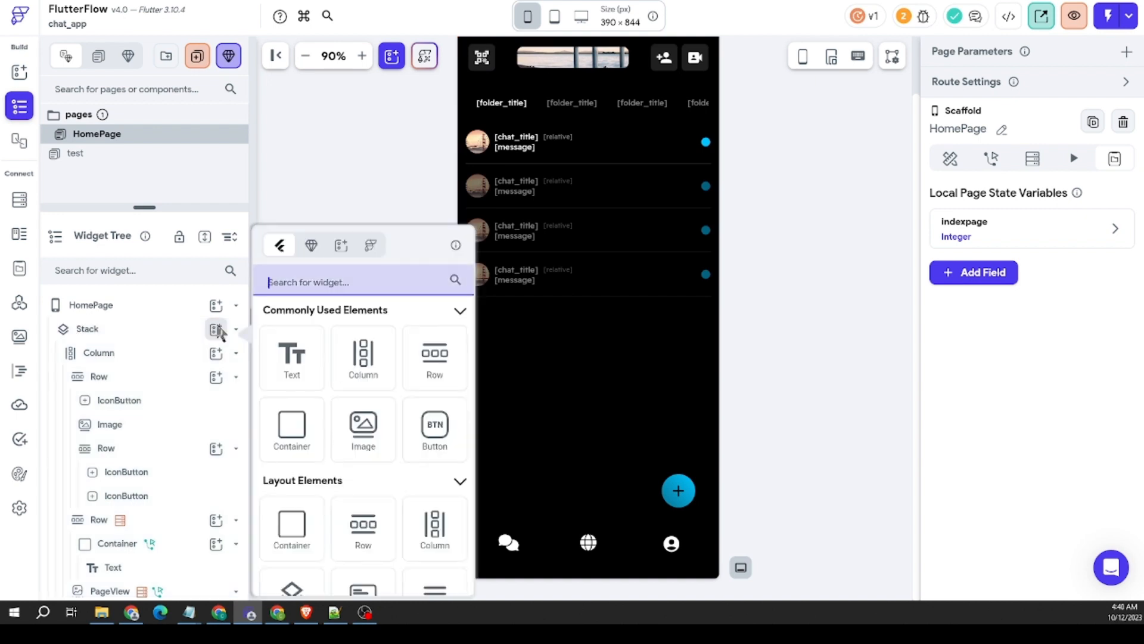
click(292, 424)
drag(494, 77, 669, 441)
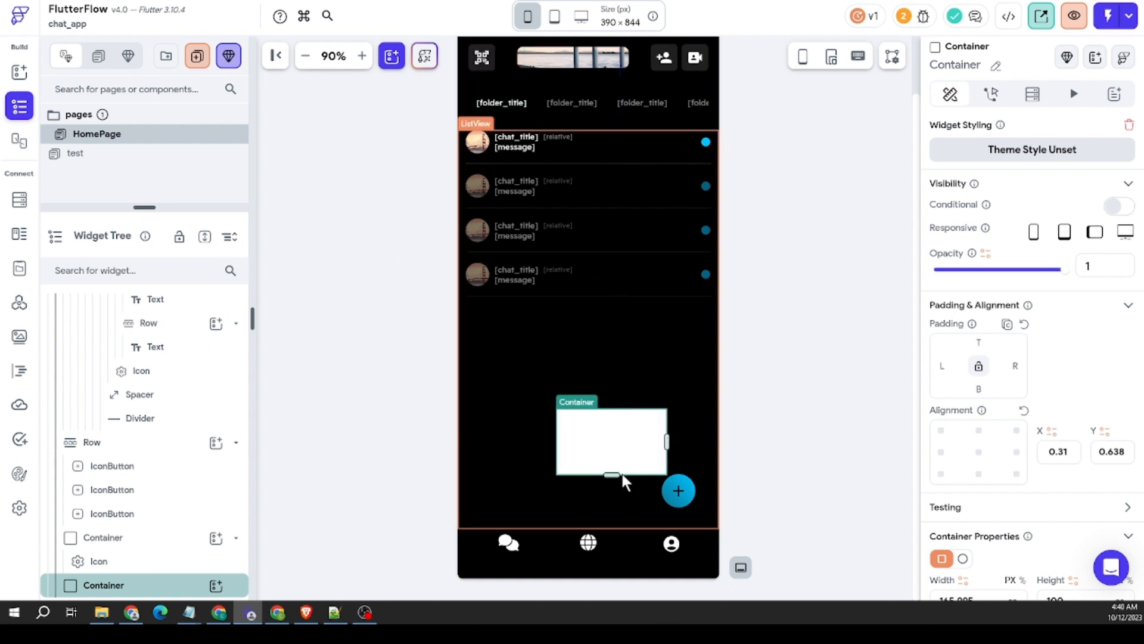
drag(618, 475, 609, 437)
Step: Set the border radius of the new Container to 12 on all corners
scroll(1048, 375, down, 4)
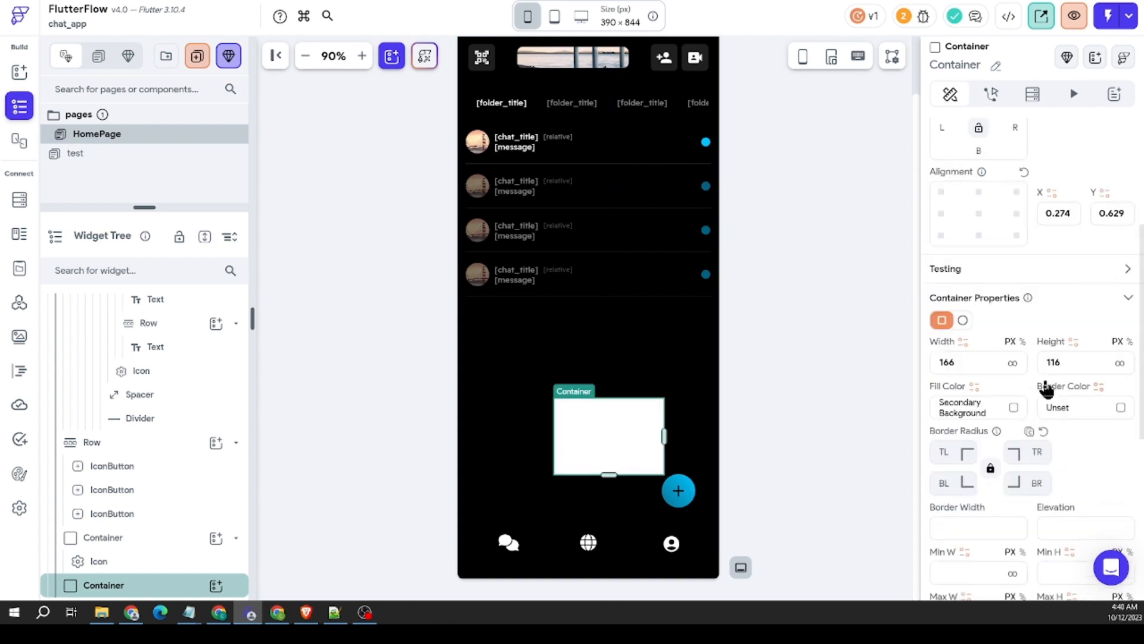
click(954, 453)
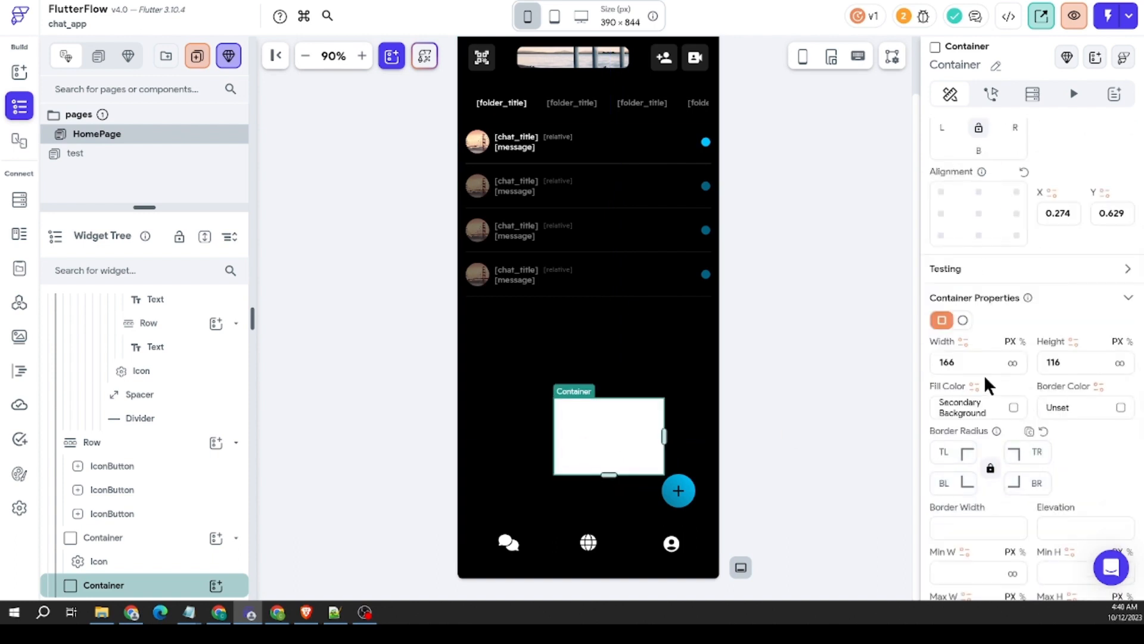
text(12)
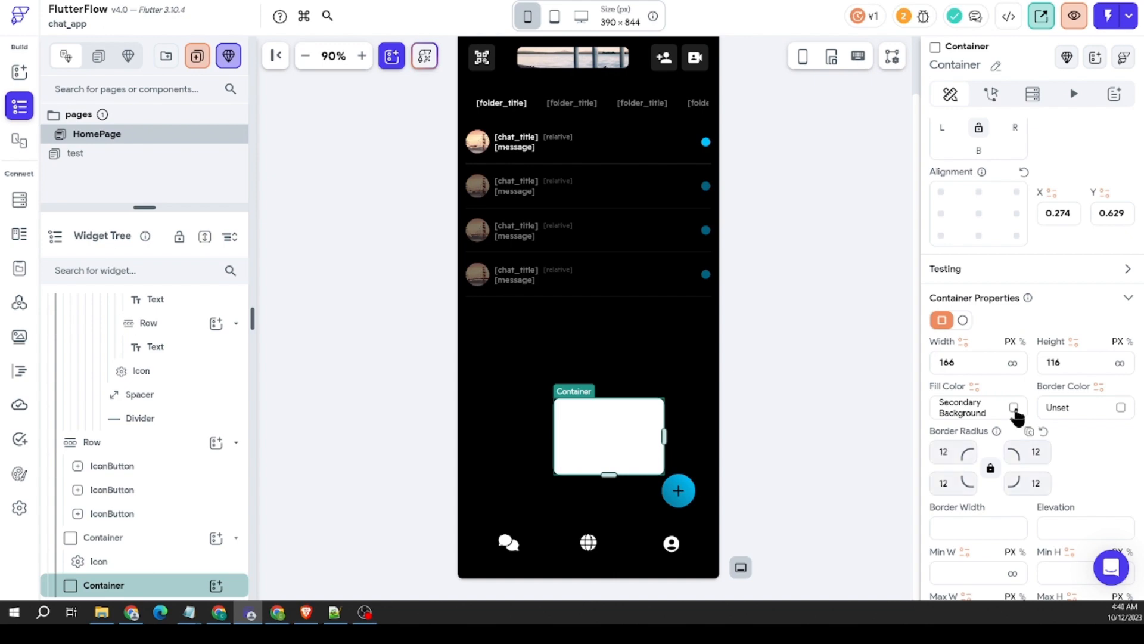
Step: Apply the recent color #4B4646 as the new Container's fill
click(1013, 407)
click(614, 424)
click(752, 472)
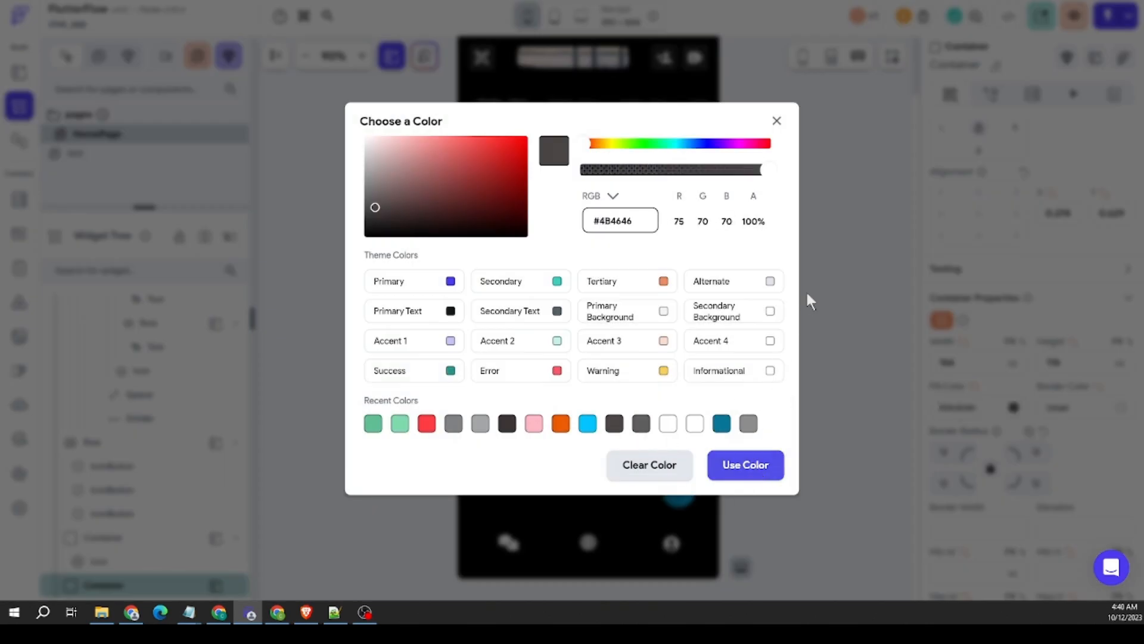
Step: Set the new Container's fill color to the recent color #3C3636
click(1014, 407)
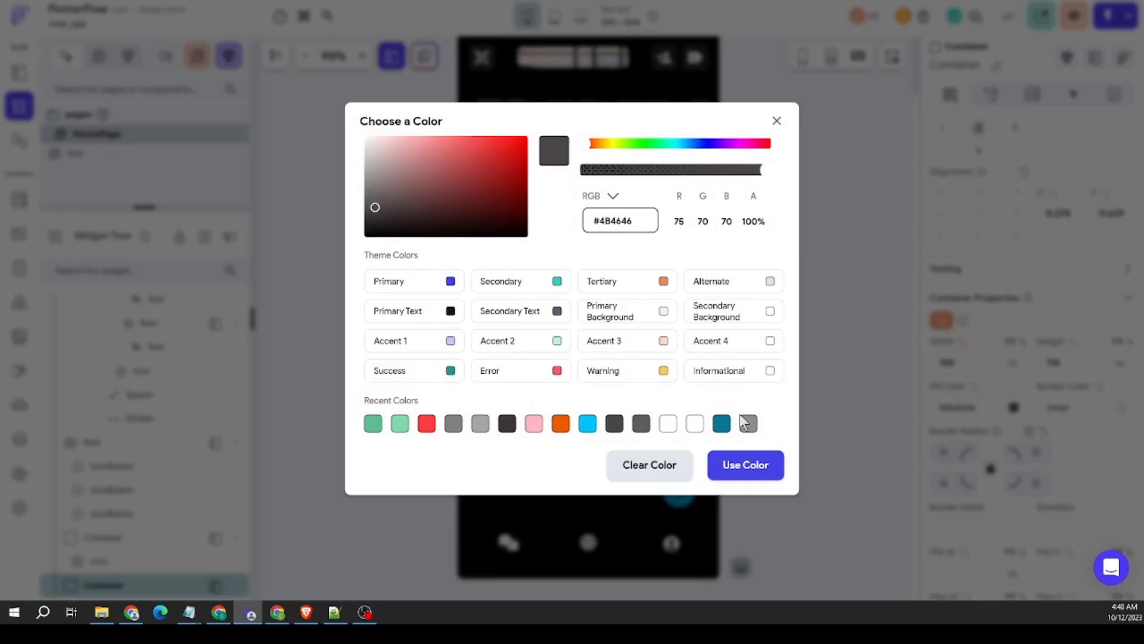
click(507, 424)
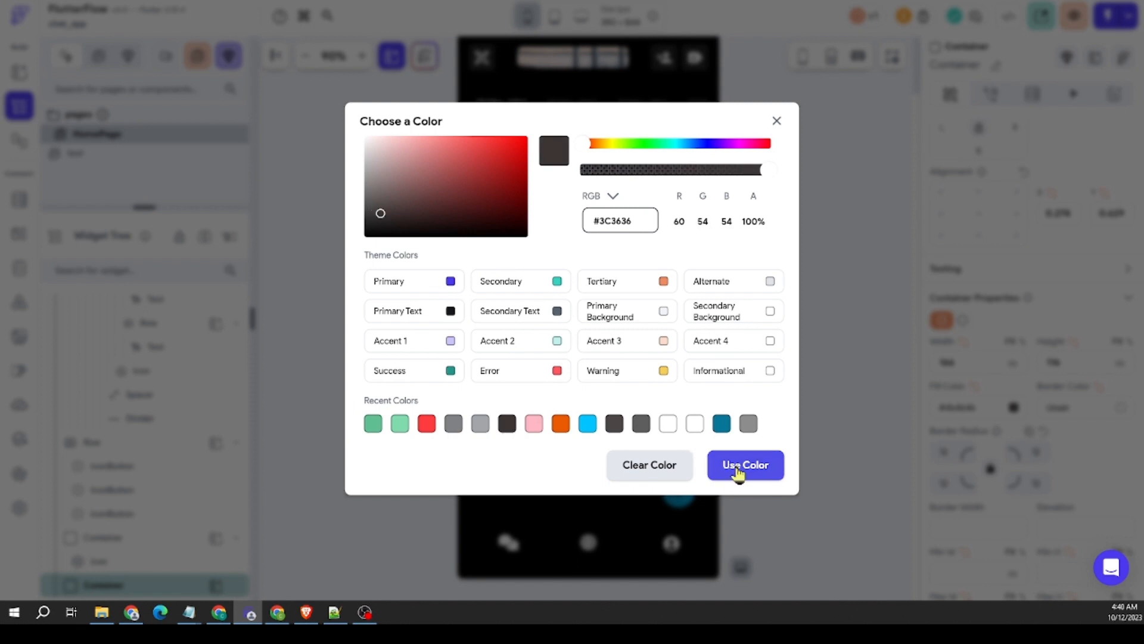
click(823, 359)
click(823, 358)
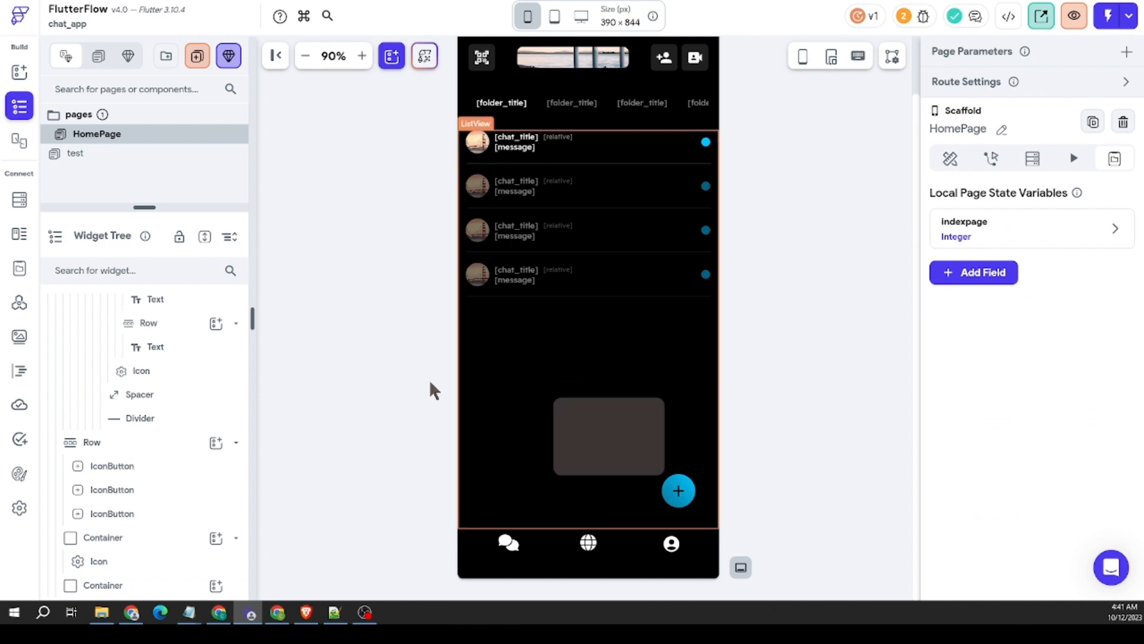
Step: Add a Column inside the new dark Container and set its padding to 6 on all sides
click(20, 72)
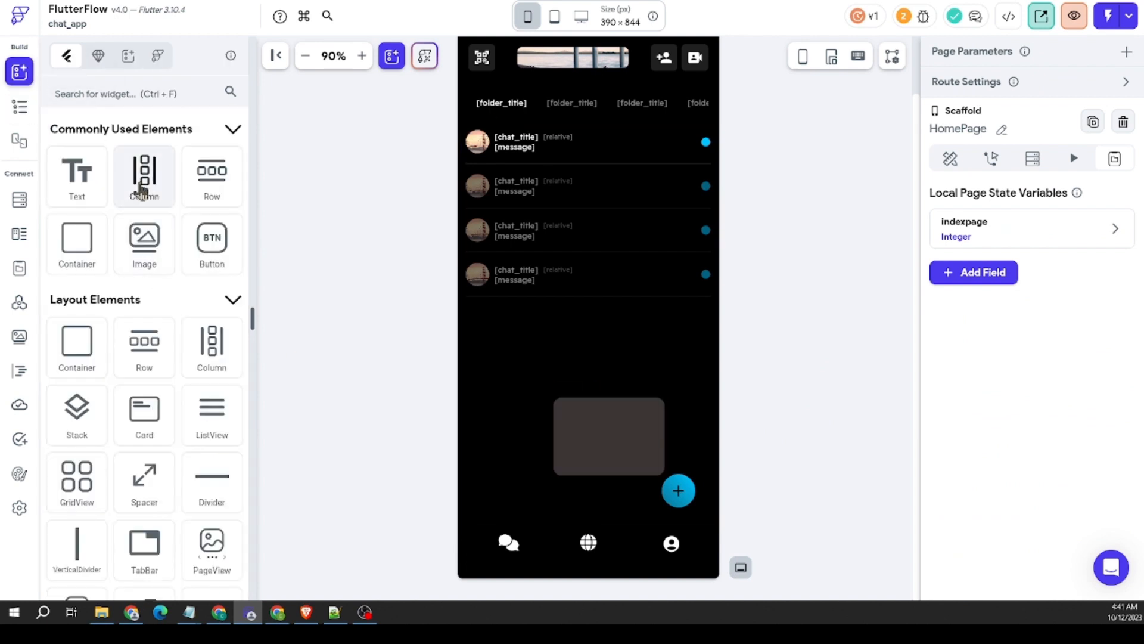
drag(139, 183, 596, 420)
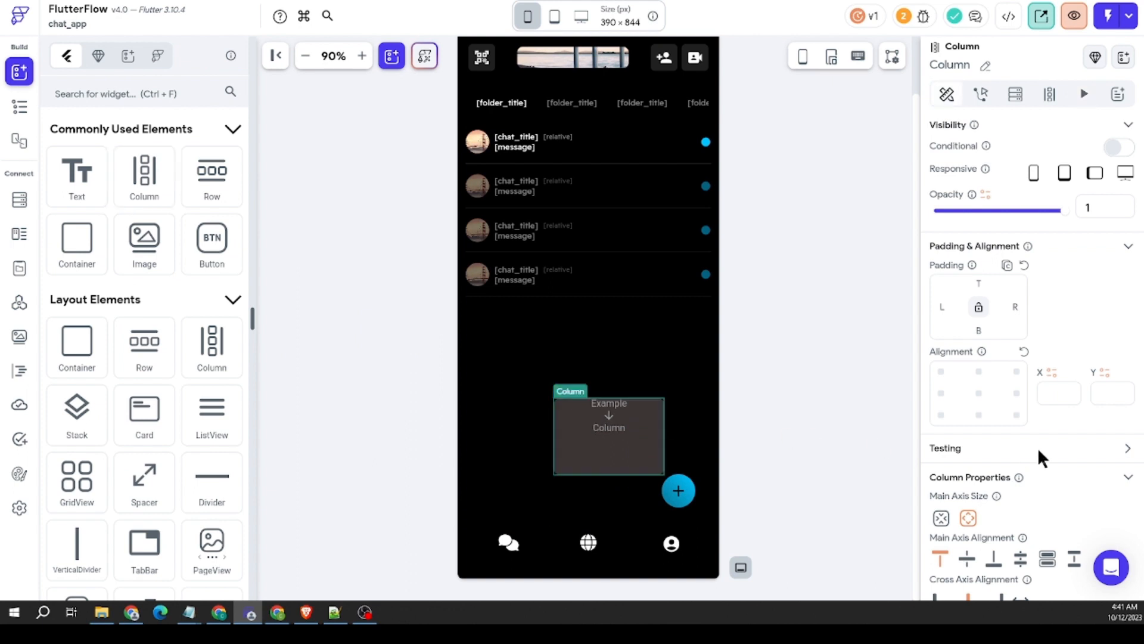
scroll(1037, 446, down, 3)
scroll(967, 274, up, 3)
text(12)
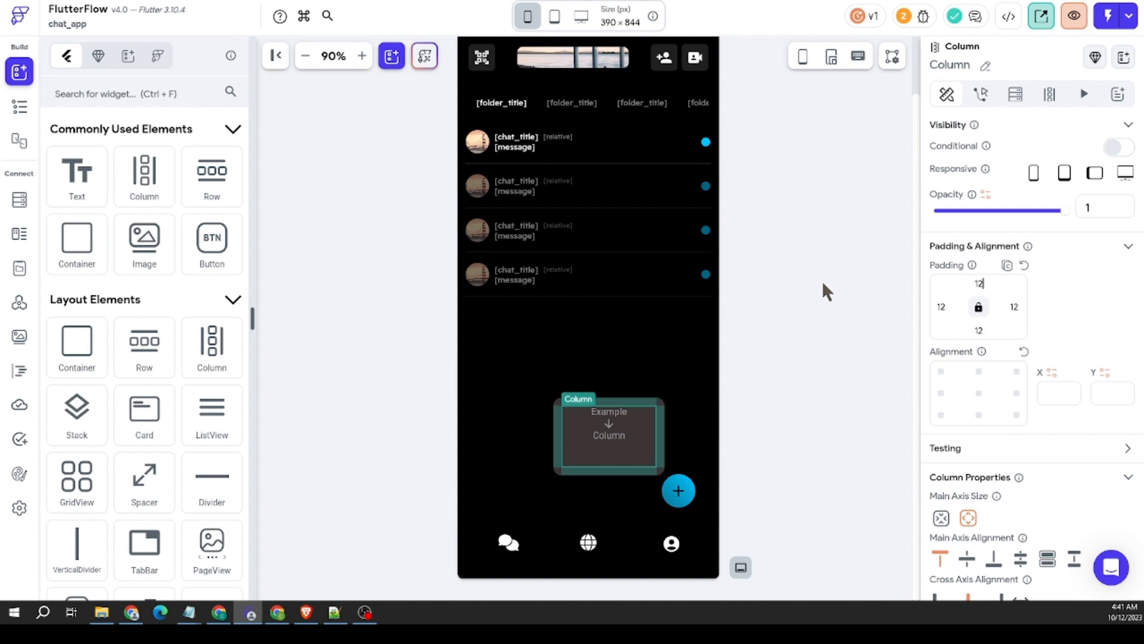
key(Tab)
text(6)
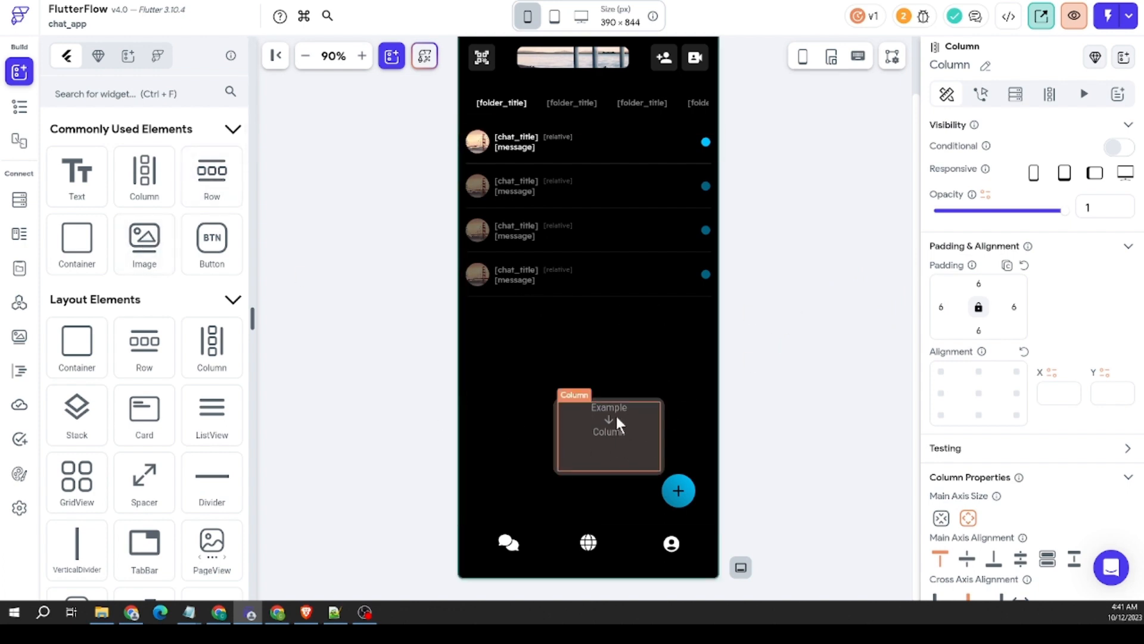
Step: Insert a Row into the Column of the dark Container
click(657, 411)
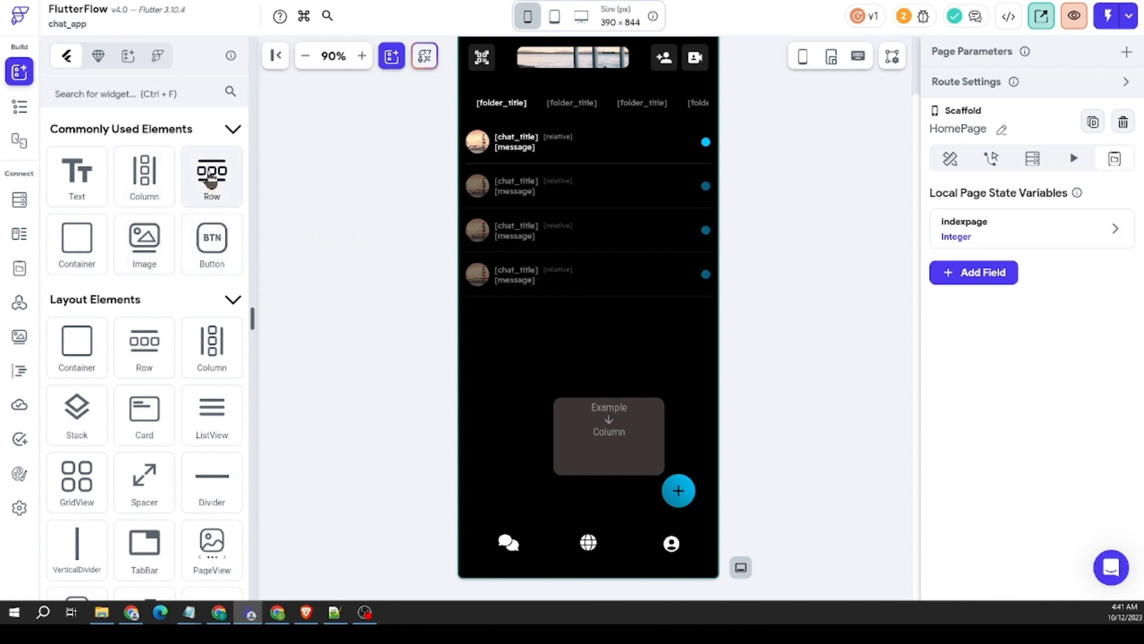
drag(210, 181, 593, 426)
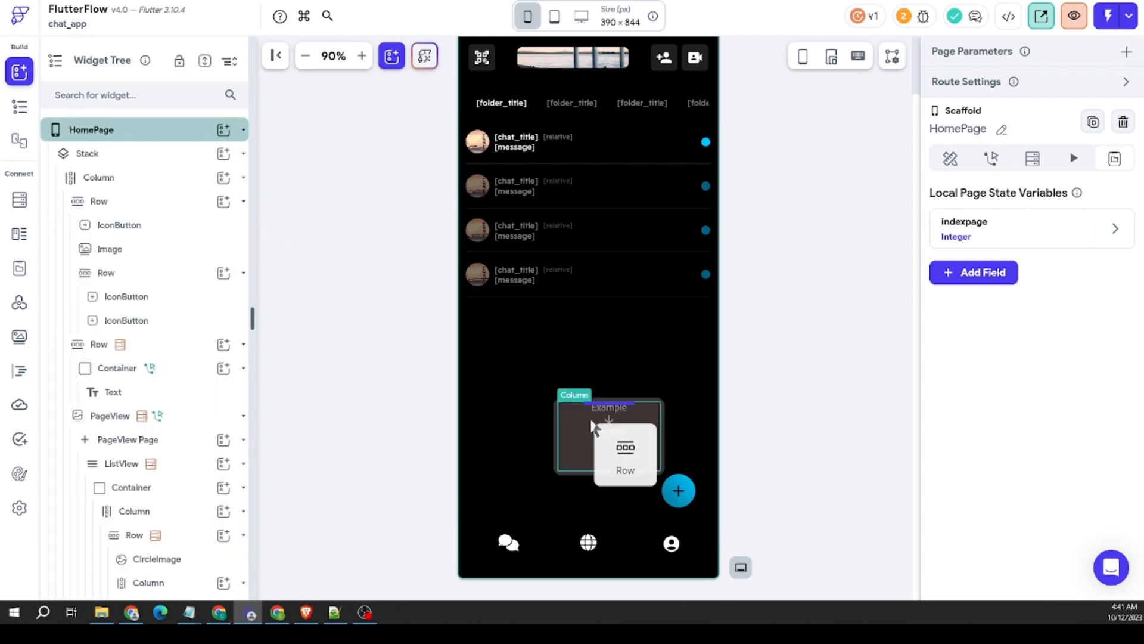
scroll(135, 298, down, 9)
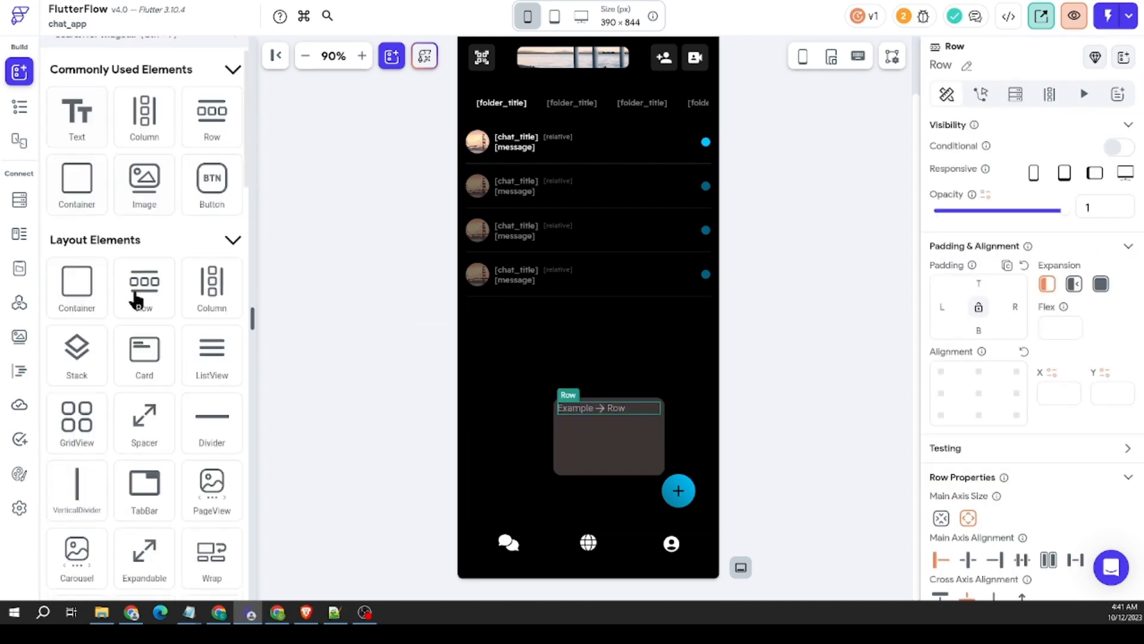
Step: Add an Icon followed by a Text widget inside the Row of the dark popup Container
drag(145, 388, 572, 410)
scroll(132, 234, up, 10)
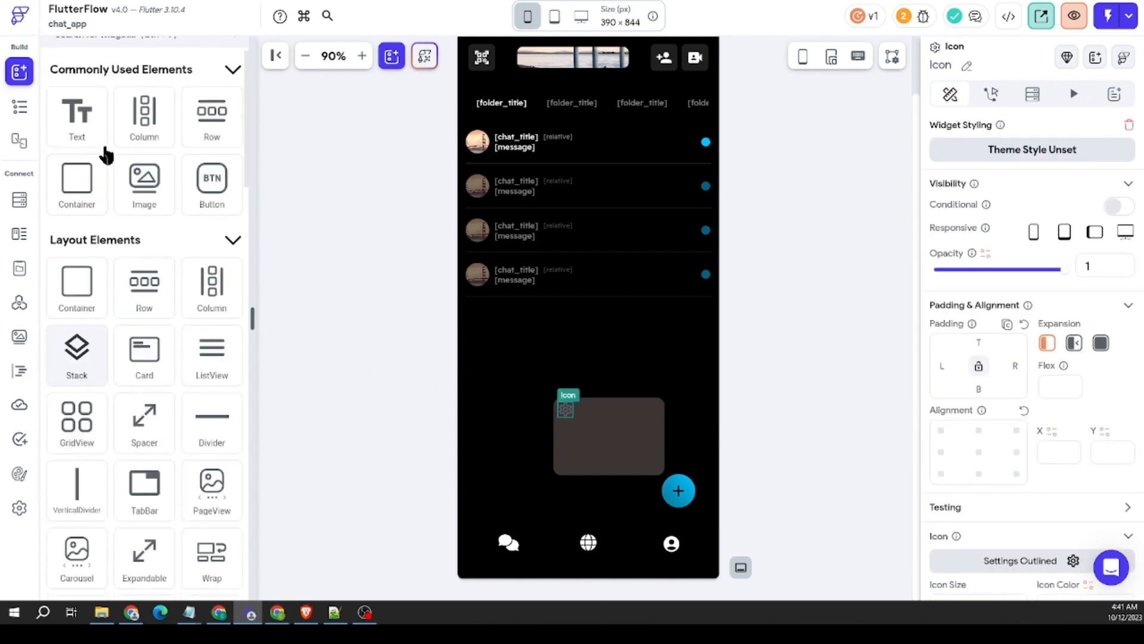
drag(76, 175, 607, 411)
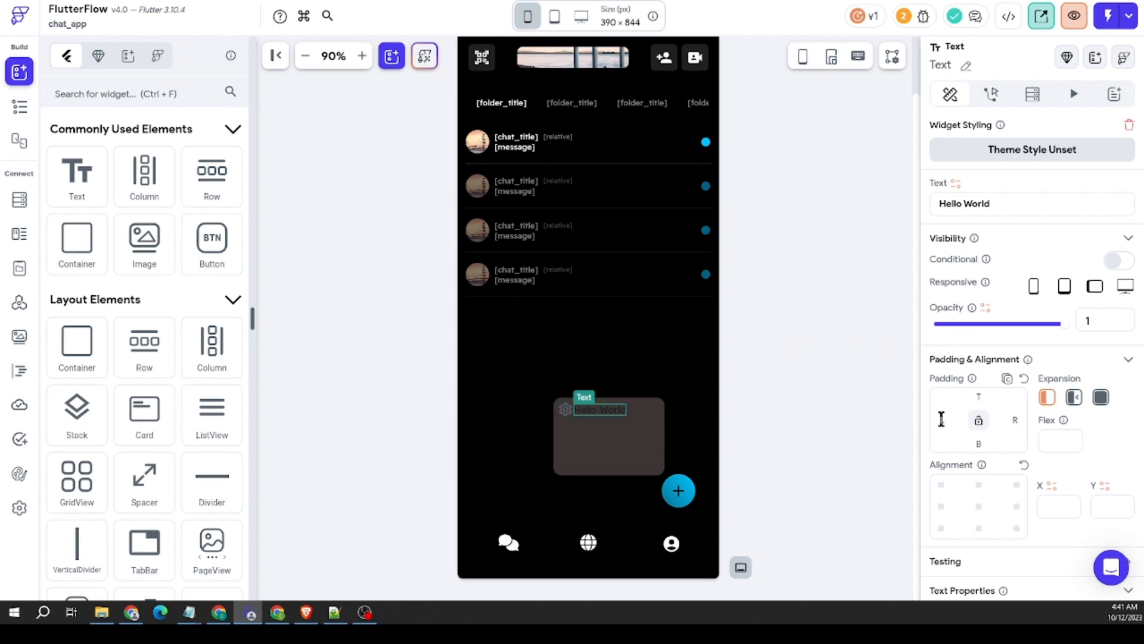
Step: Set the new Text's left padding to 6 and its text color to white (#FFFFFF)
scroll(1038, 388, down, 4)
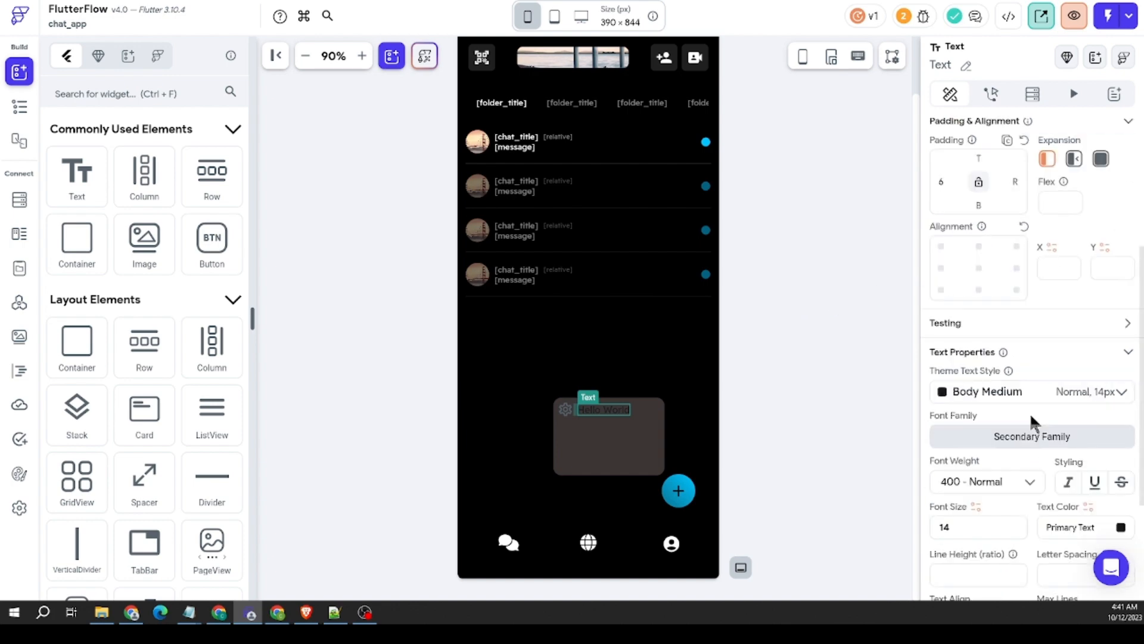
click(1117, 527)
drag(450, 206, 361, 123)
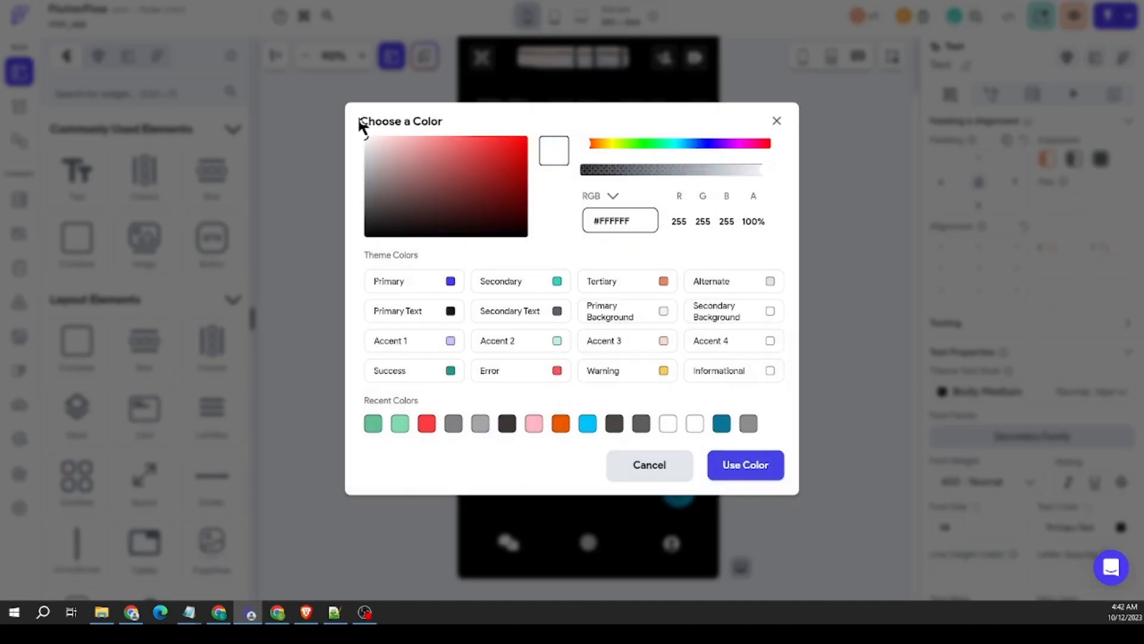
click(745, 465)
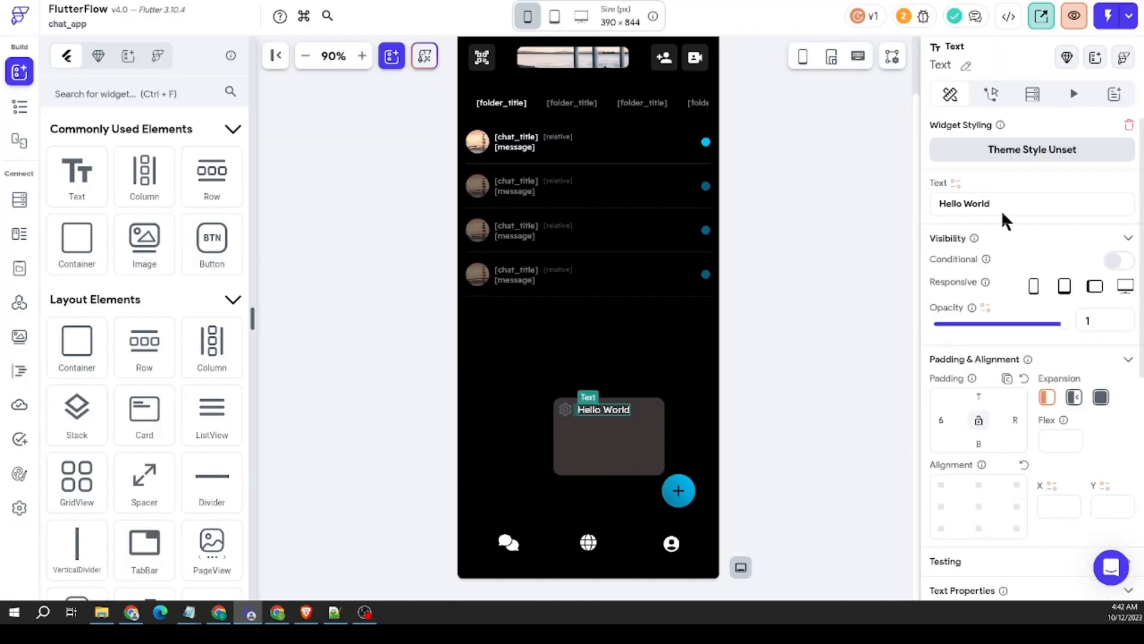
Step: Change the popup Text's content to "Create Chat"
drag(1001, 210, 889, 209)
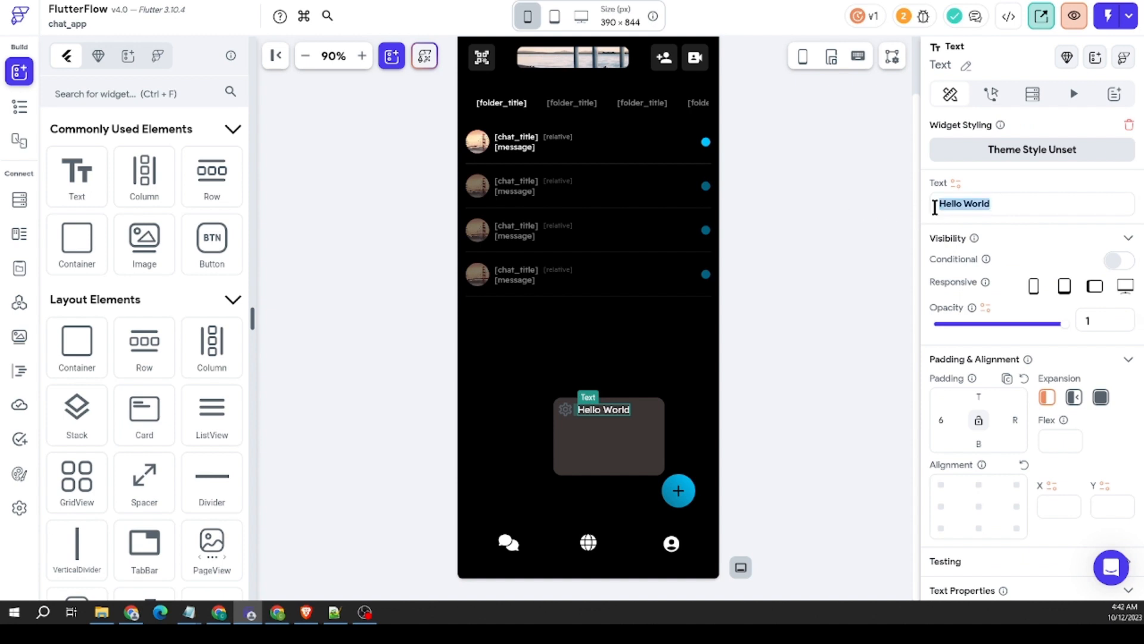
text(Create C)
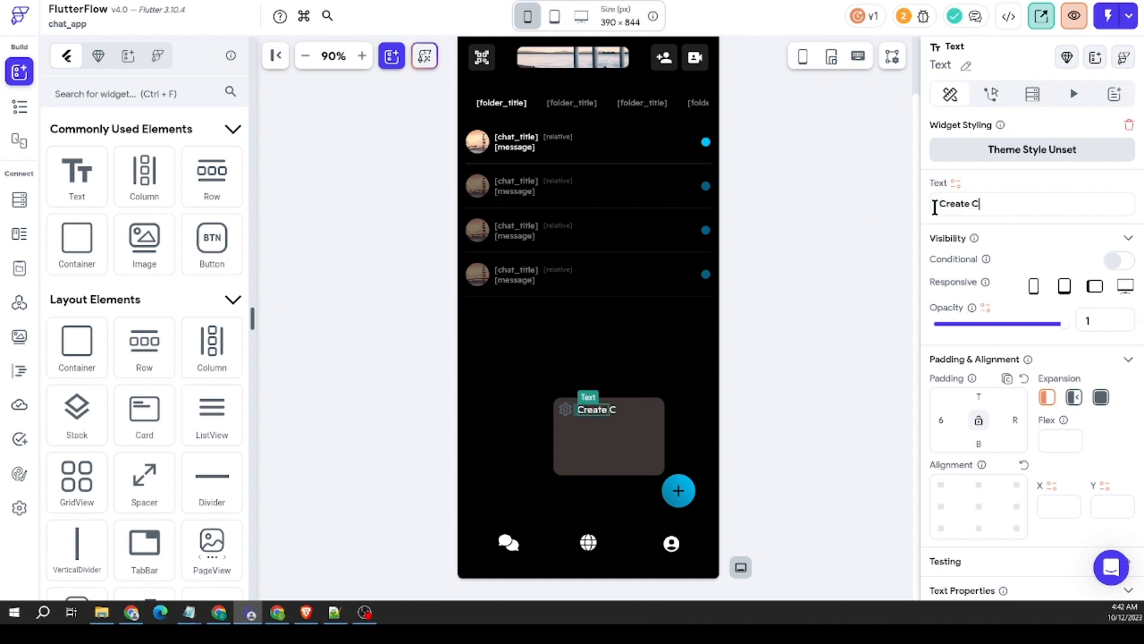
text(hat)
Step: Replace the icon beside "Create Chat" with the Font Awesome Solid Comment icon, searching for "comme"
click(562, 410)
click(1044, 487)
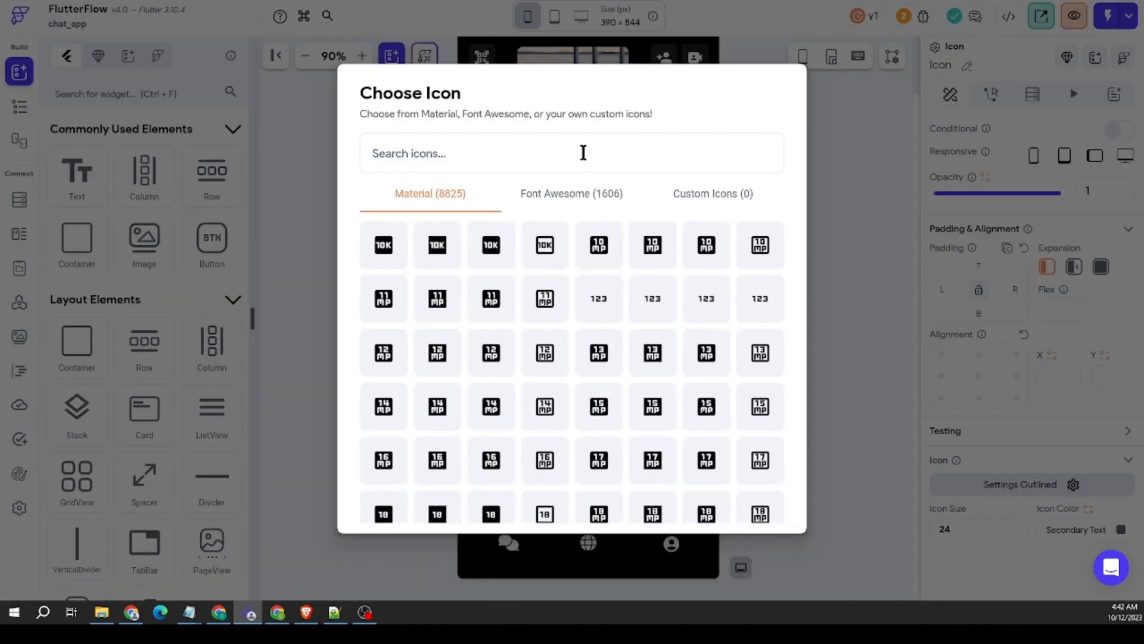
text(comme)
click(571, 203)
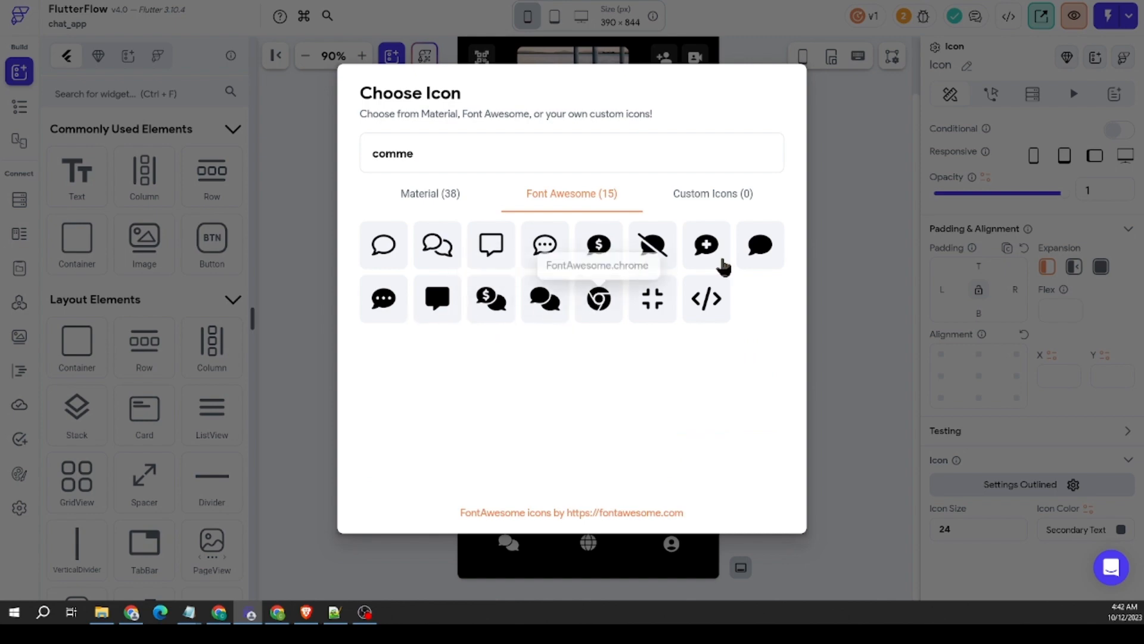
click(683, 262)
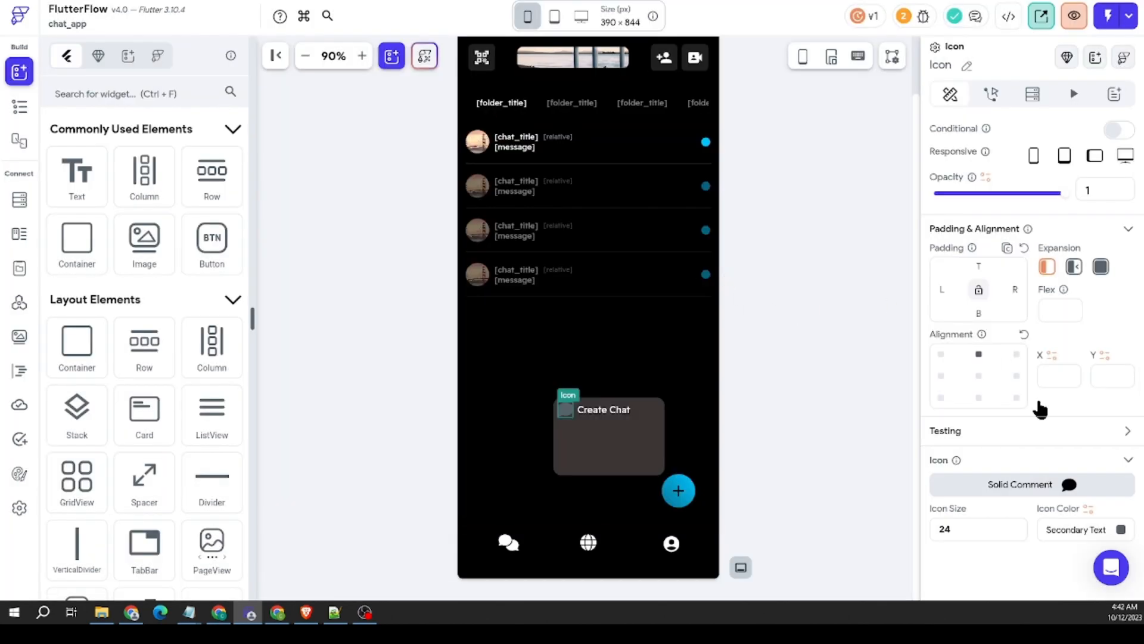
Step: Set the comment icon's color to white (#FFFFFF) and its size to 18
click(1120, 529)
drag(446, 180, 287, 104)
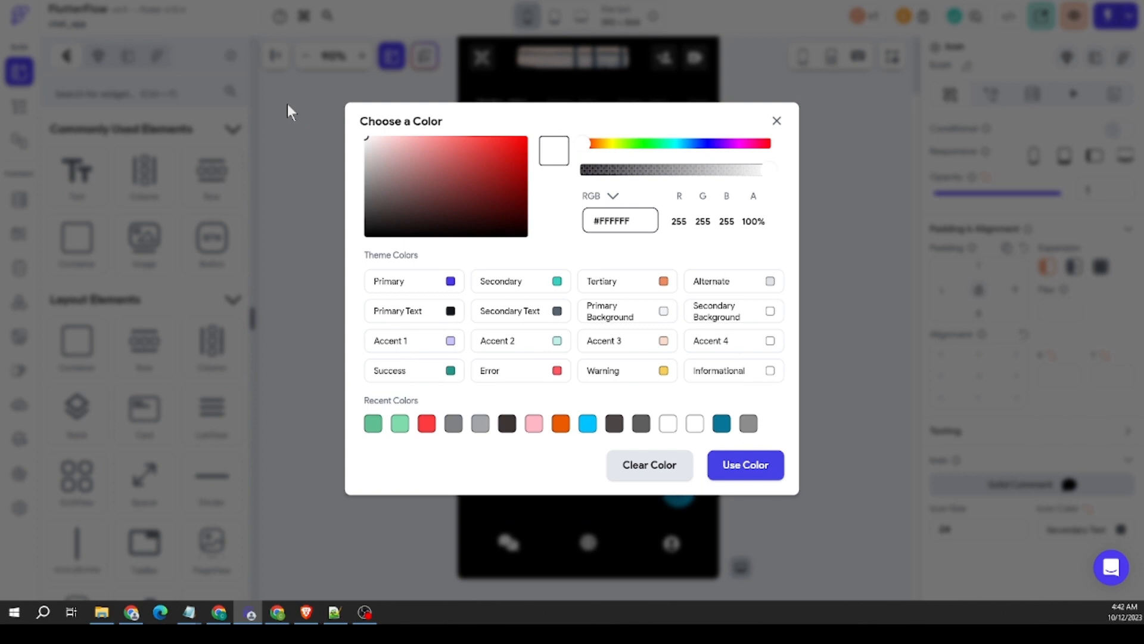
click(765, 466)
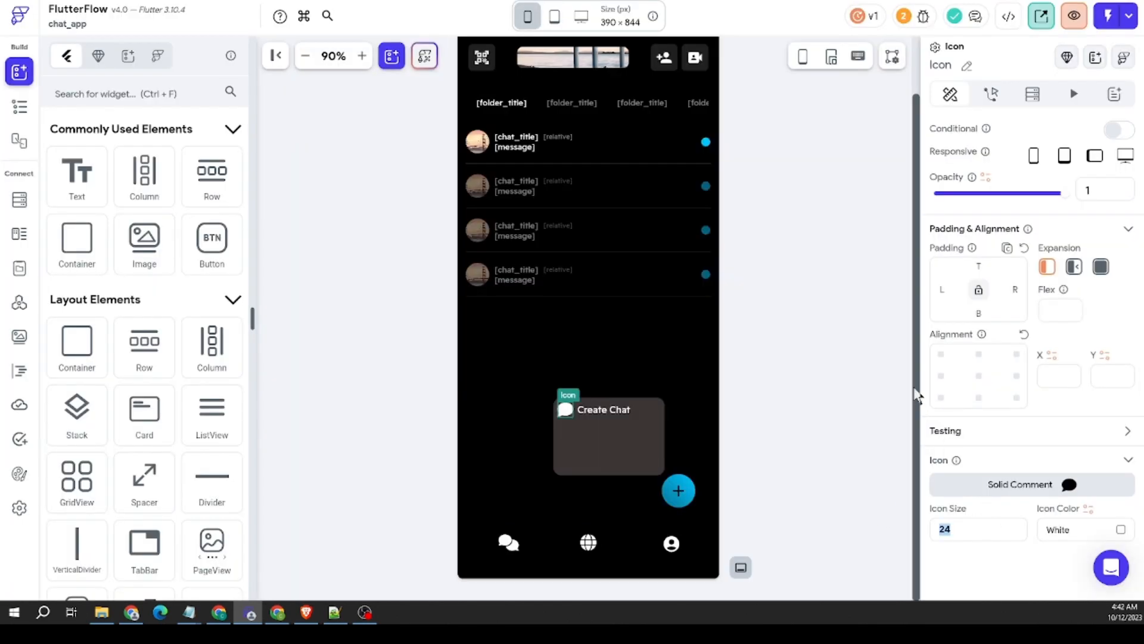
text(18)
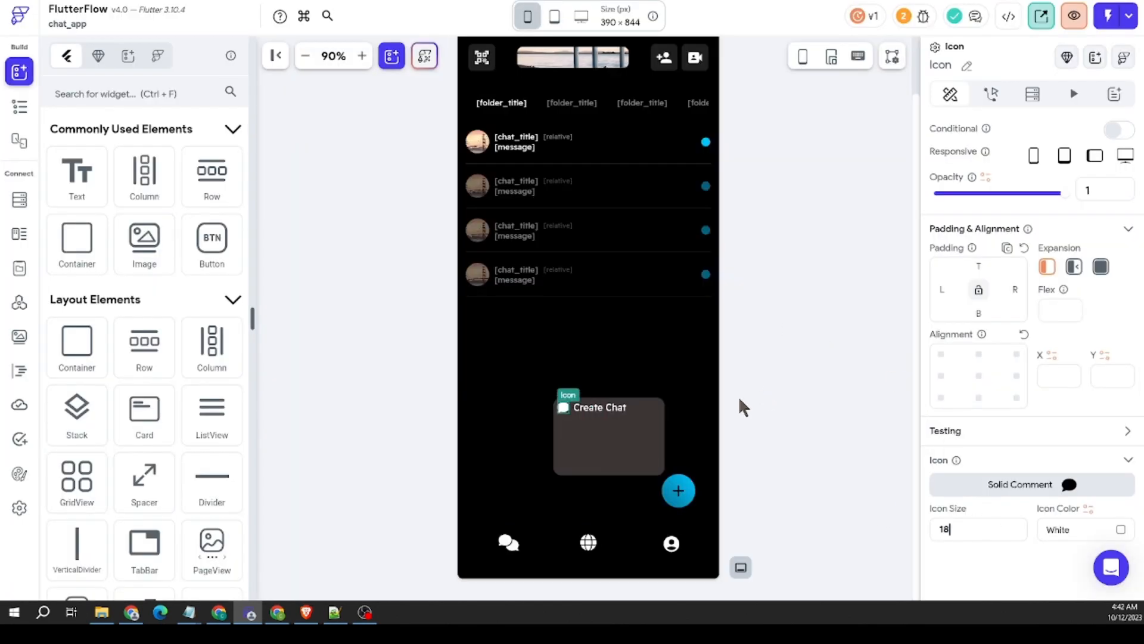
Step: Duplicate the "Create Chat" Row and set the items spacing of the surrounding Column to 8
right_click(646, 409)
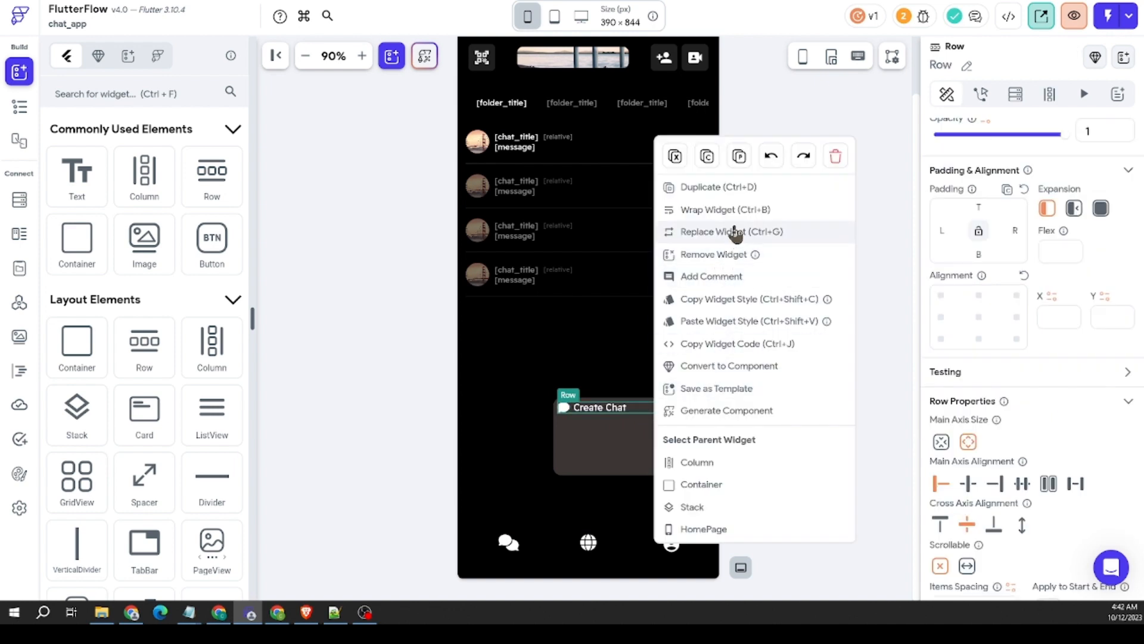
click(718, 187)
click(638, 440)
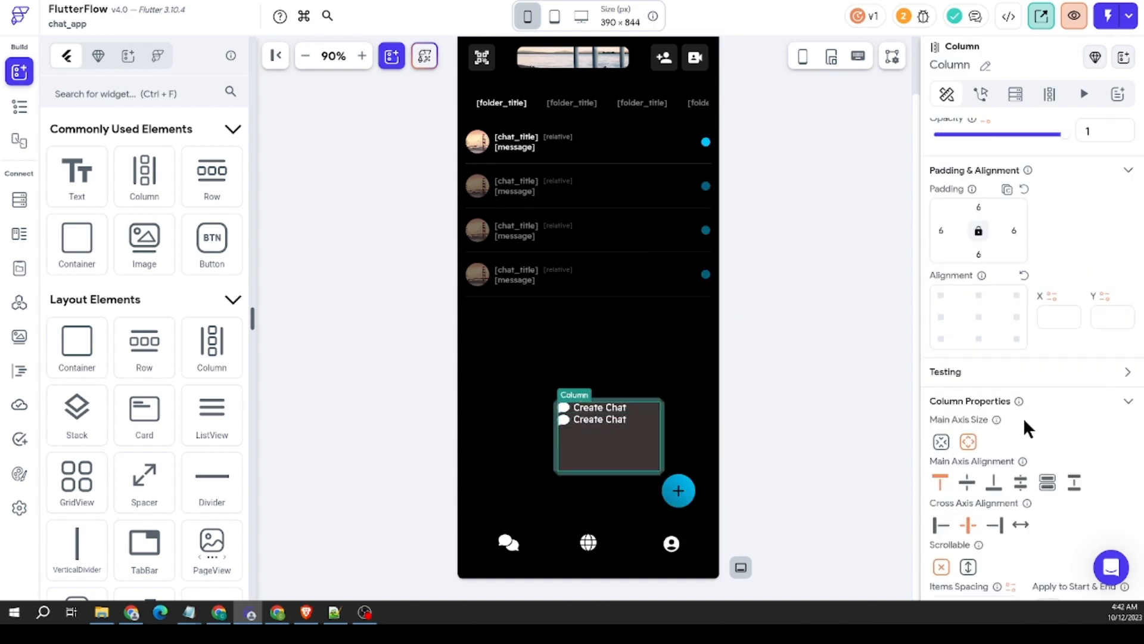
scroll(1024, 417, down, 2)
click(962, 487)
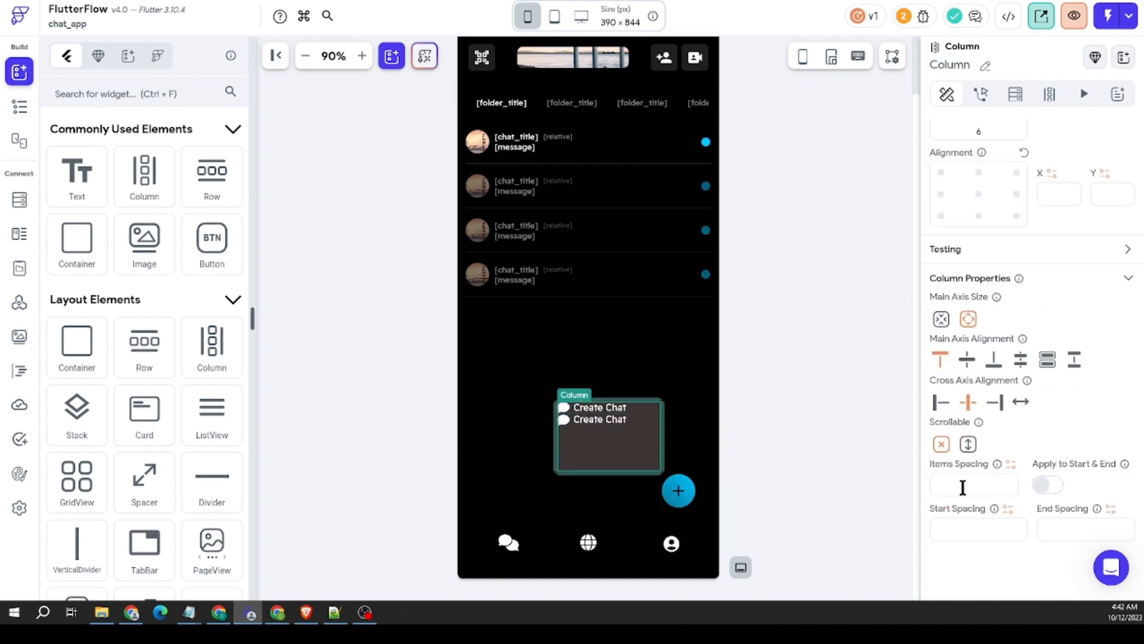
text(8)
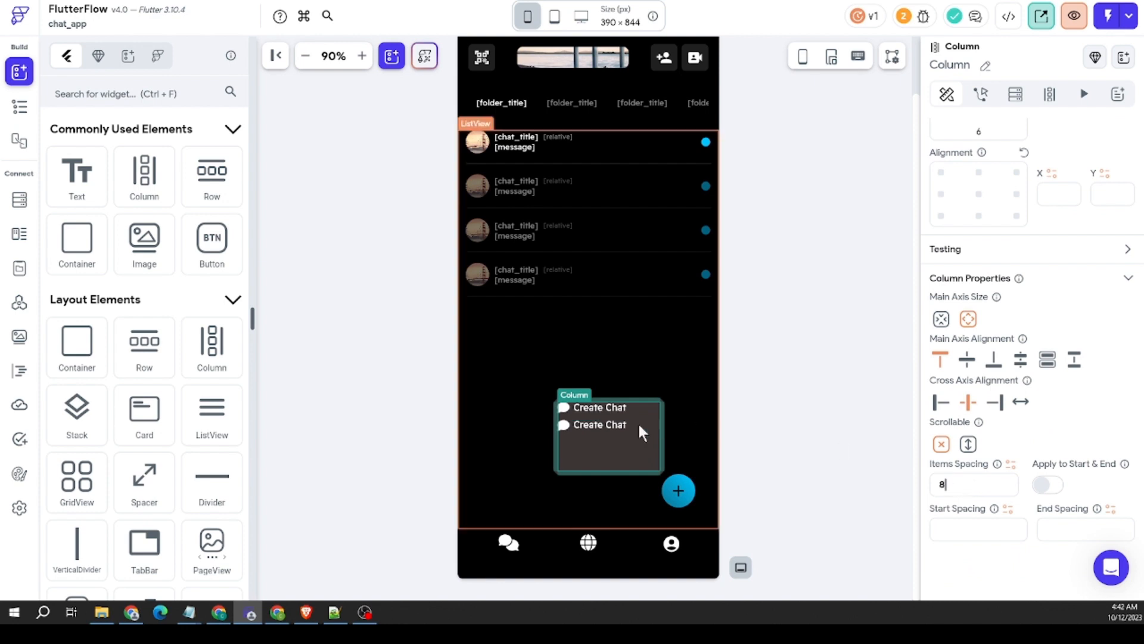
Step: Change the text of the duplicated Row to "Create Encrypted Chat"
click(602, 426)
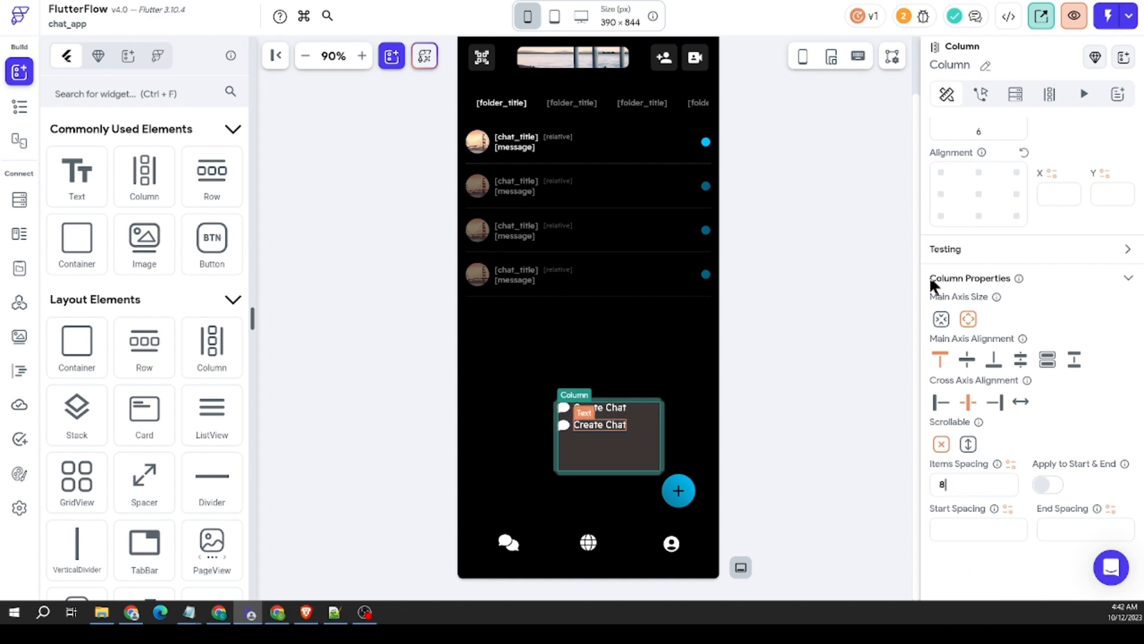
scroll(998, 196, up, 3)
drag(997, 205, 980, 204)
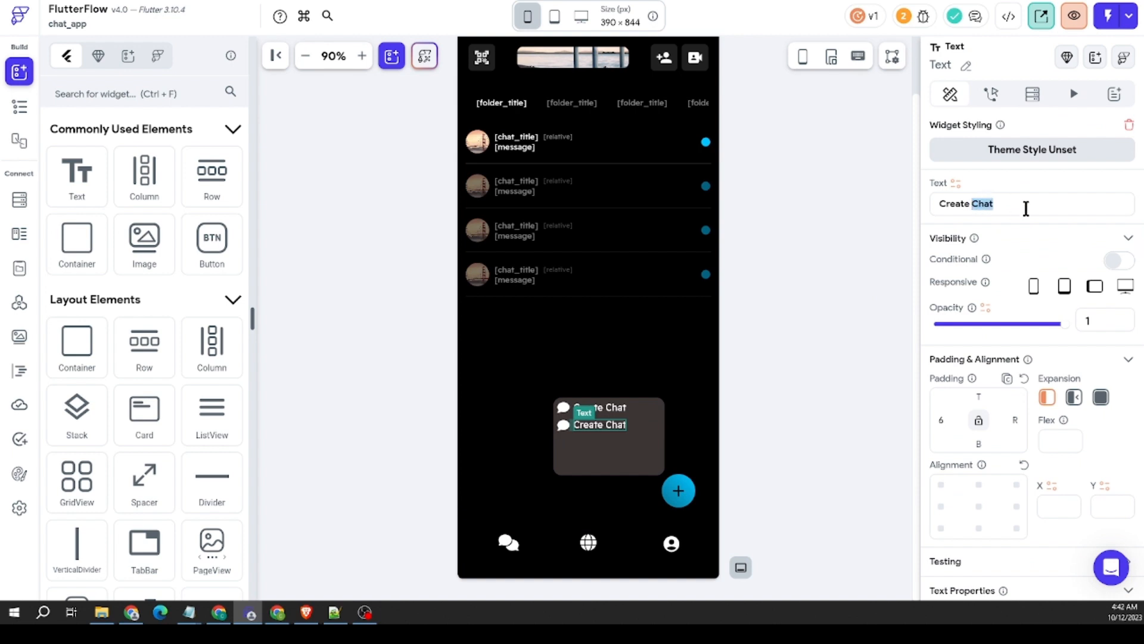
text(Encrypted Chat)
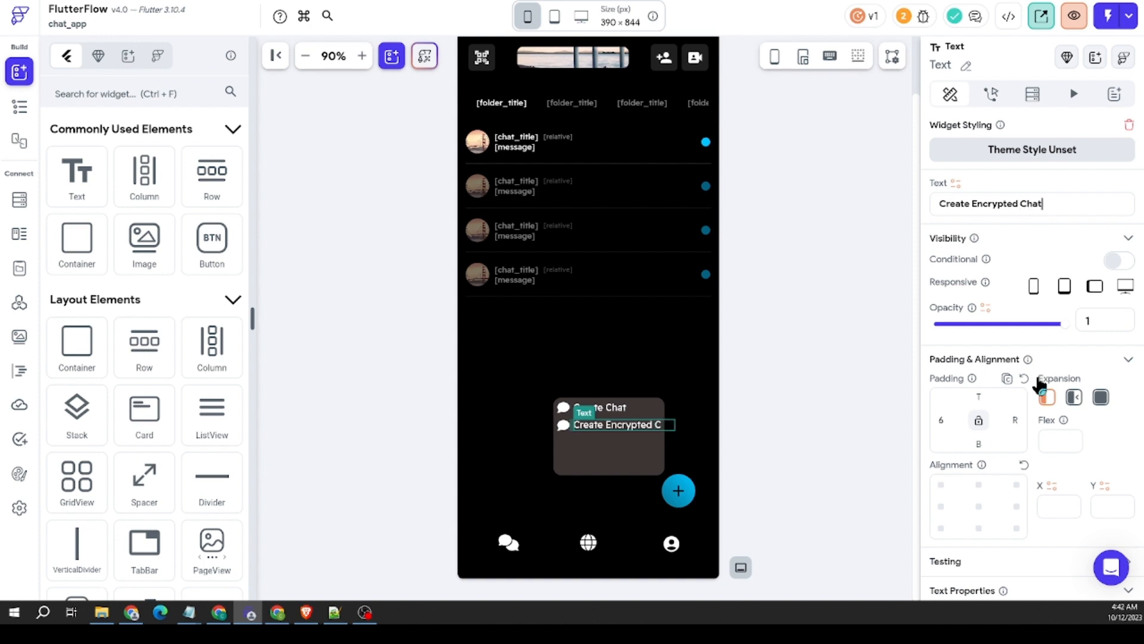
Step: Set the font size of the "Create Encrypted Chat" text to 12
scroll(1007, 376, down, 7)
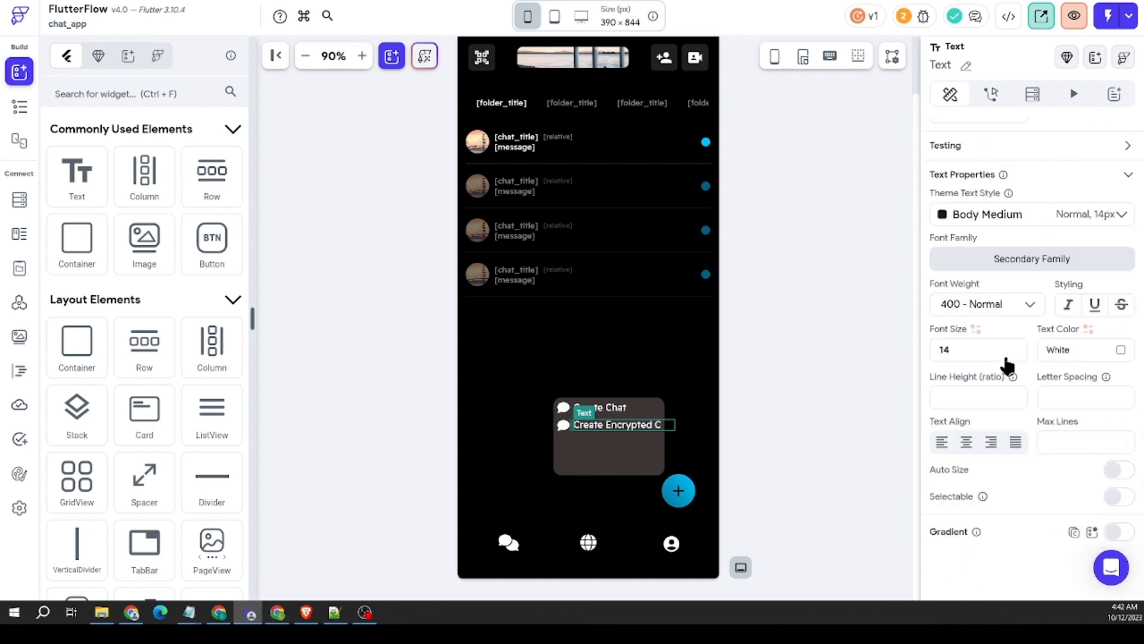
double_click(975, 352)
text(12)
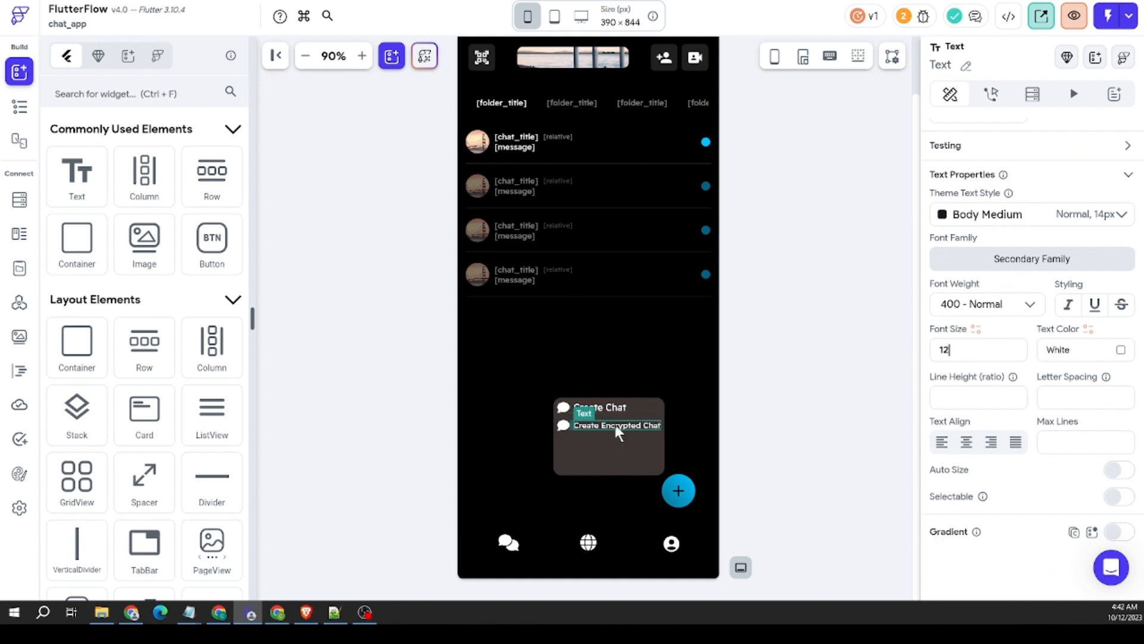
Step: Shorten the second Row's text to "Create E2E Chat" and set its font size to 14
scroll(994, 333, up, 7)
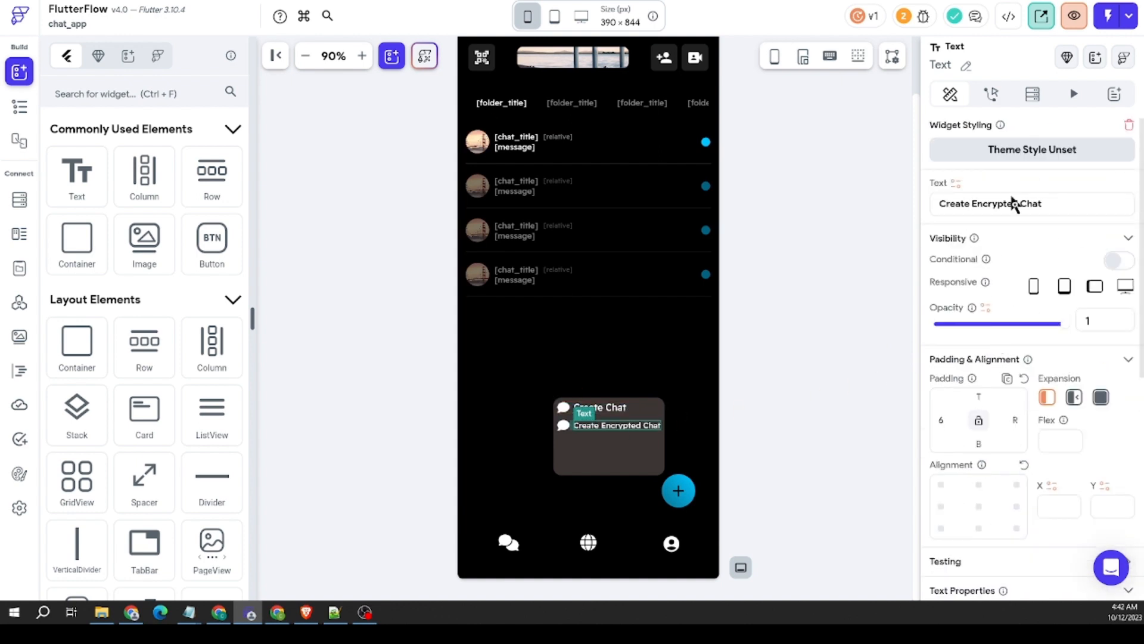
click(1018, 203)
shift+click(970, 203)
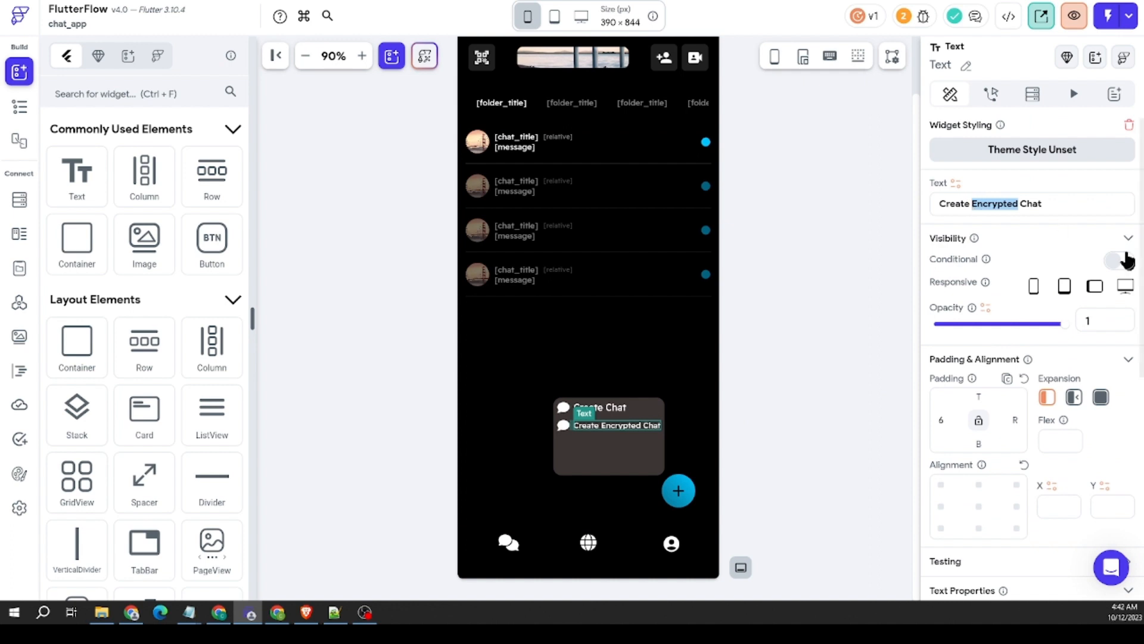
text(E2E)
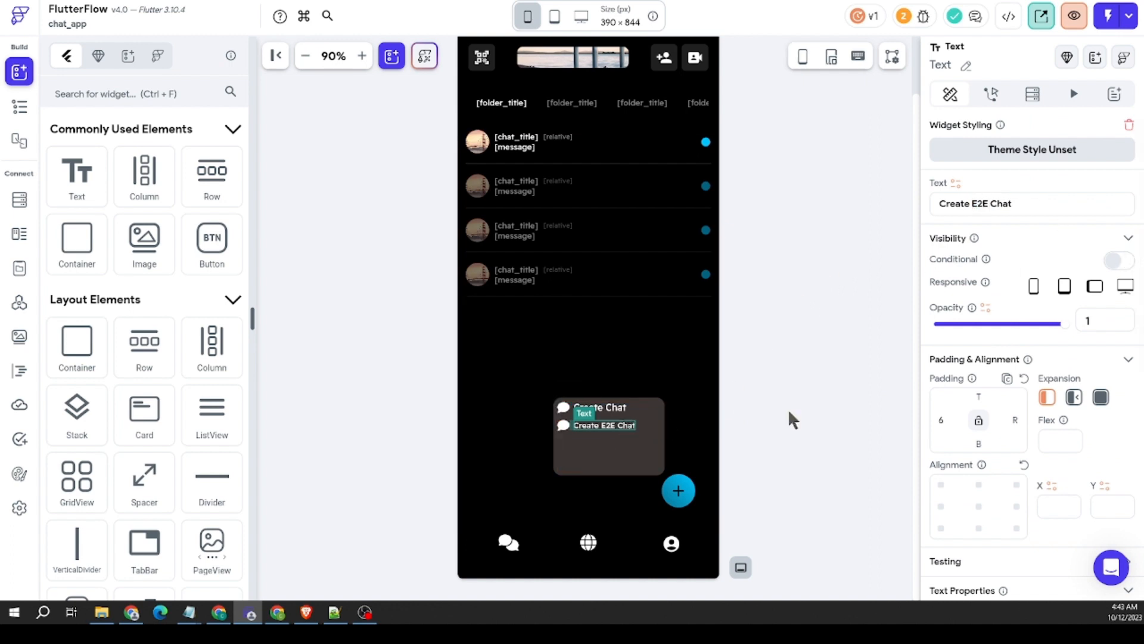
scroll(1006, 409, down, 4)
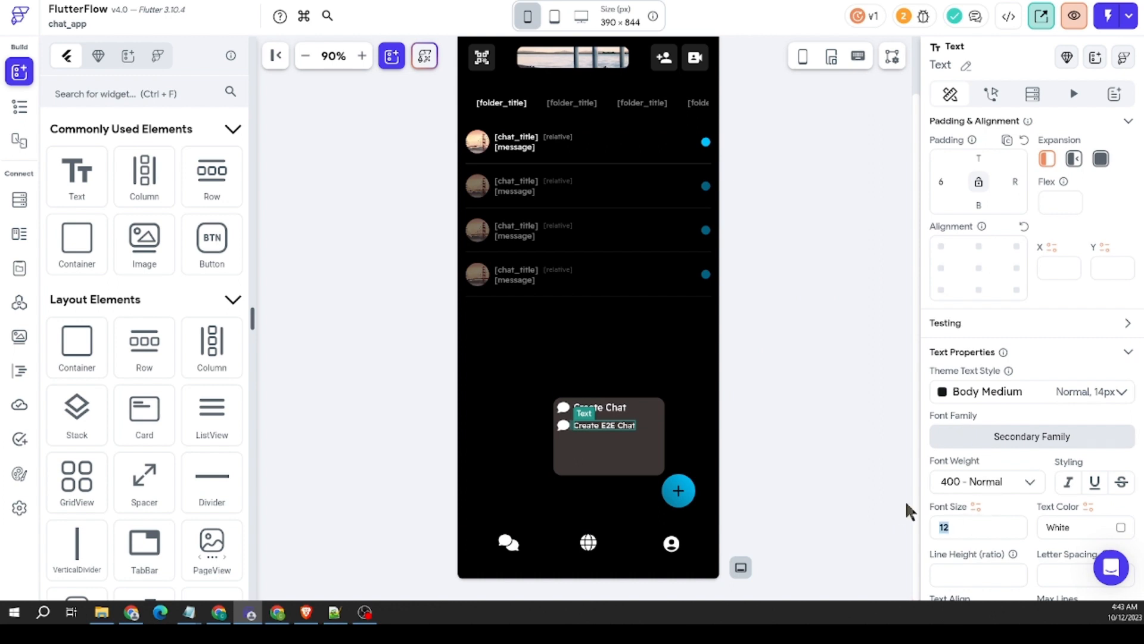
text(14)
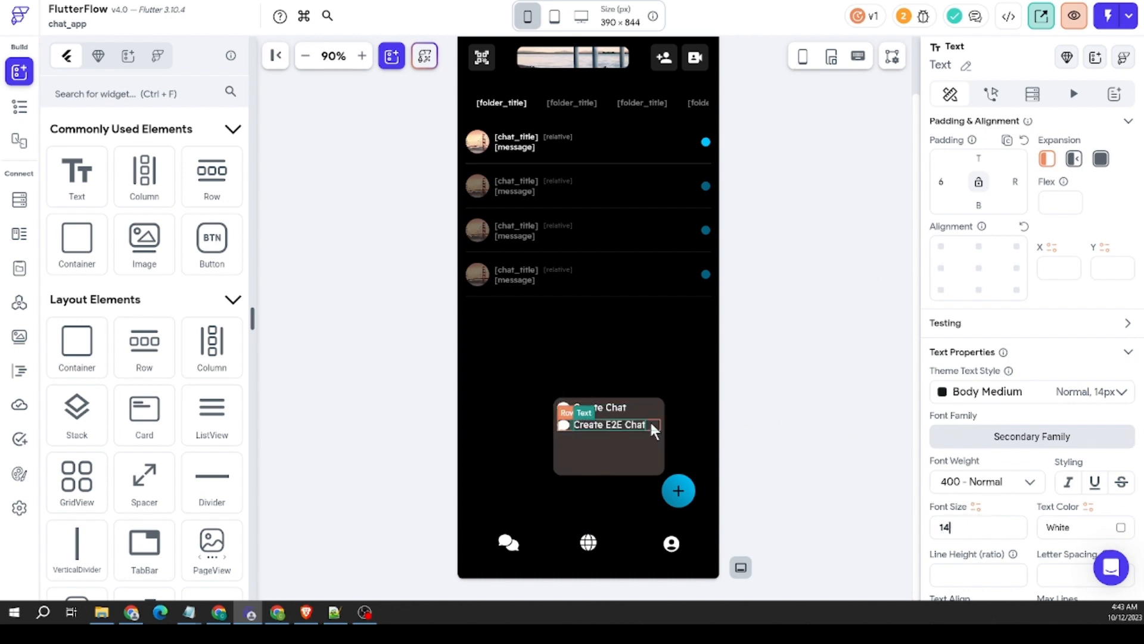
Step: Paste a copy of the "Create E2E Chat" Row into the Column and change the copy's text to "Create Folder"
right_click(650, 420)
click(691, 460)
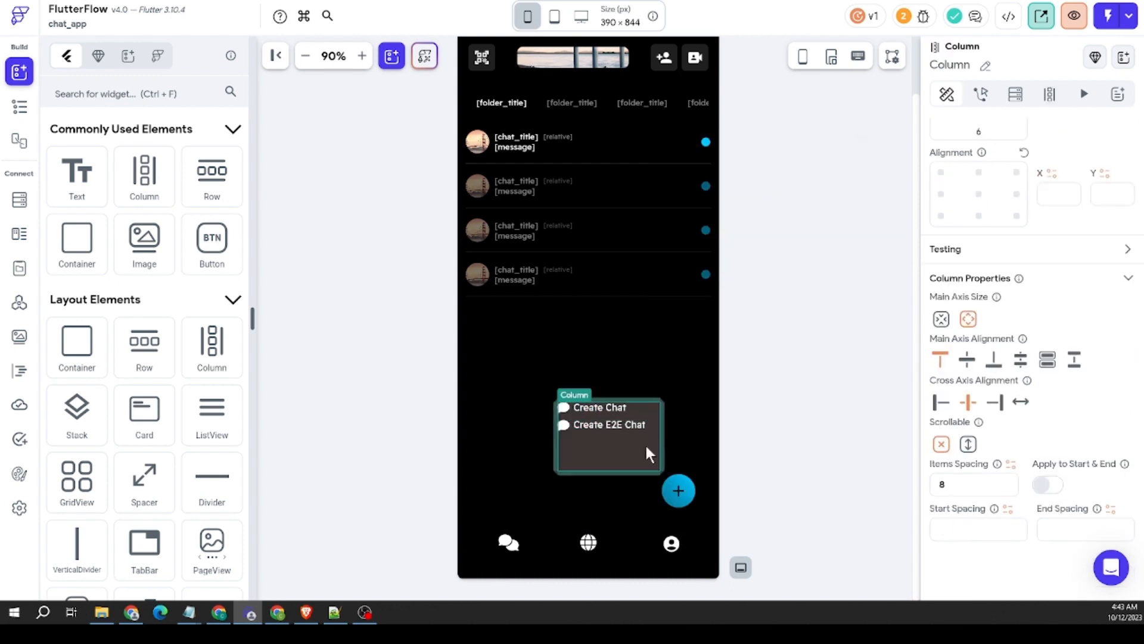
key(ctrl+v)
click(595, 444)
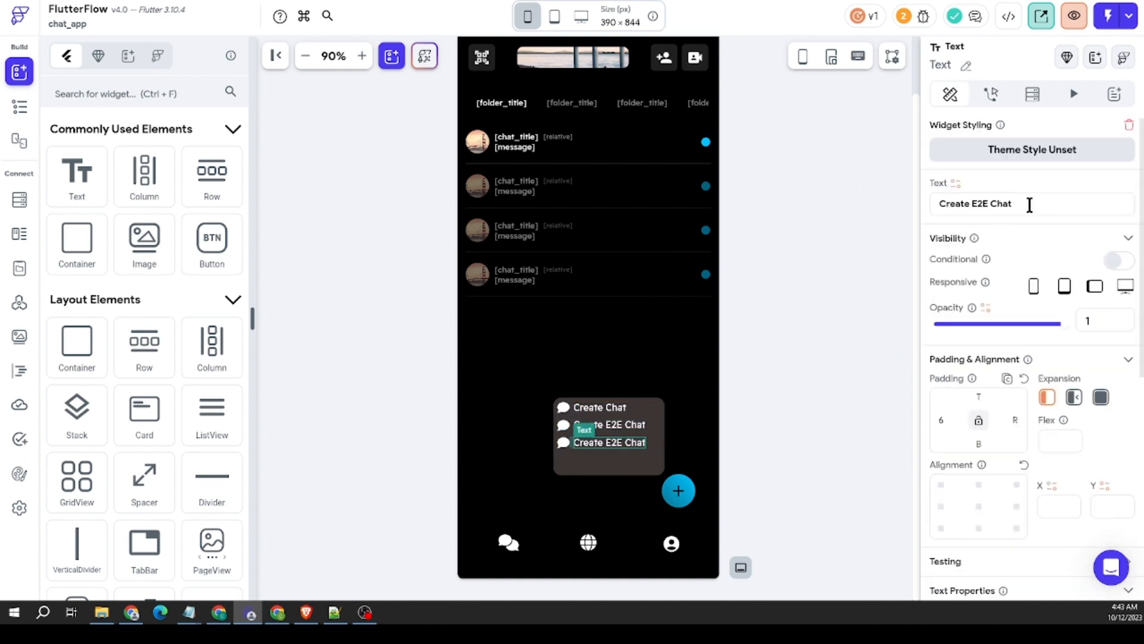
drag(1029, 204, 968, 206)
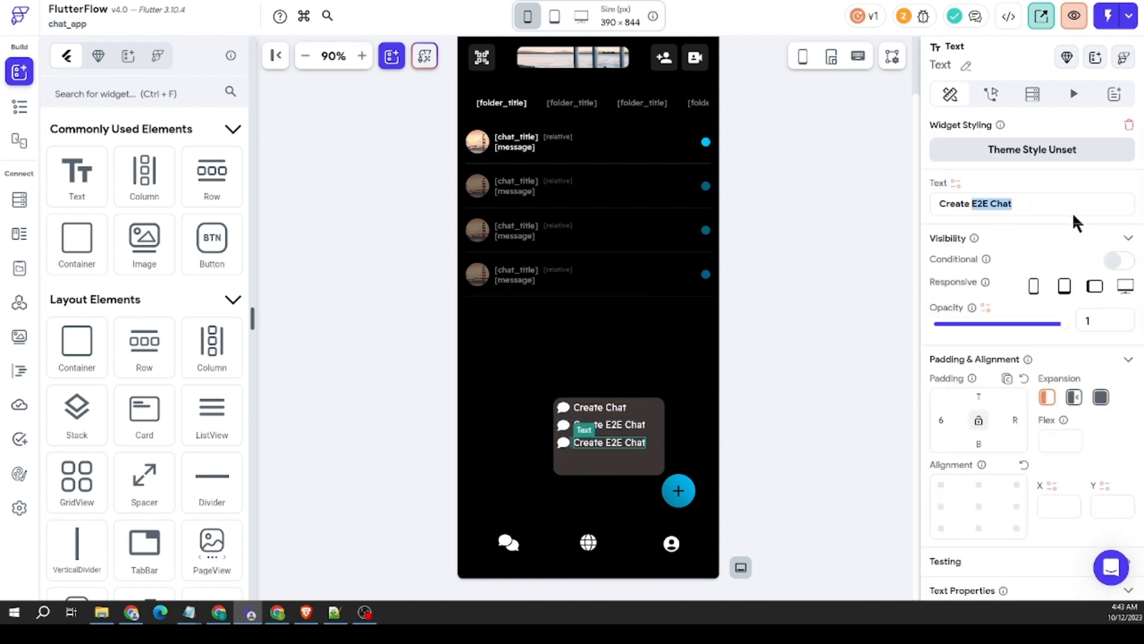
text(Folder)
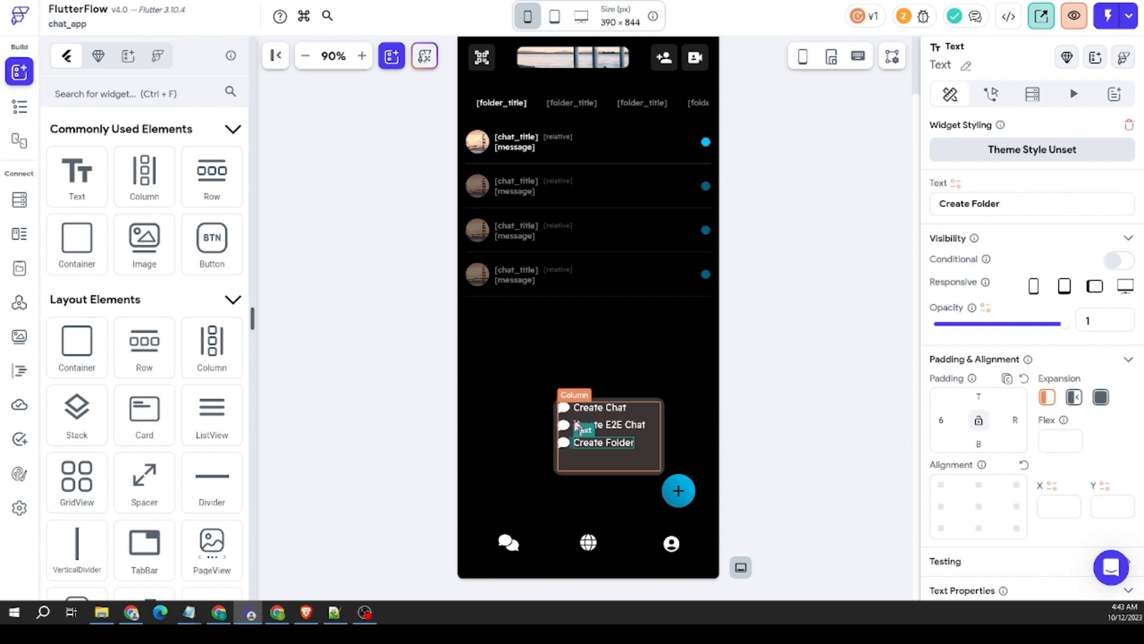
Step: Replace the icon beside "Create E2E Chat" with the Material Lock Sharp icon, searching for "lock"
click(563, 425)
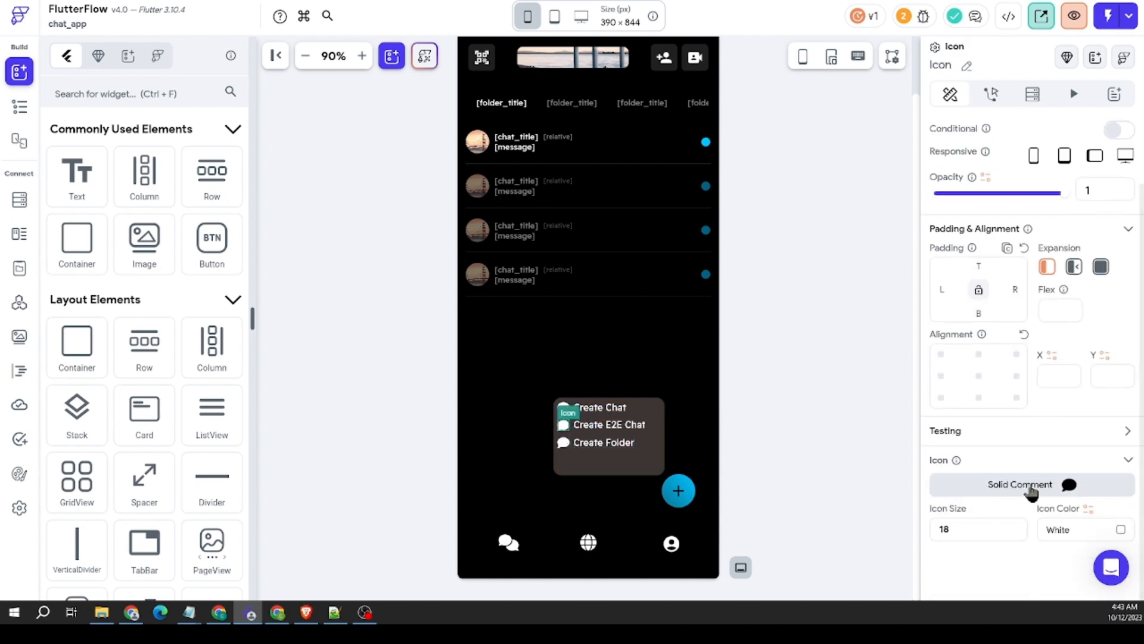
click(1030, 492)
text(lock)
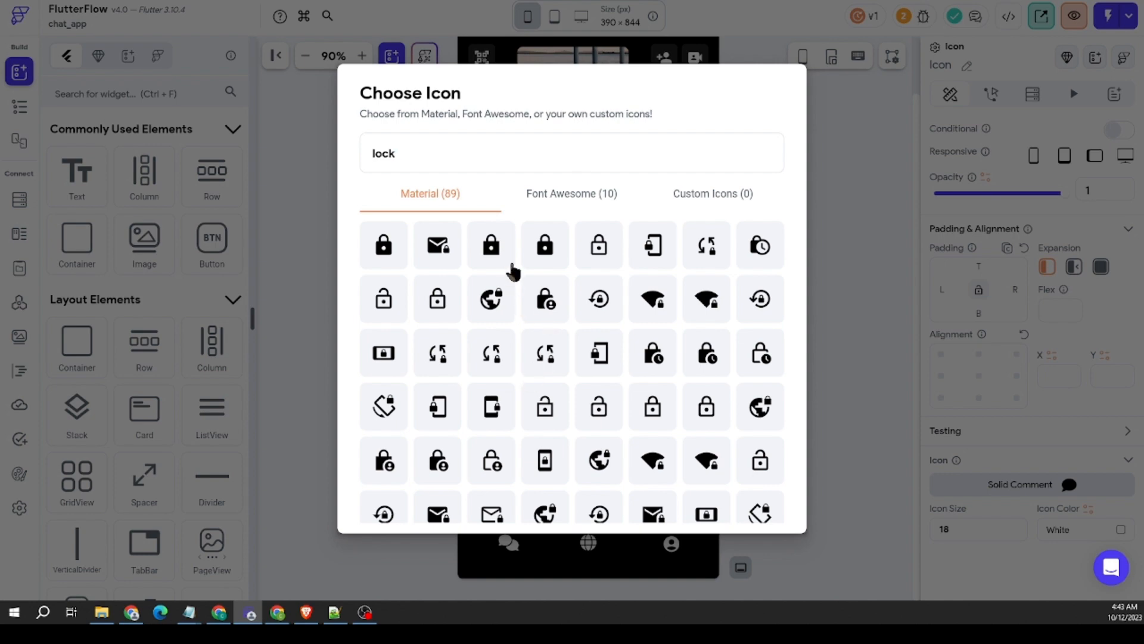
click(487, 251)
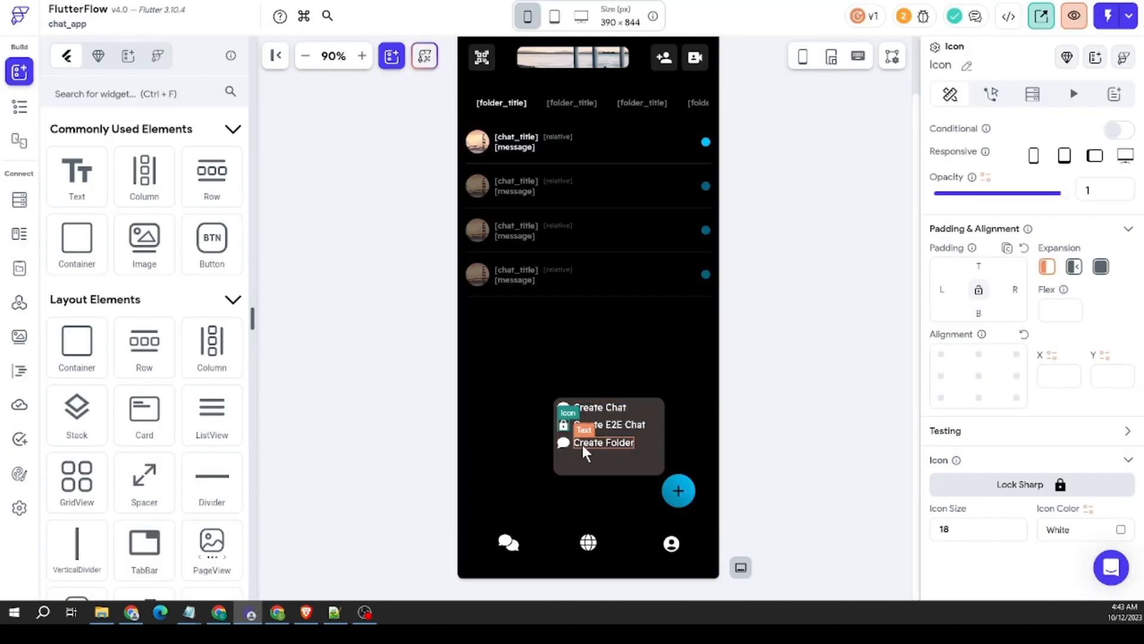
Step: Replace the icon beside "Create Folder" with the outlined Material Folder icon, searching for "folder"
click(564, 444)
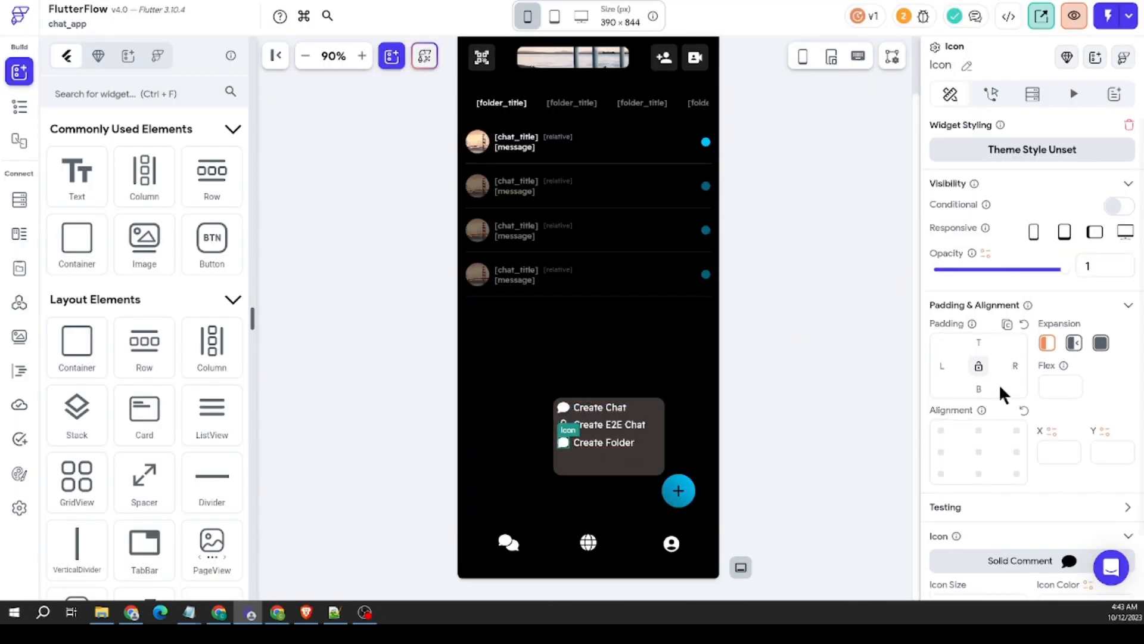
scroll(1056, 471, down, 2)
click(1026, 483)
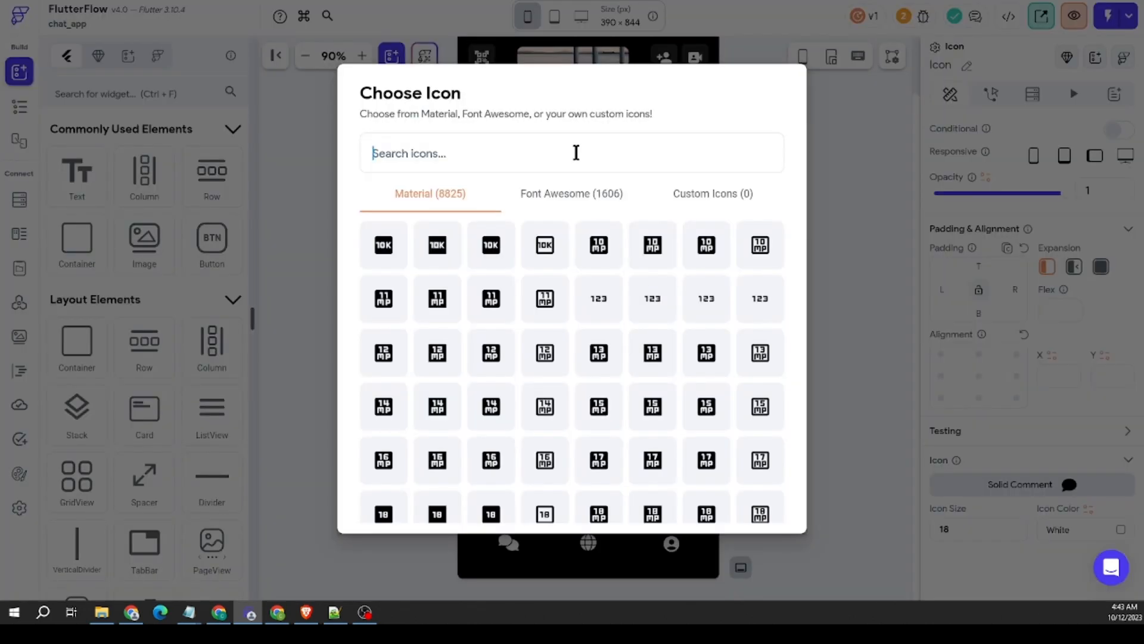
text(folder)
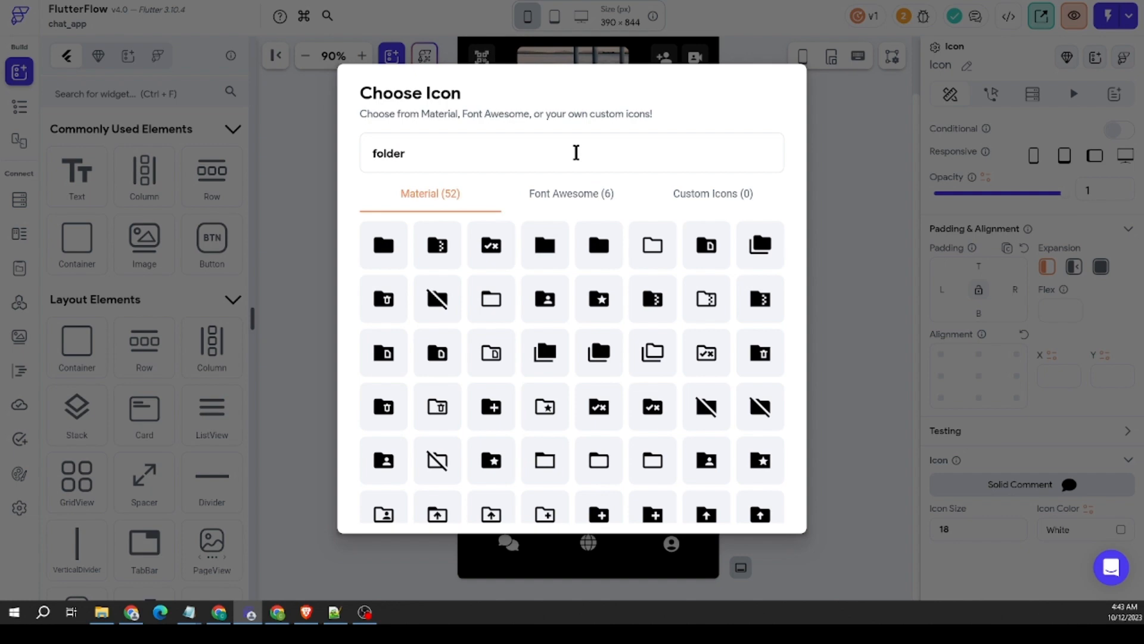
click(652, 246)
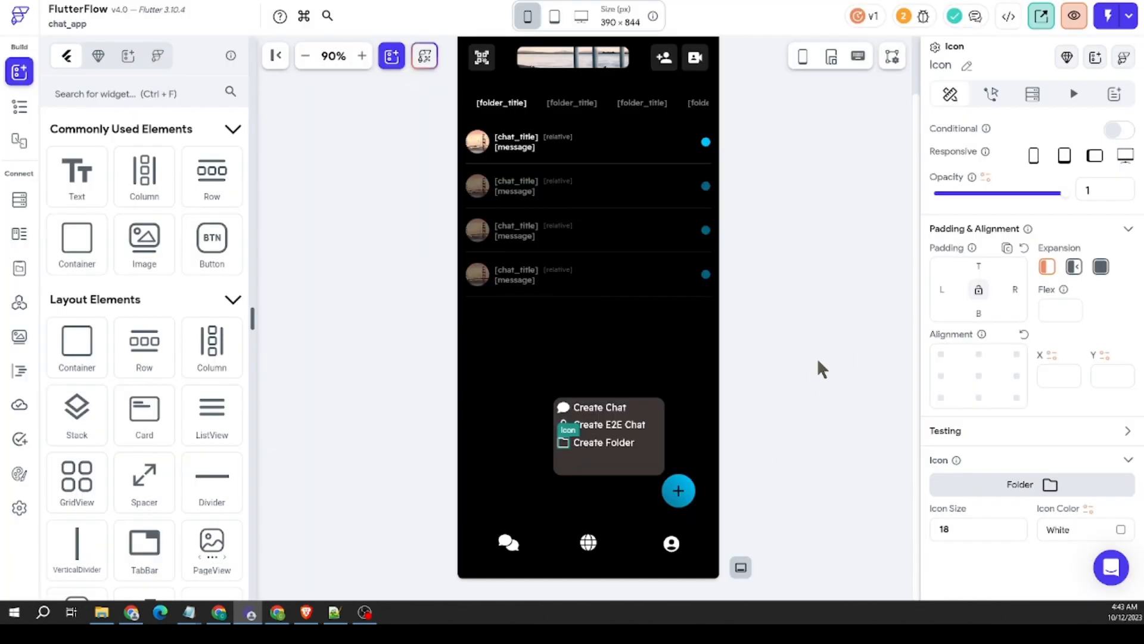
Step: Change the icon beside "Create Folder" to the Material Folder Sharp icon, searching for "folder"
click(1026, 484)
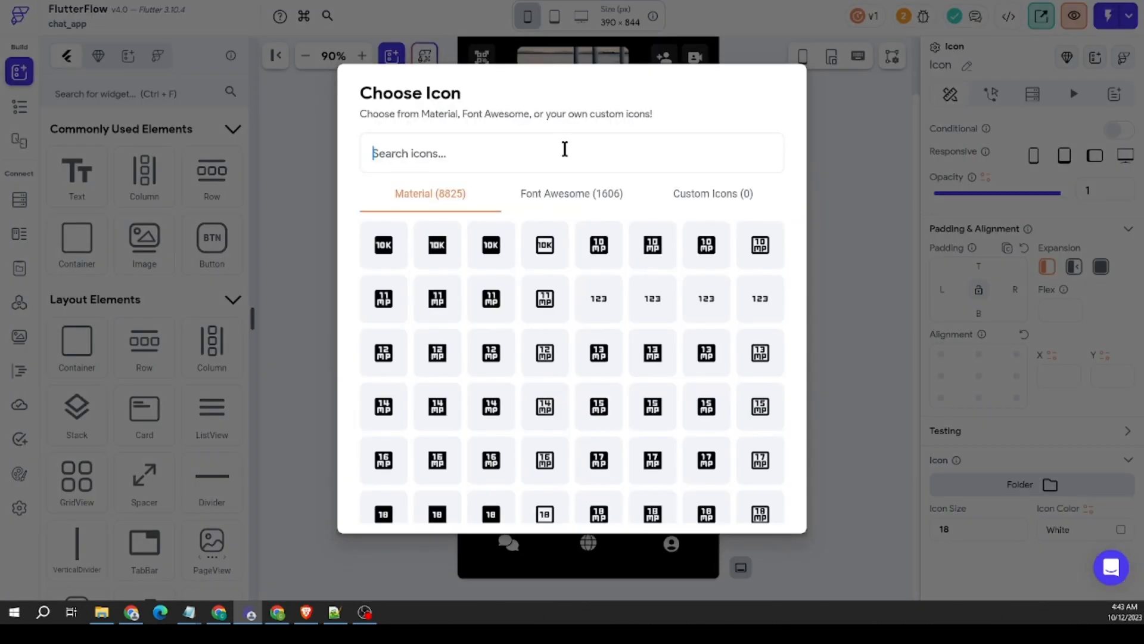
text(folder)
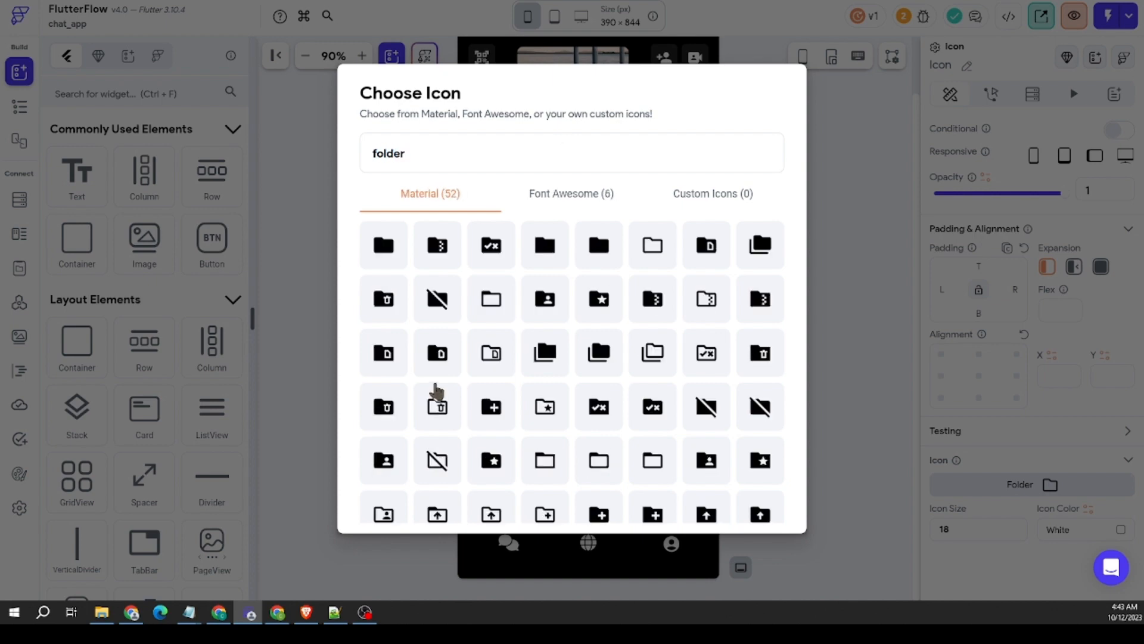
click(534, 256)
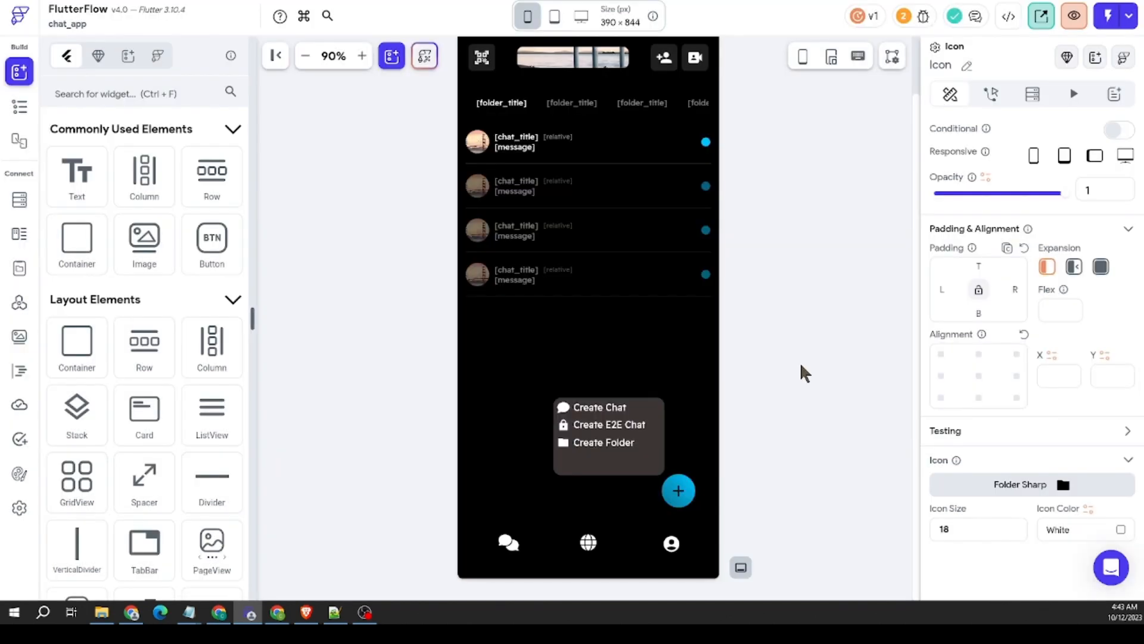
click(801, 365)
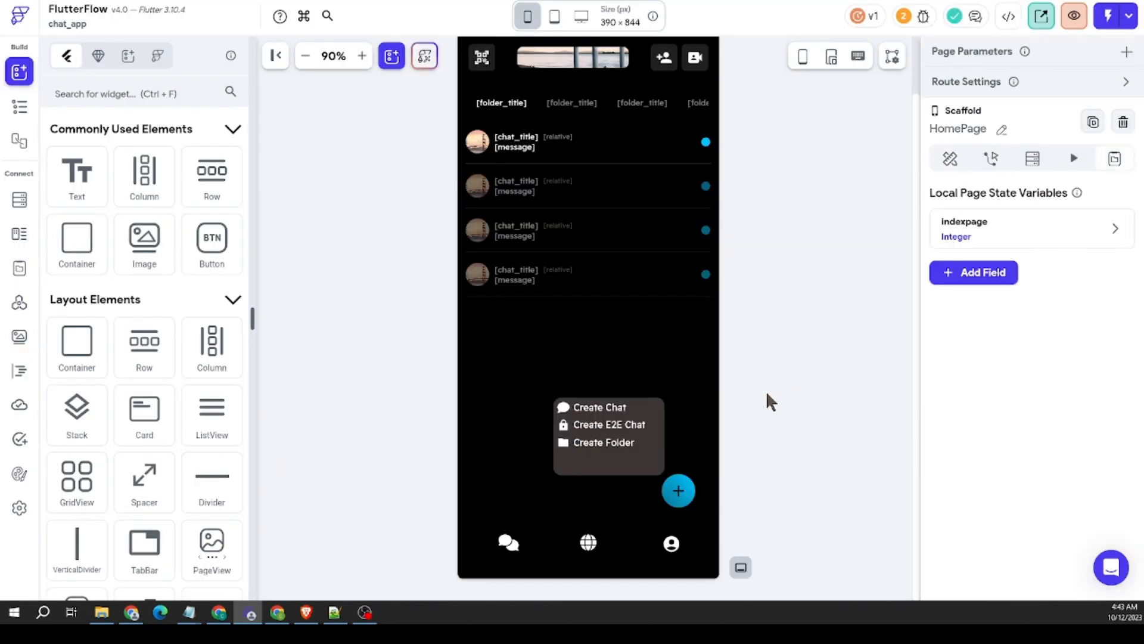
Step: Shrink the popup menu's Container to about 150 px wide and reduce its height to fit the three rows
click(654, 457)
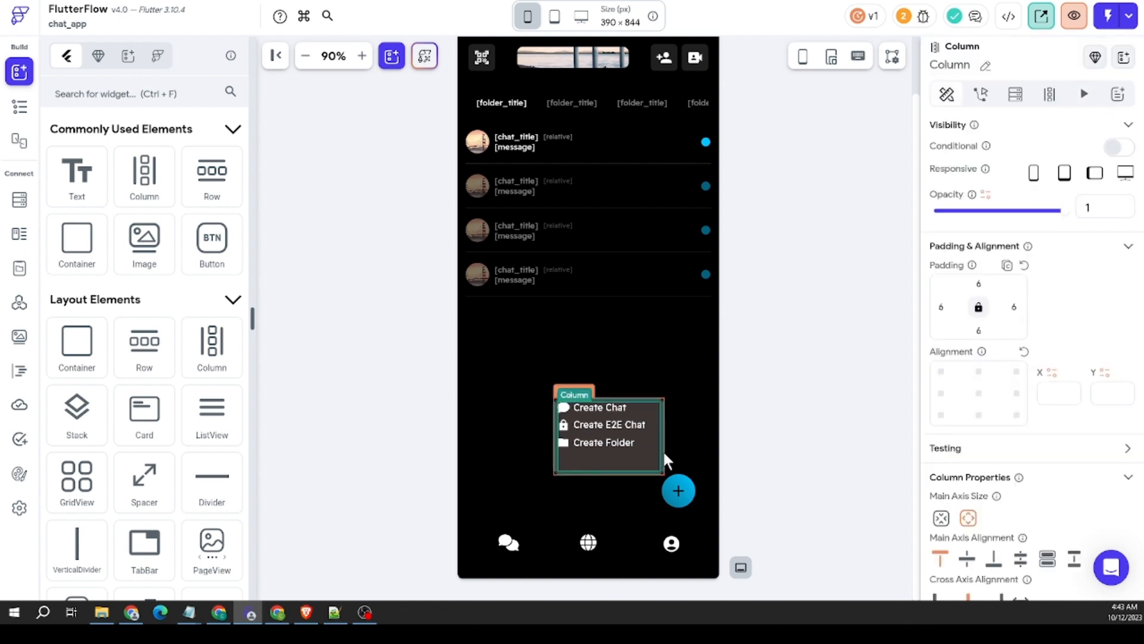
click(663, 449)
drag(665, 437, 661, 439)
drag(610, 474, 614, 473)
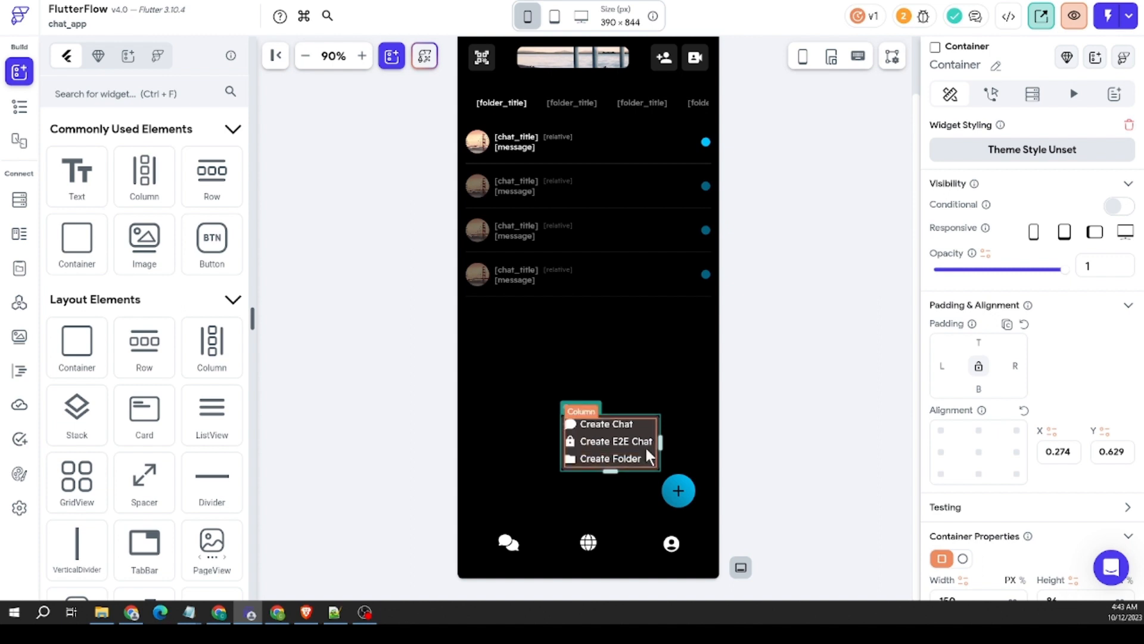
Step: Set the items spacing of the popup menu's Column to 12
click(645, 445)
scroll(1024, 470, down, 3)
double_click(965, 482)
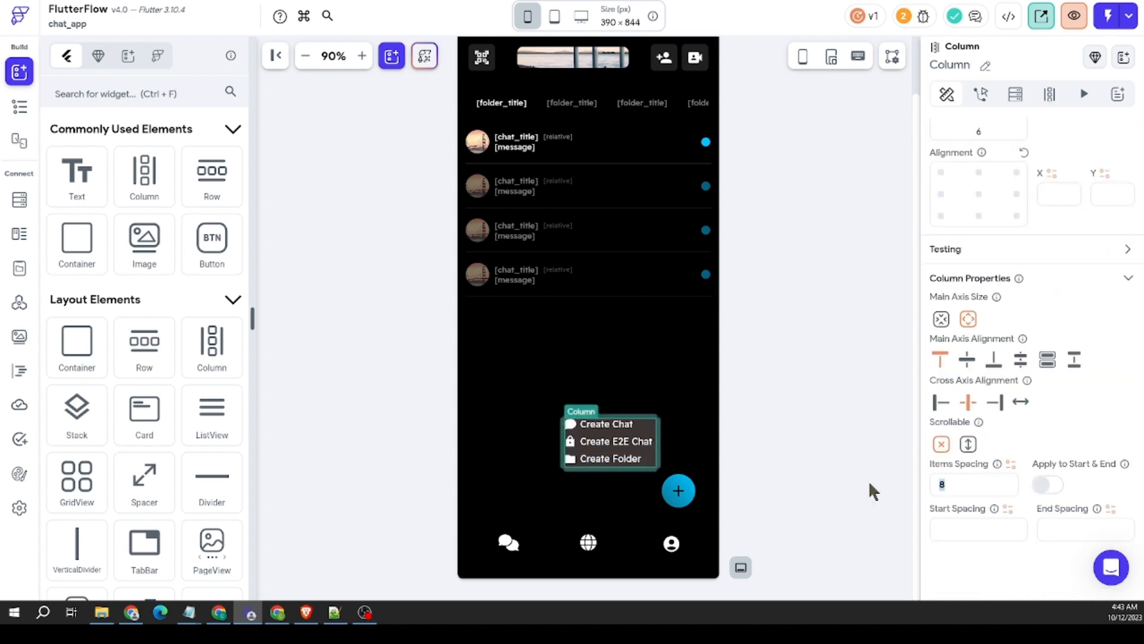
text(12)
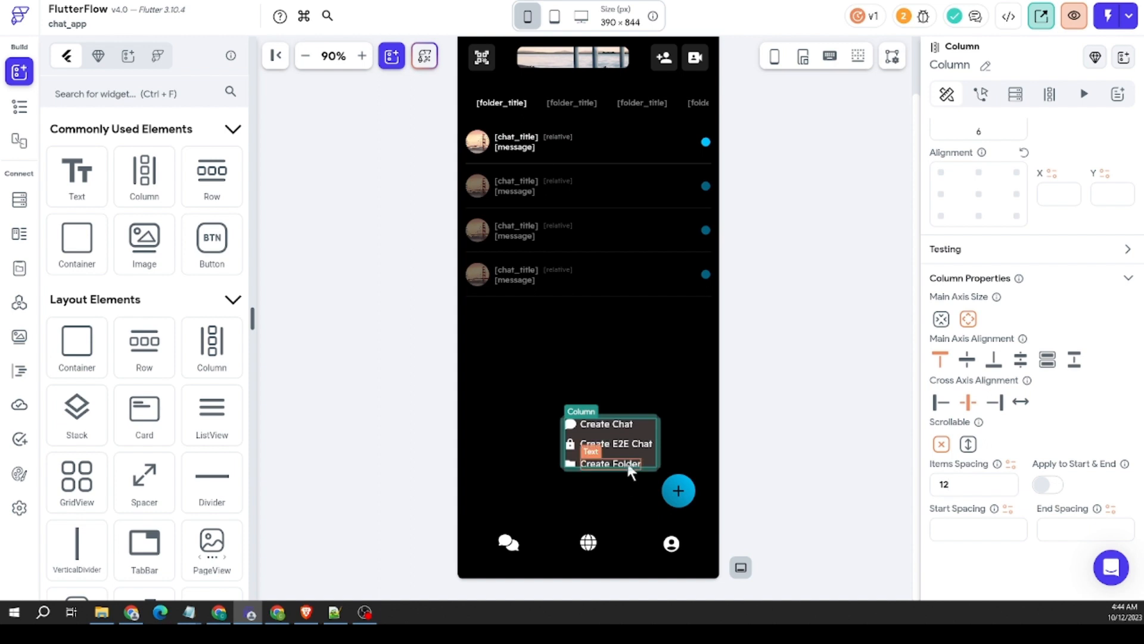
Step: Enlarge the popup menu's Container to about 152 px wide and 96 px high
click(656, 417)
drag(611, 469, 612, 474)
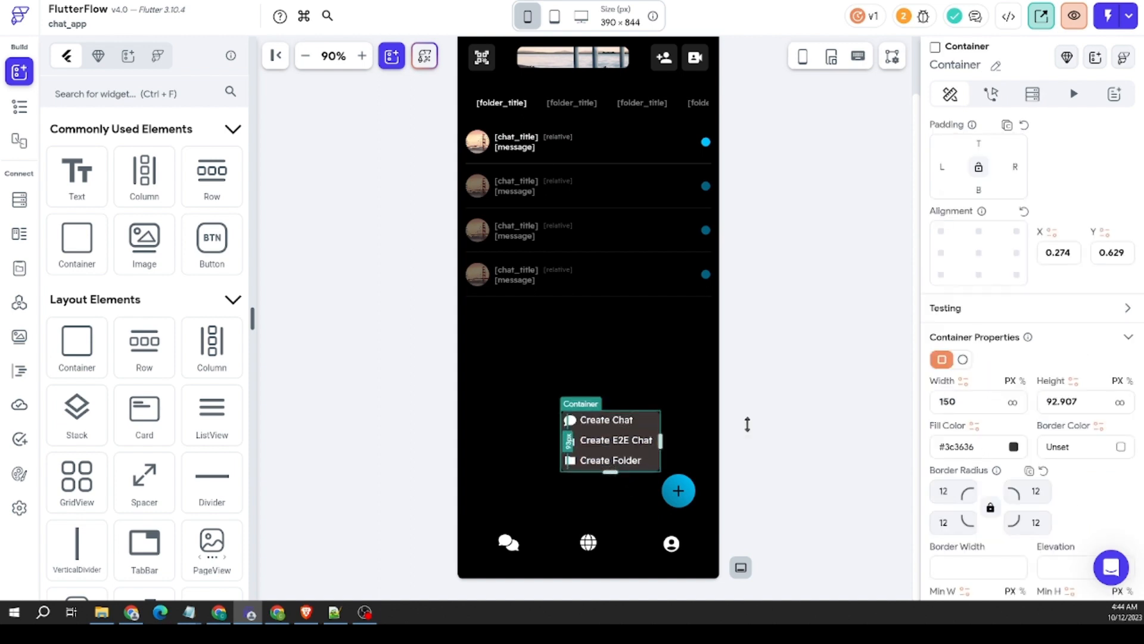
drag(748, 424, 785, 411)
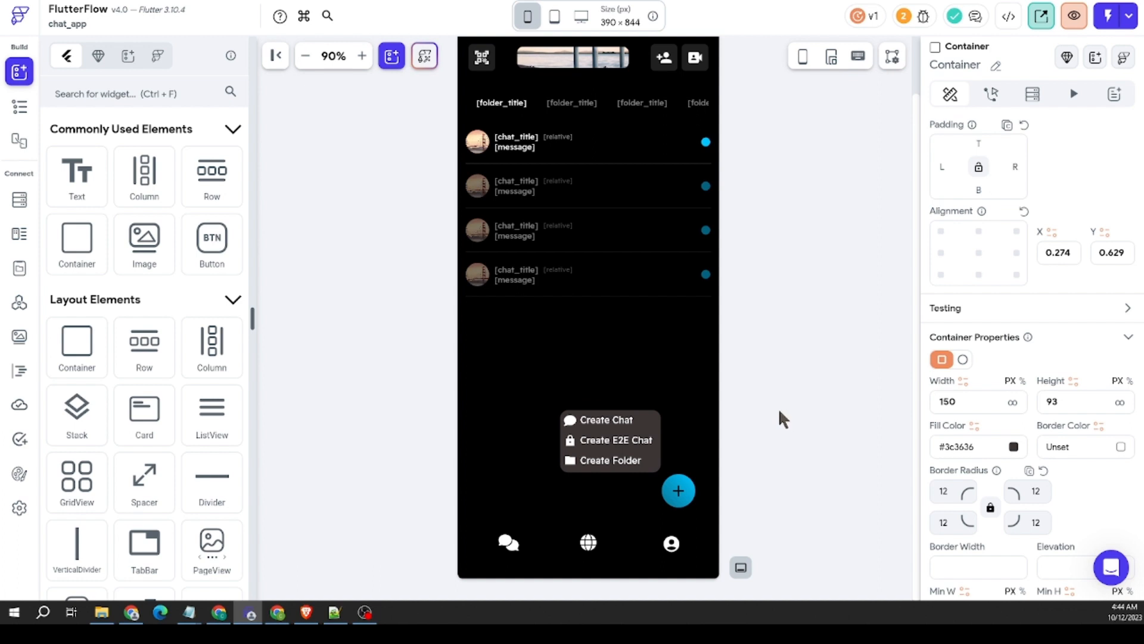
click(778, 408)
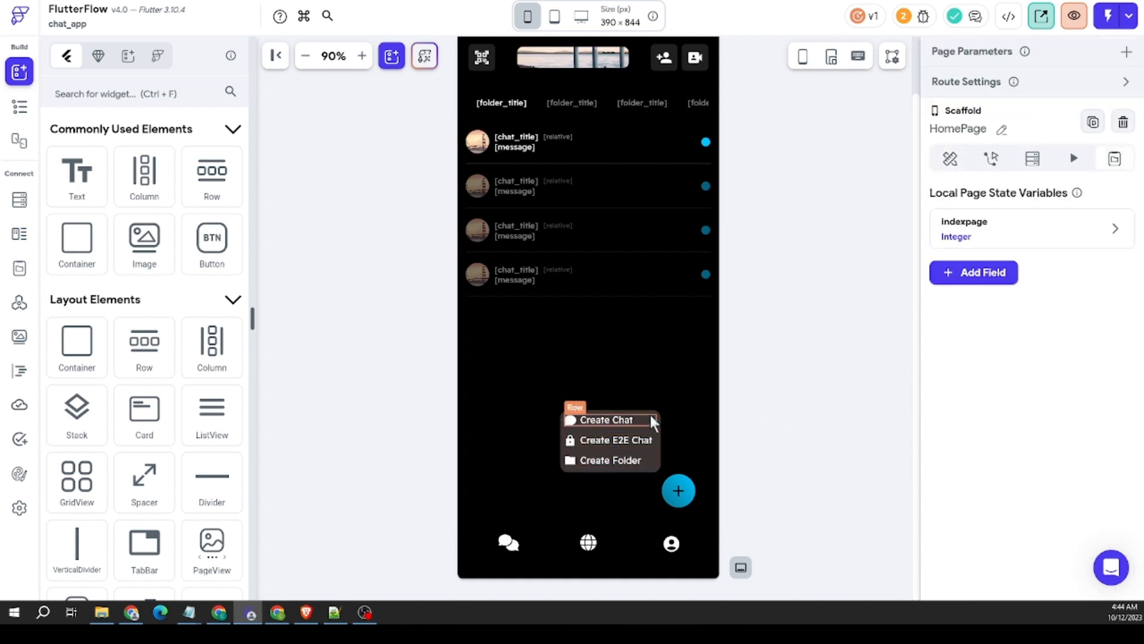
click(632, 439)
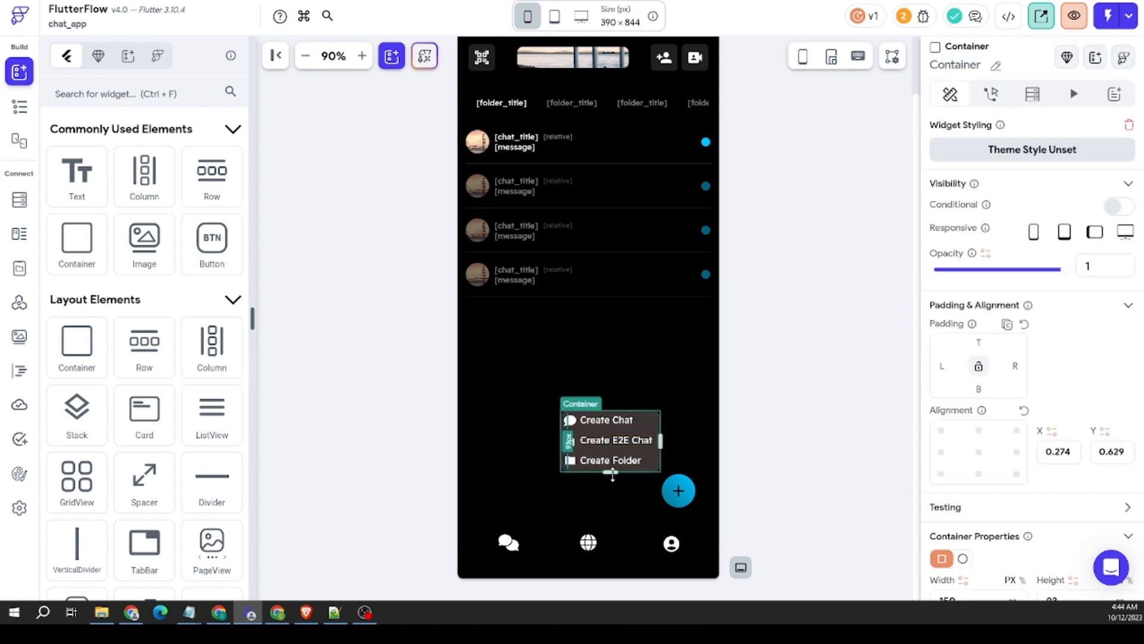
drag(612, 472, 612, 475)
drag(660, 440, 661, 440)
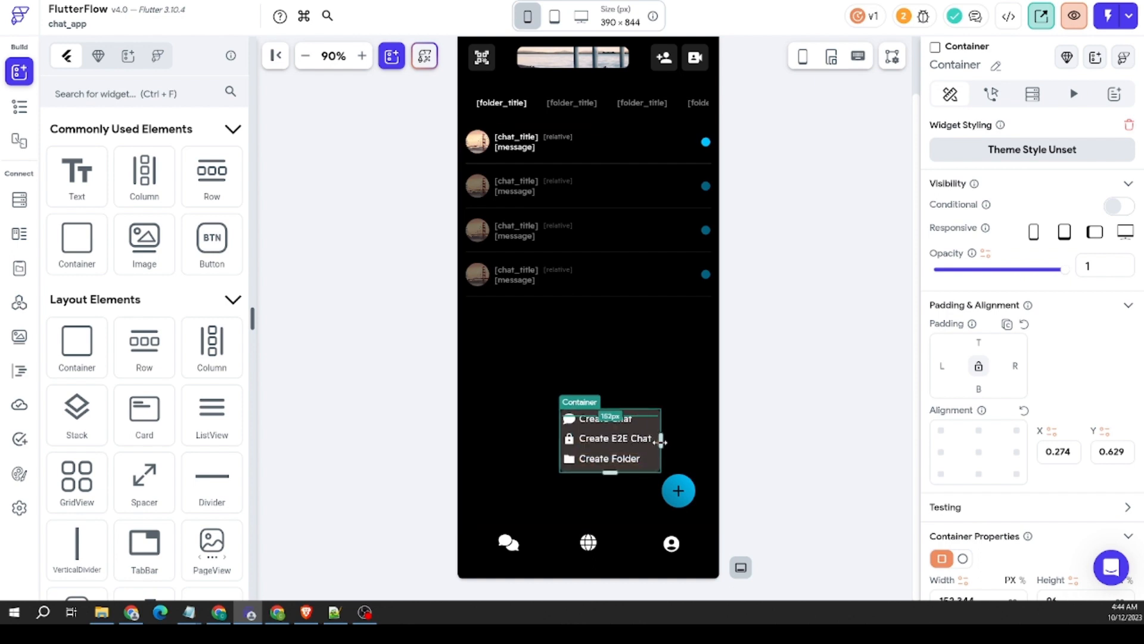
Step: Set the main axis alignment of the popup menu's Column to center
click(645, 448)
scroll(978, 485, down, 2)
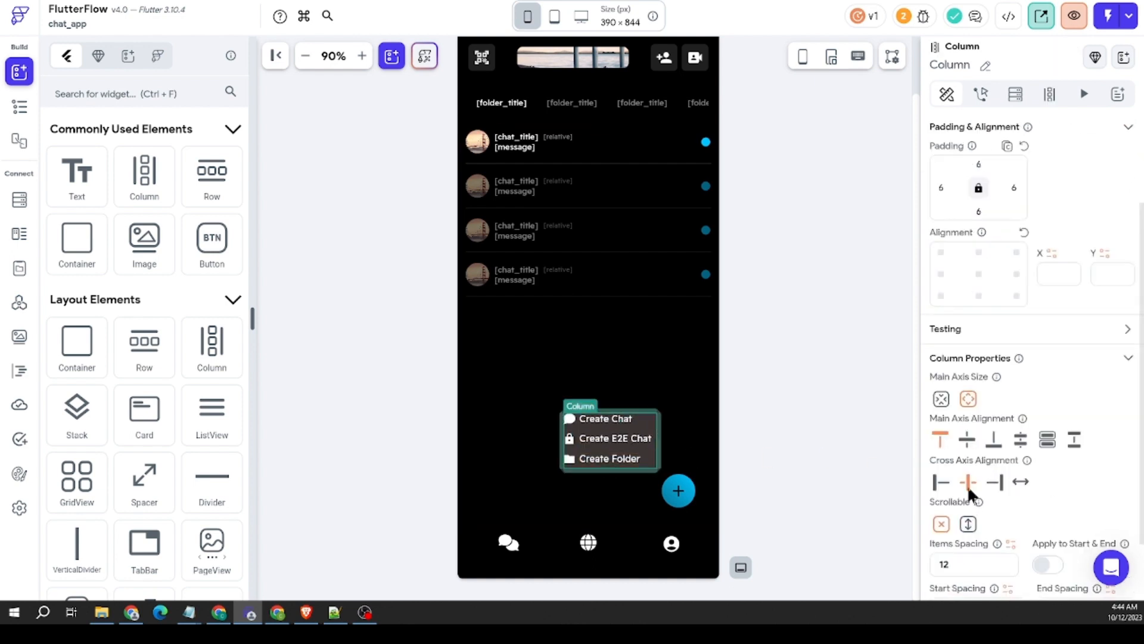
click(968, 441)
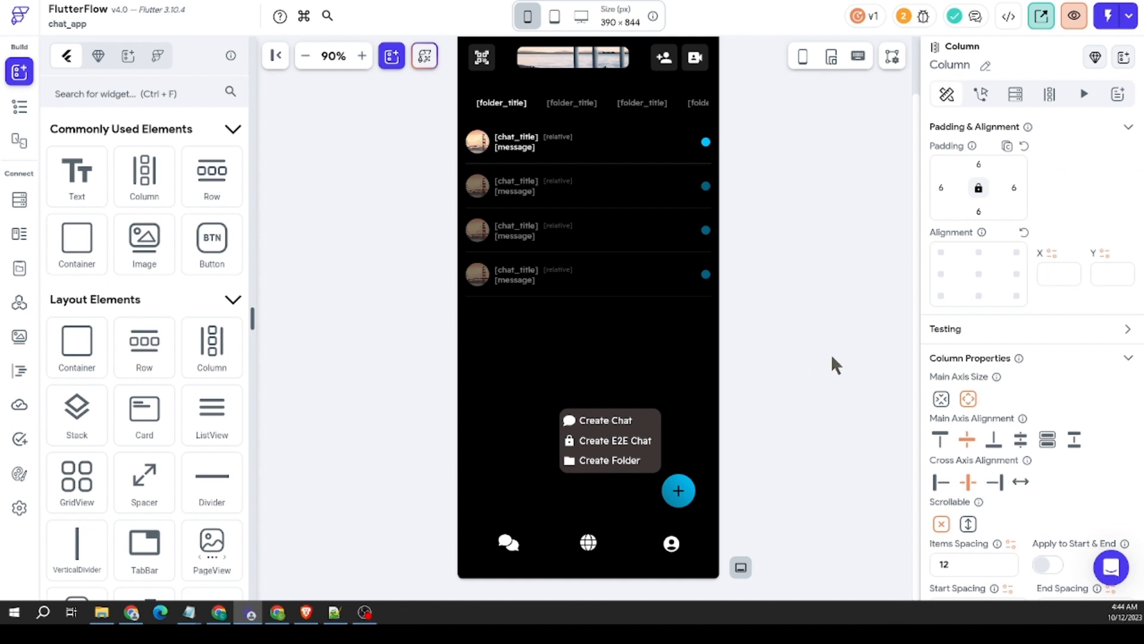
click(732, 459)
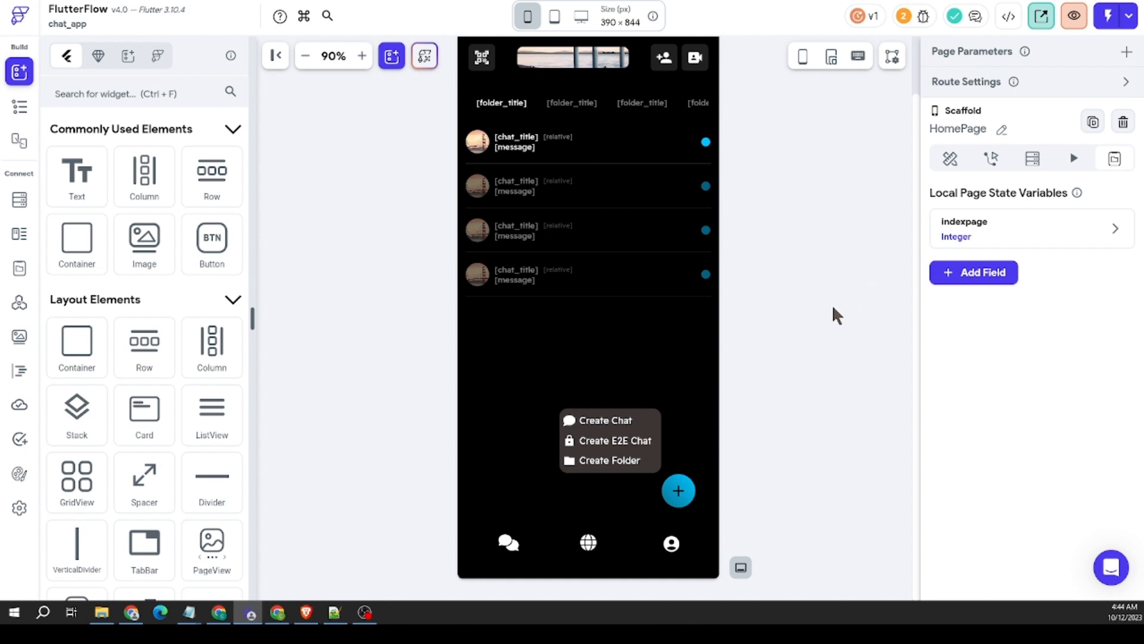
Step: Add a local page state variable createBoxOpen of type Boolean to HomePage, with its initial value off
click(974, 275)
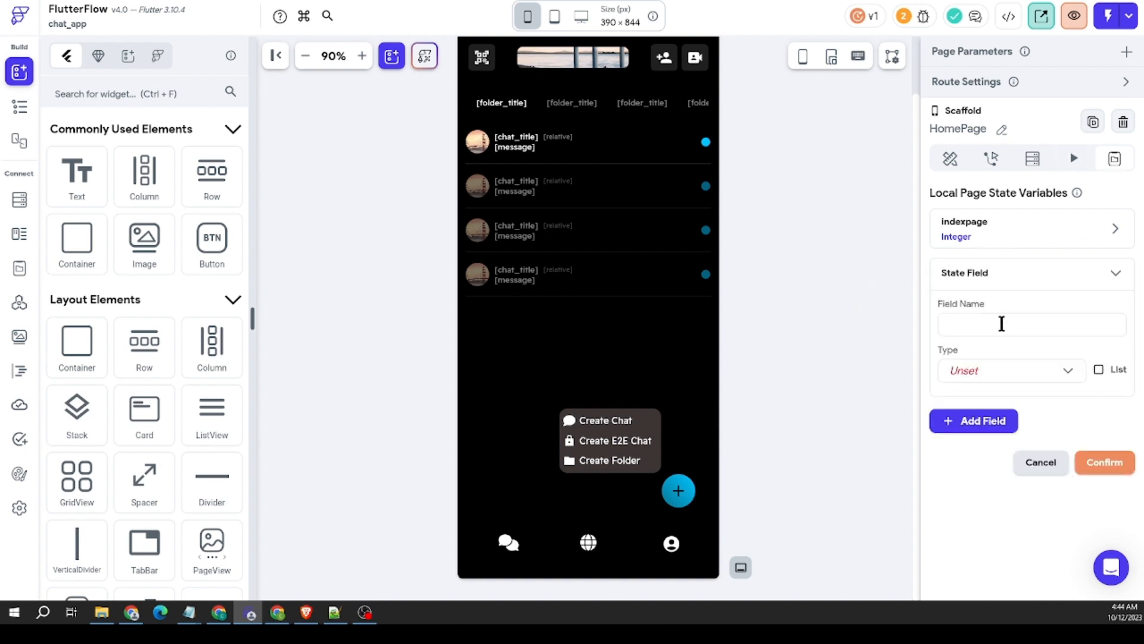
text(createBoxOpen)
click(1011, 375)
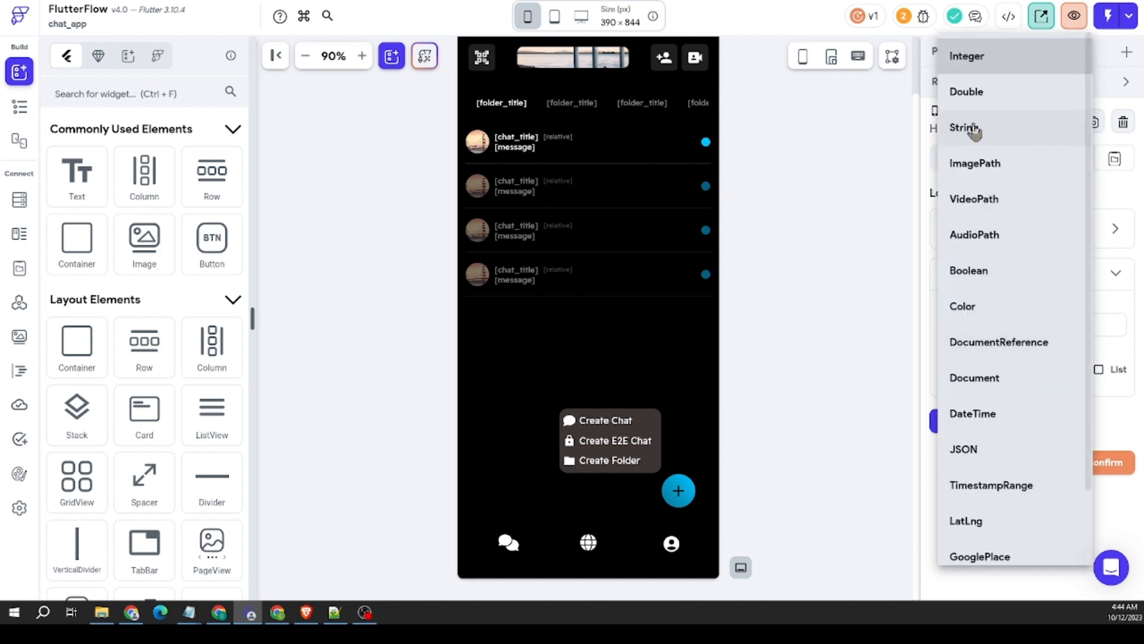
click(969, 272)
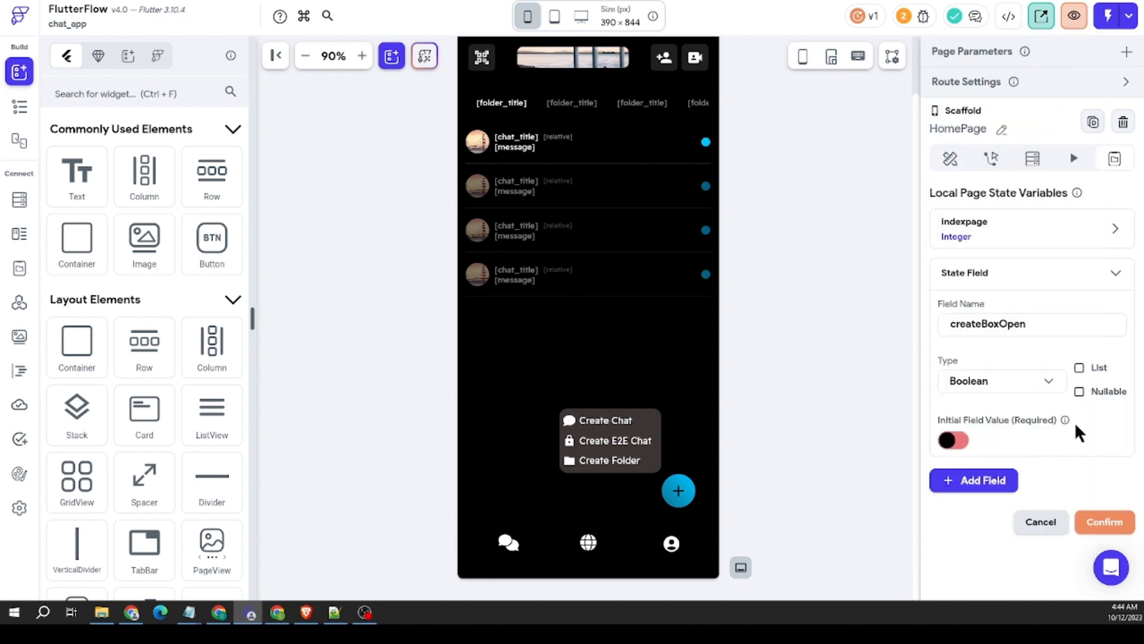
scroll(1075, 418, down, 1)
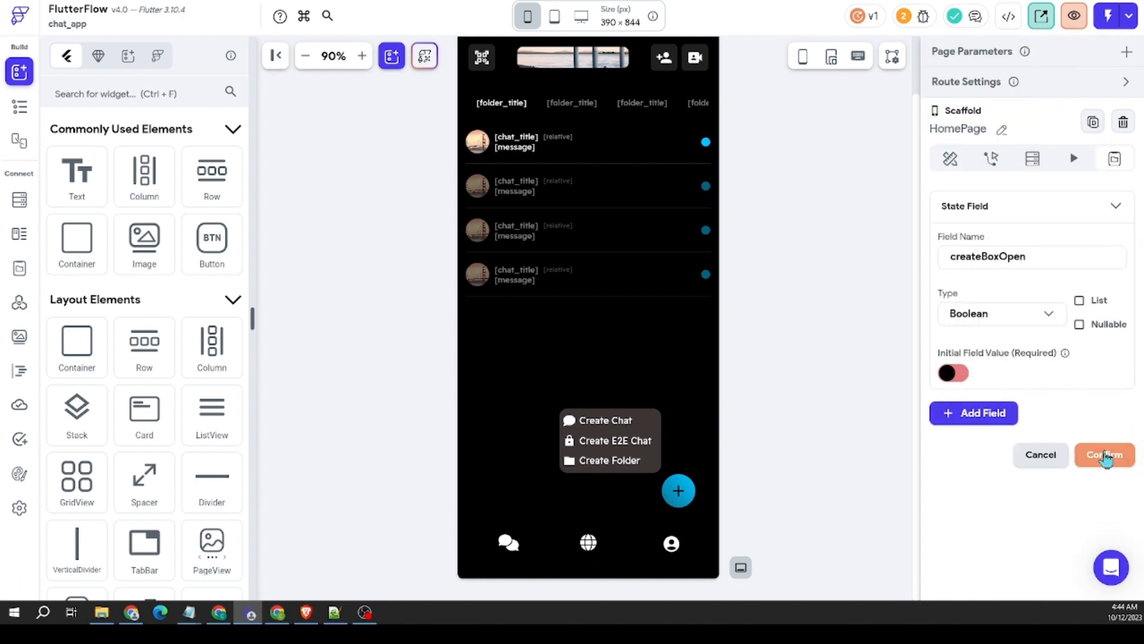
click(1105, 456)
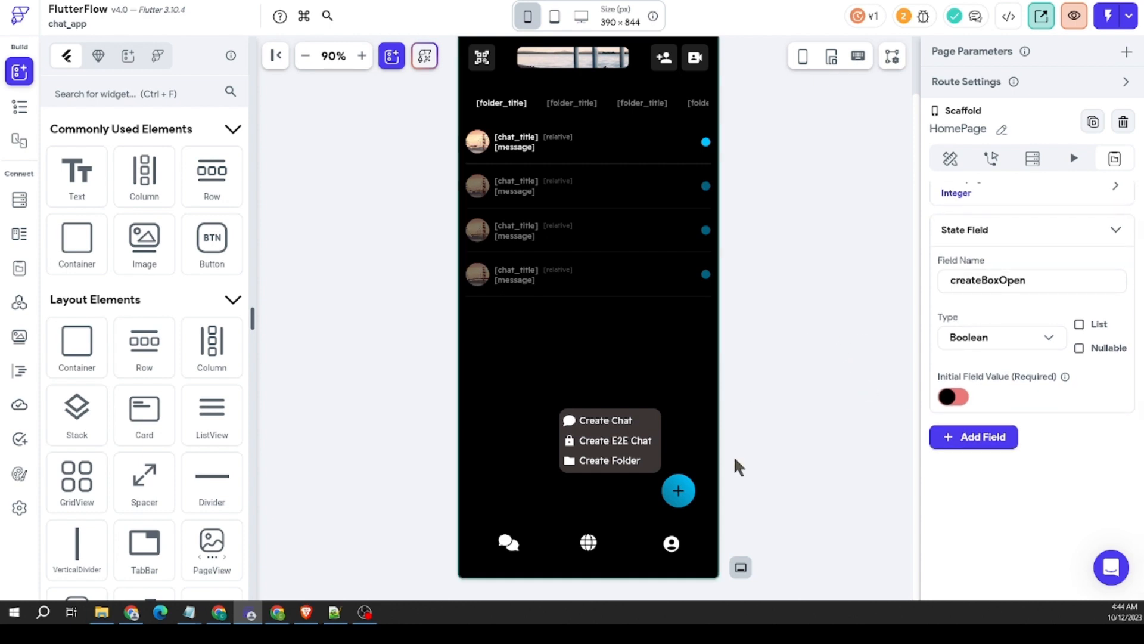
Step: Create an On Tap conditional action for the blue plus button's Container in the Action Flow Editor
click(680, 500)
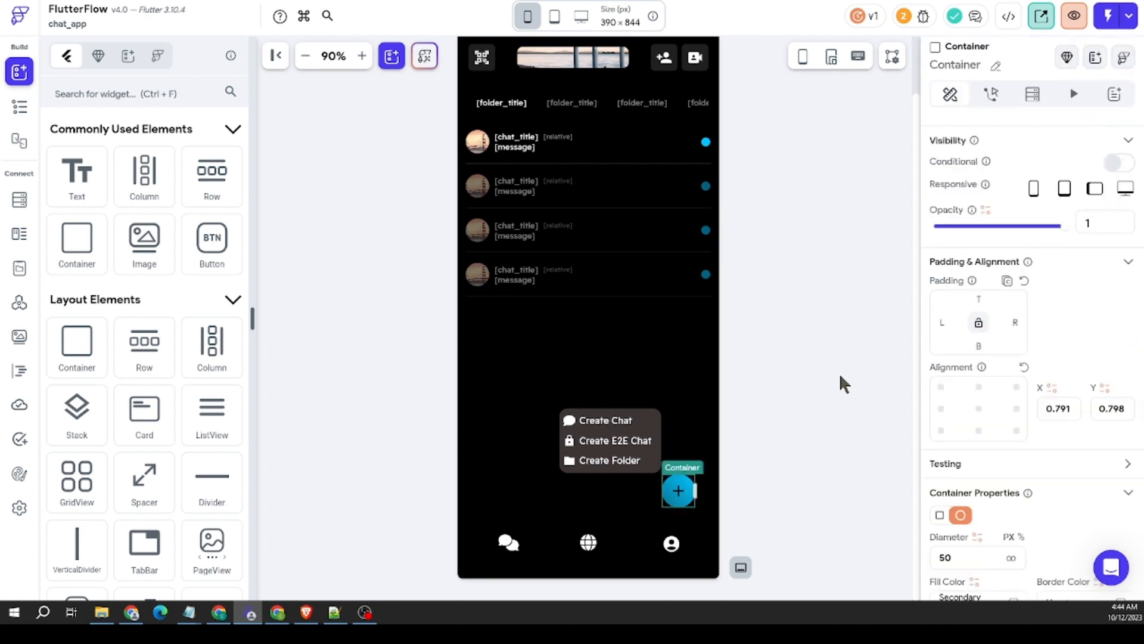
click(655, 466)
click(681, 502)
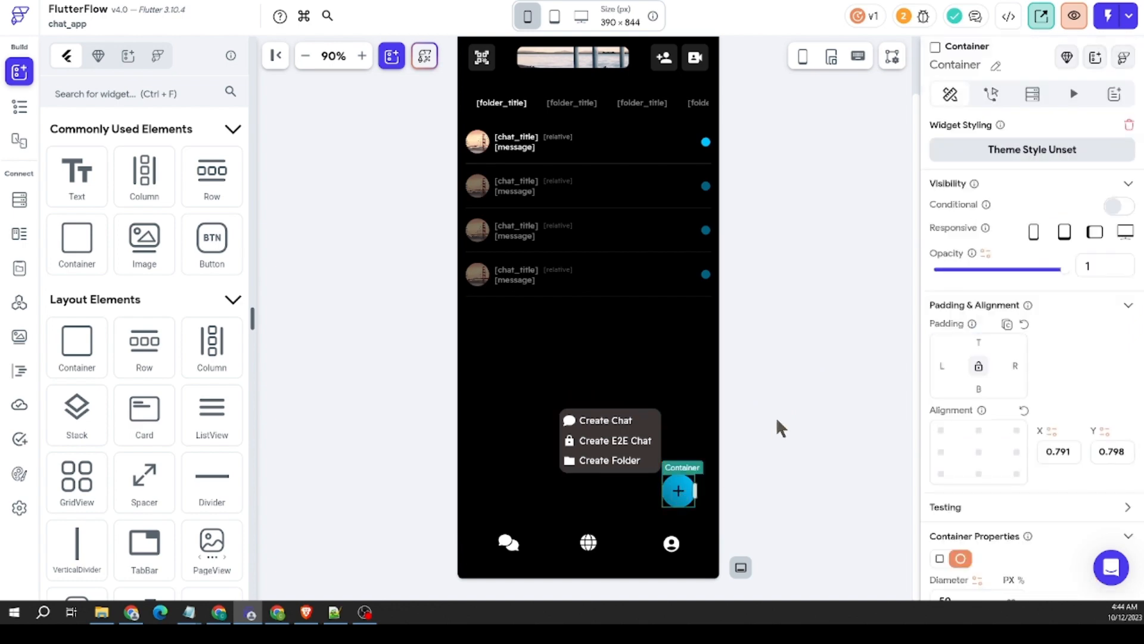
click(992, 95)
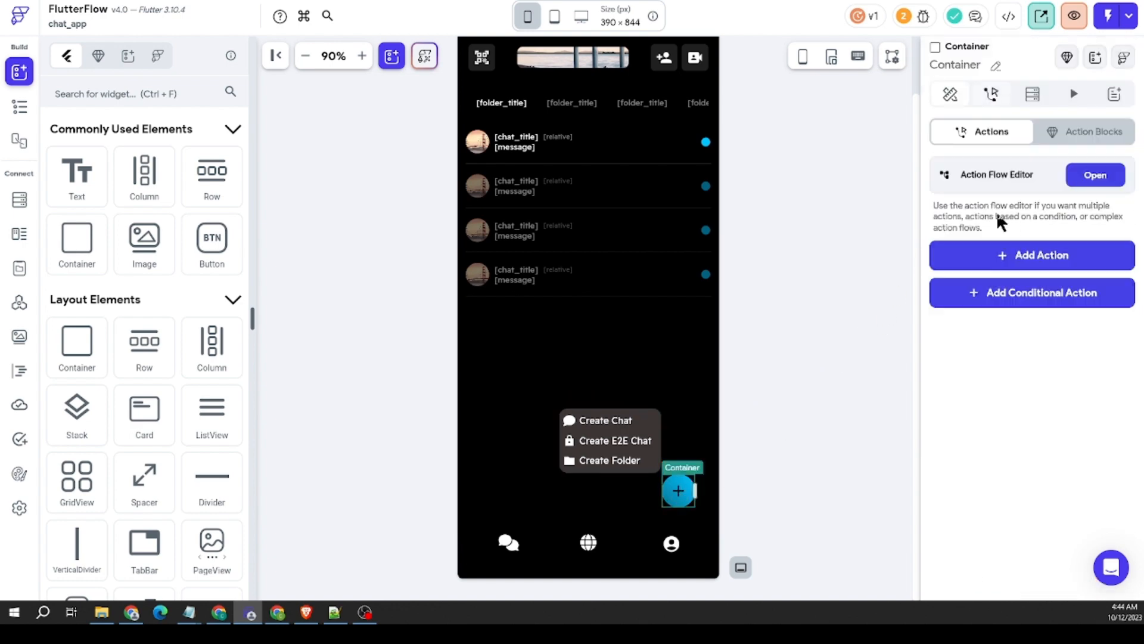
click(1094, 179)
click(462, 469)
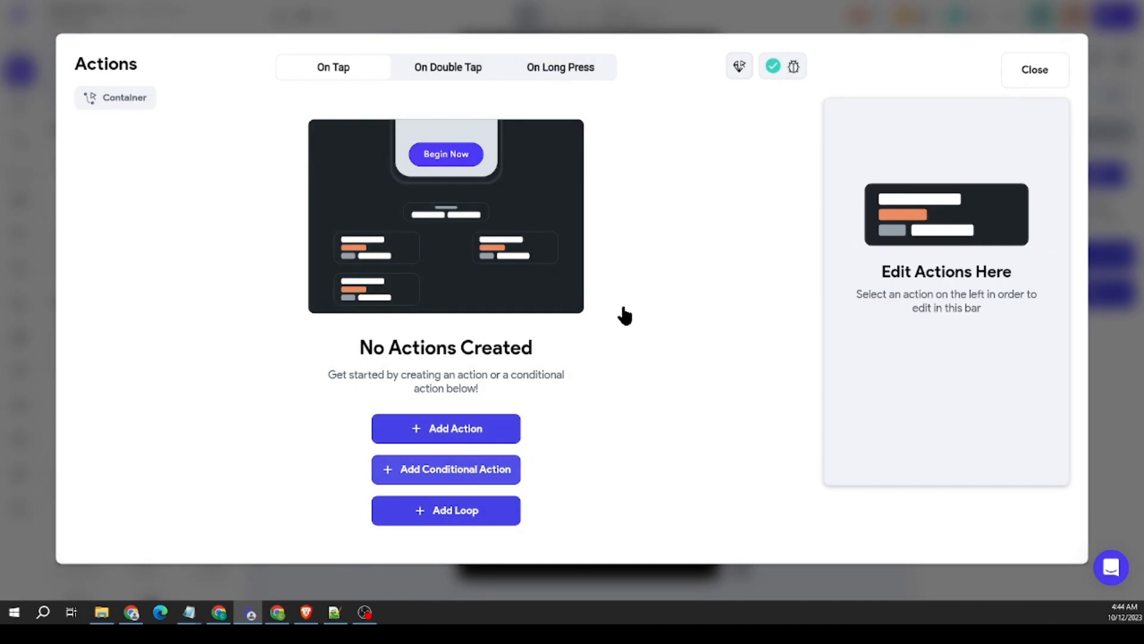
Step: Set the conditional action's condition to the page state variable createBoxOpen
scroll(749, 410, down, 1)
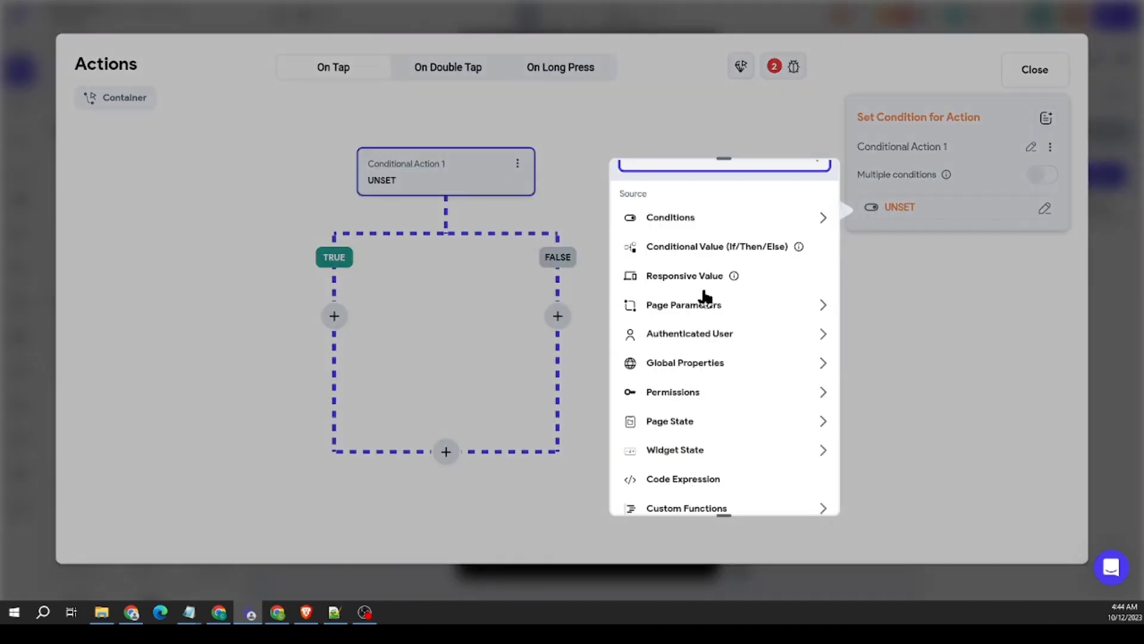
scroll(754, 352, down, 1)
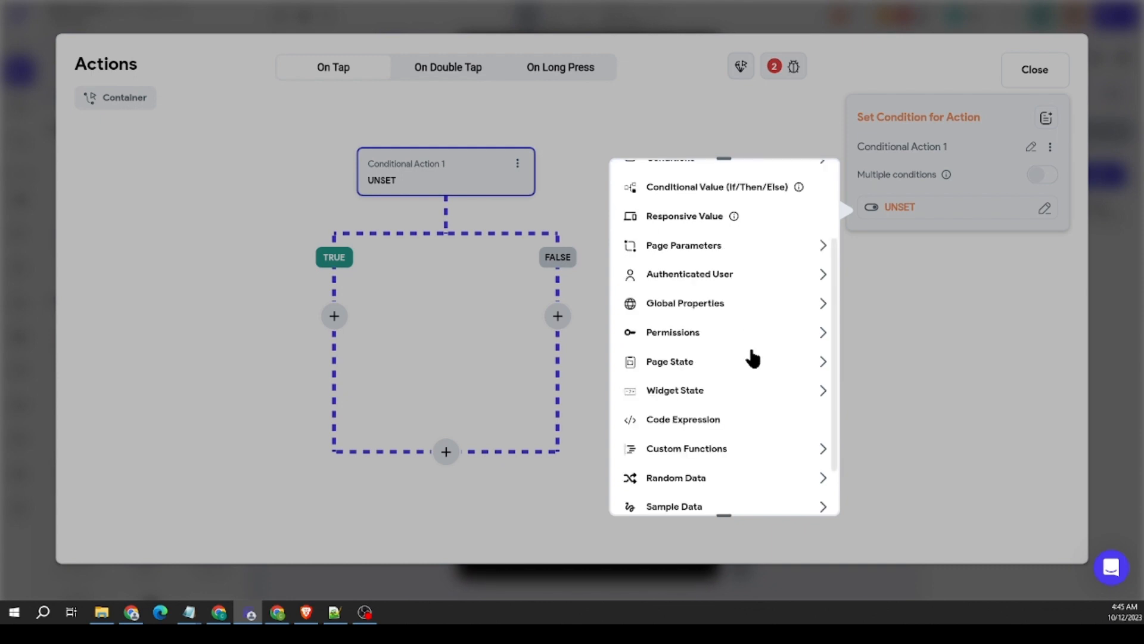
click(691, 362)
scroll(709, 398, down, 1)
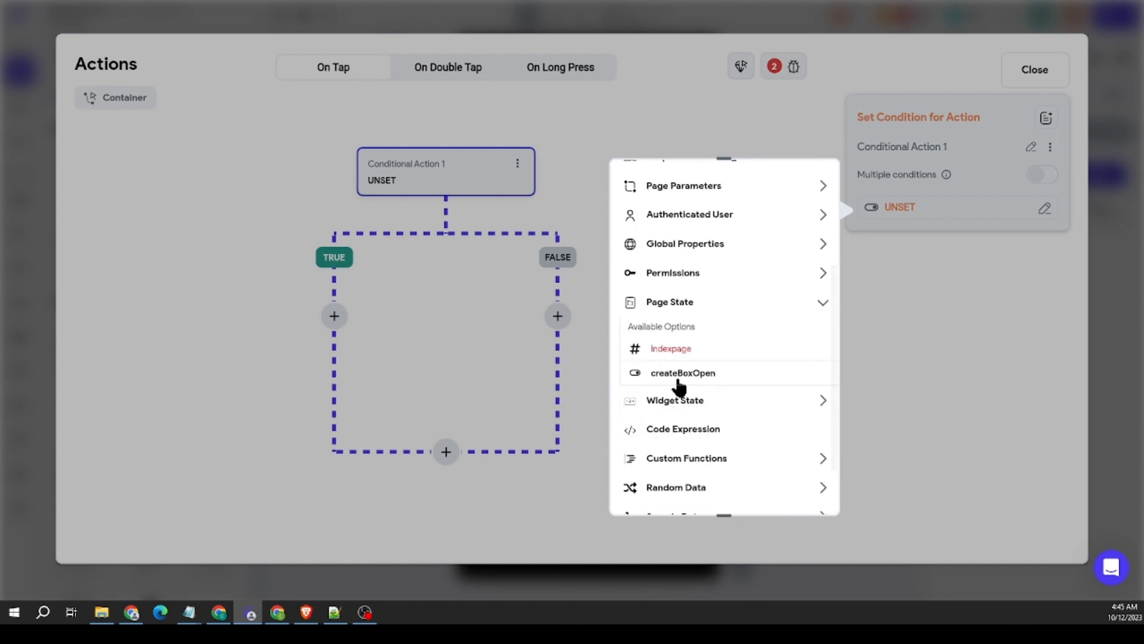
click(688, 373)
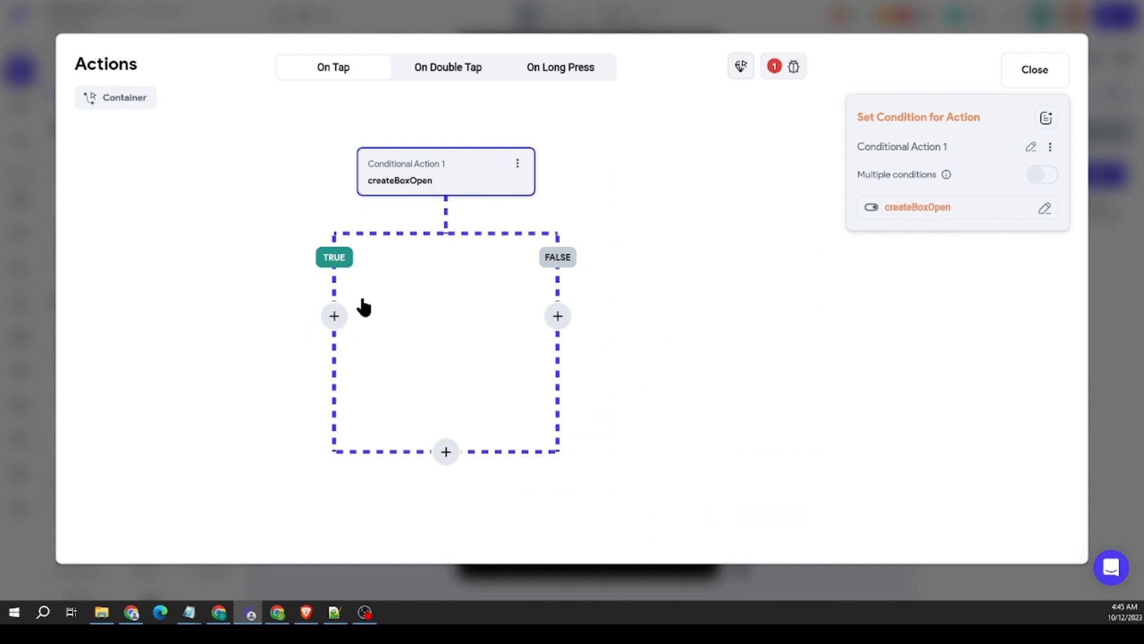
Step: Add an Update Page State action to the FALSE branch that sets createBoxOpen to True
click(558, 316)
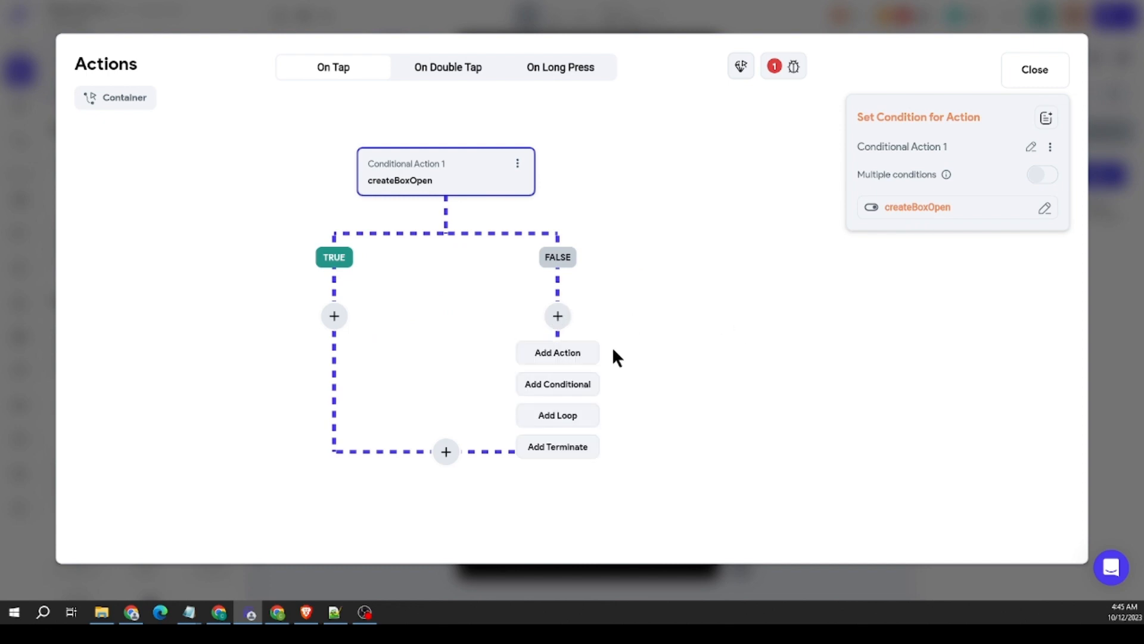
click(578, 358)
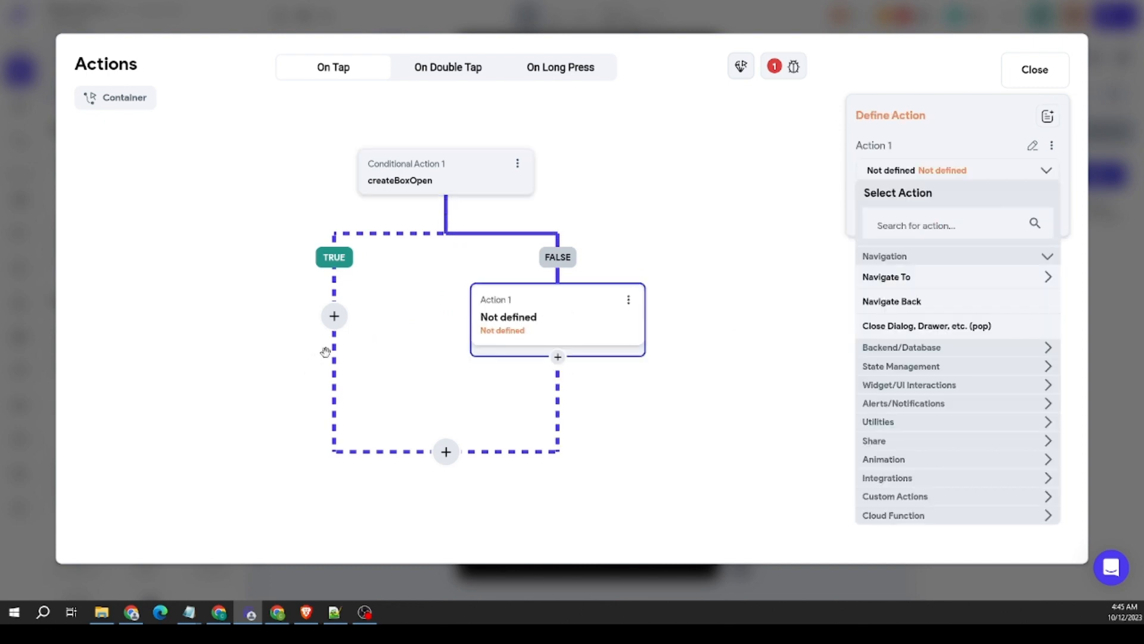
click(927, 367)
click(903, 394)
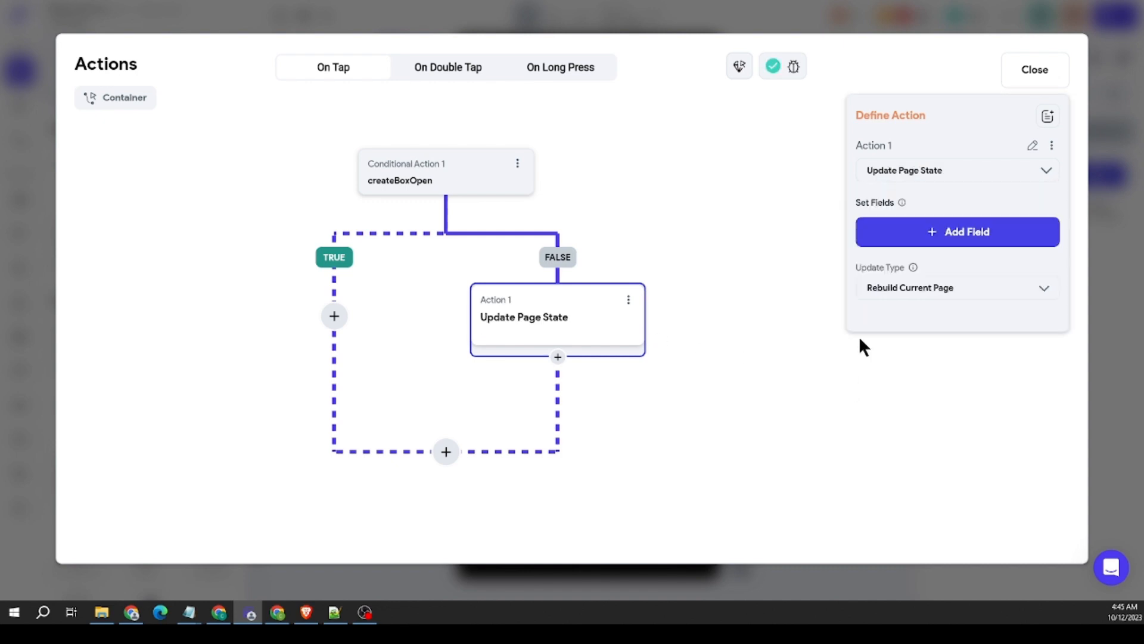
click(927, 231)
click(533, 257)
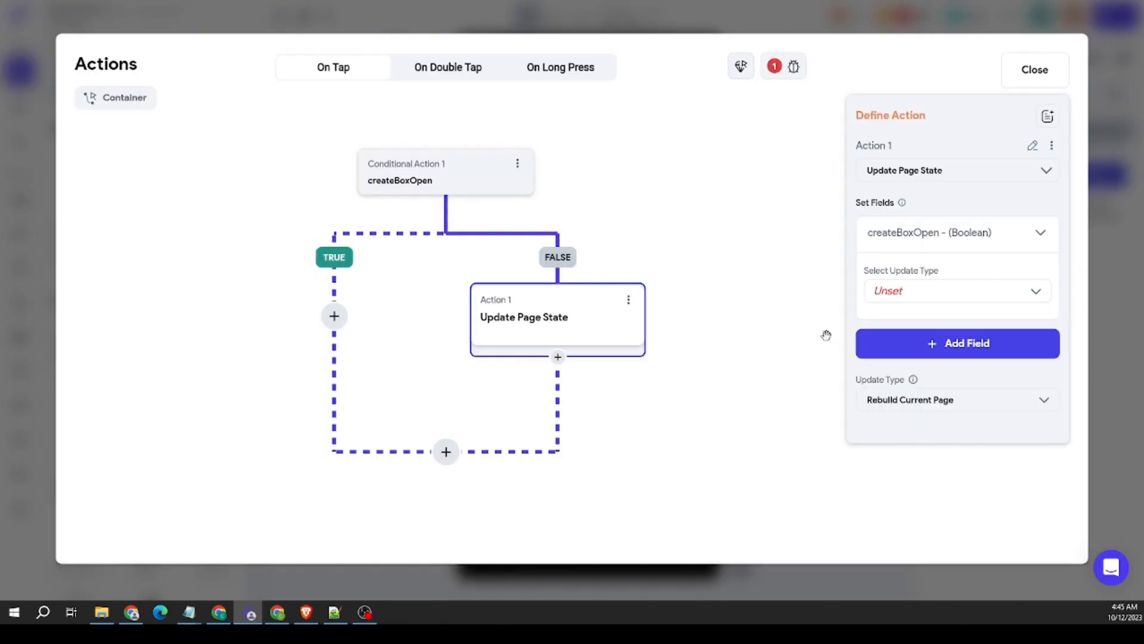
click(909, 299)
click(900, 290)
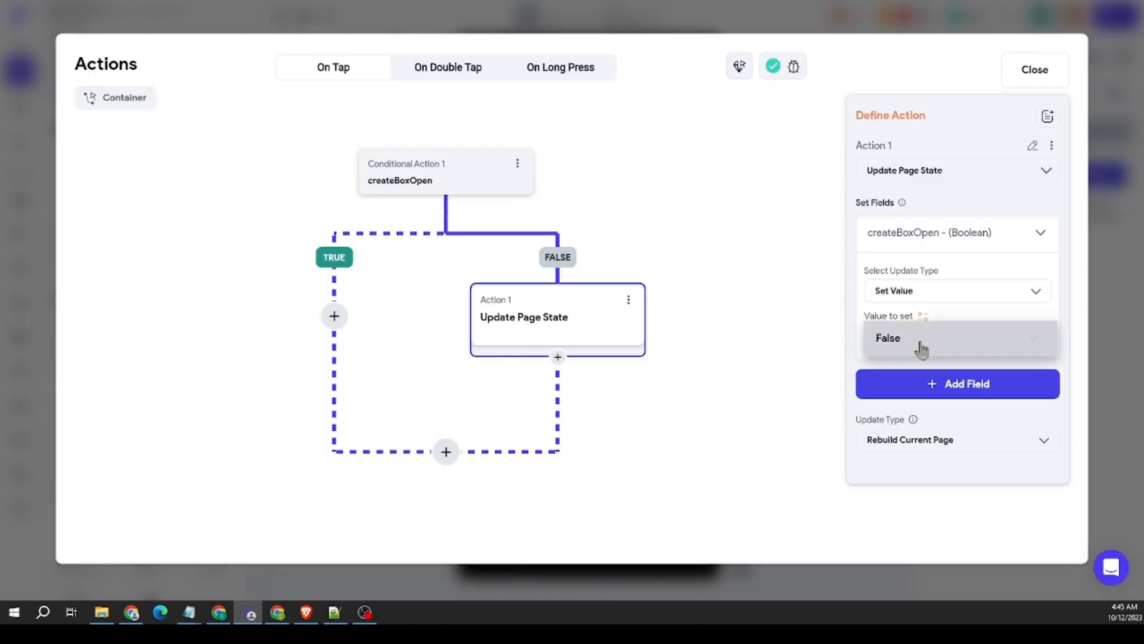
click(919, 340)
click(920, 309)
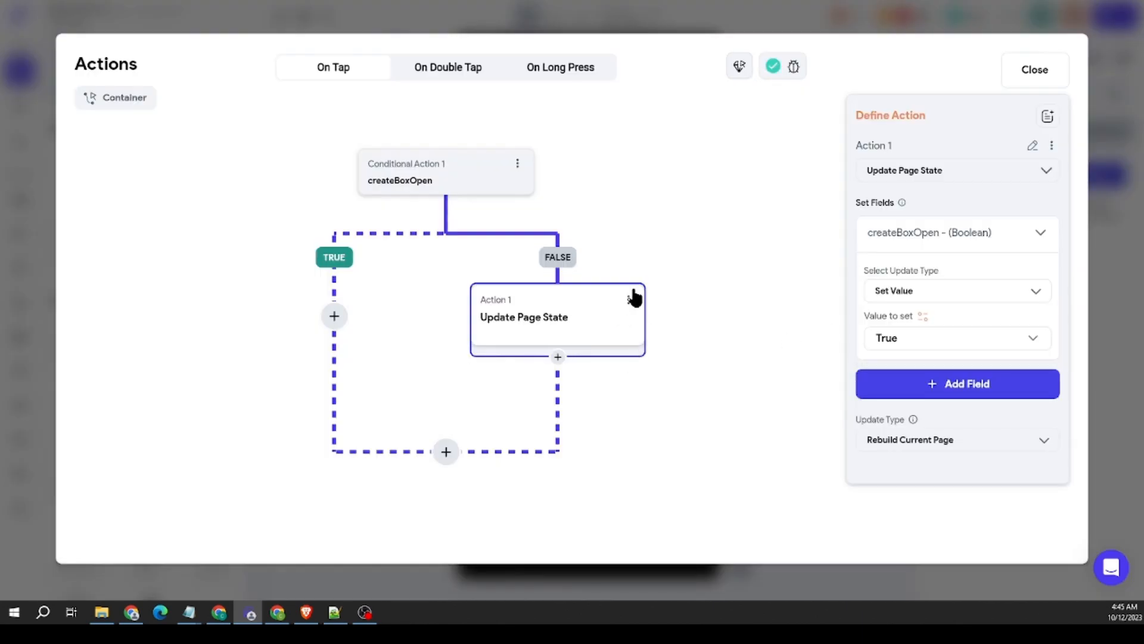
Step: Copy the Update Page State action into the TRUE branch, set its createBoxOpen value to False, and close the action editor
click(628, 299)
click(569, 331)
click(334, 316)
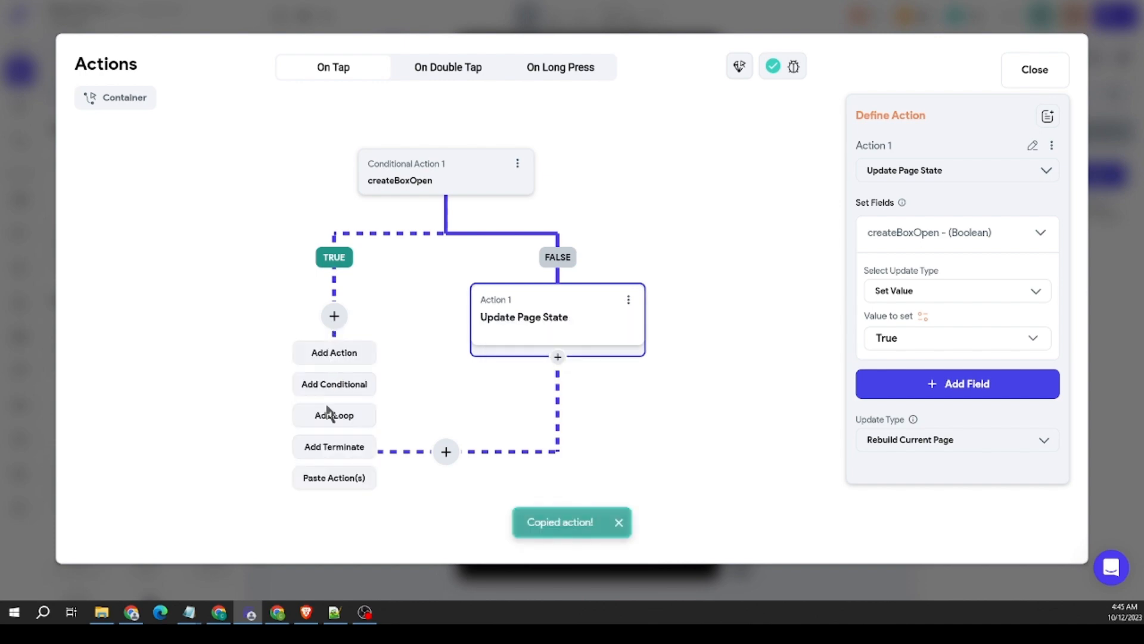
click(332, 477)
click(888, 342)
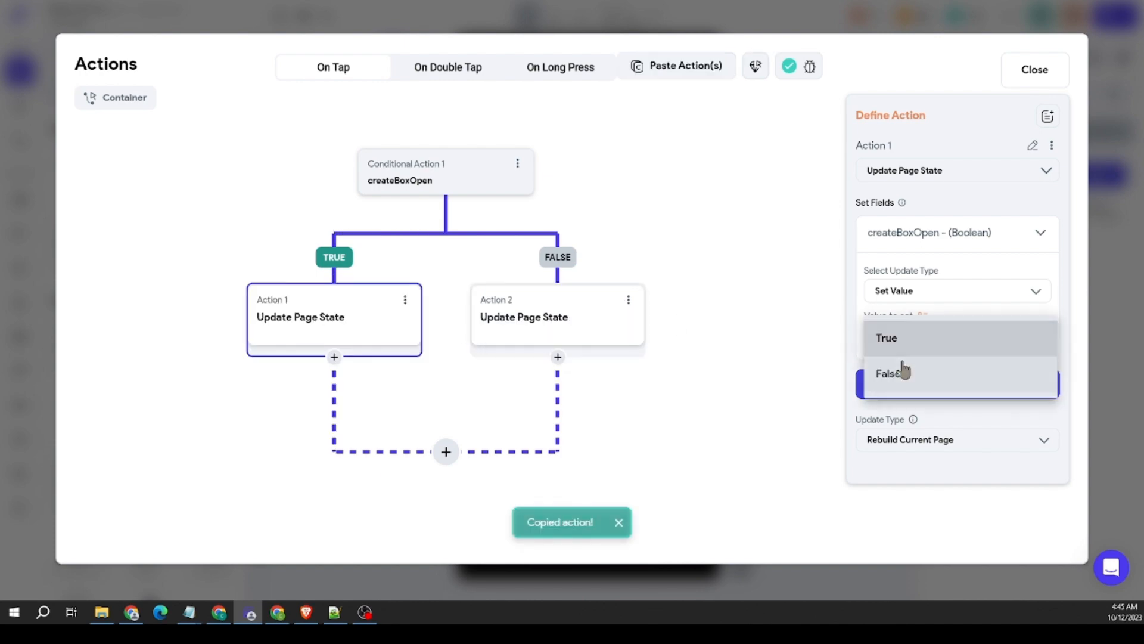
click(899, 373)
click(710, 289)
click(1108, 271)
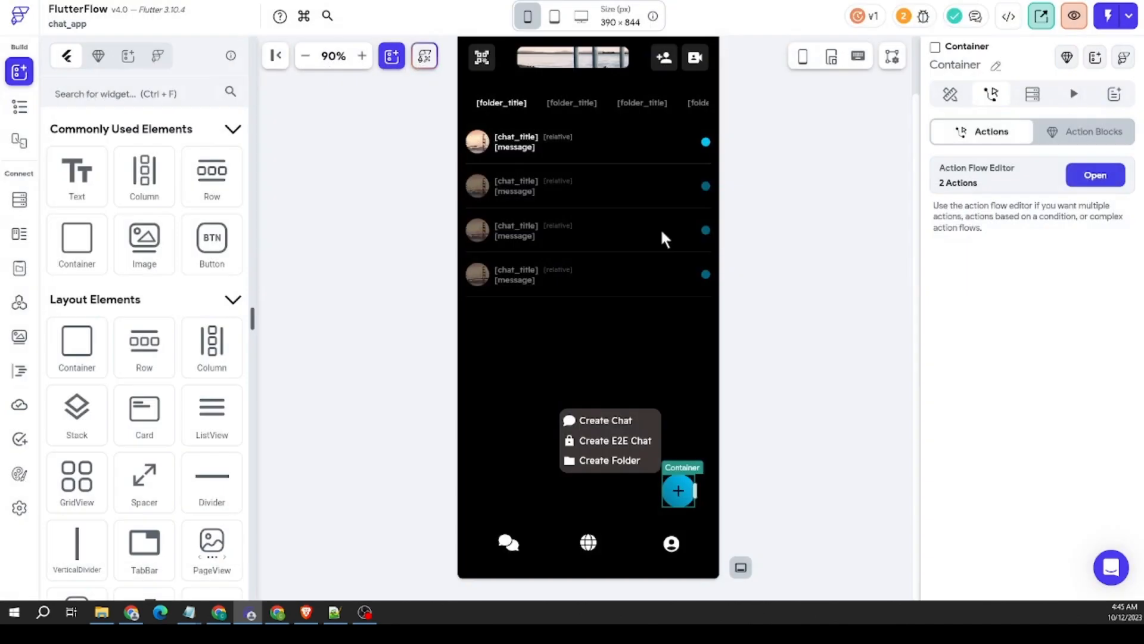
Step: Add a Scale animation with the On Action Trigger to the create popup menu's Container
click(655, 409)
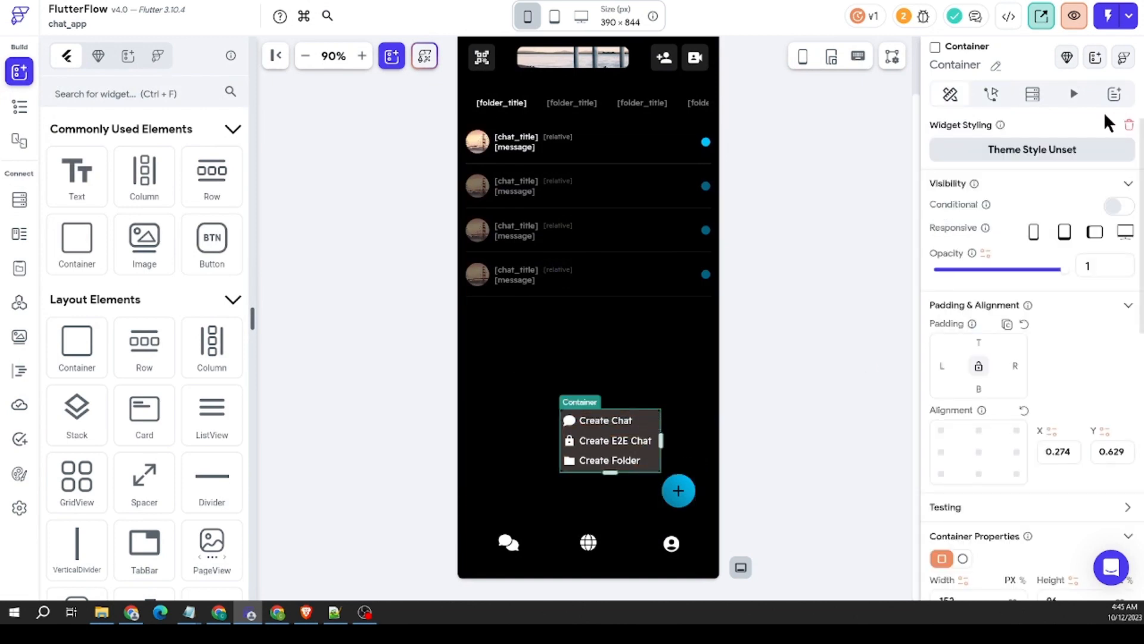
click(1074, 93)
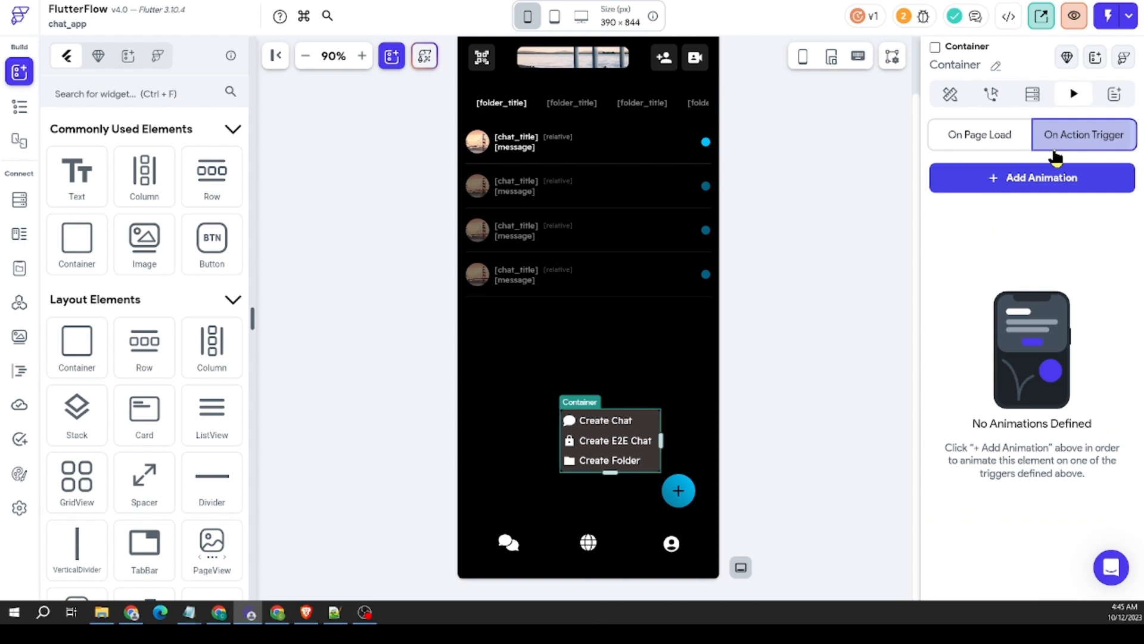
click(1031, 182)
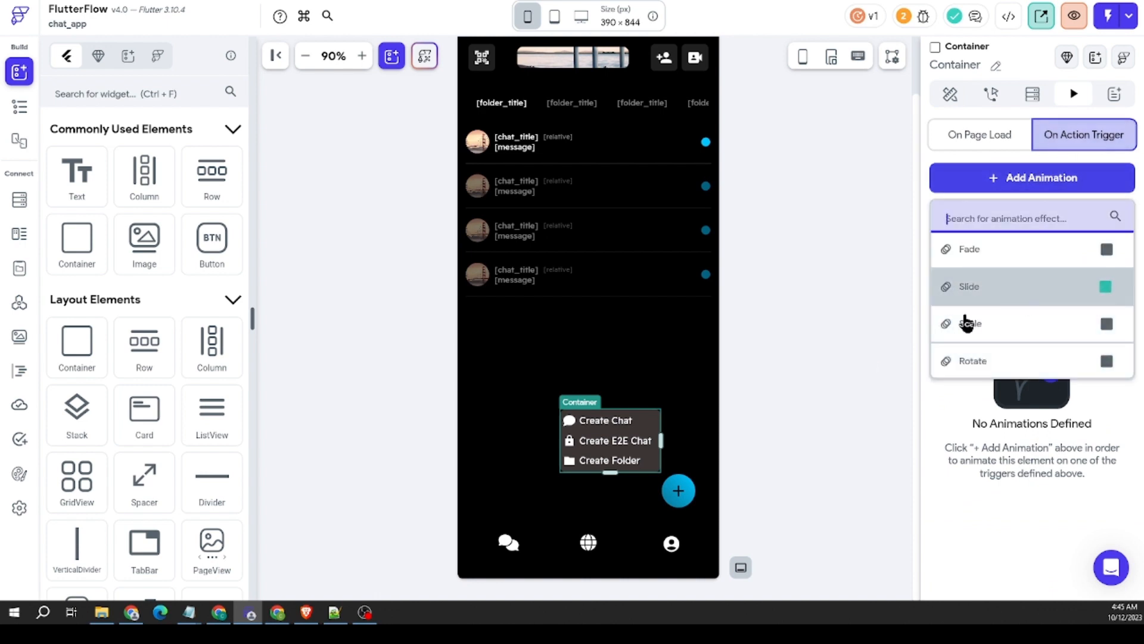
scroll(1002, 322, down, 2)
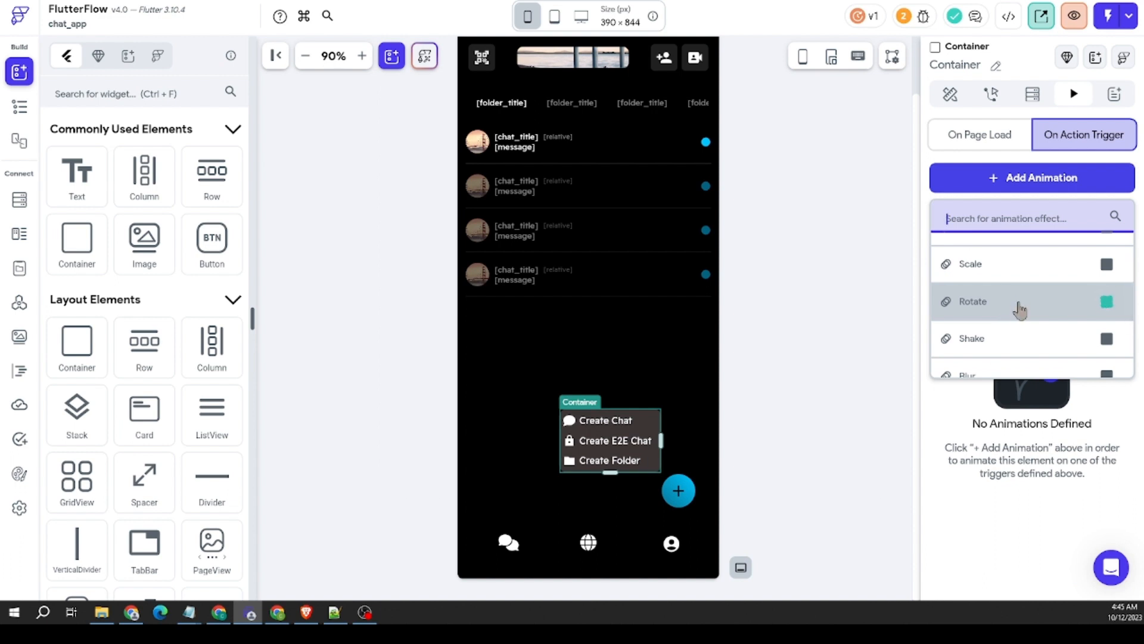
scroll(1019, 304, up, 2)
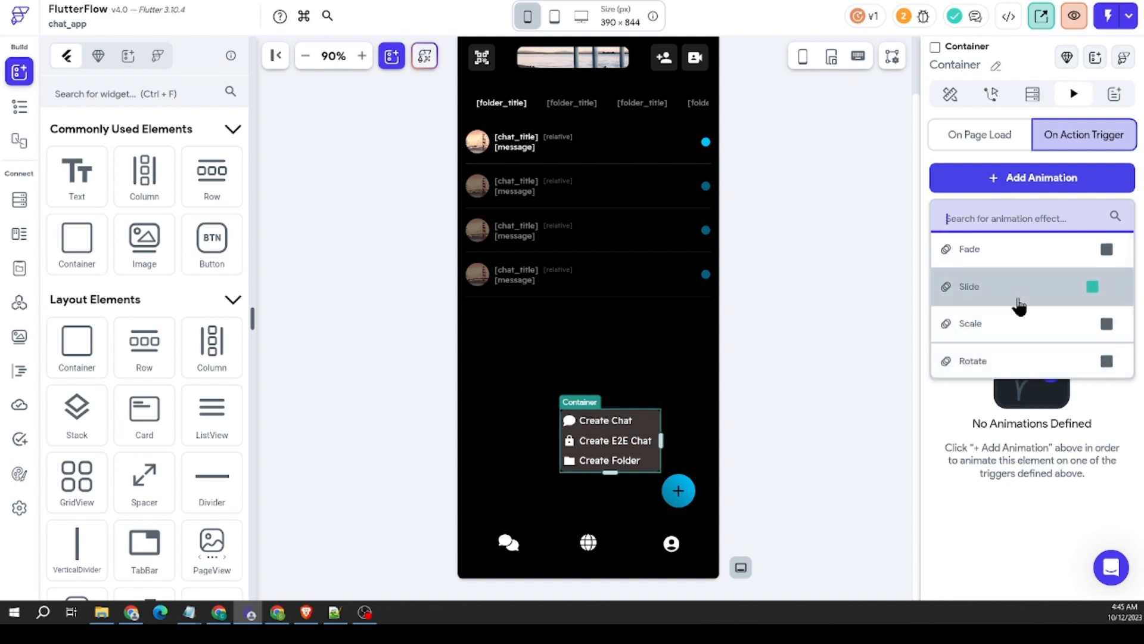
click(1023, 323)
Step: Set the Scale animation's Initial Scale X and Y to 0, preview it, and set its duration to 400 ms
scroll(1046, 334, down, 1)
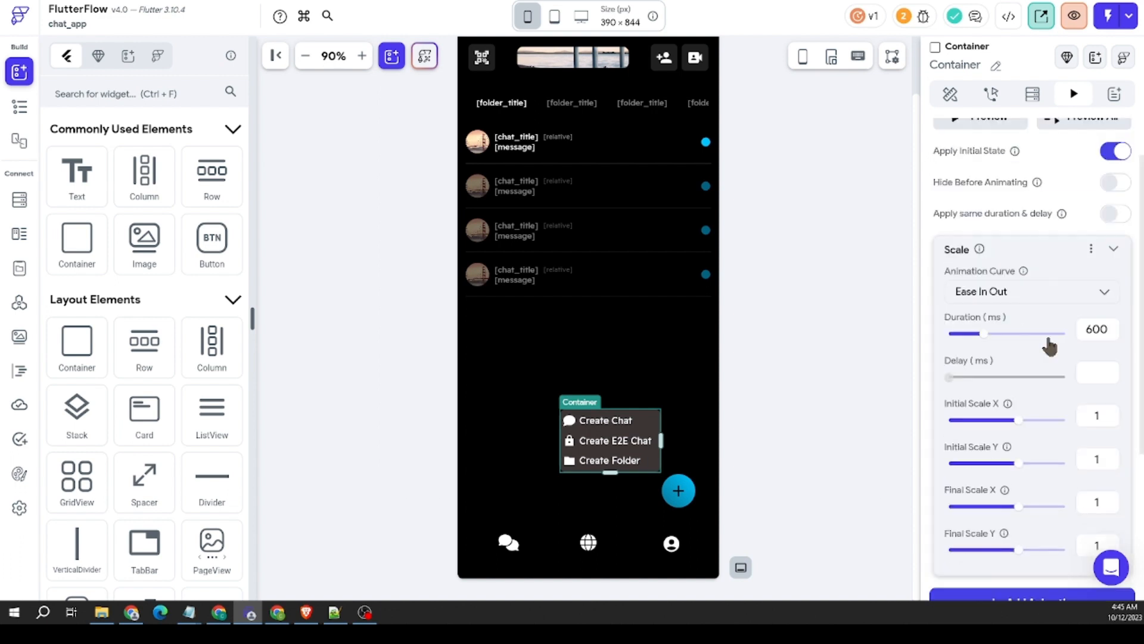
scroll(1052, 426, down, 1)
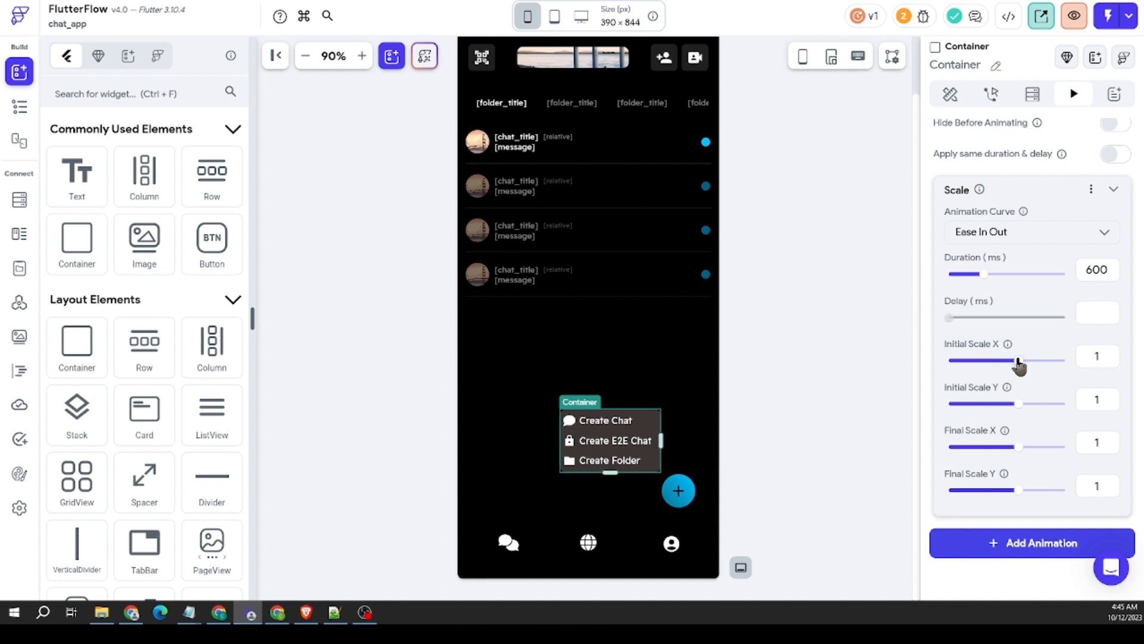
drag(1117, 355, 1073, 356)
text(0)
key(Tab)
scroll(992, 243, up, 2)
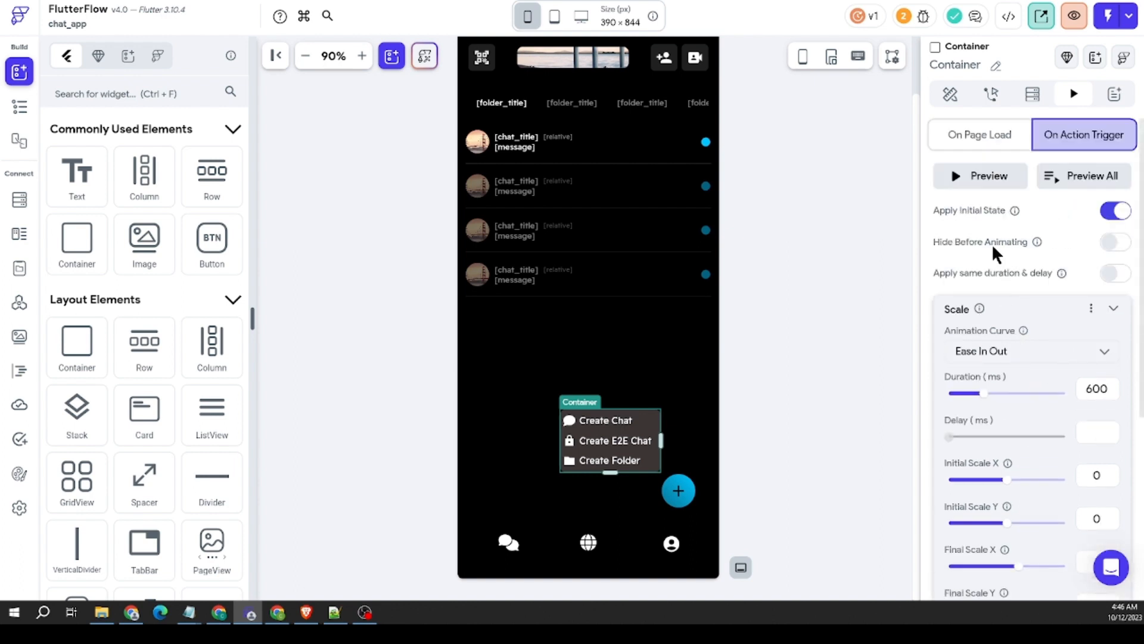
click(987, 184)
click(988, 185)
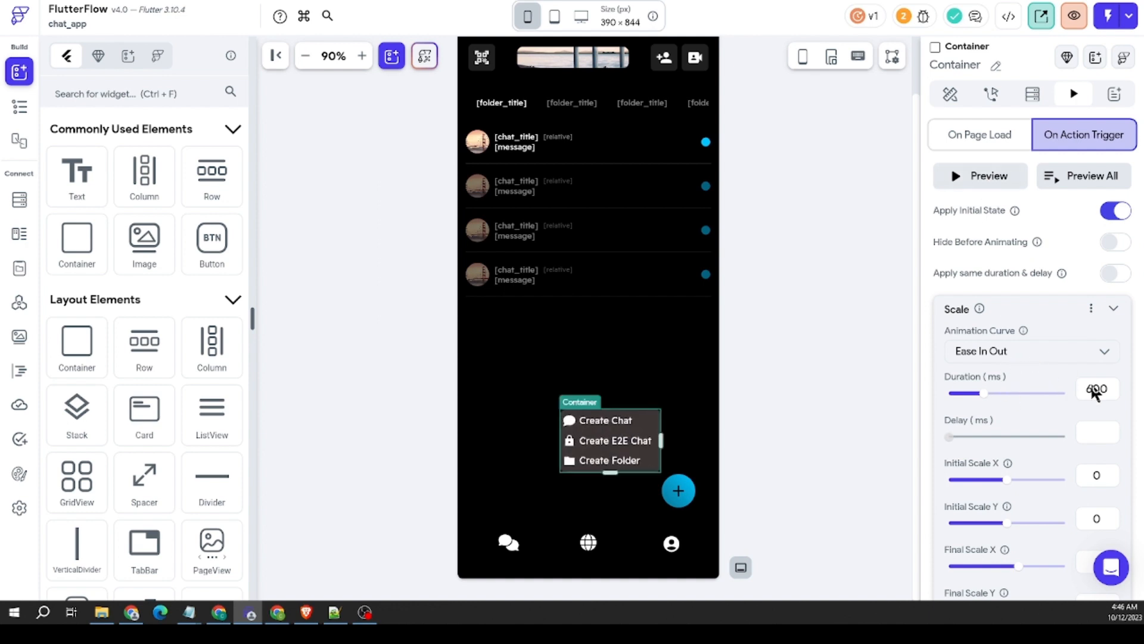
drag(1094, 391, 1078, 388)
Step: Add a Slide animation to the popup menu Container alongside the Scale animation
scroll(1067, 417, down, 5)
click(1036, 372)
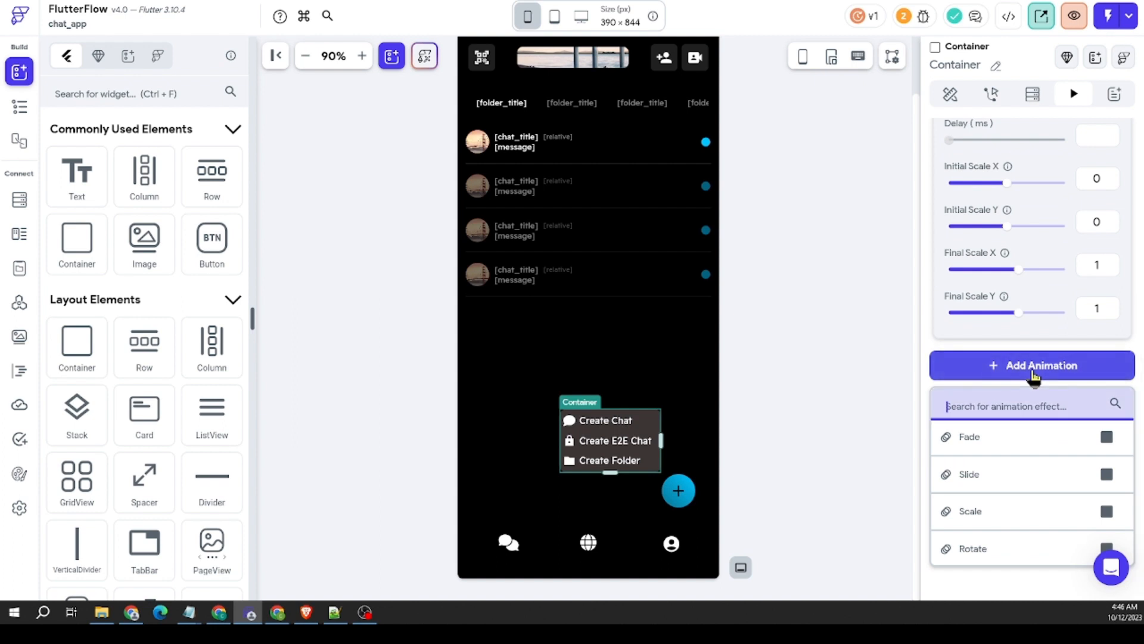
click(1014, 481)
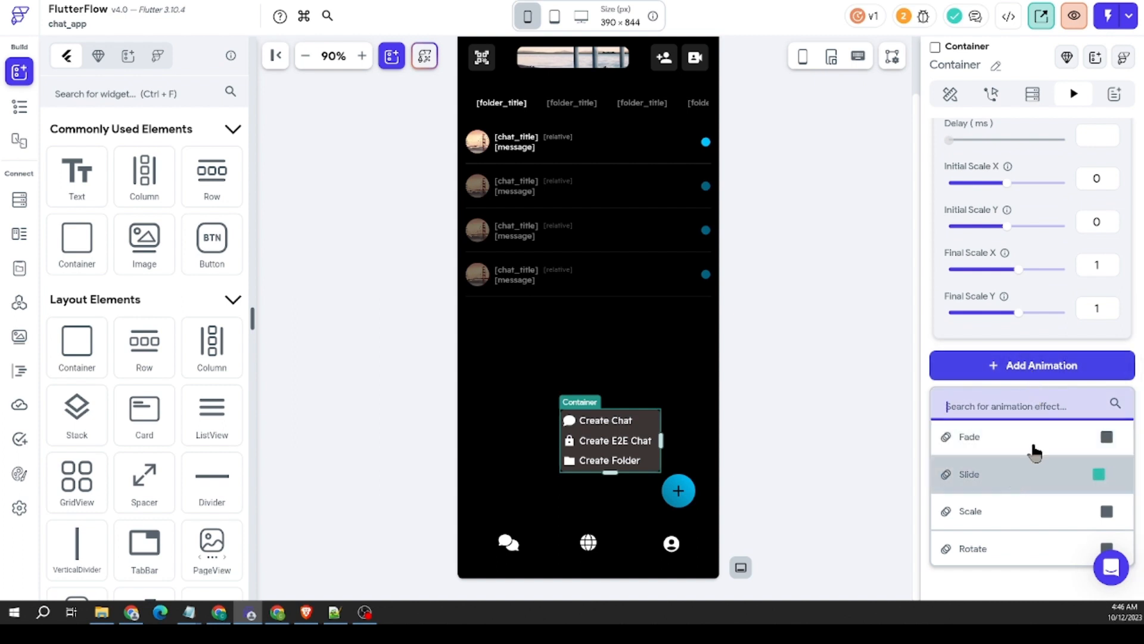
scroll(1040, 417, down, 2)
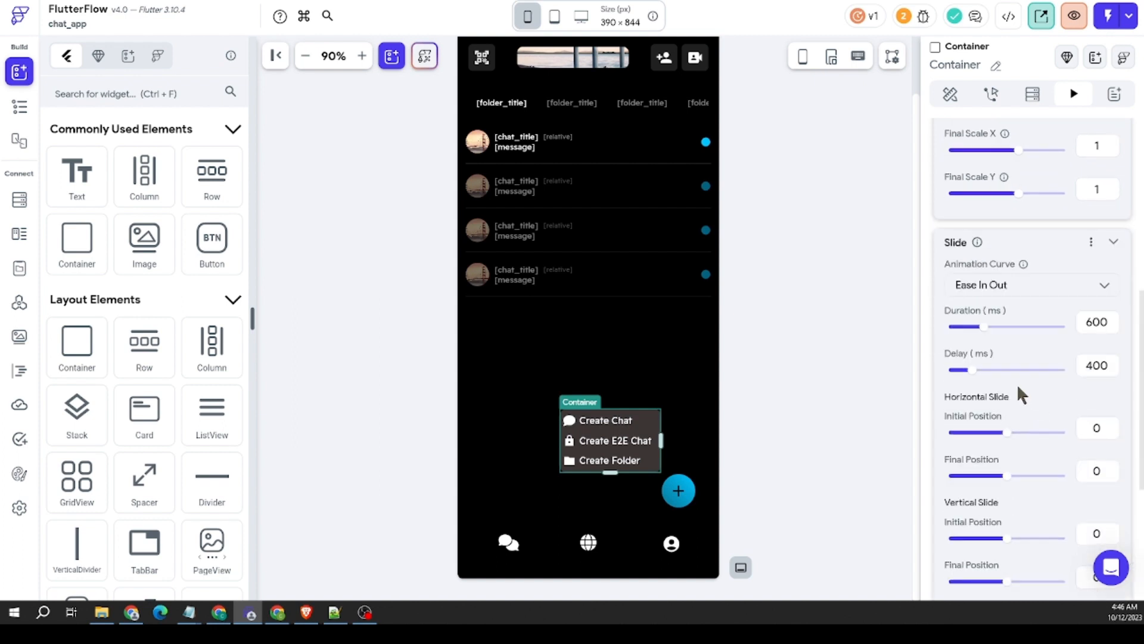
Step: Enable Apply same duration & delay and Hide Before Animating for the popup menu's animations
scroll(1086, 315, up, 7)
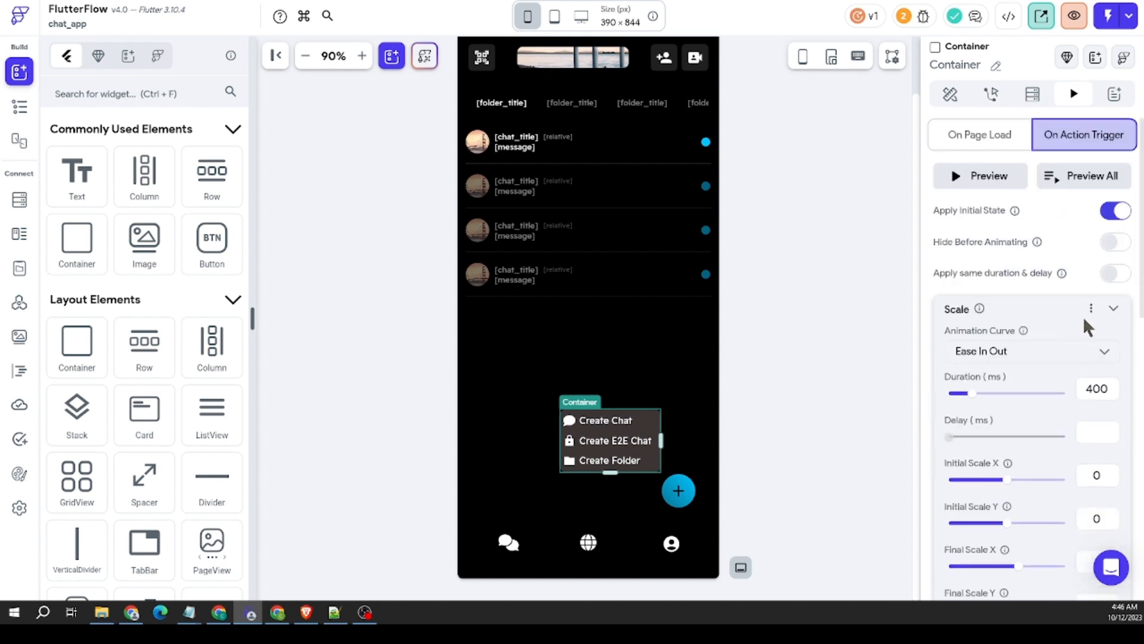
click(1112, 274)
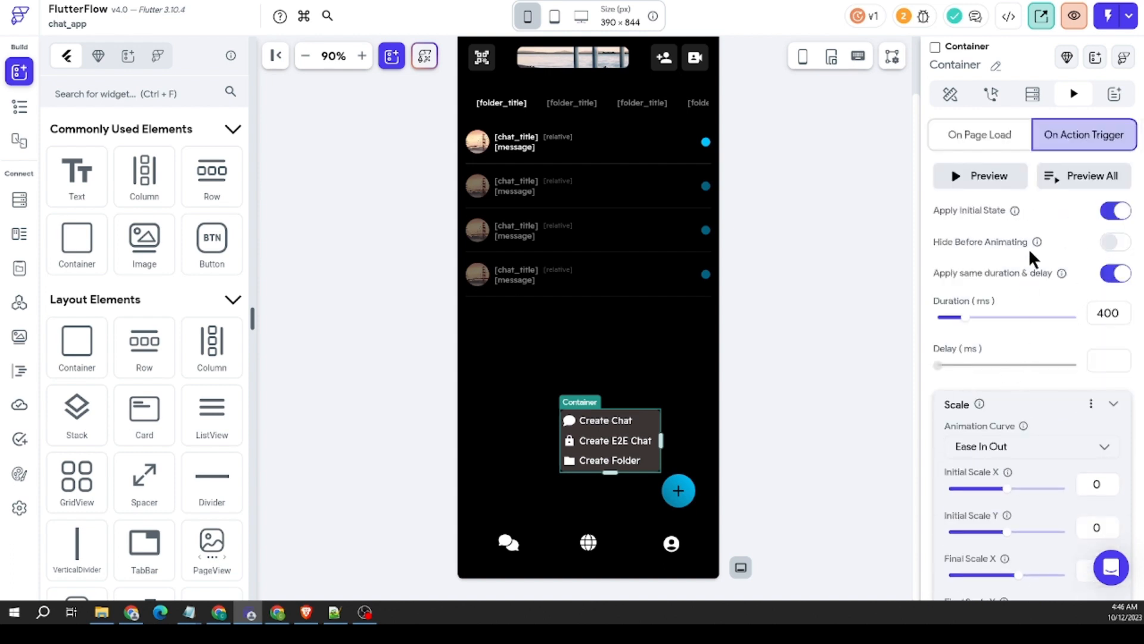
click(1114, 243)
Step: Set the Slide animation's horizontal and vertical initial positions to 25 and preview the animation
scroll(1045, 341, down, 8)
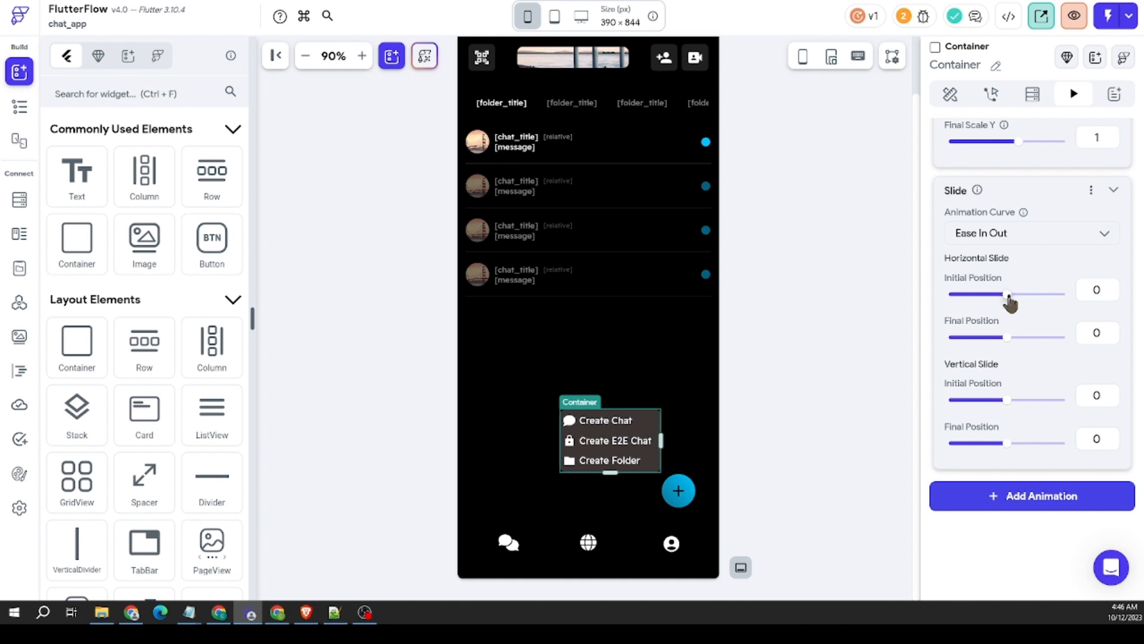
drag(1008, 295, 1023, 302)
double_click(1100, 292)
text(25)
scroll(1045, 384, down, 1)
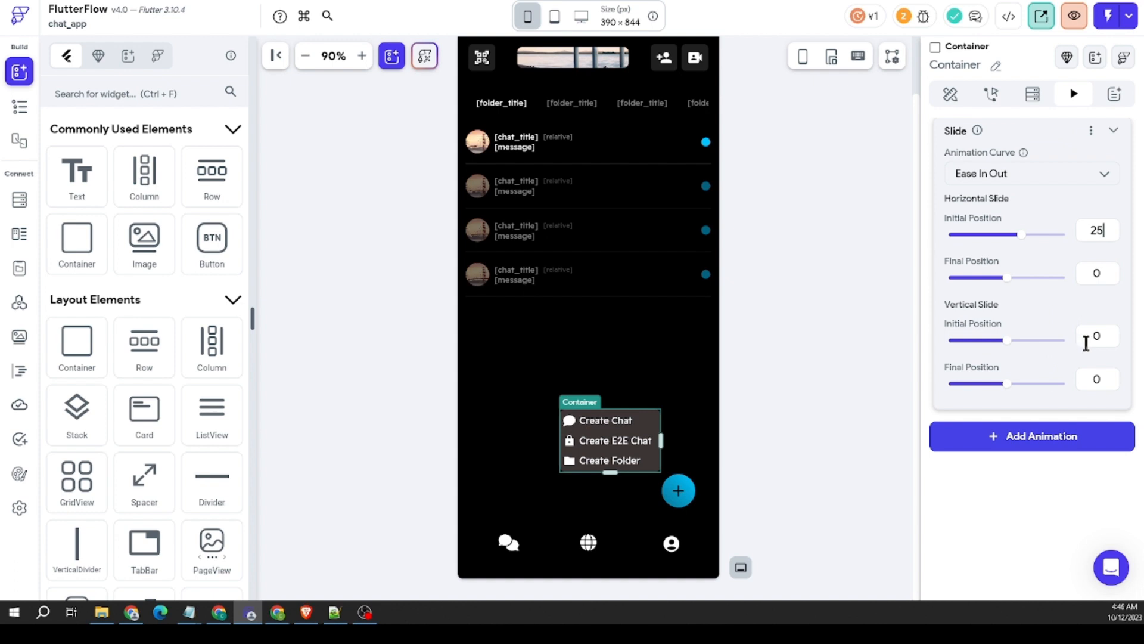
scroll(1028, 295, up, 5)
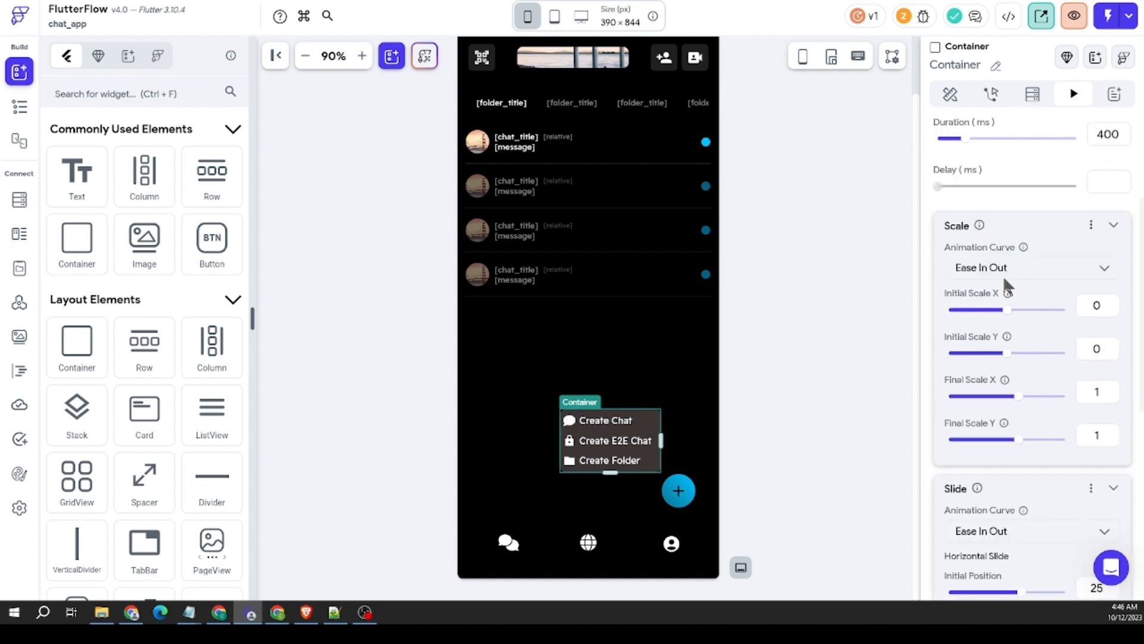
scroll(980, 186, up, 3)
click(983, 176)
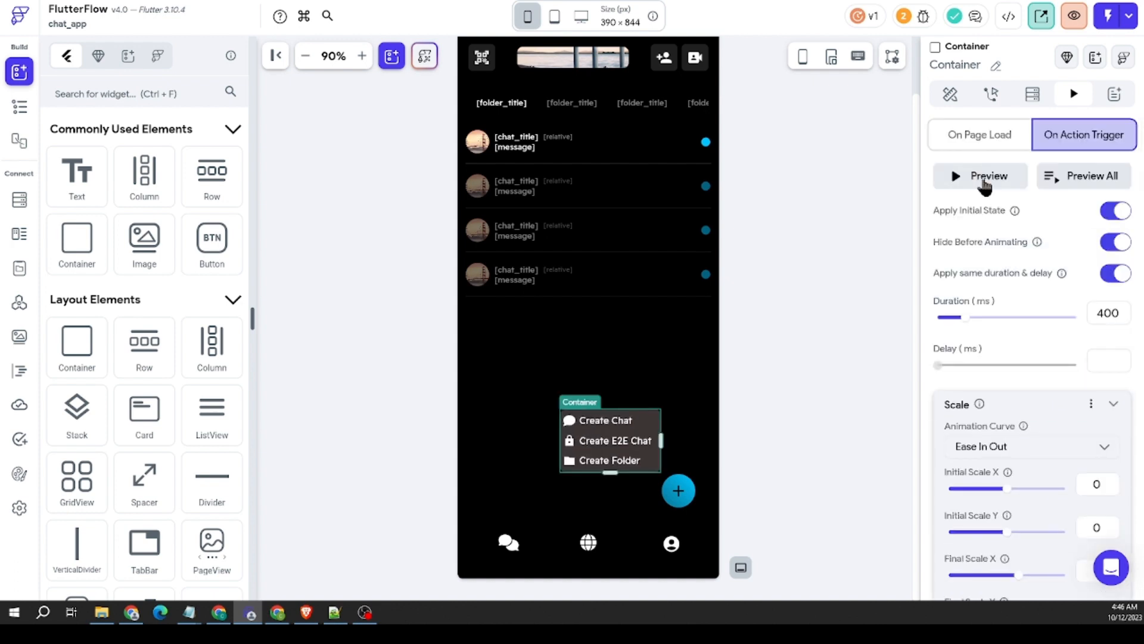
click(984, 176)
Step: Set the Slide animation's vertical initial position to 100 and preview the animation
scroll(1057, 372, down, 8)
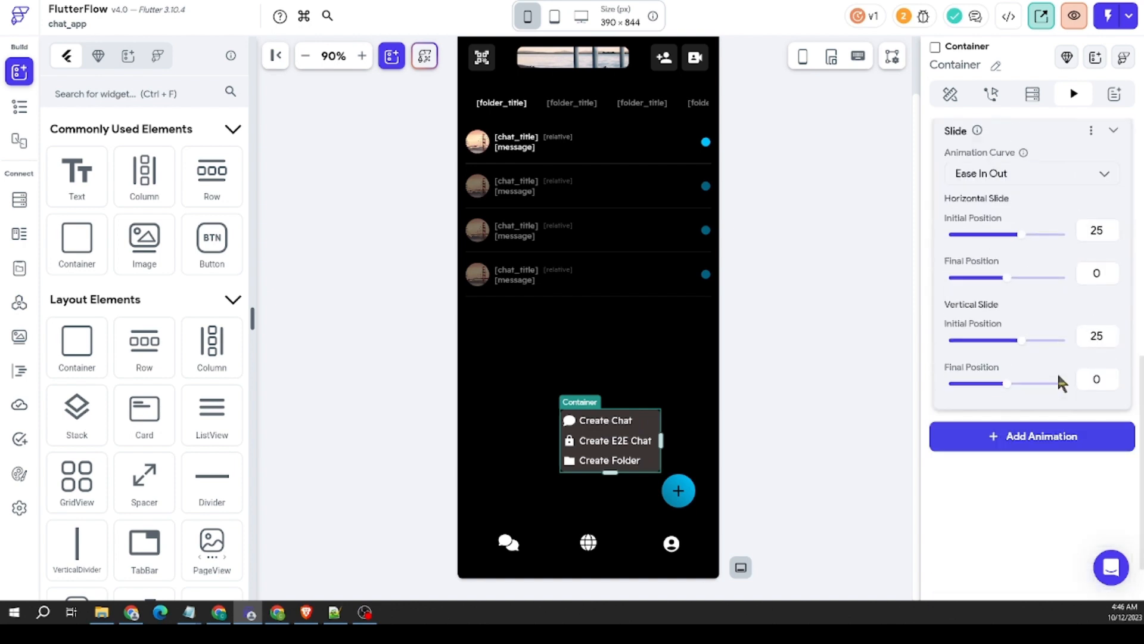
double_click(1103, 395)
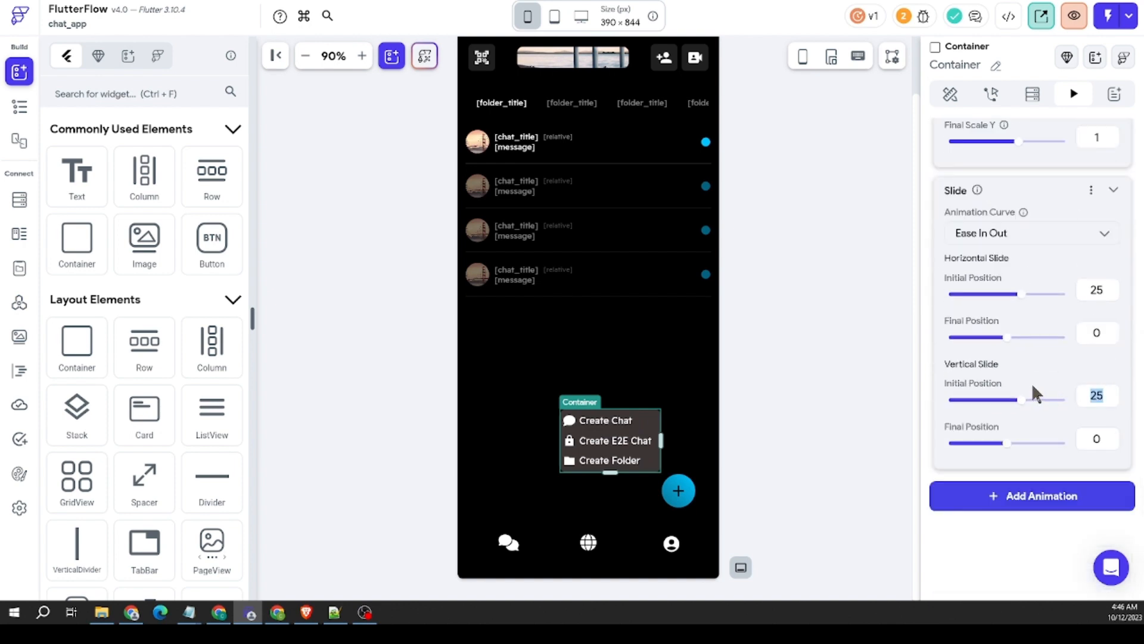
text(10)
scroll(1039, 357, up, 8)
click(995, 178)
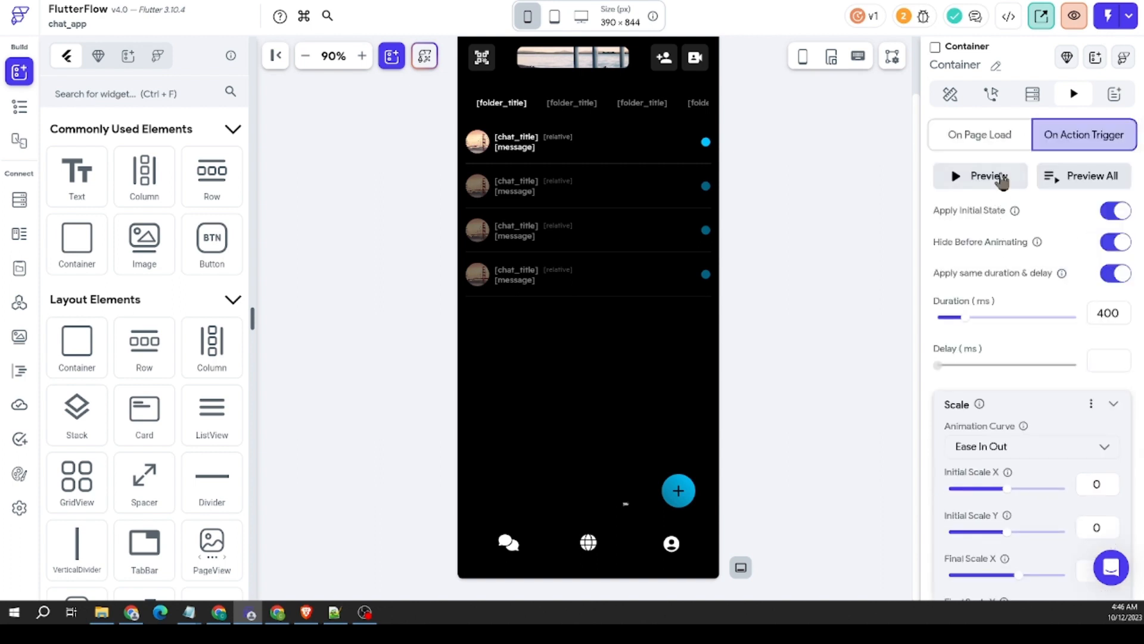
click(1003, 178)
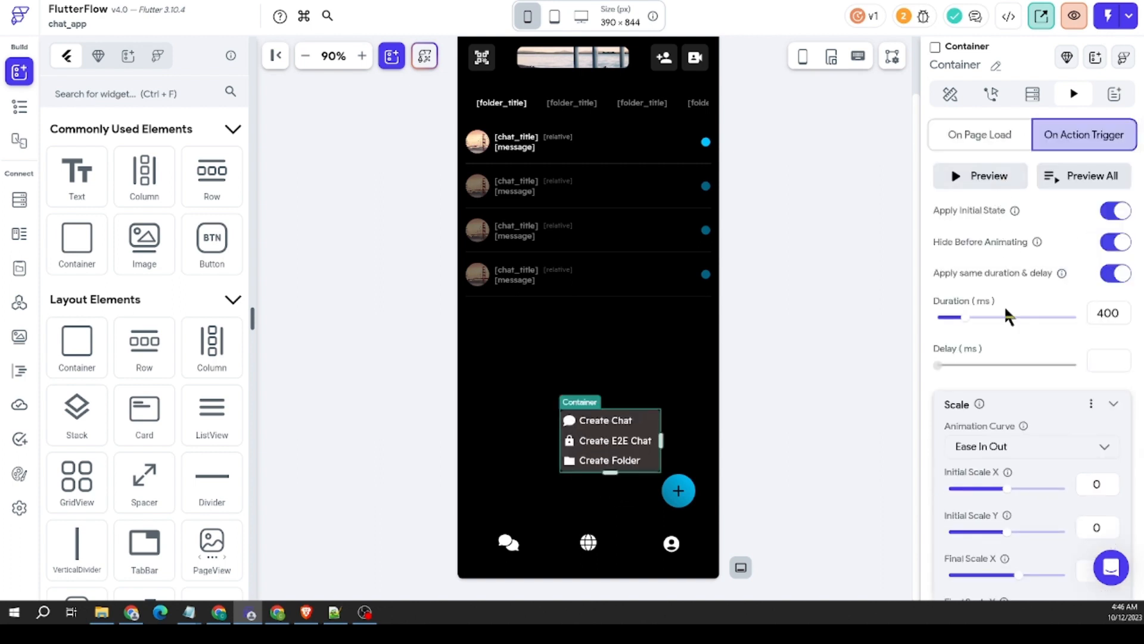
Step: Set the Slide animation's horizontal initial position to 100 and preview the animation
scroll(1007, 396, down, 3)
scroll(1074, 316, down, 3)
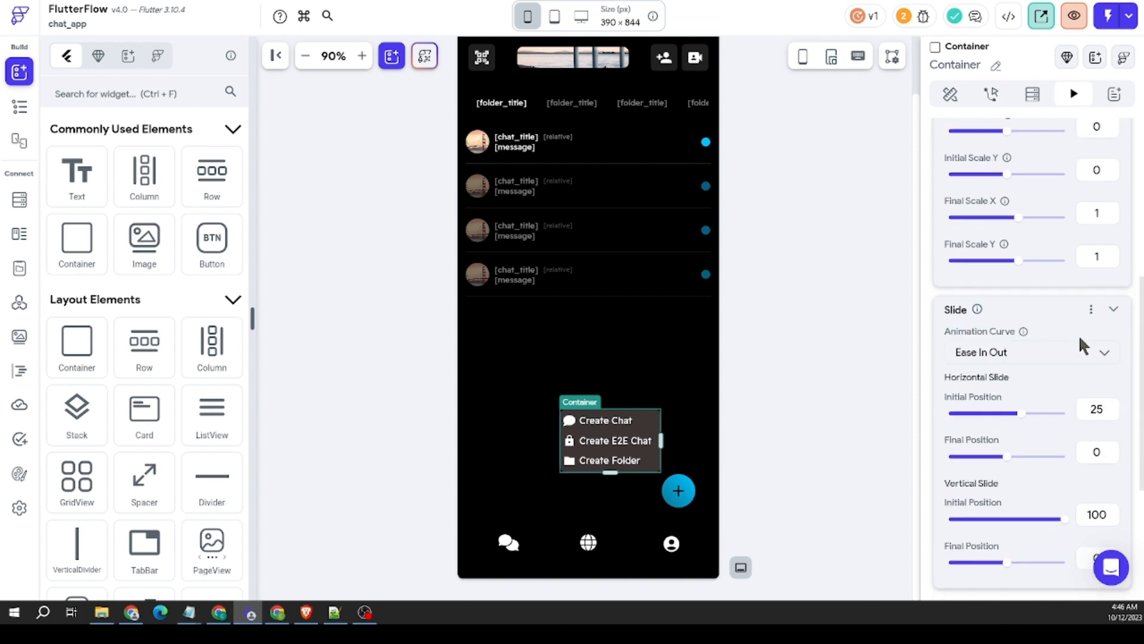
double_click(1113, 408)
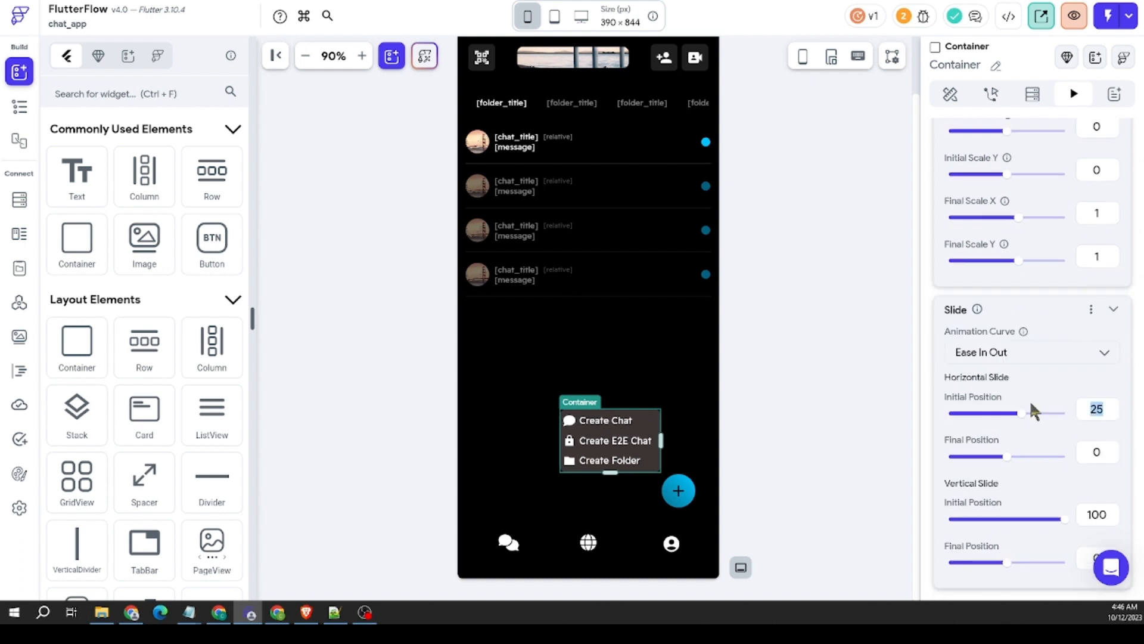
text(100)
scroll(1025, 388, up, 6)
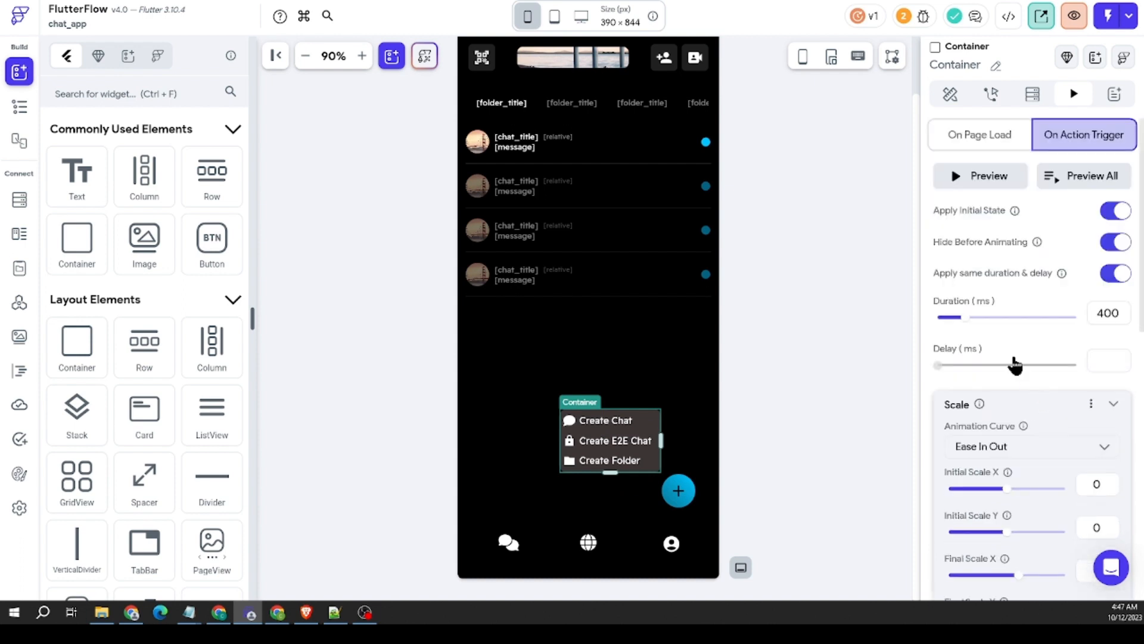
click(1016, 182)
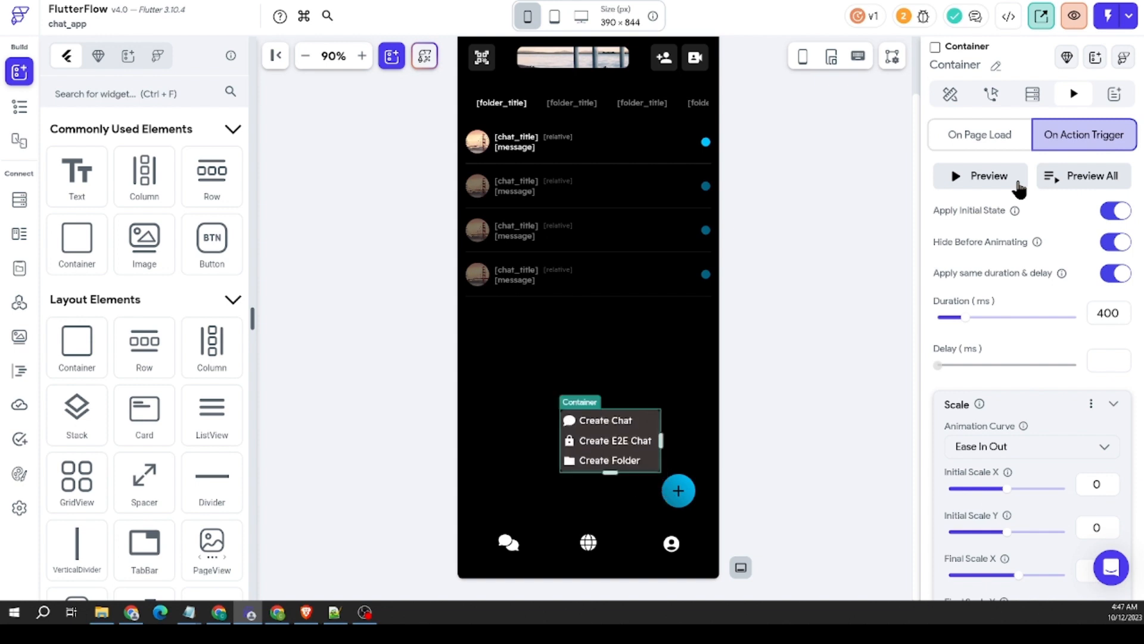
Step: Preview the popup menu's scale and slide animation a few times
click(1017, 183)
click(1018, 185)
click(1017, 184)
Step: Set the Slide animation's horizontal initial position to 80, match the vertical initial position to it, and preview the animation
scroll(1041, 364, down, 7)
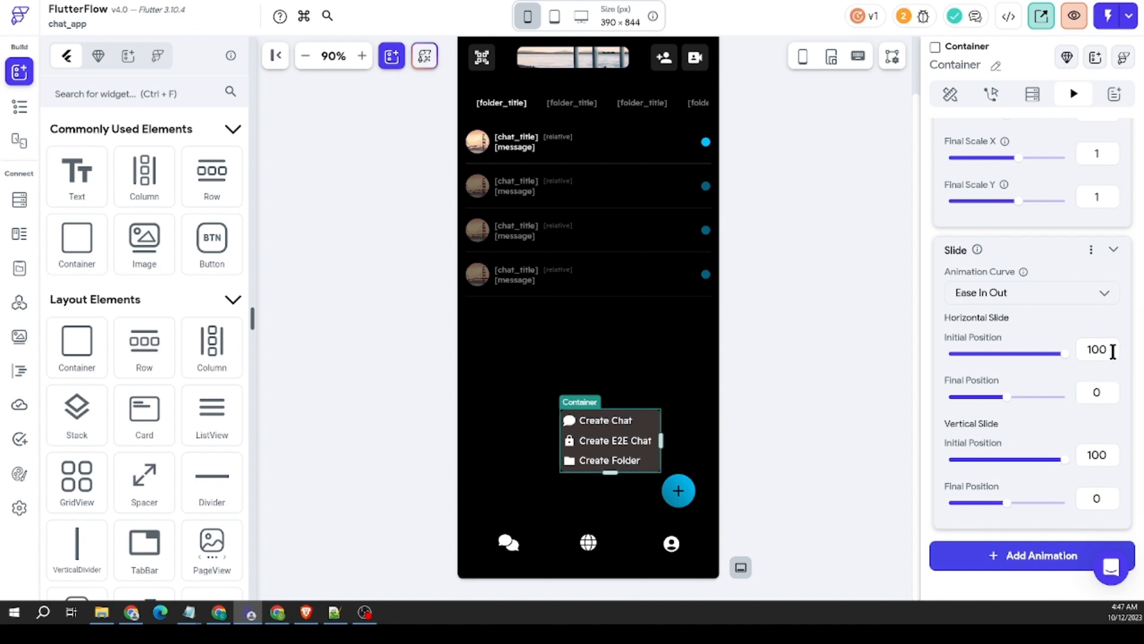
drag(1112, 352, 1085, 344)
text(80)
scroll(1060, 417, down, 1)
drag(1108, 396, 1020, 395)
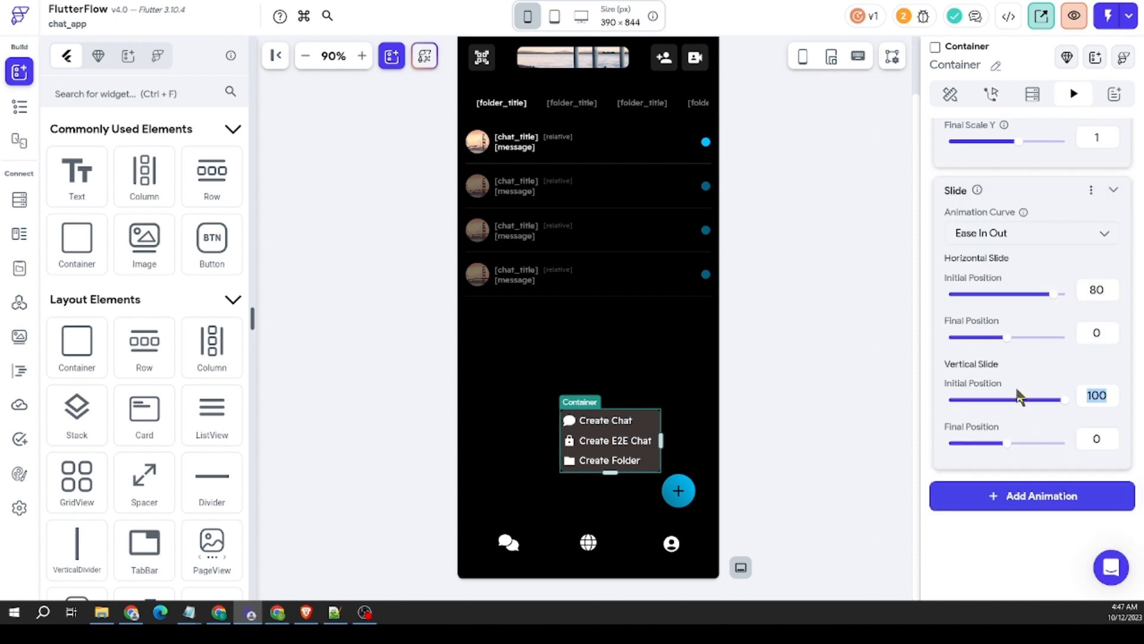
text(0)
scroll(1046, 349, up, 8)
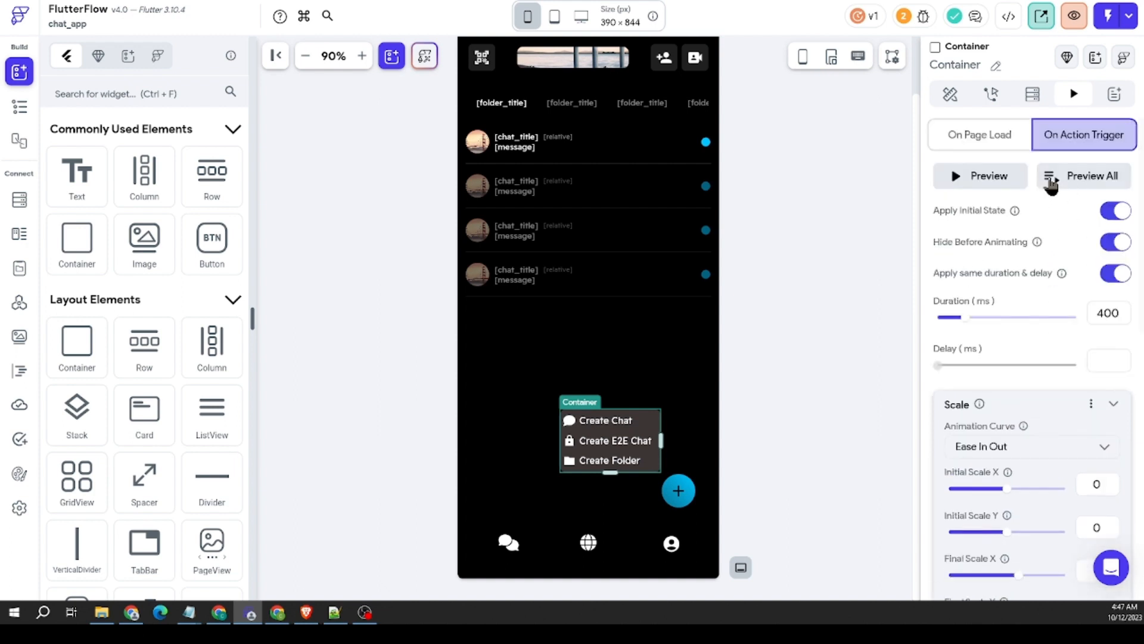
click(989, 182)
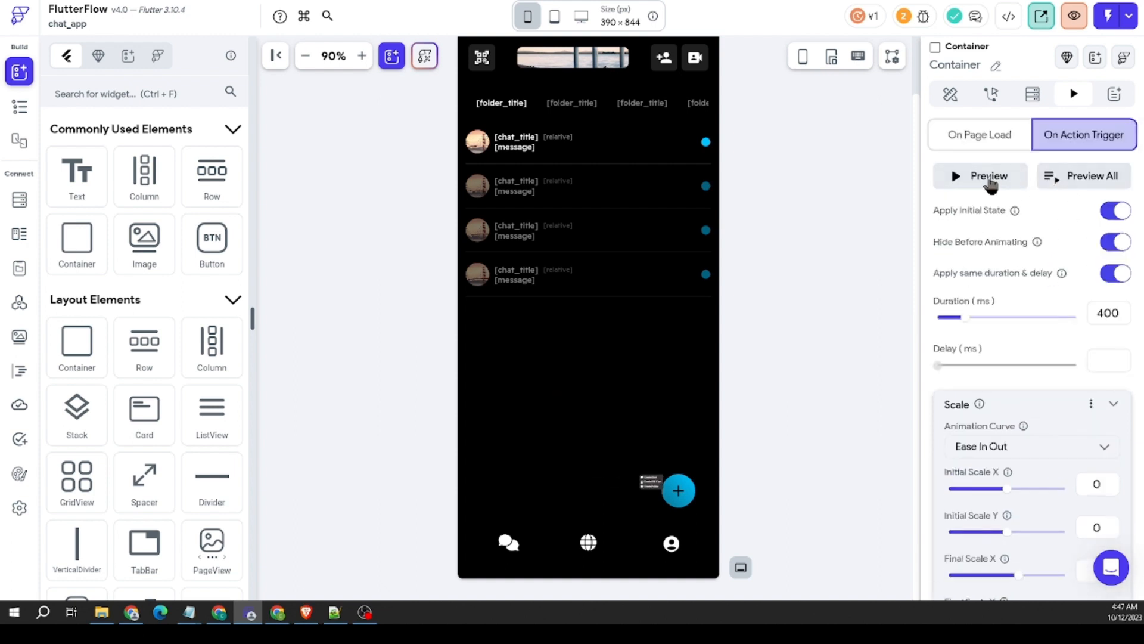
click(989, 179)
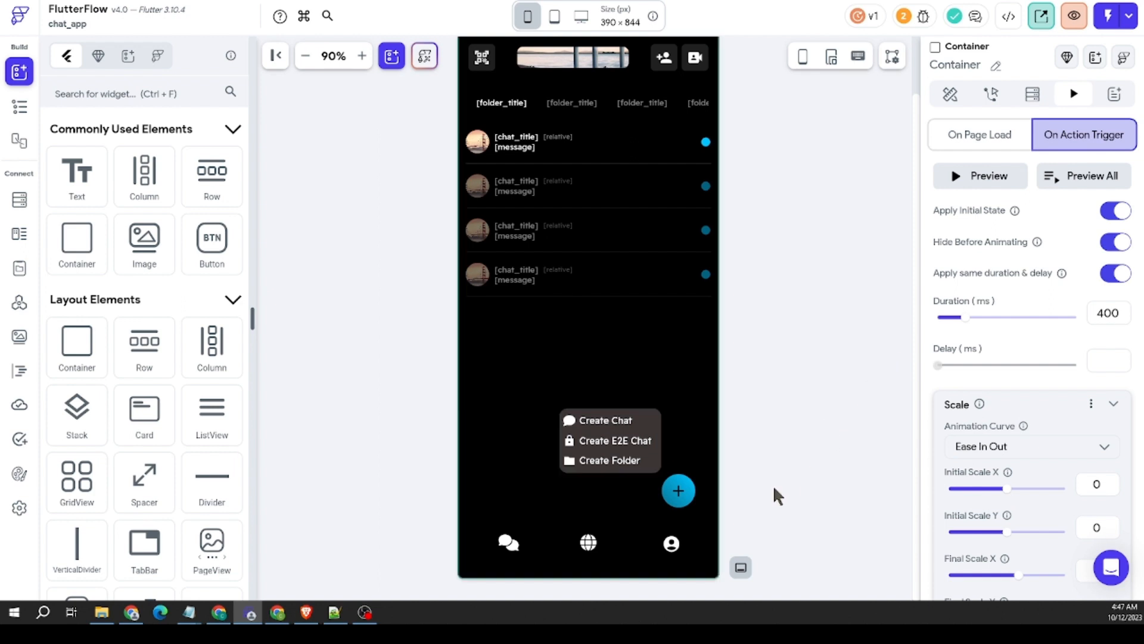
Step: Add a Rotate animation on action trigger to the plus icon with final turns of .25, and preview it
click(679, 493)
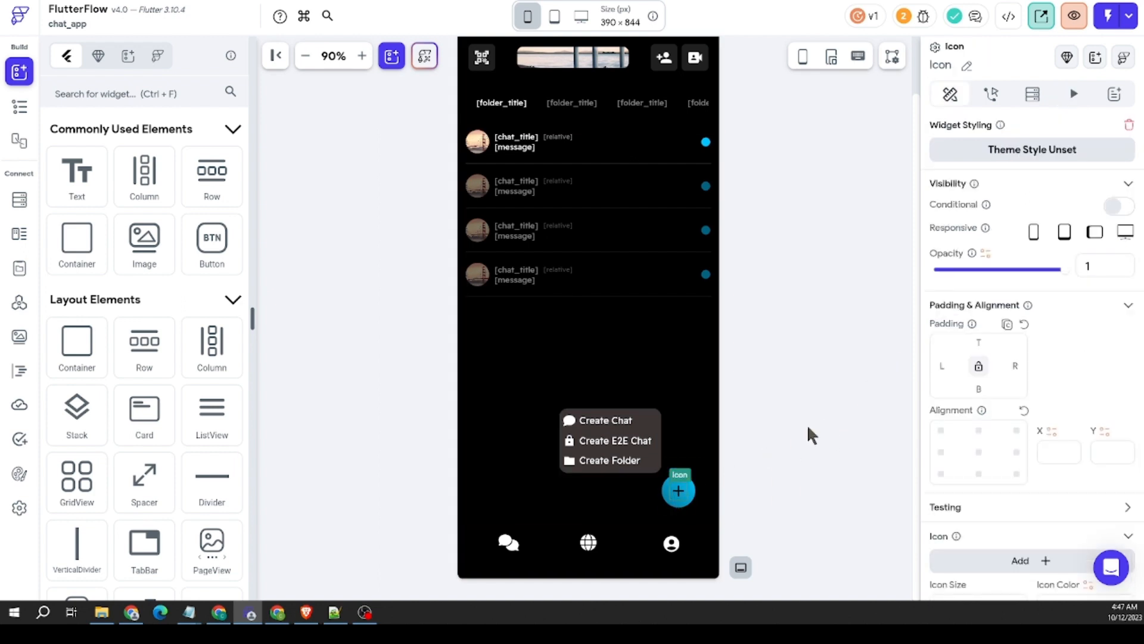
click(1073, 94)
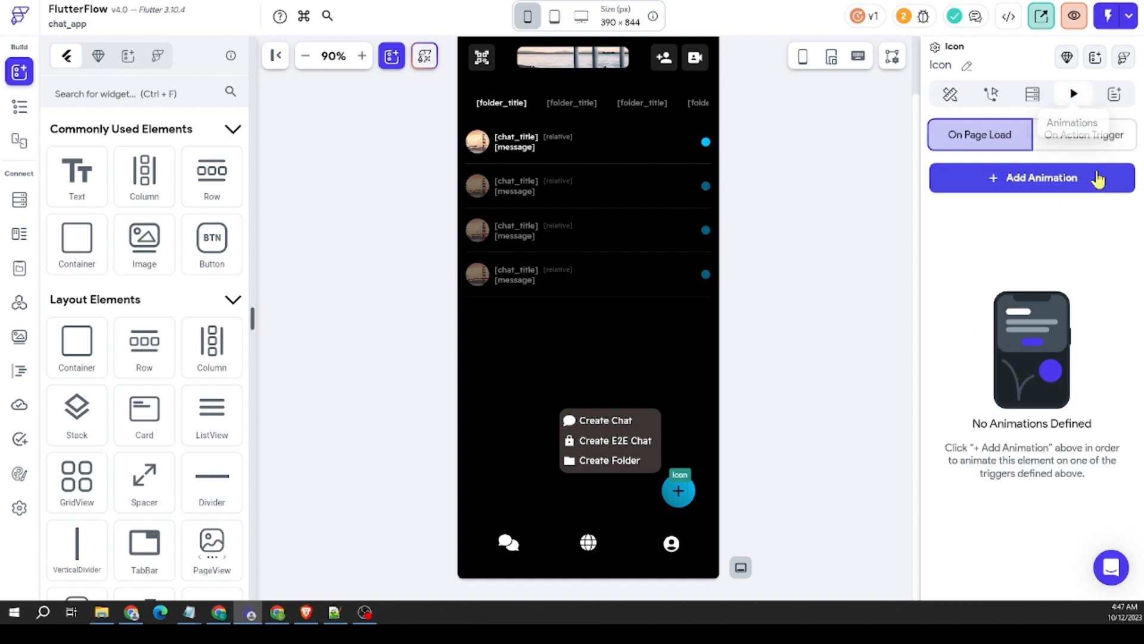
click(1080, 136)
click(1033, 182)
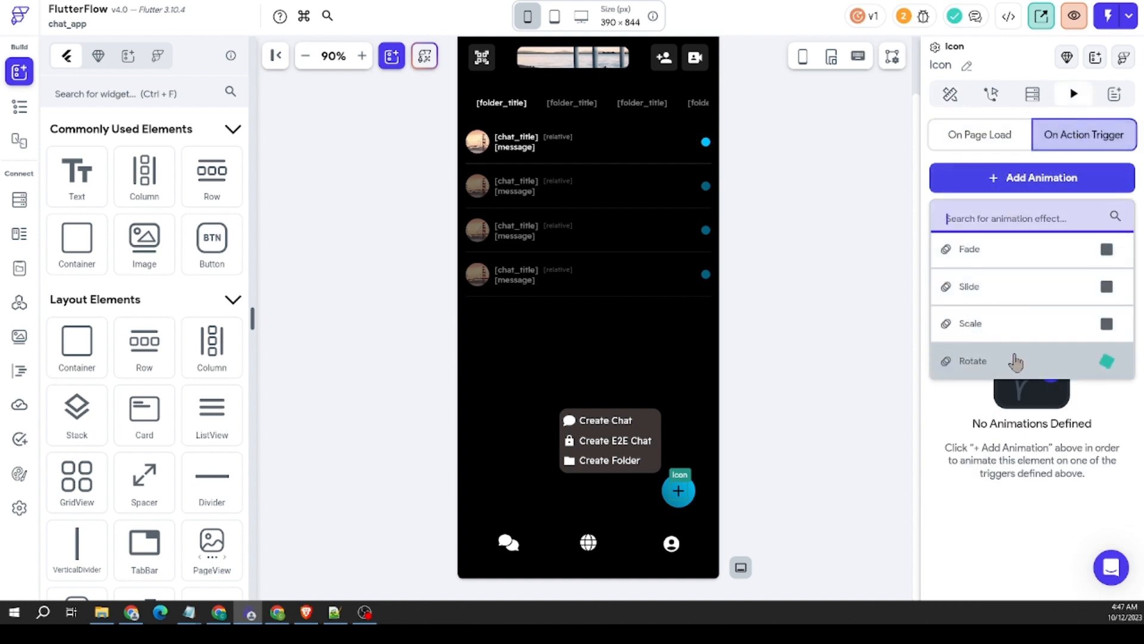
click(1037, 361)
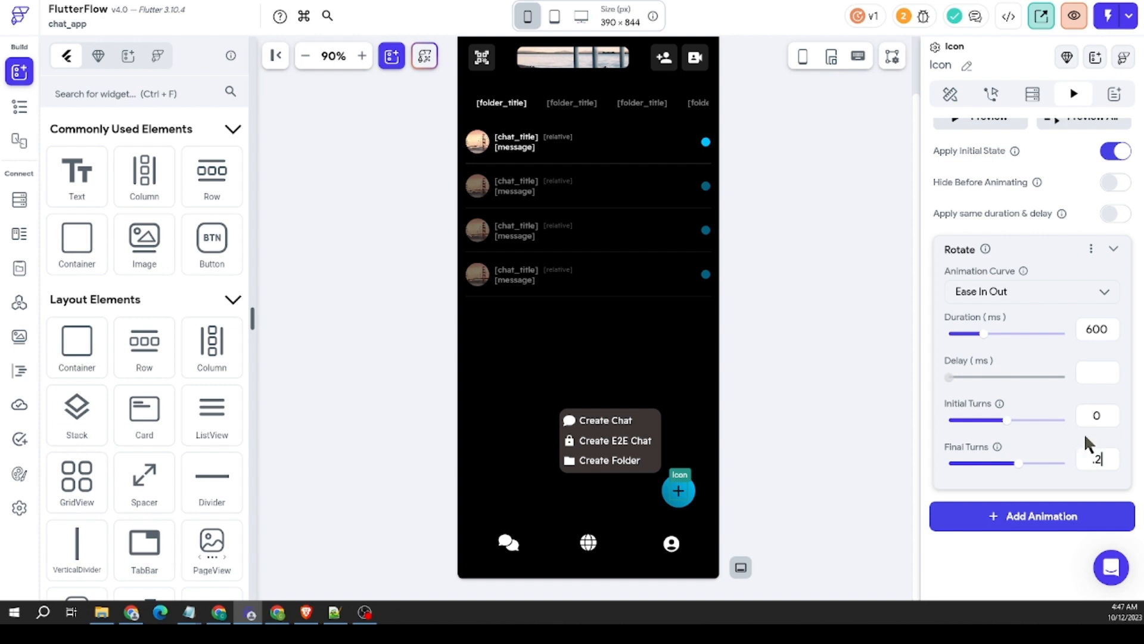
text(25)
scroll(1084, 380, up, 1)
click(979, 177)
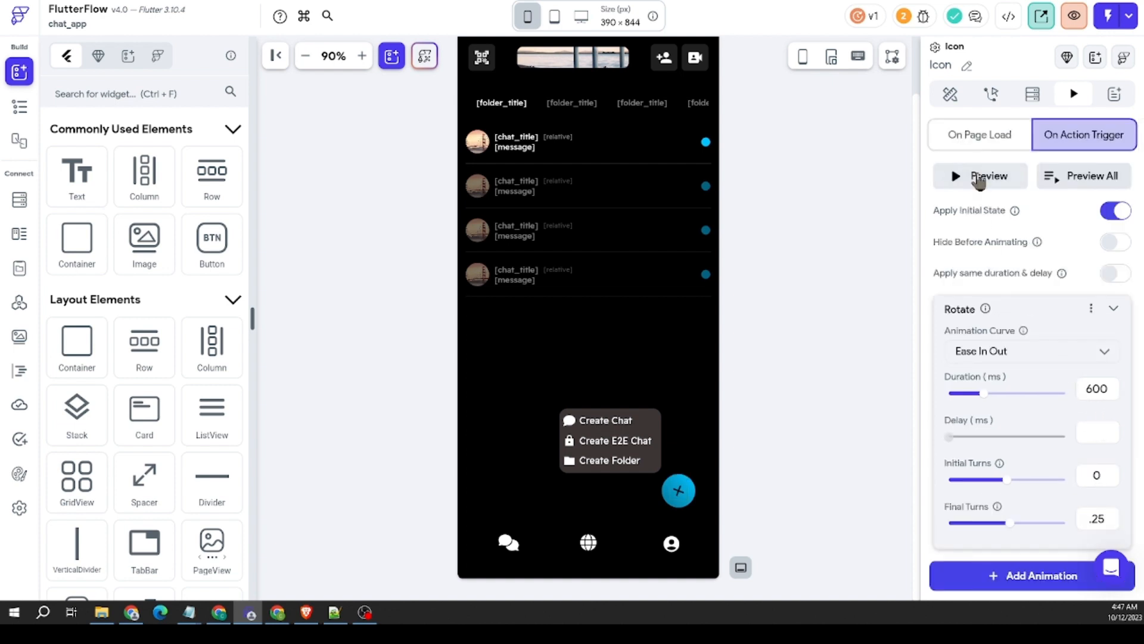
Step: Set the plus icon's Rotate final turns to .15 and preview the rotation
scroll(1070, 400, down, 3)
scroll(1072, 382, down, 1)
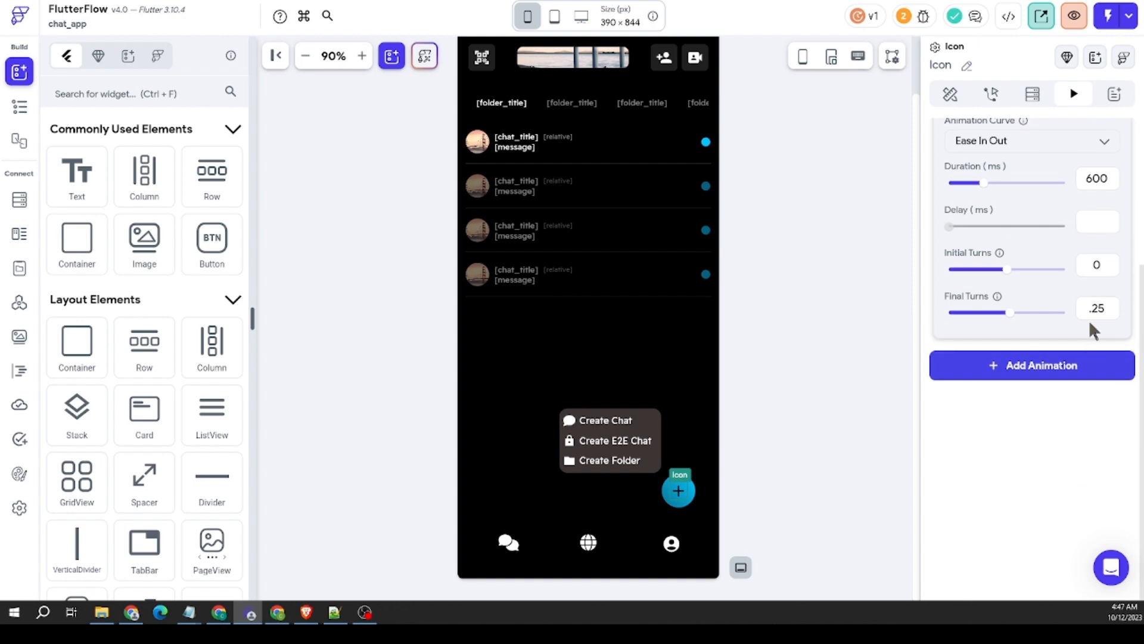
drag(1103, 308, 1049, 313)
text(.)
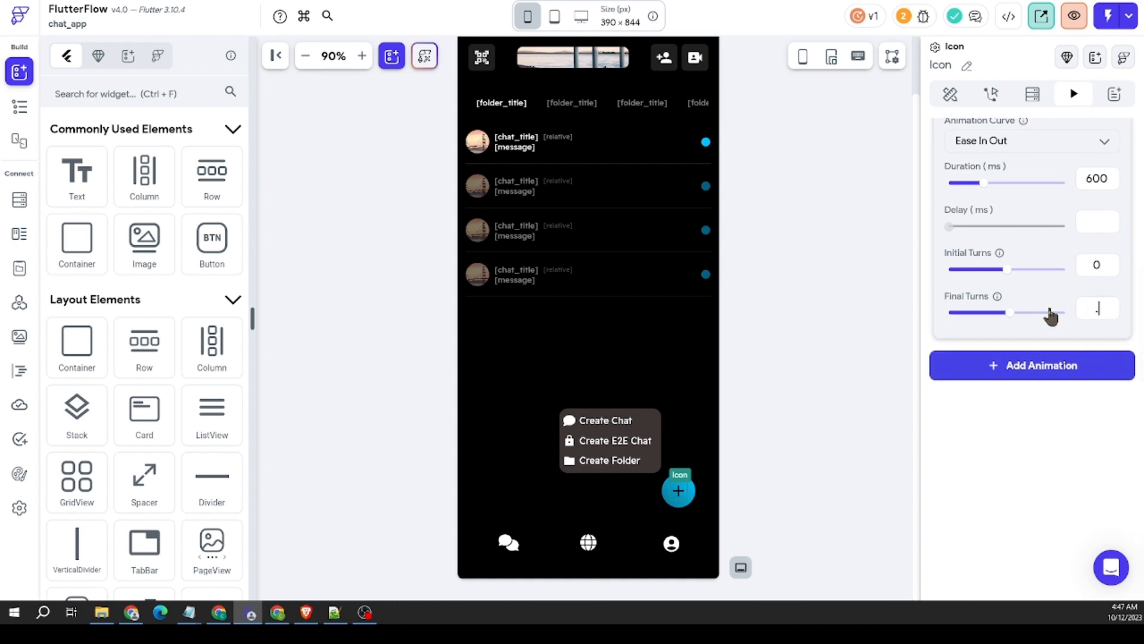
scroll(1013, 280, up, 4)
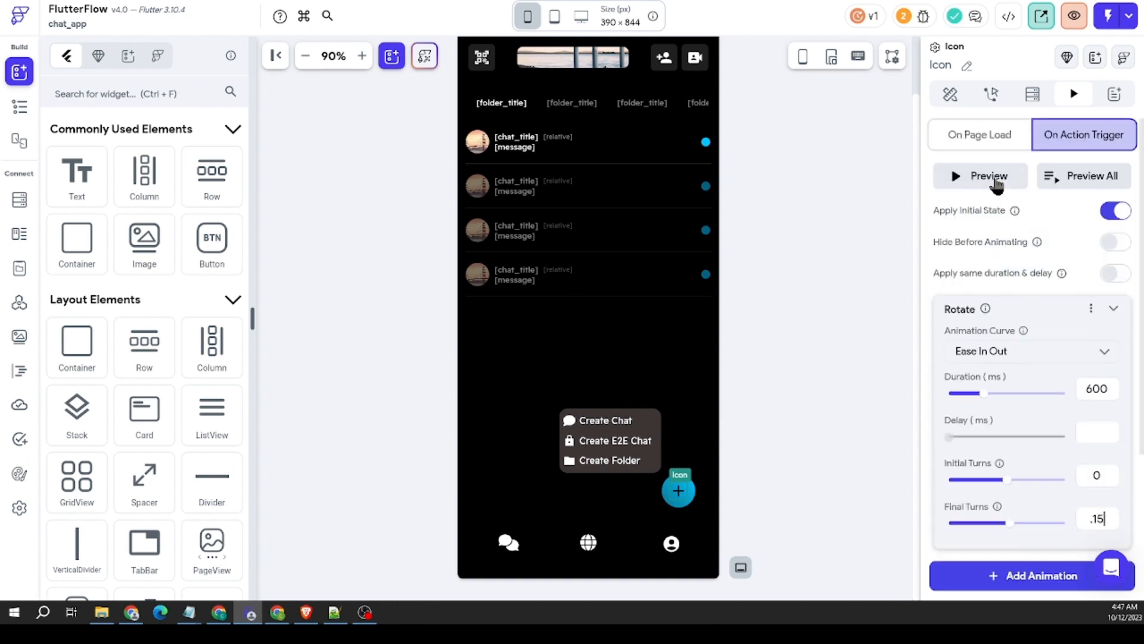
click(994, 179)
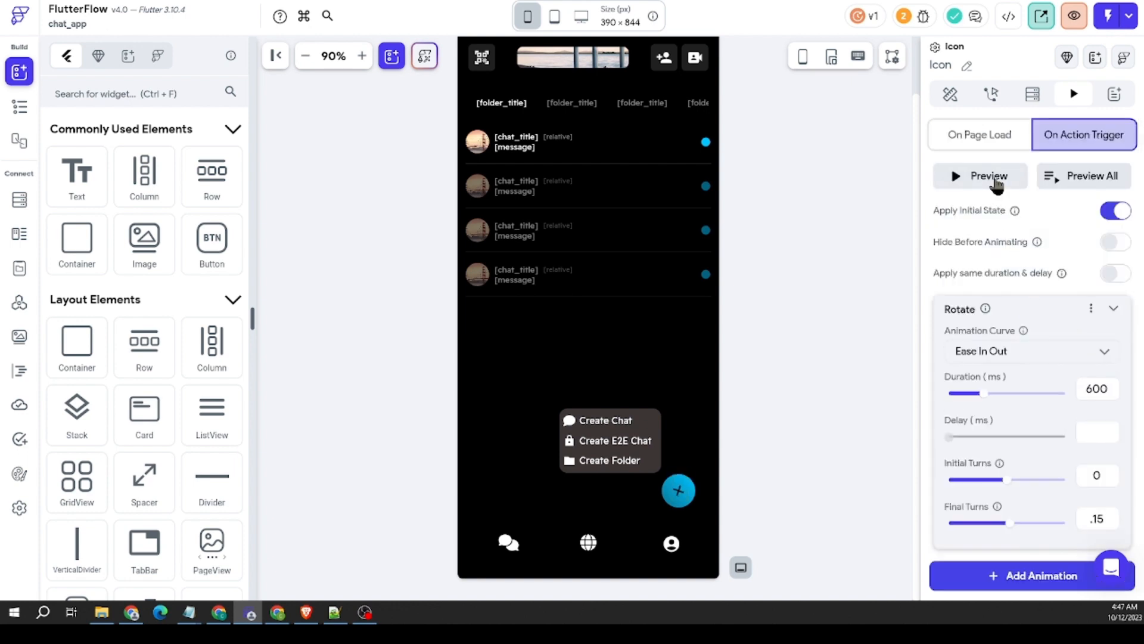
Step: Set the plus icon's Rotate final turns to .13 and preview the rotation
scroll(1064, 344, down, 2)
drag(1111, 461, 1098, 459)
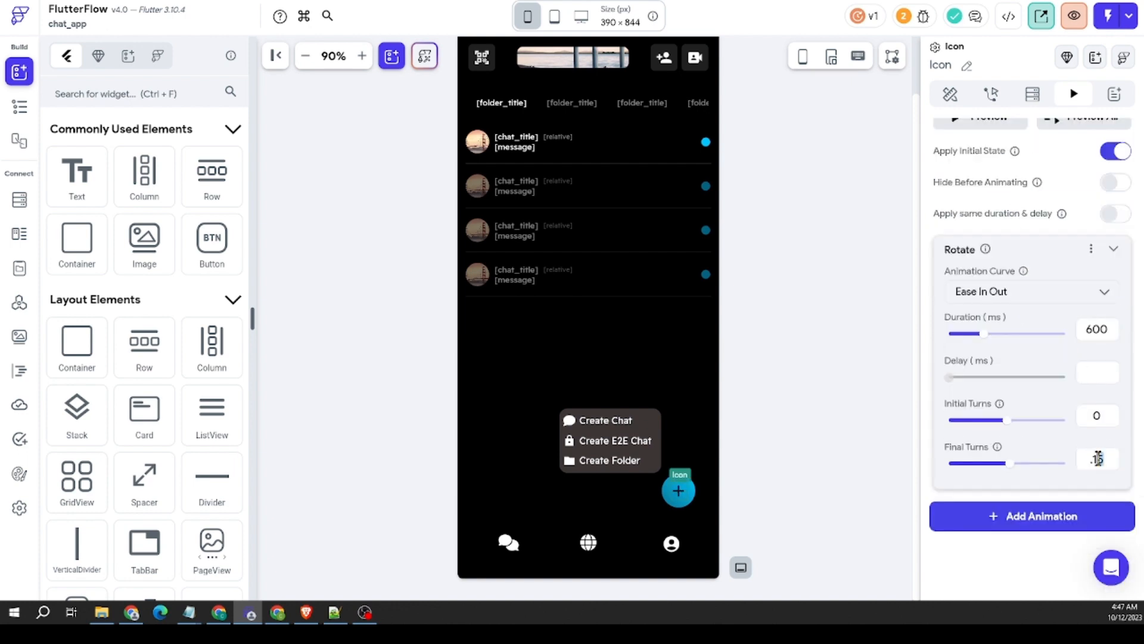
text(3)
scroll(1003, 286, up, 2)
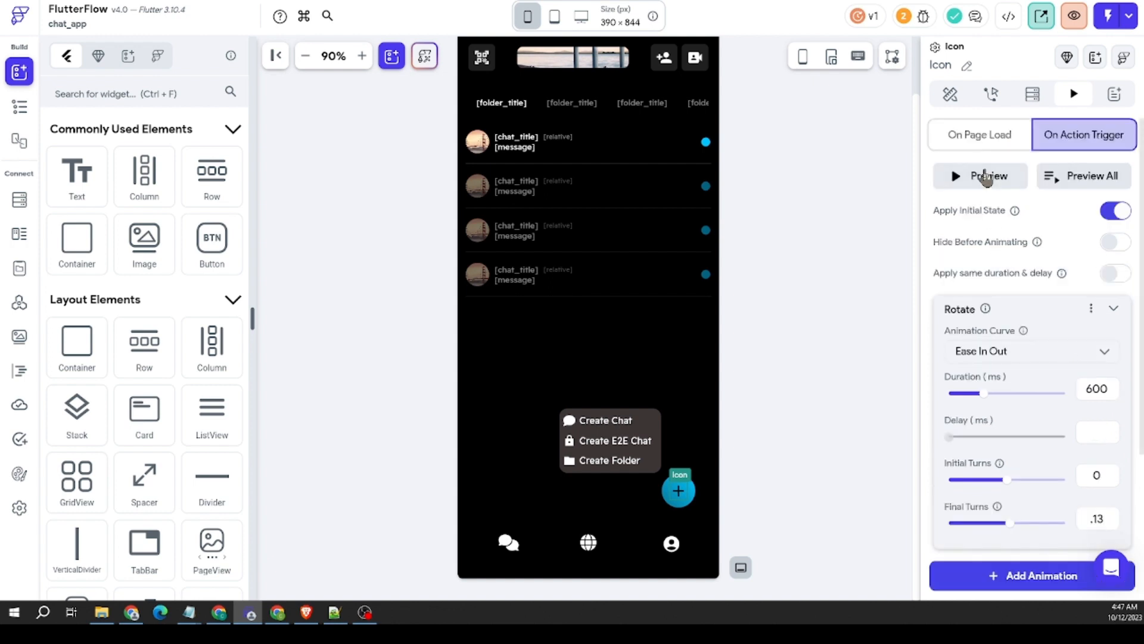
click(986, 176)
click(986, 177)
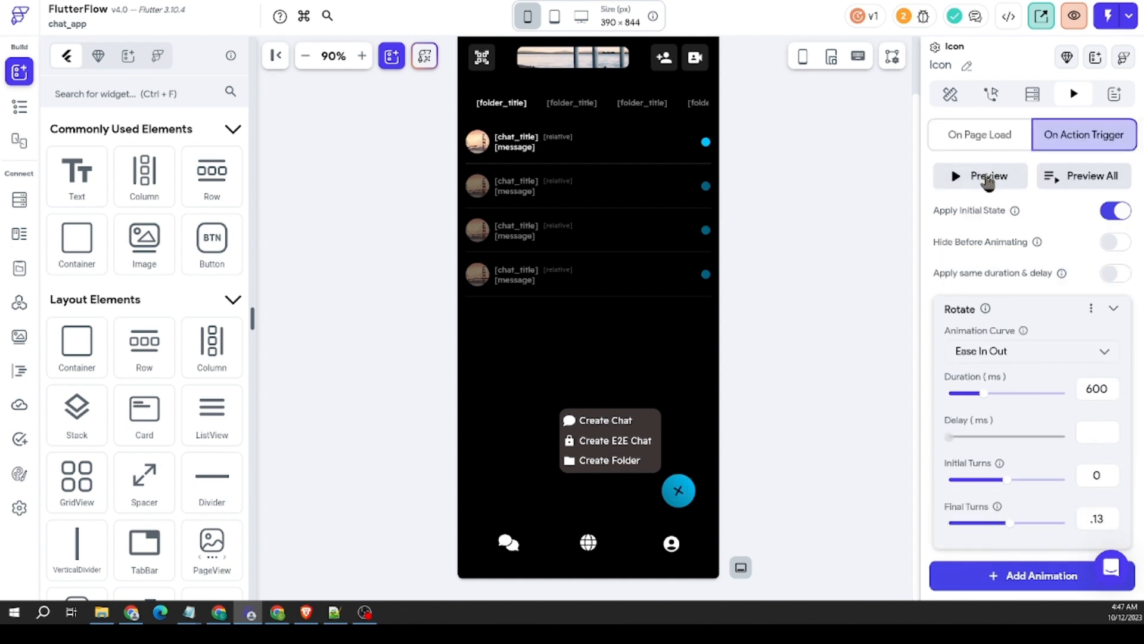
Step: Preview all of the page's action-triggered animations together
click(1085, 177)
click(1086, 176)
scroll(1031, 357, down, 4)
scroll(1039, 367, up, 4)
click(1086, 187)
text(3)
click(1095, 181)
click(735, 493)
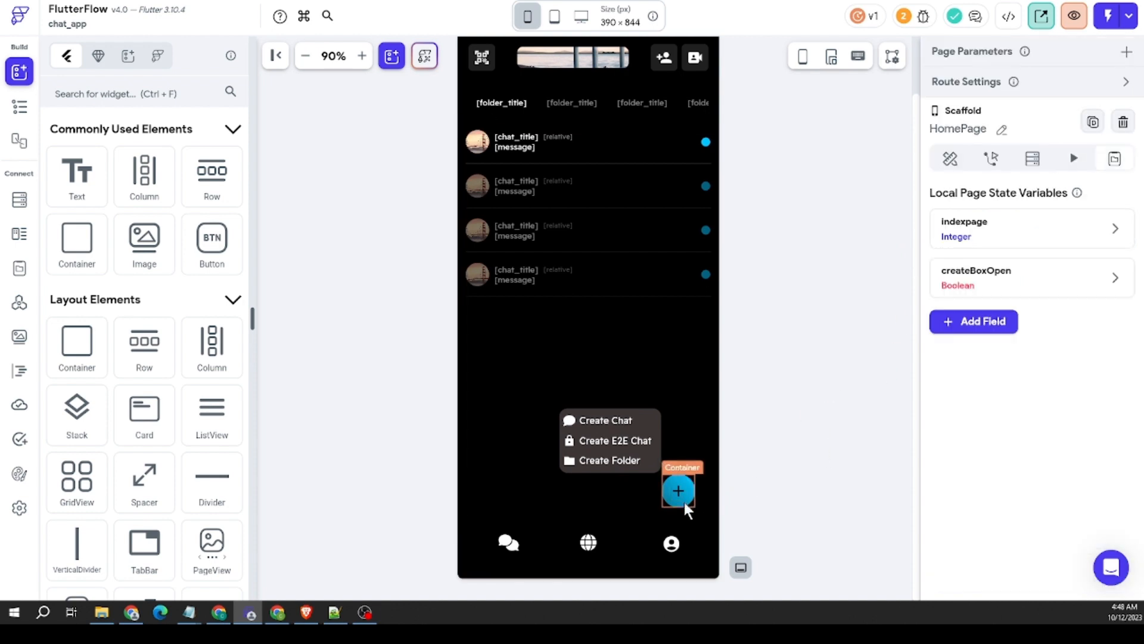
Step: Add a non-blocking Widget Animation action that starts Container1's animation after the page state update in the plus button's FALSE branch
click(684, 501)
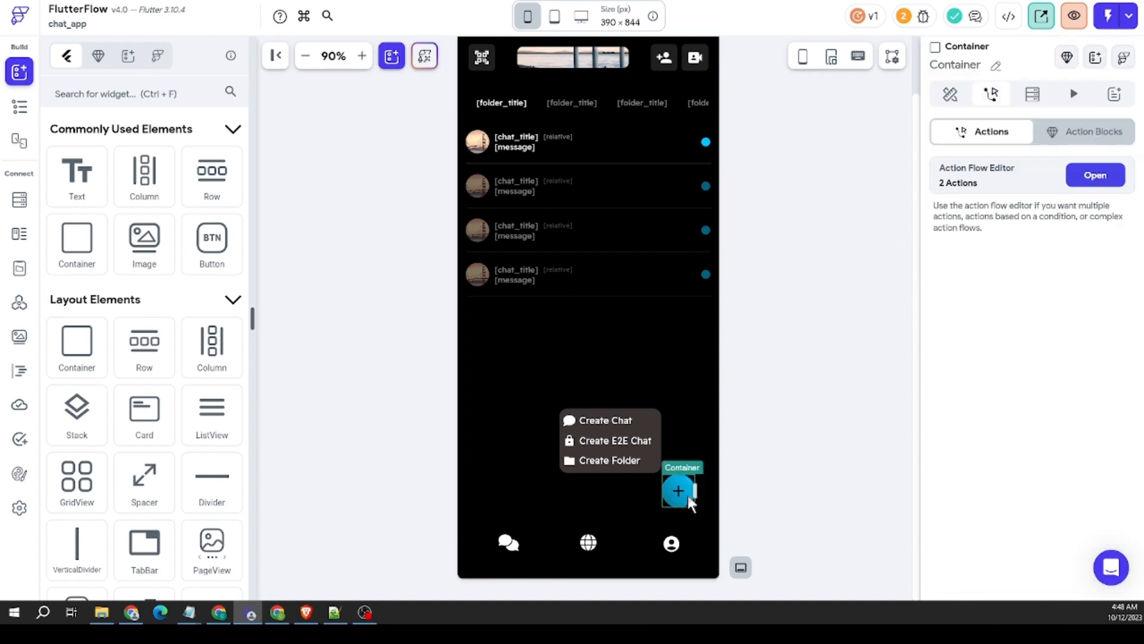
click(1092, 182)
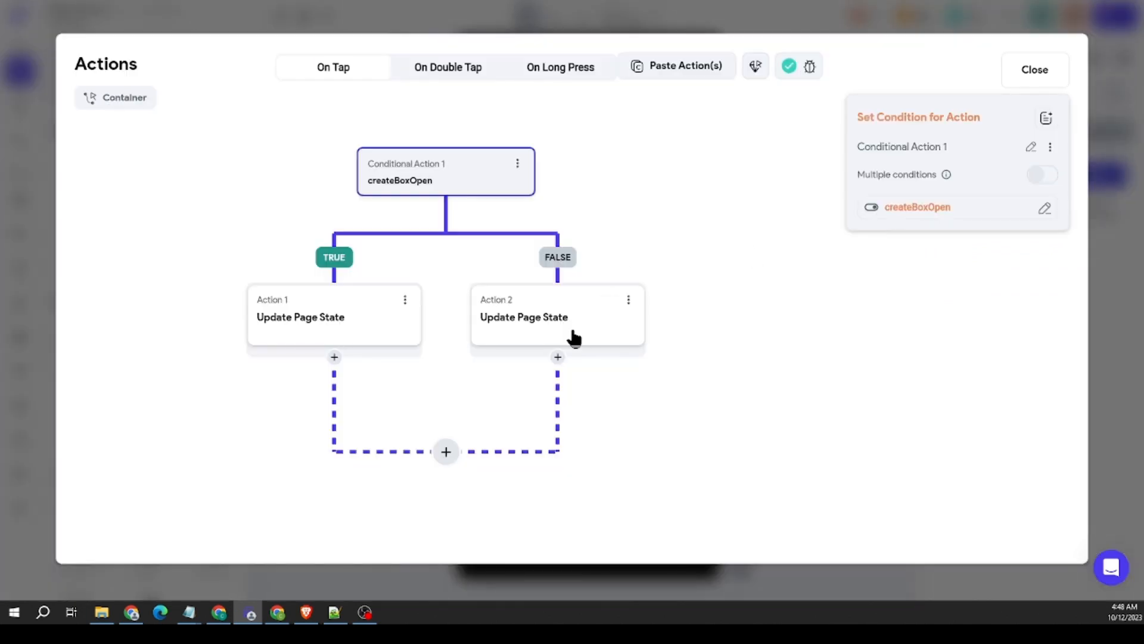
click(549, 328)
click(558, 358)
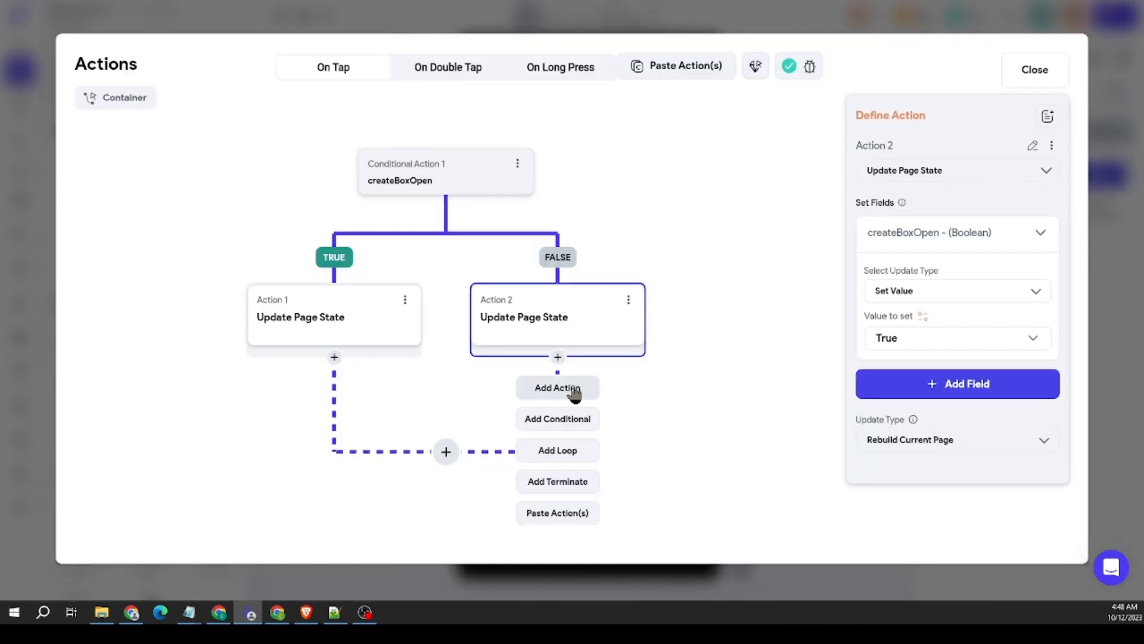
click(570, 390)
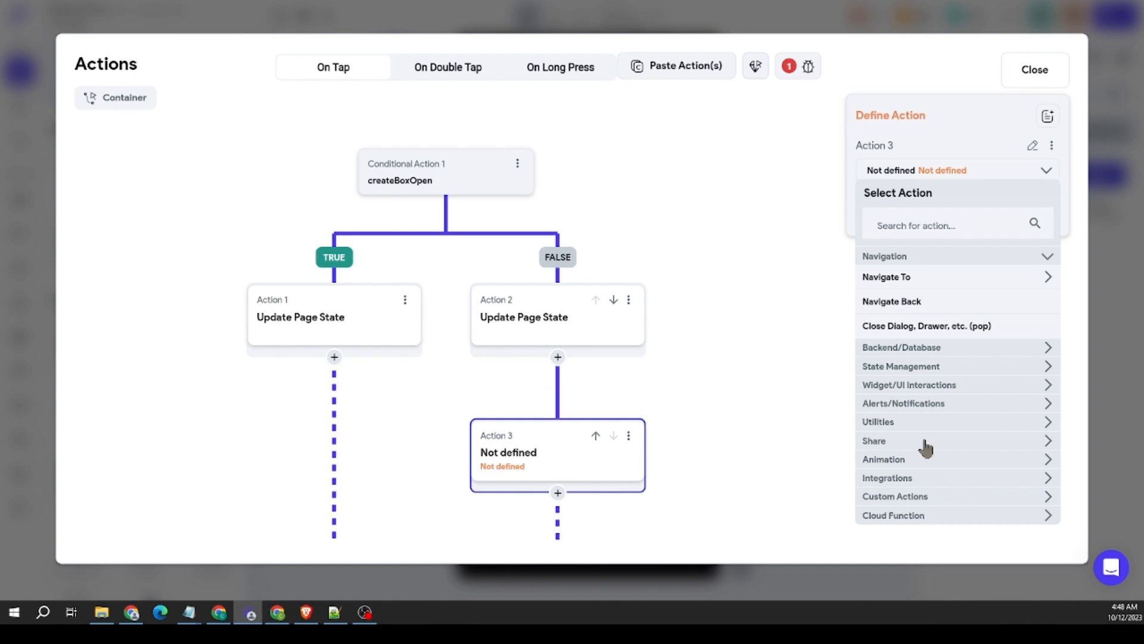
click(912, 460)
scroll(900, 459, down, 1)
click(905, 427)
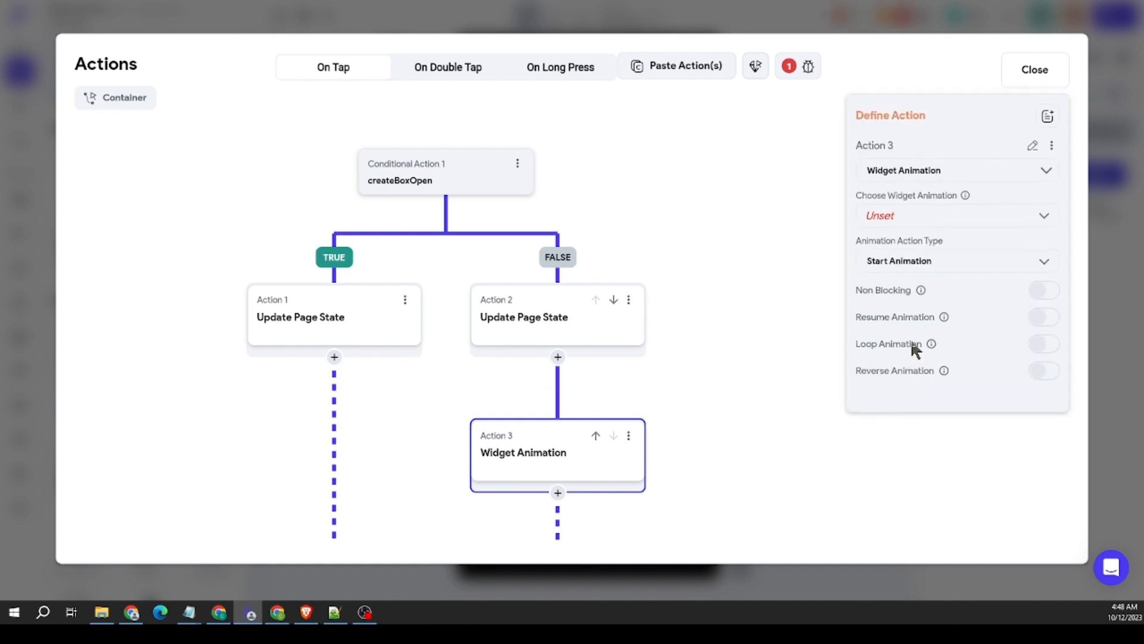
click(913, 228)
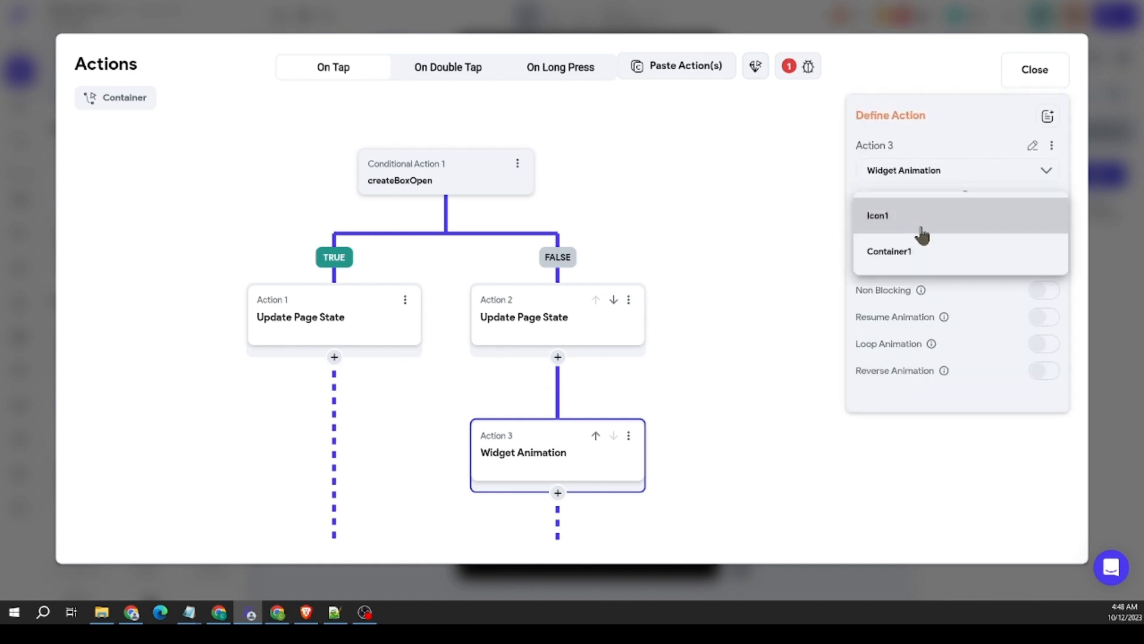
click(913, 254)
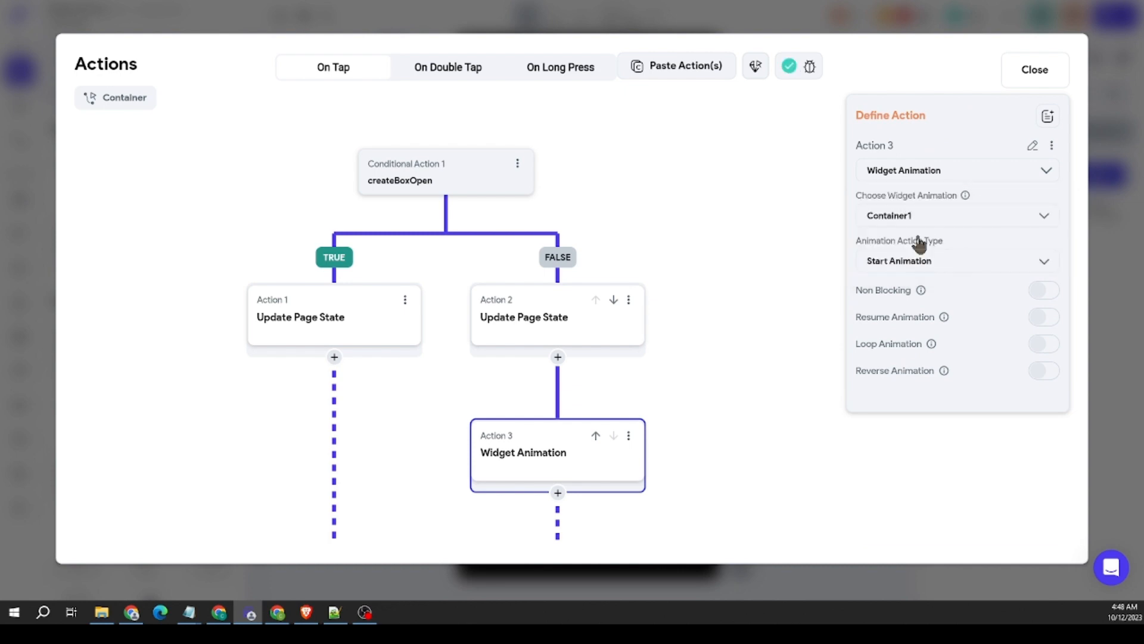
click(1042, 292)
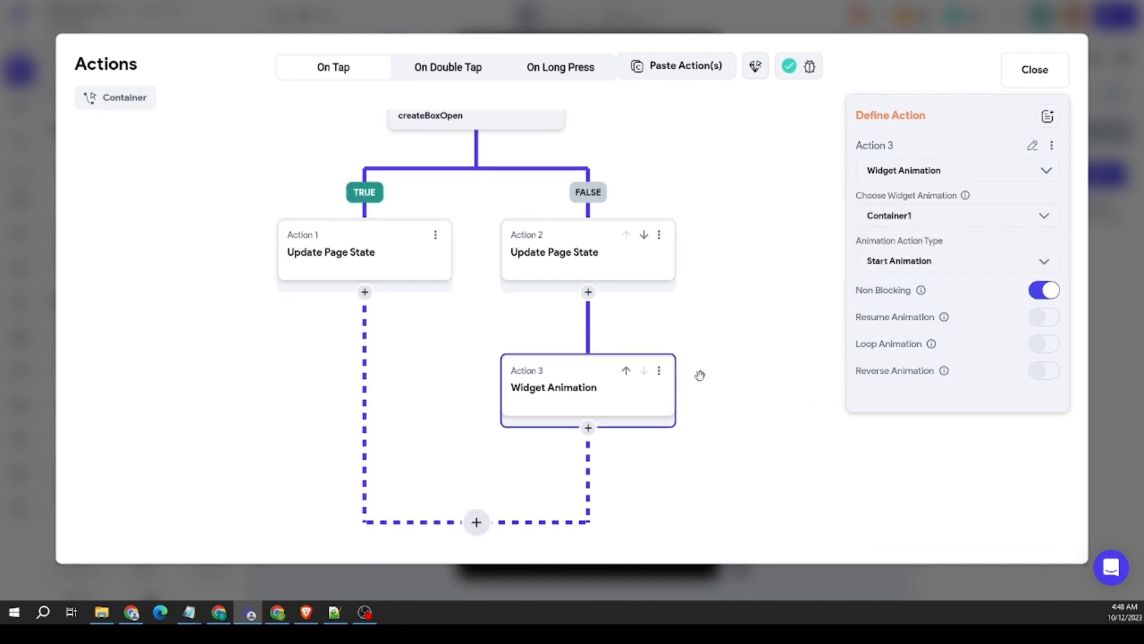
Step: Add a Widget Animation action starting Icon1's animation to the FALSE branch and end the branch with a Terminate
click(589, 428)
click(614, 457)
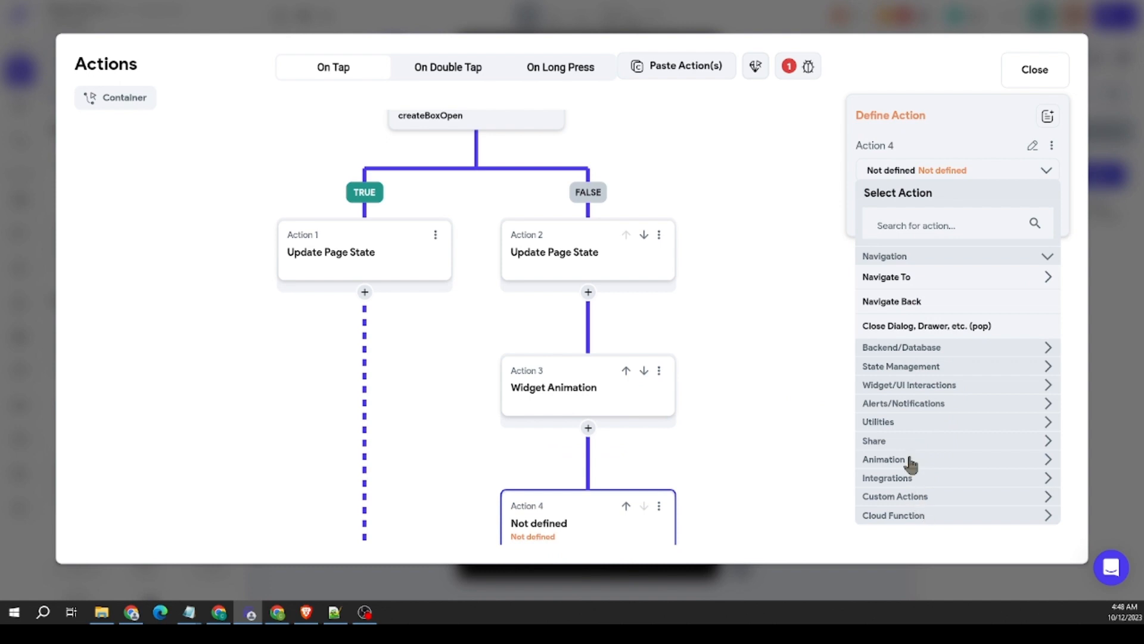
click(912, 460)
click(931, 429)
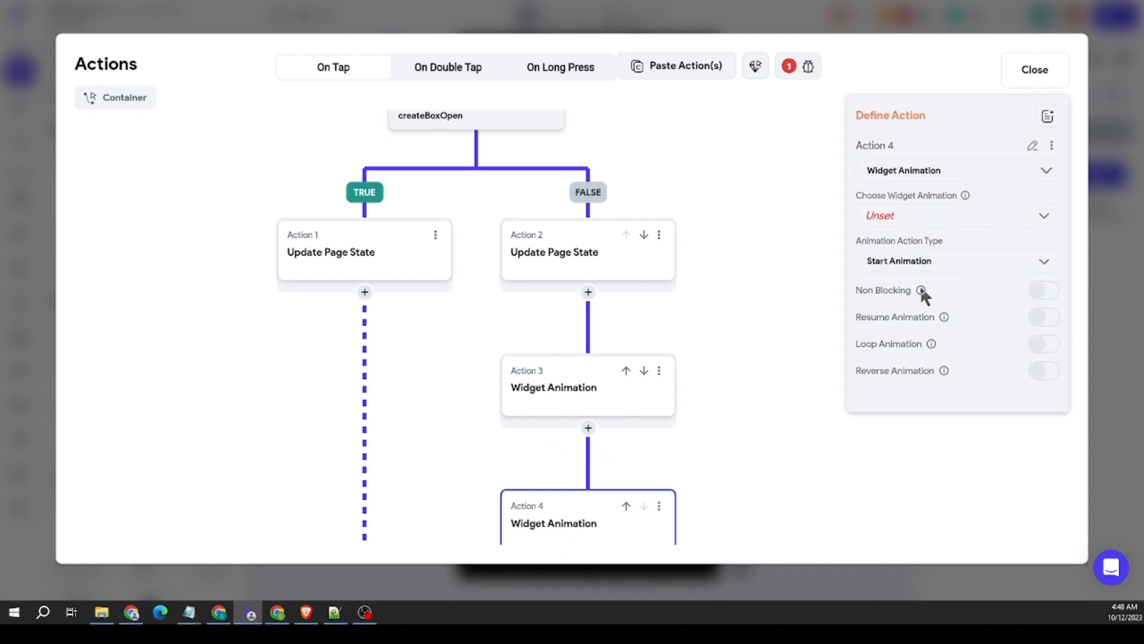
click(919, 218)
click(920, 224)
drag(784, 449, 841, 416)
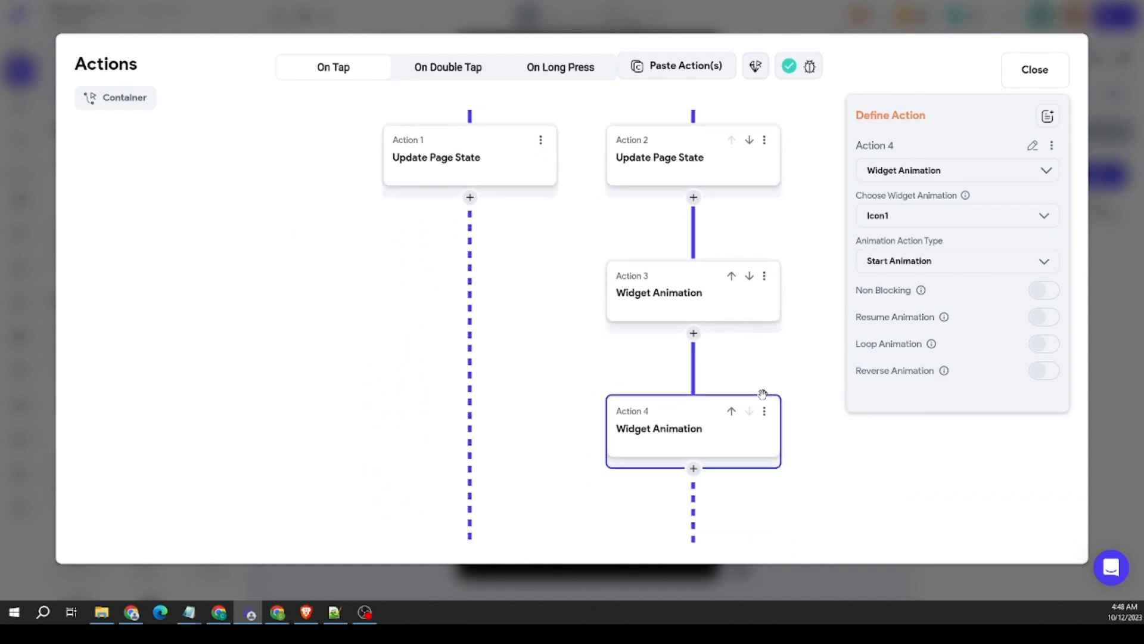
click(691, 471)
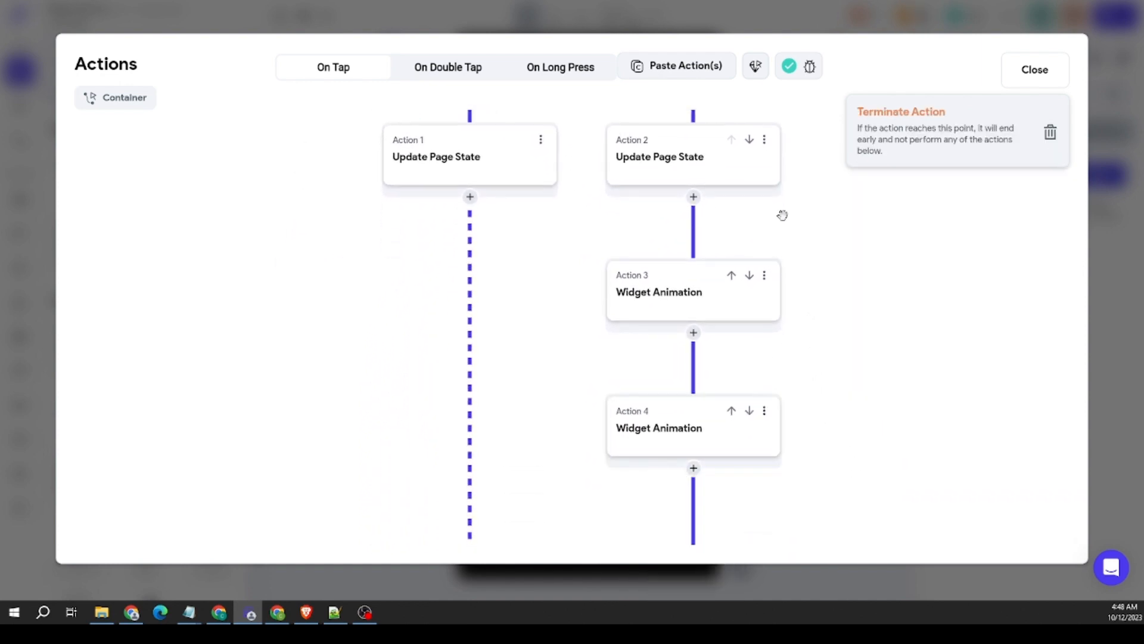
Step: Copy the FALSE branch's action chain from the Container1 animation onward and paste it after the TRUE branch's Update Page State
drag(781, 214, 741, 294)
click(759, 331)
click(781, 352)
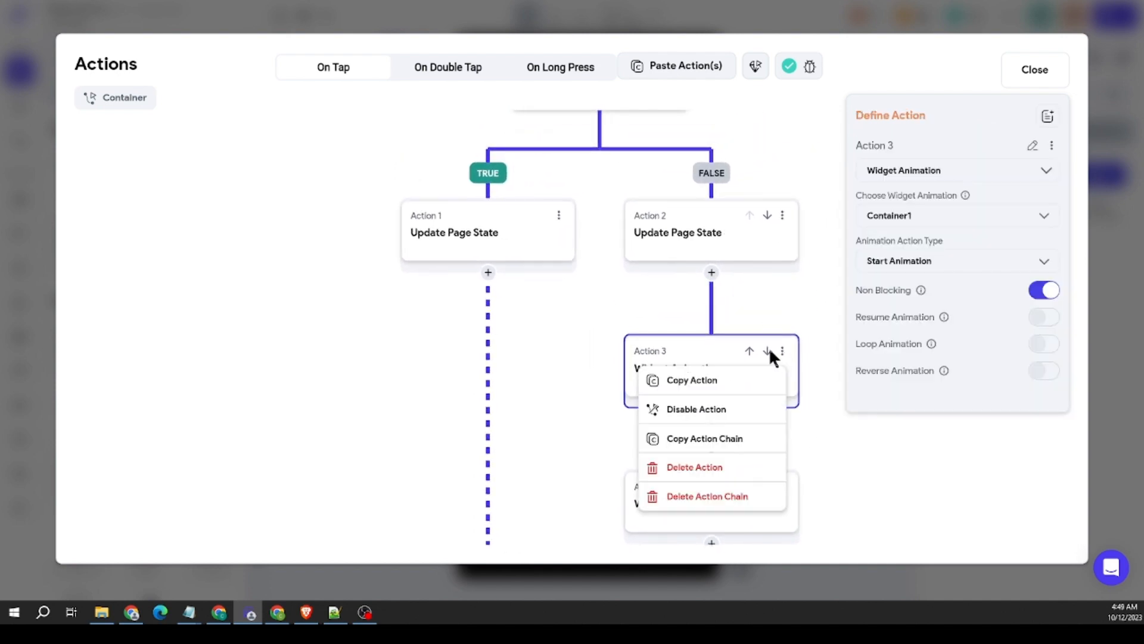
click(716, 382)
click(781, 352)
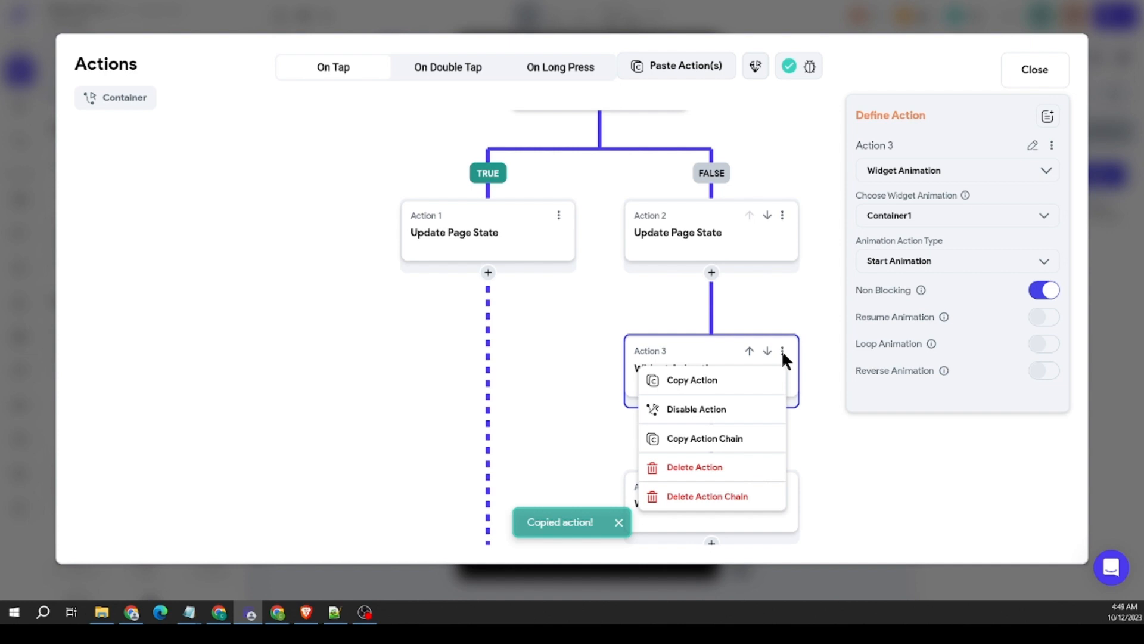
click(741, 442)
click(488, 273)
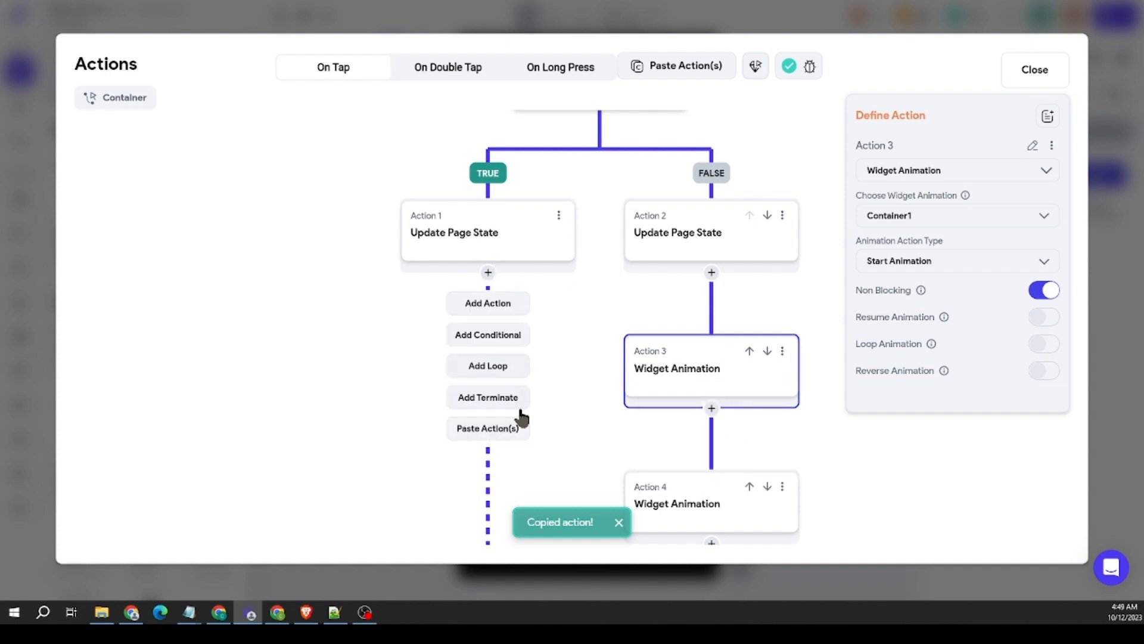
click(507, 429)
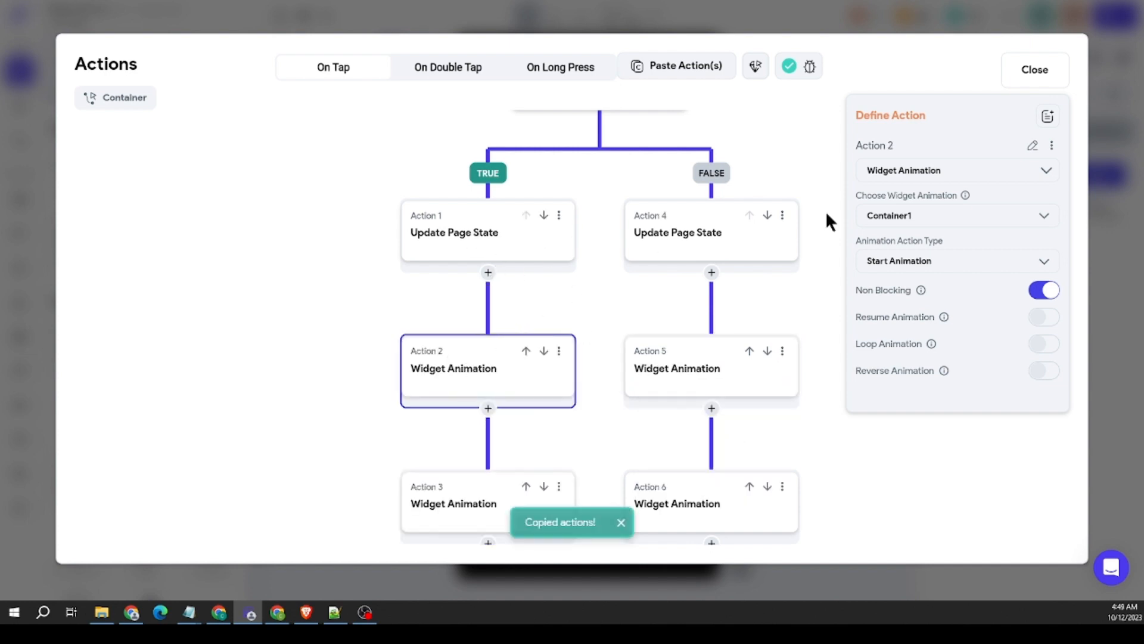
Step: Change the TRUE branch's Container1 and Icon1 widget animations to the Reverse Animation action type
click(909, 260)
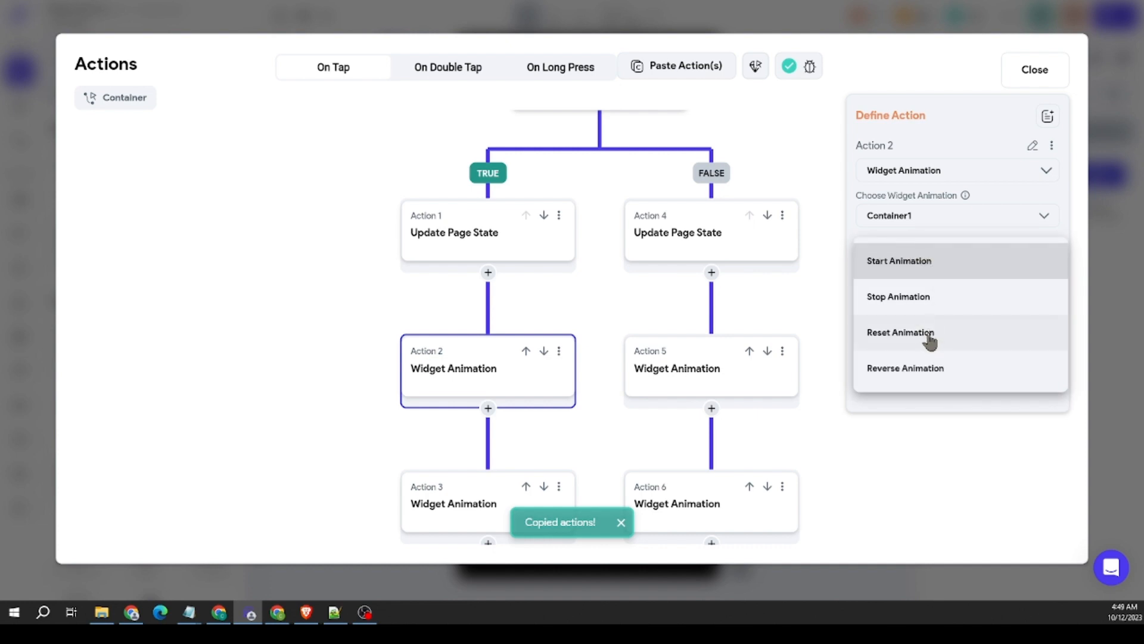
click(909, 371)
scroll(625, 351, down, 3)
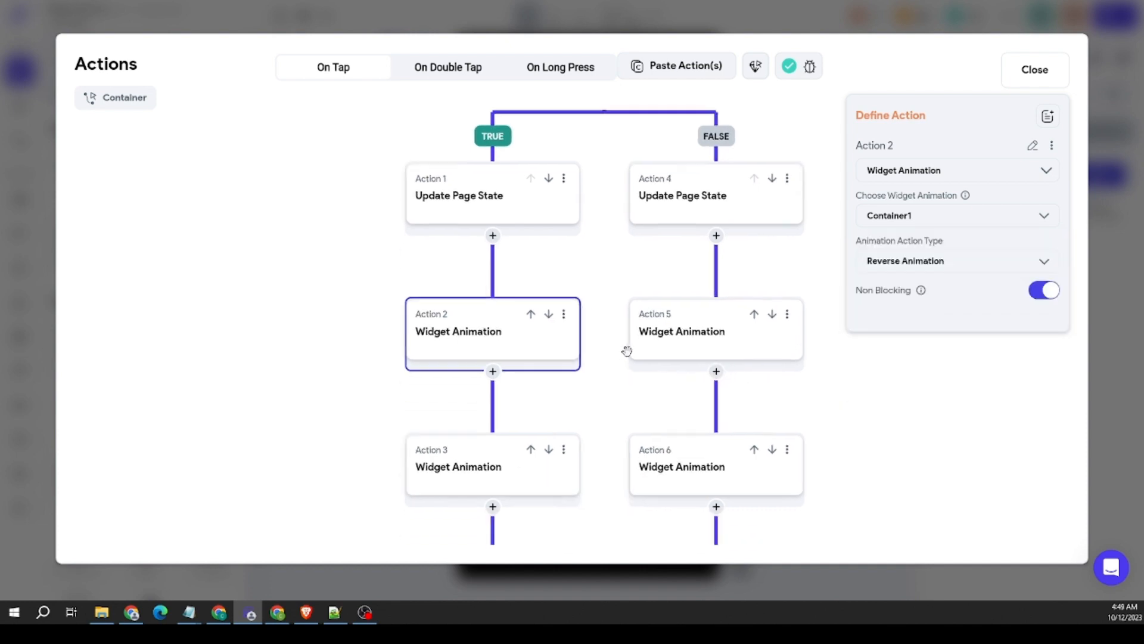
click(566, 382)
click(927, 273)
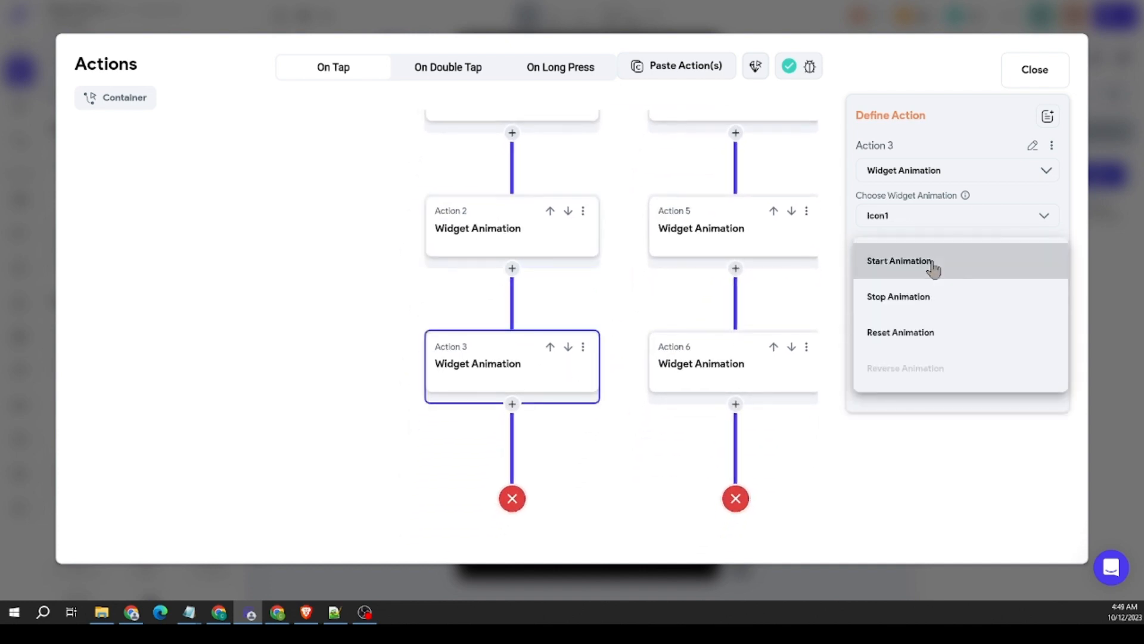
click(929, 371)
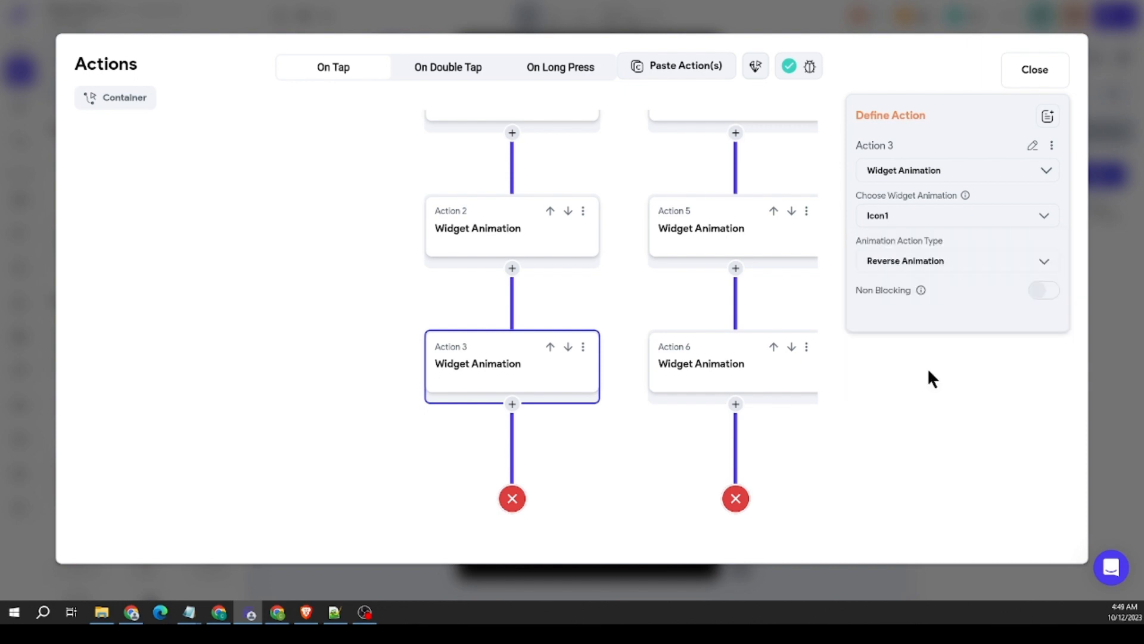
Step: Review the page state updates and widget animations in both createBoxOpen branches, then close the action flow editor
click(800, 301)
click(811, 255)
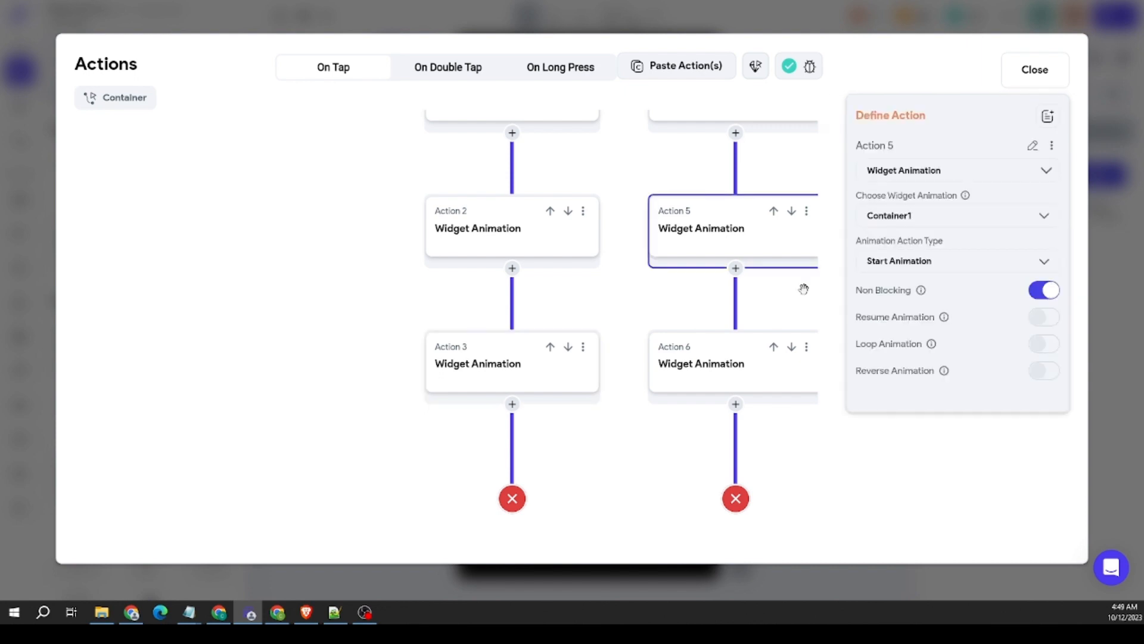
click(806, 290)
scroll(728, 322, up, 10)
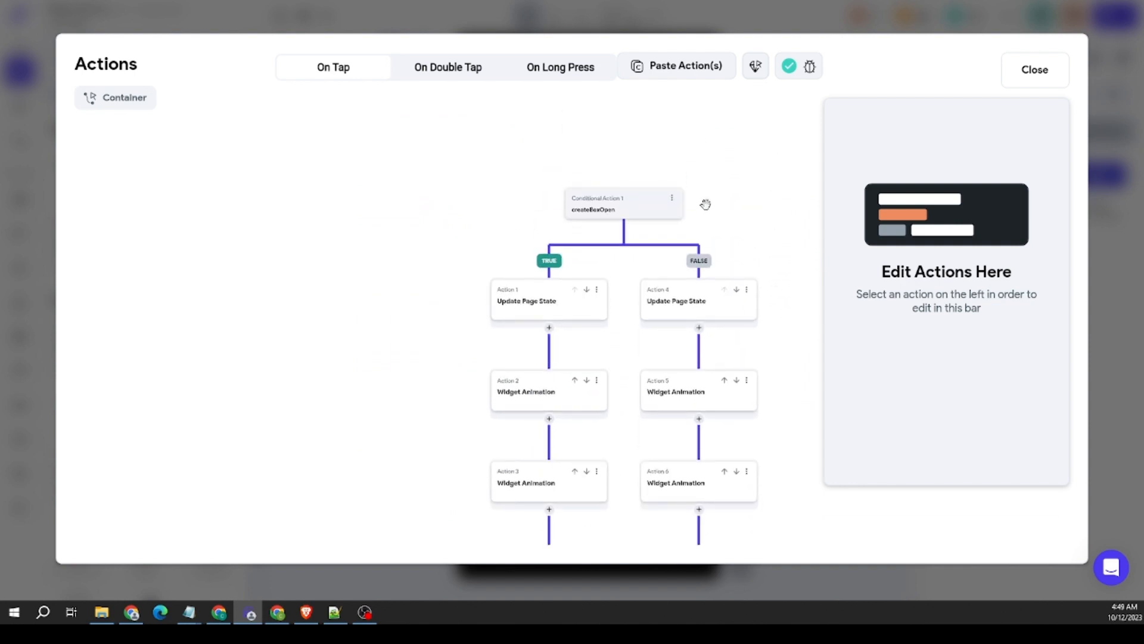
click(504, 306)
click(656, 302)
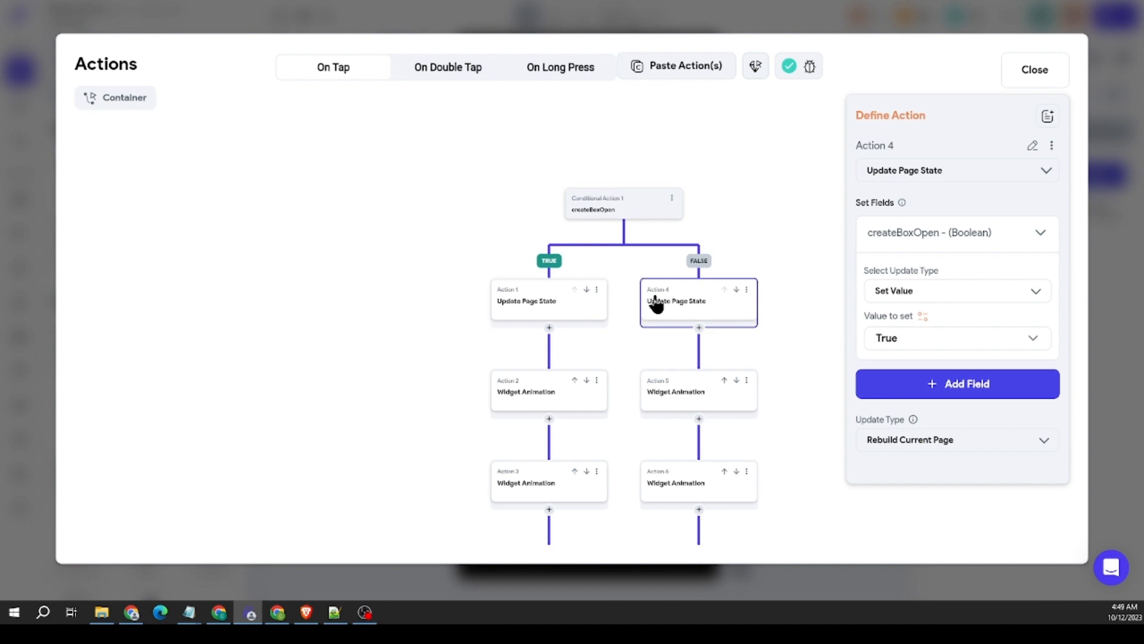
click(528, 398)
click(662, 395)
click(621, 327)
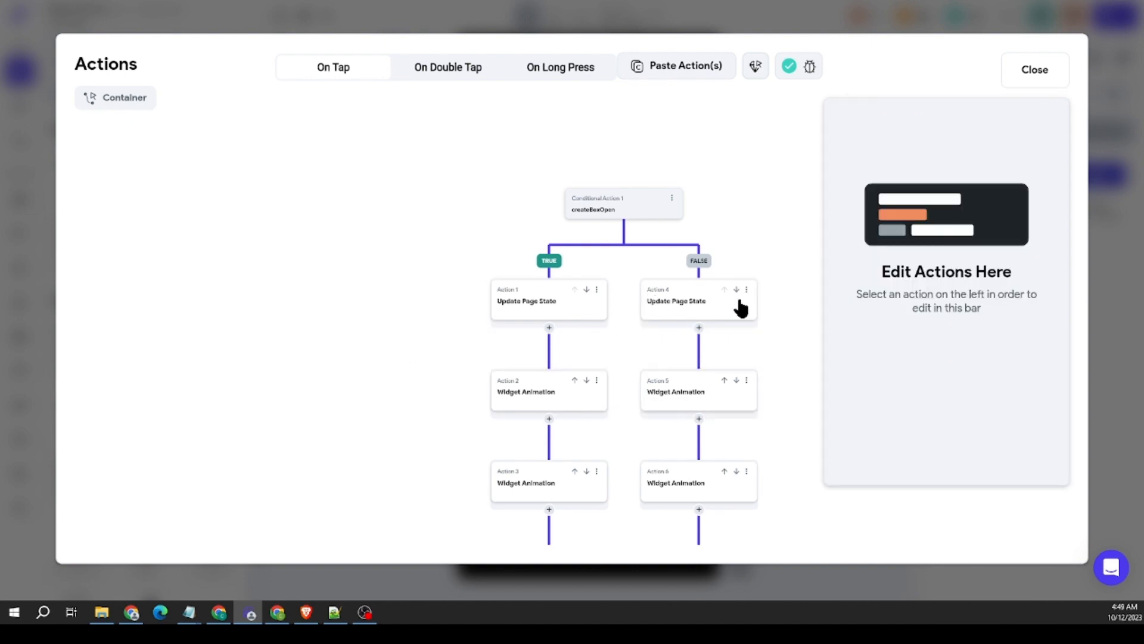
click(1124, 235)
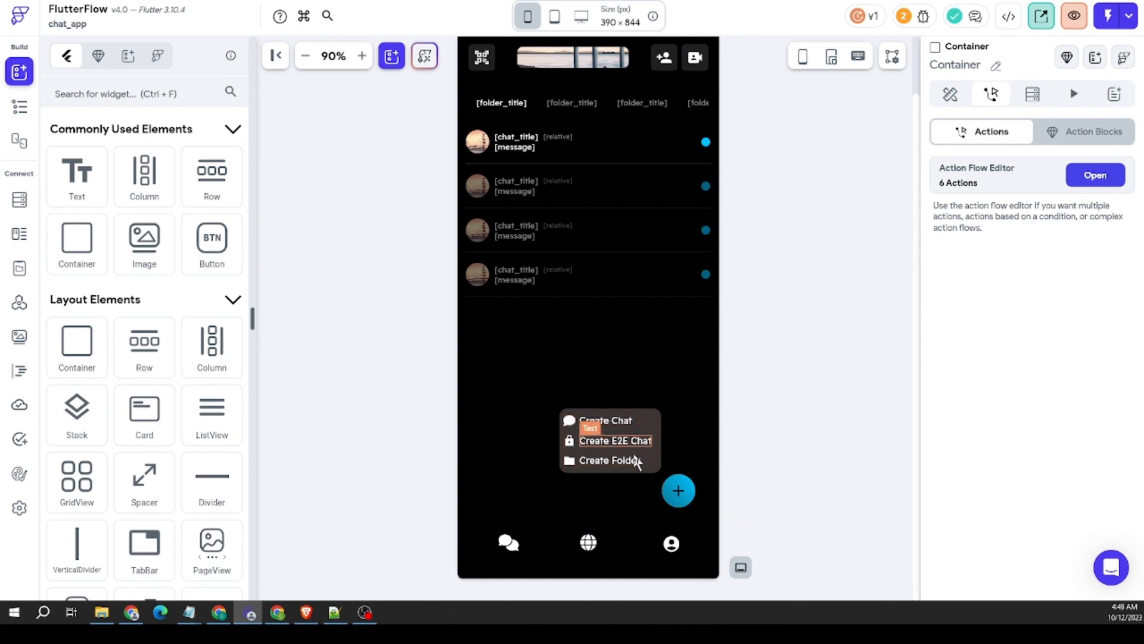
Step: Inspect the folder tab row's alignment, scrolling and spacing properties on the HomePage
click(680, 489)
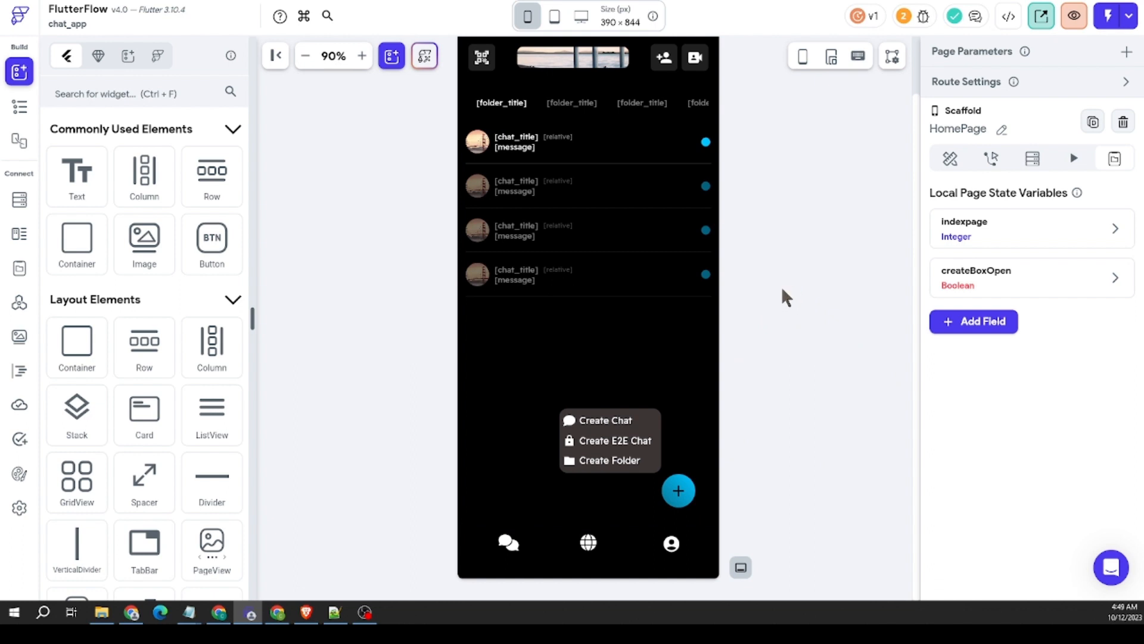
scroll(728, 223, up, 1)
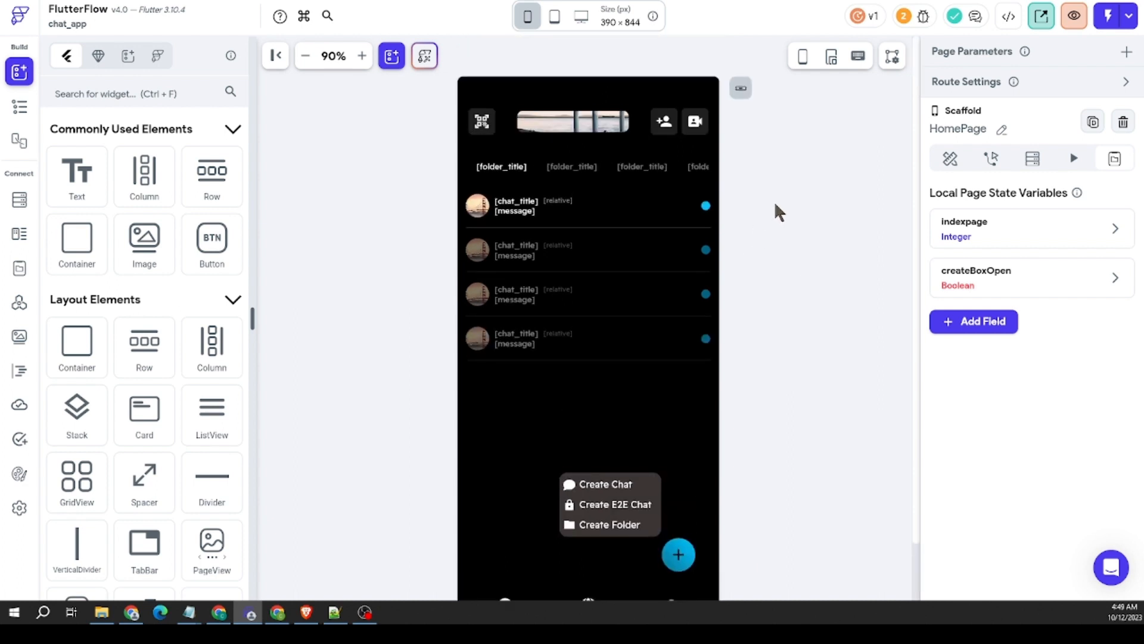
click(551, 167)
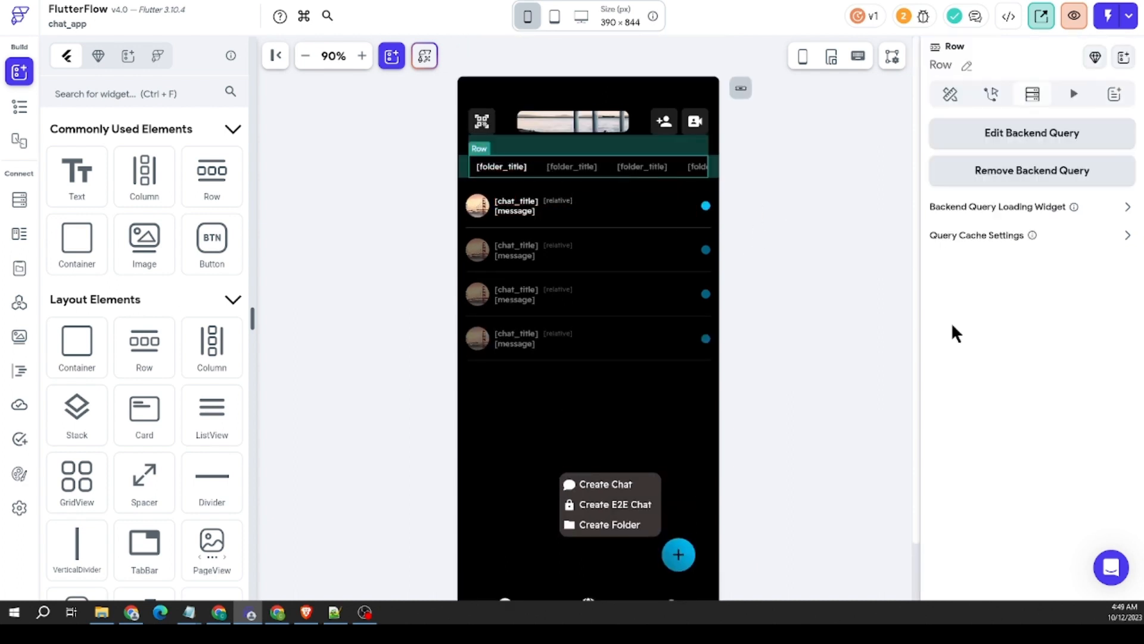
click(950, 95)
scroll(1013, 313, down, 4)
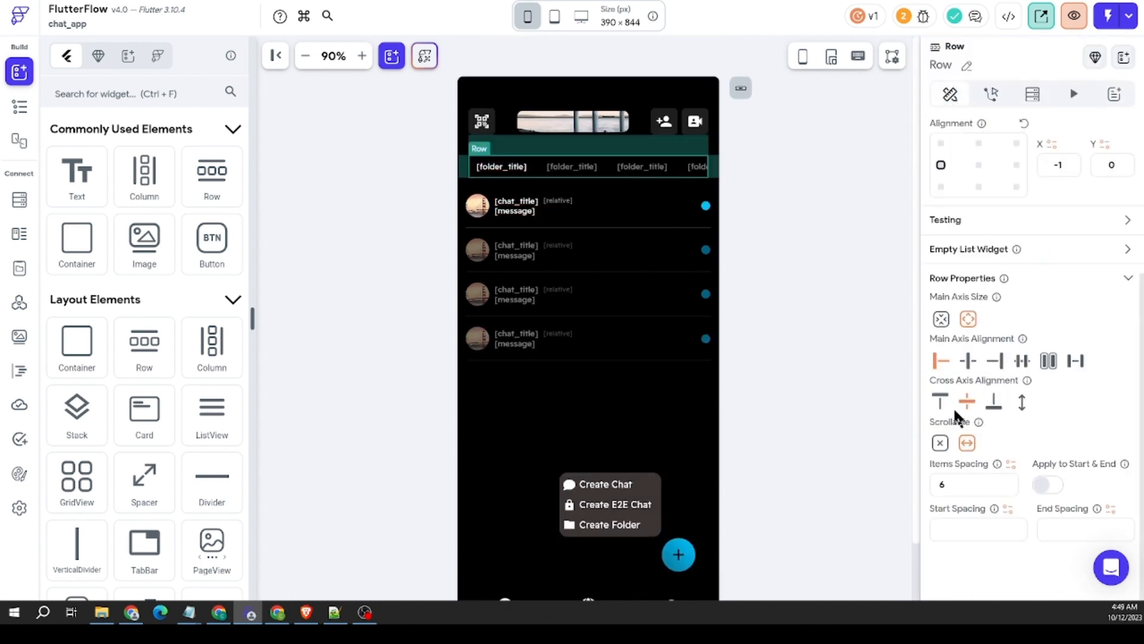
click(783, 231)
scroll(771, 207, down, 1)
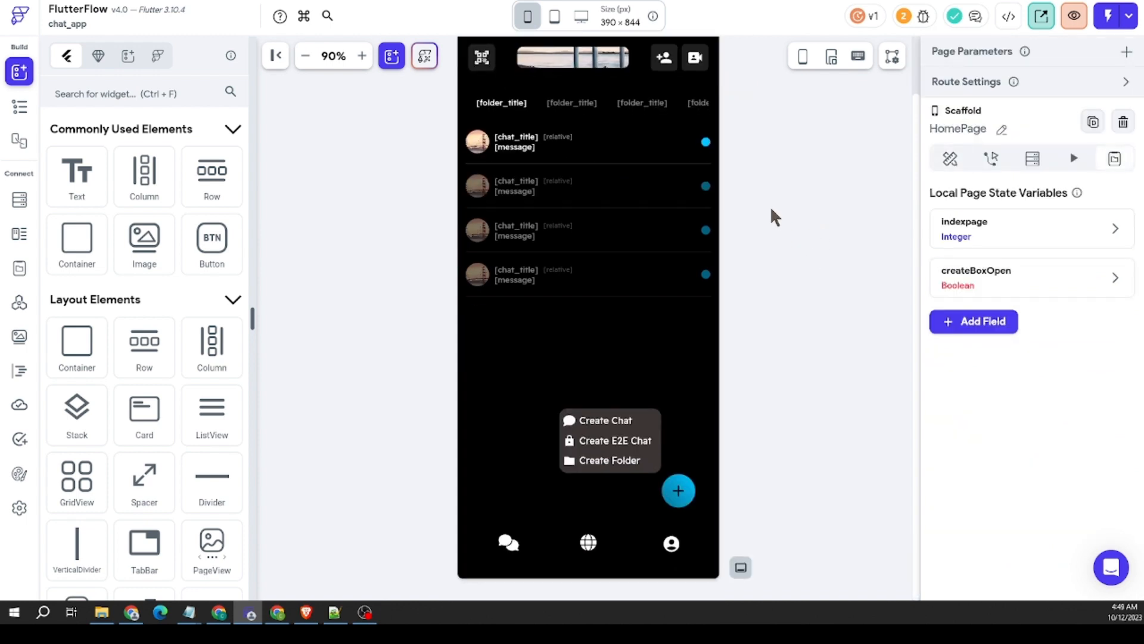
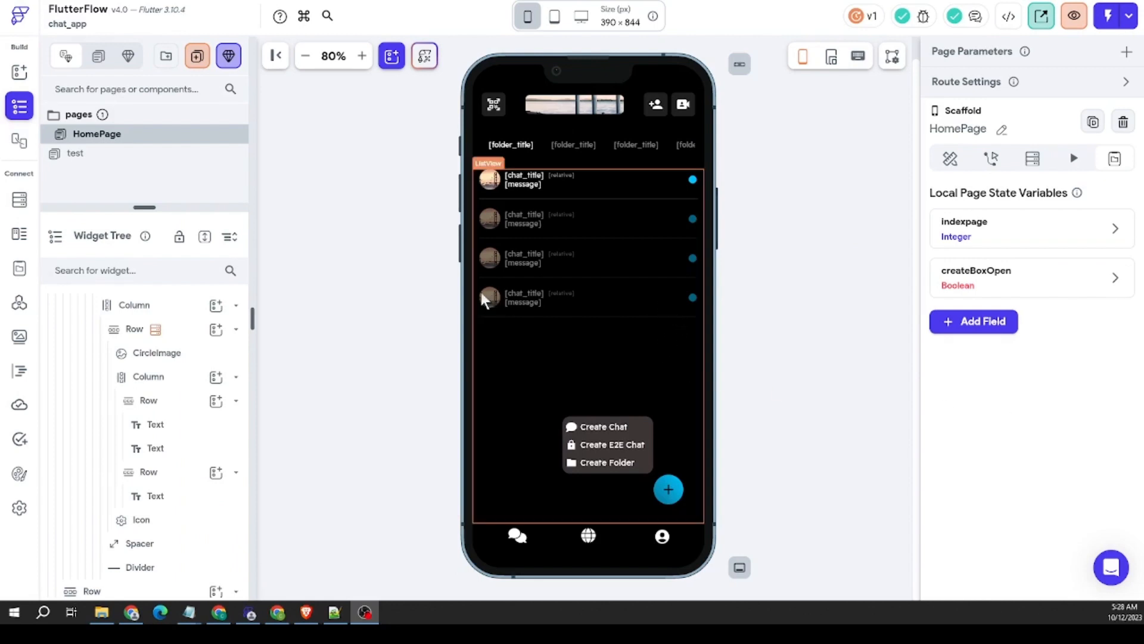
Step: Create a new page folder named ChatPages
click(166, 57)
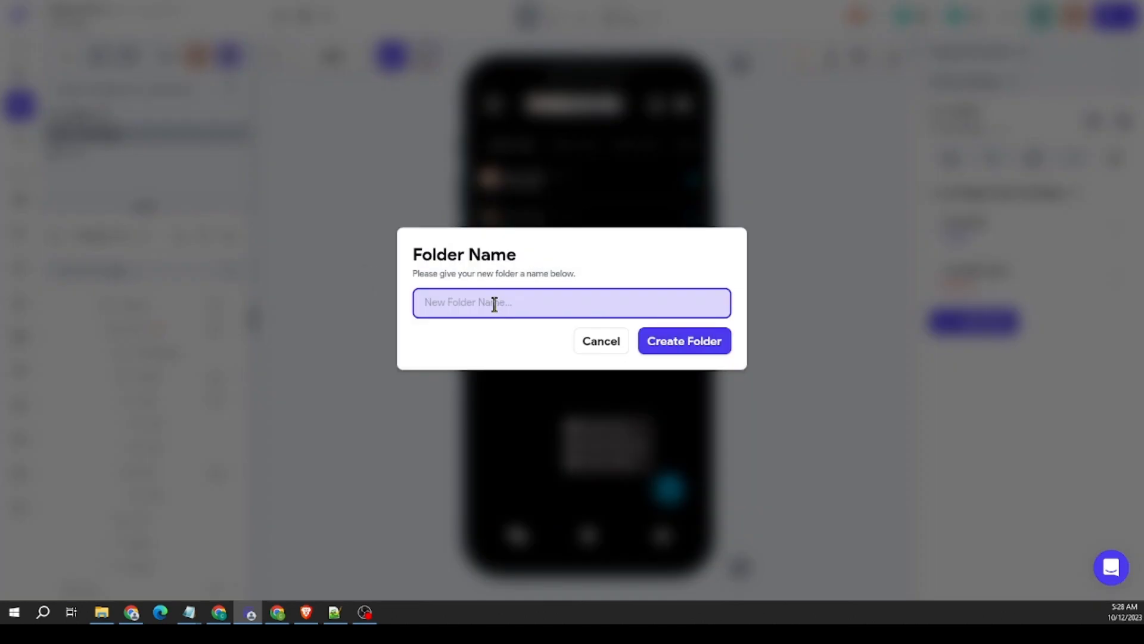
text(ChatPages)
click(679, 350)
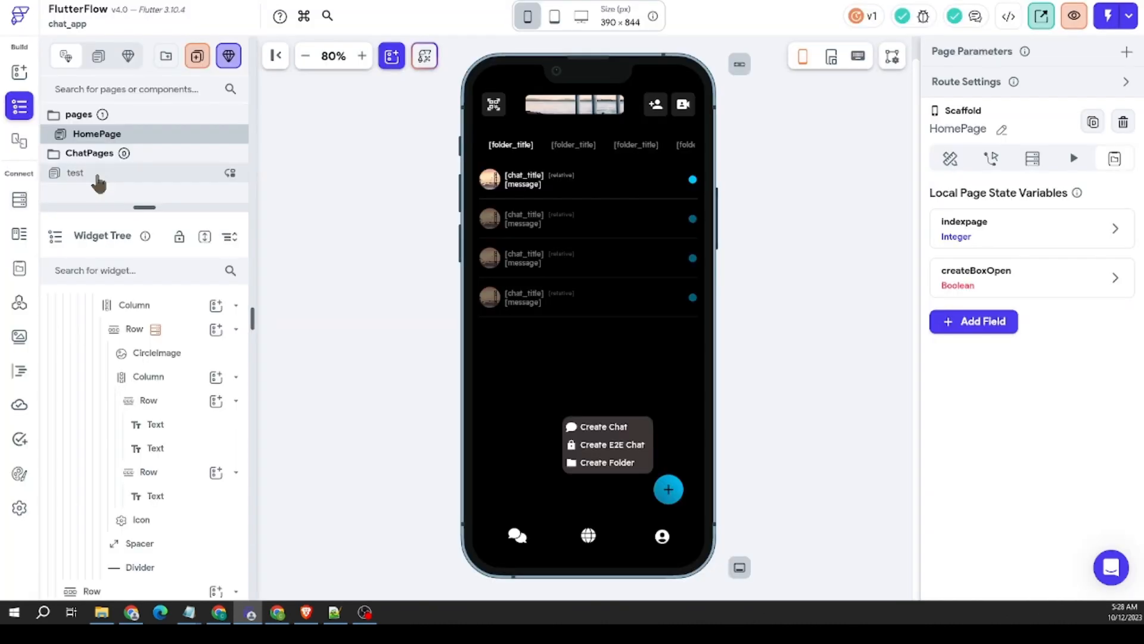
click(97, 176)
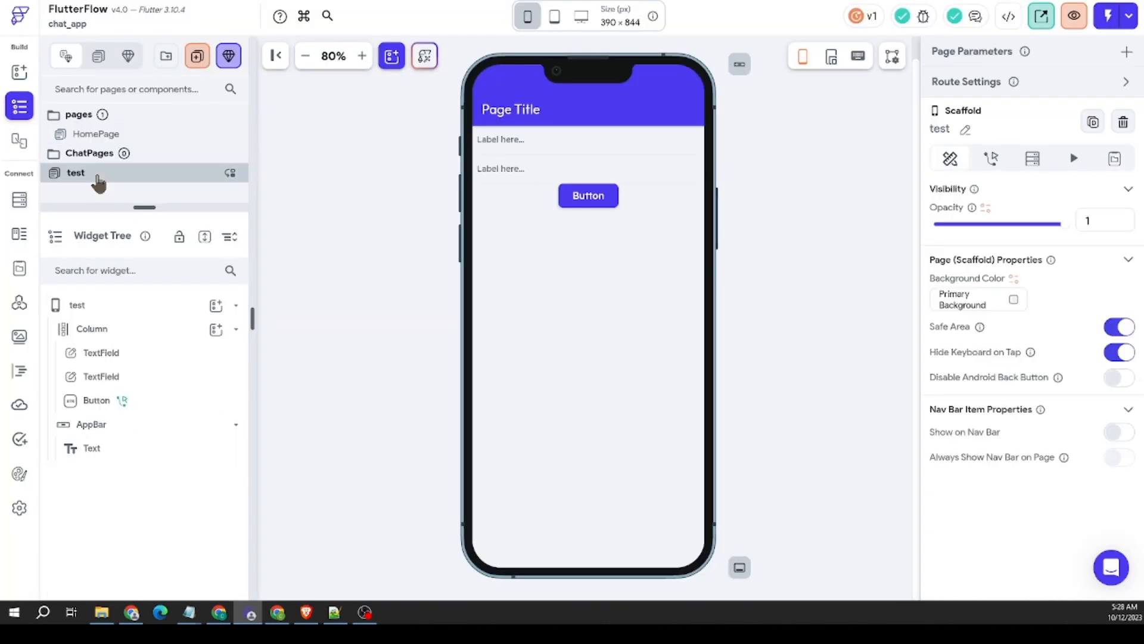
right_click(99, 177)
click(197, 181)
click(324, 138)
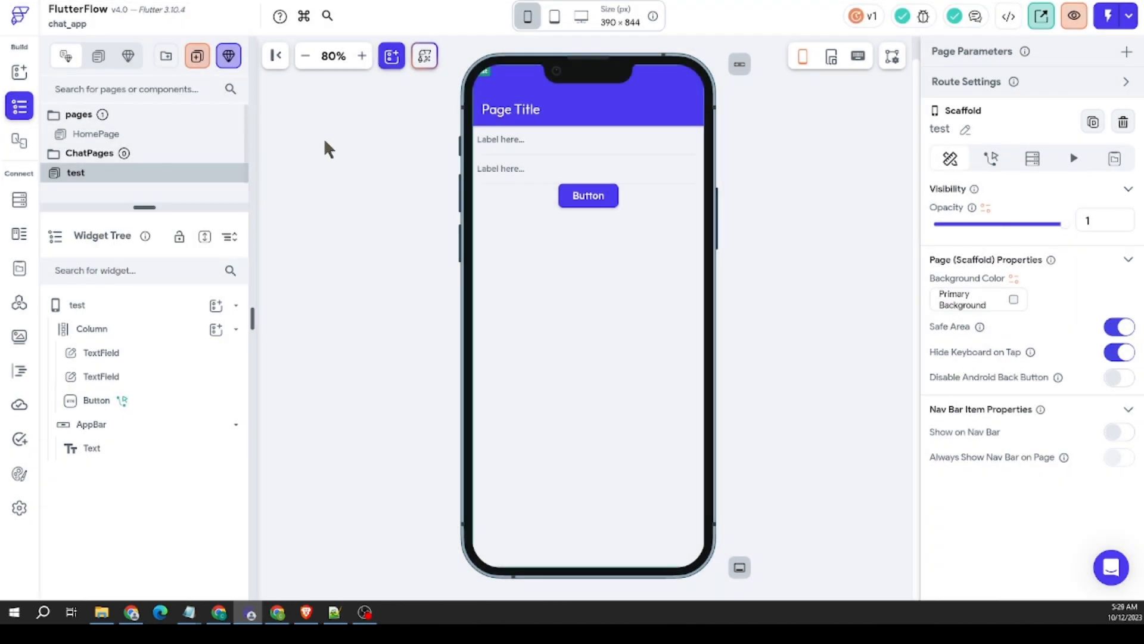
Step: Create a blank page named ChatPage and move it into the ChatPages folder
click(255, 132)
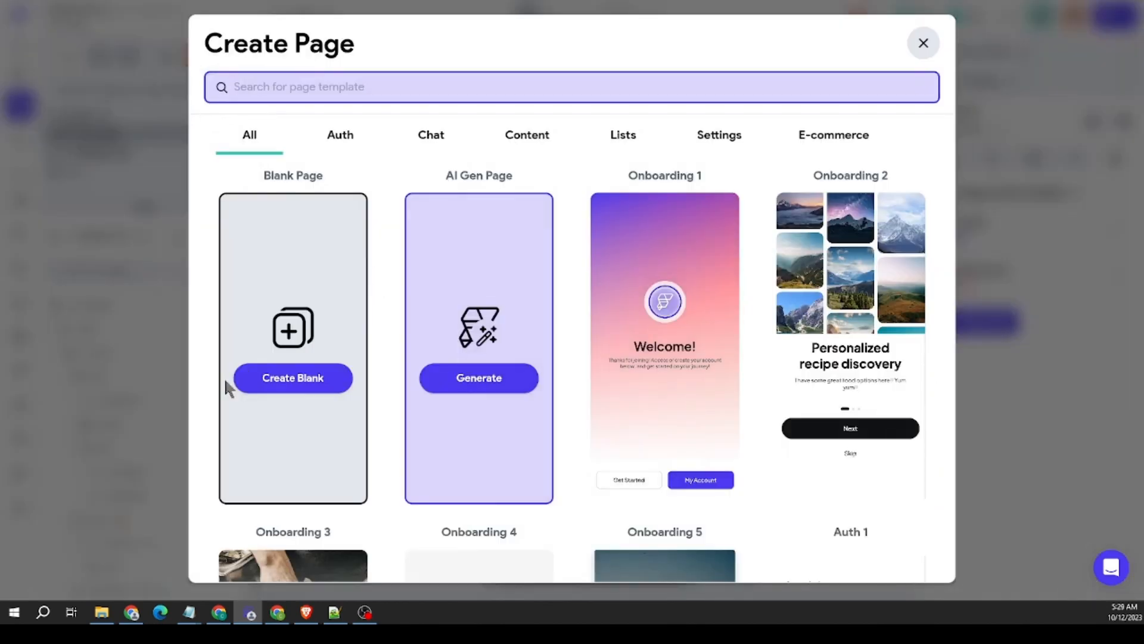
click(256, 376)
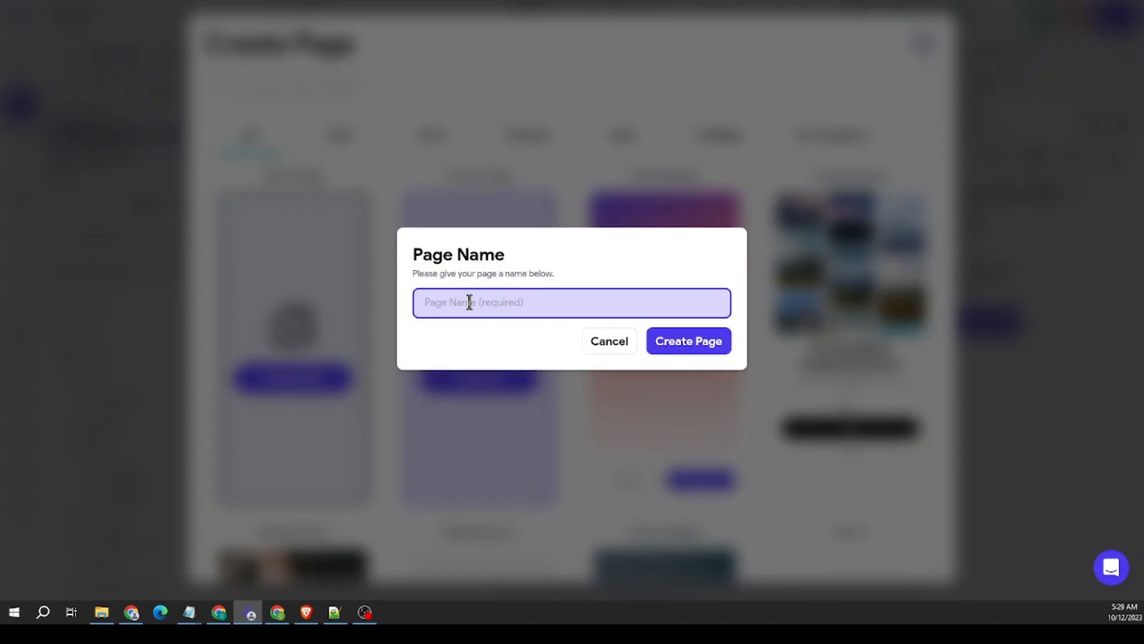
text(ChatPage)
click(702, 344)
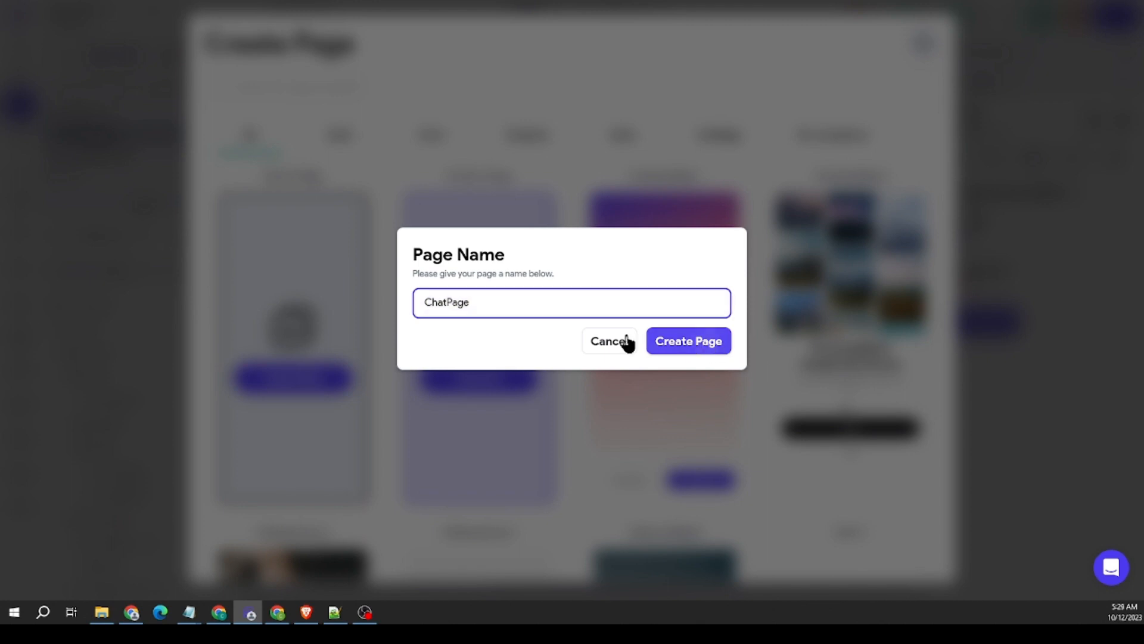
drag(230, 192, 235, 145)
Step: Create a blank page named E2EChat and move it into the ChatPages folder
click(197, 56)
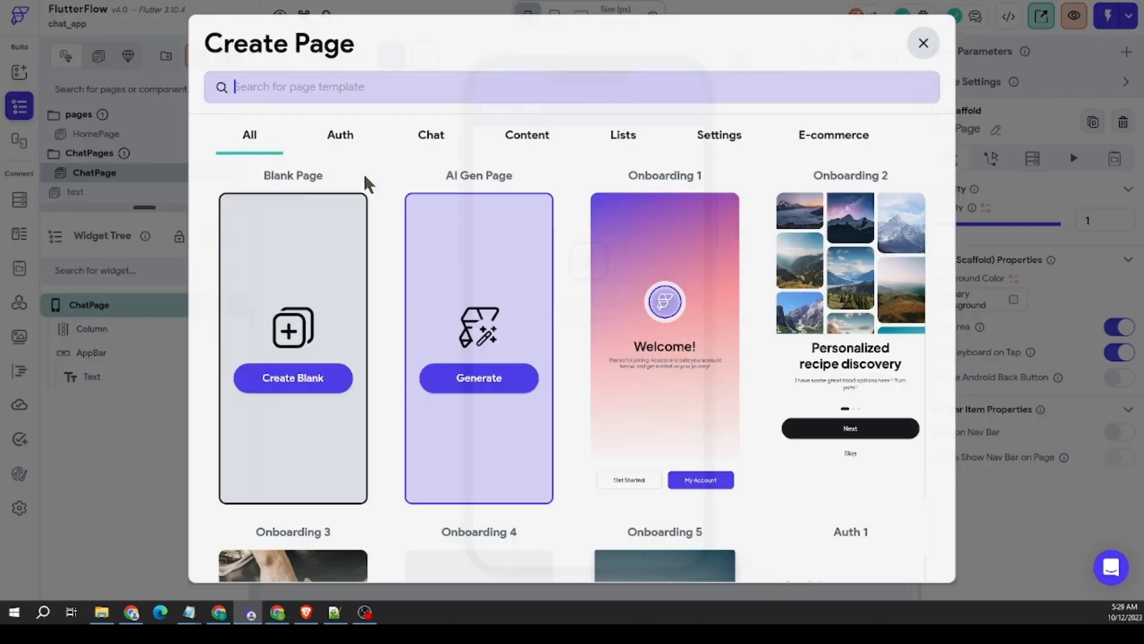
click(292, 378)
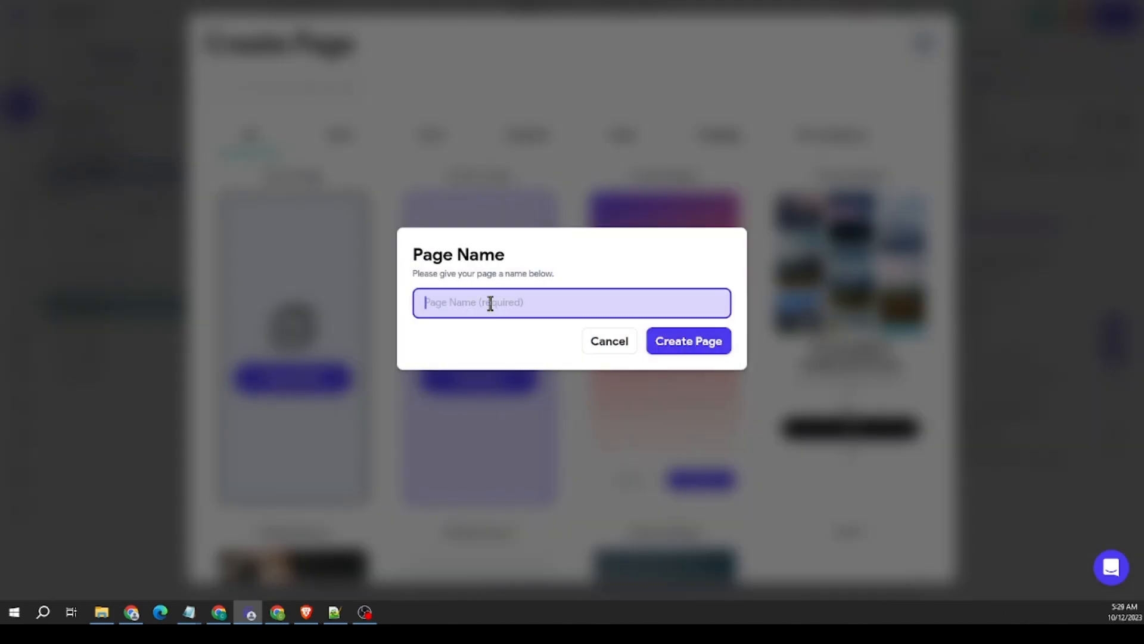
text(E2EChat)
click(693, 340)
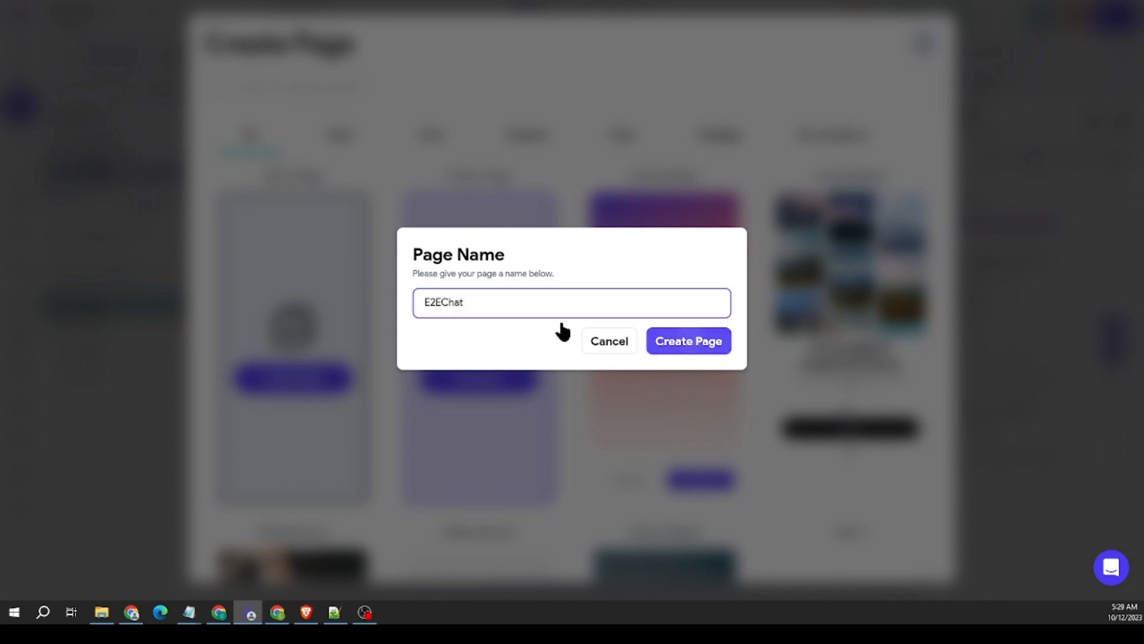
scroll(94, 153, down, 2)
scroll(93, 169, up, 2)
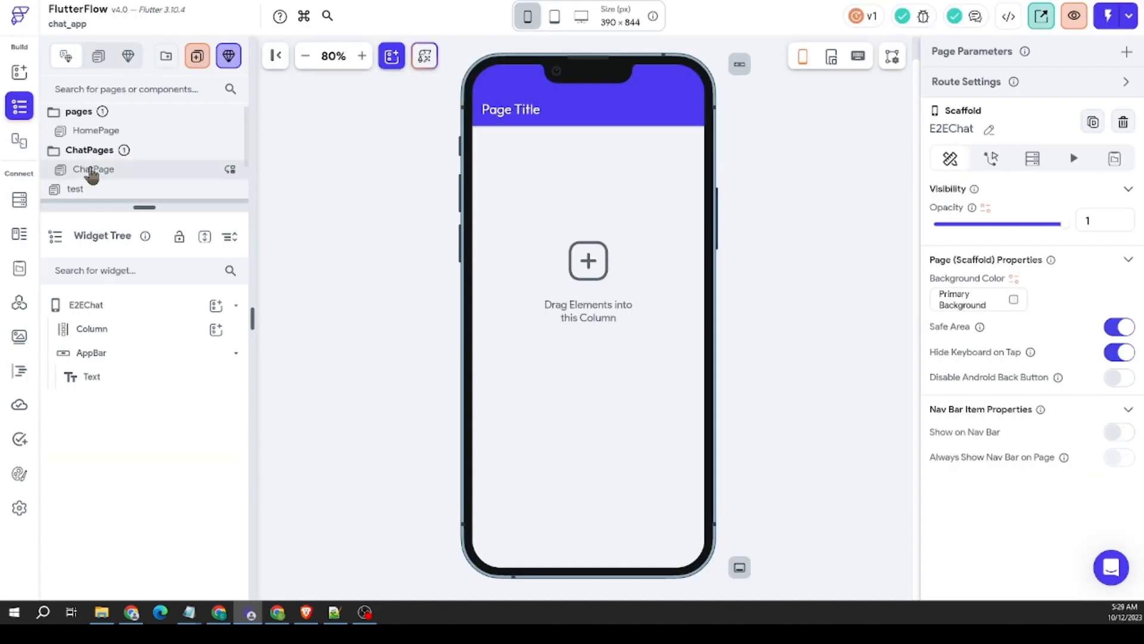
scroll(81, 170, down, 2)
mouse_move(71, 156)
mouse_down()
mouse_move(97, 148)
mouse_move(78, 153)
mouse_up()
Step: On ChatPage, turn off Safe Area, enable Disable Android Back Button, and set the background color to Black
click(97, 171)
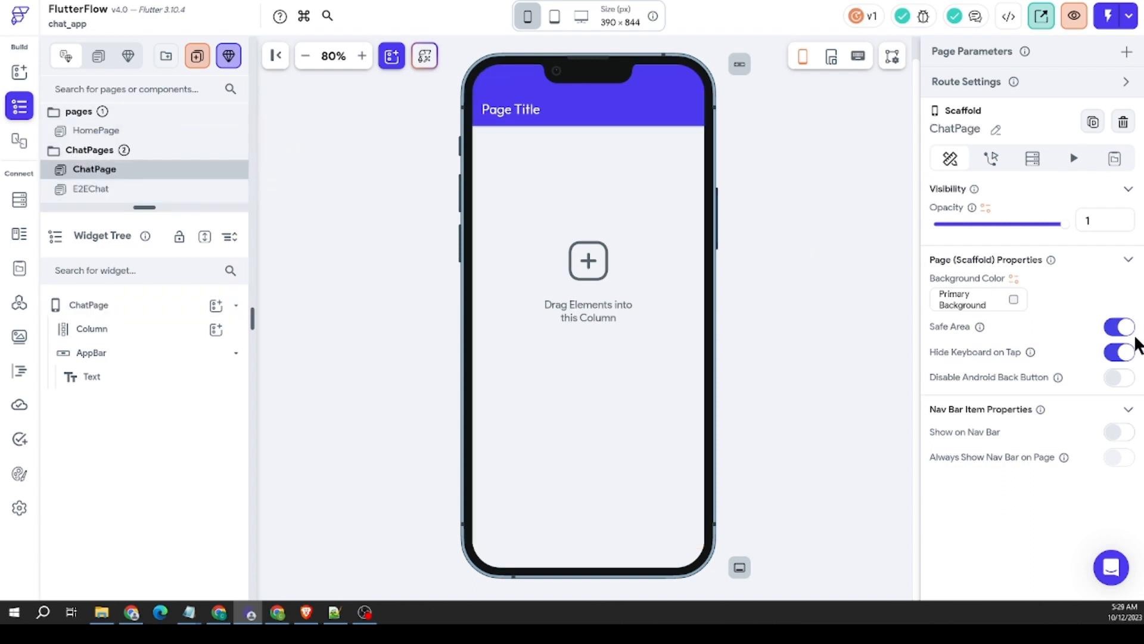
click(1119, 327)
click(1119, 378)
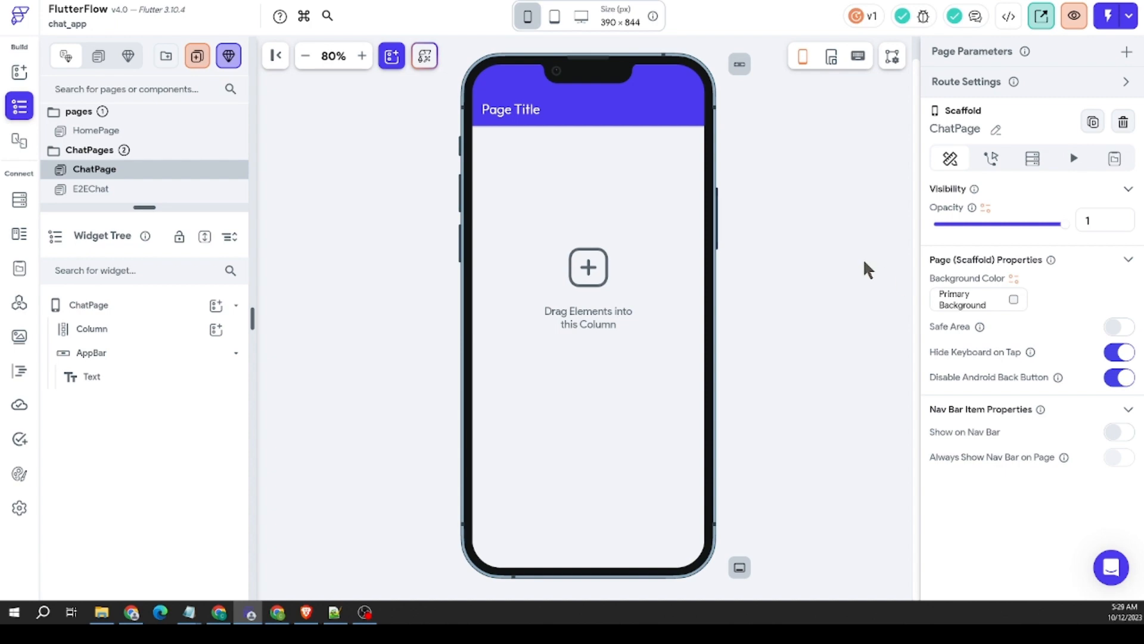
click(1010, 299)
drag(395, 209, 292, 268)
click(756, 469)
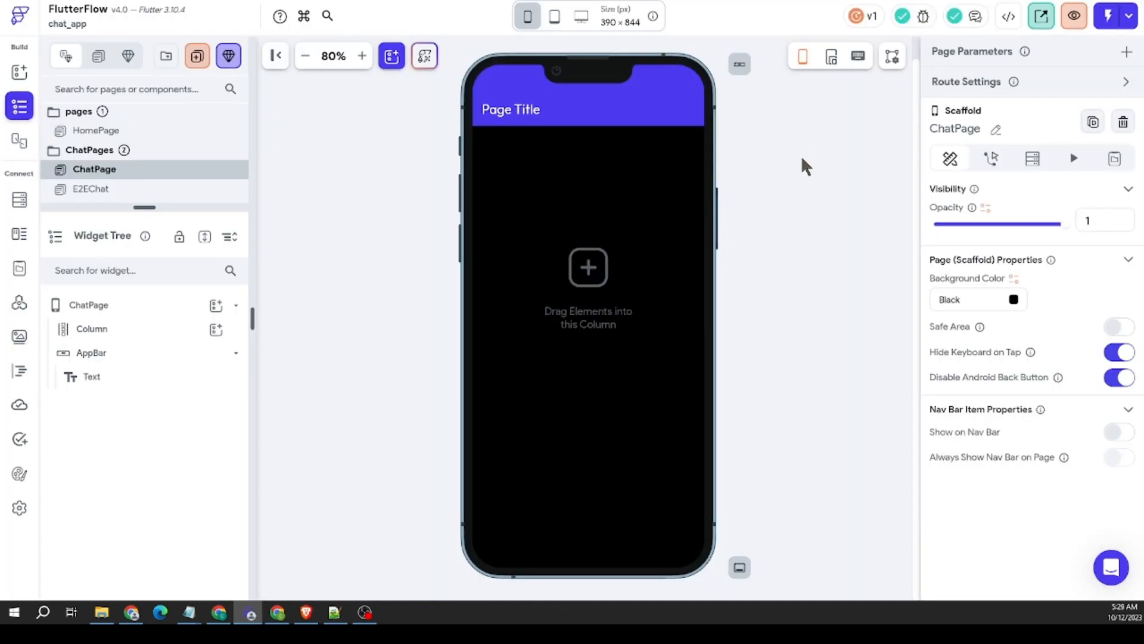
Step: Delete the AppBar and the default Column from ChatPage
click(673, 103)
right_click(667, 105)
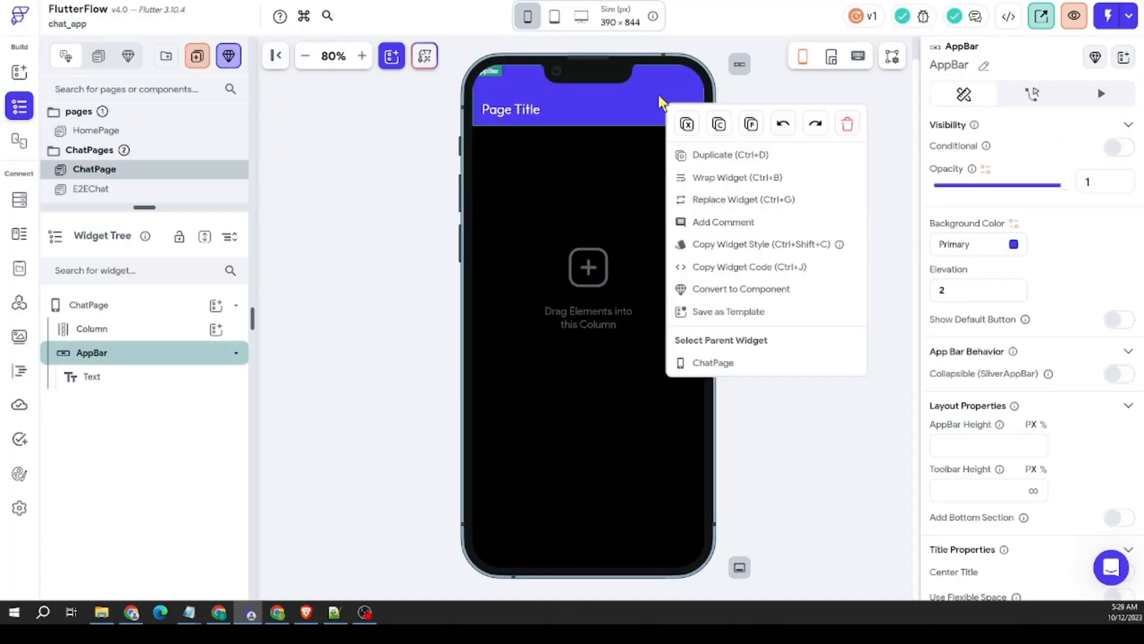
click(848, 125)
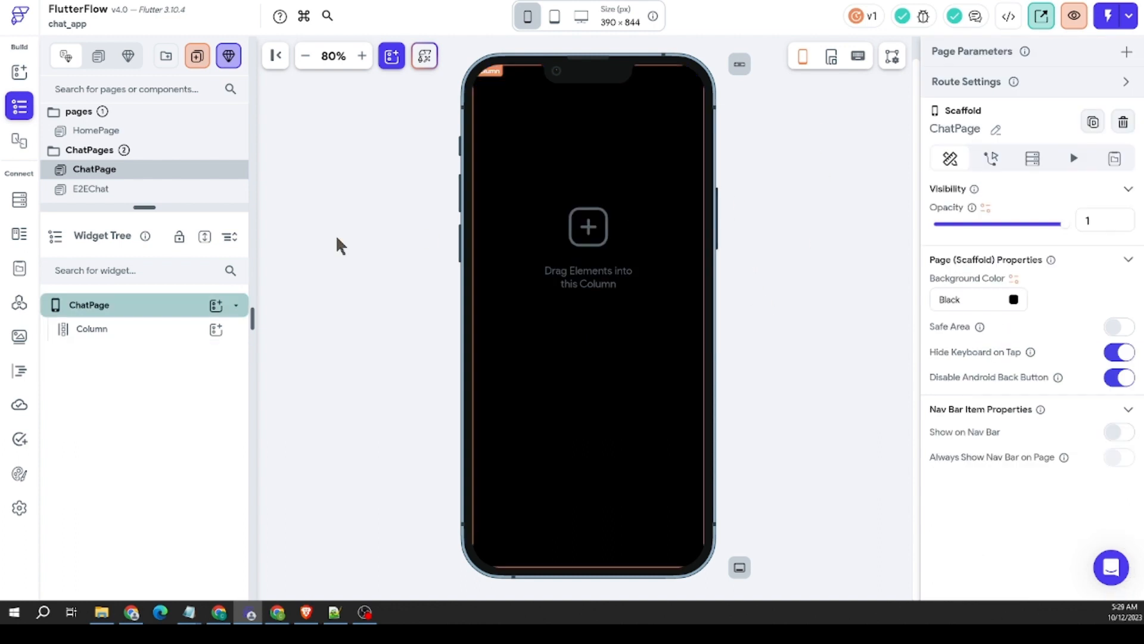
right_click(590, 234)
click(774, 242)
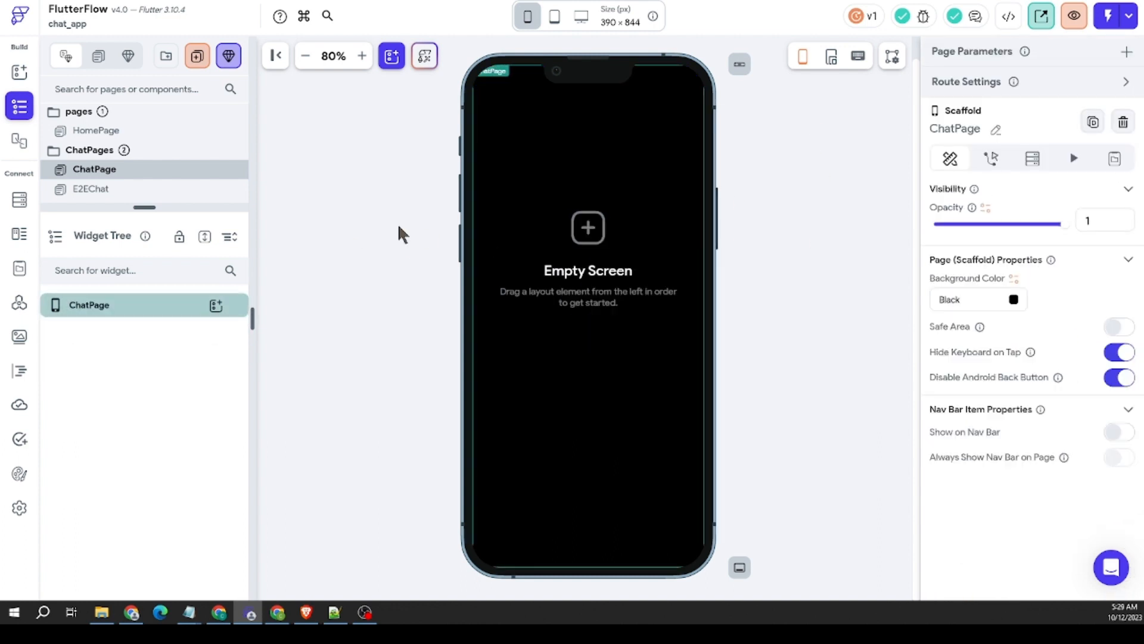
Step: Add a Stack to the empty ChatPage and bring up the full list of available widgets
click(219, 307)
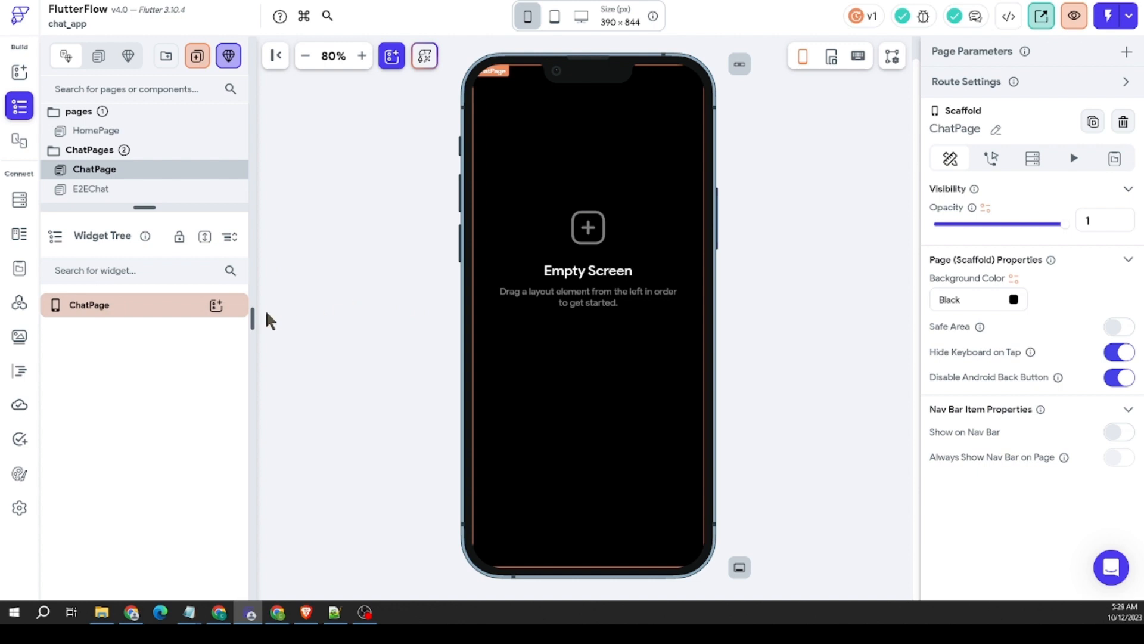
click(215, 305)
scroll(351, 426, down, 3)
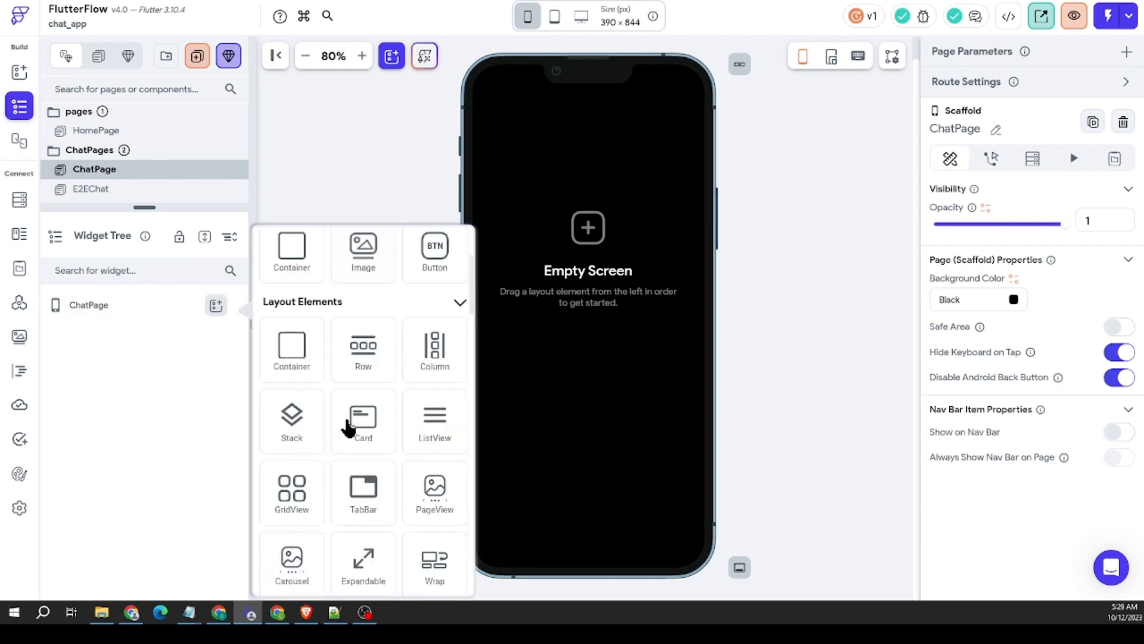
scroll(321, 405, down, 1)
click(290, 373)
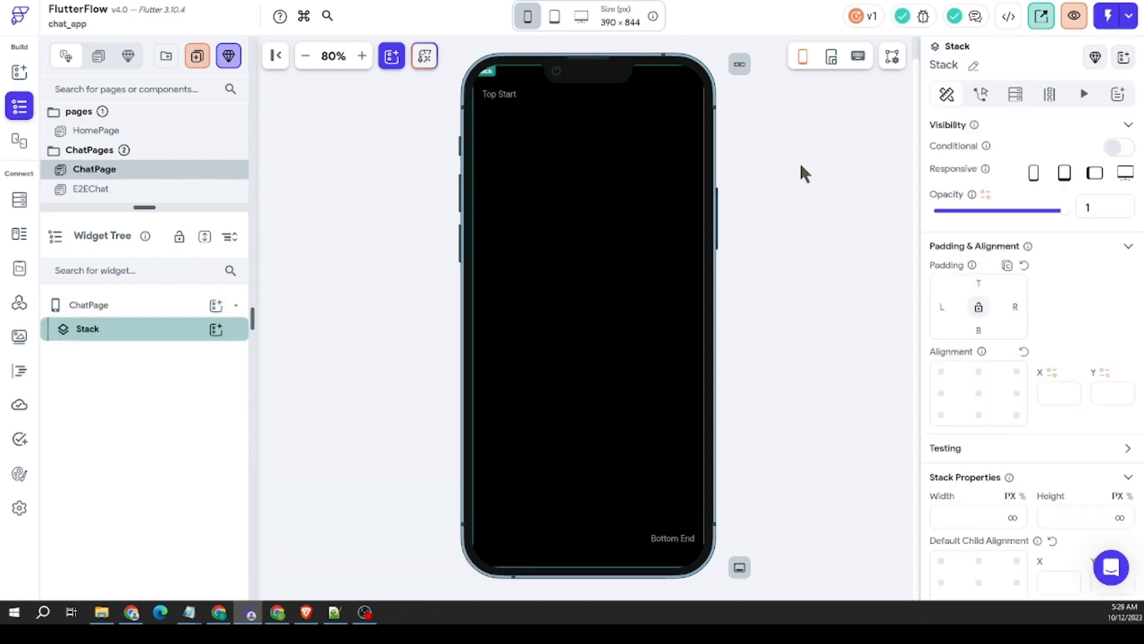
click(416, 182)
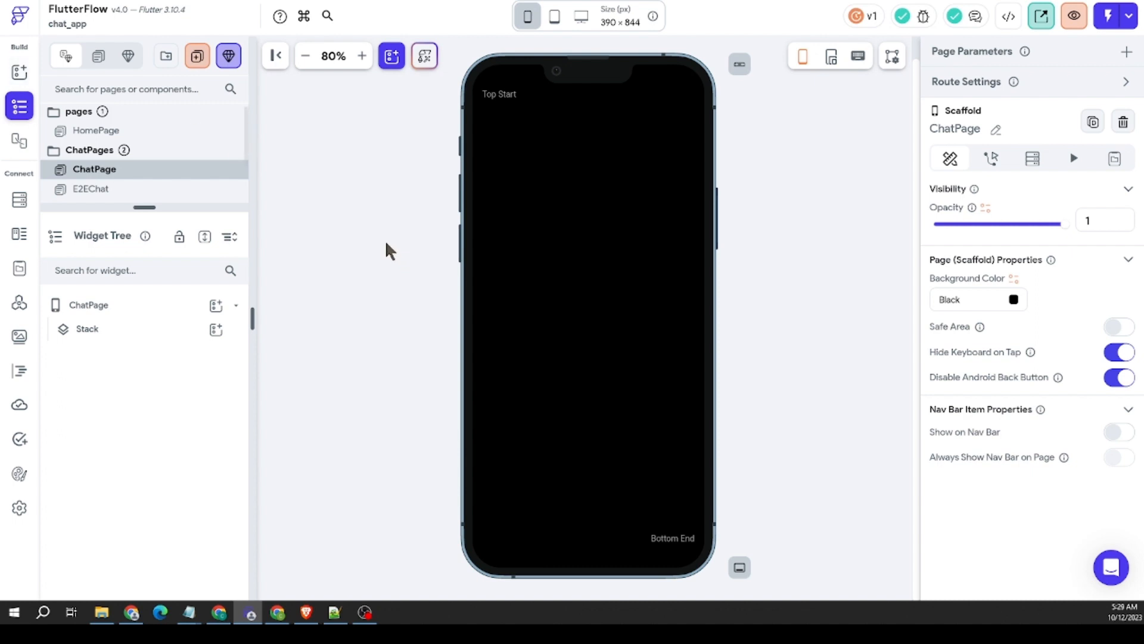
click(17, 70)
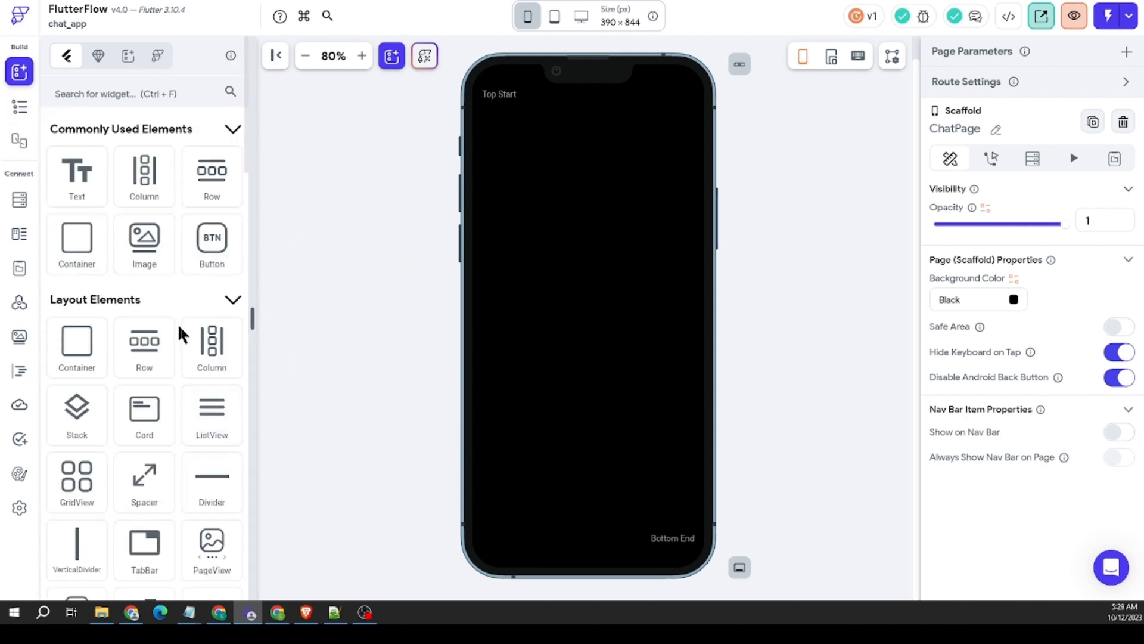
drag(212, 173, 567, 171)
click(586, 233)
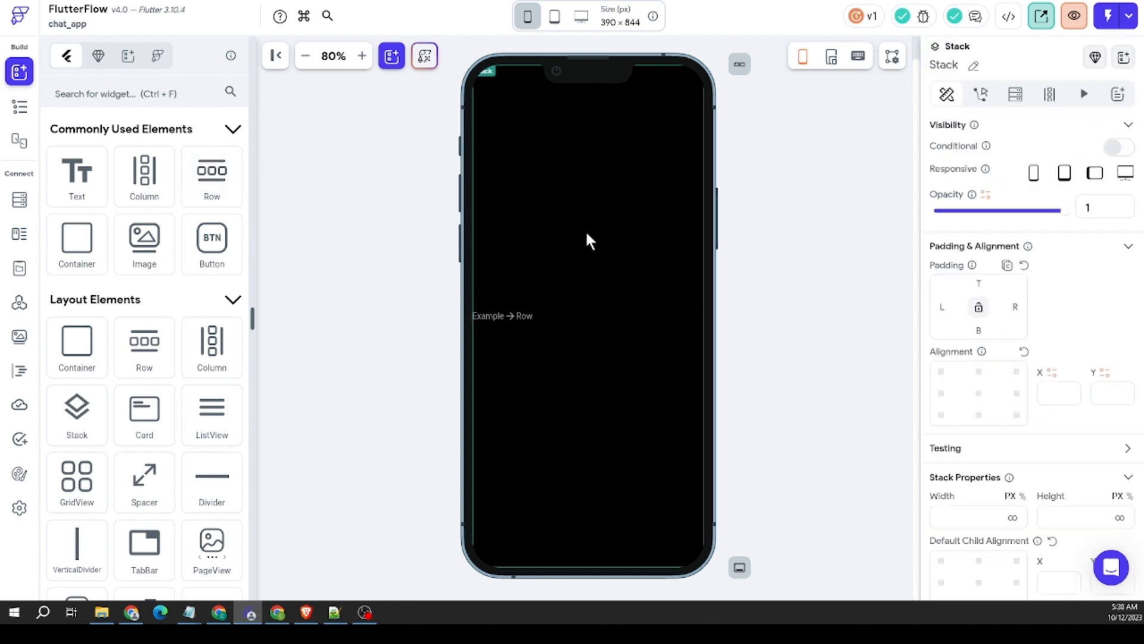
click(542, 318)
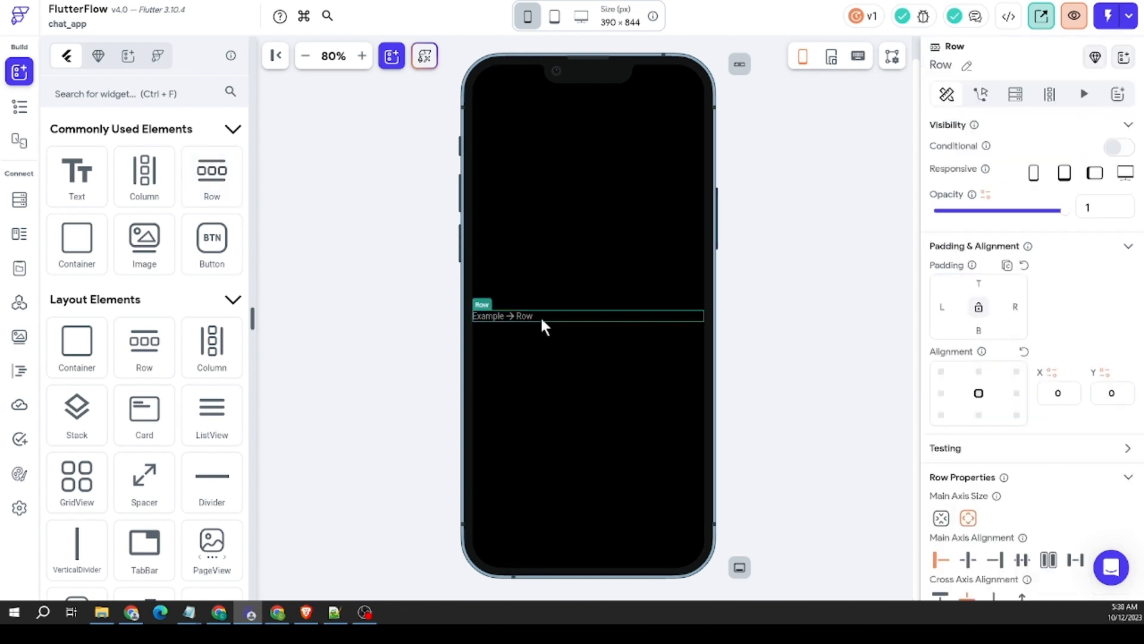
right_click(540, 316)
click(741, 143)
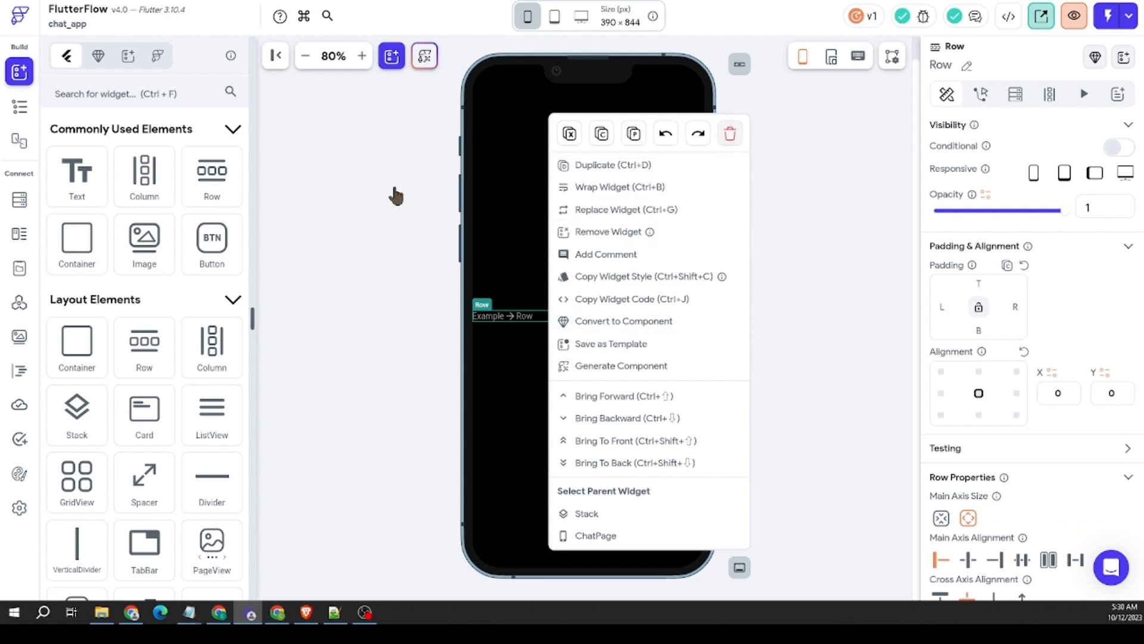
Step: Add a Column to ChatPage's Stack and place a Row inside that Column
drag(178, 201, 494, 206)
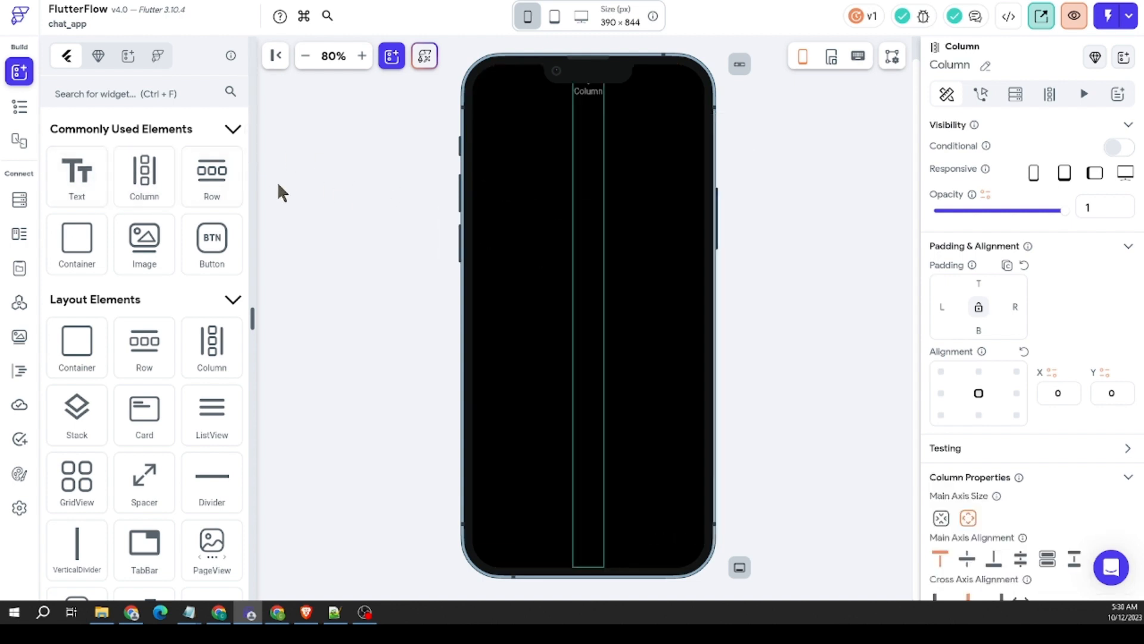
drag(212, 176, 591, 112)
Step: Set the ChatPage Column's top padding to 52
click(542, 103)
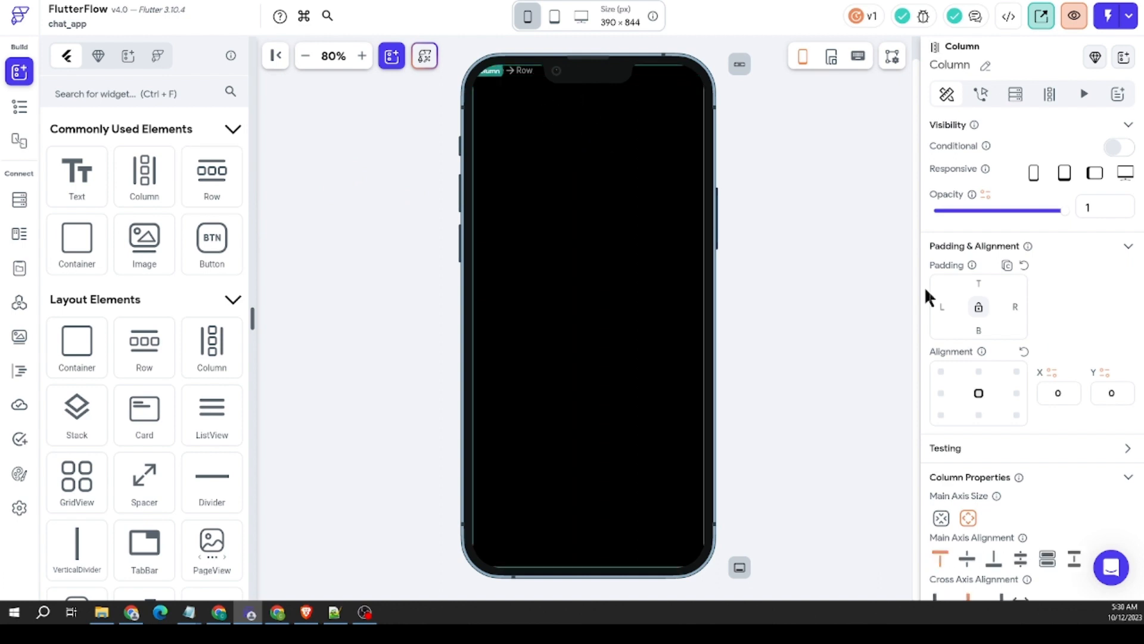
click(983, 284)
text(250)
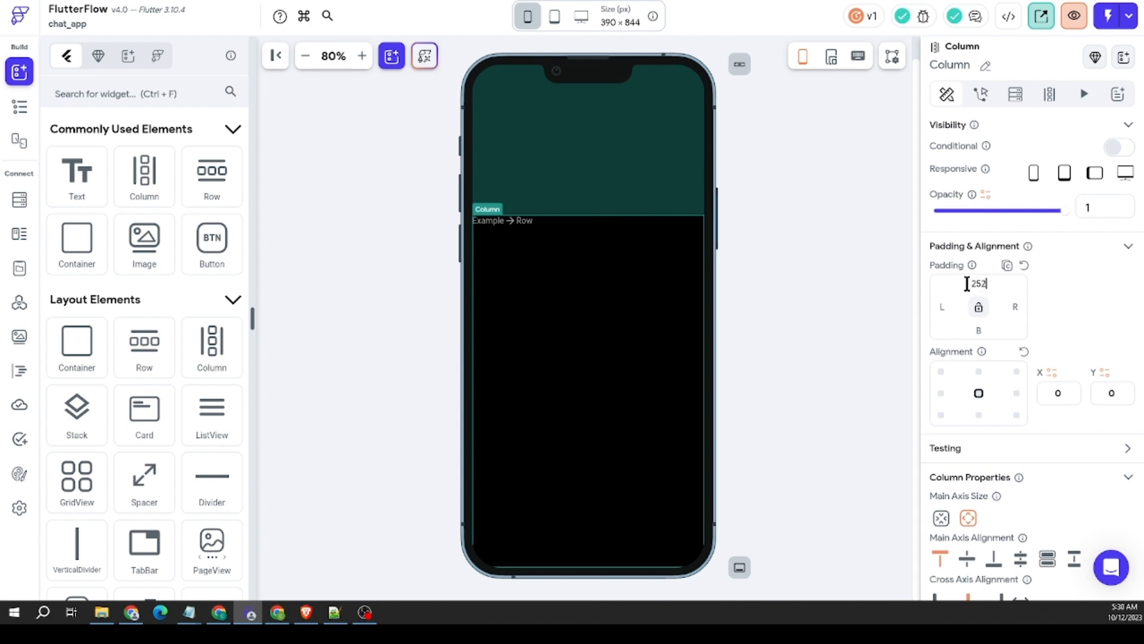
key(BackSpace)
key(BackSpace)
key(BackSpace)
text(52)
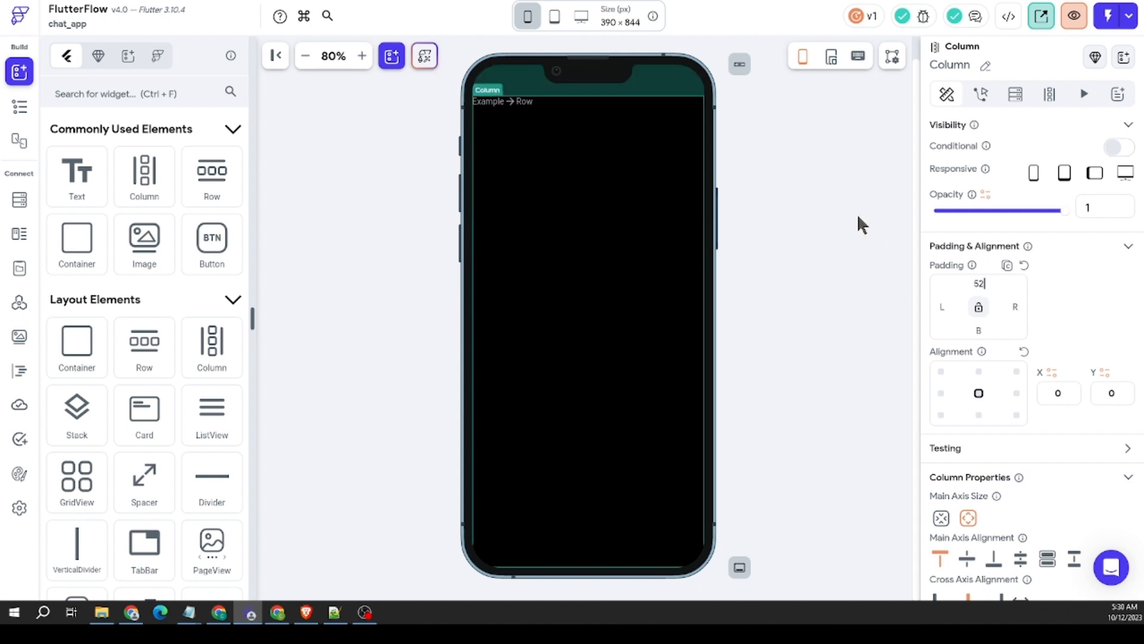
Step: Give the Row inside the Column left and right padding of 12 and a space-between main axis alignment
click(558, 101)
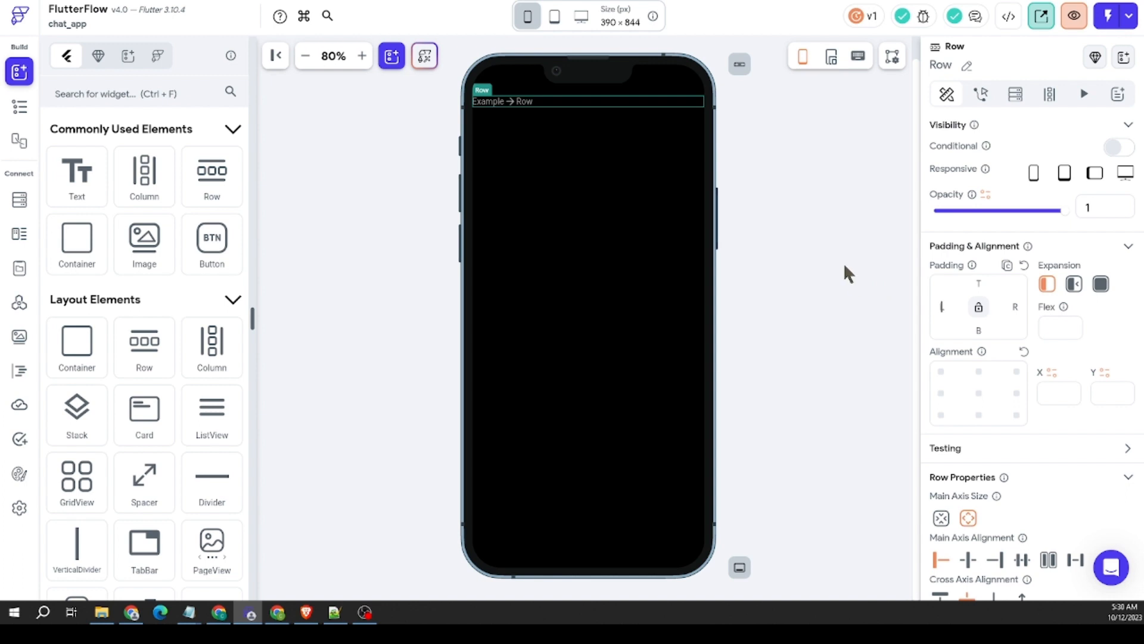
text(12)
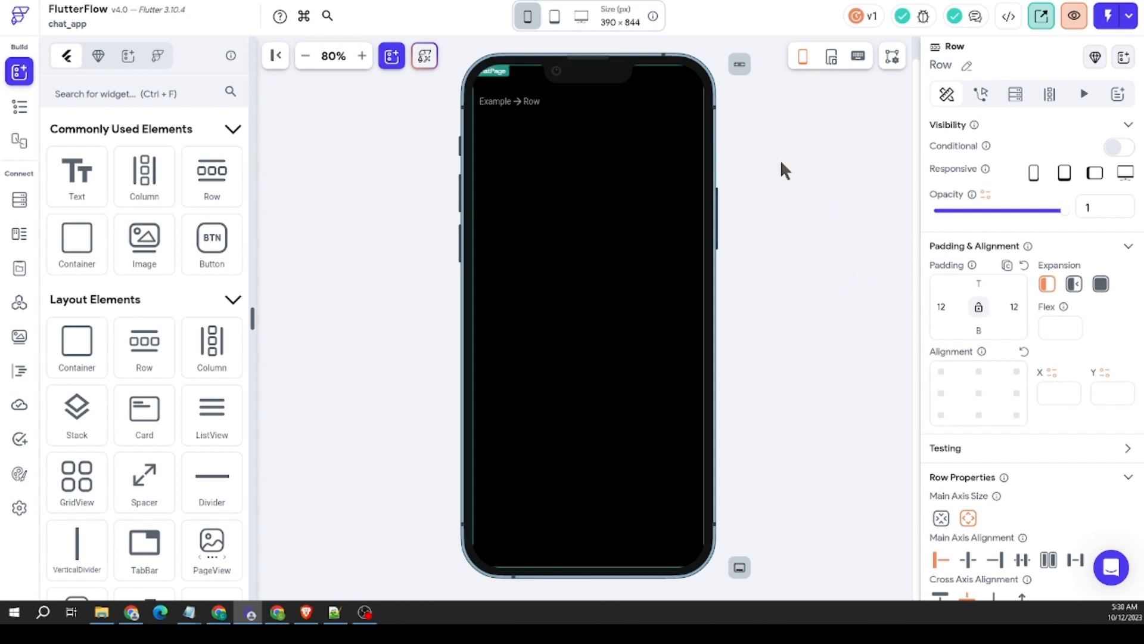
scroll(1035, 391, down, 3)
click(1075, 382)
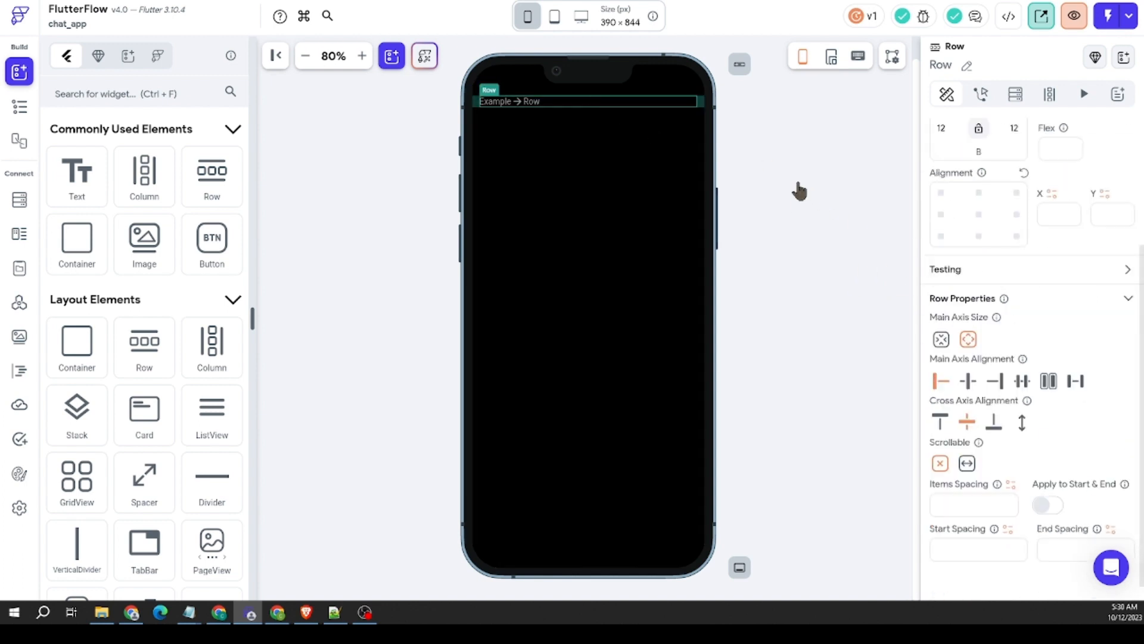
Step: Add a nested Row inside ChatPage's header Row
scroll(69, 249, down, 12)
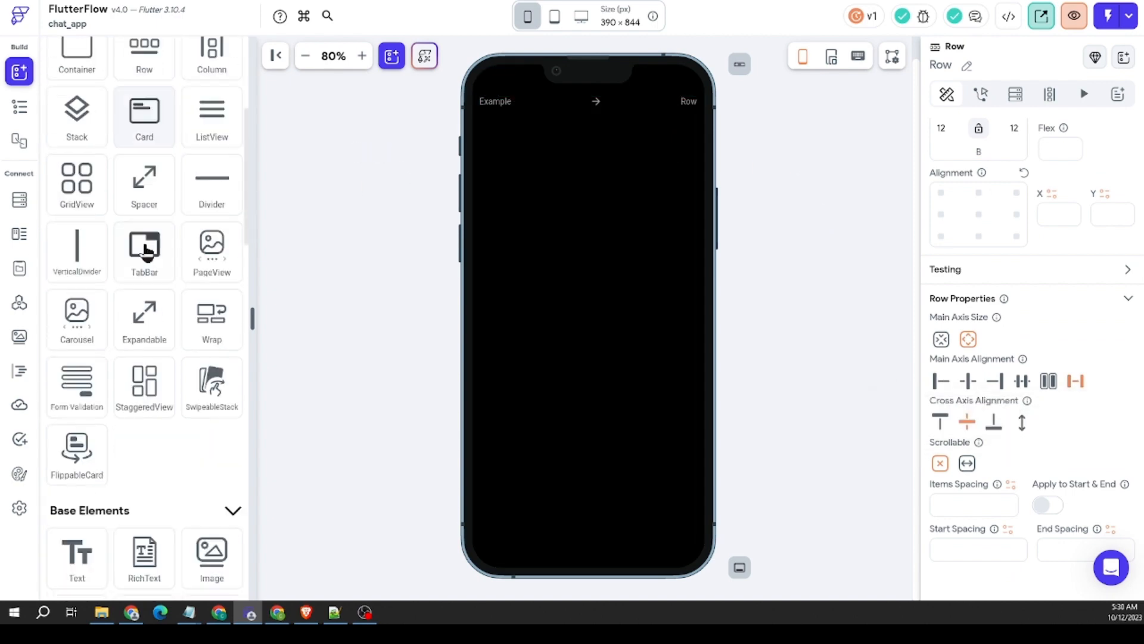
scroll(161, 239, down, 8)
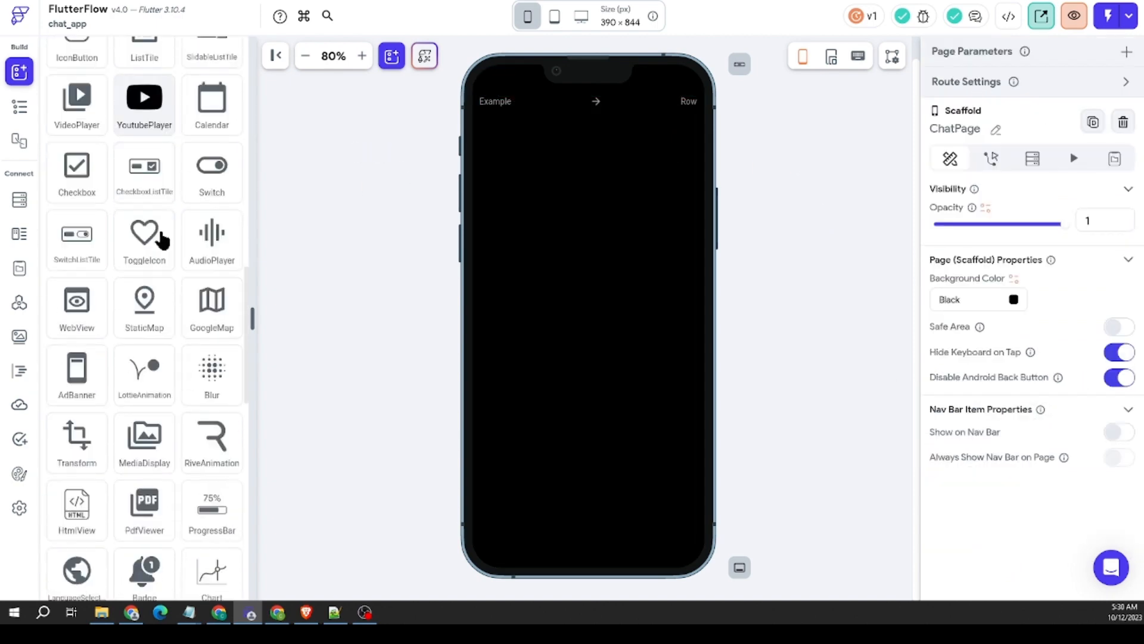
scroll(161, 239, up, 10)
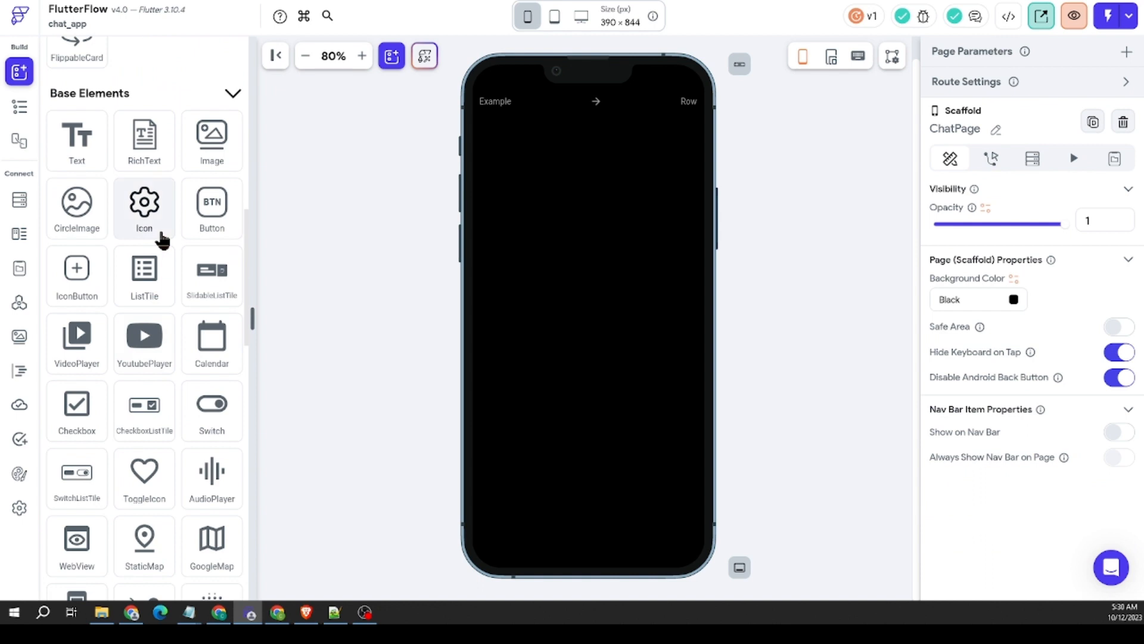
scroll(167, 232, up, 10)
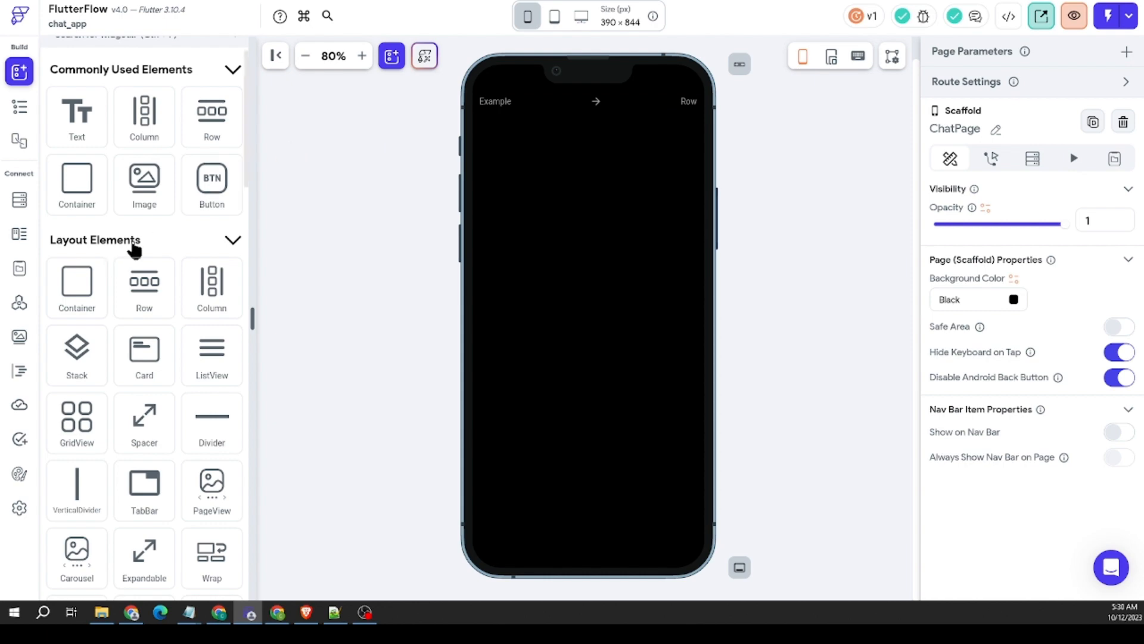
scroll(171, 297, down, 6)
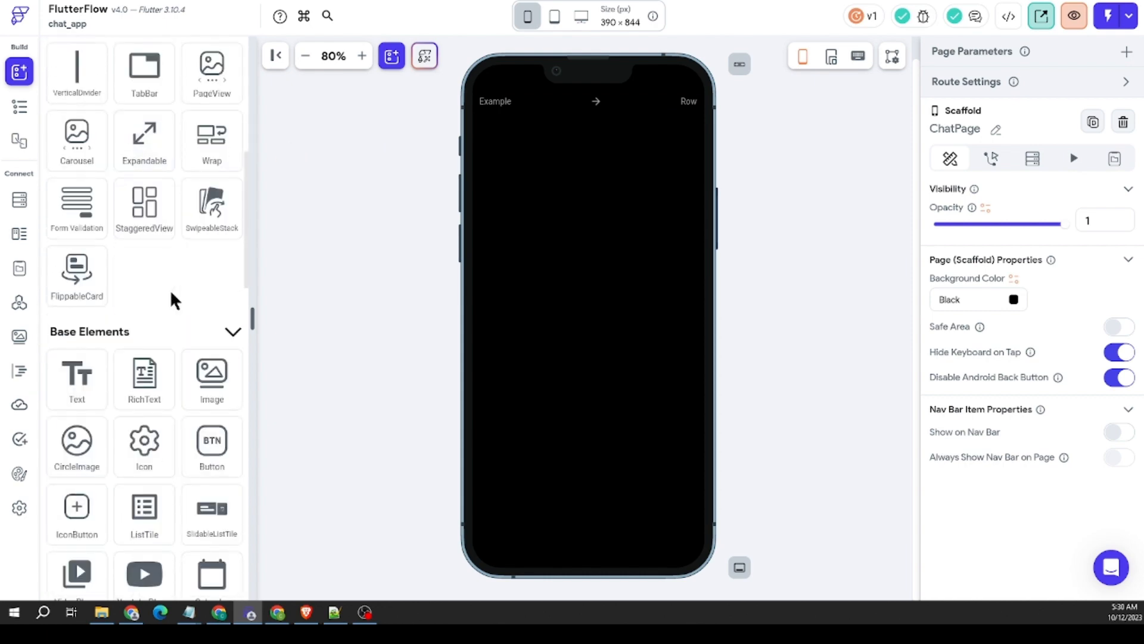
scroll(170, 288, up, 7)
drag(210, 183, 556, 98)
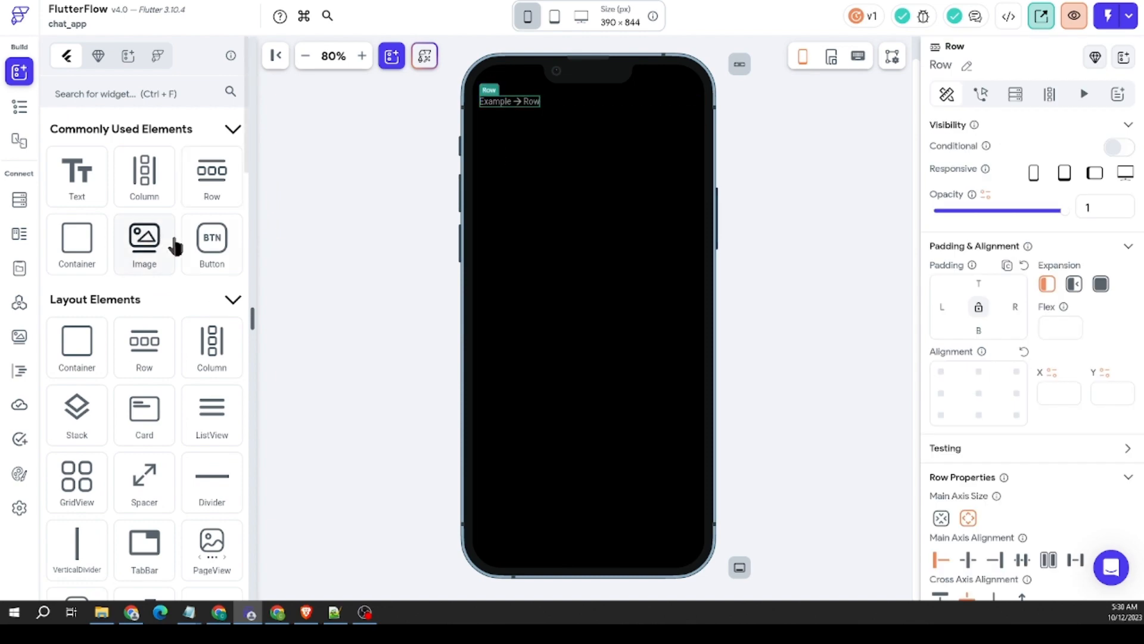
Step: Add an IconButton to ChatPage's header Row, after the nested Row
scroll(173, 248, down, 7)
scroll(159, 260, down, 1)
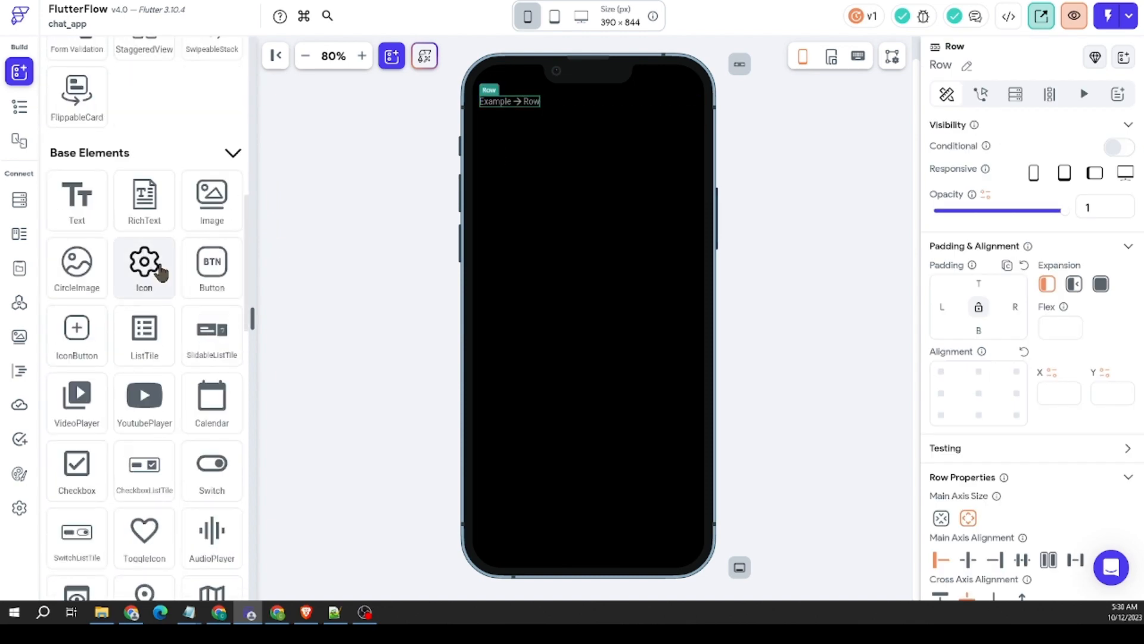
drag(94, 332, 661, 89)
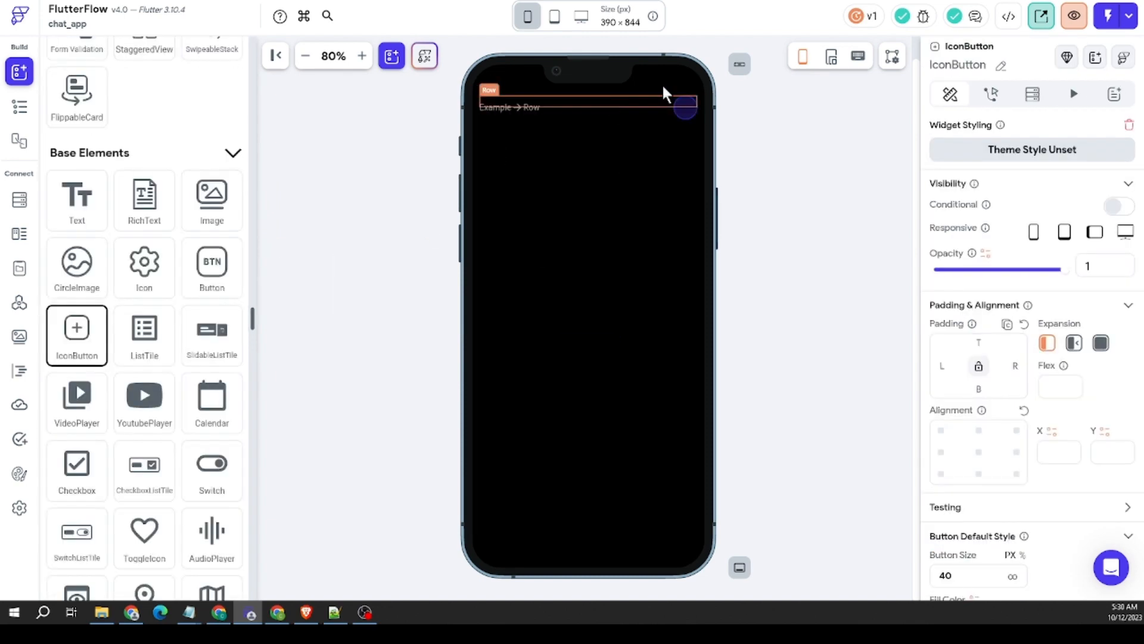
Step: Clear the new IconButton's fill color and border color so both are unset
scroll(1001, 327, down, 8)
click(1013, 227)
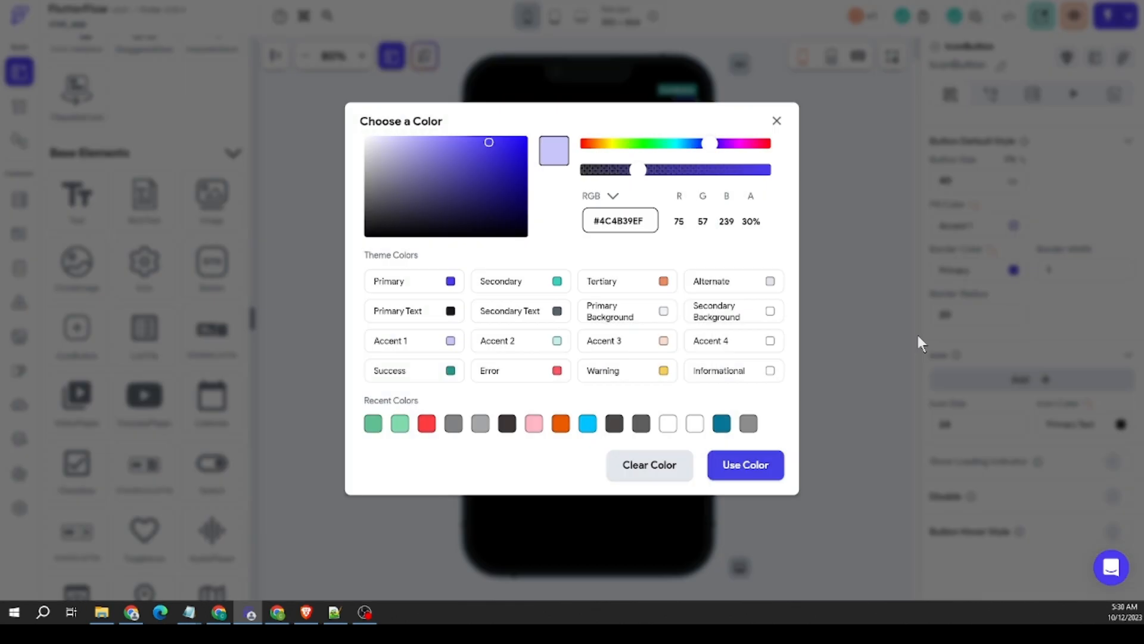
click(653, 466)
click(1014, 271)
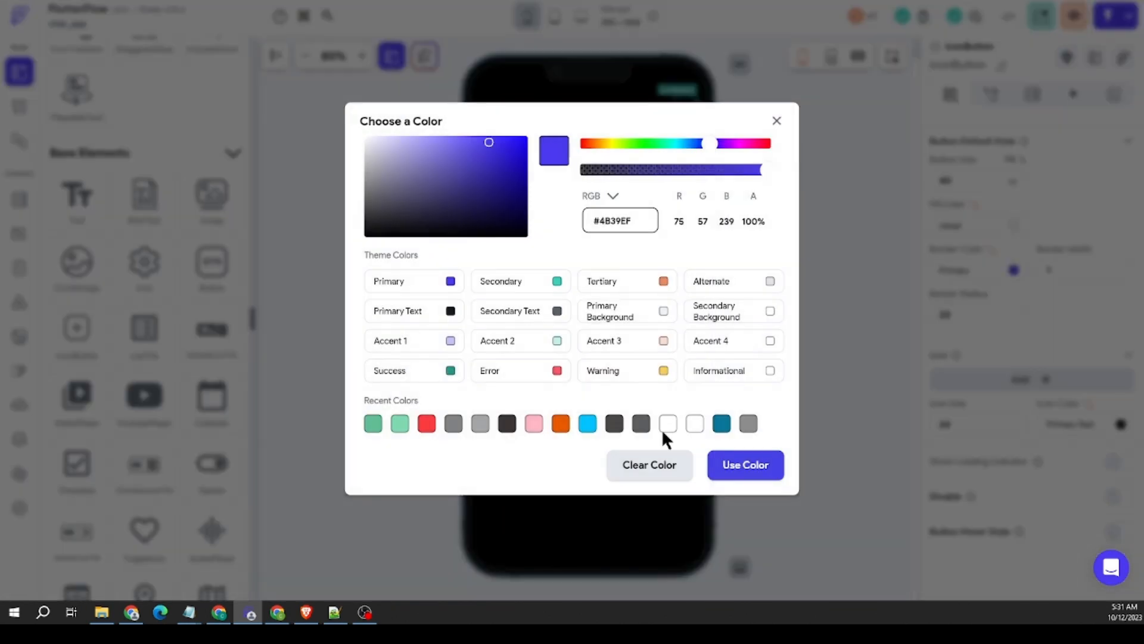
click(653, 466)
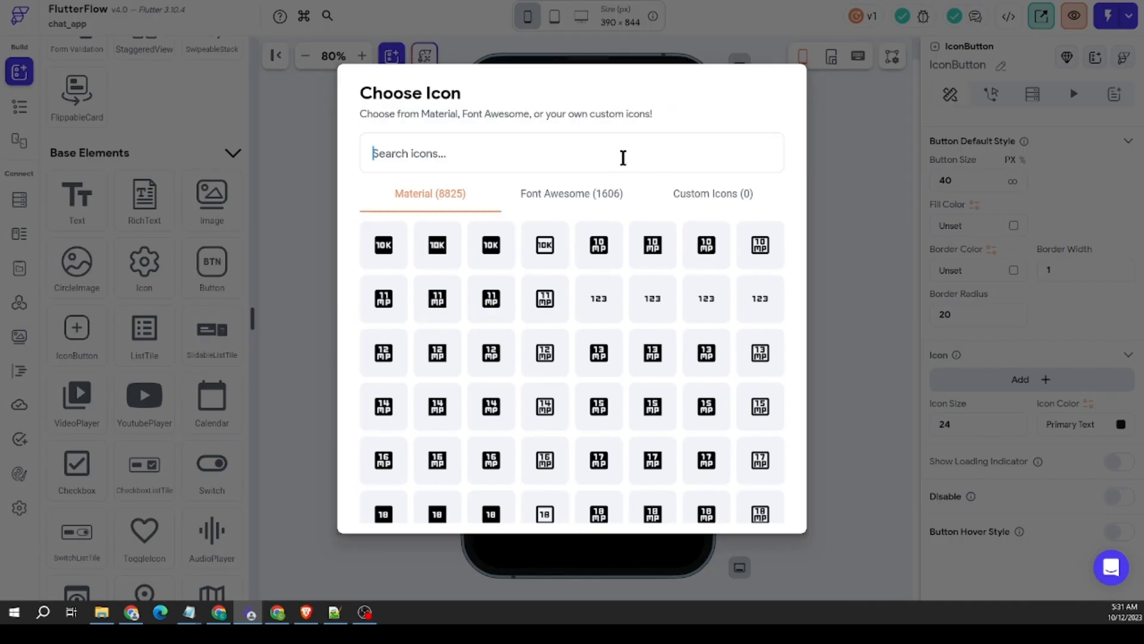
Step: Give the header IconButton the Material menu icon and set its icon color to white #FFFFFF
text(menu)
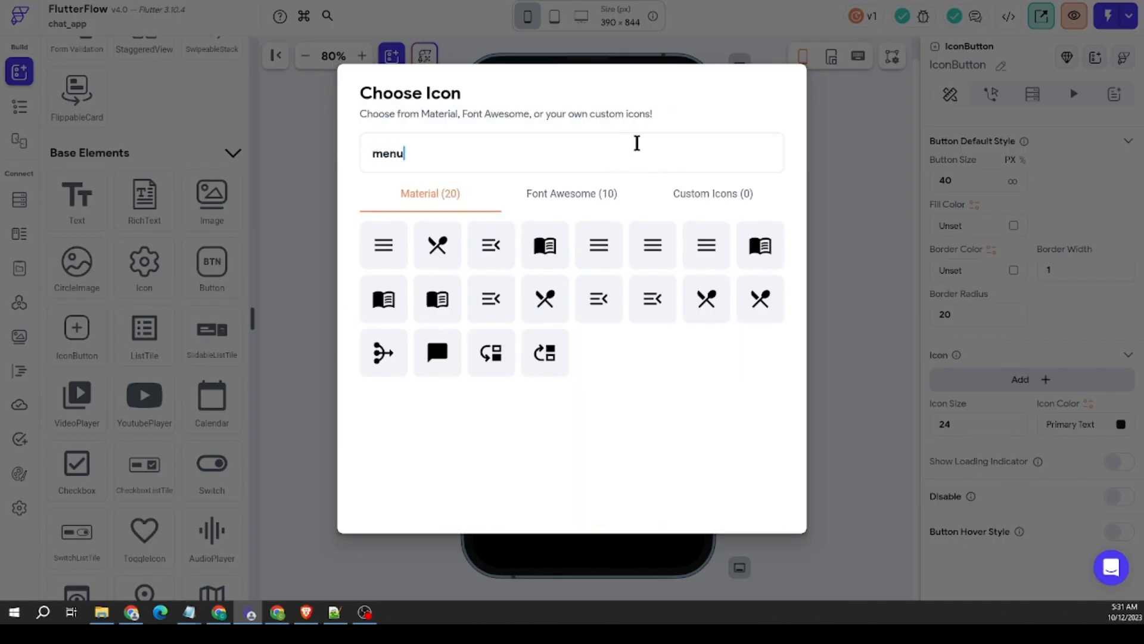
key(Return)
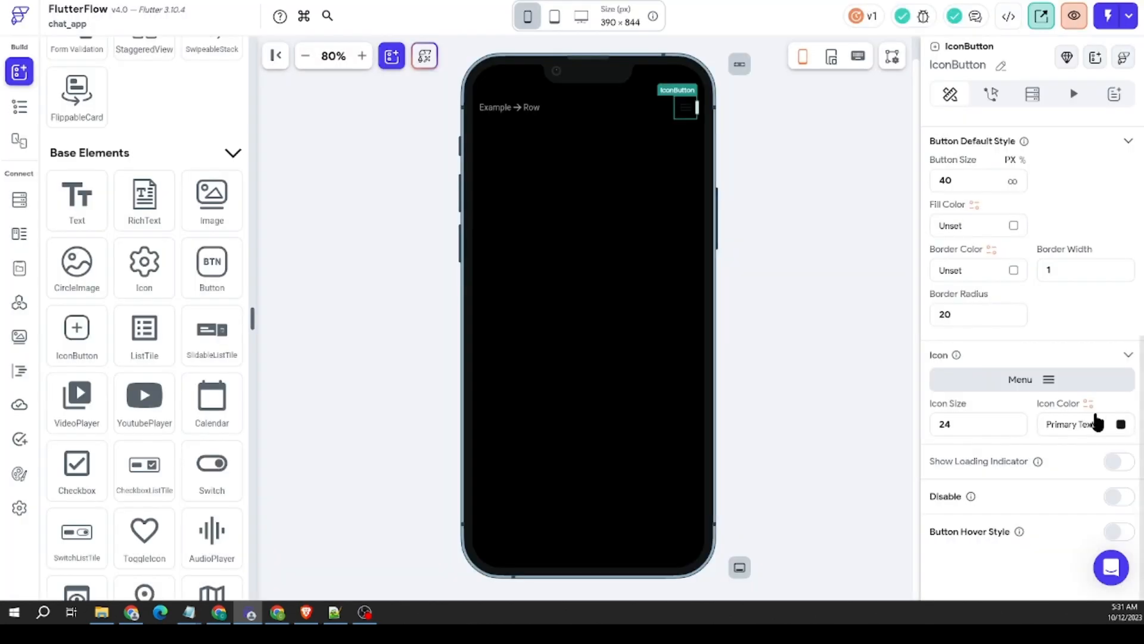
click(1121, 424)
click(741, 462)
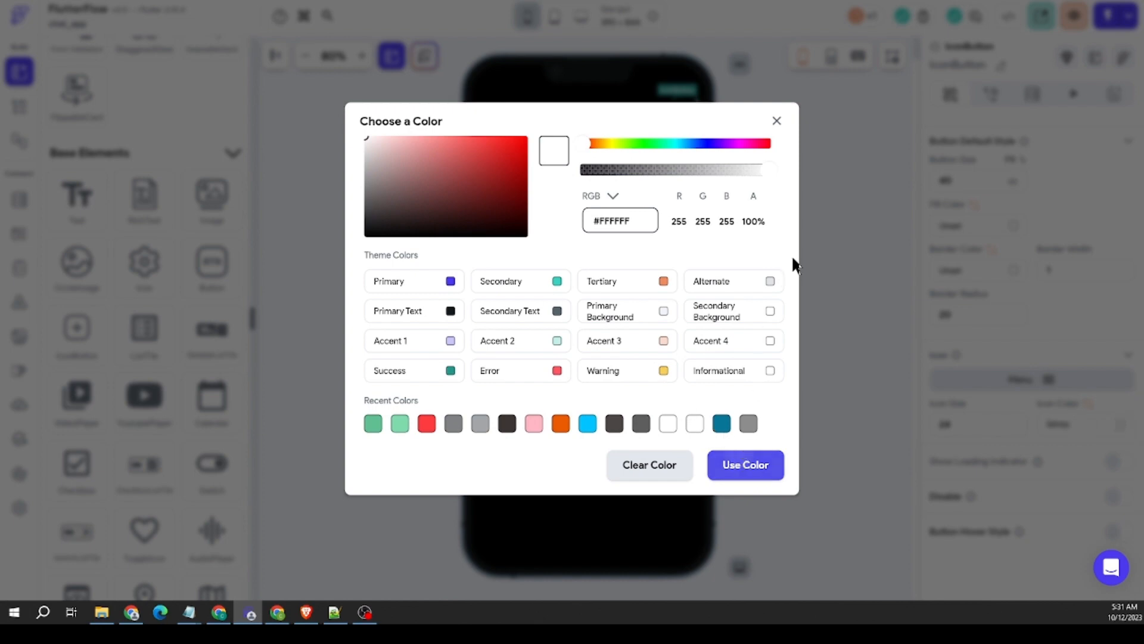
Step: Add an EndDrawer to ChatPage and hide it from the canvas
scroll(173, 292, down, 10)
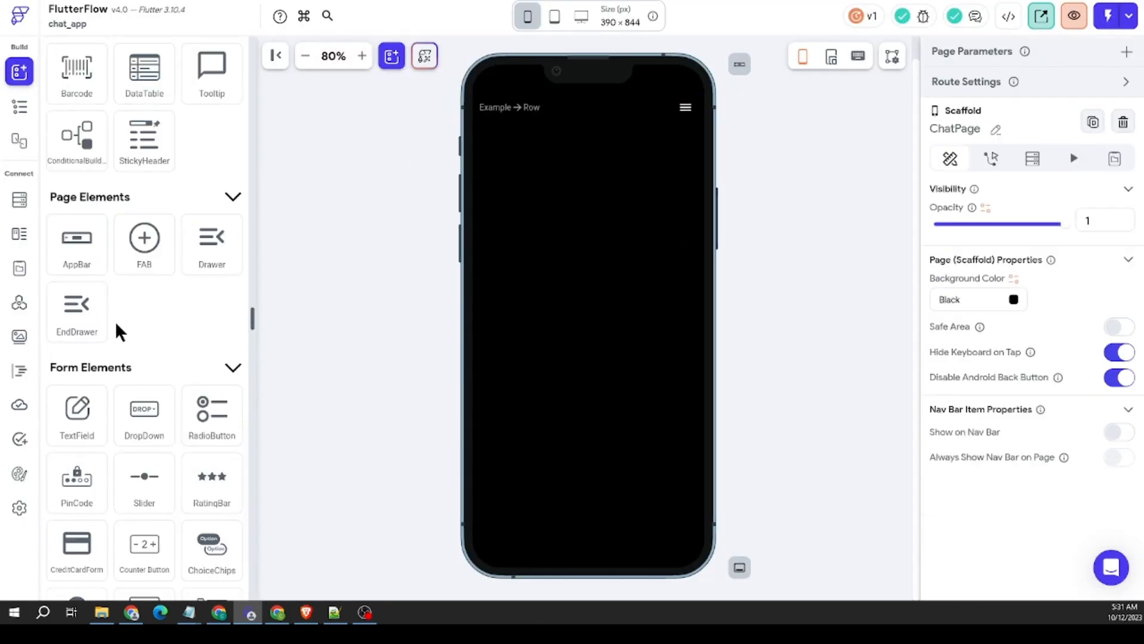
drag(84, 313, 860, 209)
click(860, 209)
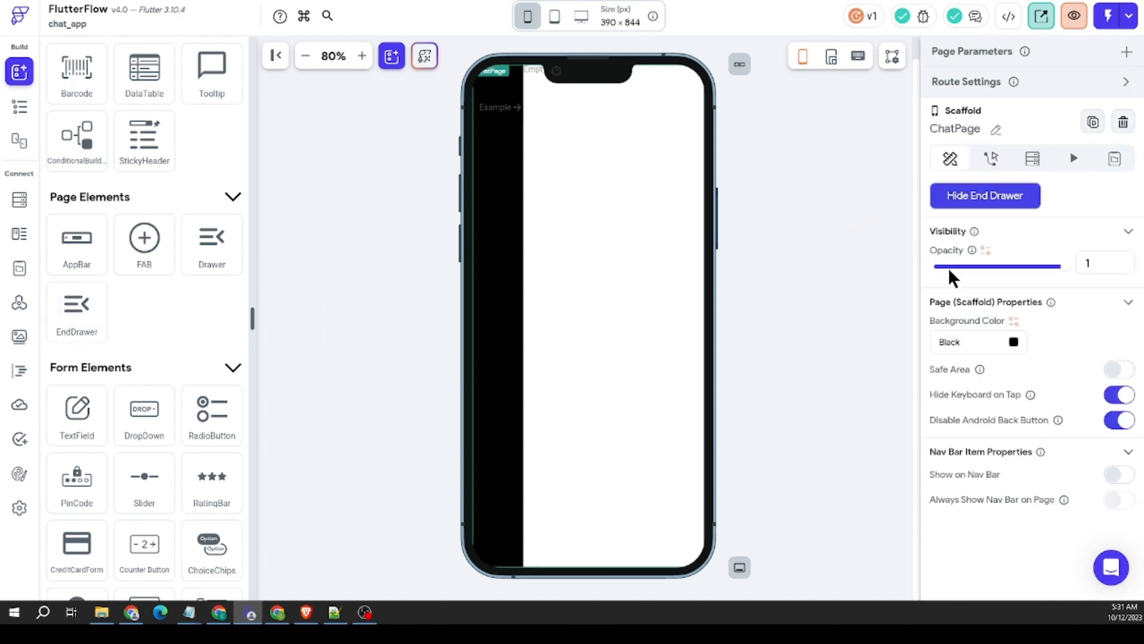
click(962, 198)
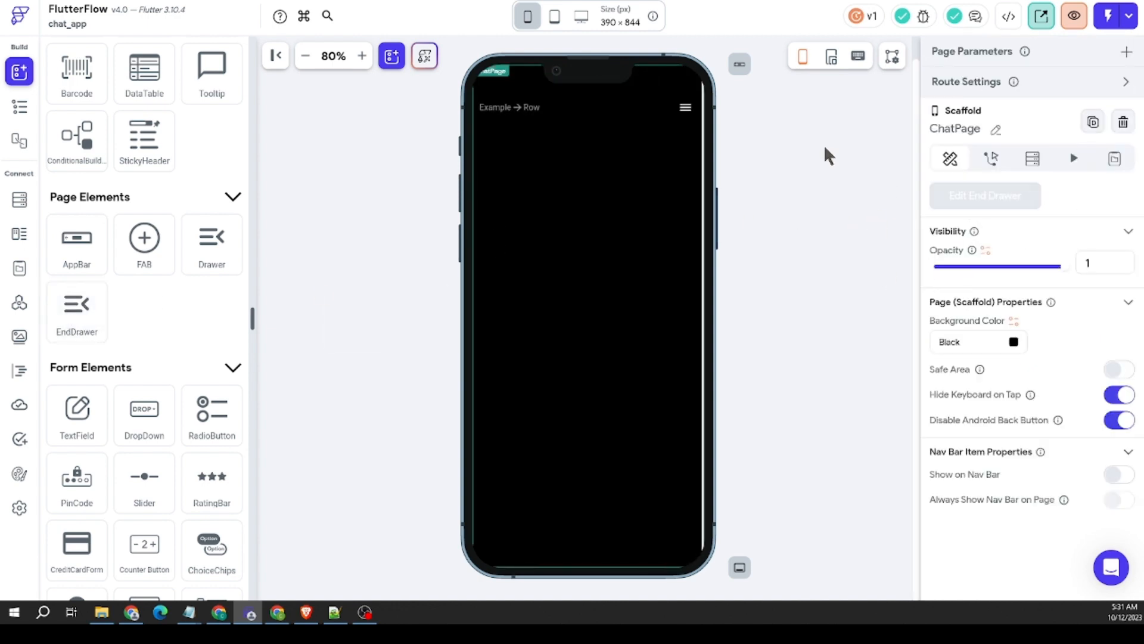
click(527, 104)
scroll(134, 176, up, 5)
scroll(140, 182, up, 12)
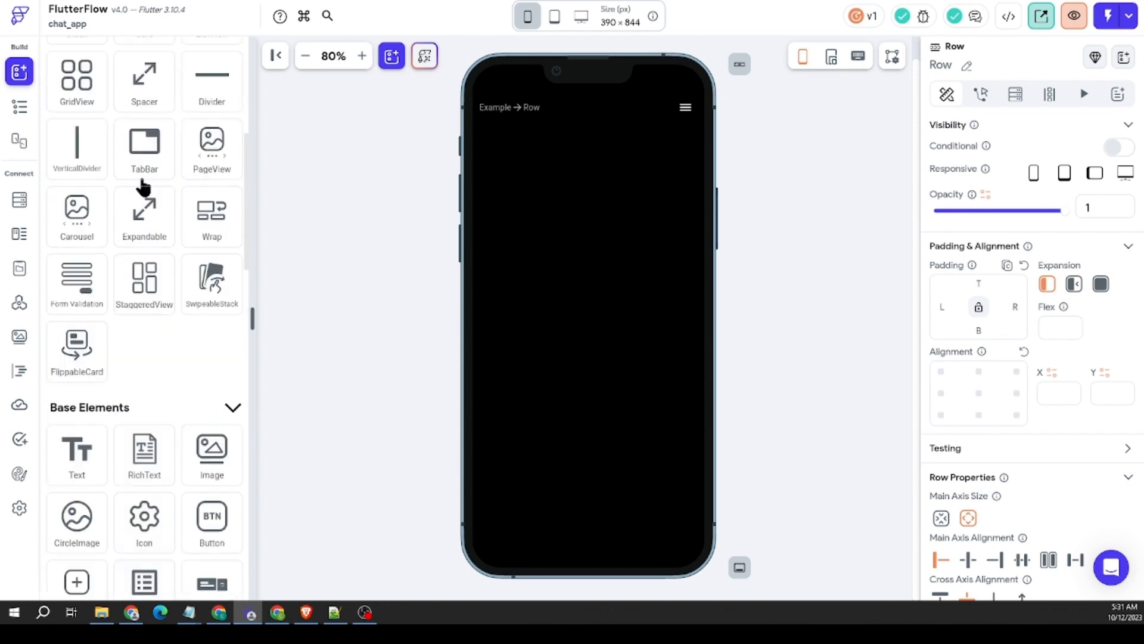
click(411, 138)
scroll(149, 170, up, 3)
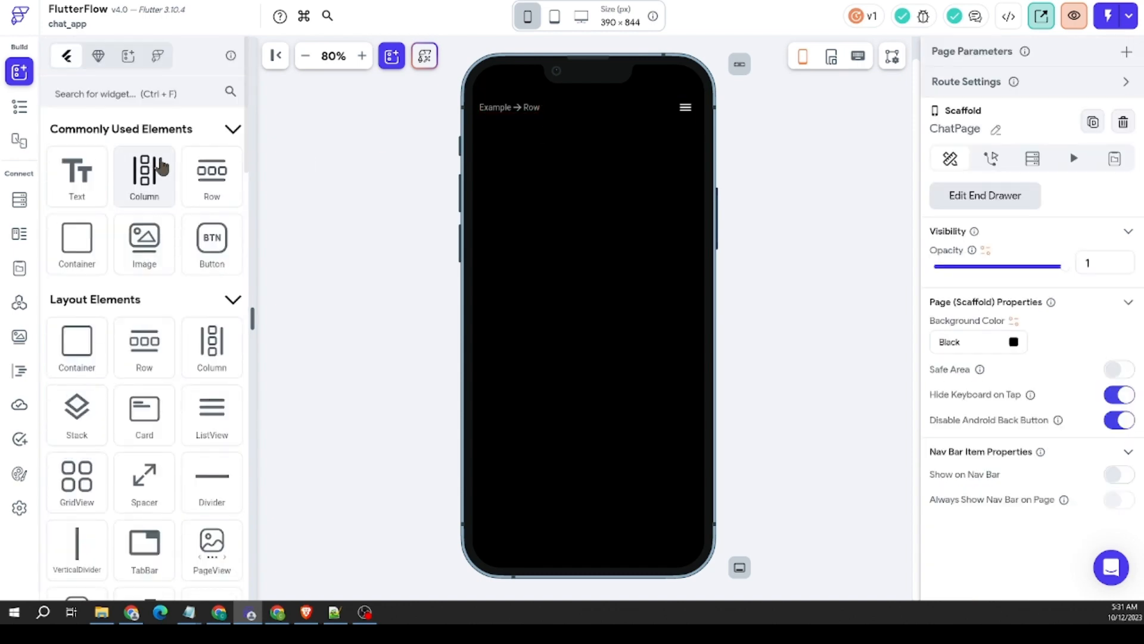
scroll(173, 263, down, 10)
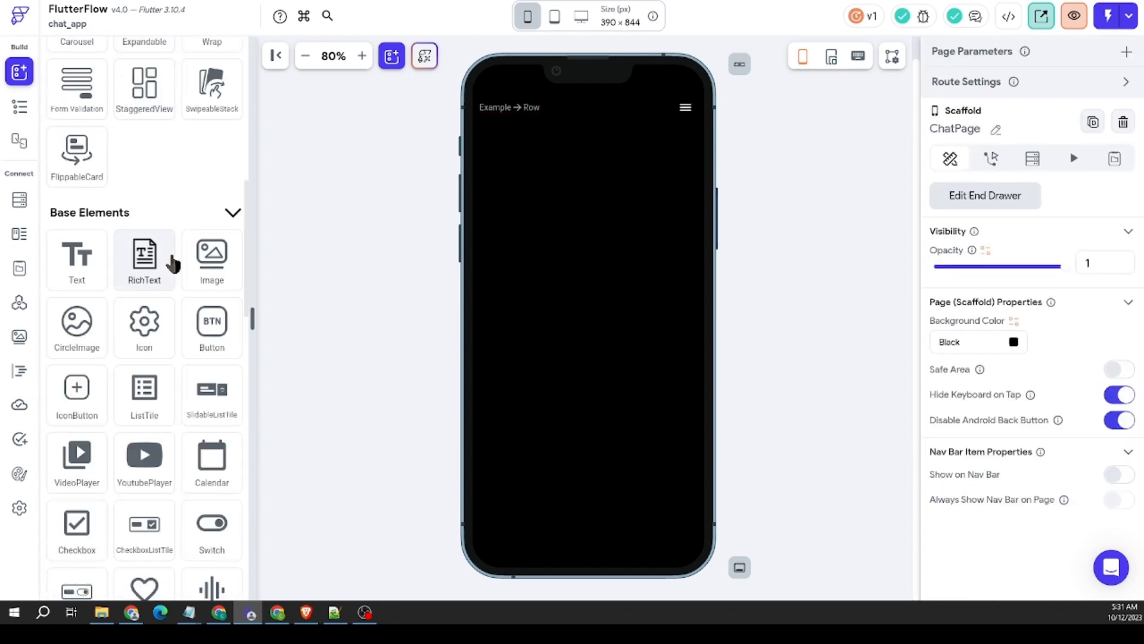
right_click(685, 108)
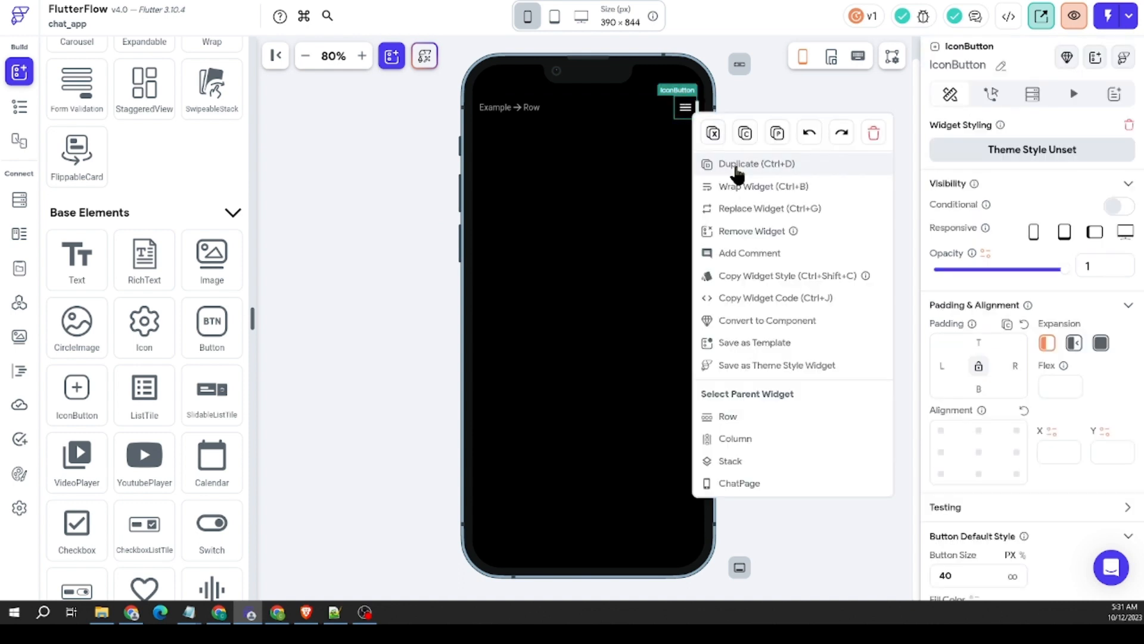
click(497, 111)
right_click(496, 106)
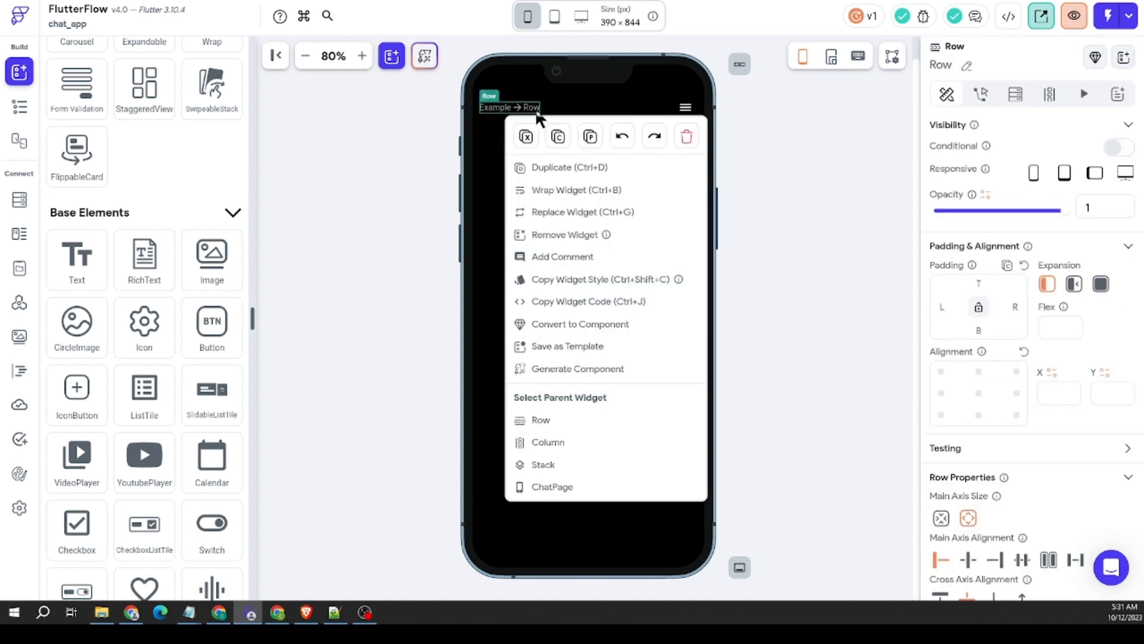
click(349, 153)
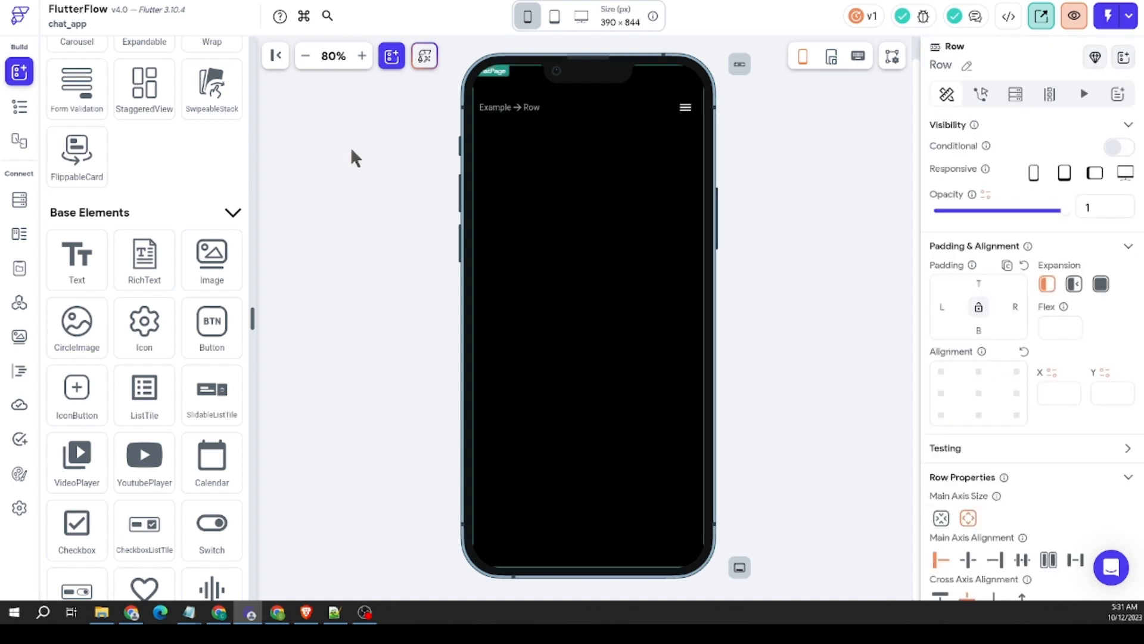
click(510, 107)
Step: Copy the Row with the add-person and video icon buttons from HomePage's header and paste it into ChatPage's header Row
click(20, 107)
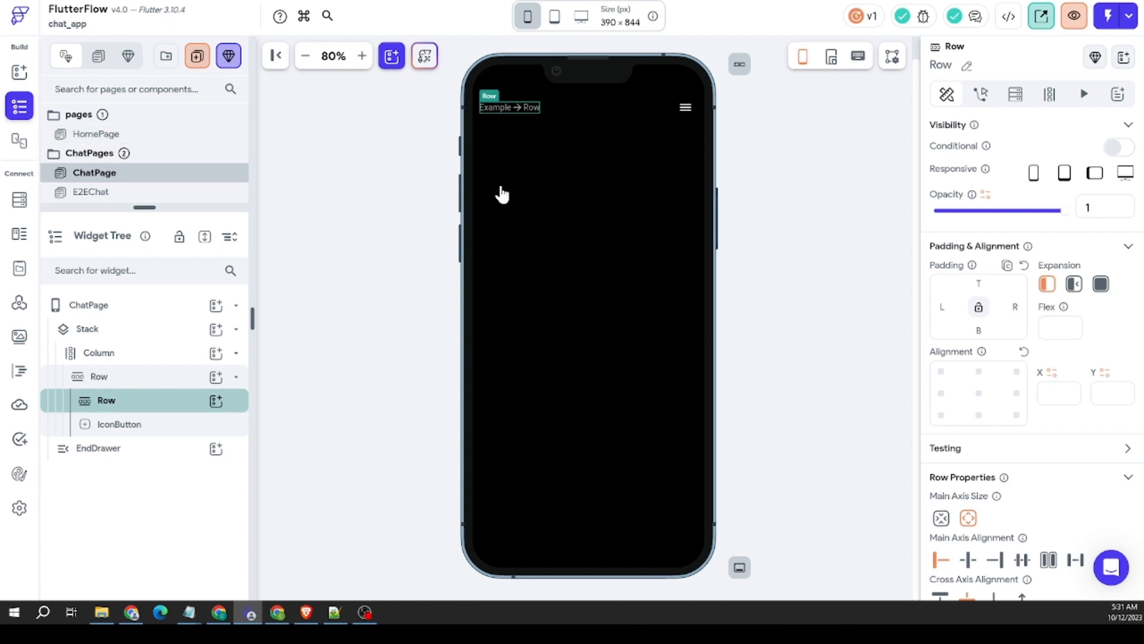
click(669, 109)
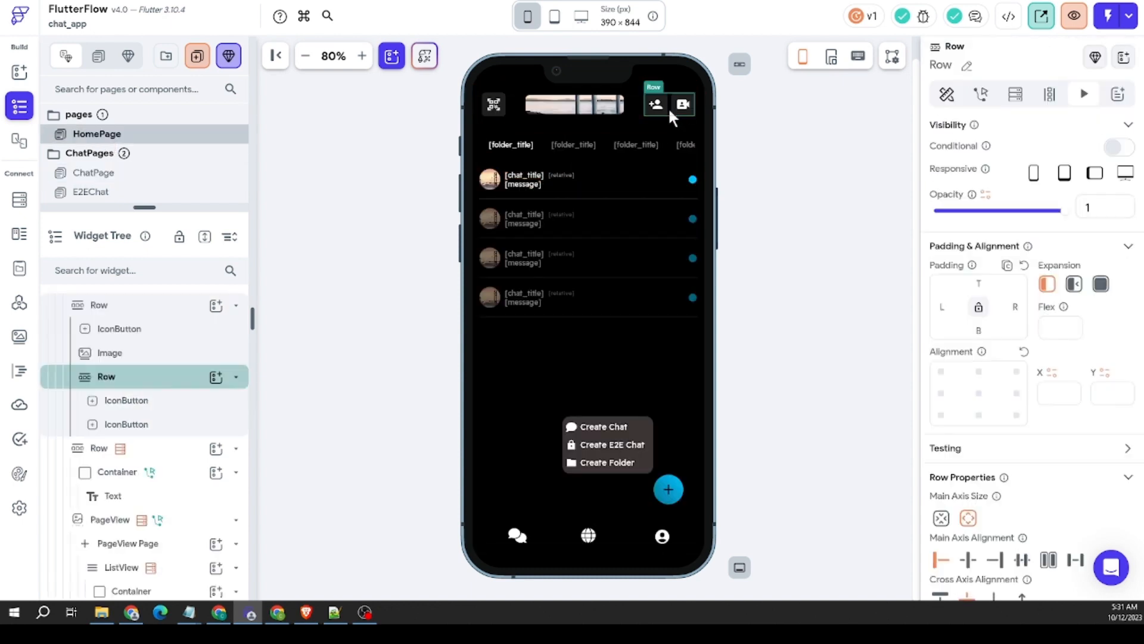
right_click(668, 110)
click(722, 140)
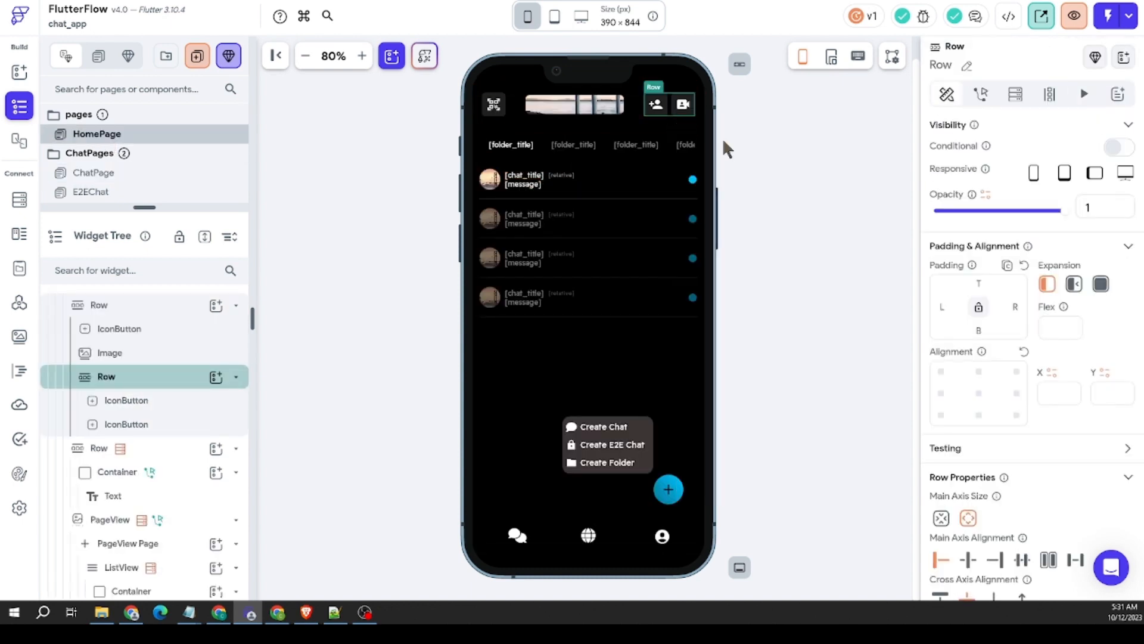
click(129, 173)
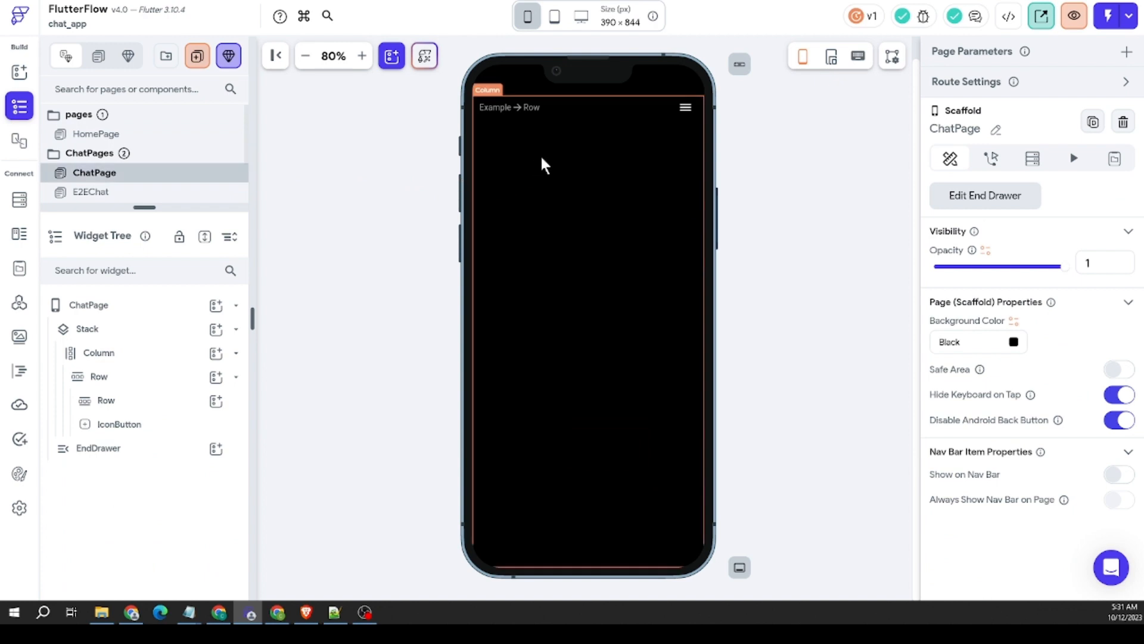
right_click(557, 104)
click(649, 137)
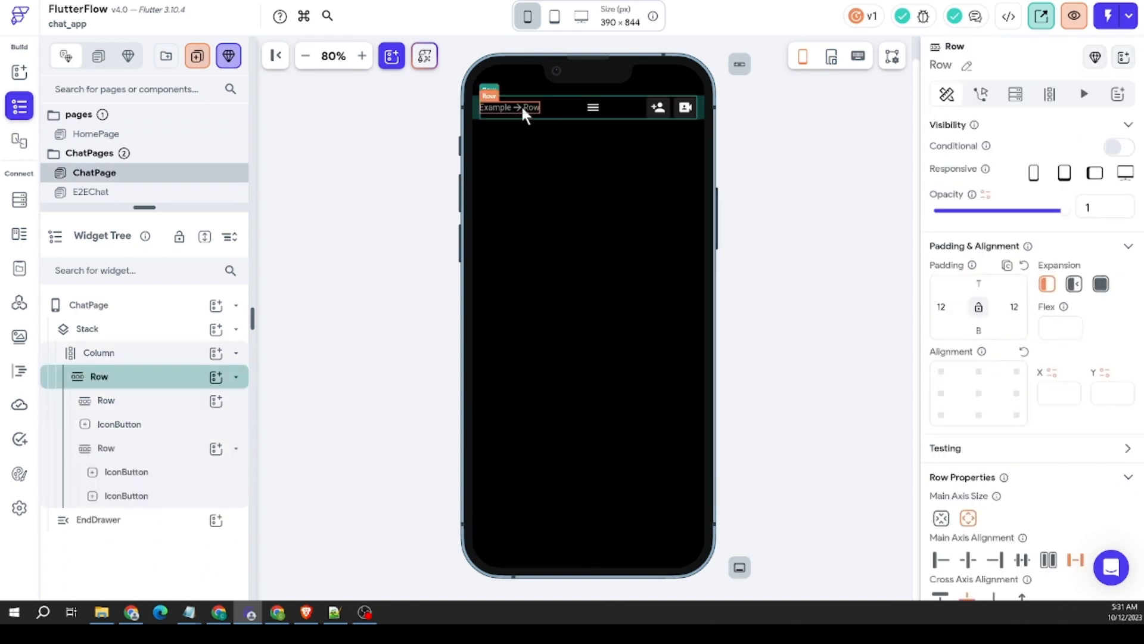
Step: Delete the empty nested Row and arrange the two-button Row at the start of ChatPage's header, with the video button before the add-person button
right_click(520, 105)
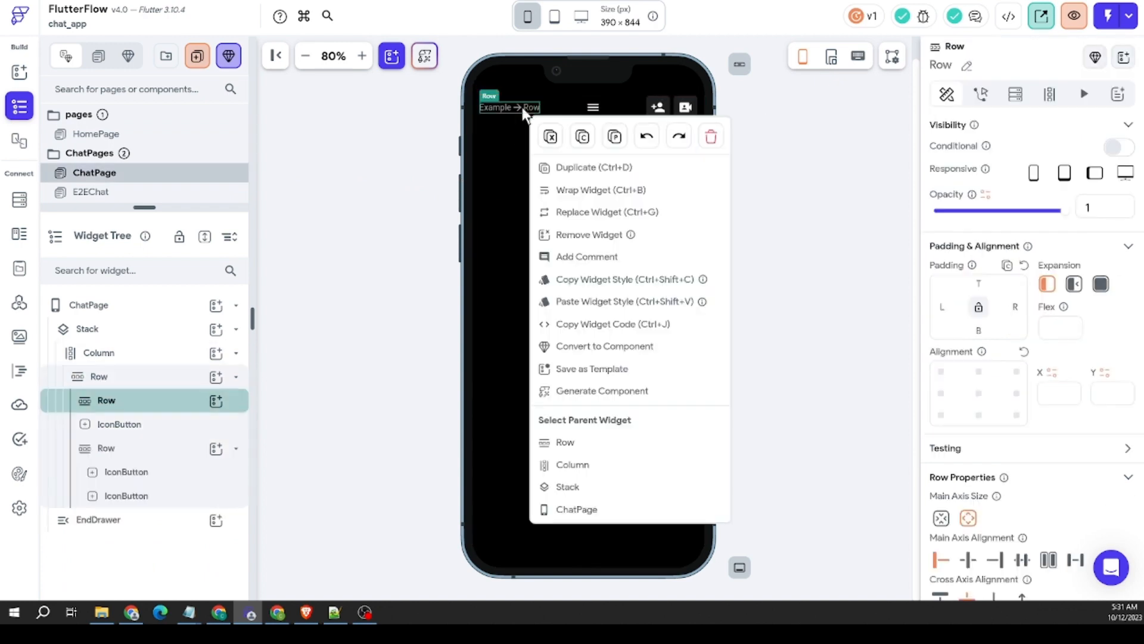
click(709, 139)
click(670, 110)
drag(670, 110, 531, 114)
click(488, 113)
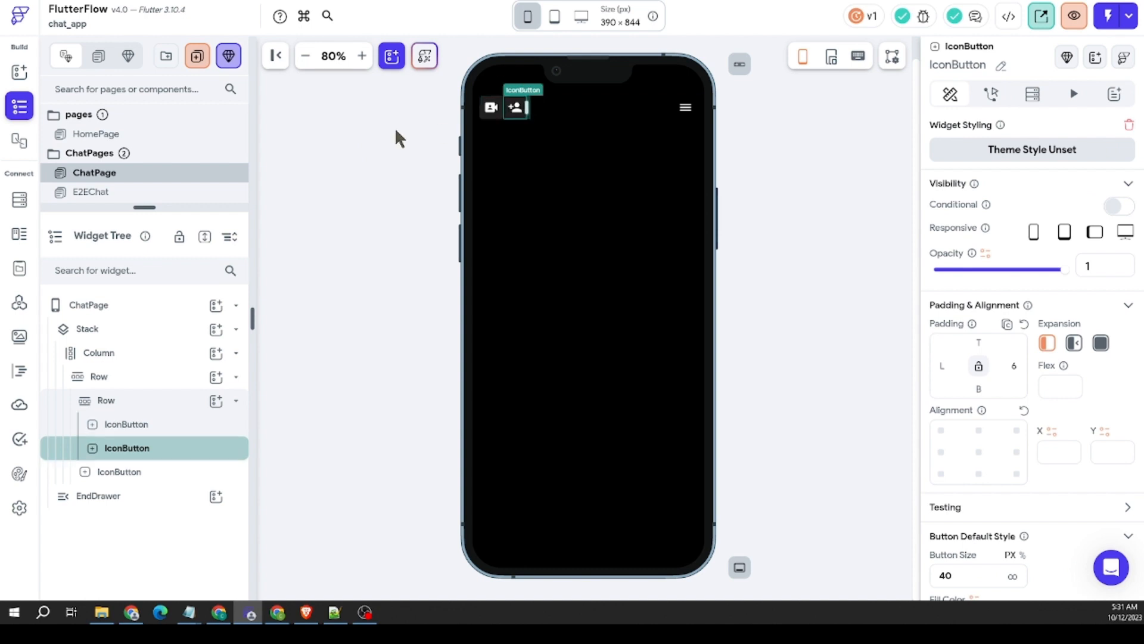
click(434, 211)
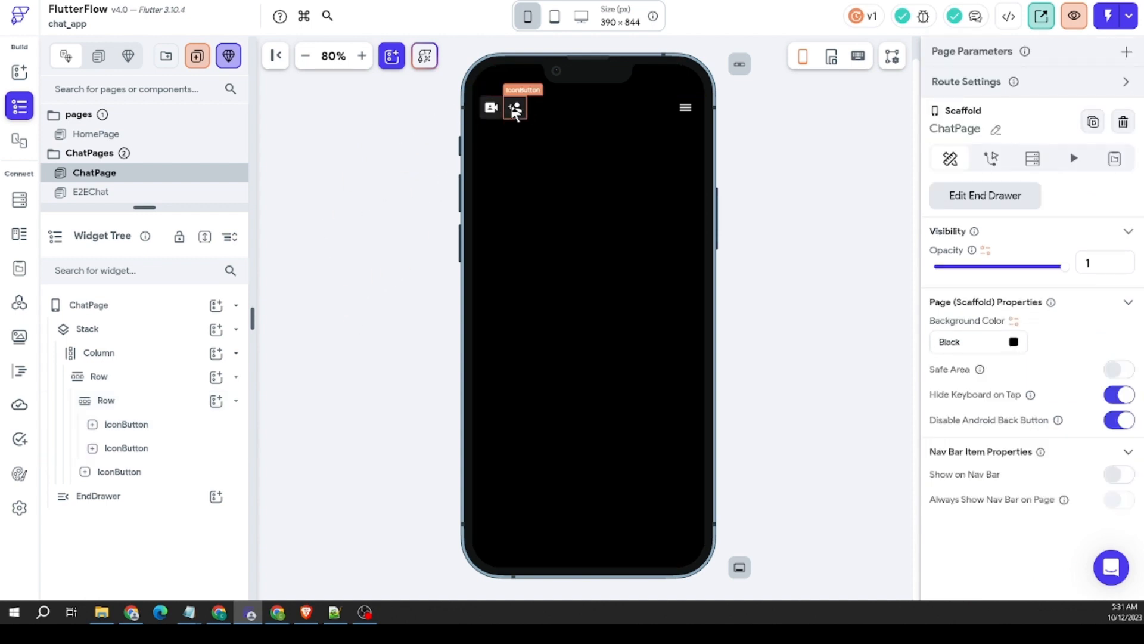
Step: Clear the add-person button's right padding and set the video button's right padding to 6
click(516, 110)
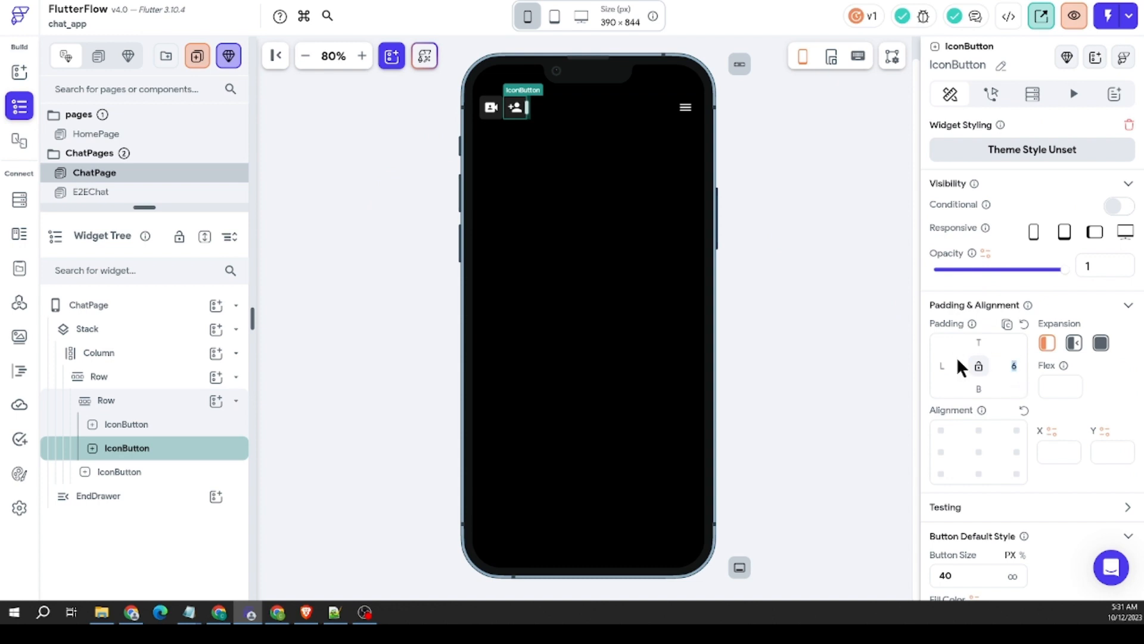
click(491, 108)
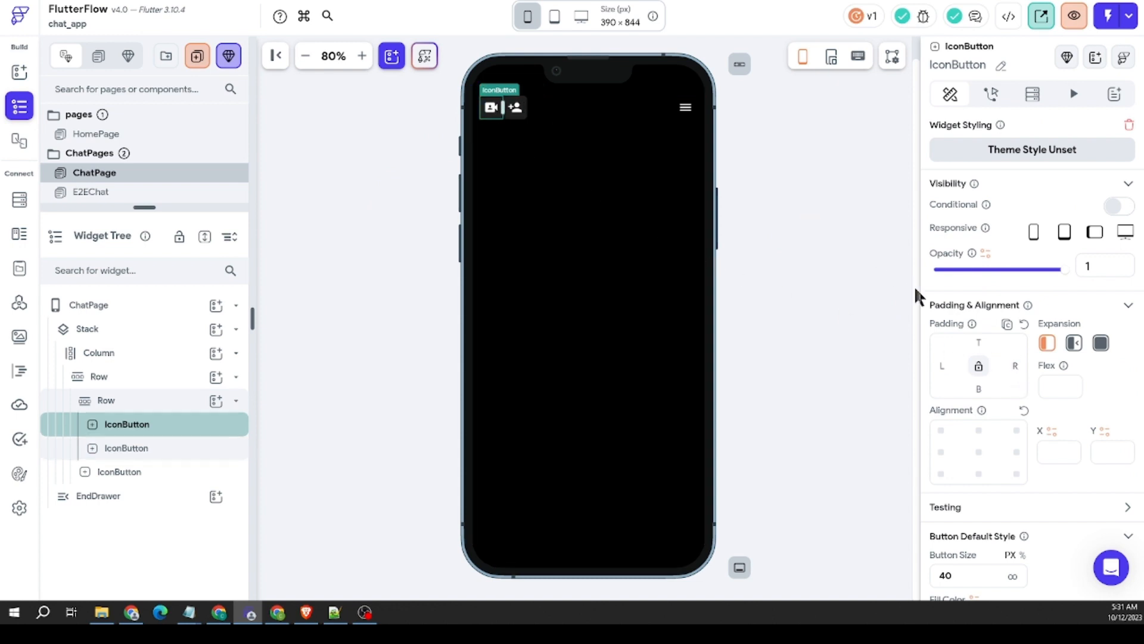
click(1006, 365)
text(6)
click(329, 153)
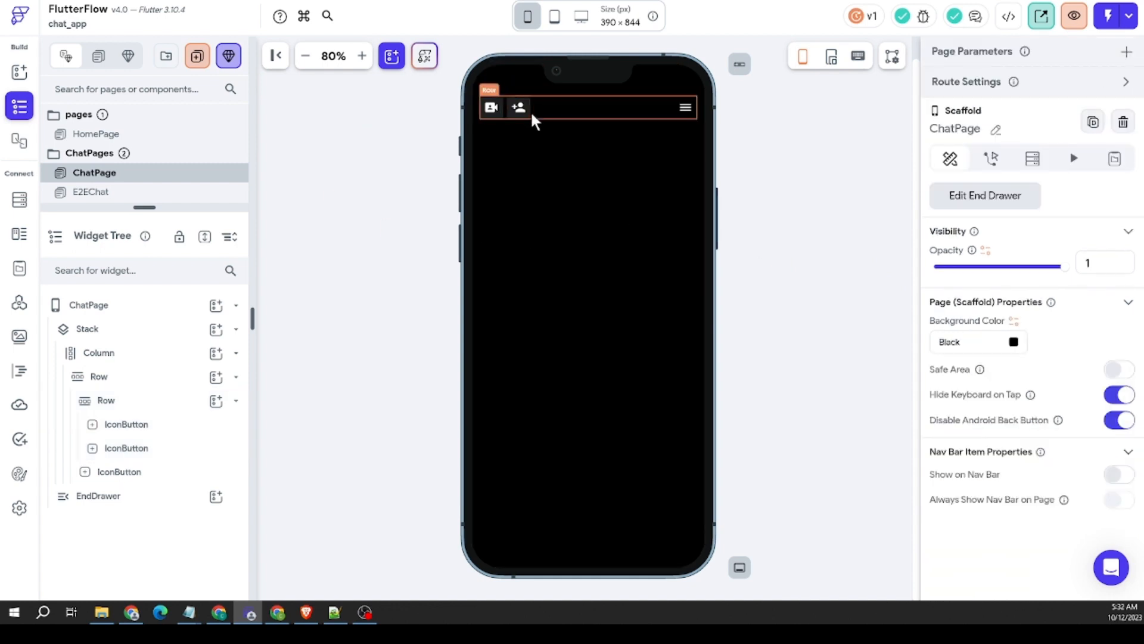
Step: Add a Text widget to ChatPage's header Row between the two-button Row and the menu button
click(19, 72)
drag(77, 169, 586, 111)
scroll(1056, 352, down, 7)
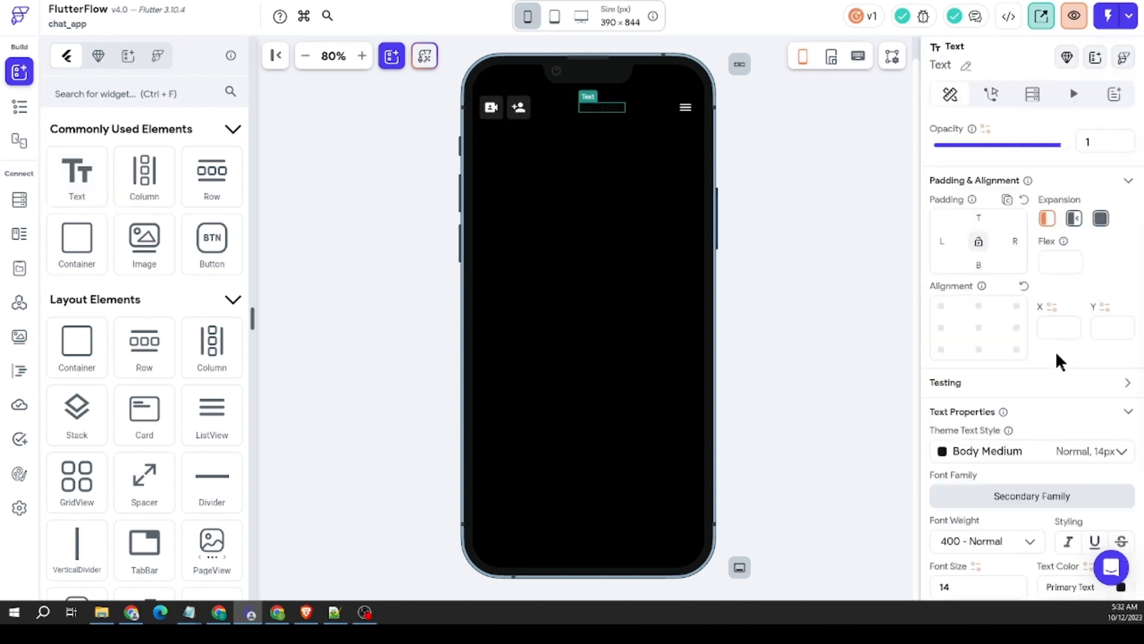
Step: Set the header title text's color to White and its font size to 15
click(1121, 351)
drag(416, 182, 313, 97)
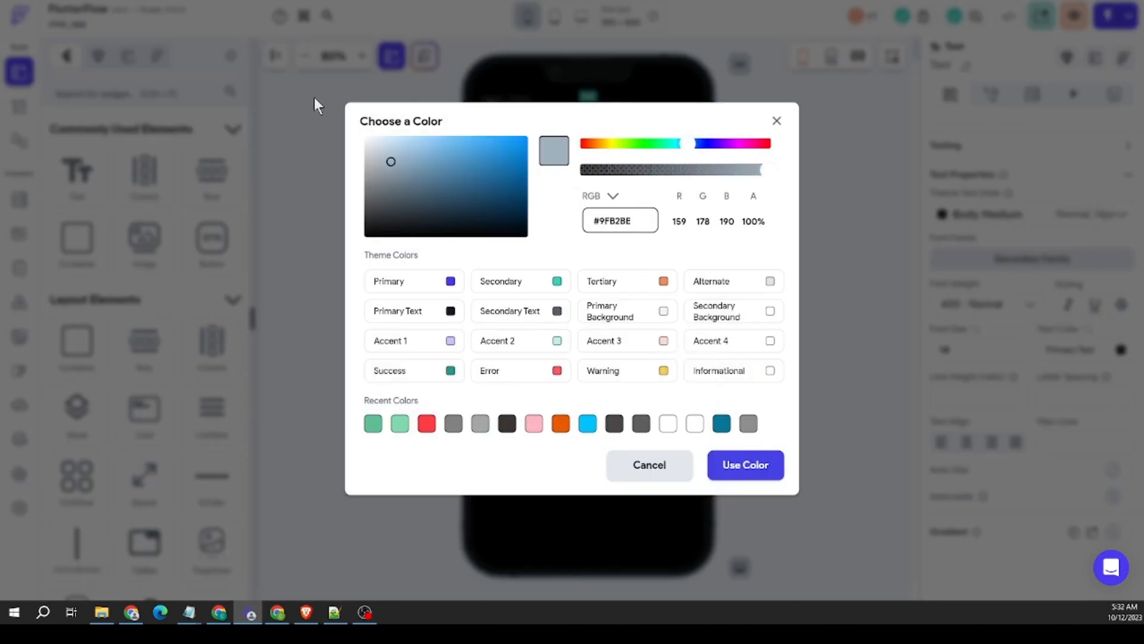
click(754, 472)
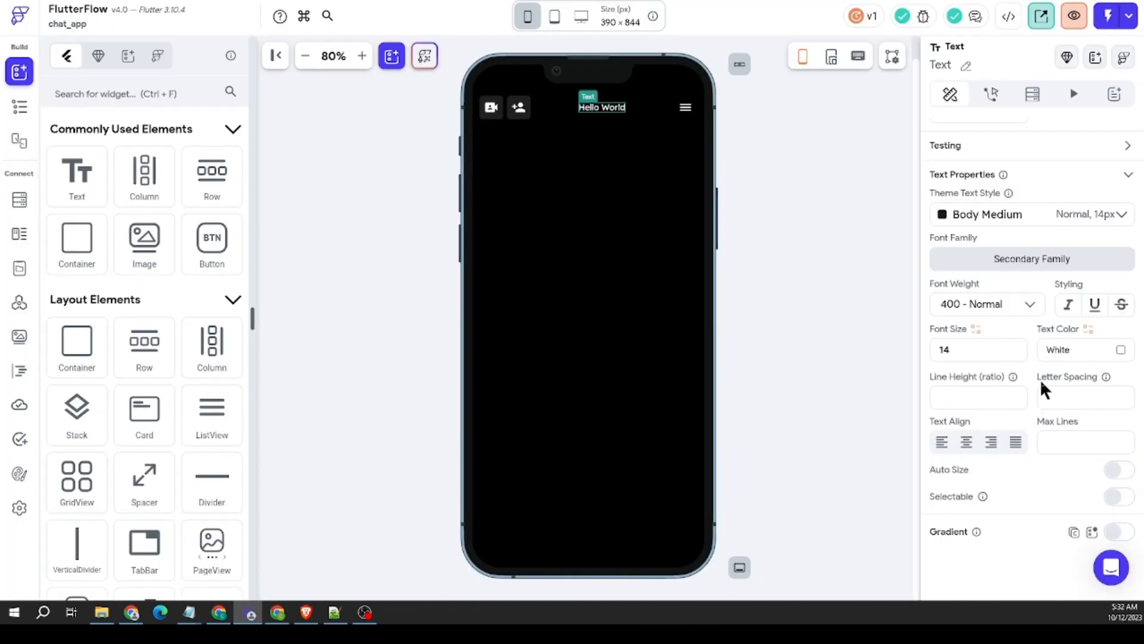
double_click(945, 349)
text(15)
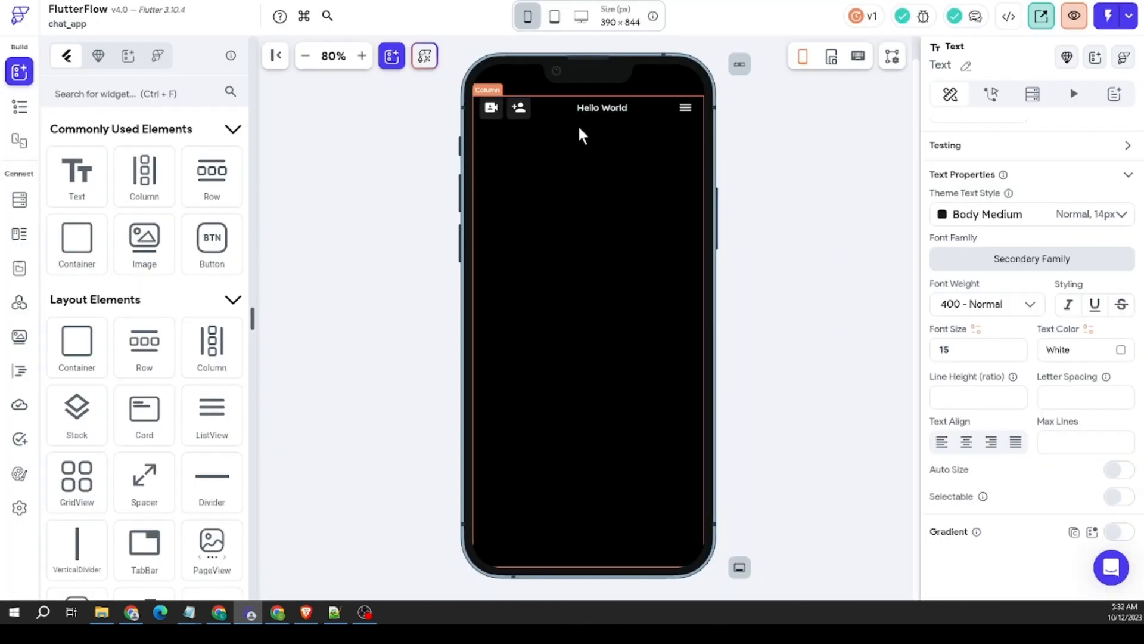
Step: Set the header title text's right padding to 25 and raise it to 35
click(613, 103)
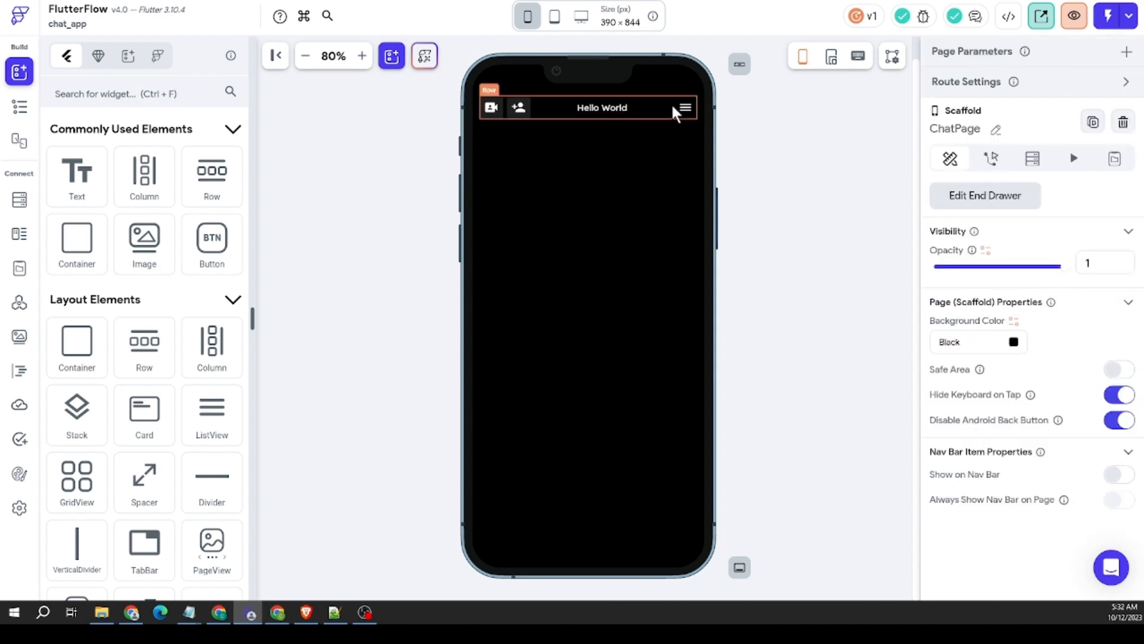
click(626, 107)
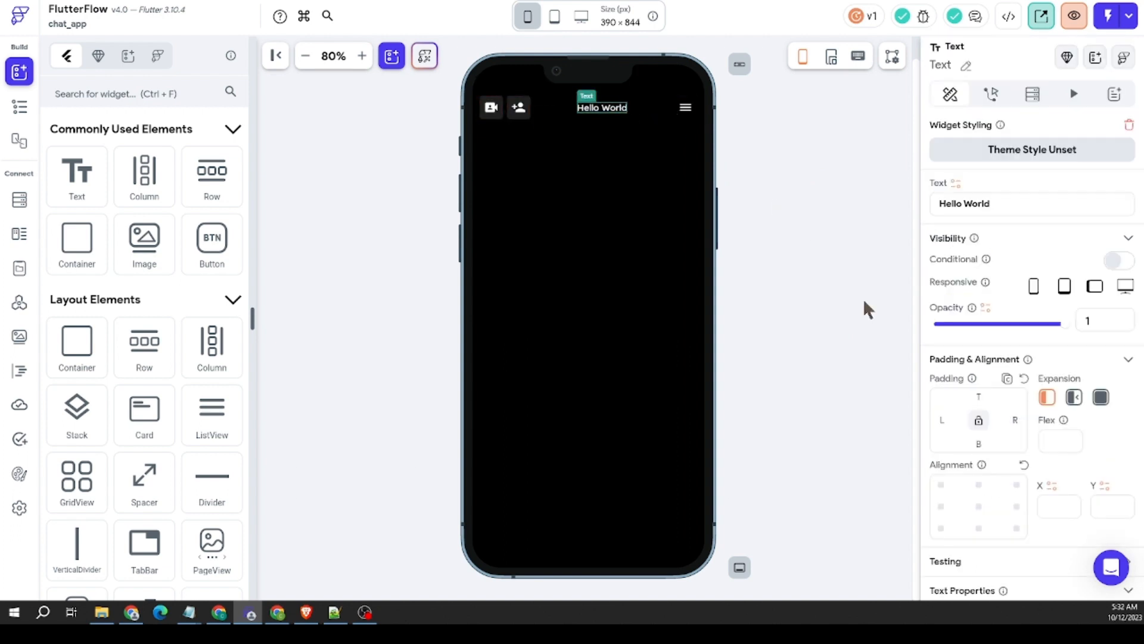
click(1015, 420)
text(25)
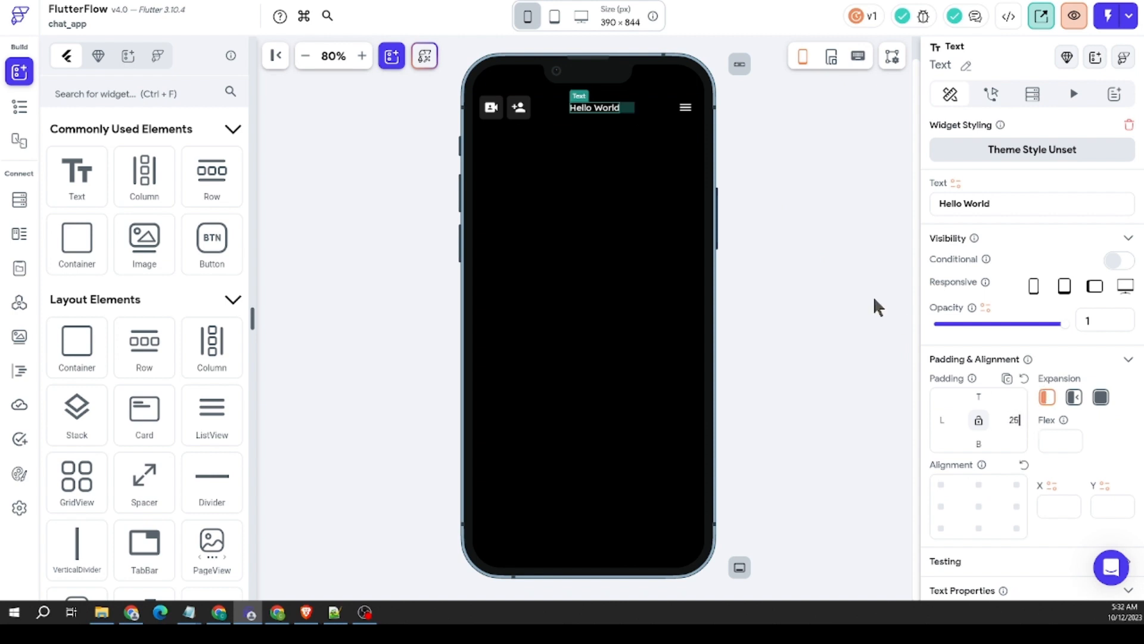
click(823, 260)
click(586, 88)
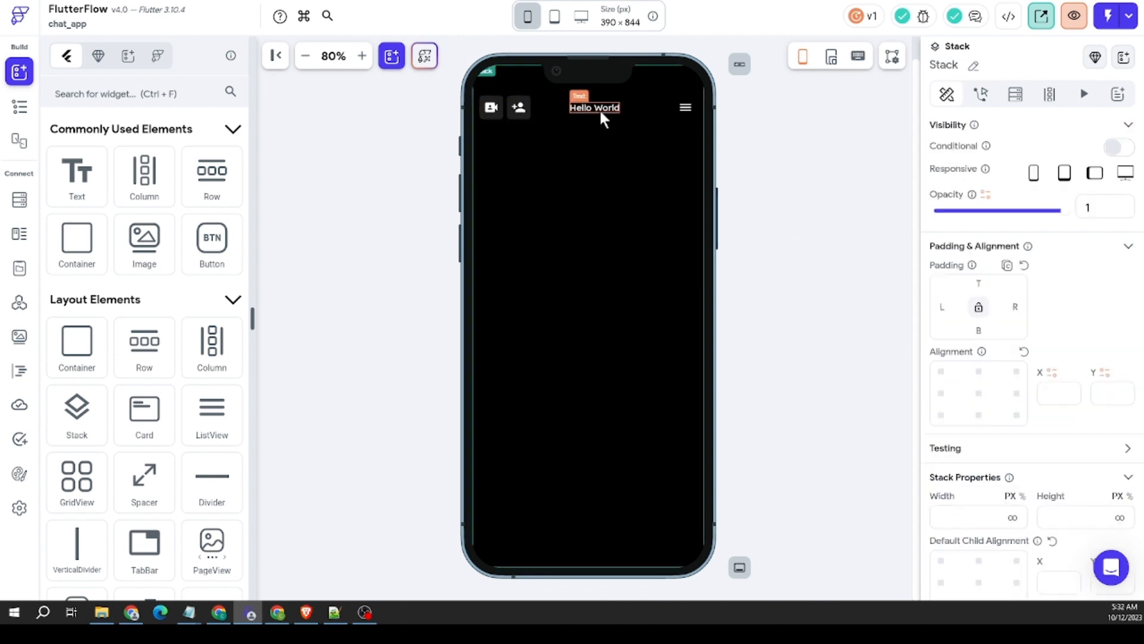
click(600, 111)
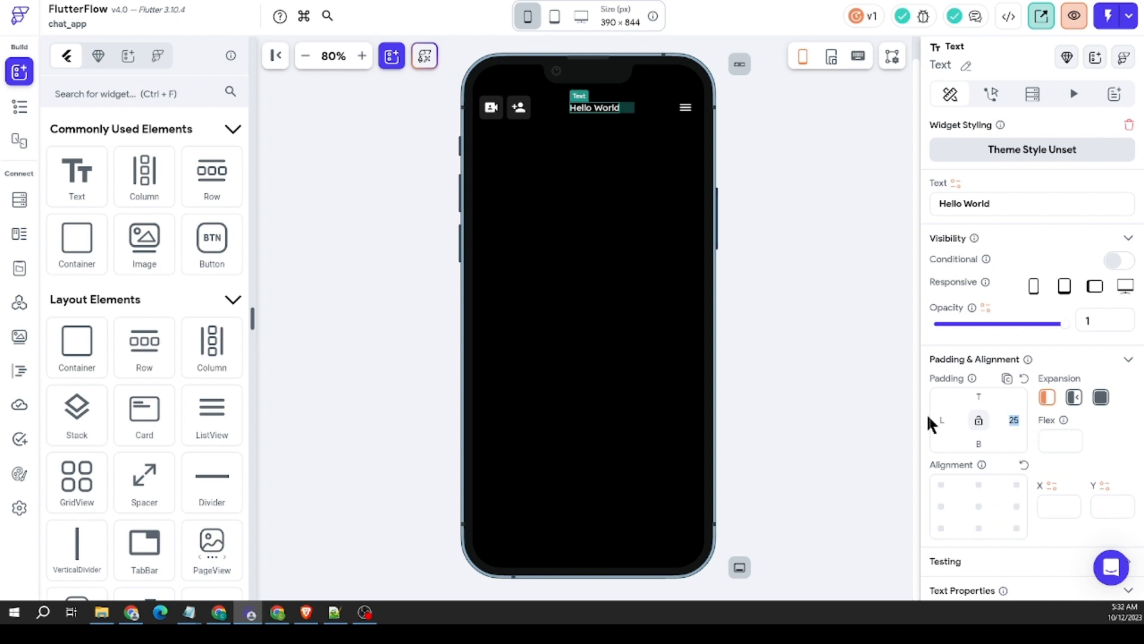
text(35)
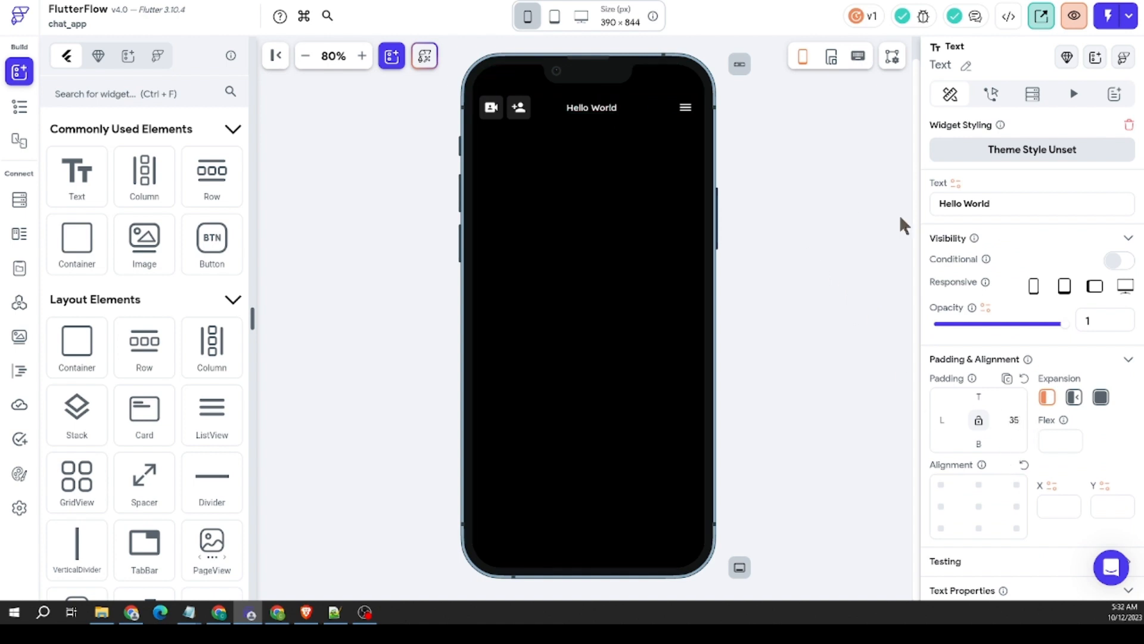
click(822, 191)
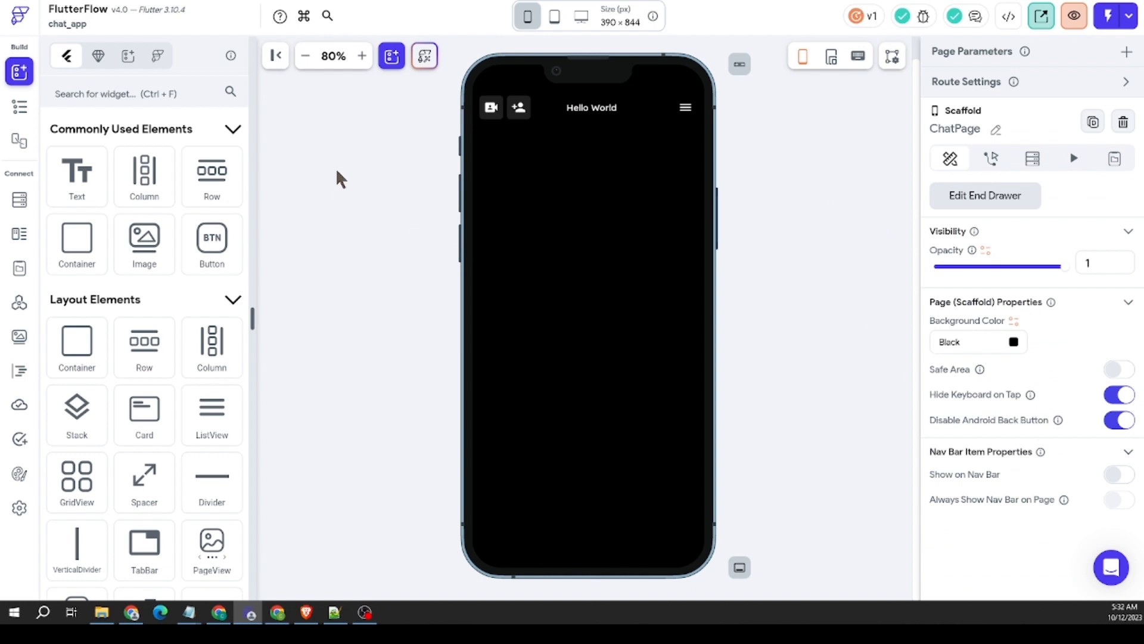
Step: Add a ListView below ChatPage's header Row and set its top padding to 24
scroll(212, 333, down, 2)
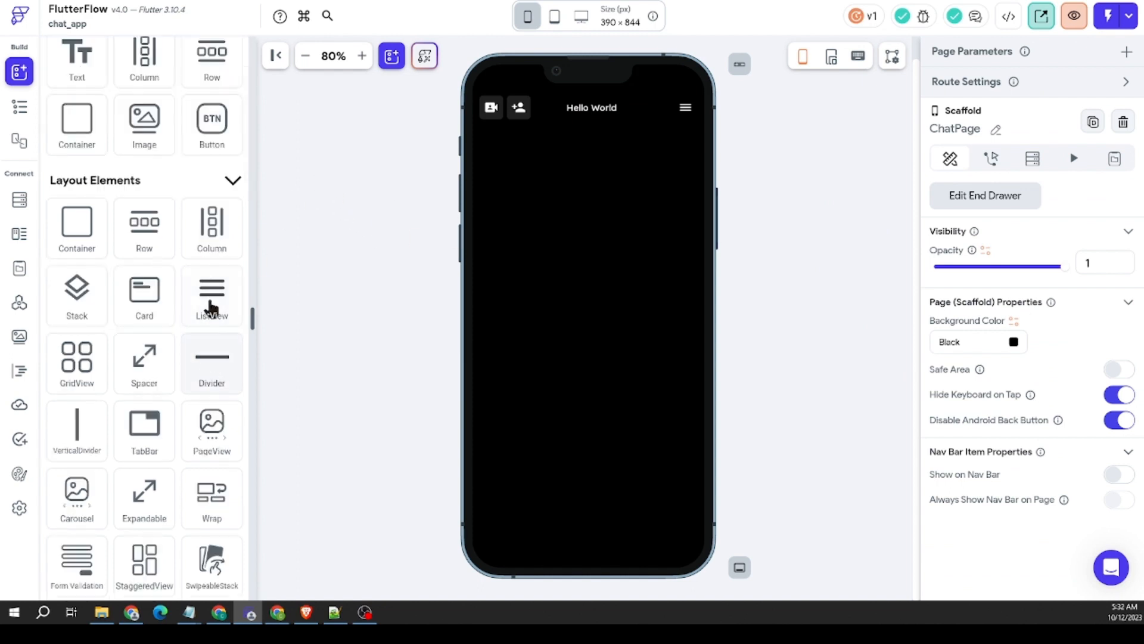
drag(212, 298, 596, 197)
mouse_move(972, 265)
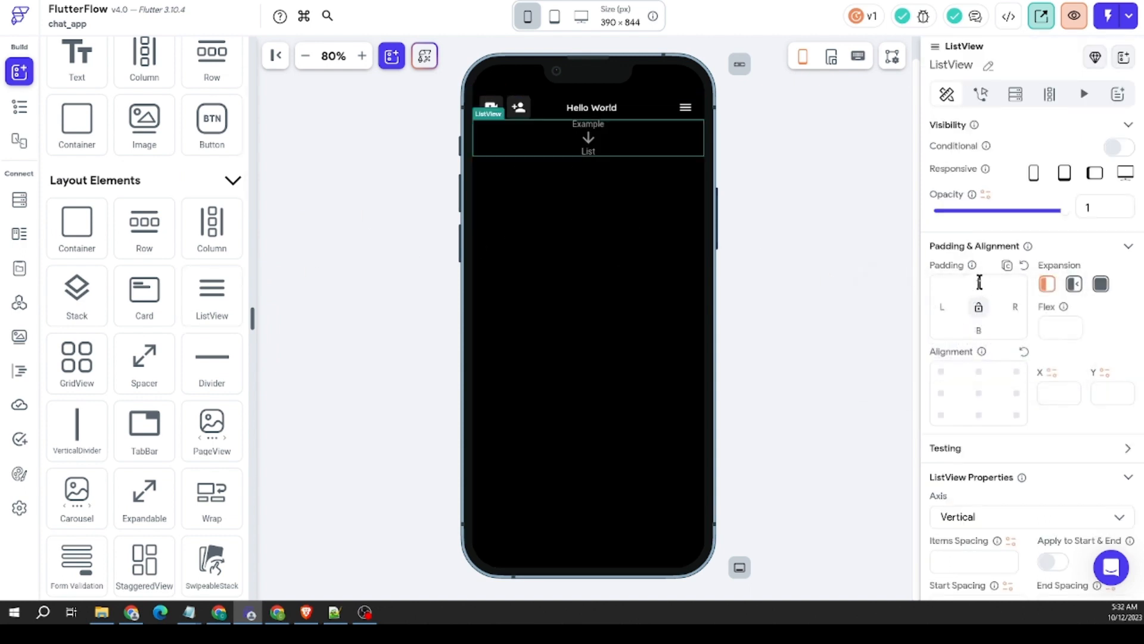
click(979, 283)
text(24)
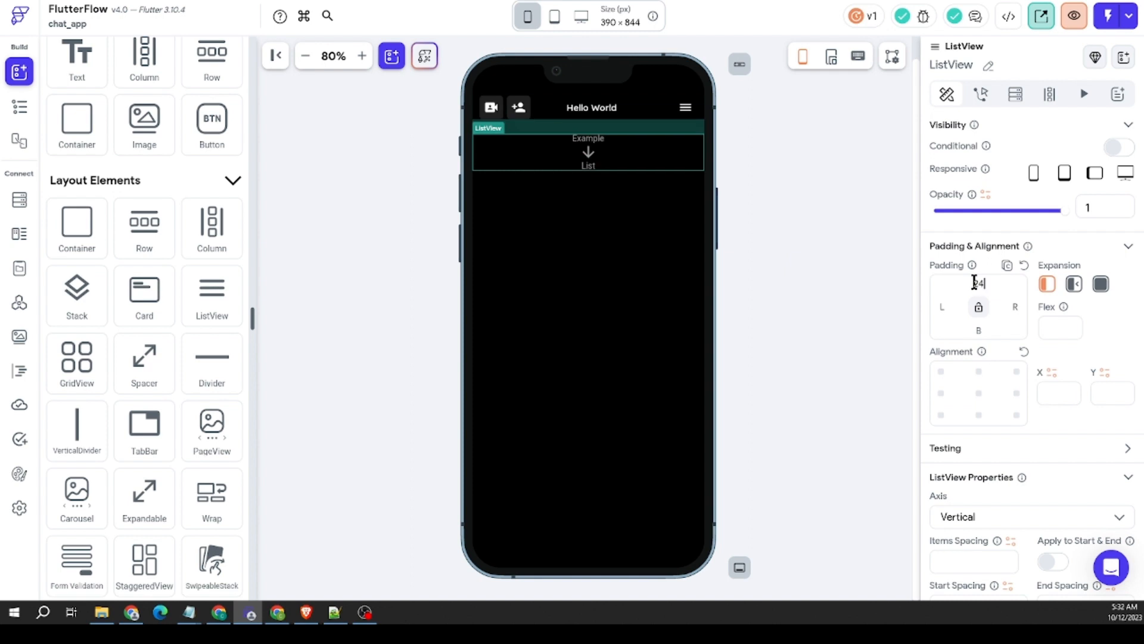
click(820, 202)
click(568, 168)
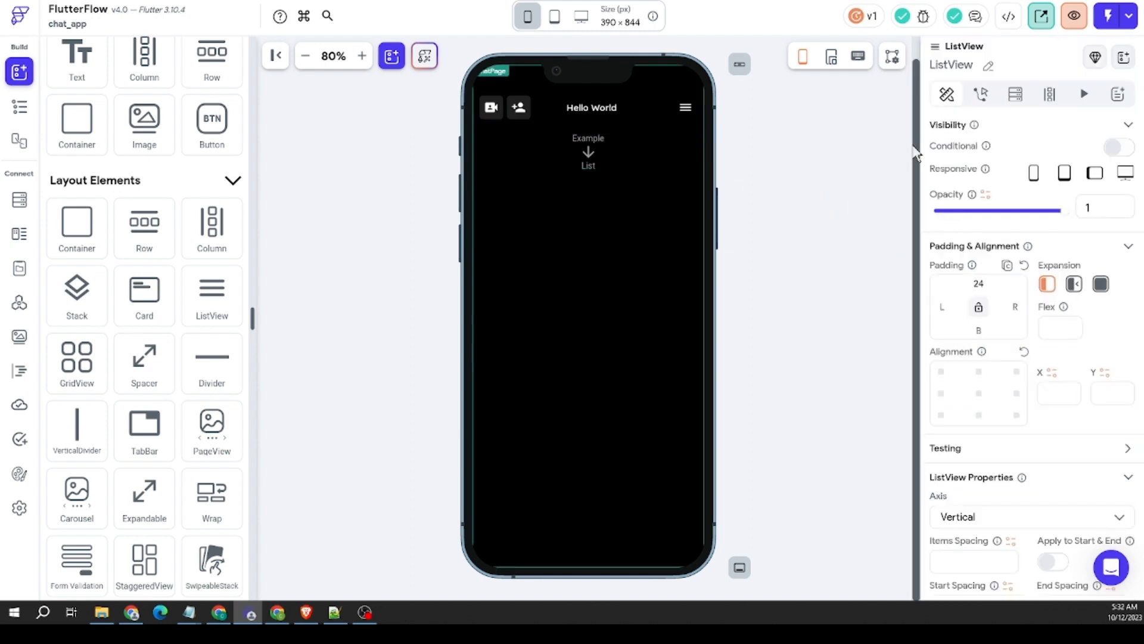
click(371, 194)
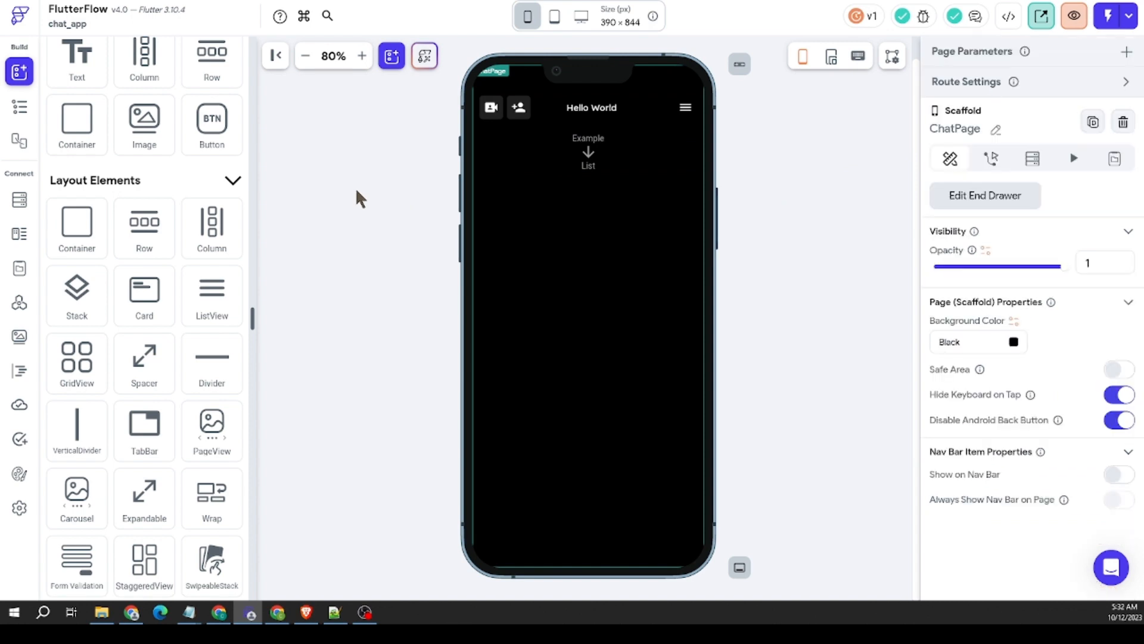
Step: Copy the bottom navigation Row with three icon buttons from HomePage
click(11, 111)
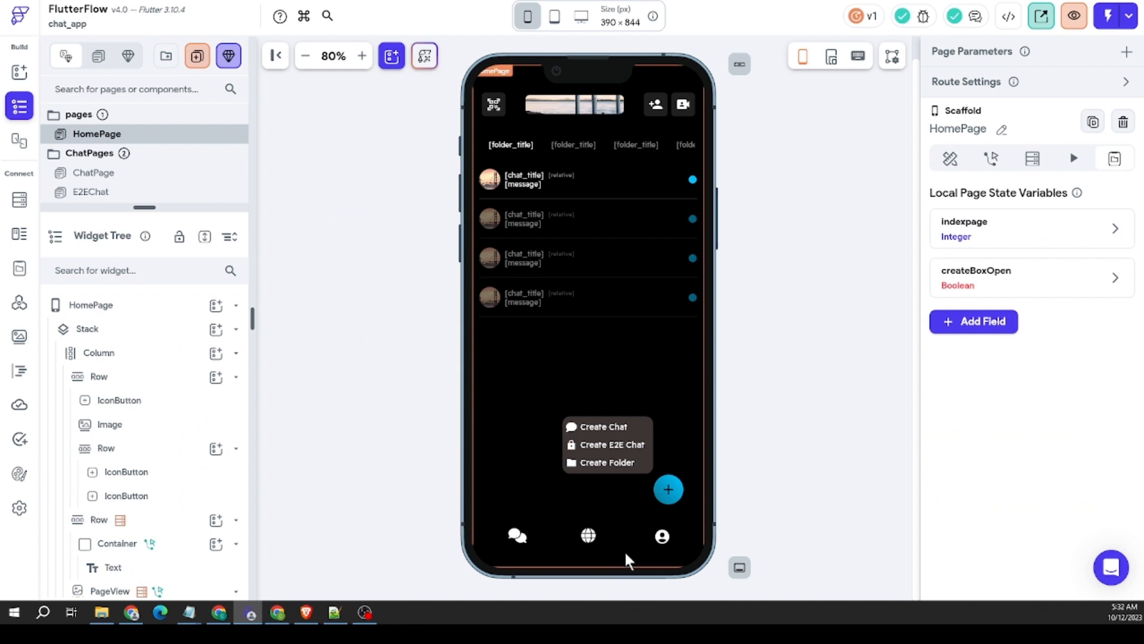
right_click(556, 539)
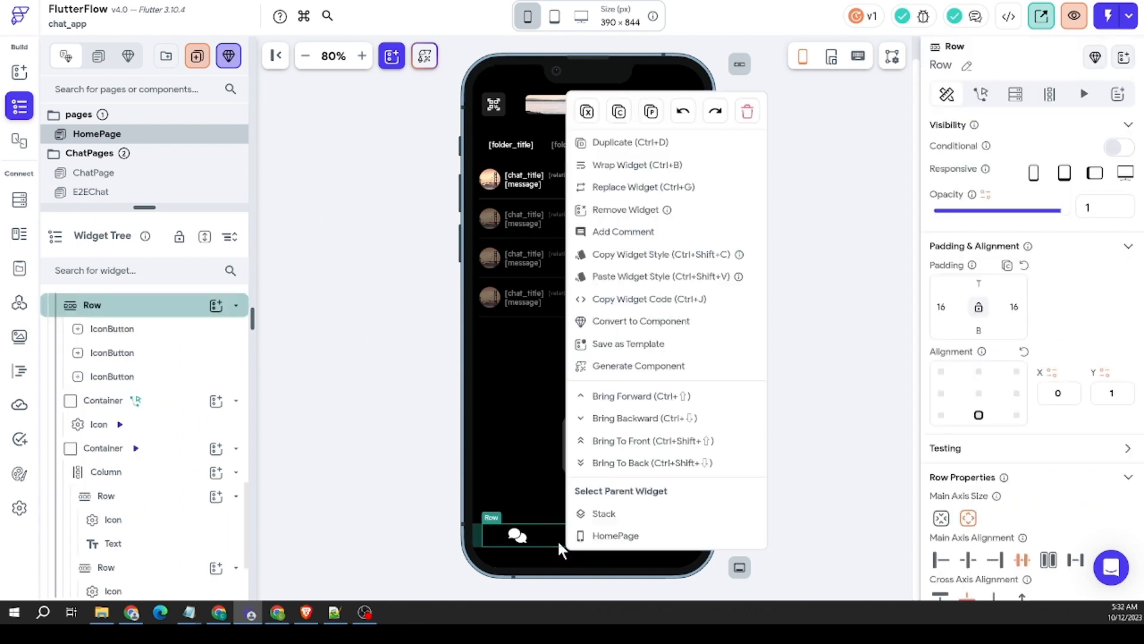
key(Escape)
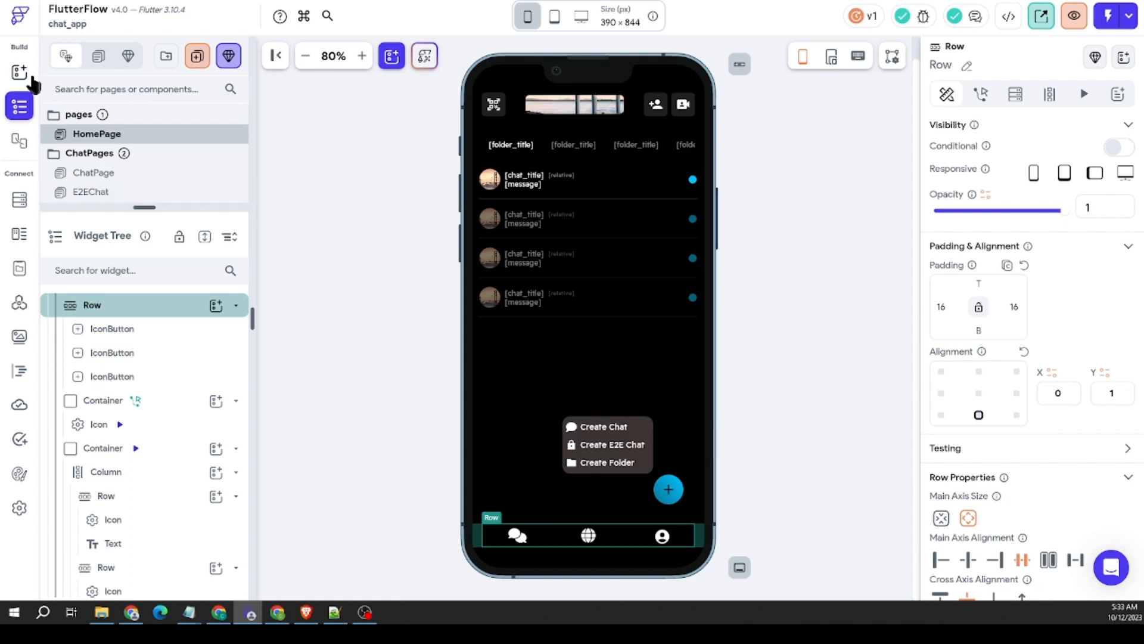
Step: Add a Container to ChatPage's Stack, aligned bottom center, with infinite width and a height of 82
click(130, 180)
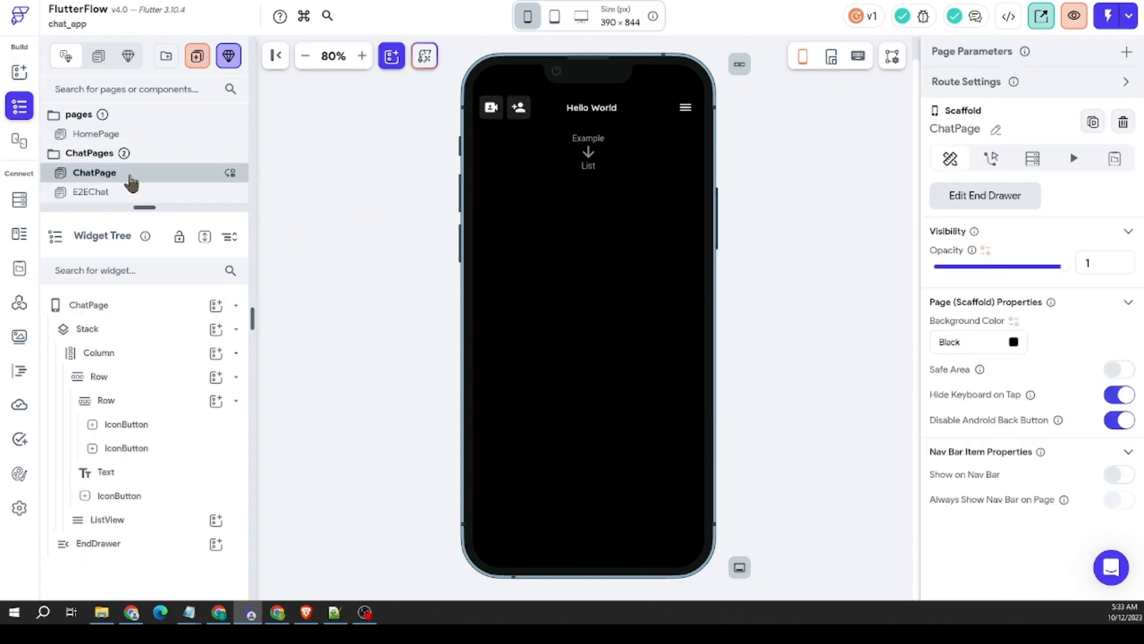
click(215, 329)
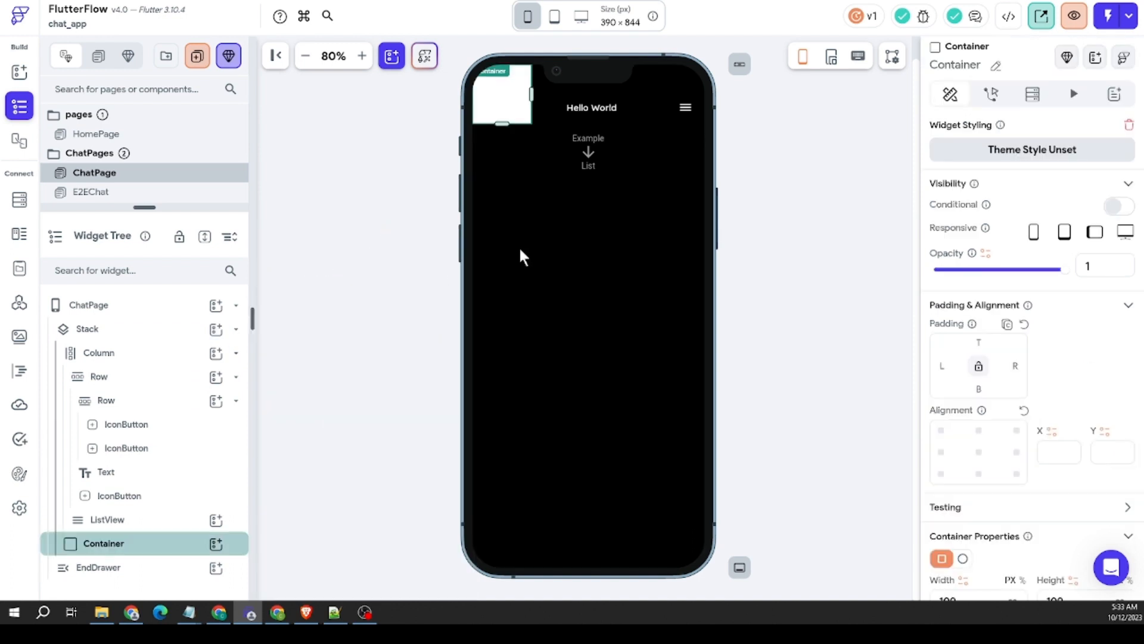
scroll(1041, 411, down, 3)
click(979, 295)
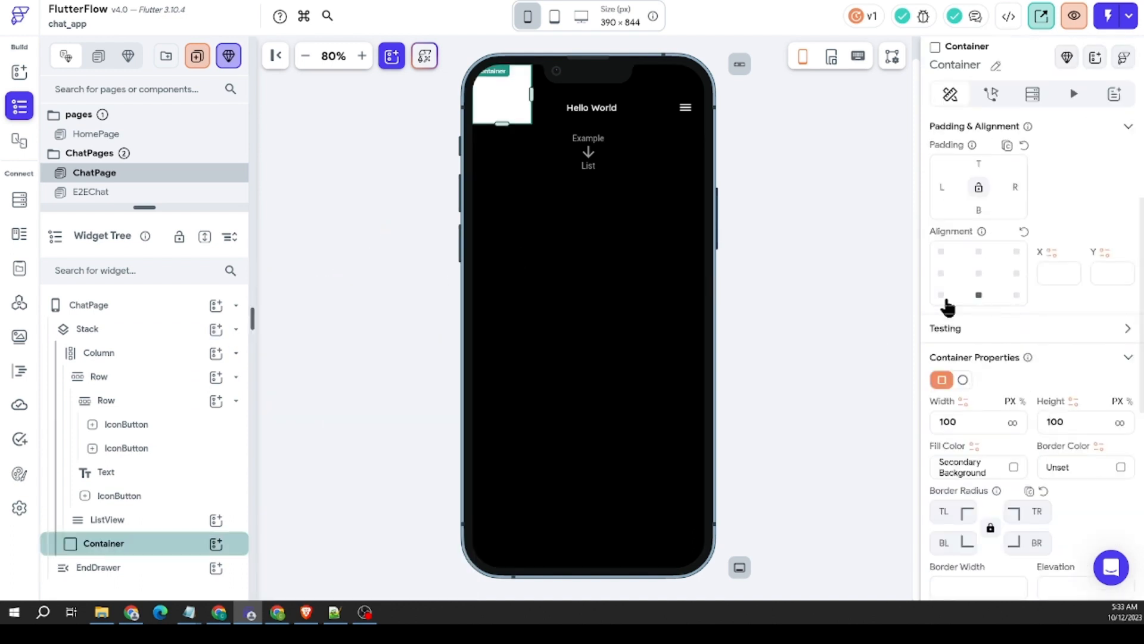
click(1013, 424)
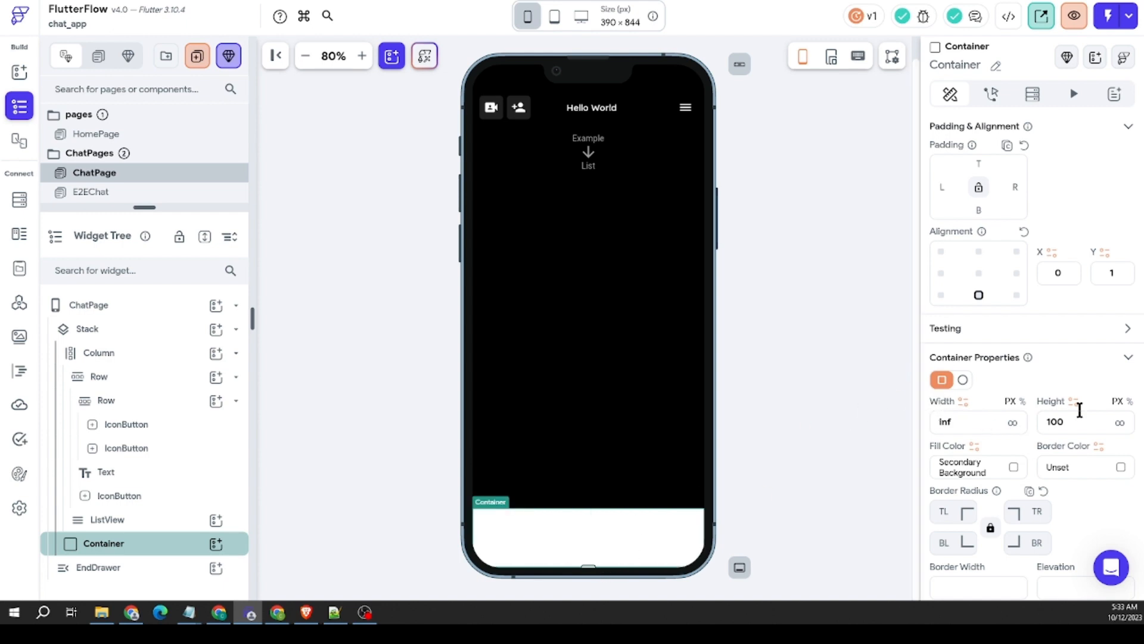
drag(1072, 421, 1000, 420)
text(82)
Step: Set the bottom Container's fill color to Black
scroll(1013, 418, down, 2)
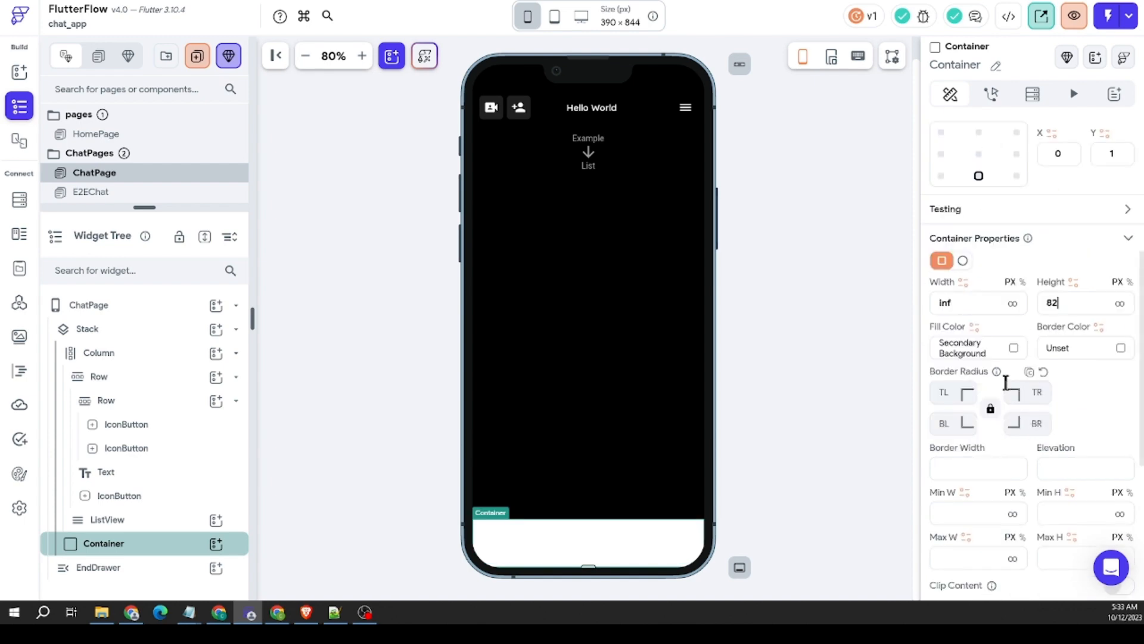
click(1014, 350)
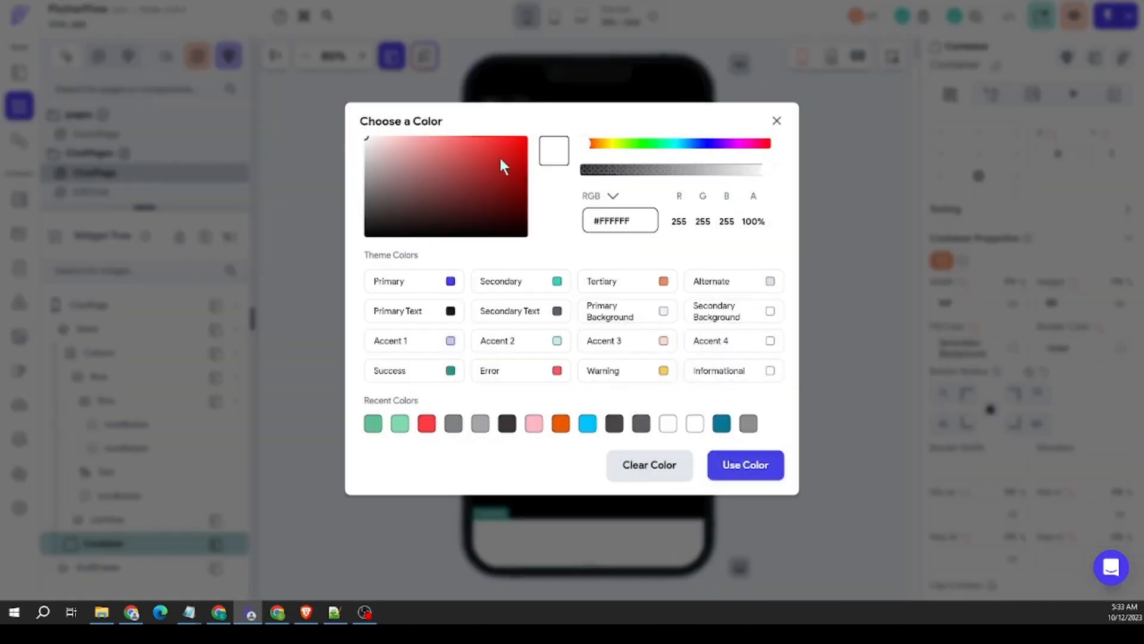
drag(500, 158, 251, 311)
click(744, 468)
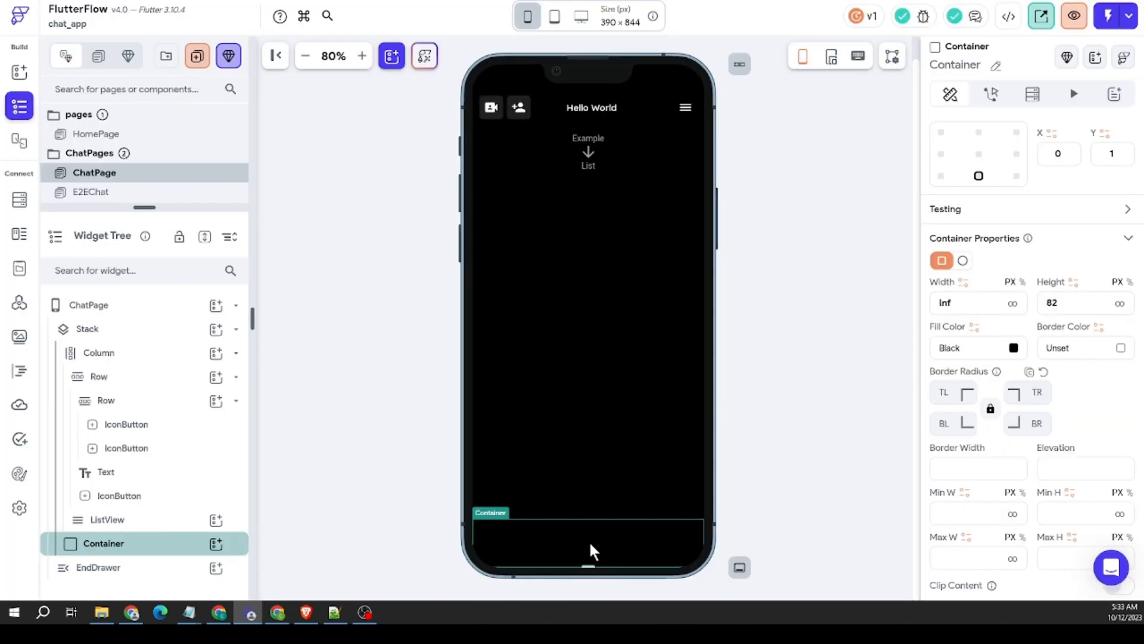
Step: Paste the copied navigation Row into the bottom Container and set the Container's child alignment to top center
right_click(606, 544)
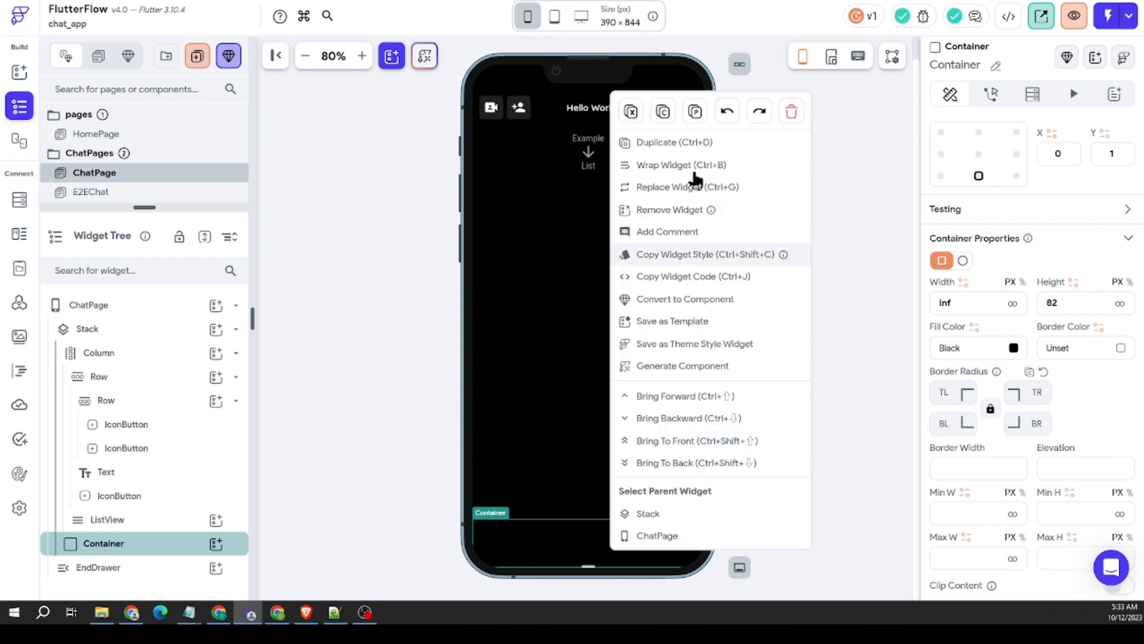
click(695, 113)
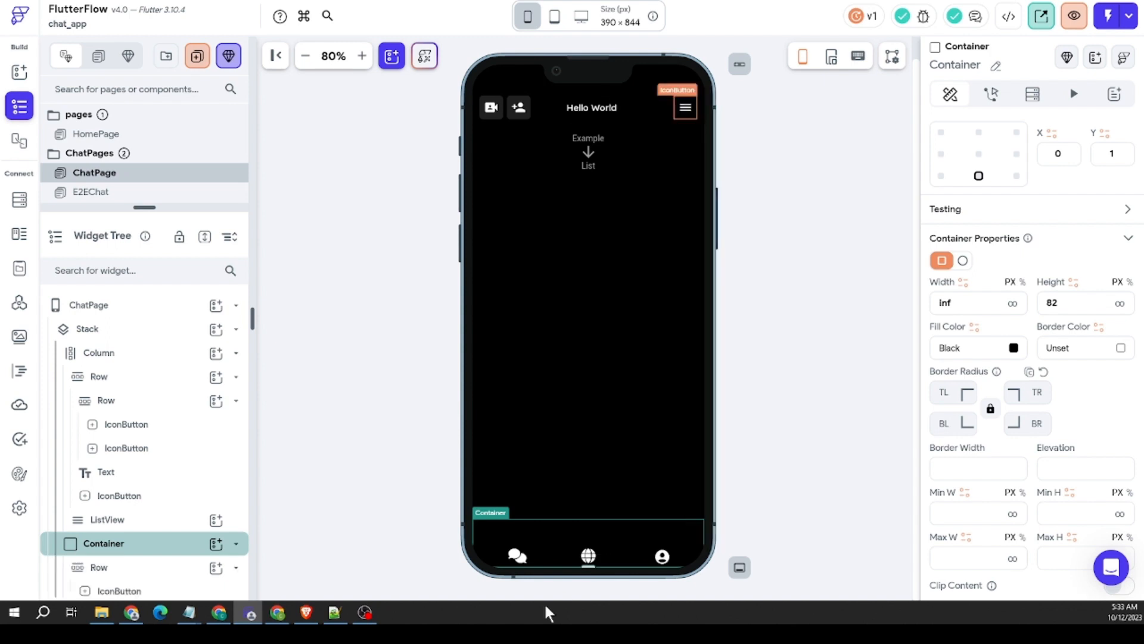
scroll(1026, 416, down, 1)
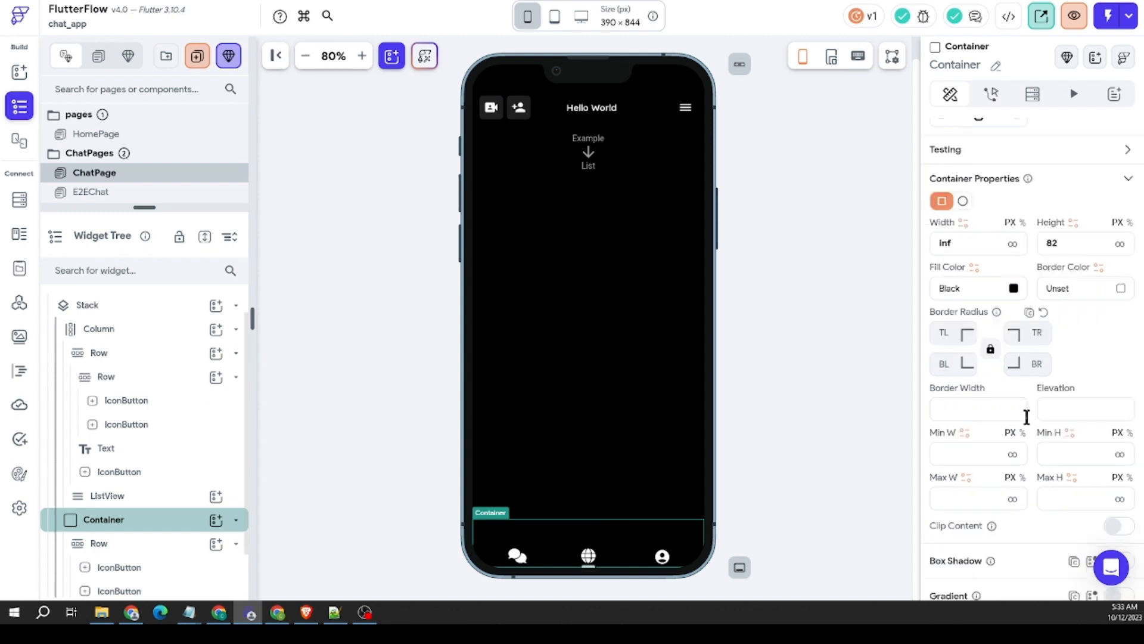
scroll(1026, 417, down, 4)
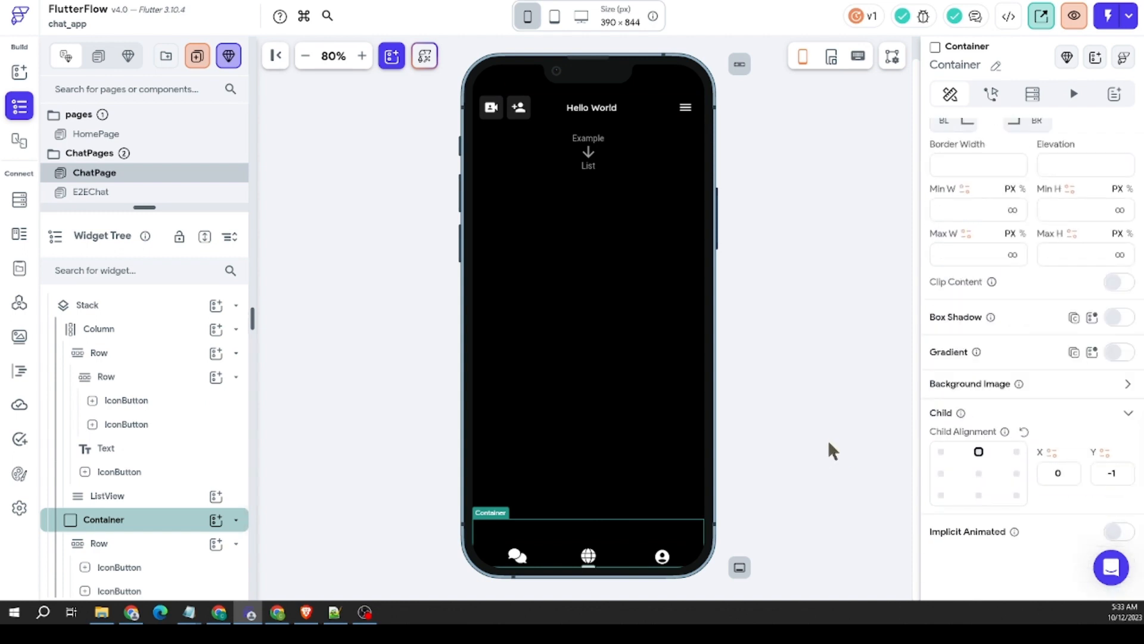
Step: Align the pasted navigation Row to top center and set its top padding to 16
click(613, 552)
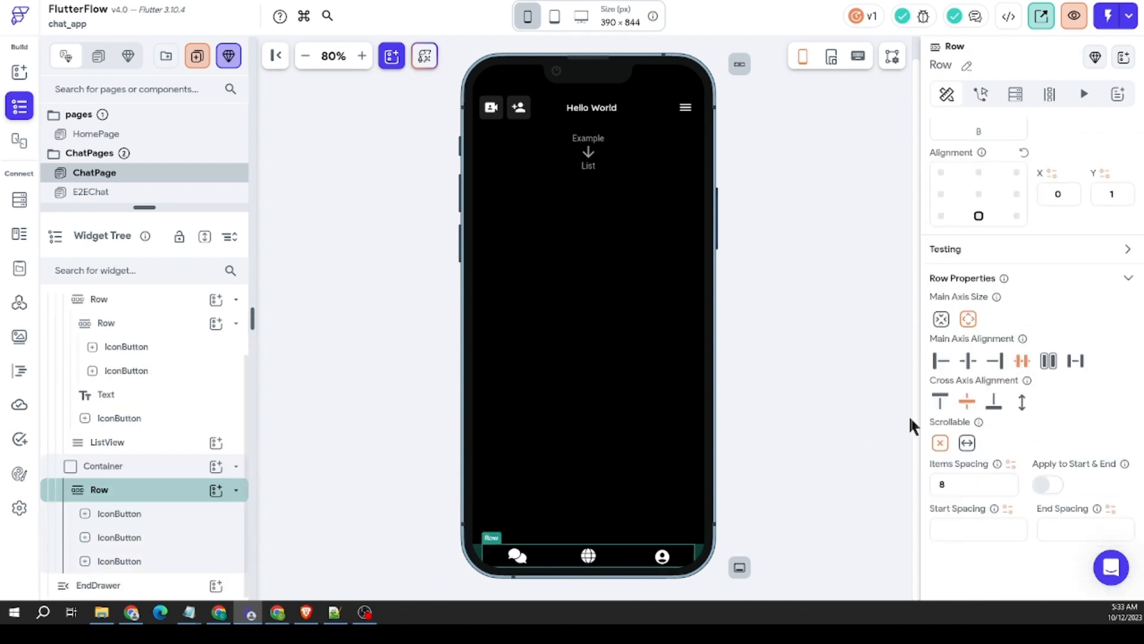
scroll(953, 411, up, 3)
click(979, 372)
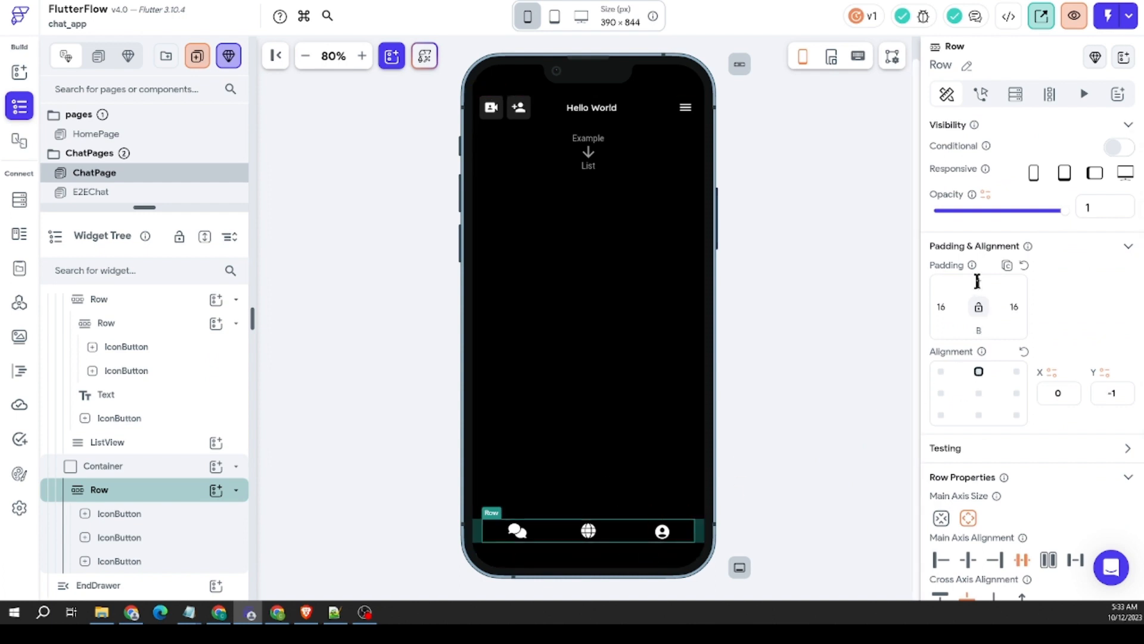
text(16)
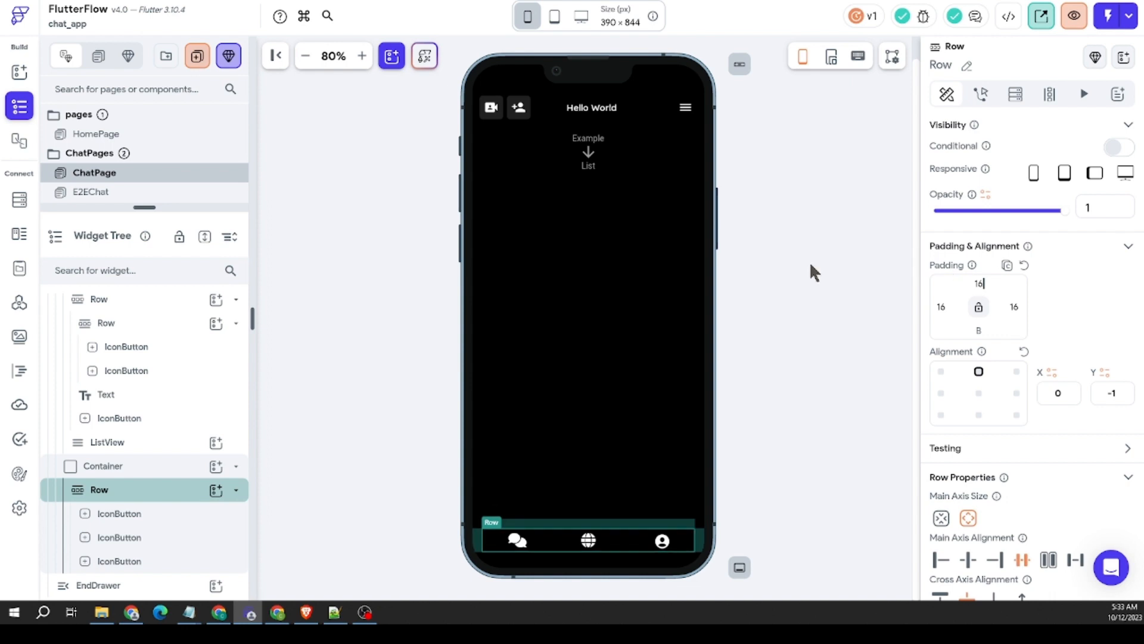
Step: Compare the position of ChatPage's bottom navigation Row with the one on HomePage
click(558, 552)
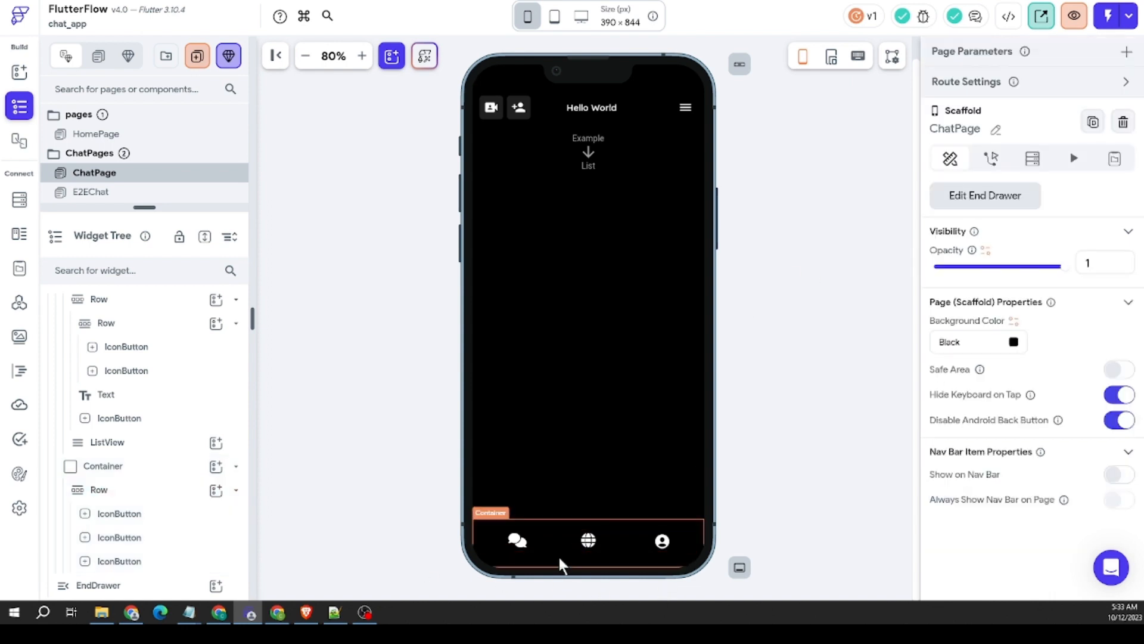
click(97, 136)
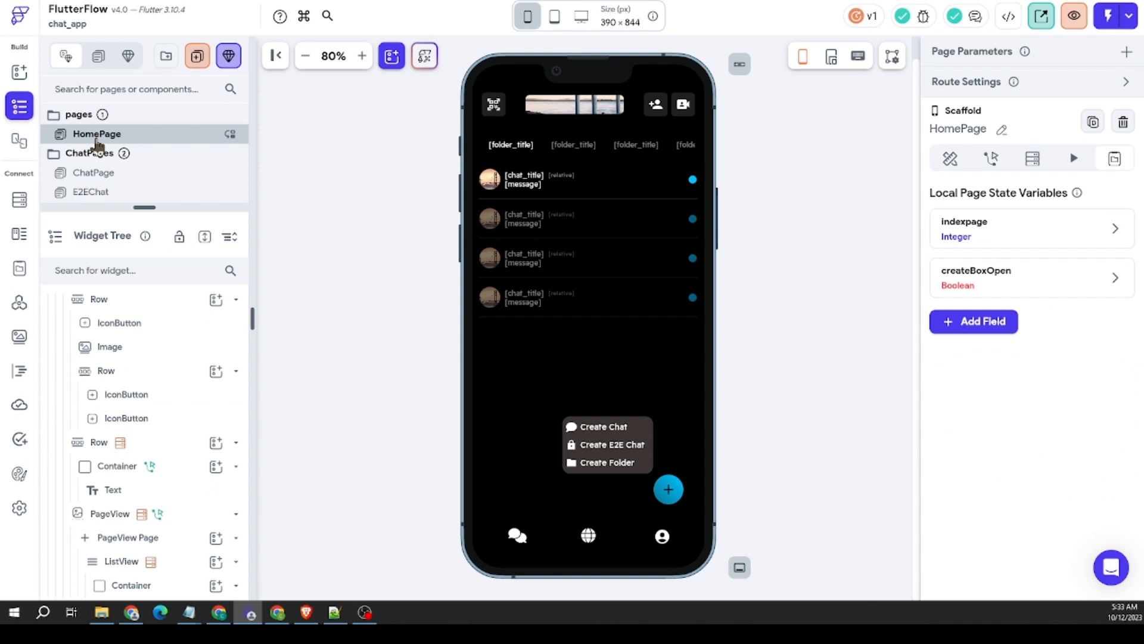
click(103, 177)
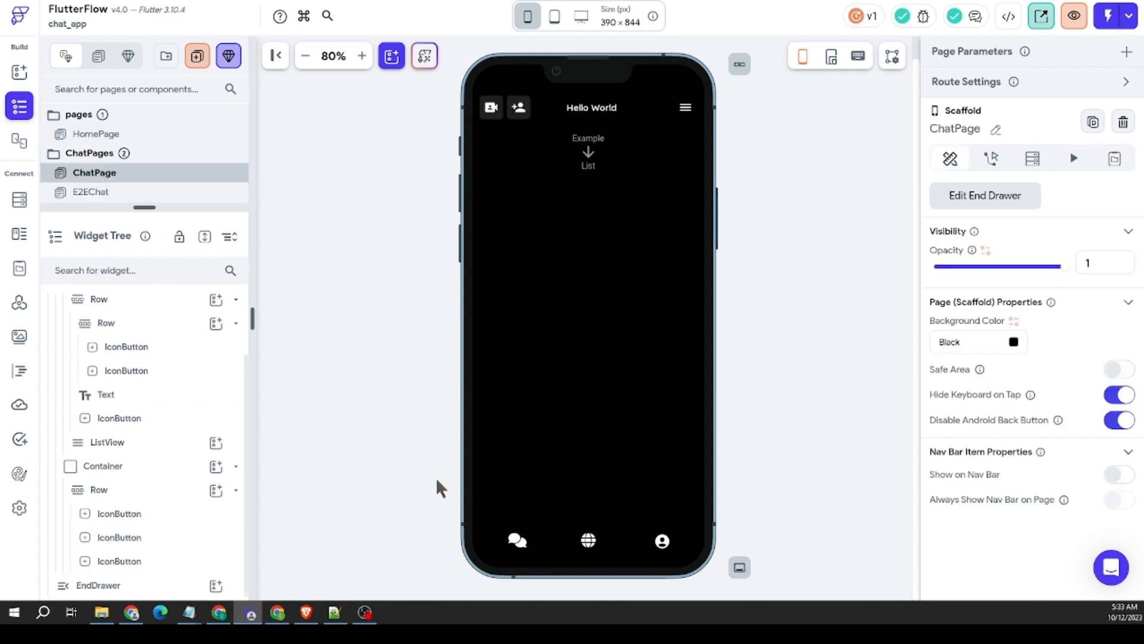
Step: Set the bottom navigation Row's top padding to 12 and compare its position with the one on HomePage
click(552, 542)
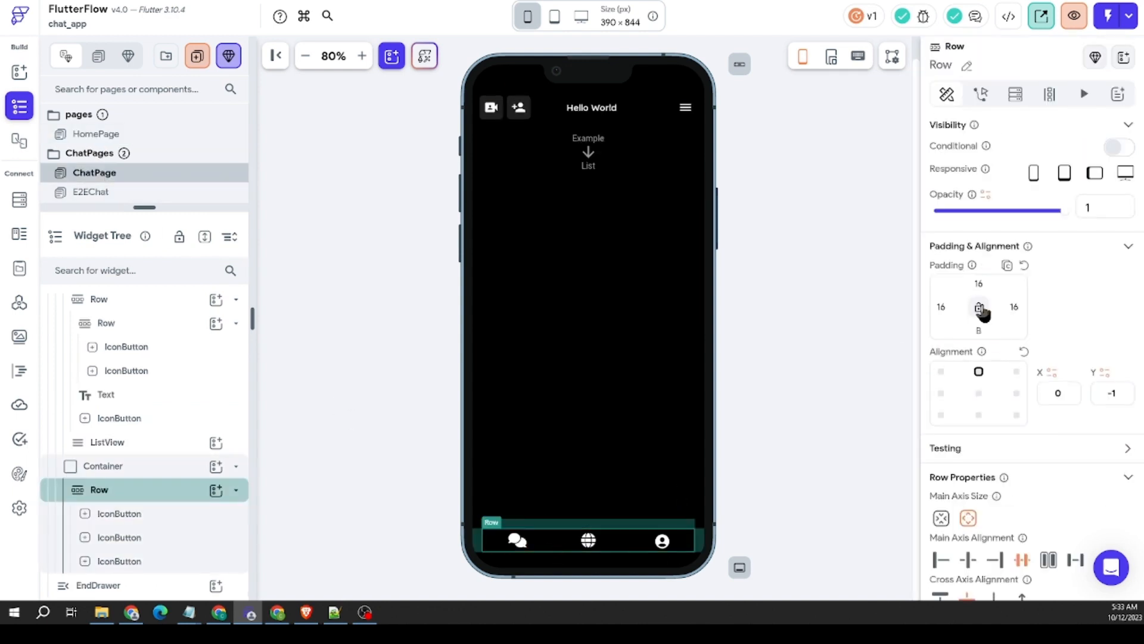
text(12)
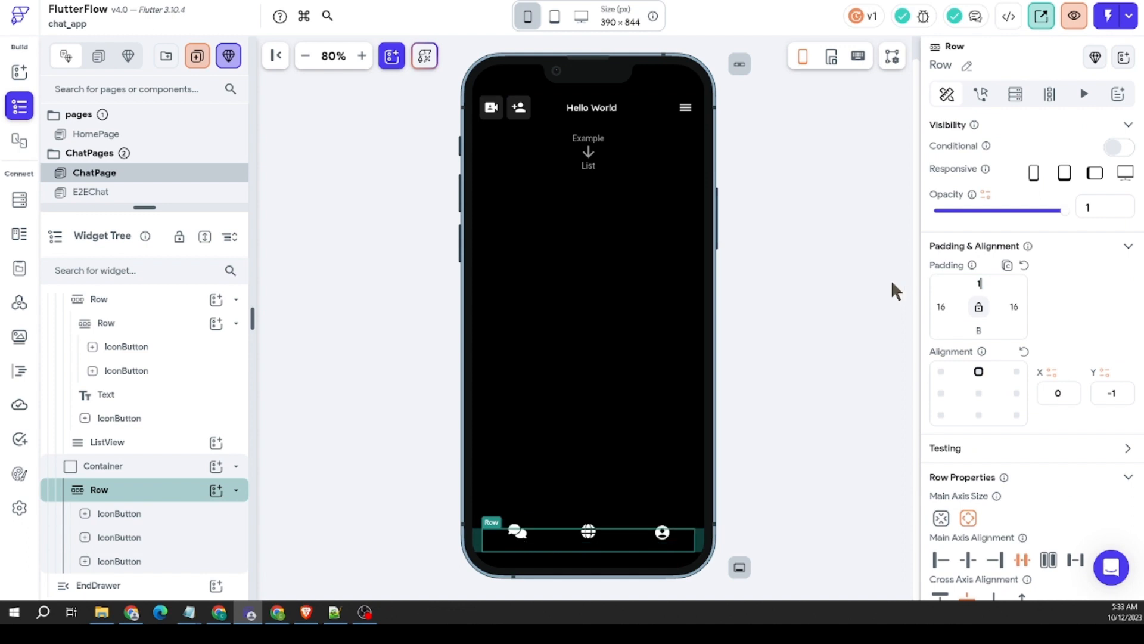
click(96, 137)
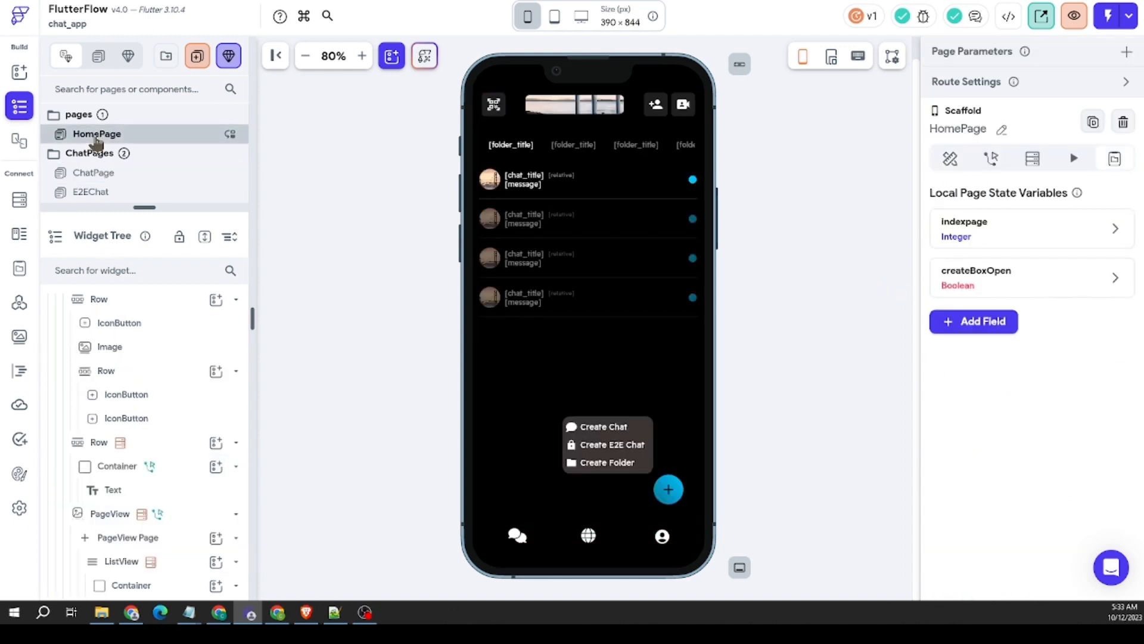
click(105, 173)
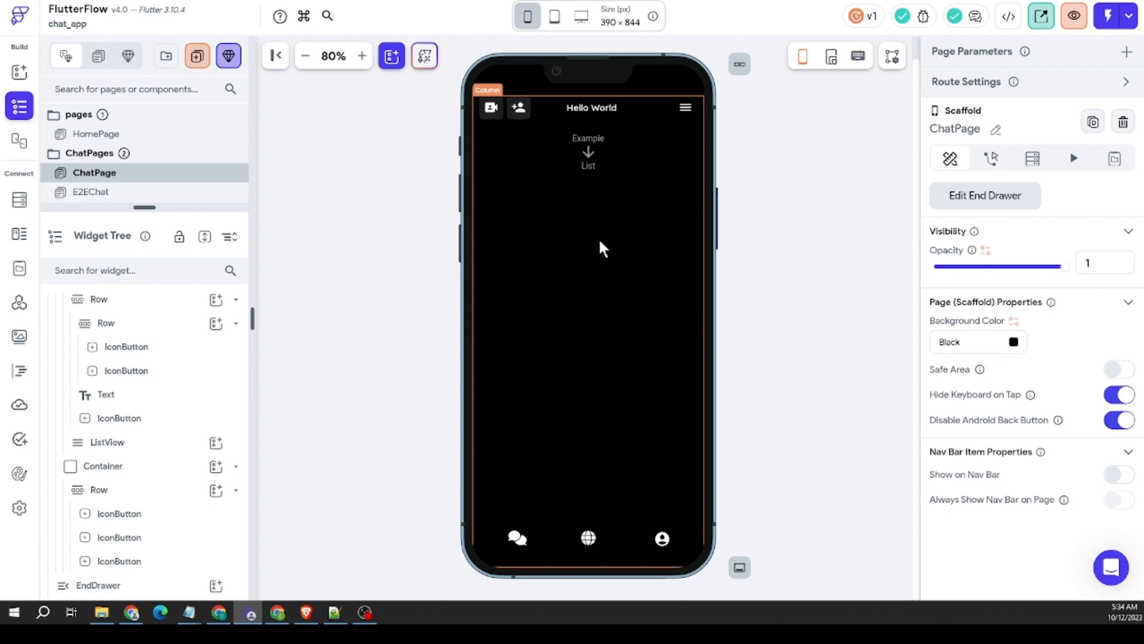
Step: Delete the navigation Row from ChatPage's bottom Container, leaving the Container in place
click(604, 251)
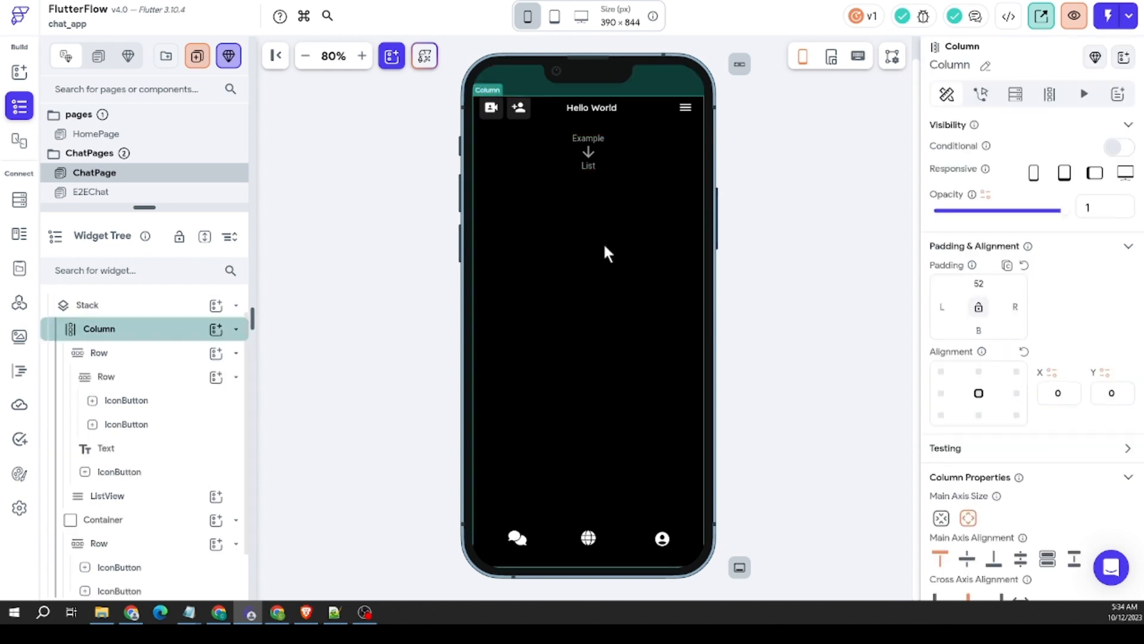
click(582, 149)
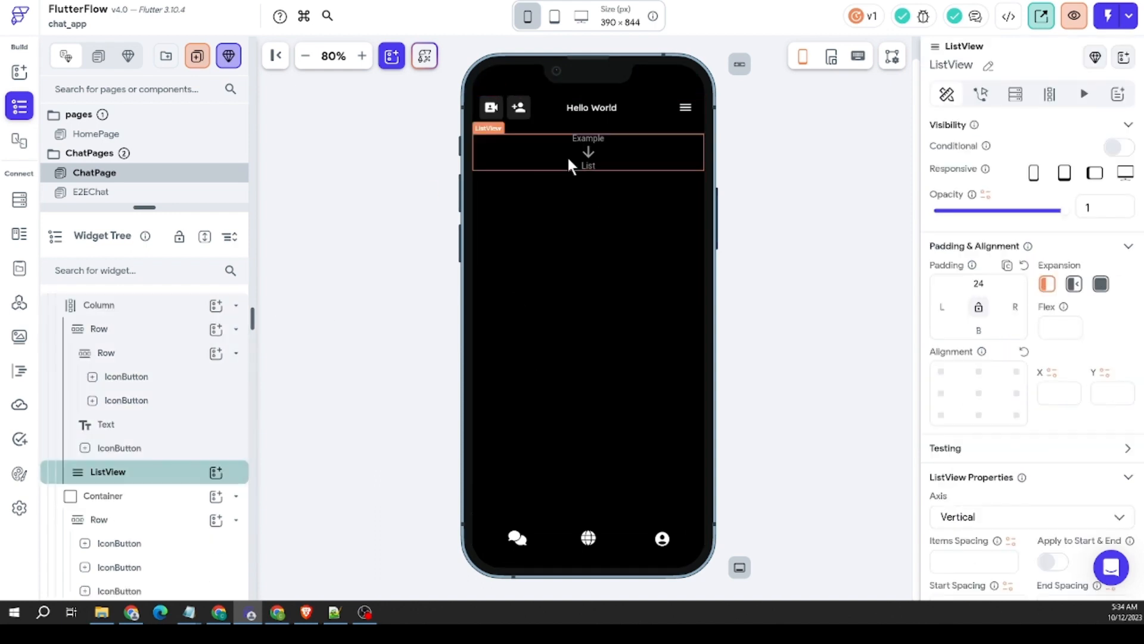
click(550, 162)
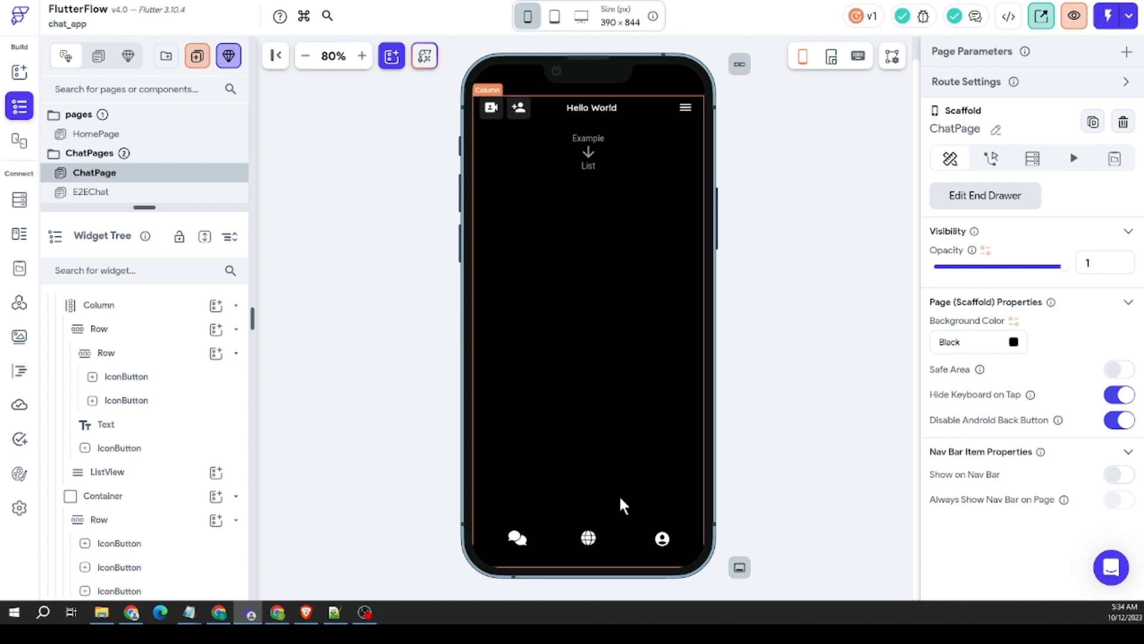
click(566, 555)
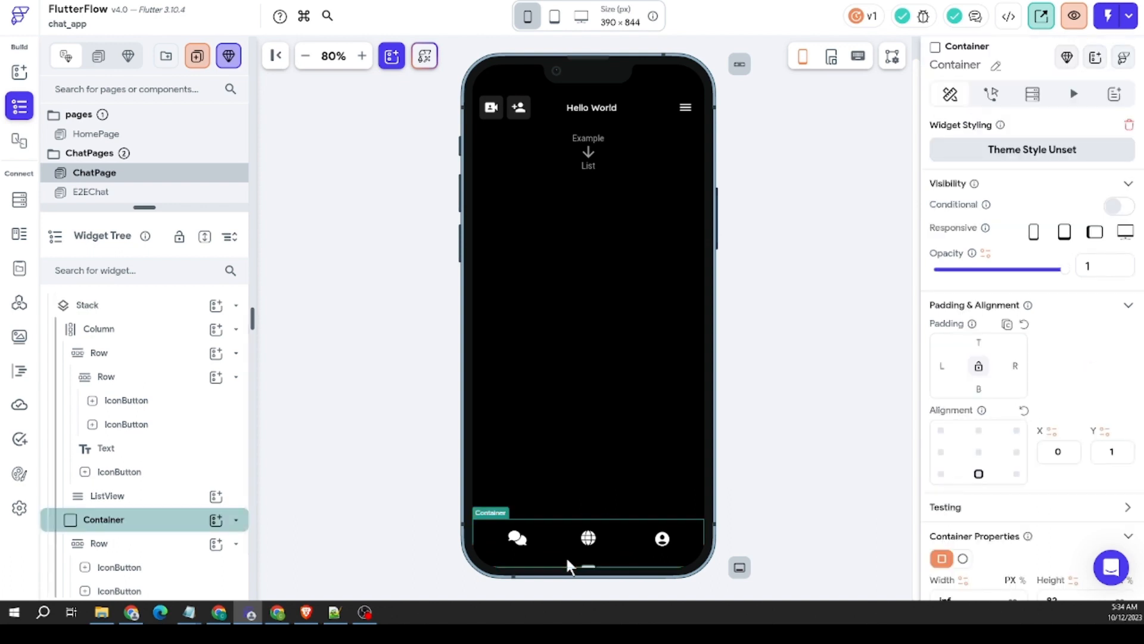
right_click(564, 549)
click(555, 540)
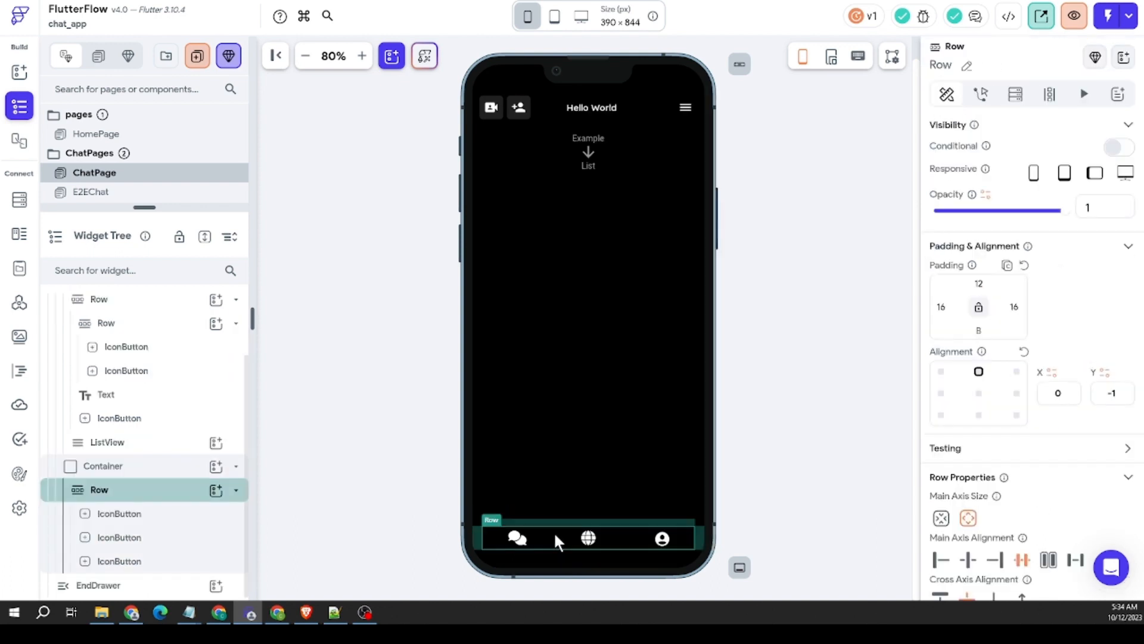
right_click(553, 531)
click(743, 200)
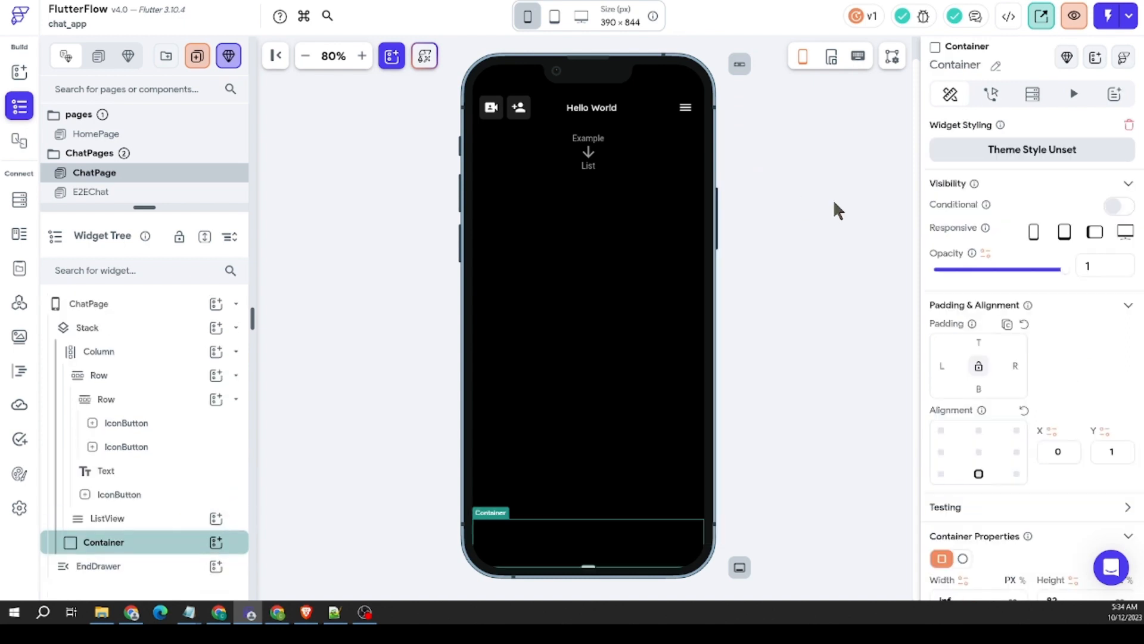
click(382, 141)
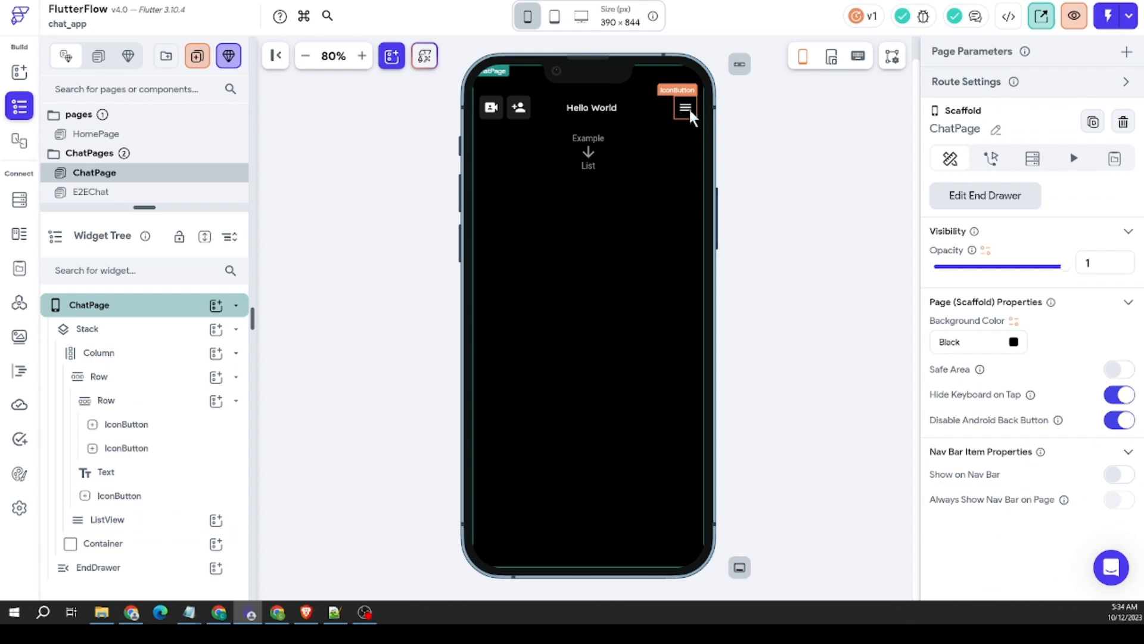
Step: Cut the Row holding the video-camera and add-person buttons out of the header Row
click(518, 111)
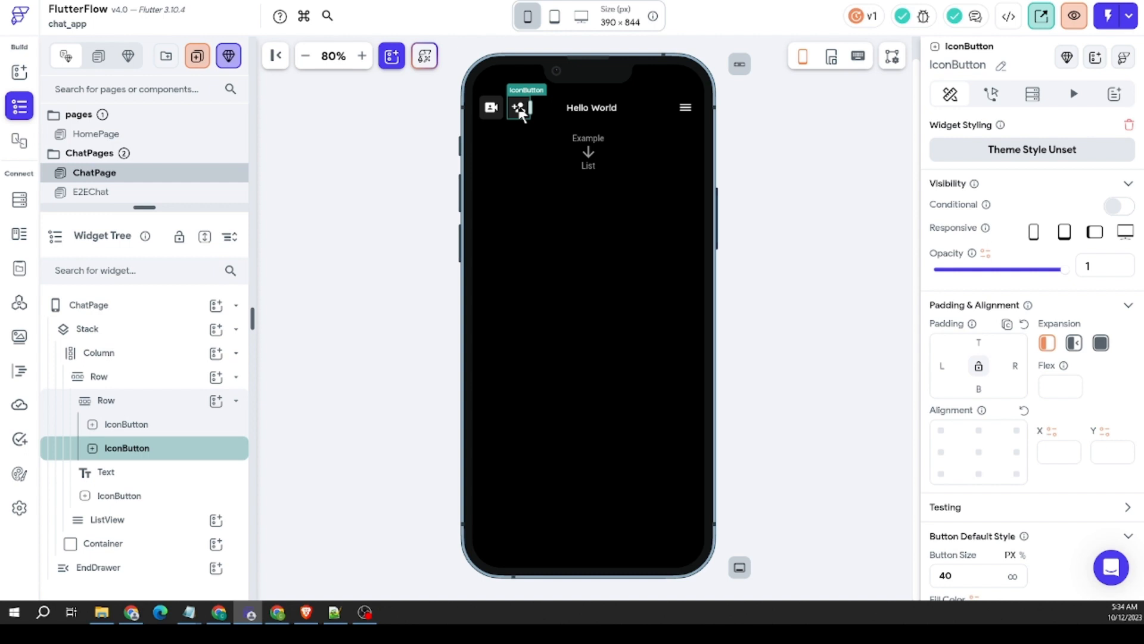
mouse_move(521, 114)
mouse_down()
mouse_move(638, 116)
mouse_move(661, 138)
mouse_move(508, 117)
mouse_up()
right_click(505, 112)
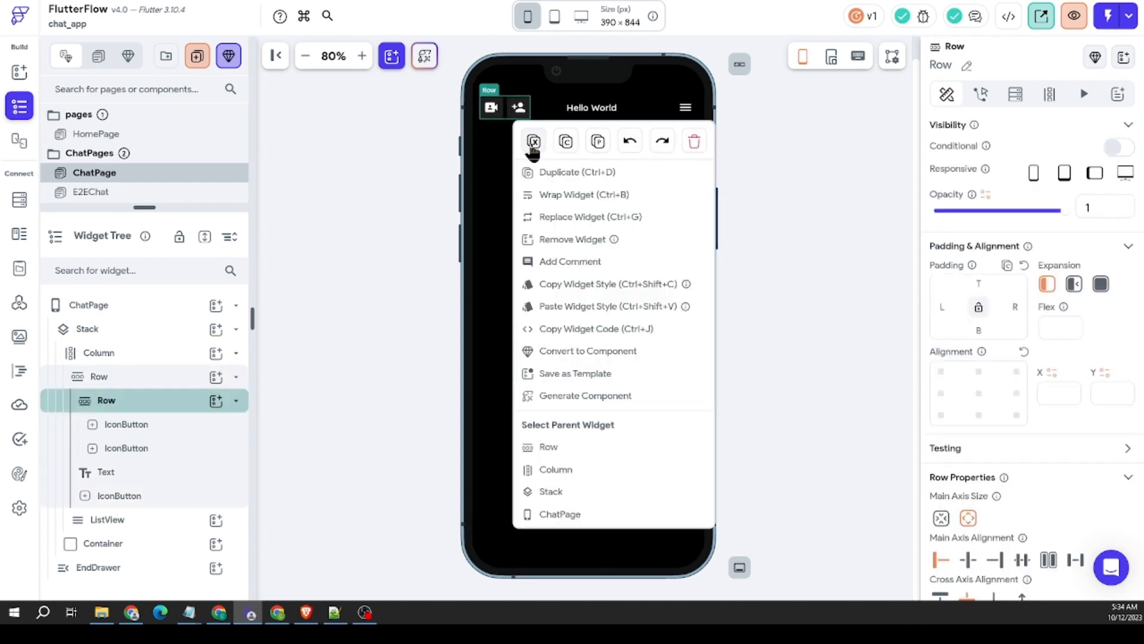
click(694, 141)
Step: Delete the menu IconButton from the header Row and paste the cut button Row after the title text
click(685, 108)
right_click(686, 108)
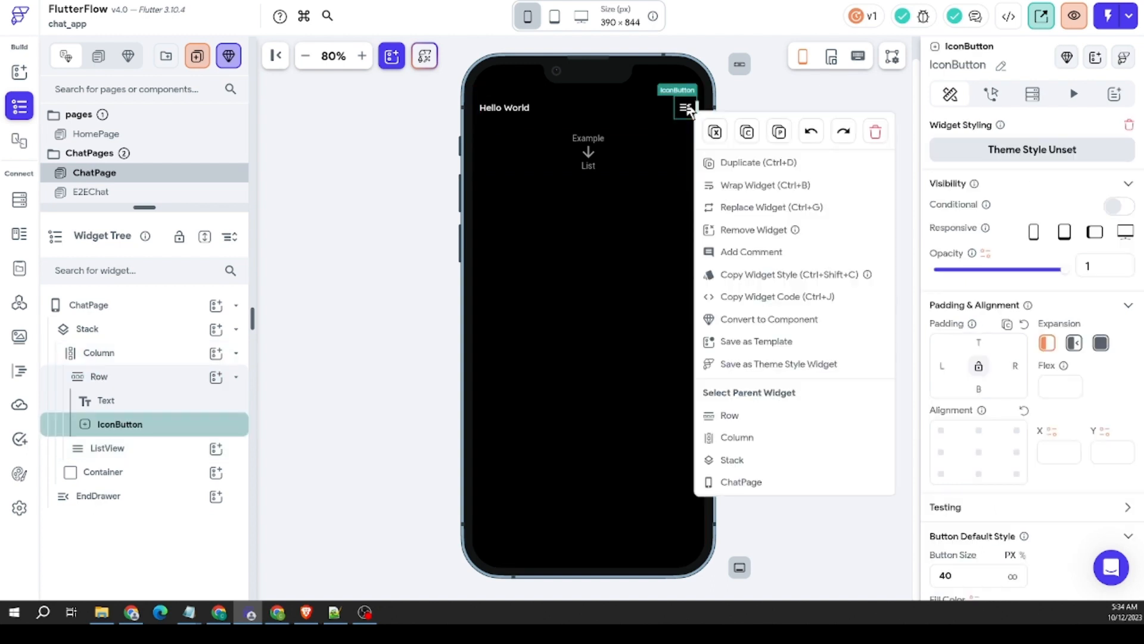
click(715, 132)
right_click(677, 99)
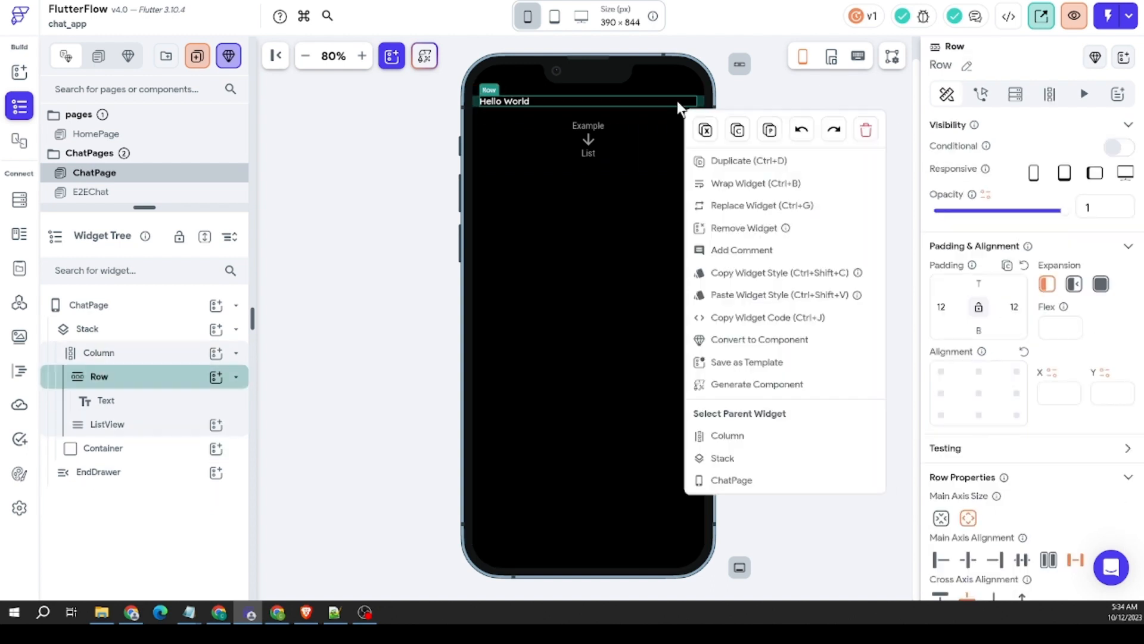
click(768, 133)
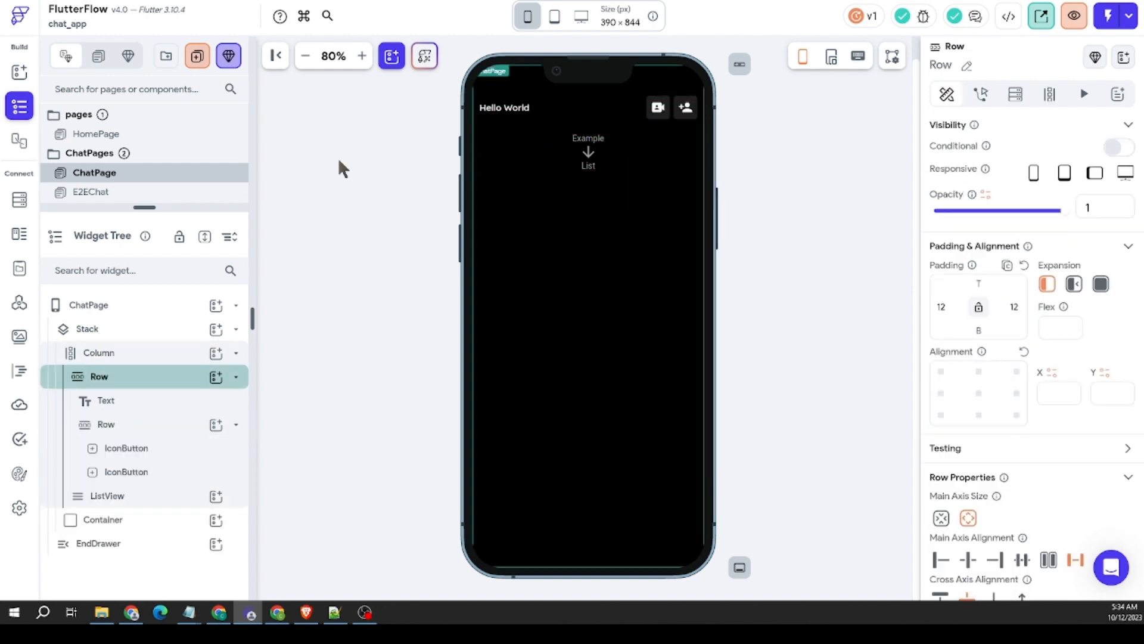
Step: Delete the EndDrawer from ChatPage
click(300, 209)
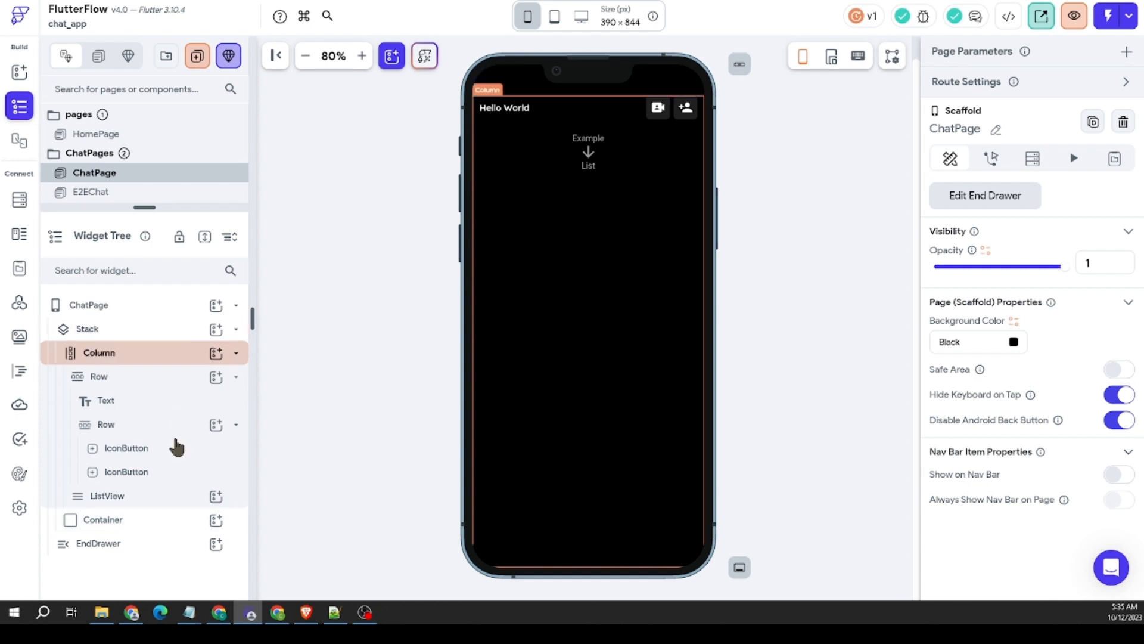
right_click(123, 544)
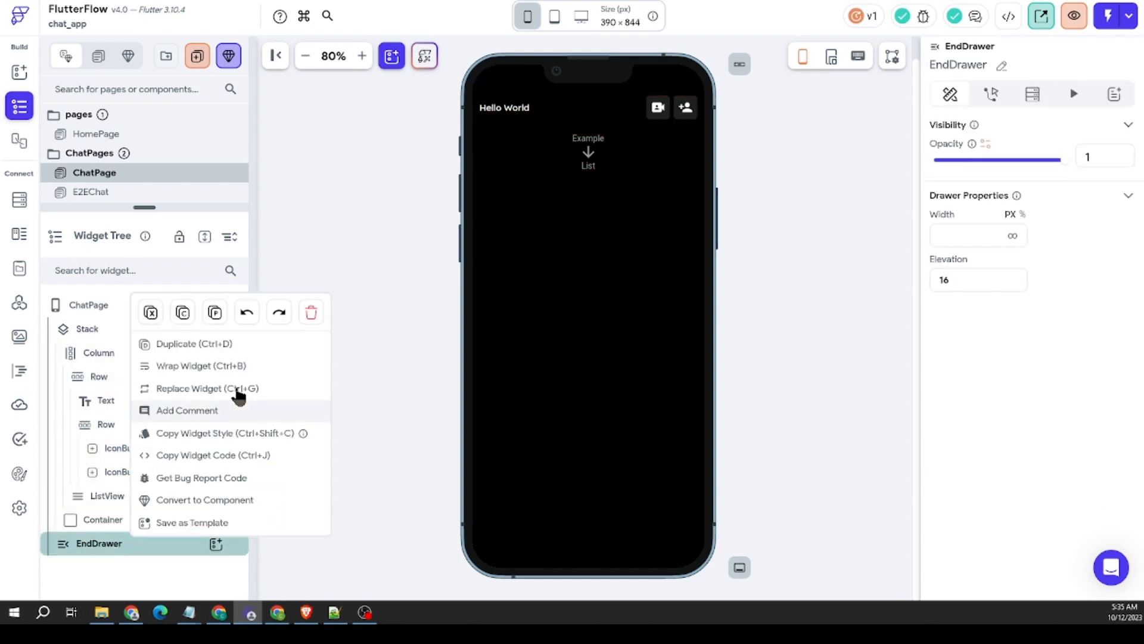
click(311, 312)
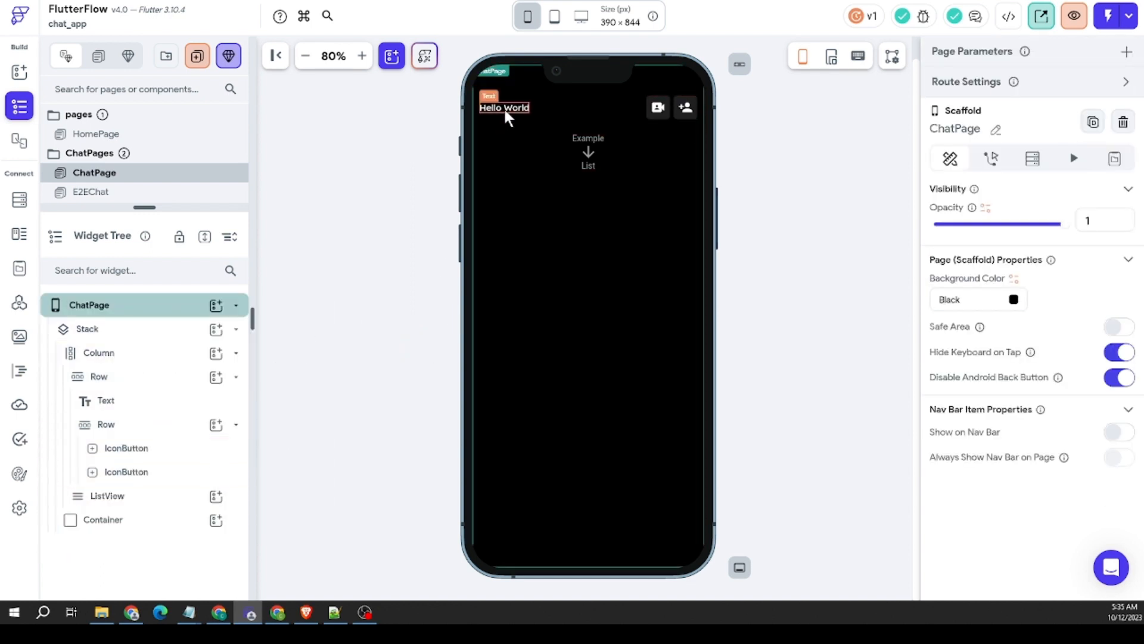
Step: Copy the video-camera IconButton and place the copy before the title text in the header Row
right_click(658, 107)
click(717, 136)
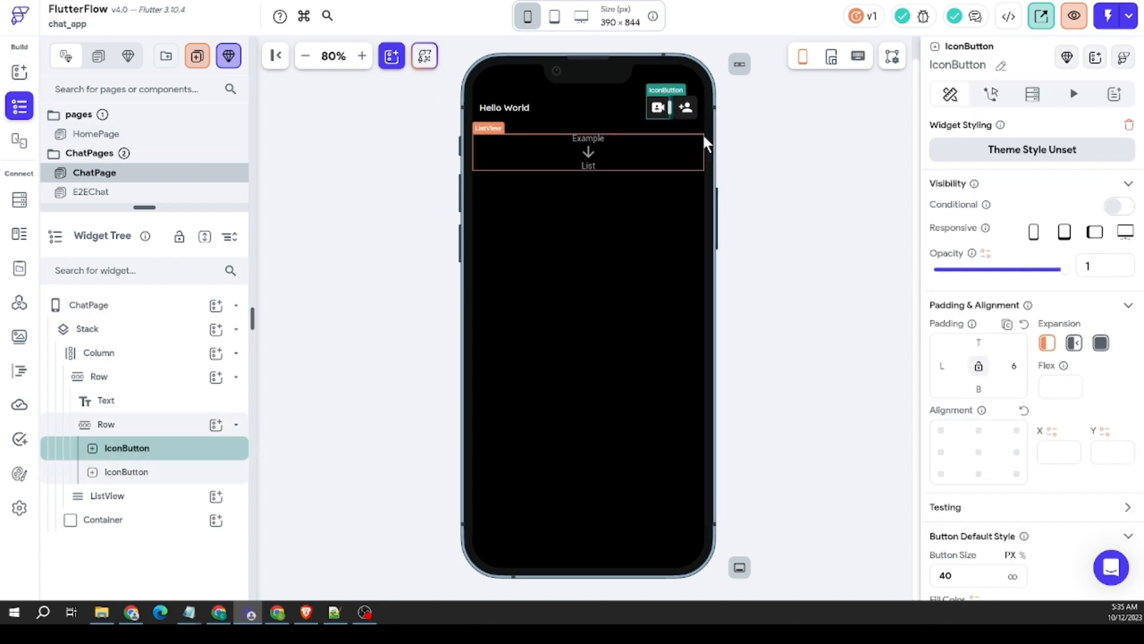
right_click(658, 107)
click(725, 171)
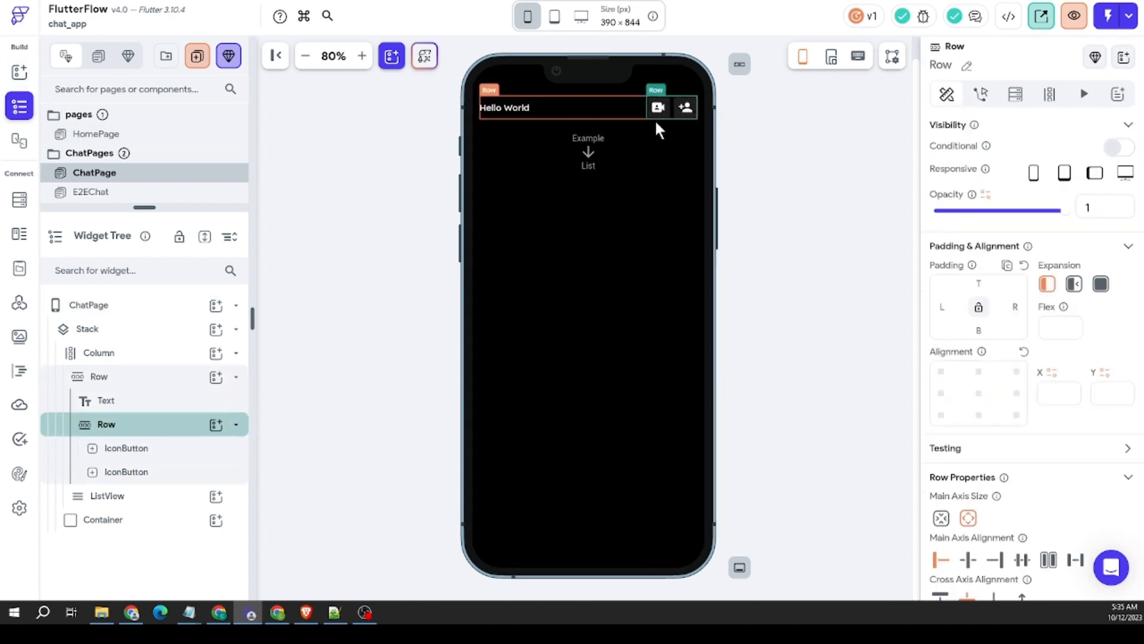
drag(630, 110, 480, 106)
Step: Search the icons for "back" and change the copied IconButton's icon to Chevron Left Sharp
scroll(995, 268, down, 6)
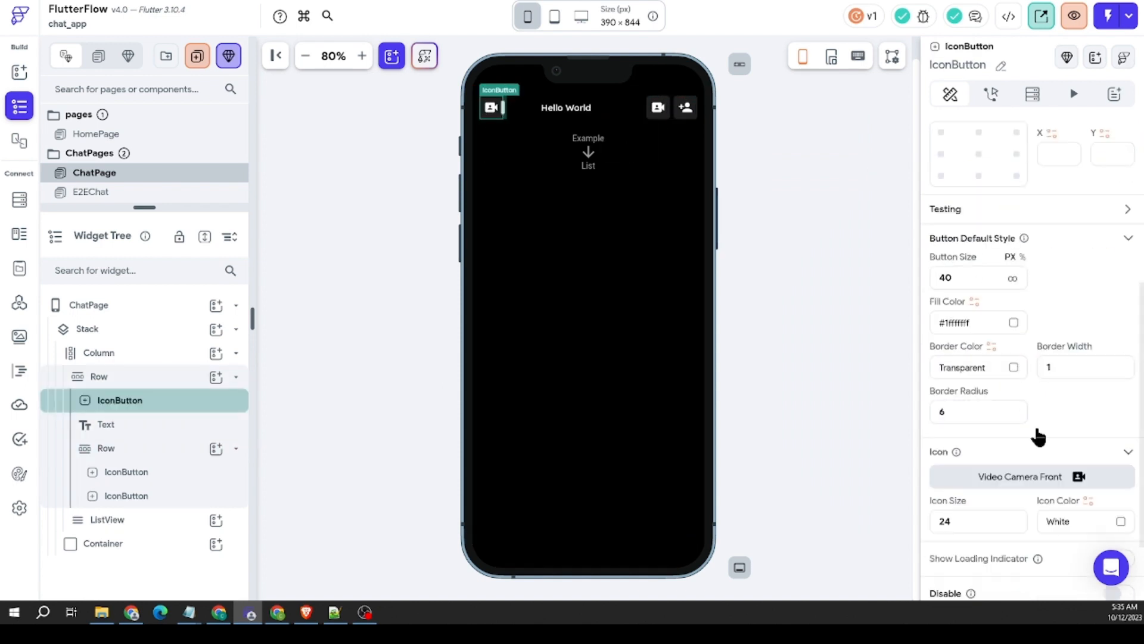
click(1060, 381)
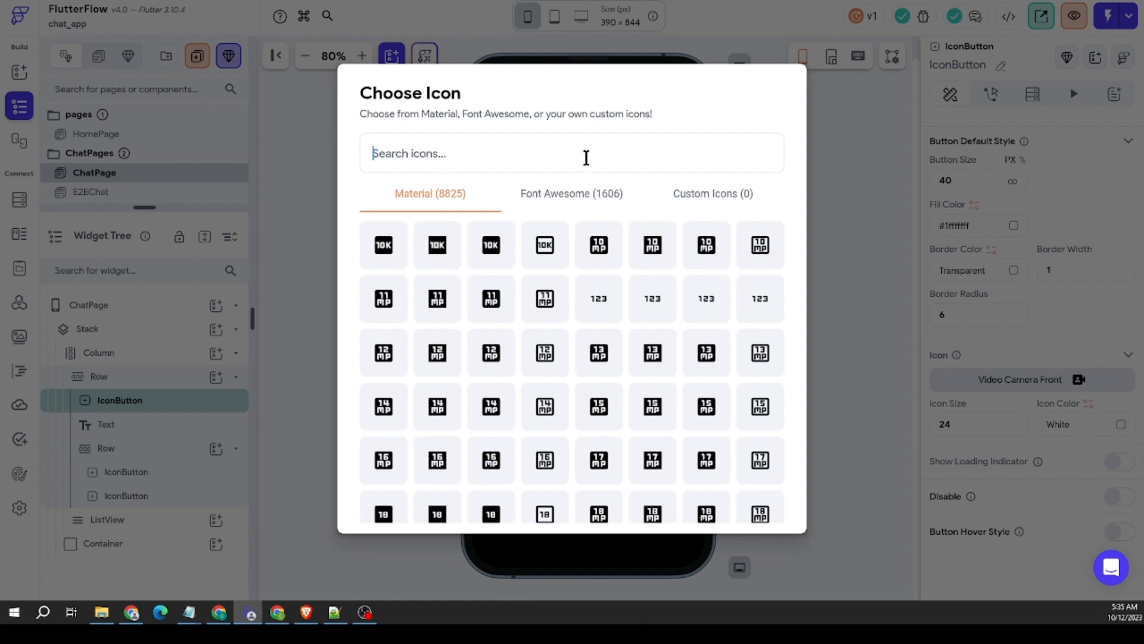
text(back)
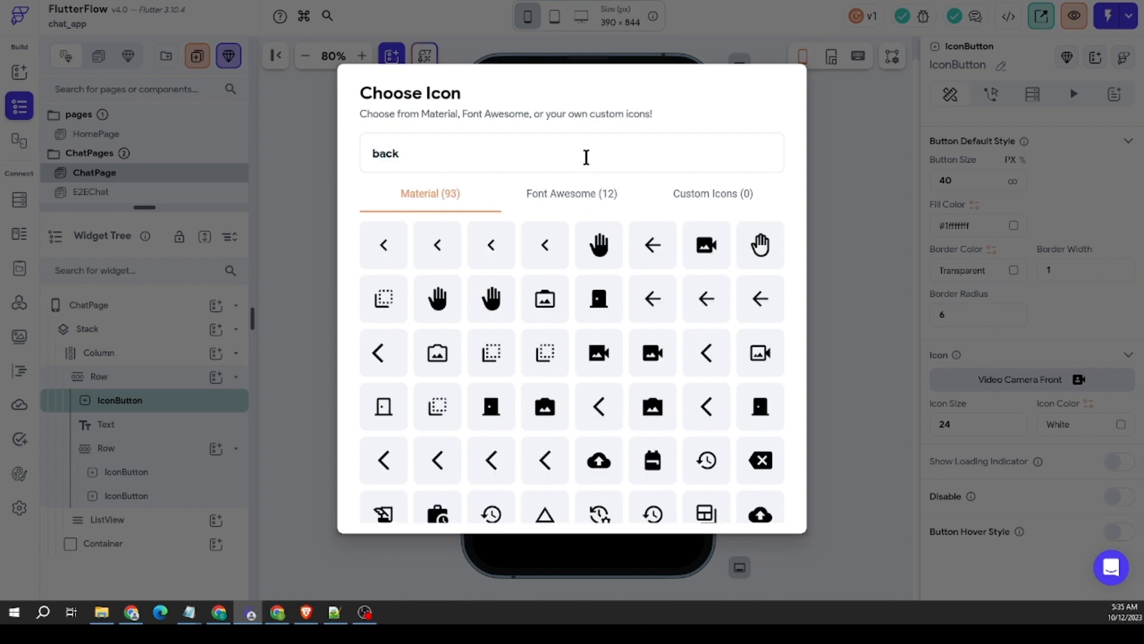
click(433, 260)
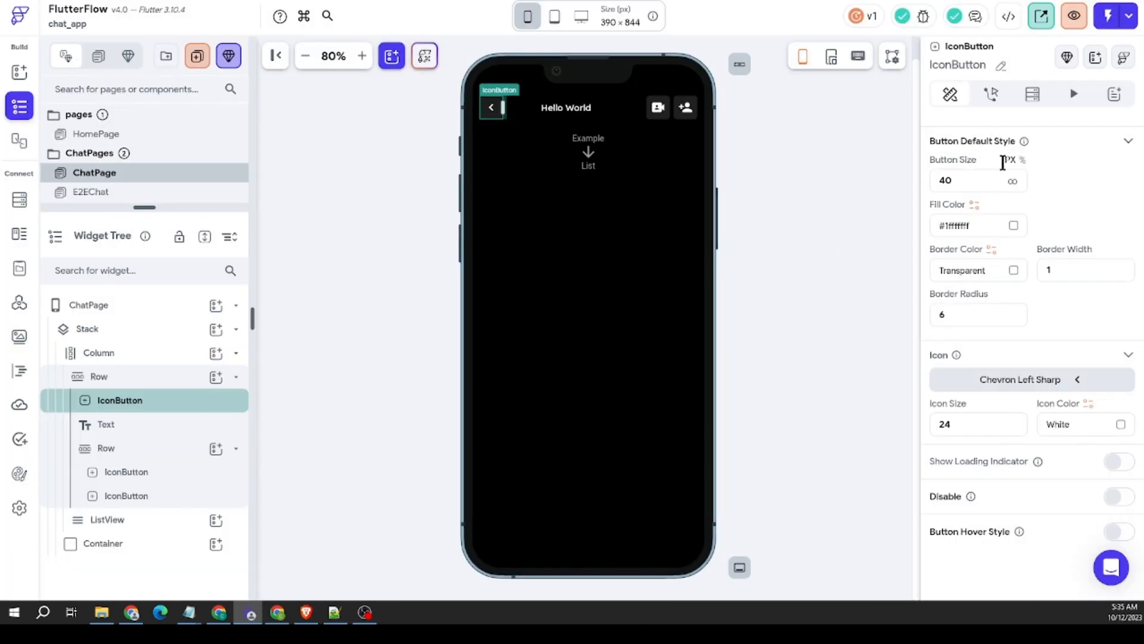
Step: Add an On Tap action of Navigate Back to the chevron IconButton
click(991, 93)
click(1013, 255)
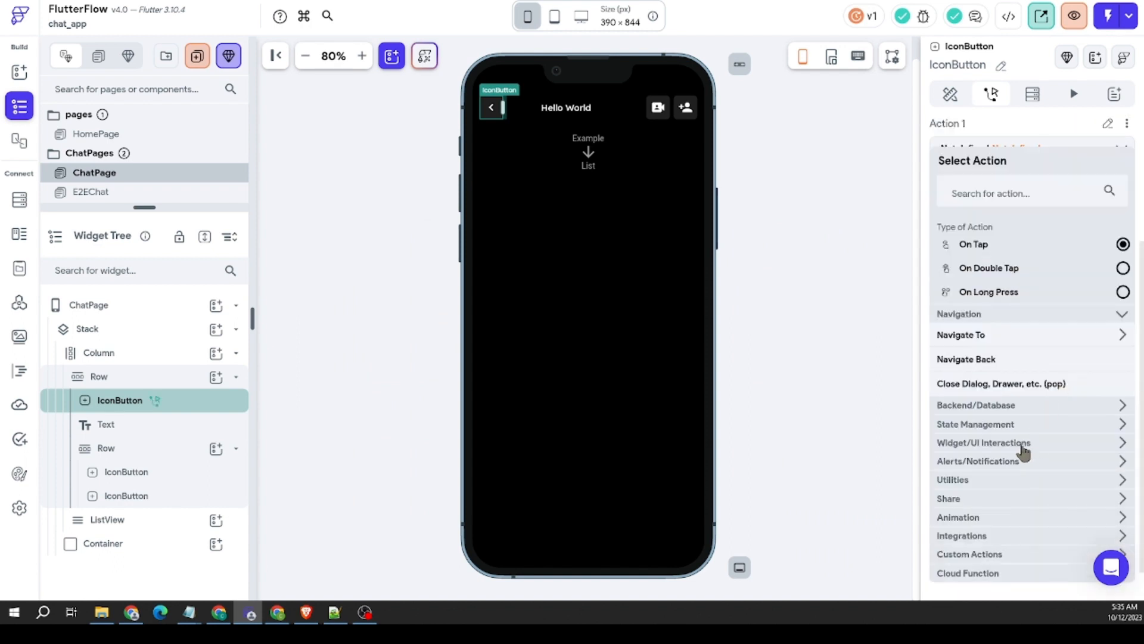
click(990, 360)
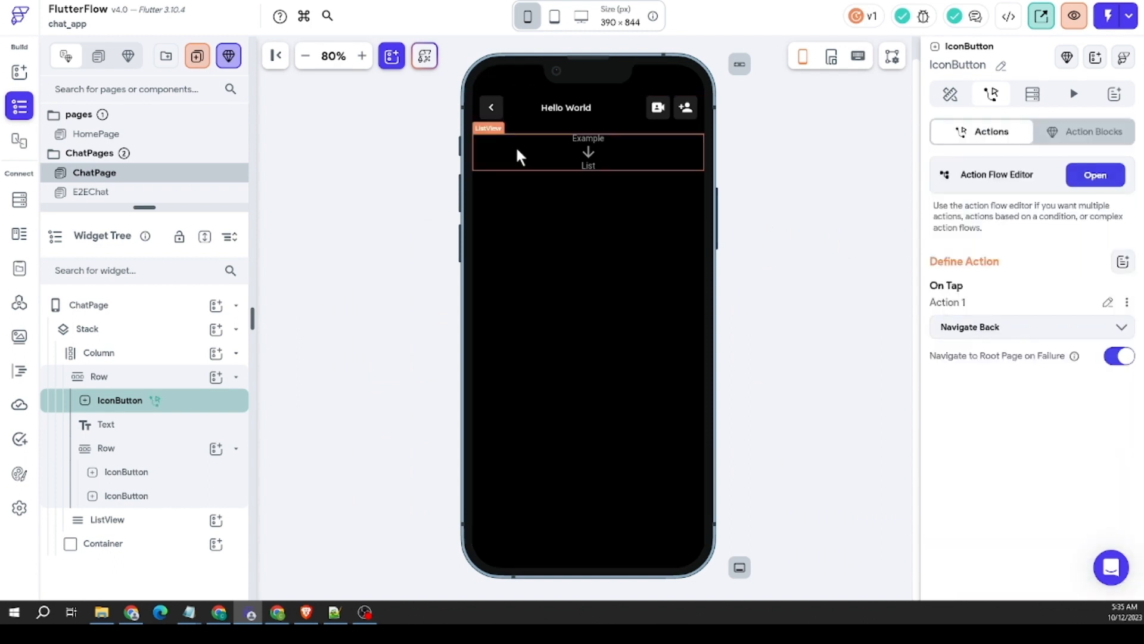
click(383, 188)
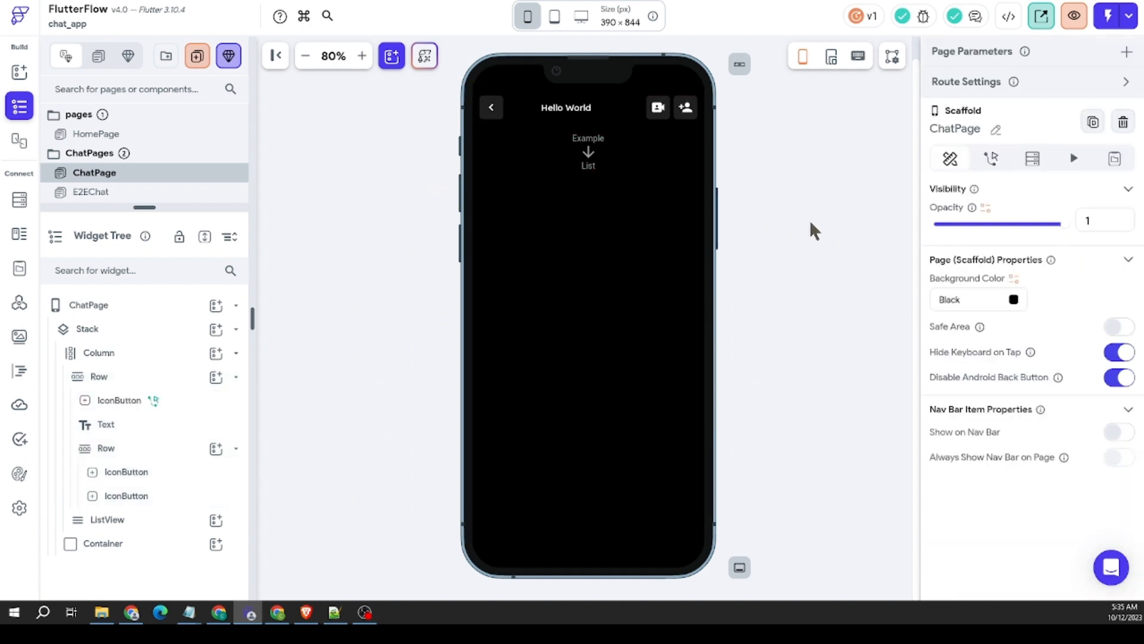
Step: Clear the right padding of the "Hello World" title text
click(592, 111)
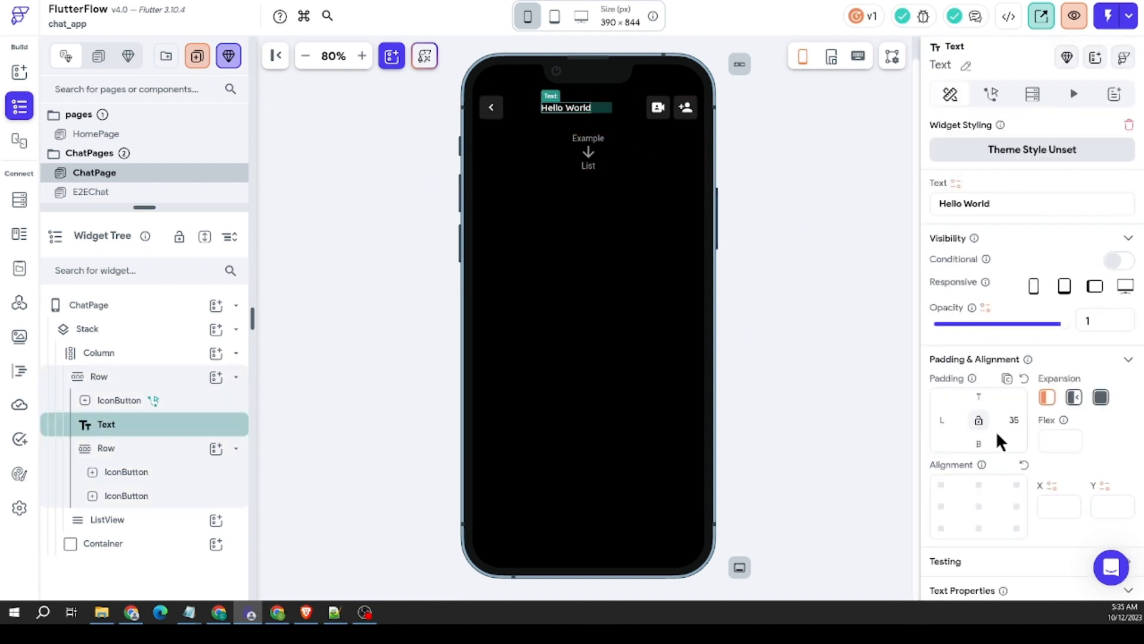
click(1014, 420)
key(BackSpace)
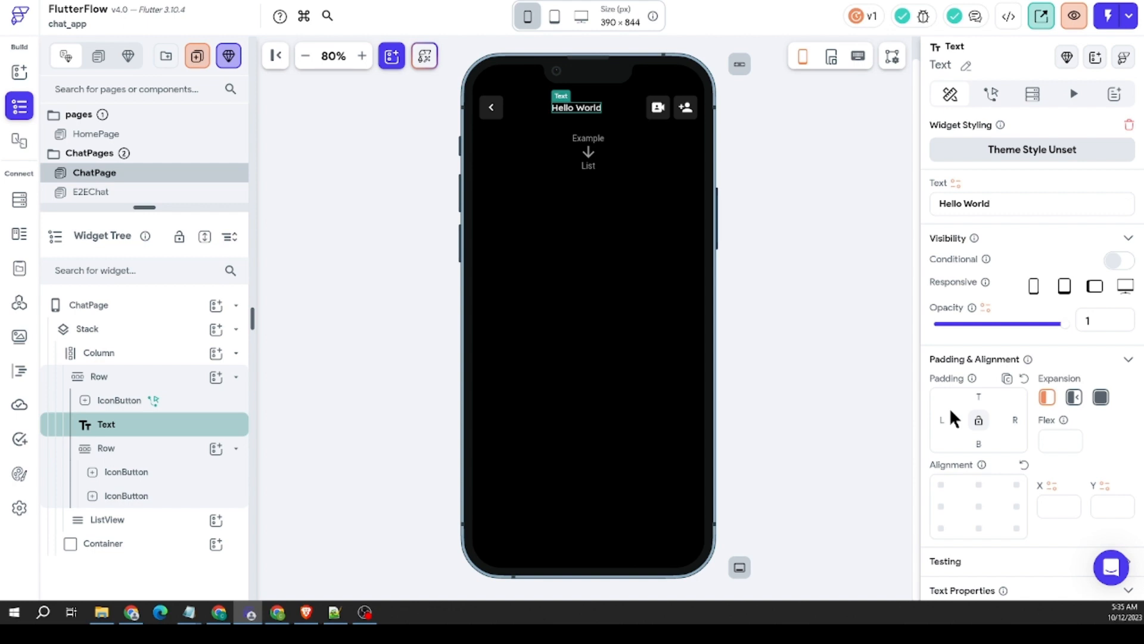
click(950, 420)
Step: Add a new Row at the start of the header Row and move the chevron IconButton and title text into it
click(215, 306)
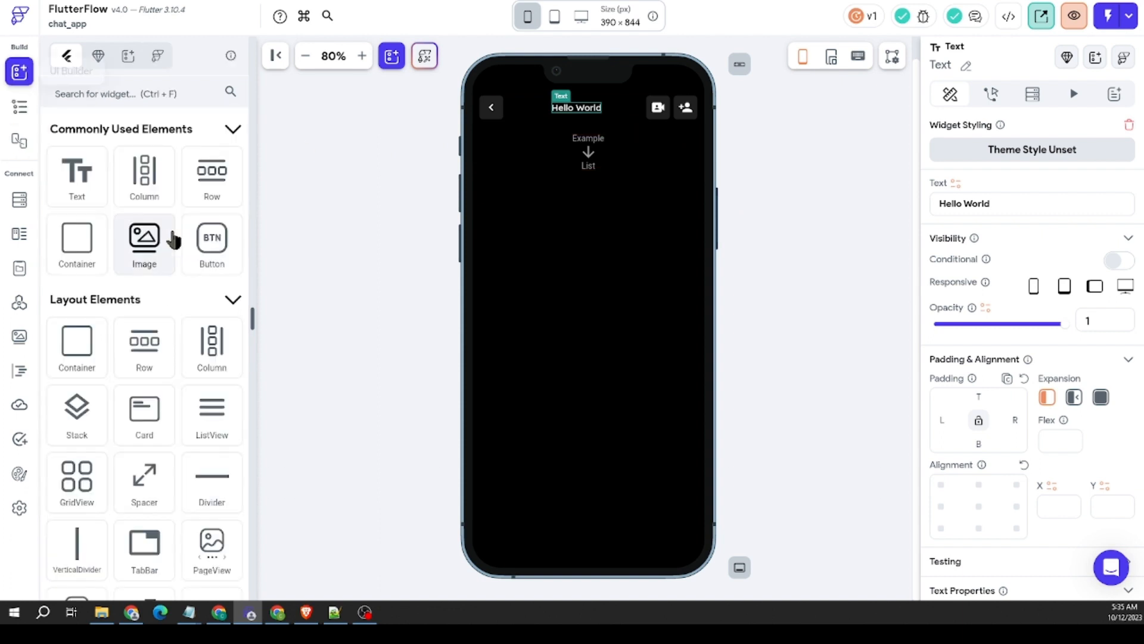
drag(212, 172, 504, 107)
click(495, 109)
click(580, 108)
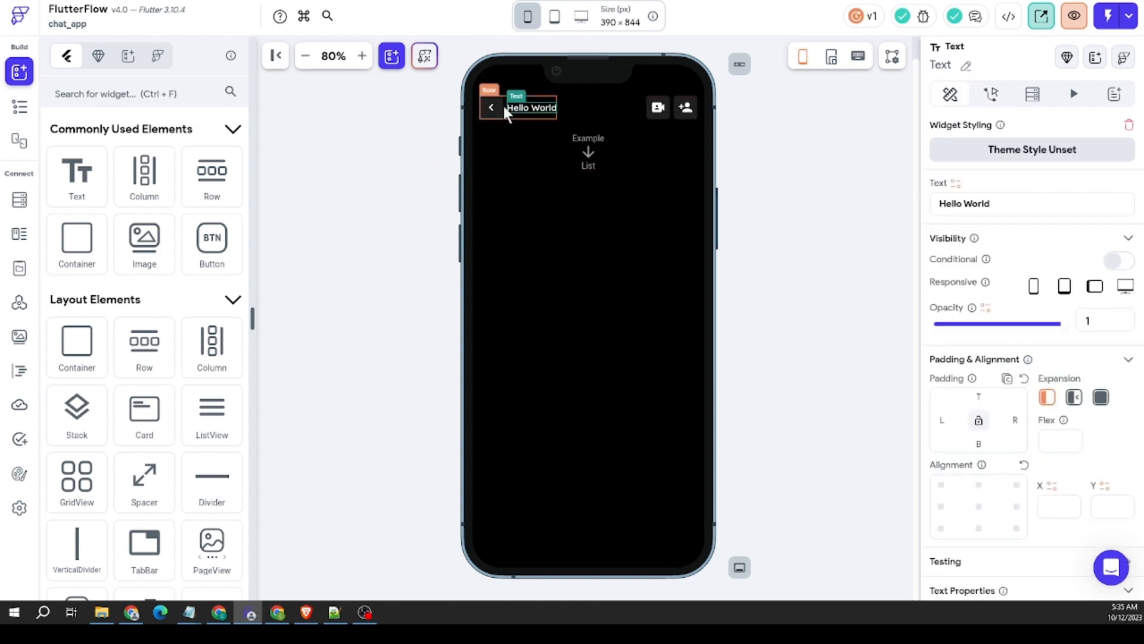
Step: Set the title text's left padding to 12
click(946, 419)
text(12)
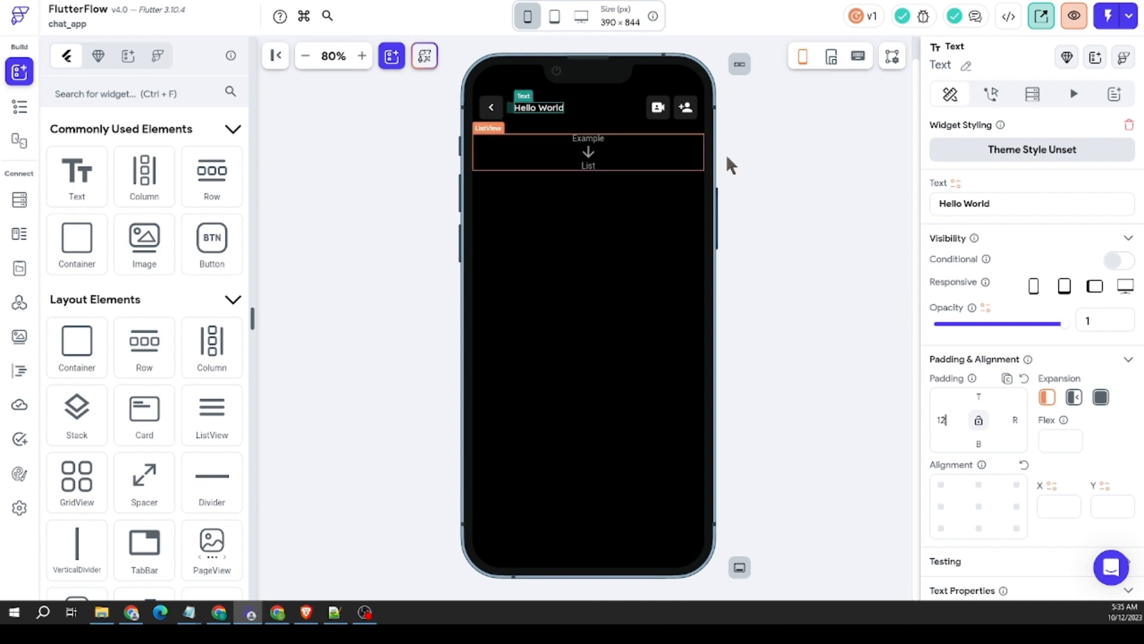
click(763, 166)
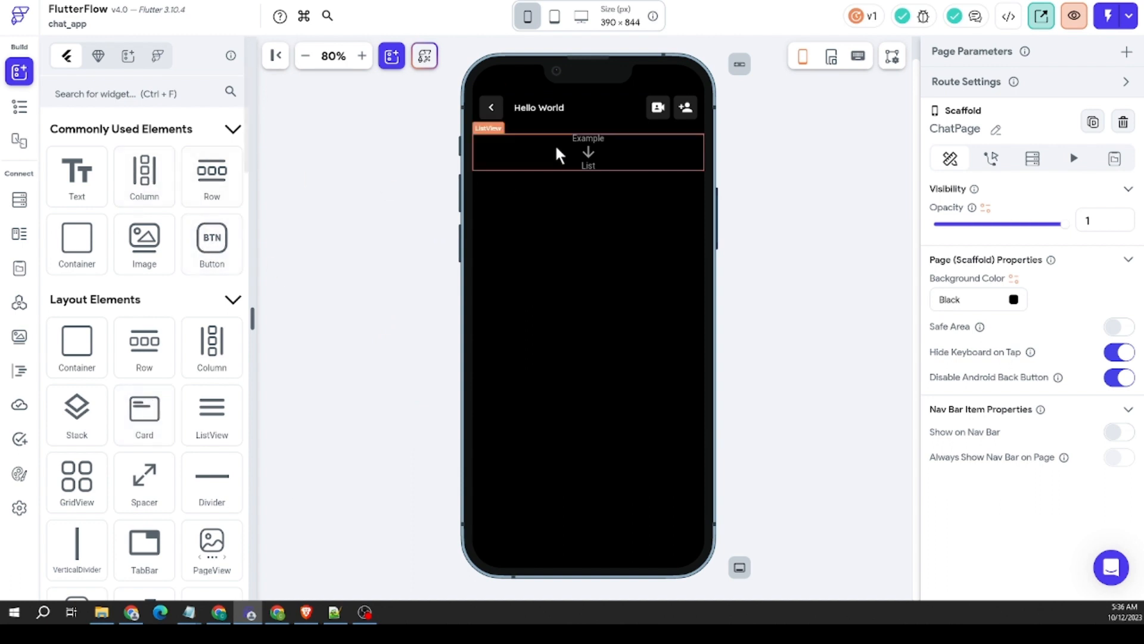
Step: Add a Column inside ChatPage's message ListView
drag(144, 173, 590, 157)
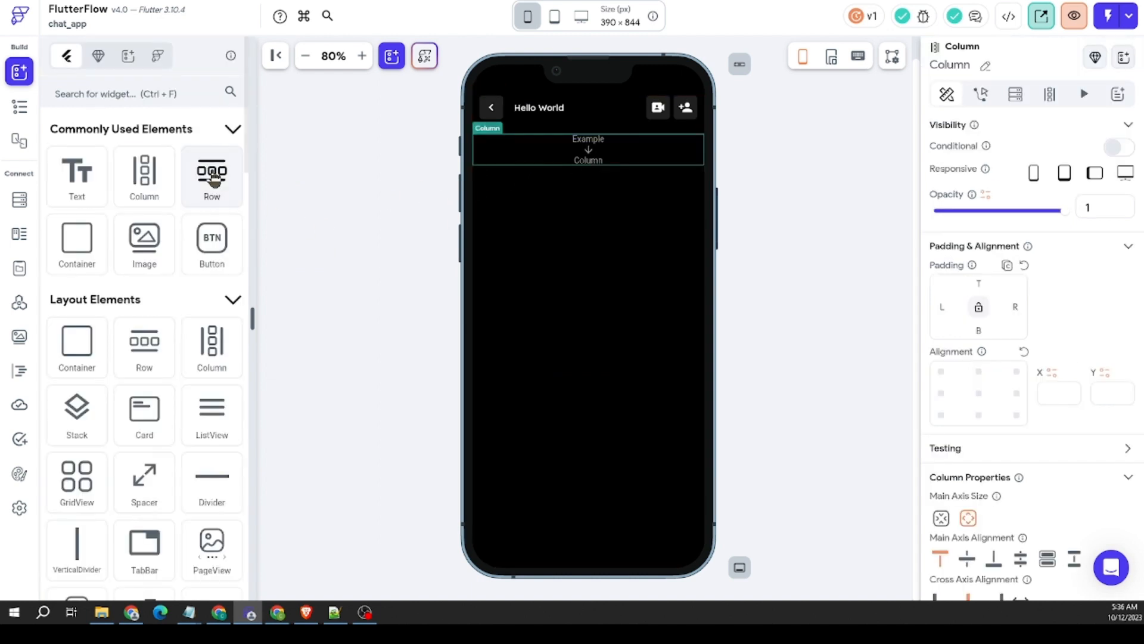
Step: Add a Row inside the message ListView's Column and duplicate it
drag(211, 173, 574, 149)
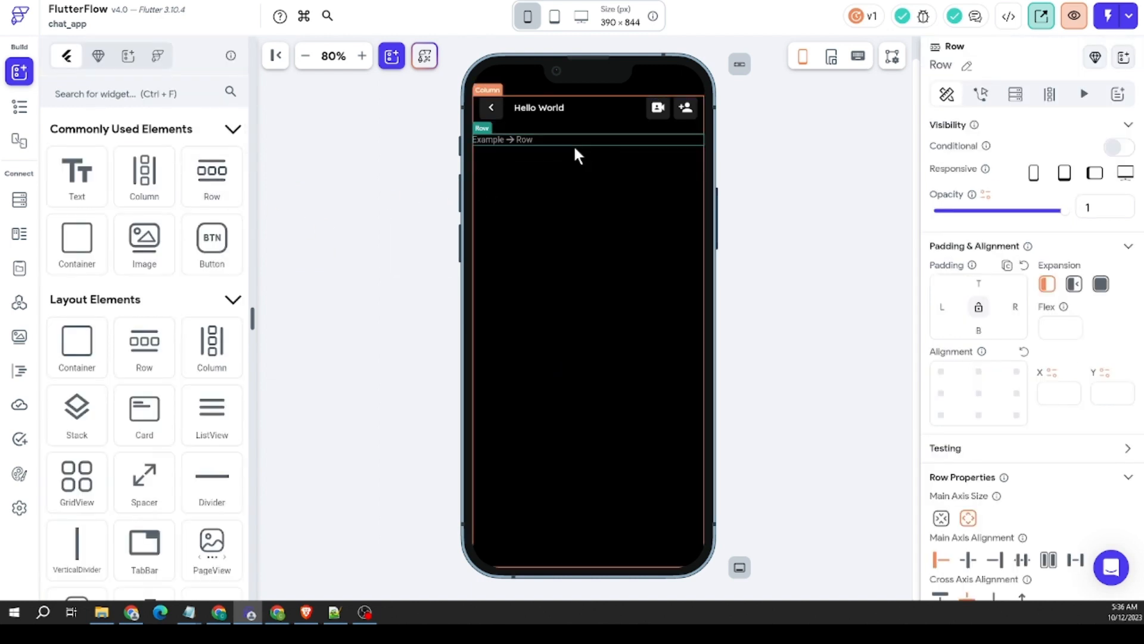
right_click(548, 143)
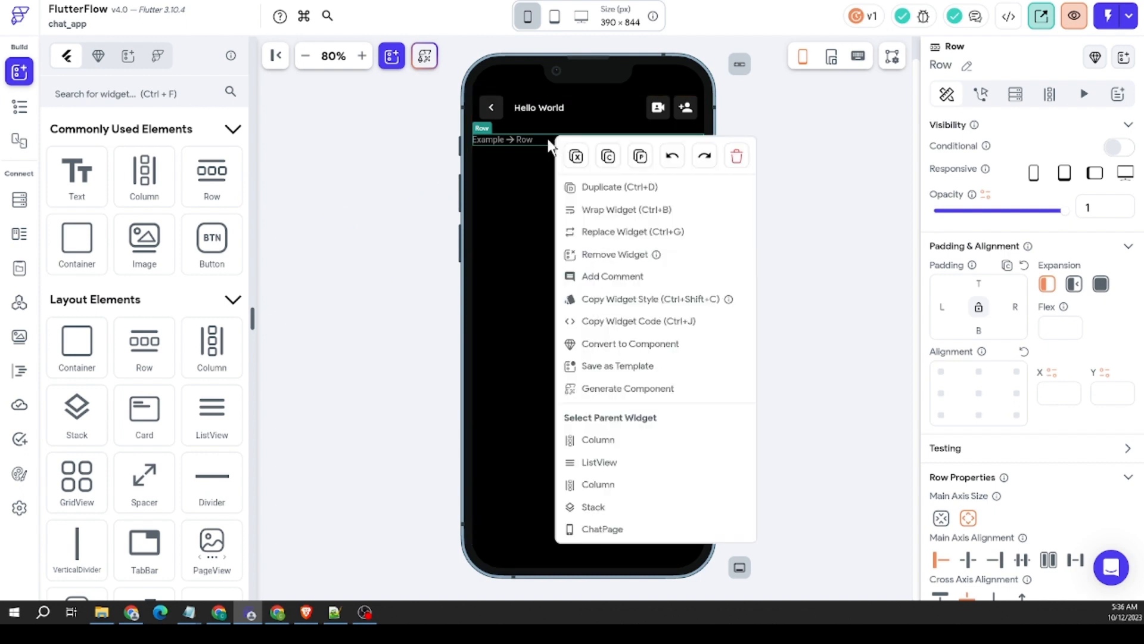
click(613, 186)
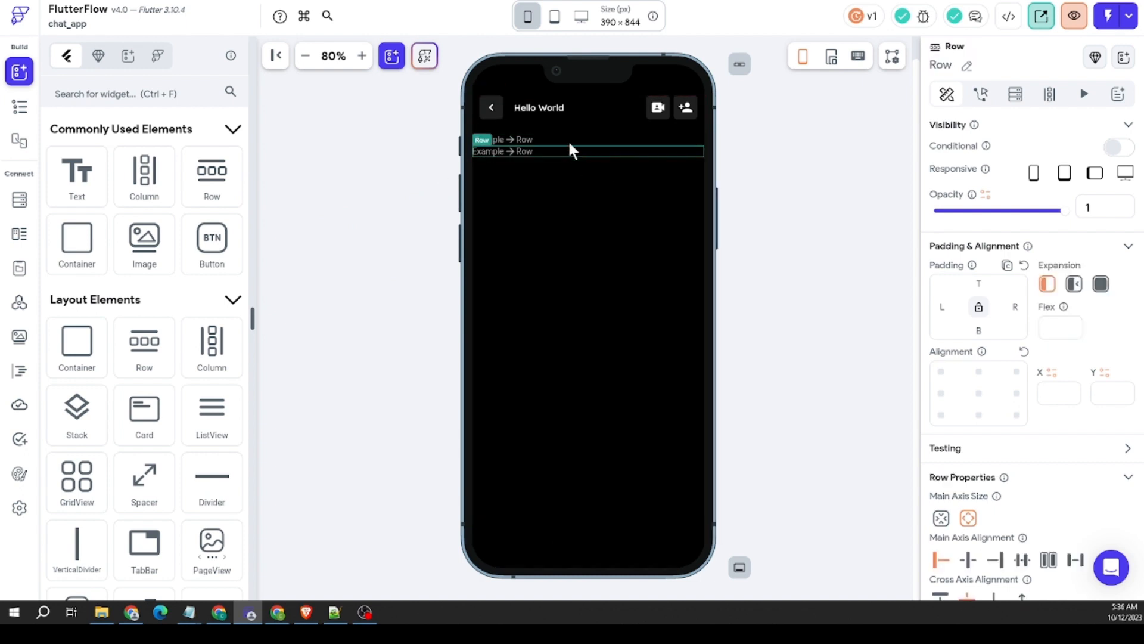
Step: Rename the Column's first Row to otherUsers and the second Row to authUser
click(568, 140)
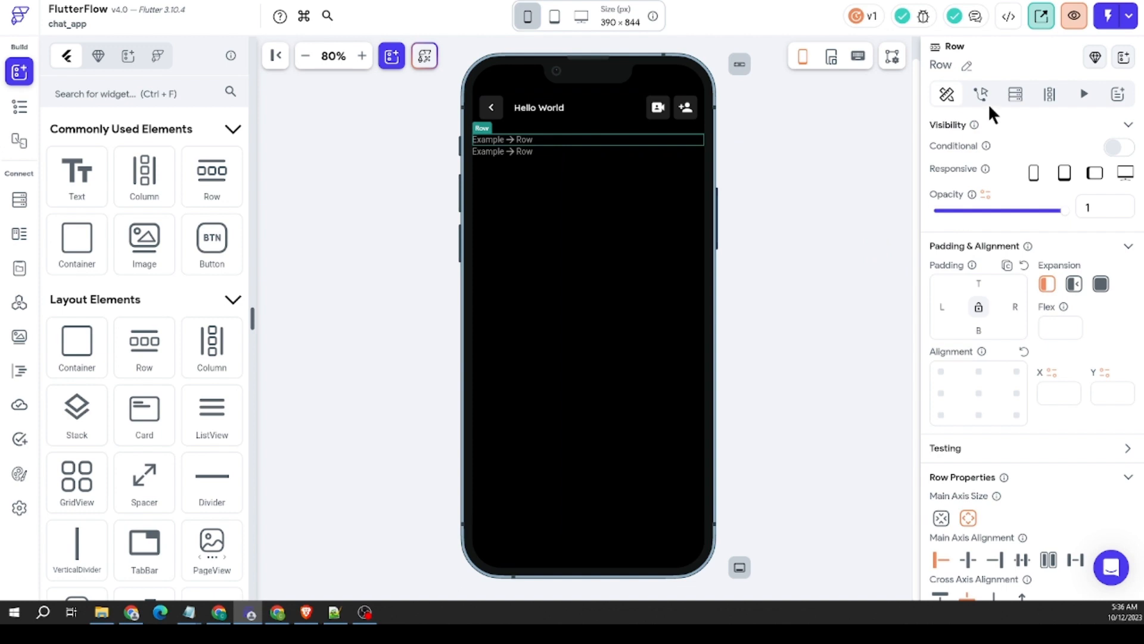
click(966, 65)
text(otherUsers)
click(1061, 65)
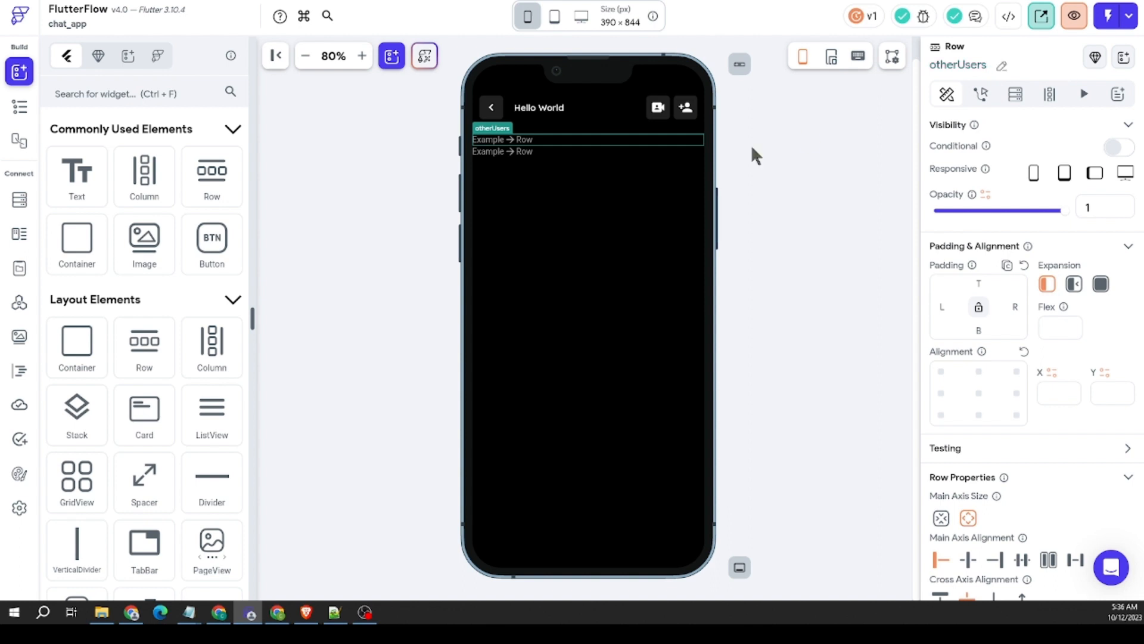
click(971, 64)
text(a)
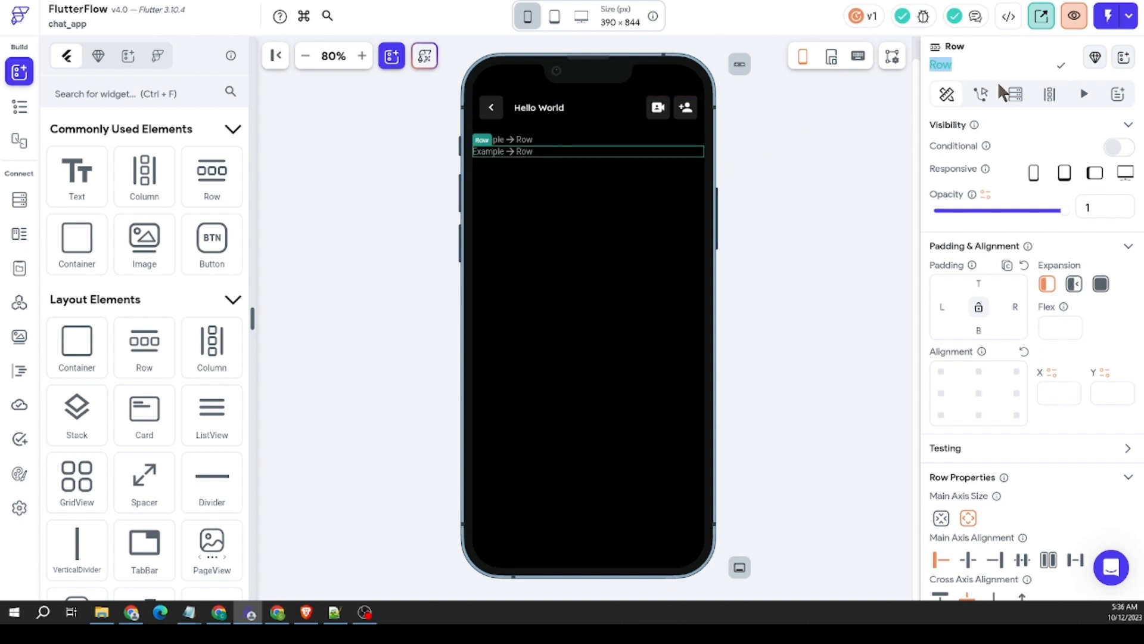
text(uthUser)
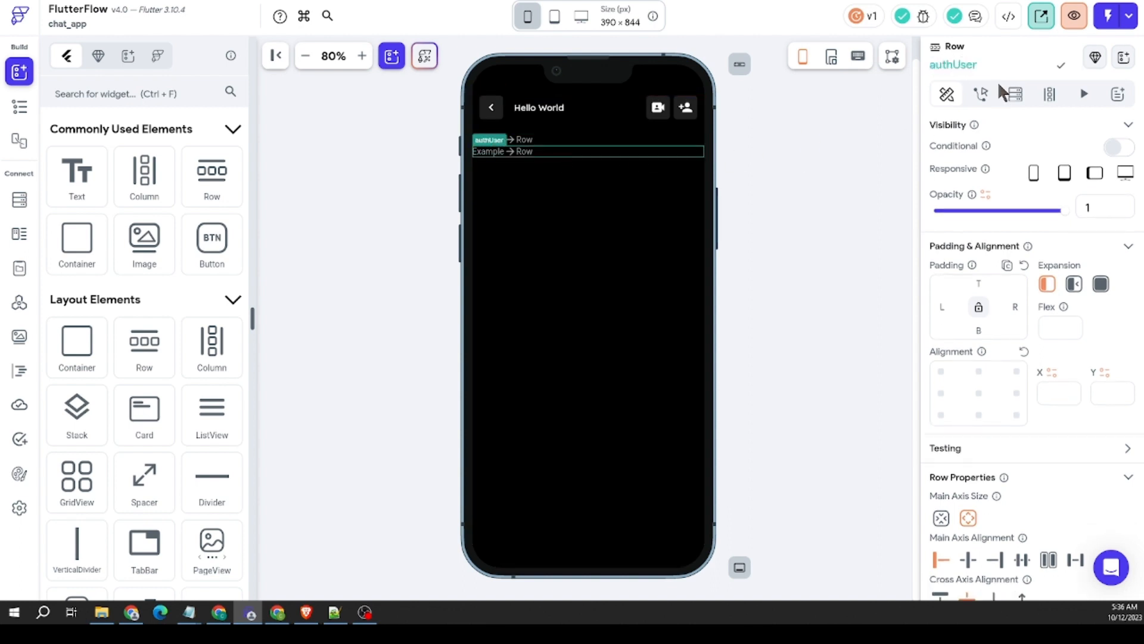
click(1067, 65)
Step: Set the authUser Row's main axis alignment to End
click(522, 141)
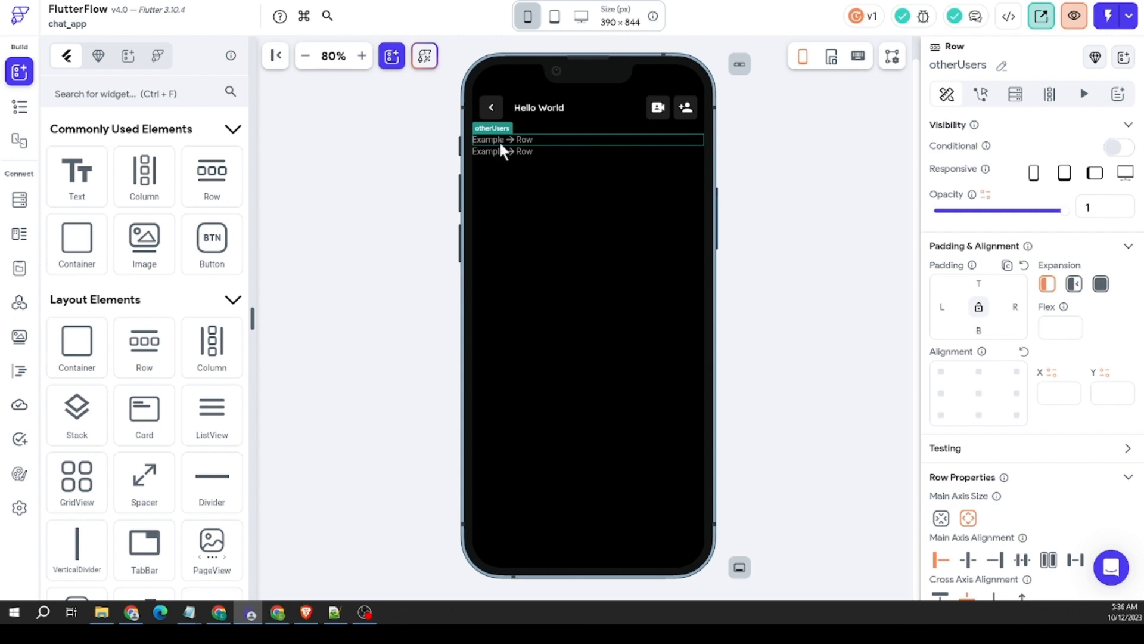
click(501, 150)
scroll(1001, 362, down, 3)
click(997, 362)
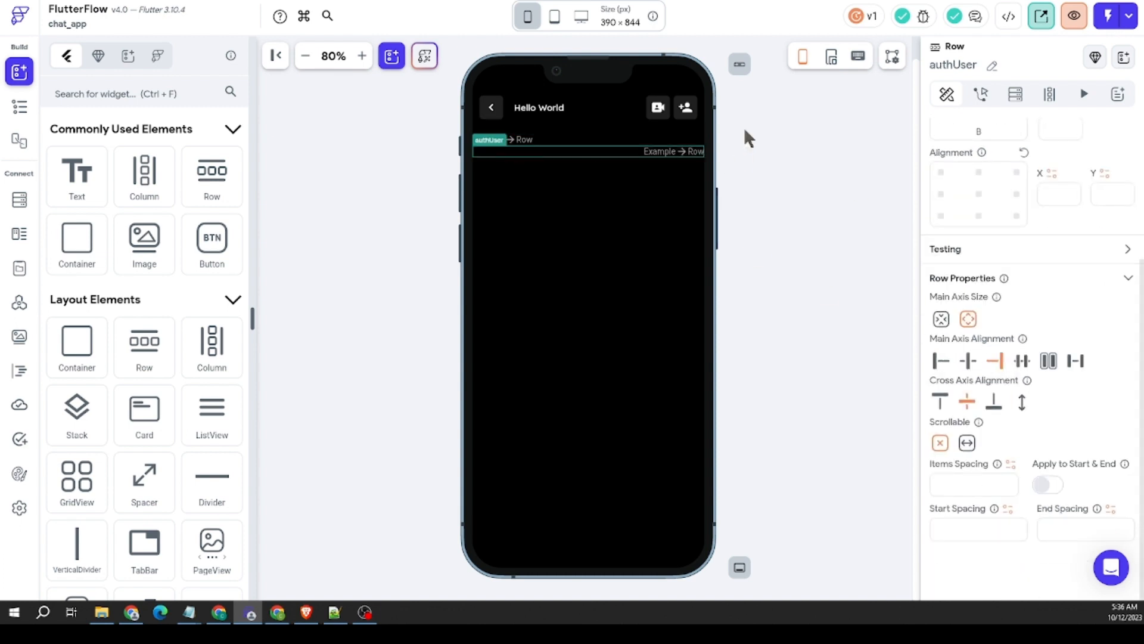
click(606, 138)
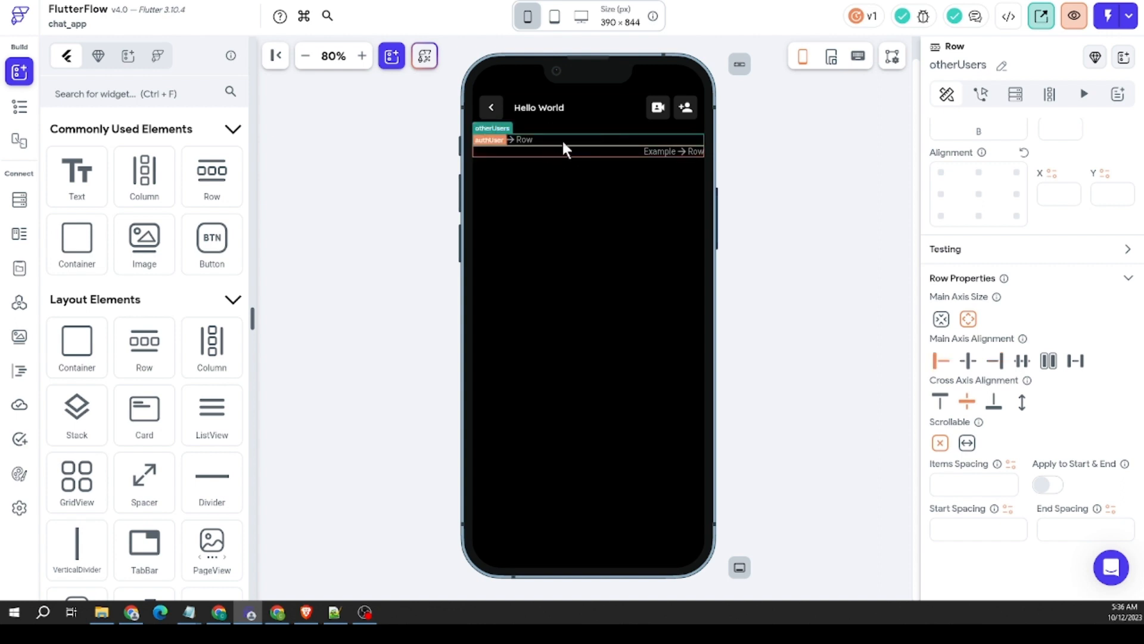
Step: Set the authUser Row's top padding to 6
click(573, 152)
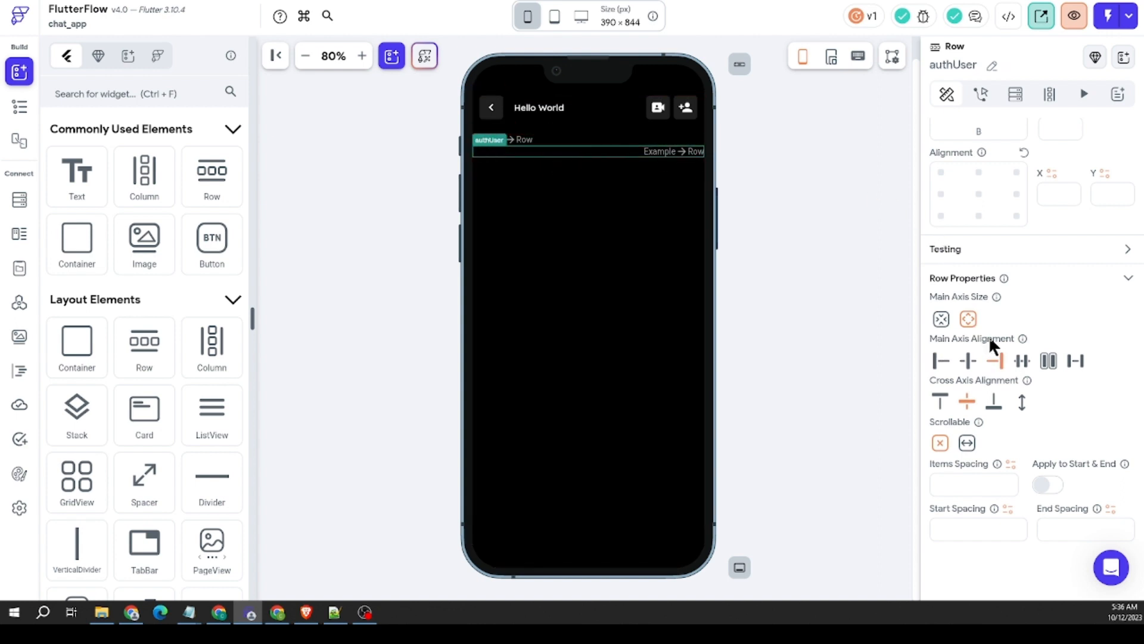
scroll(985, 217, up, 3)
click(981, 288)
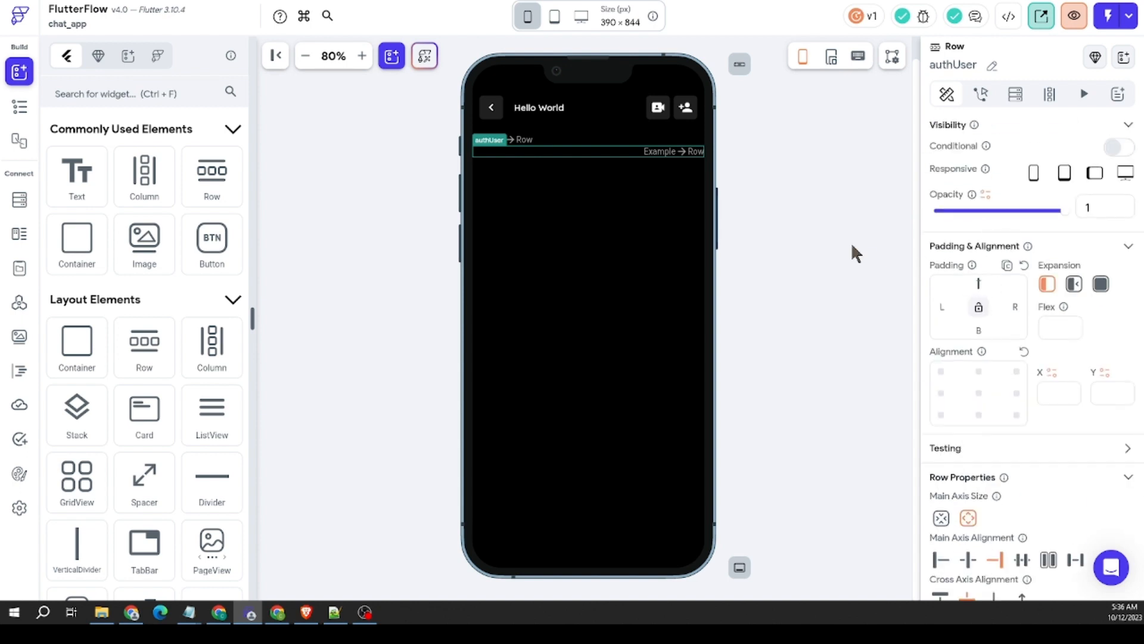
text(6)
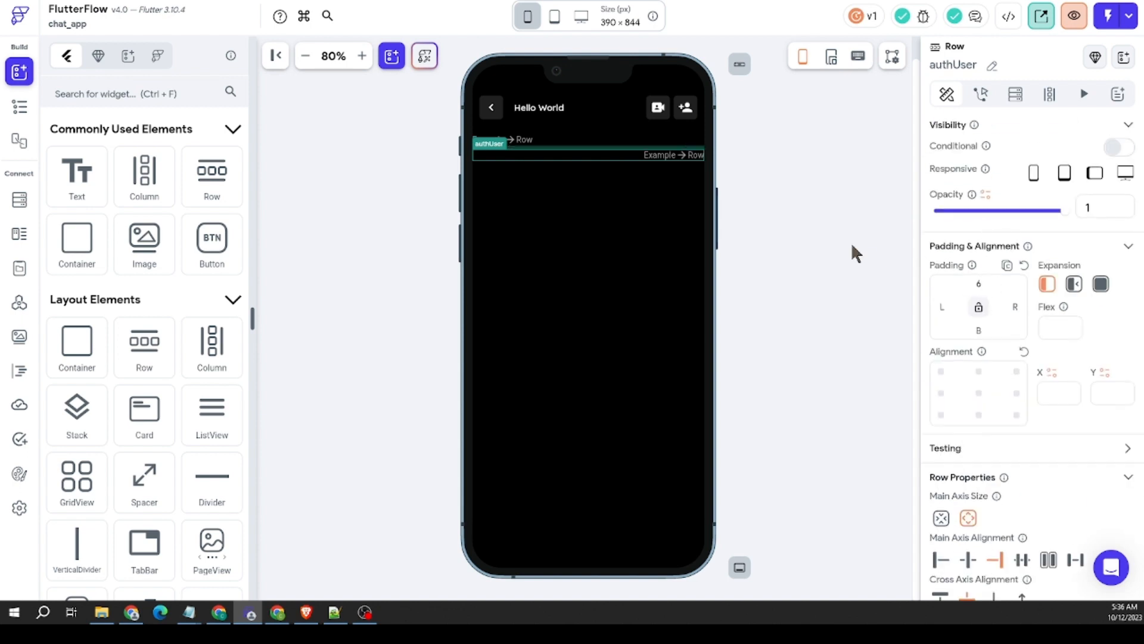
click(565, 153)
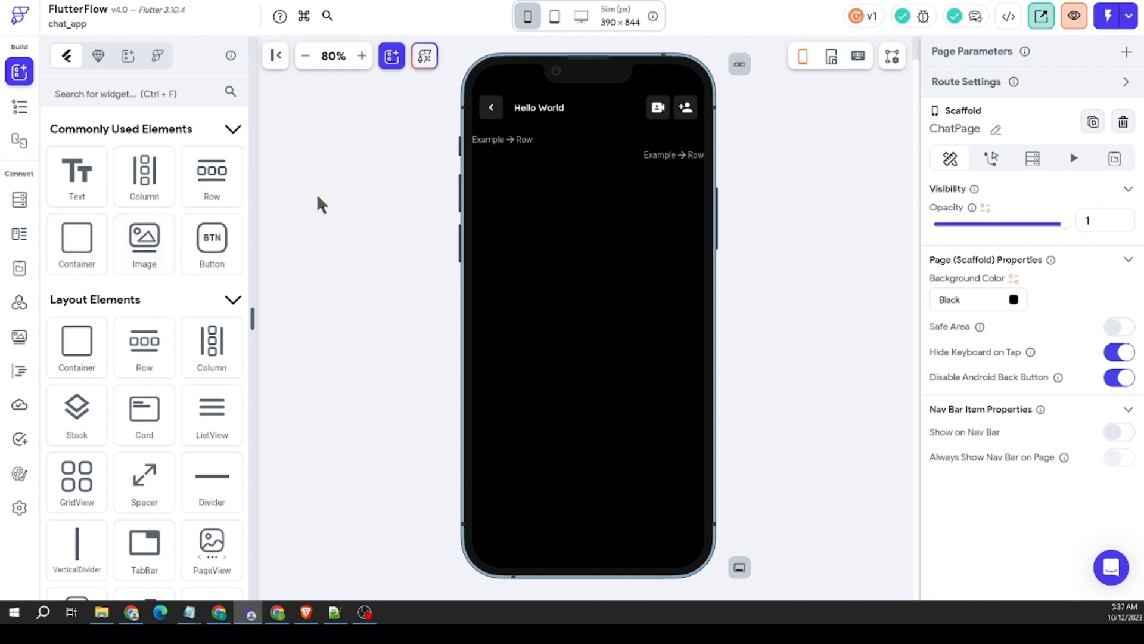
Step: Add a CircleImage to the otherUsers Row and set its diameter to 30 px
scroll(105, 310, down, 2)
scroll(128, 294, down, 7)
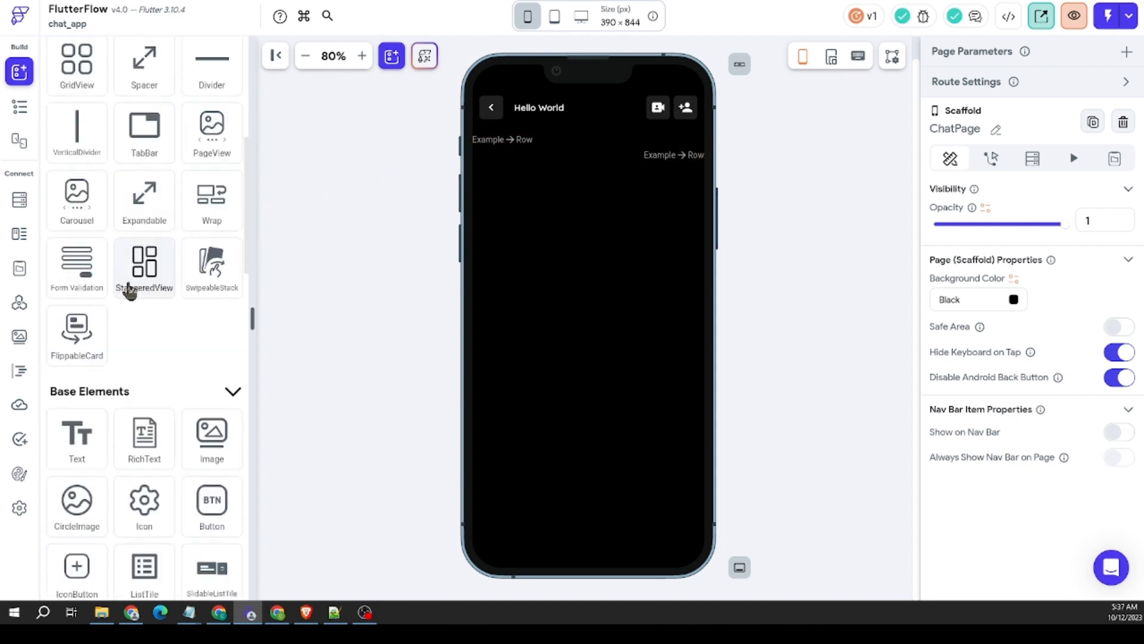
drag(76, 382, 511, 154)
scroll(1020, 395, down, 2)
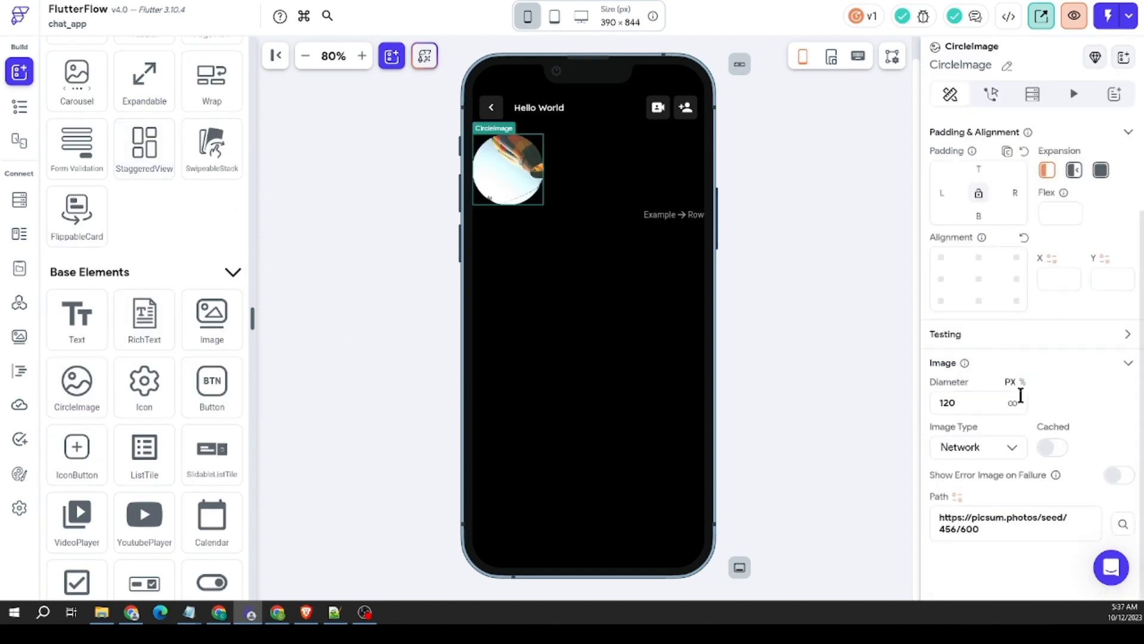
click(979, 401)
text(30)
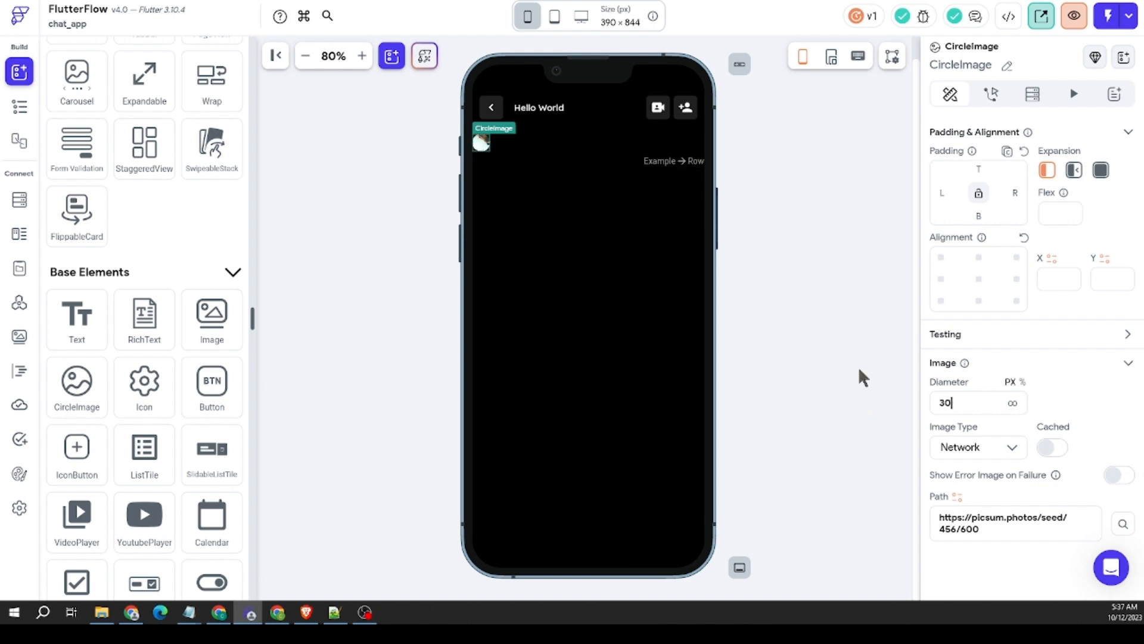
click(589, 214)
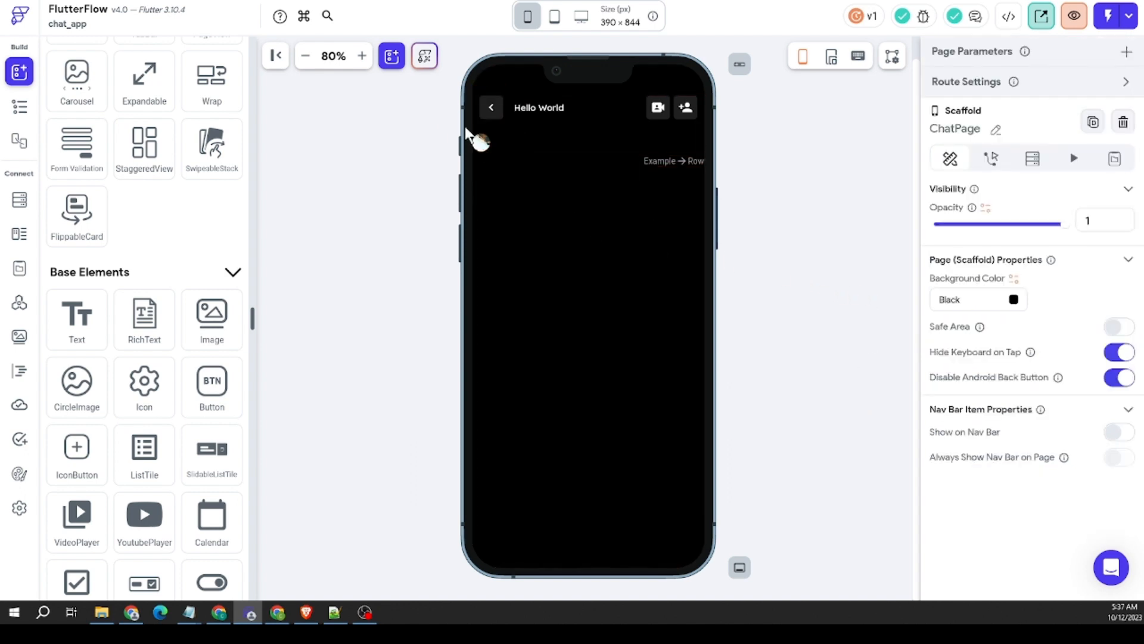
Step: Add a CircleImage to the authUser Row and set its diameter to 30 px
drag(77, 388, 666, 159)
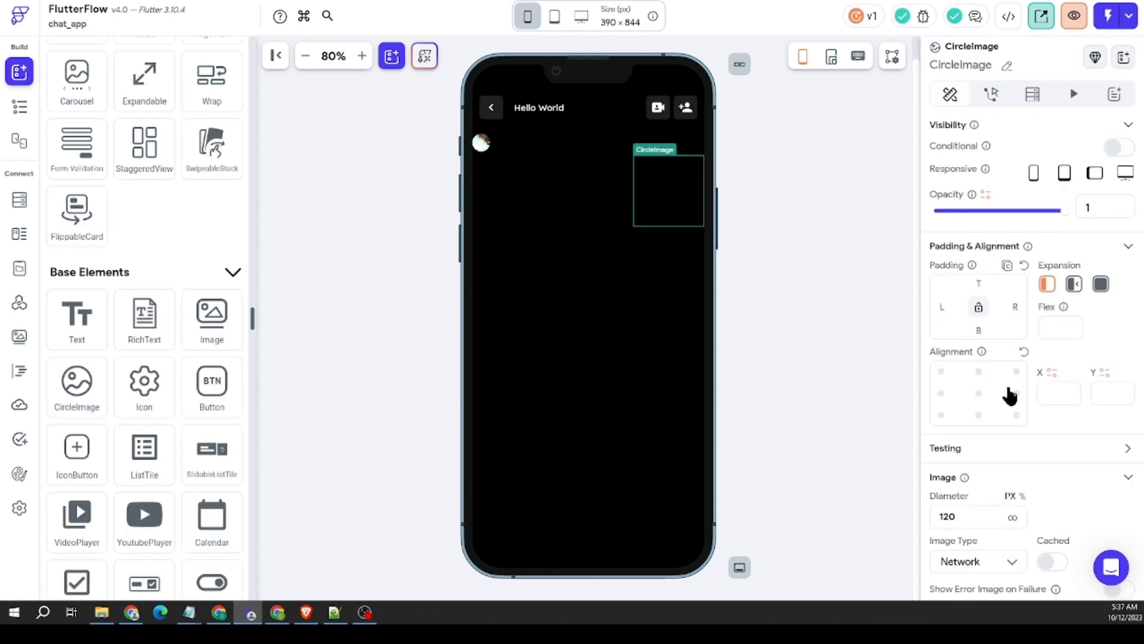
scroll(974, 444, down, 1)
double_click(951, 457)
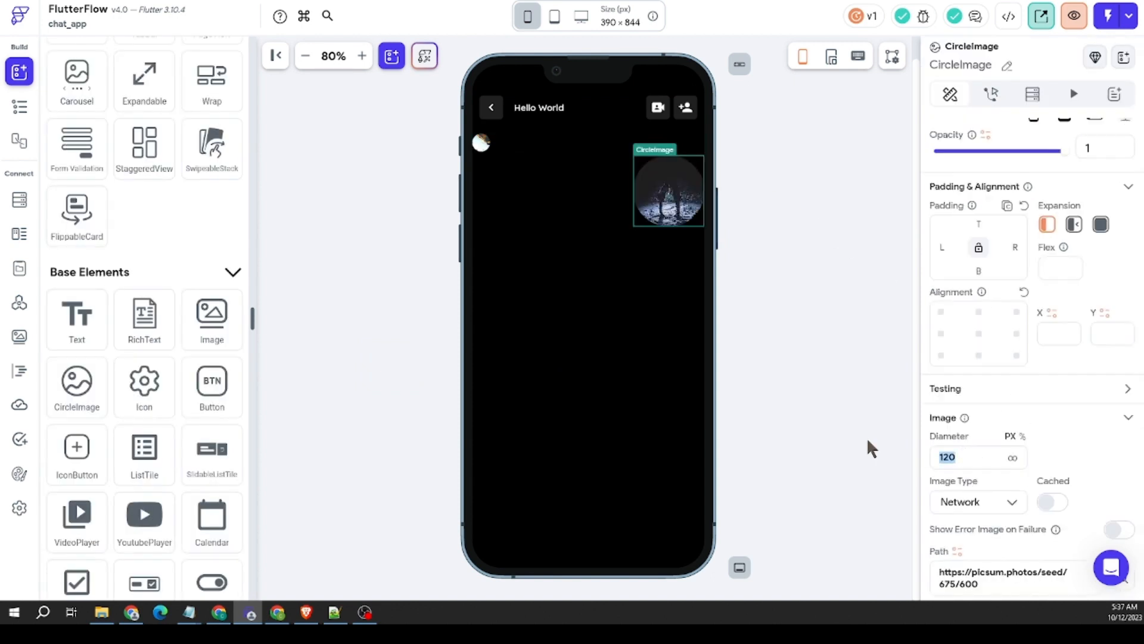
text(30)
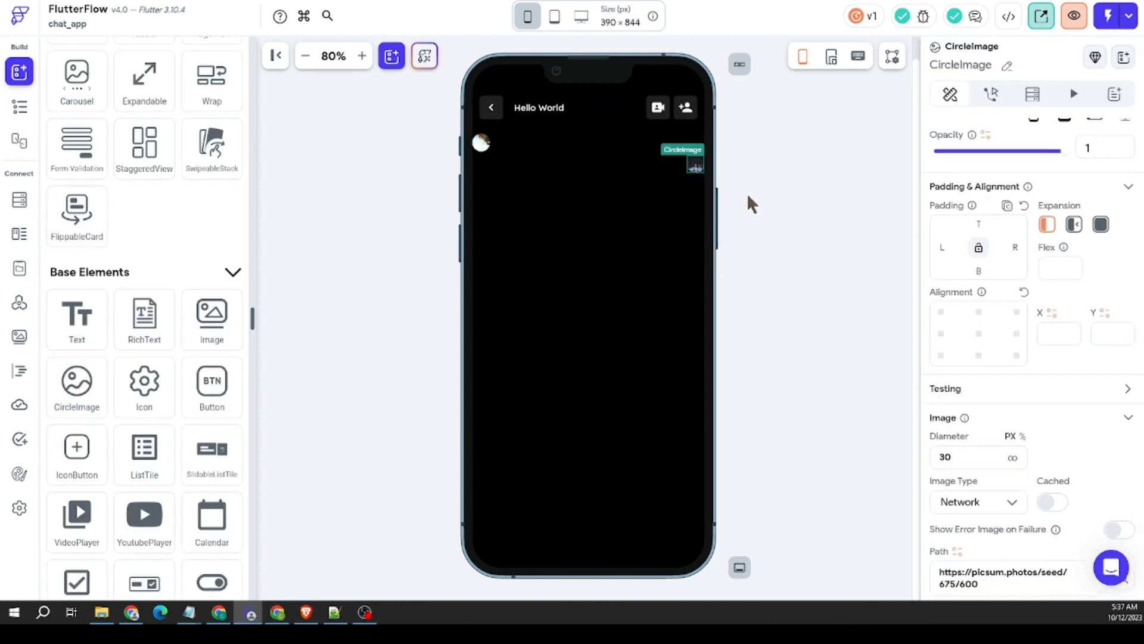
click(687, 165)
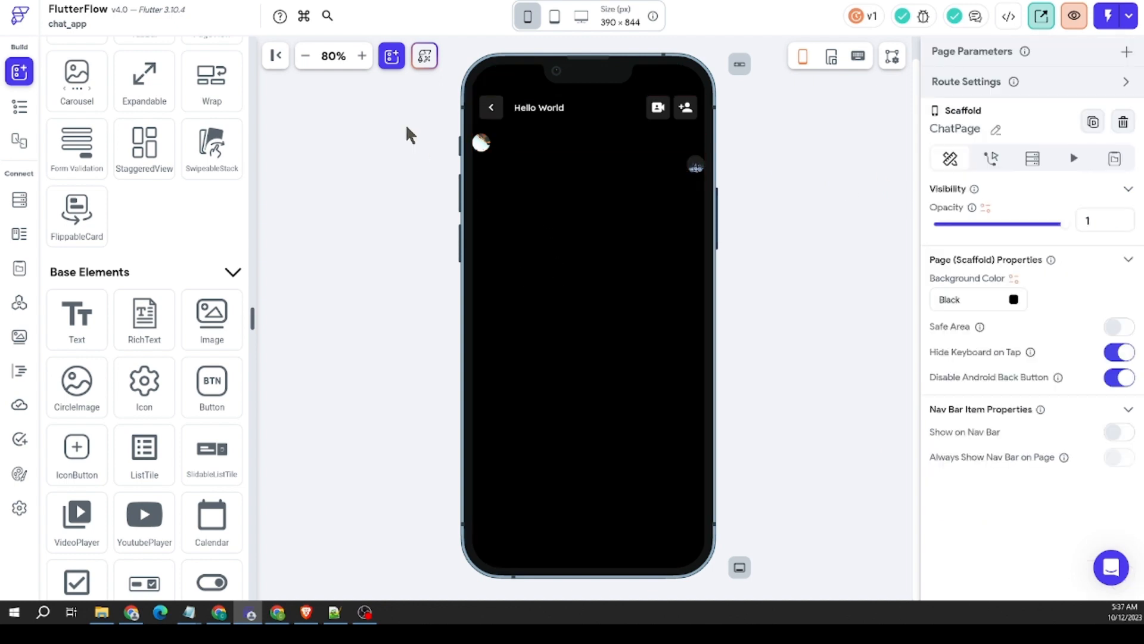
Step: Add a Container after the CircleImage in the otherUsers Row and set that Row's cross axis alignment to End
scroll(155, 232, up, 1)
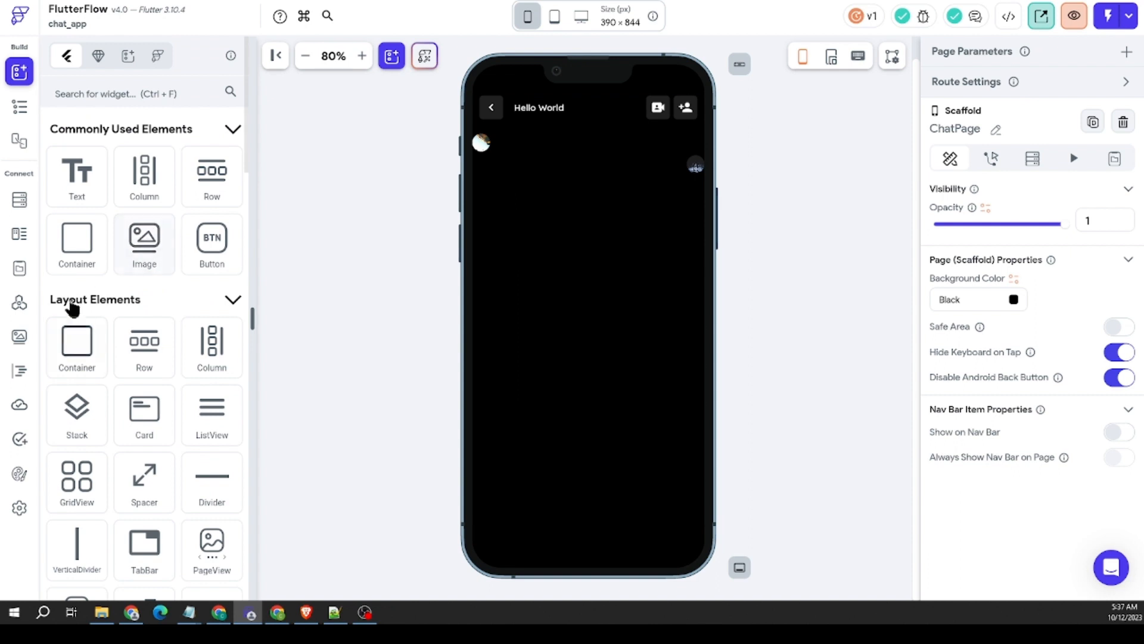
drag(73, 247, 523, 138)
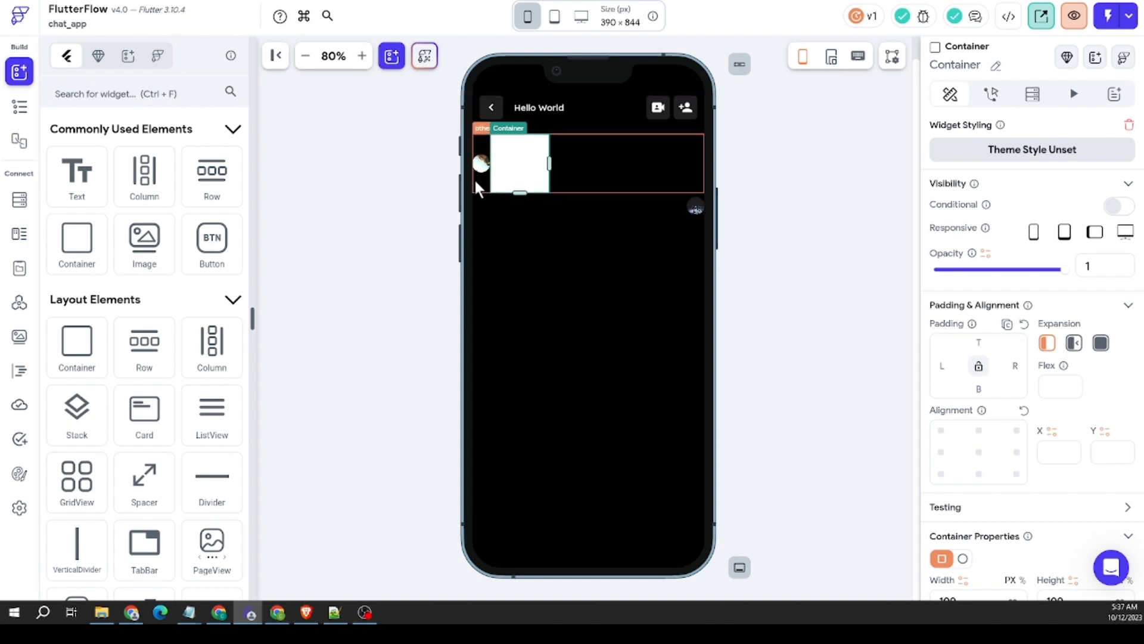
click(475, 181)
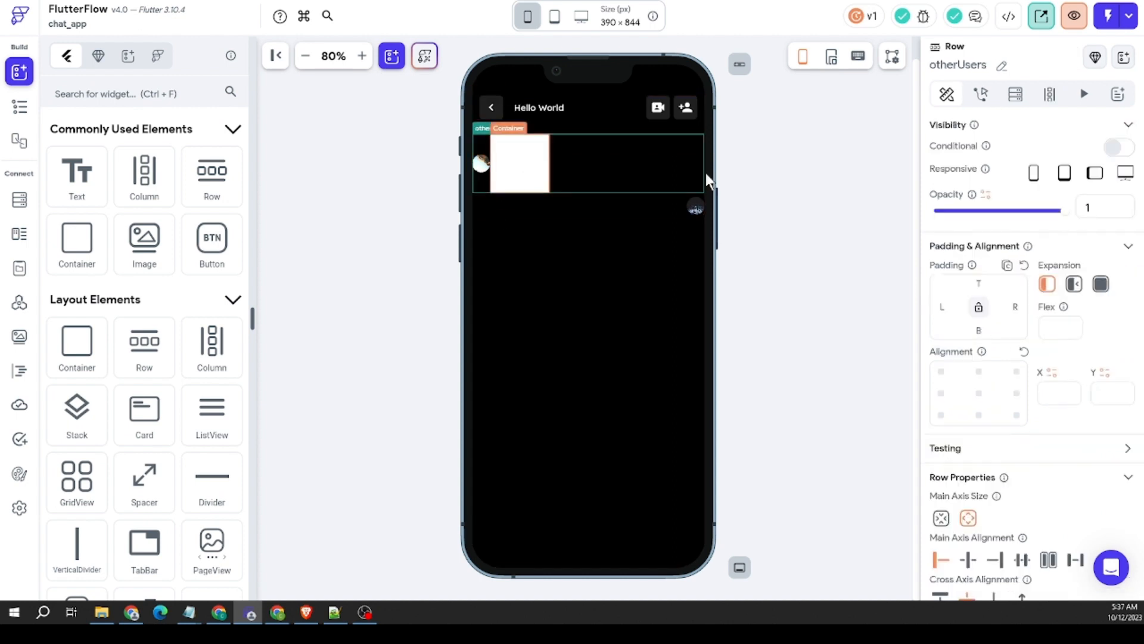
scroll(1028, 422, down, 3)
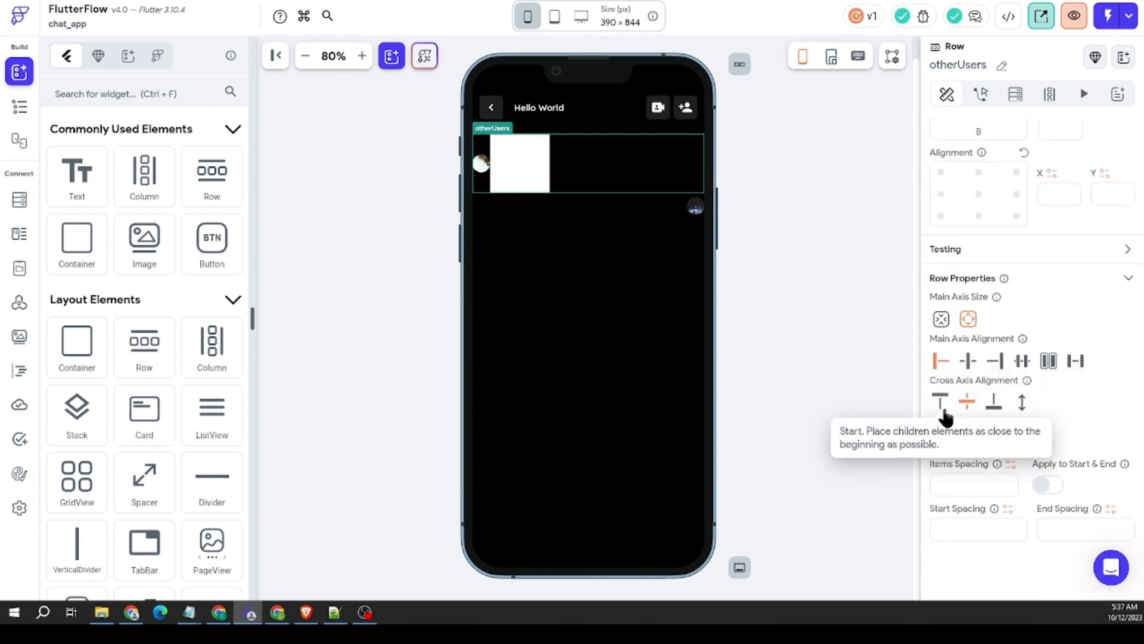
click(993, 411)
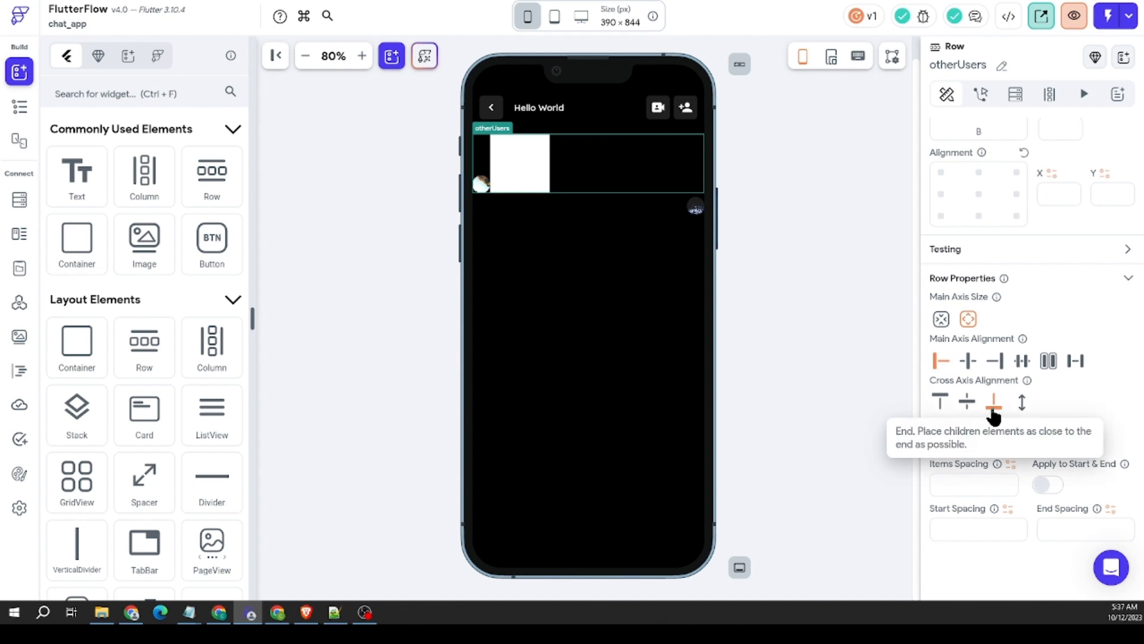
click(941, 403)
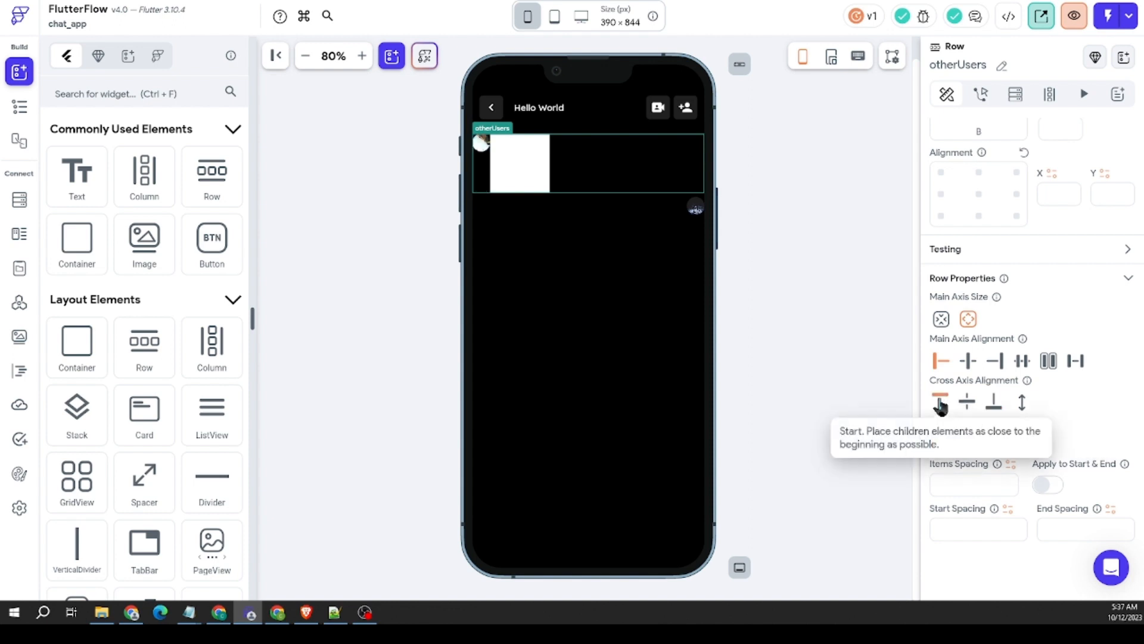
click(994, 403)
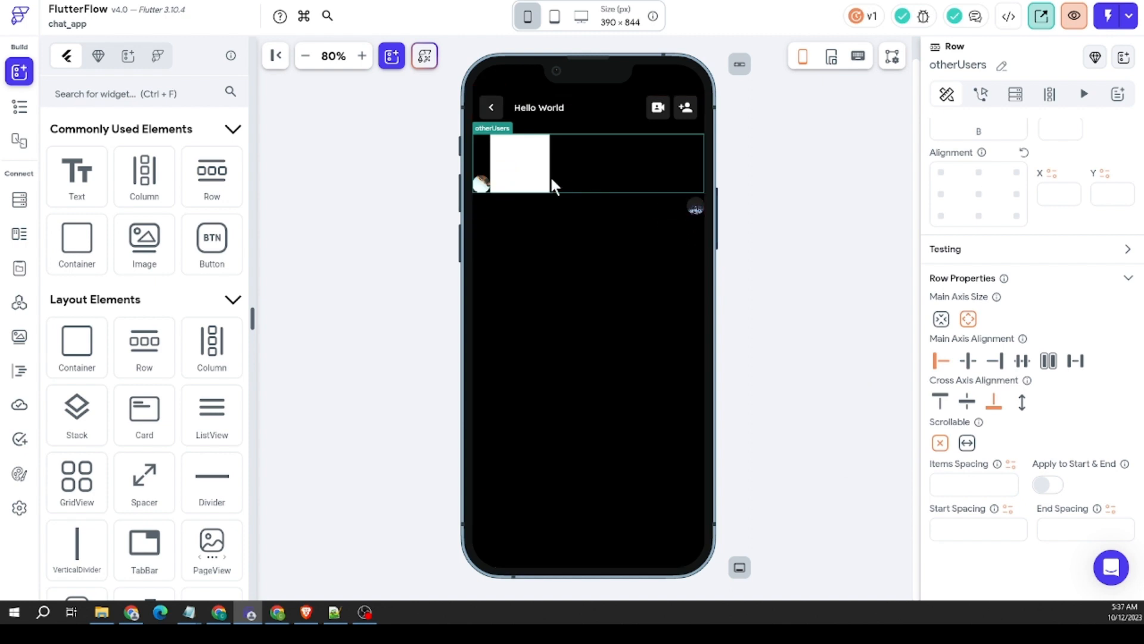
Step: Set the left padding of the Container in the otherUsers Row to 12
click(532, 163)
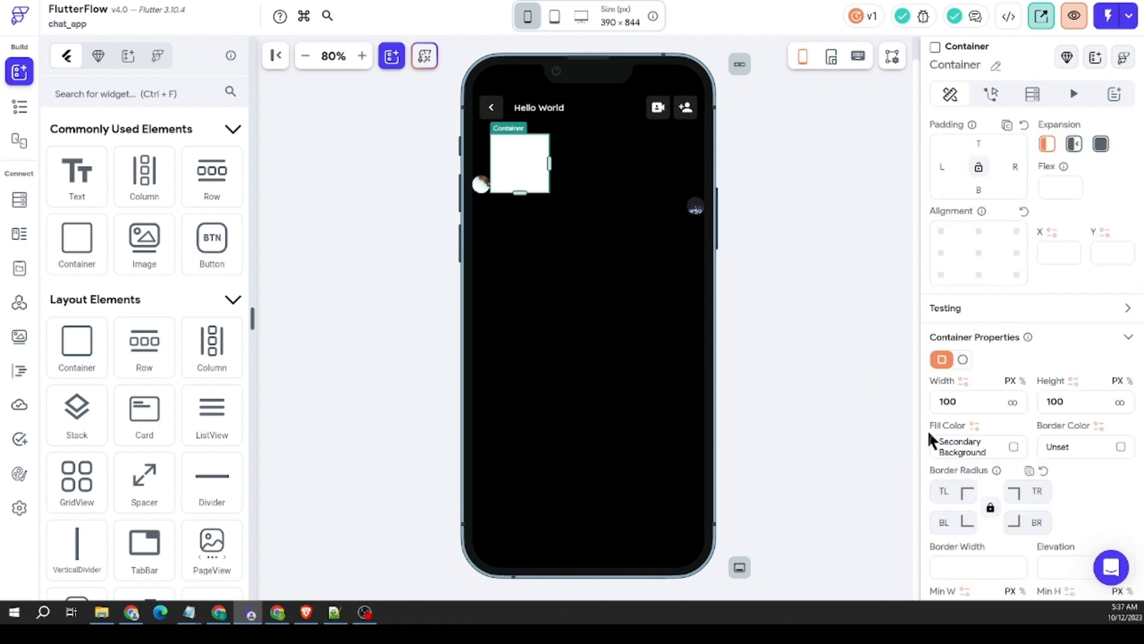
scroll(939, 250, up, 2)
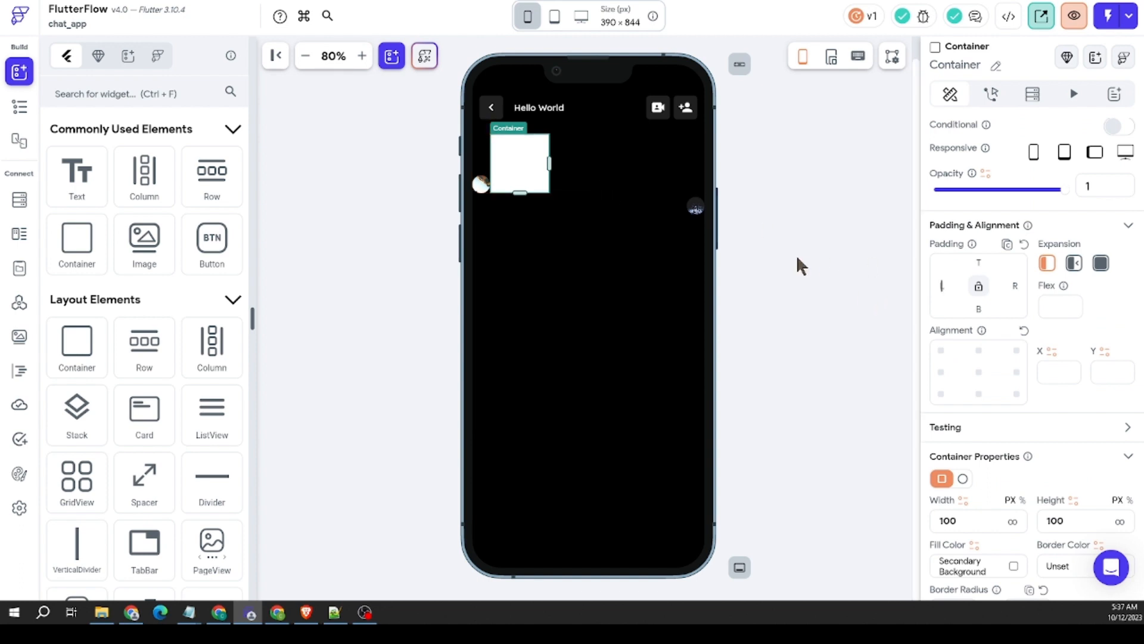
text(12)
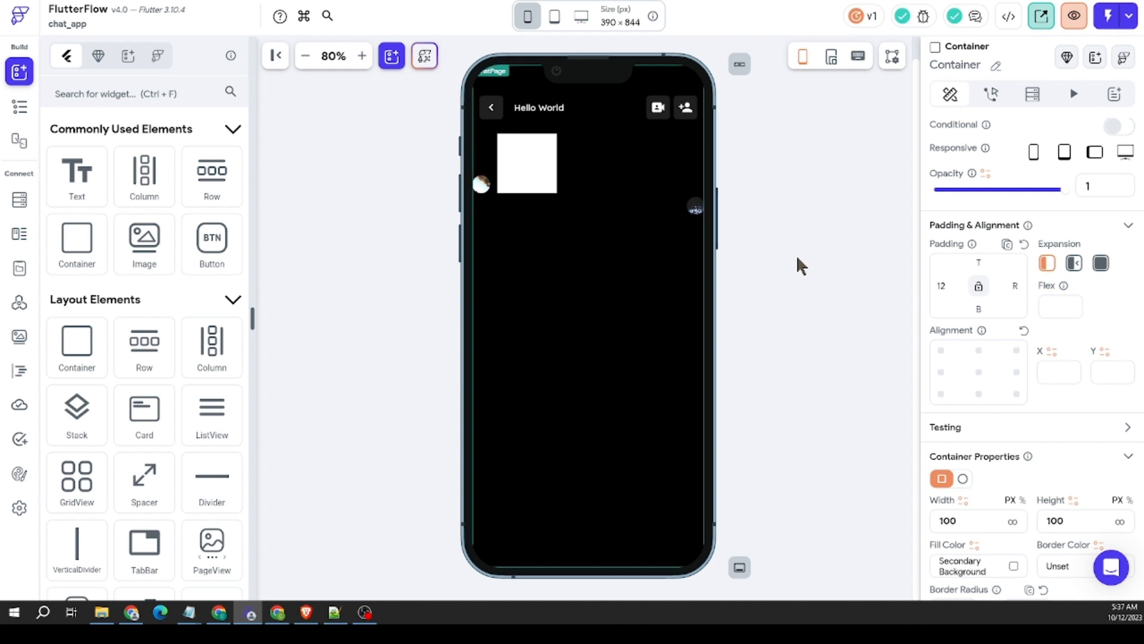
click(797, 258)
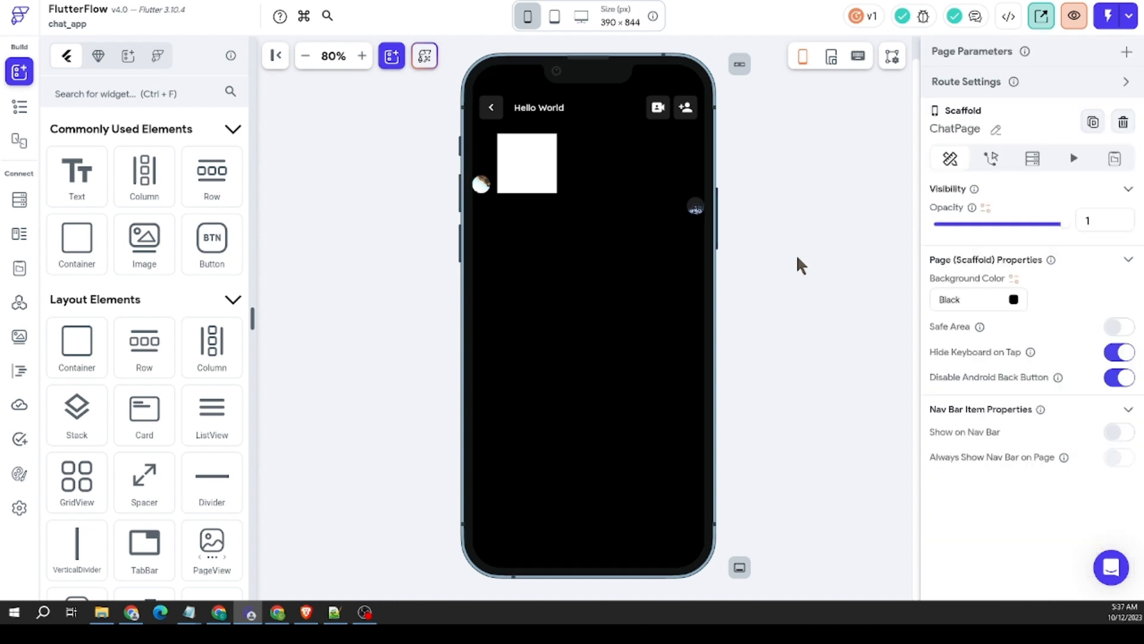
Step: Resize the Container in the otherUsers Row to a height of about 97 px and set its bottom padding to 12
click(520, 186)
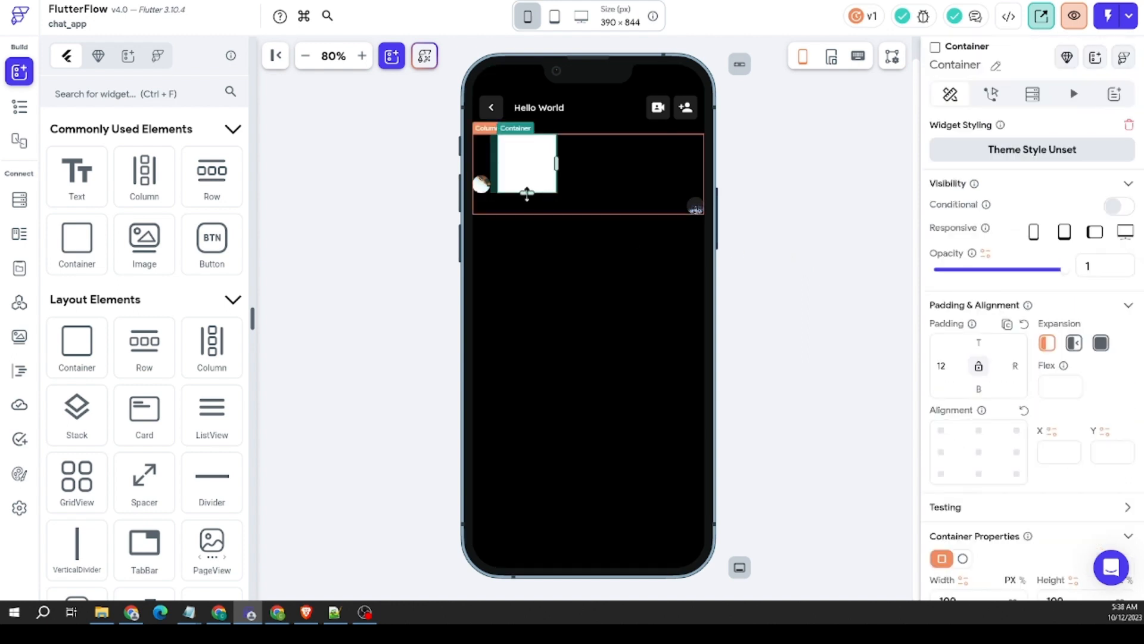
drag(527, 193, 526, 189)
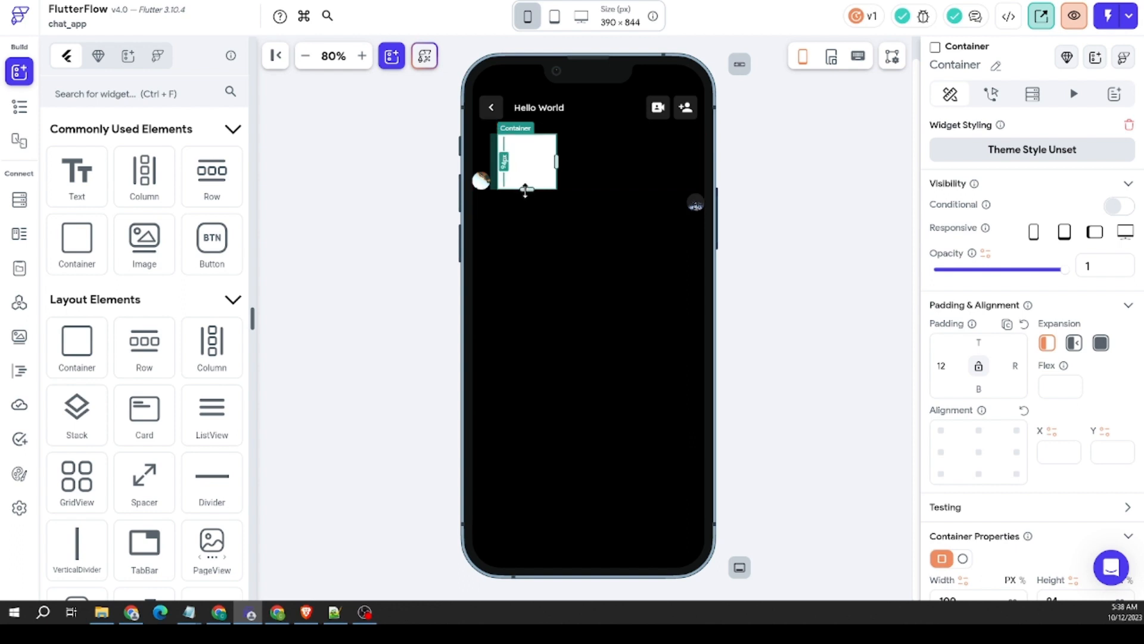
drag(527, 191, 527, 192)
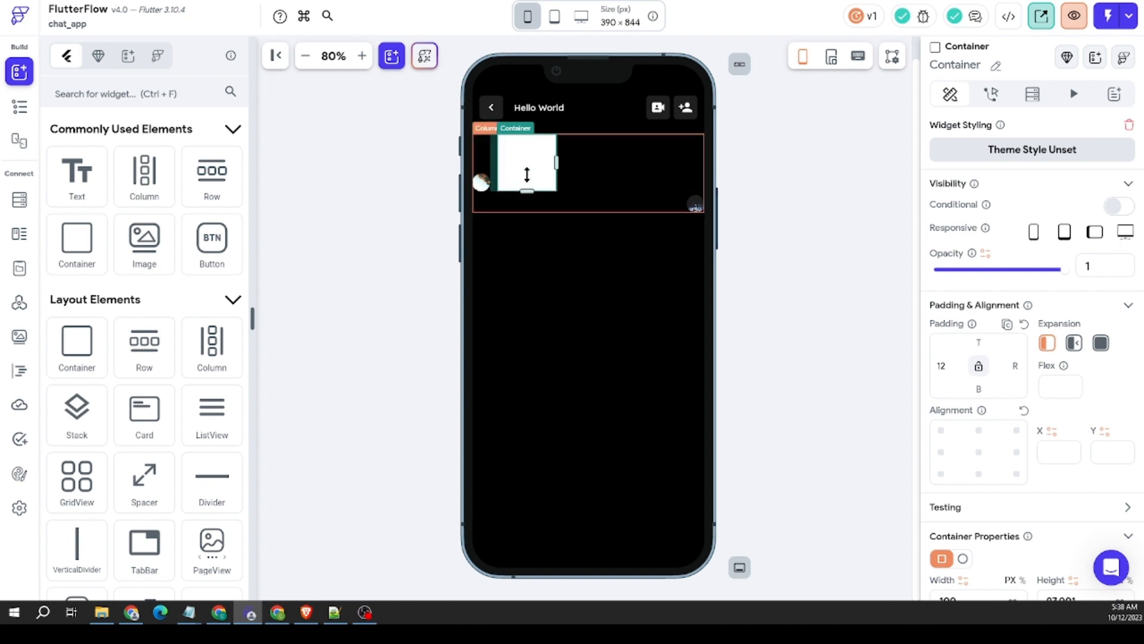
click(976, 389)
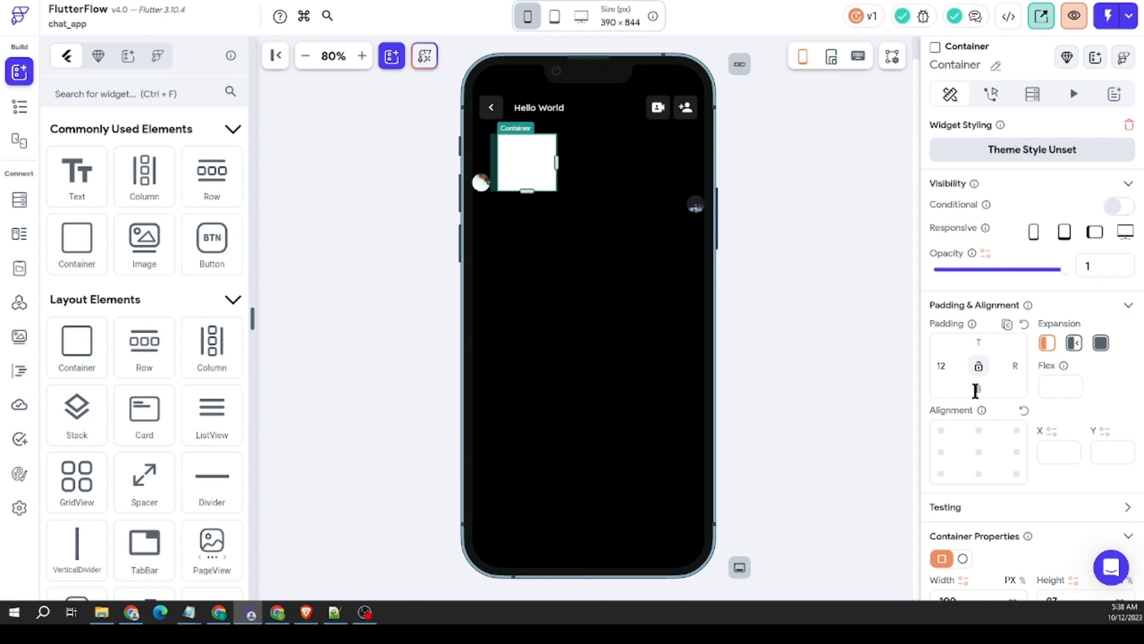
click(818, 255)
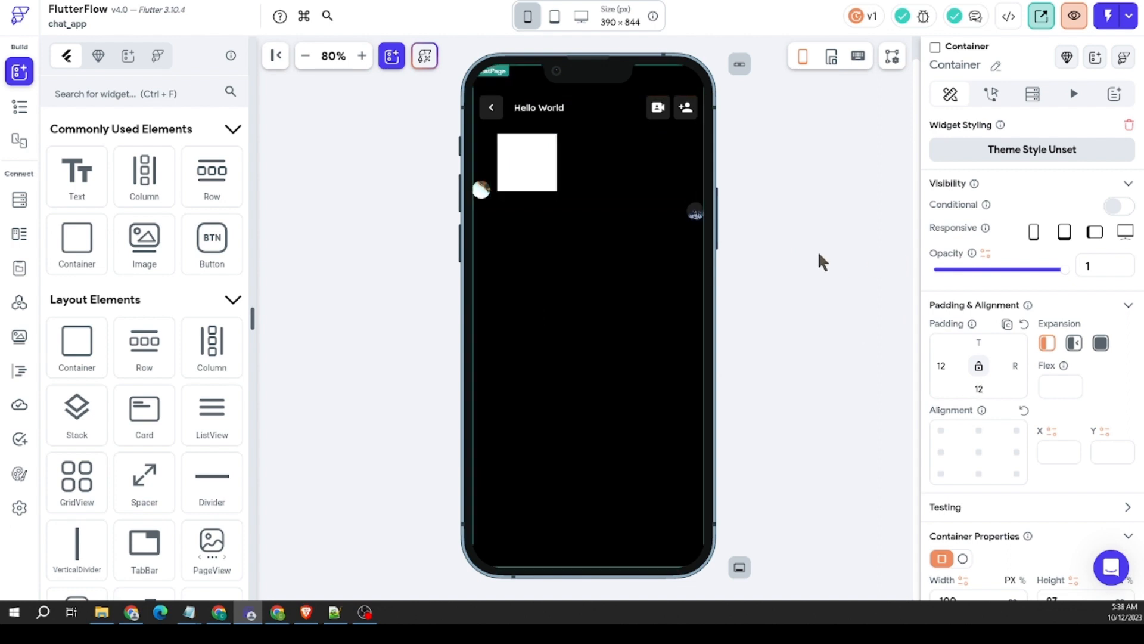
Step: Give the otherUsers Container a border radius of 12 on all corners and widen it to about 212 px
click(522, 154)
scroll(984, 344, down, 5)
click(943, 337)
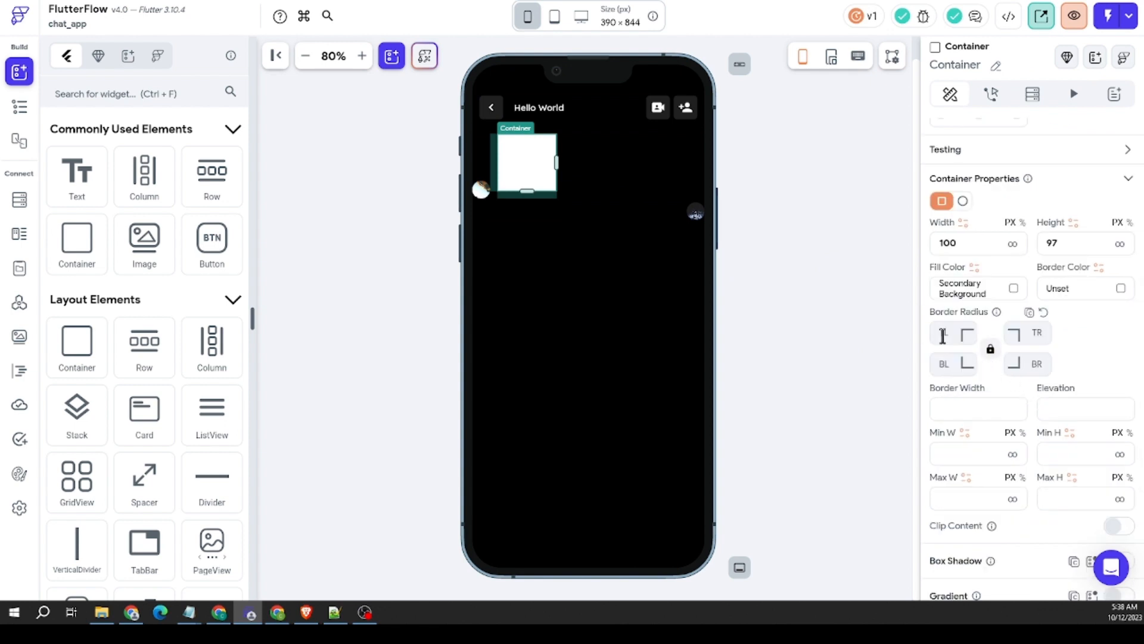
text(12)
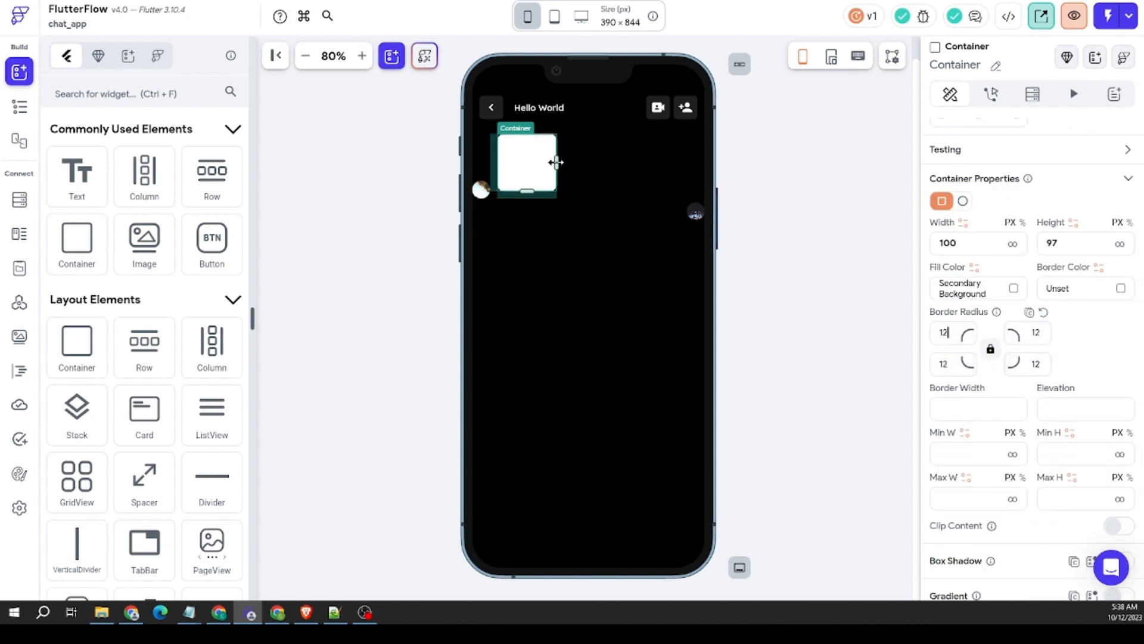
drag(556, 163, 623, 161)
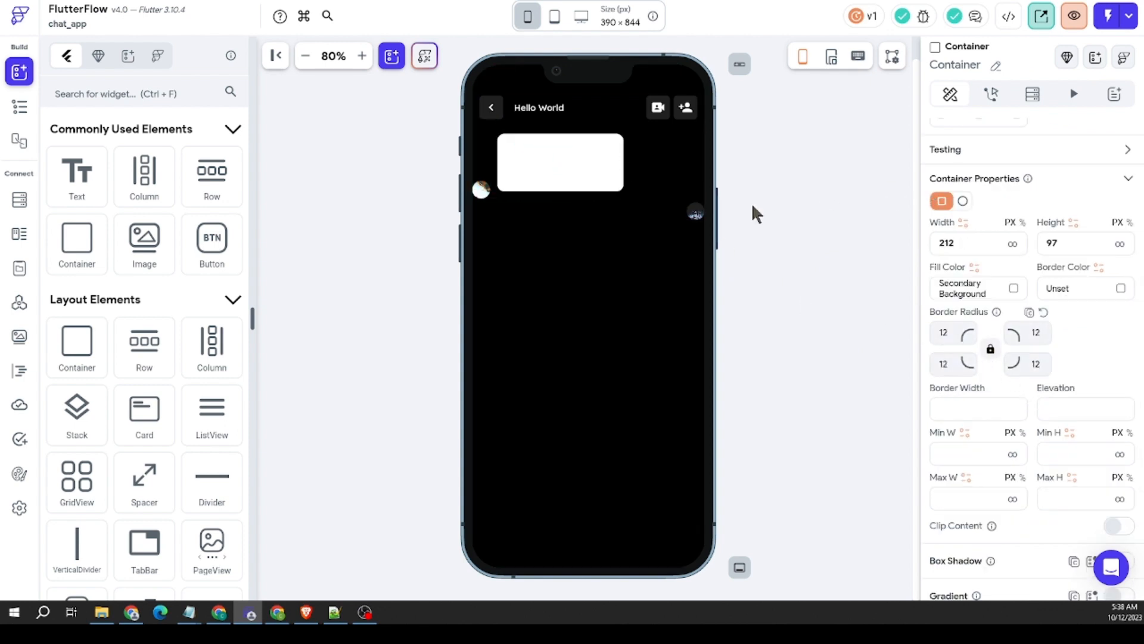
Step: Copy the otherUsers Container into the authUser Row and try to move that Row's CircleImage after it
click(525, 179)
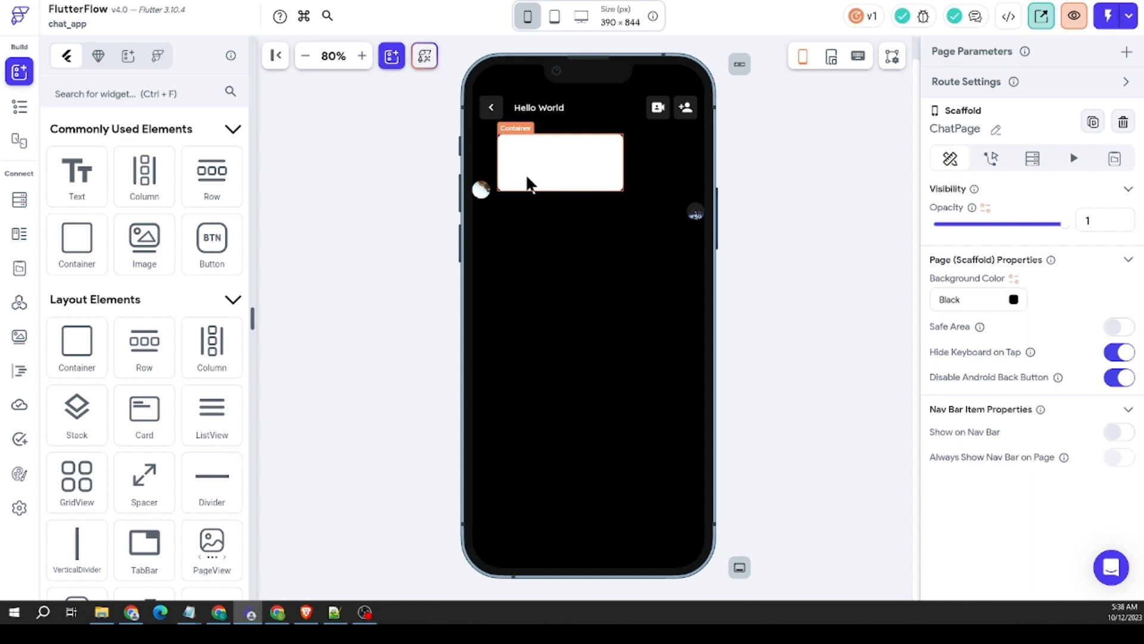
click(568, 171)
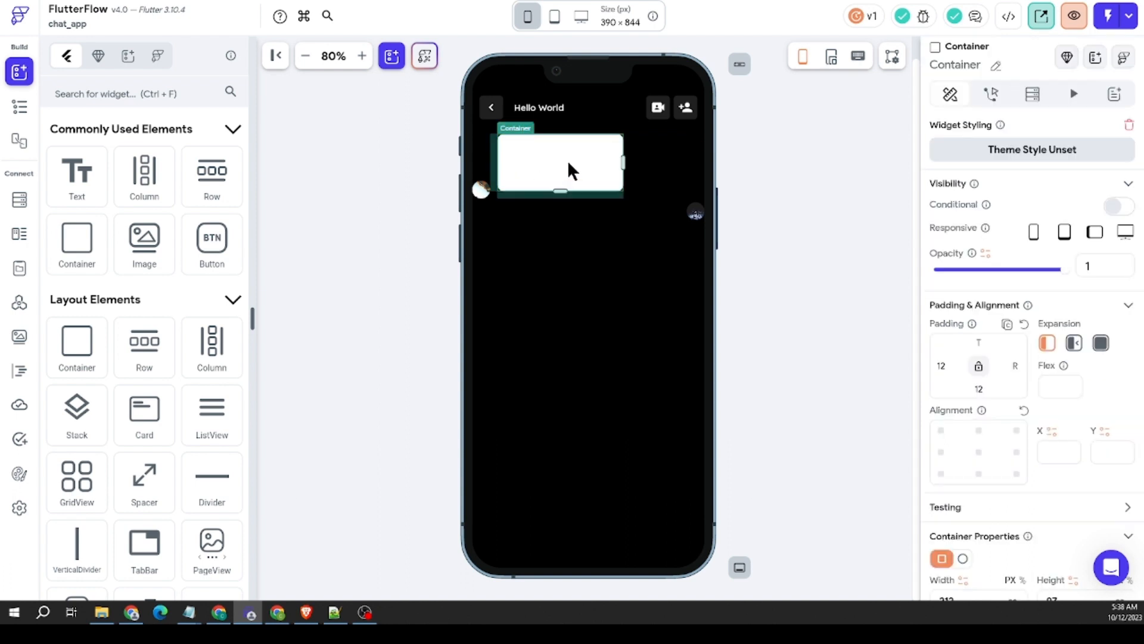
right_click(567, 171)
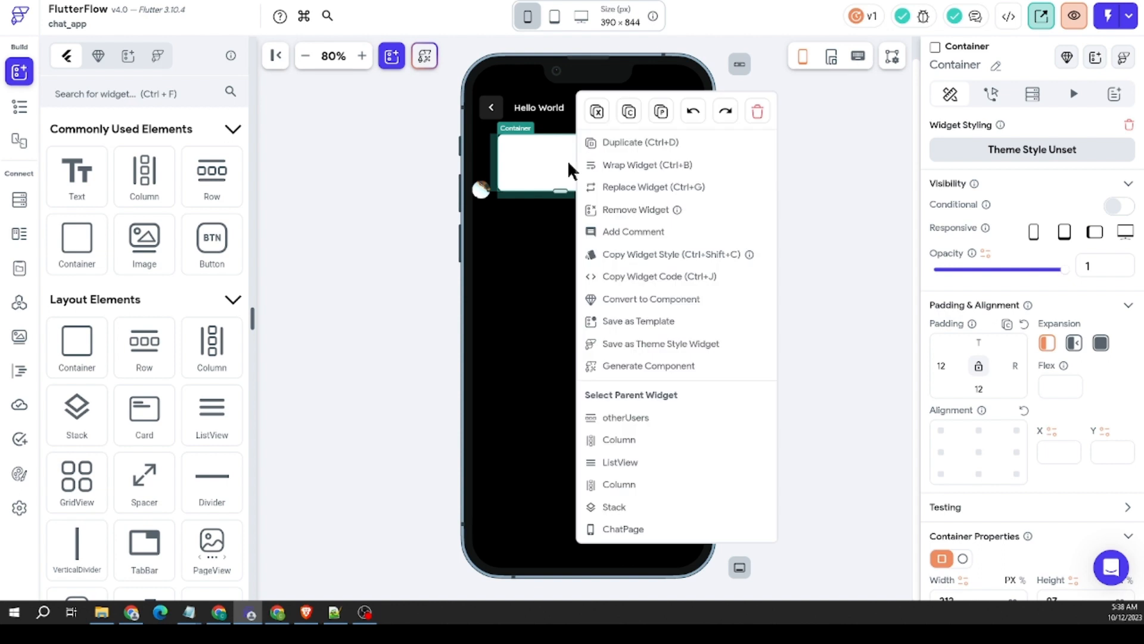
click(627, 113)
right_click(620, 215)
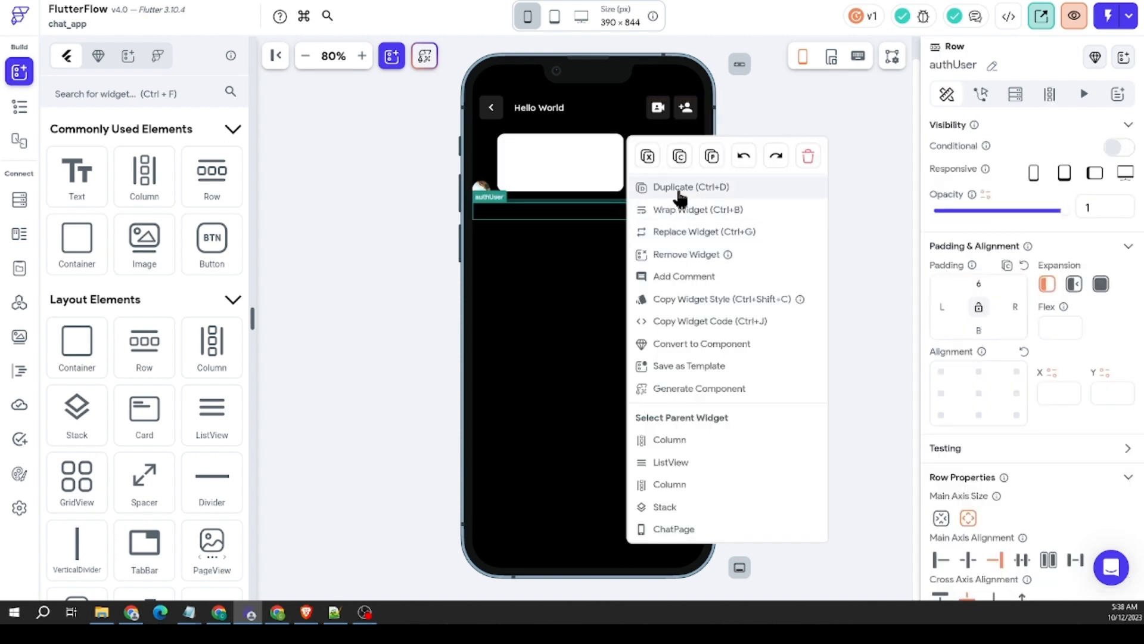
key(Escape)
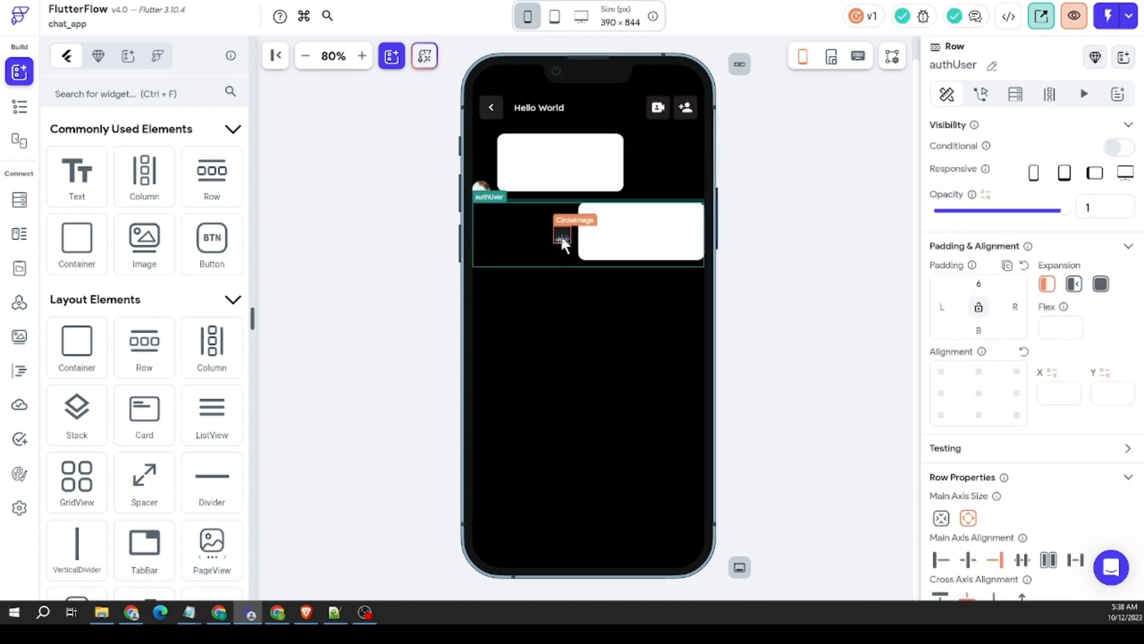
drag(561, 237, 700, 260)
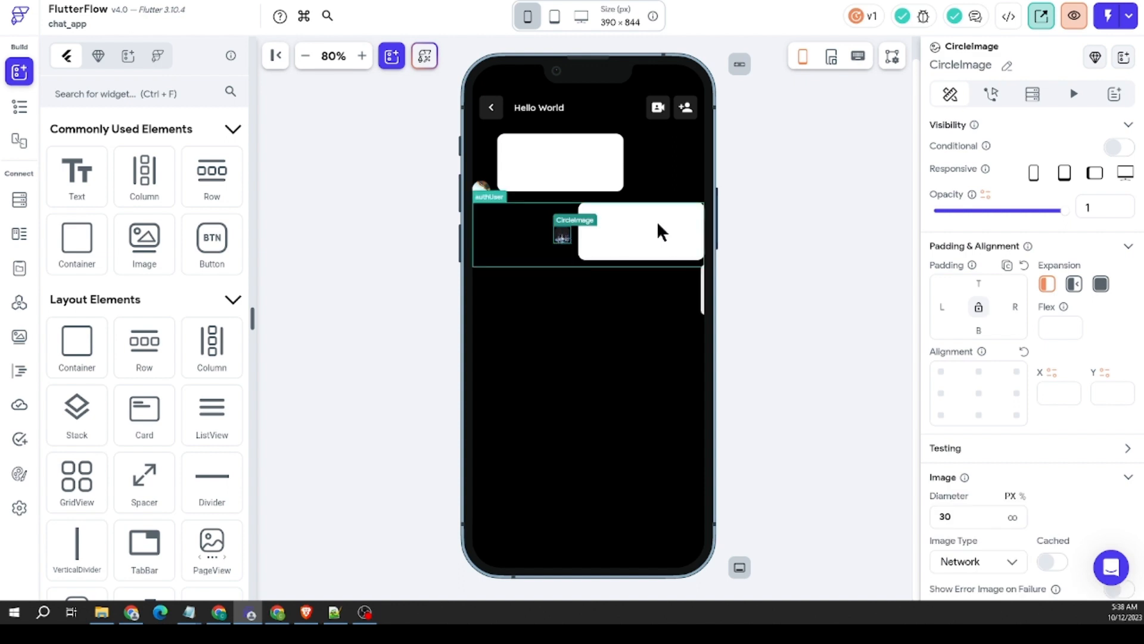
Step: Delete the authUser Row and duplicate the otherUsers Row in its place
click(527, 231)
right_click(527, 226)
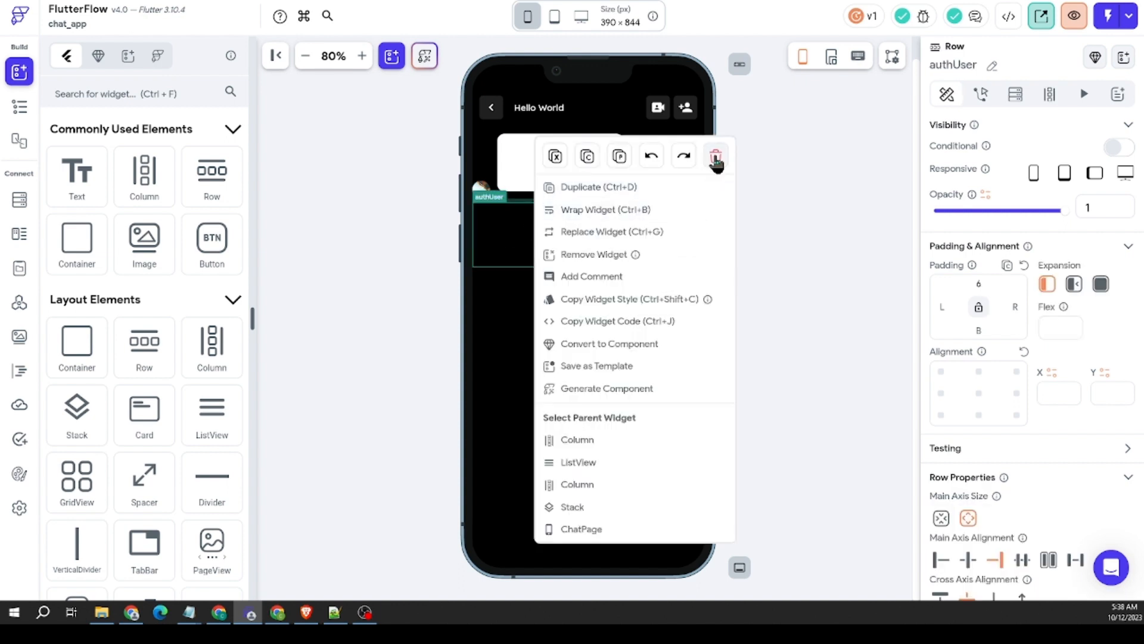
click(715, 158)
click(638, 169)
right_click(645, 170)
click(708, 188)
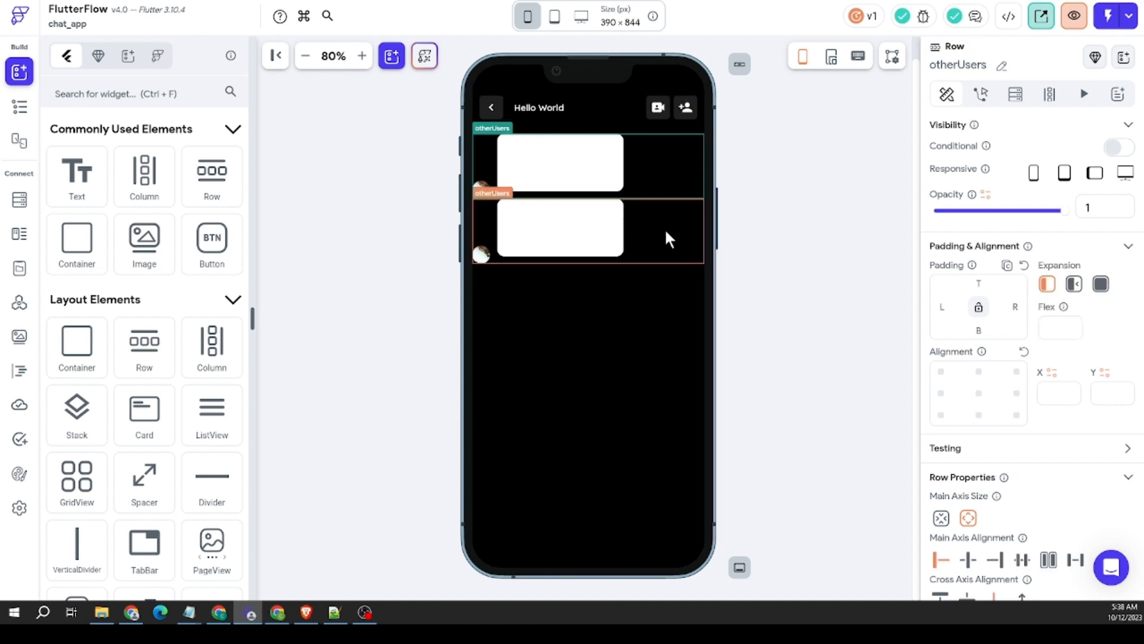
click(666, 233)
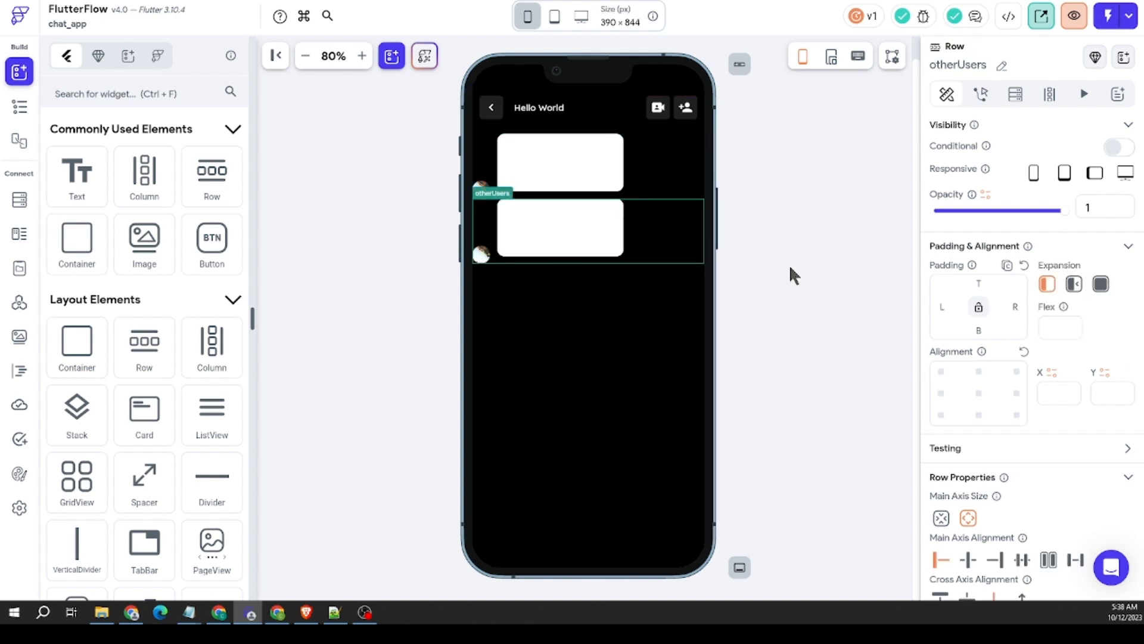
Step: Move the CircleImage after the Container in the duplicated Row and set the Row's main axis alignment to End
click(481, 253)
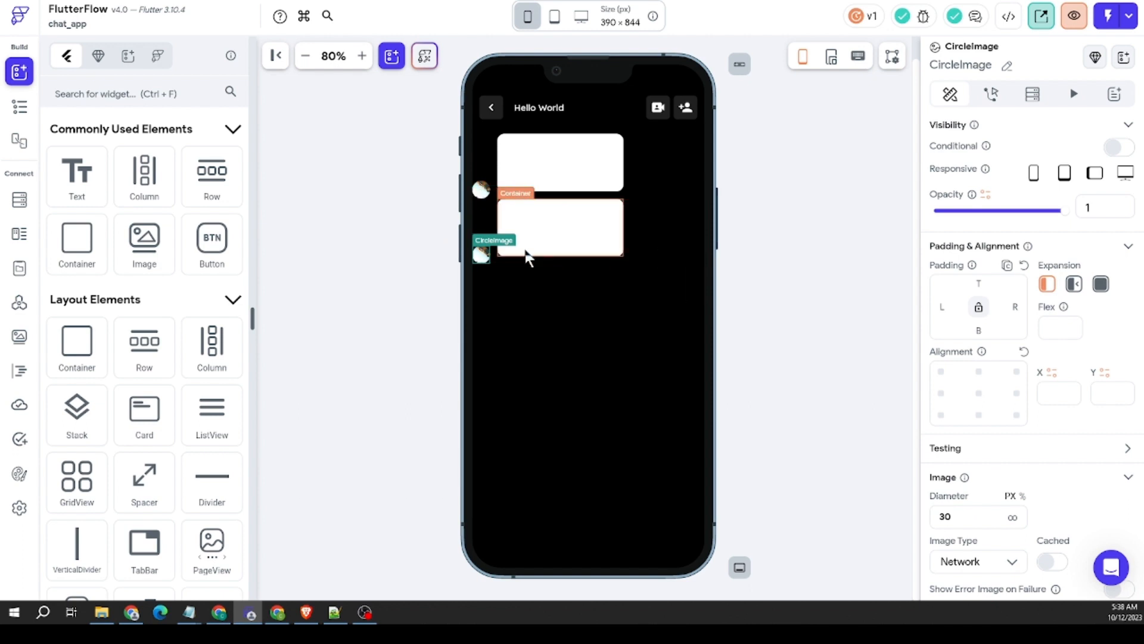
drag(481, 255, 624, 250)
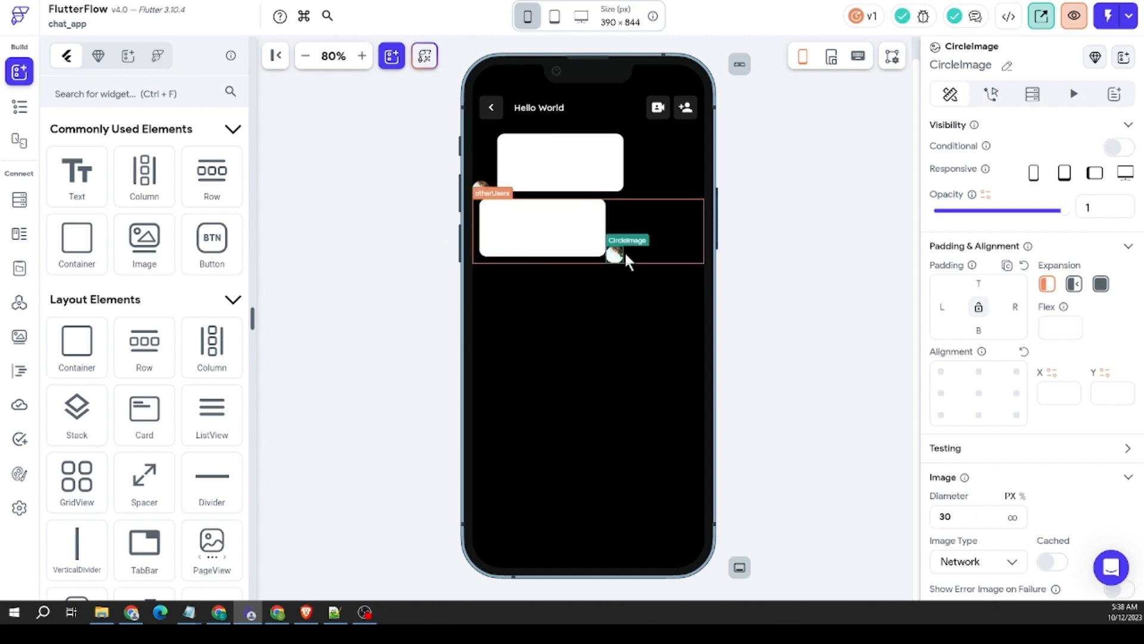
click(638, 216)
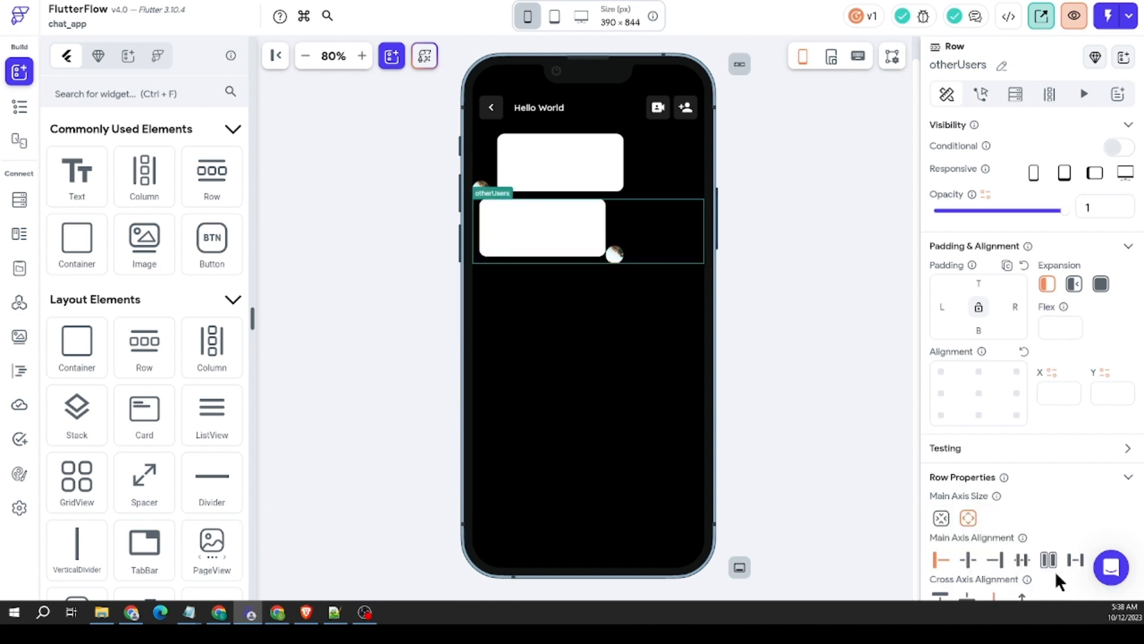
click(995, 560)
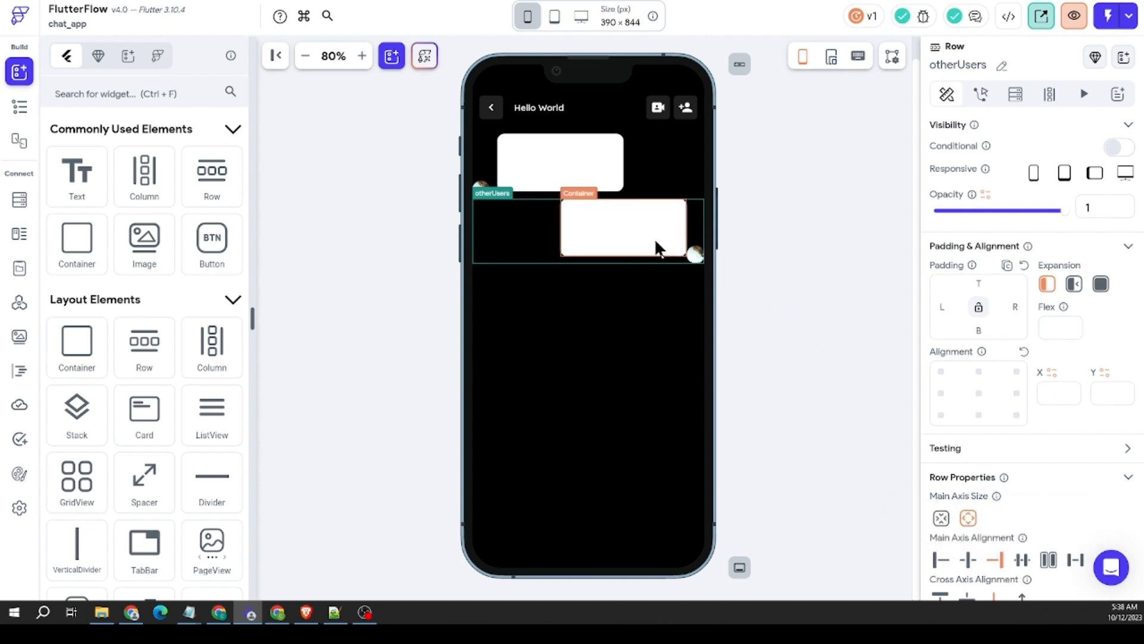
Step: Clear the left padding of the duplicated Row's Container and set its right padding to 12
click(651, 240)
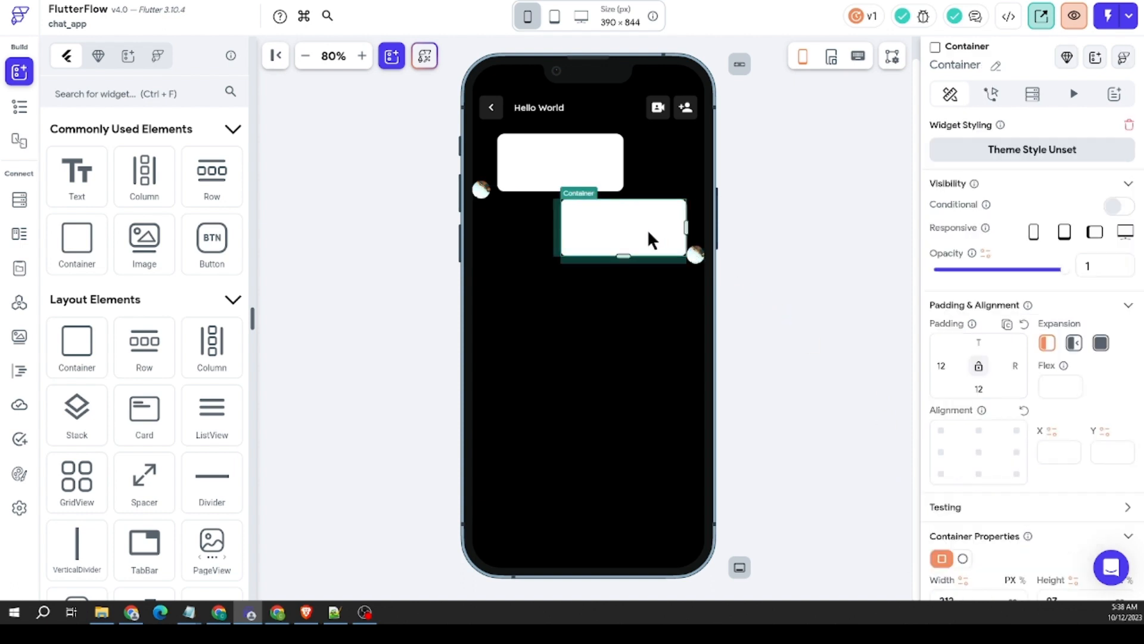
double_click(946, 366)
key(BackSpace)
click(1014, 365)
text(12)
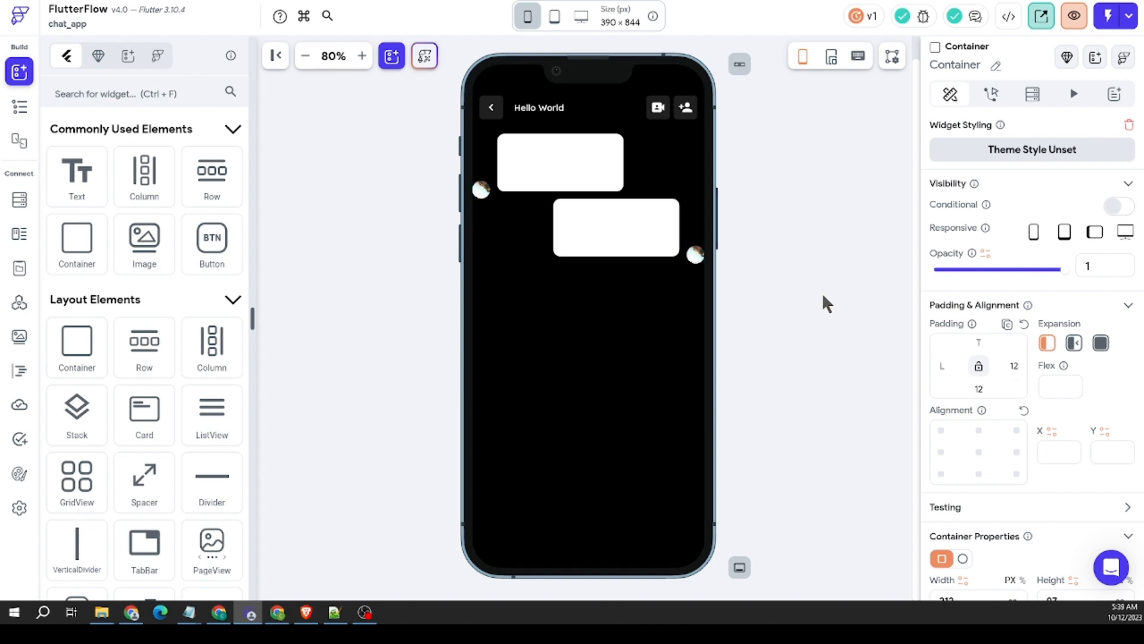
Step: Rename the duplicated otherUsers Row to authUsers
click(533, 230)
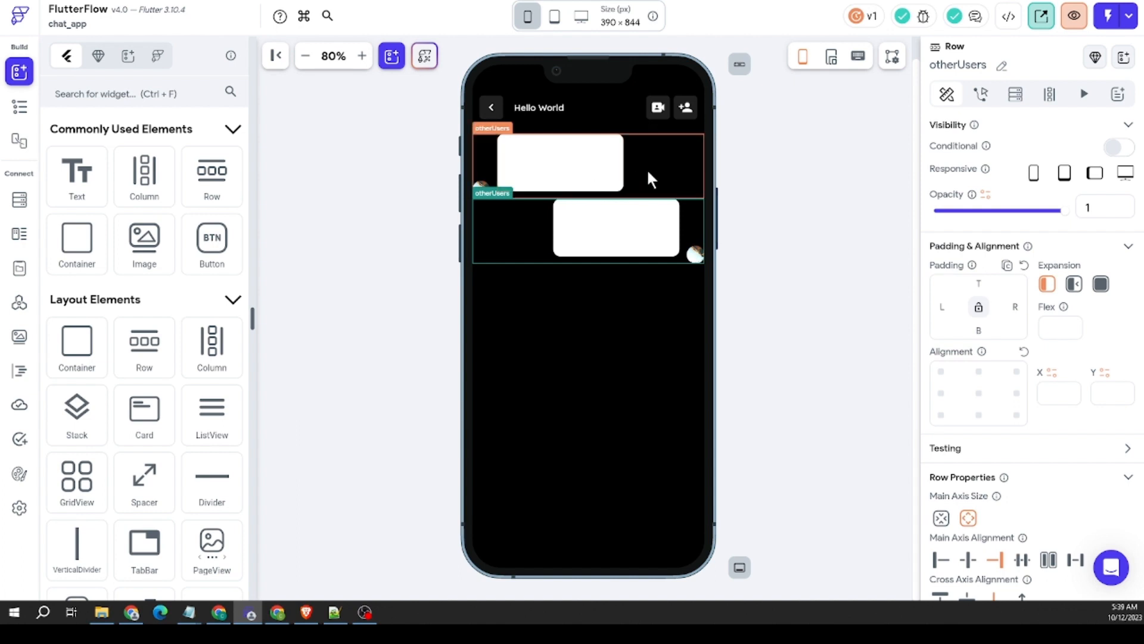
click(900, 297)
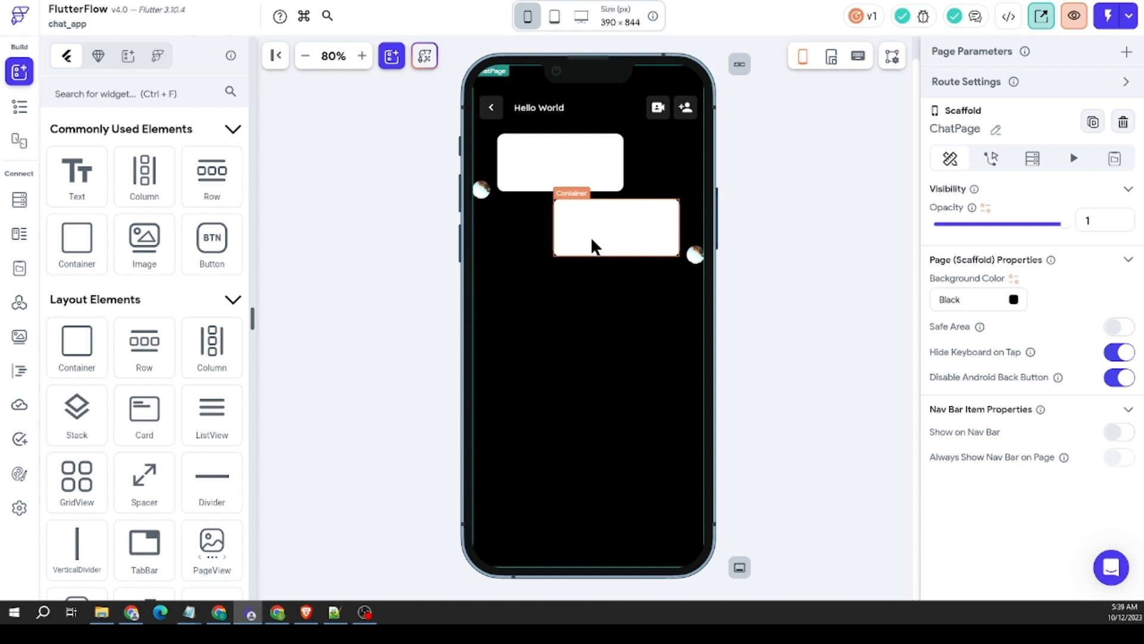
click(575, 226)
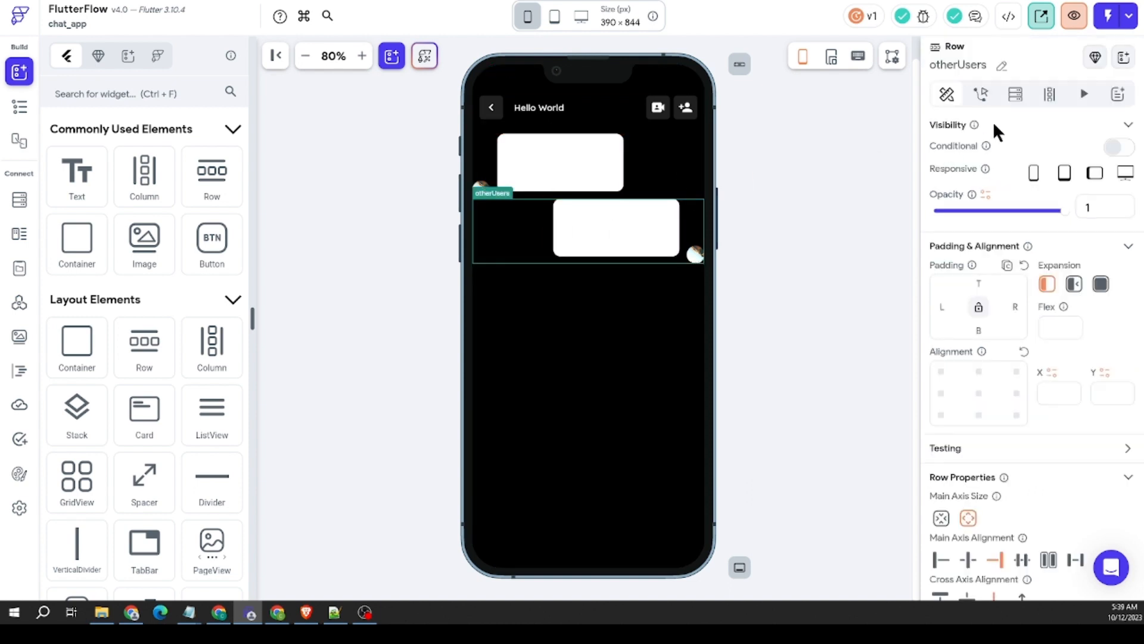
click(1000, 67)
drag(958, 68, 903, 66)
text(auth)
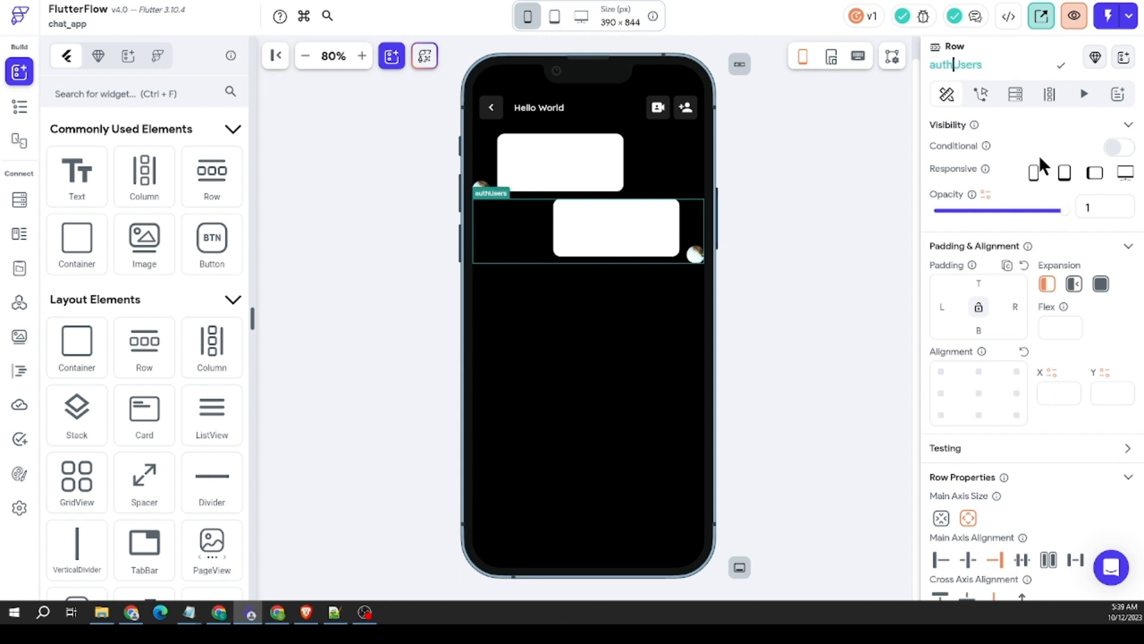
click(1063, 68)
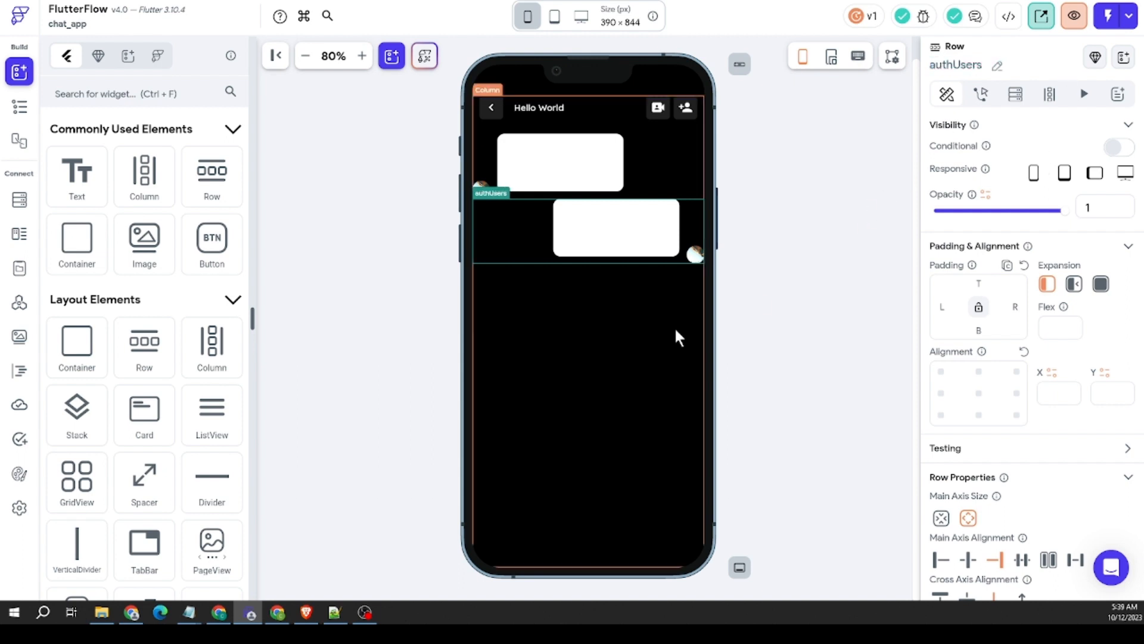
click(780, 267)
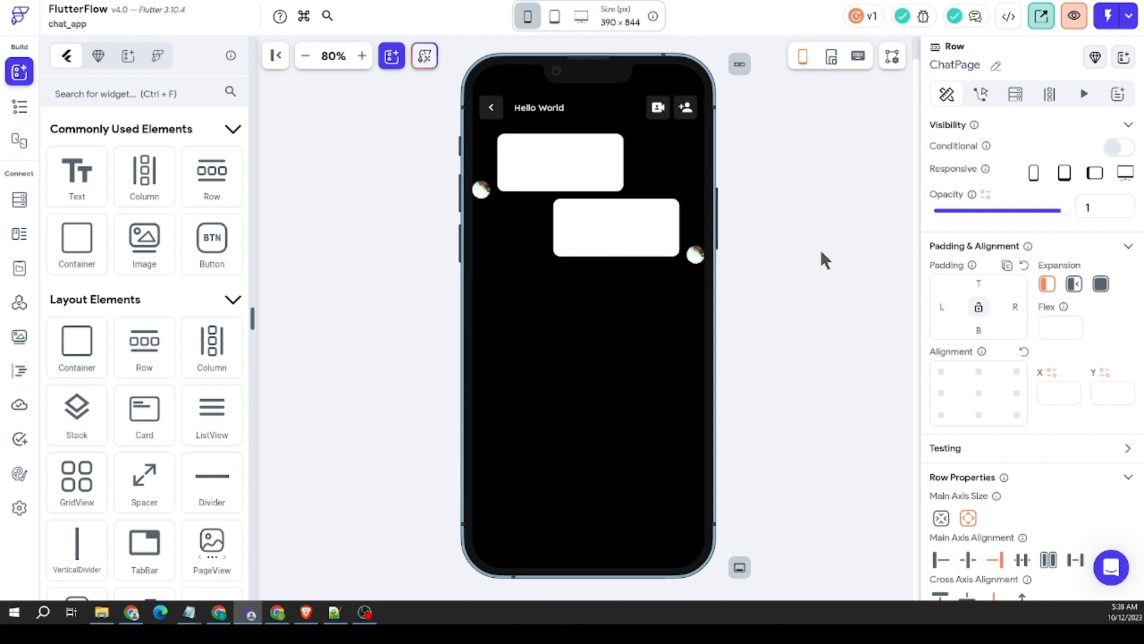
click(779, 207)
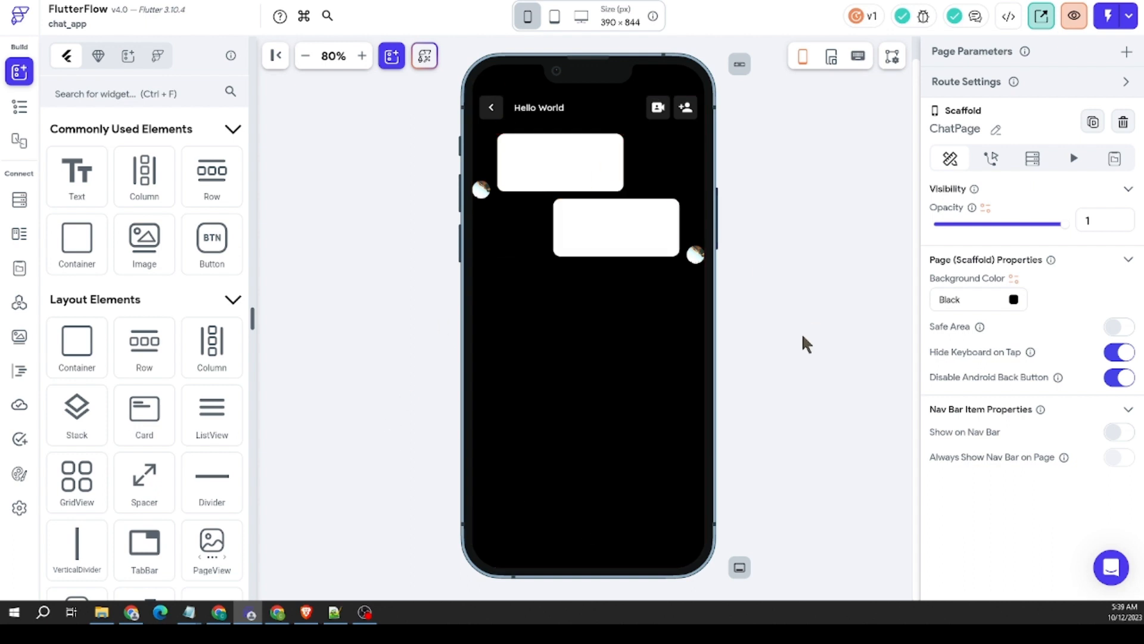
Step: Add a Row inside the Container at the bottom of ChatPage
click(589, 540)
scroll(1022, 329, down, 10)
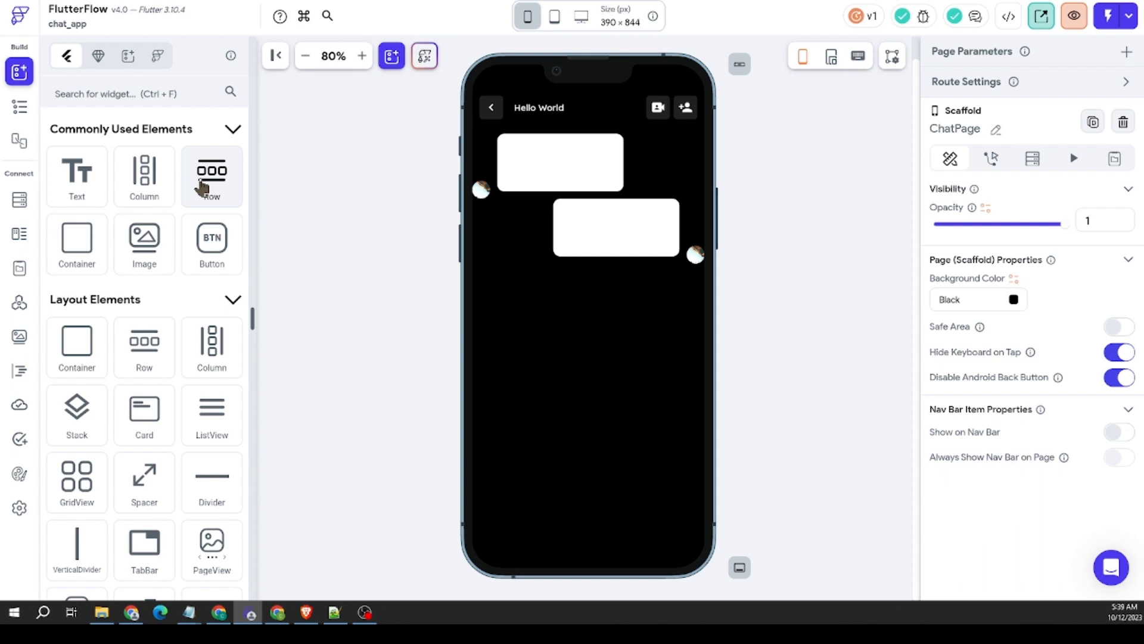
drag(202, 187, 588, 528)
Step: Set the fill color of ChatPage's bottom Container to the dark grey #282828
click(593, 546)
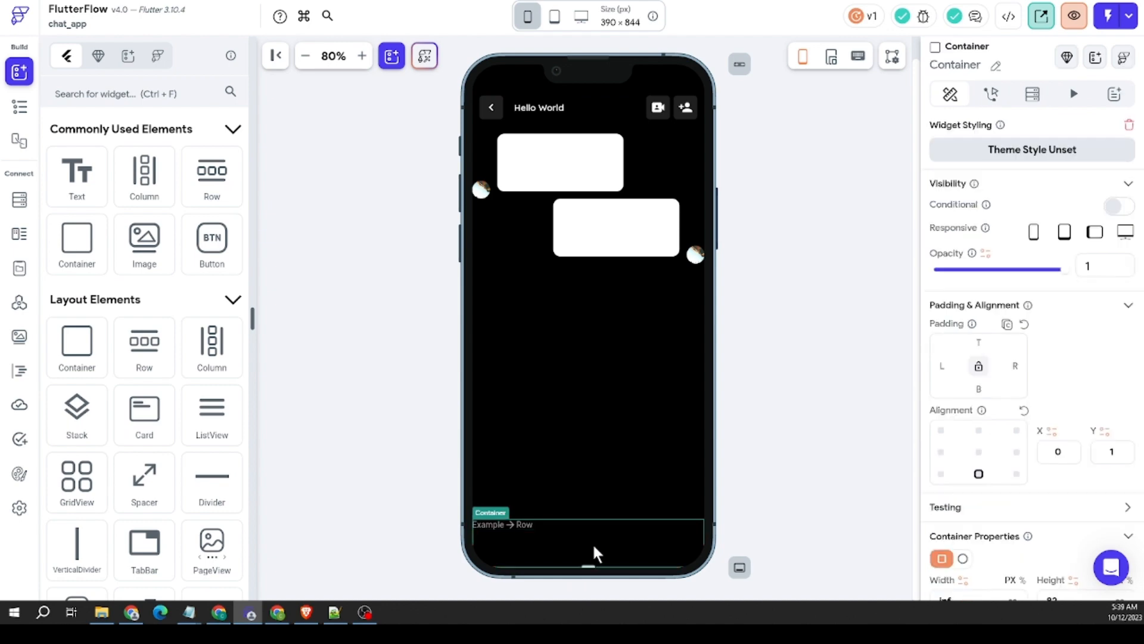
scroll(998, 462, down, 5)
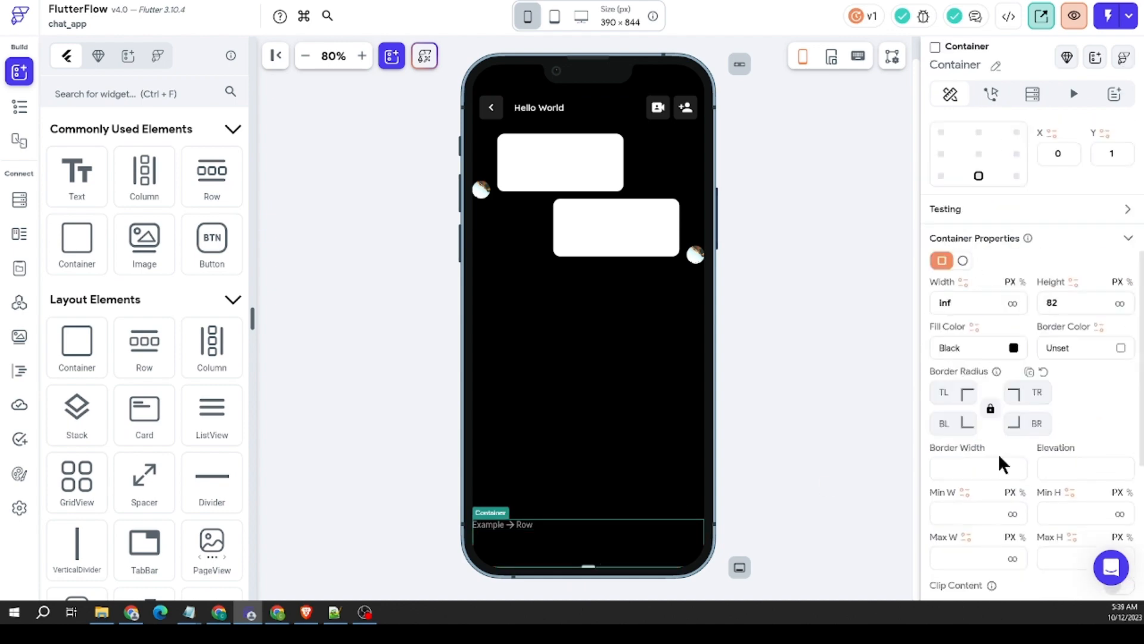
click(954, 351)
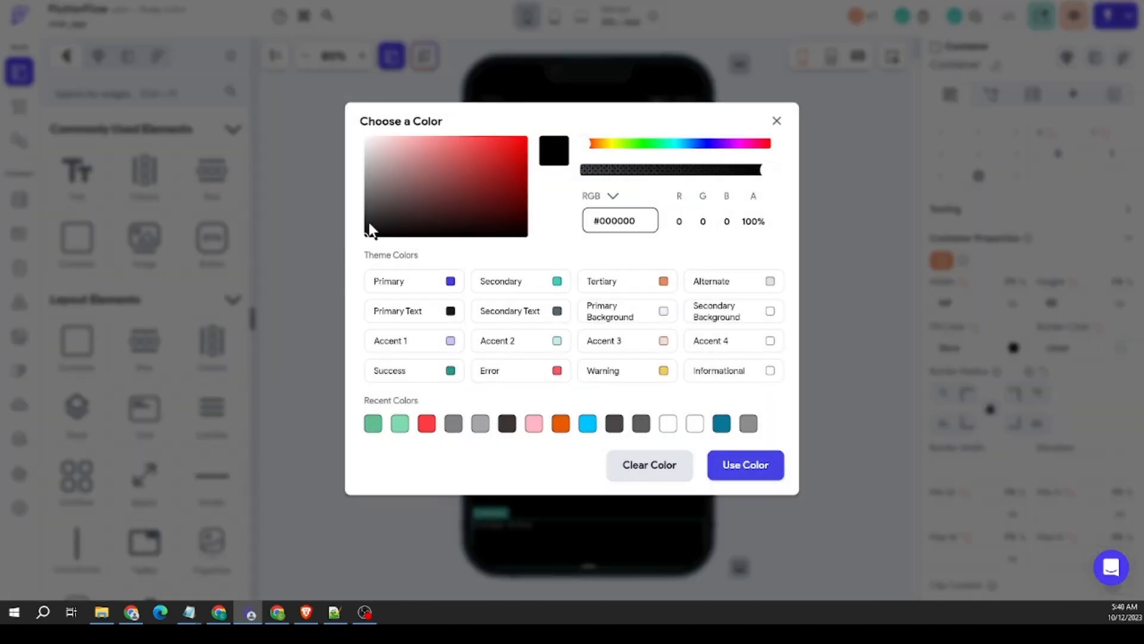
drag(370, 225, 362, 222)
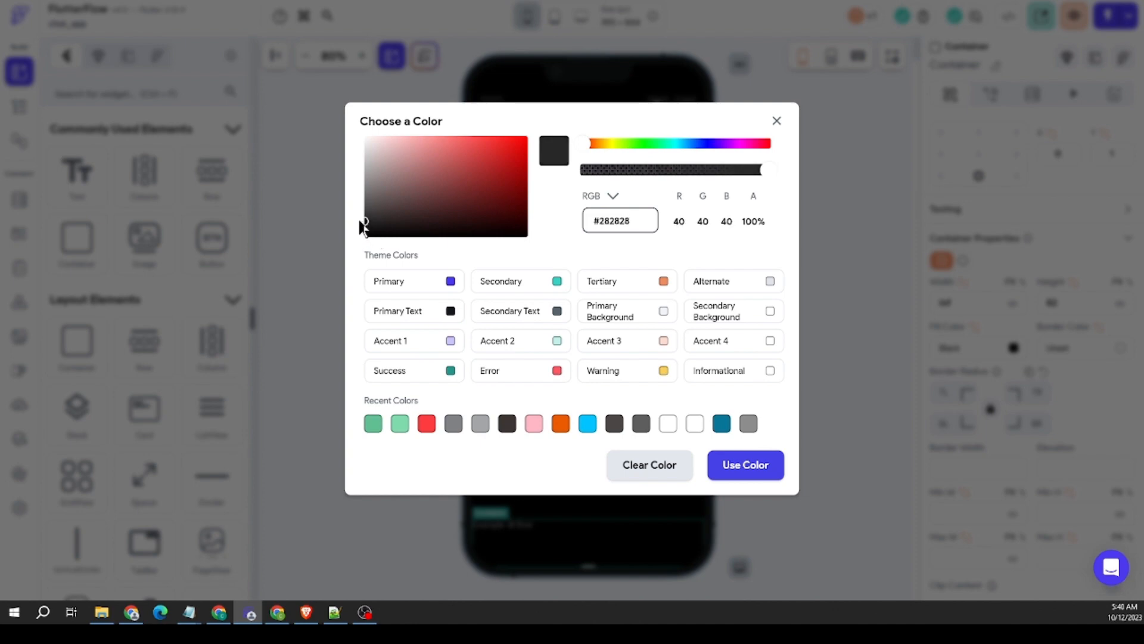
click(866, 218)
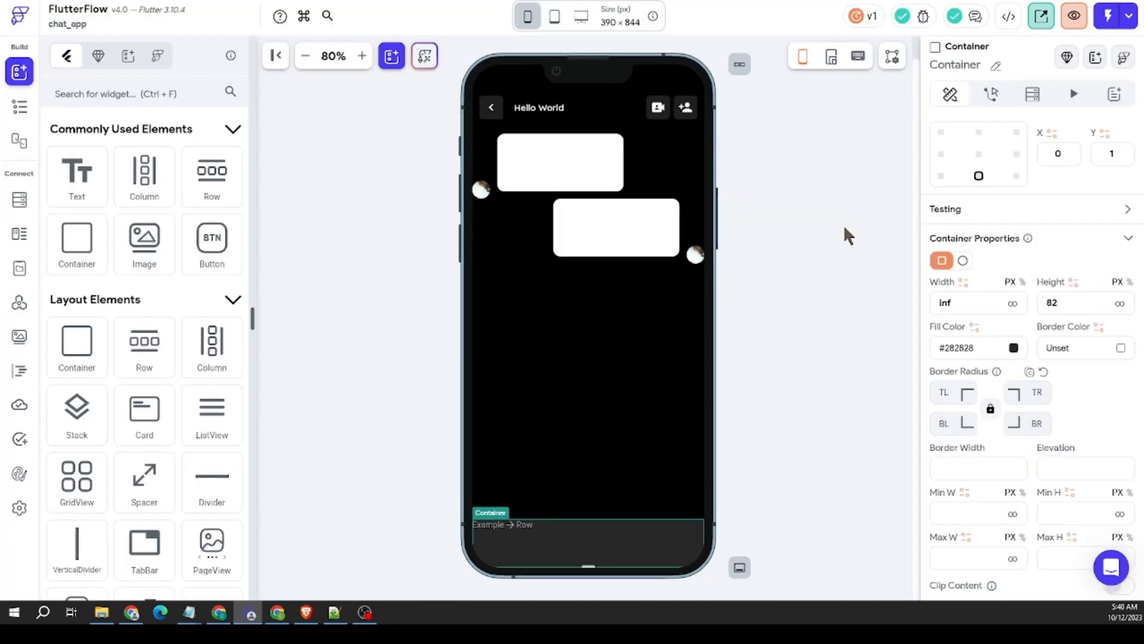
Step: Darken the fill color of ChatPage's bottom Container to #1e1e1e
click(772, 336)
click(578, 557)
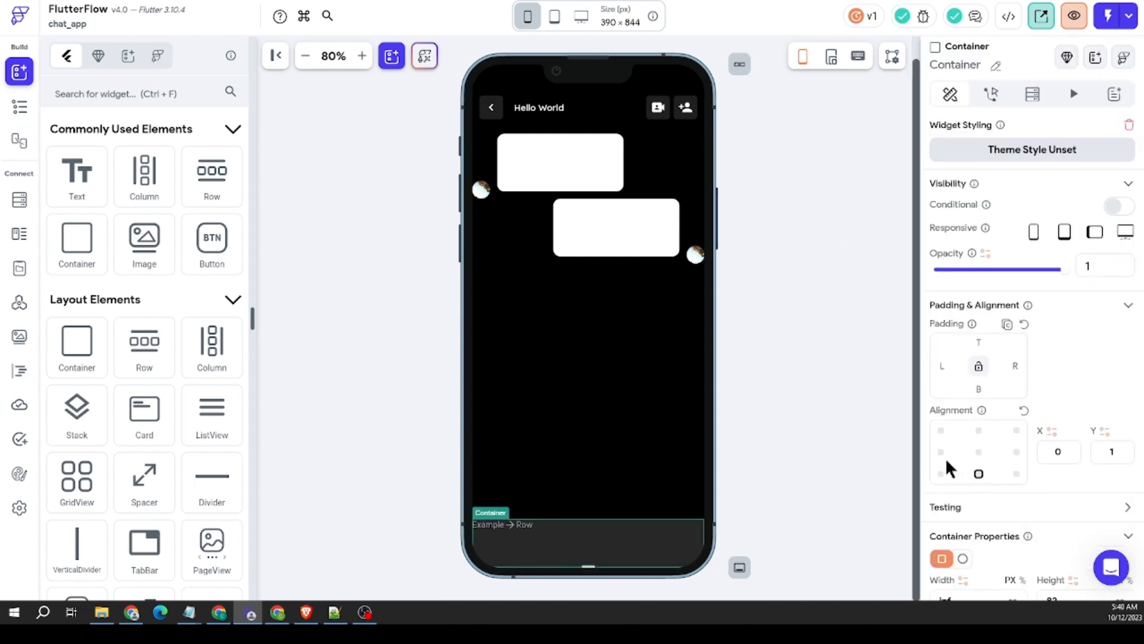
scroll(946, 456, down, 4)
click(1013, 407)
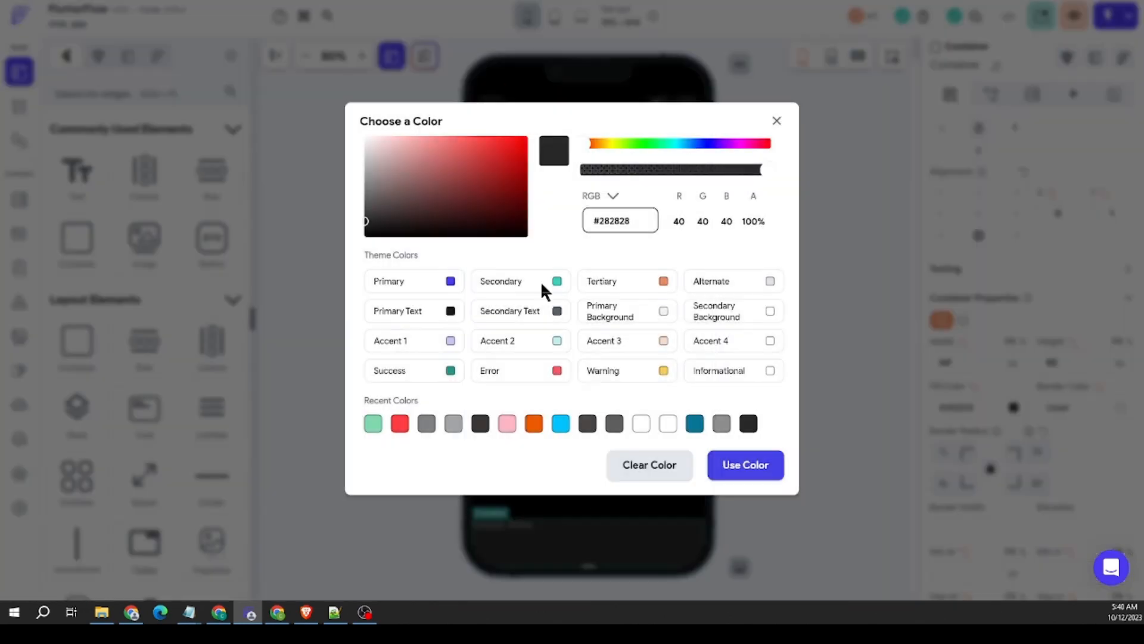
click(364, 224)
drag(362, 226, 365, 232)
click(744, 464)
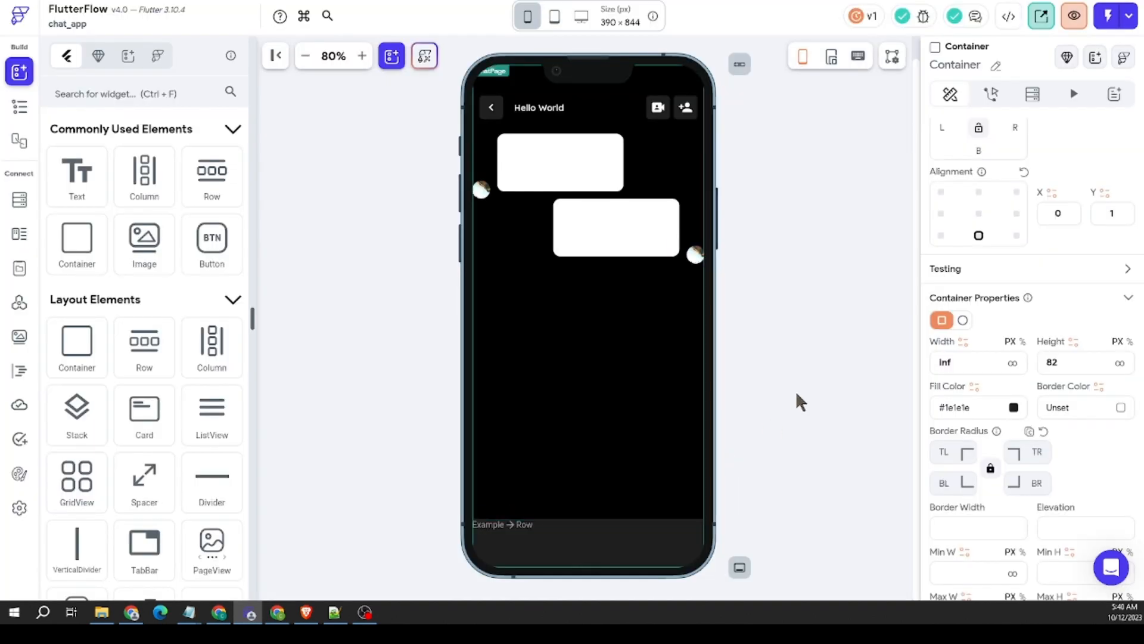
Step: Set the left and right padding of the Row in the bottom Container to 12
click(535, 524)
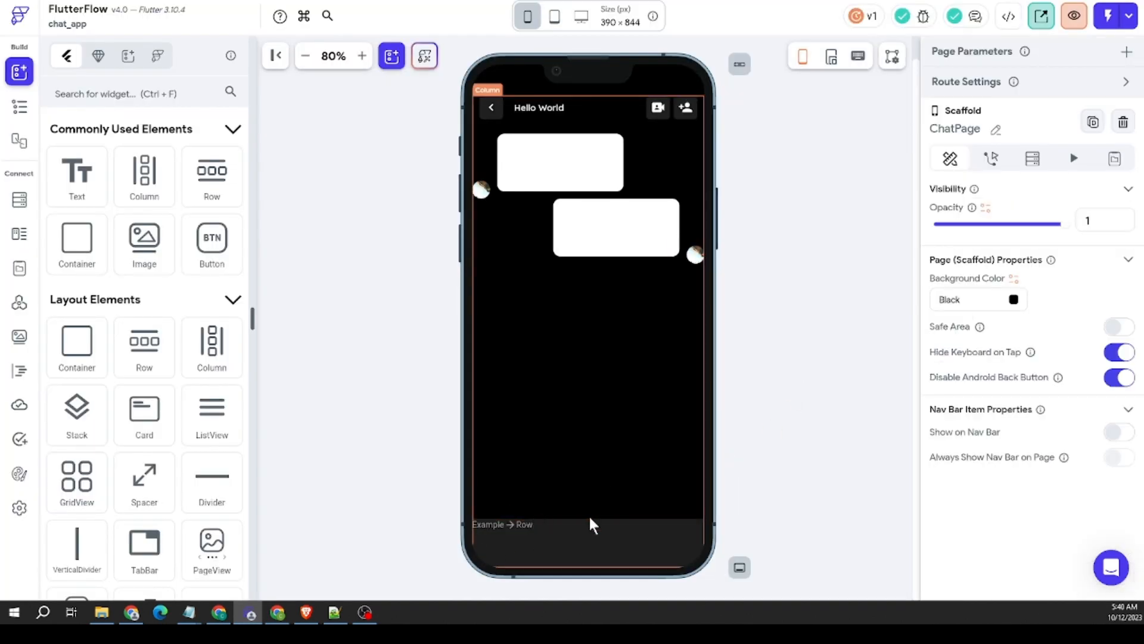
click(544, 525)
scroll(1001, 425, down, 3)
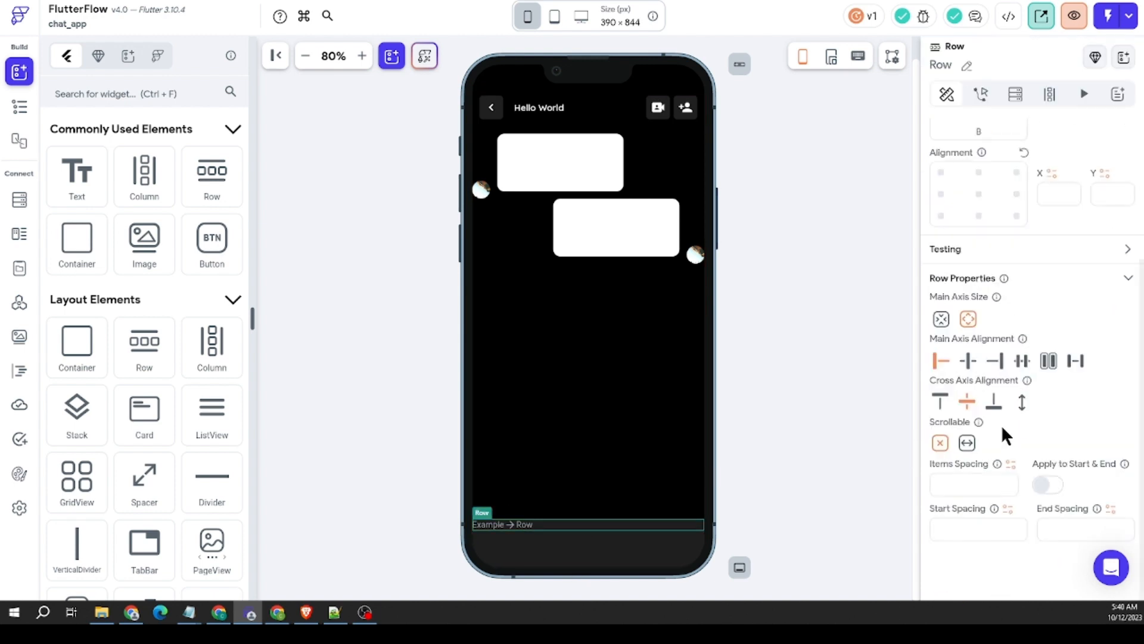
scroll(941, 333, up, 3)
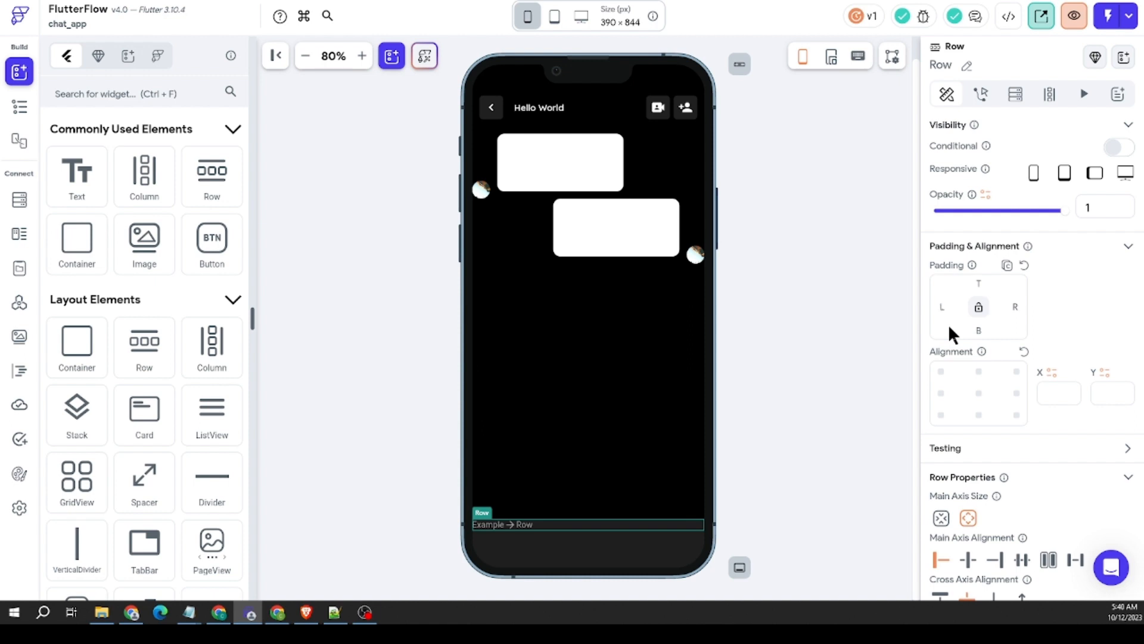
text(12)
click(1016, 306)
text(12)
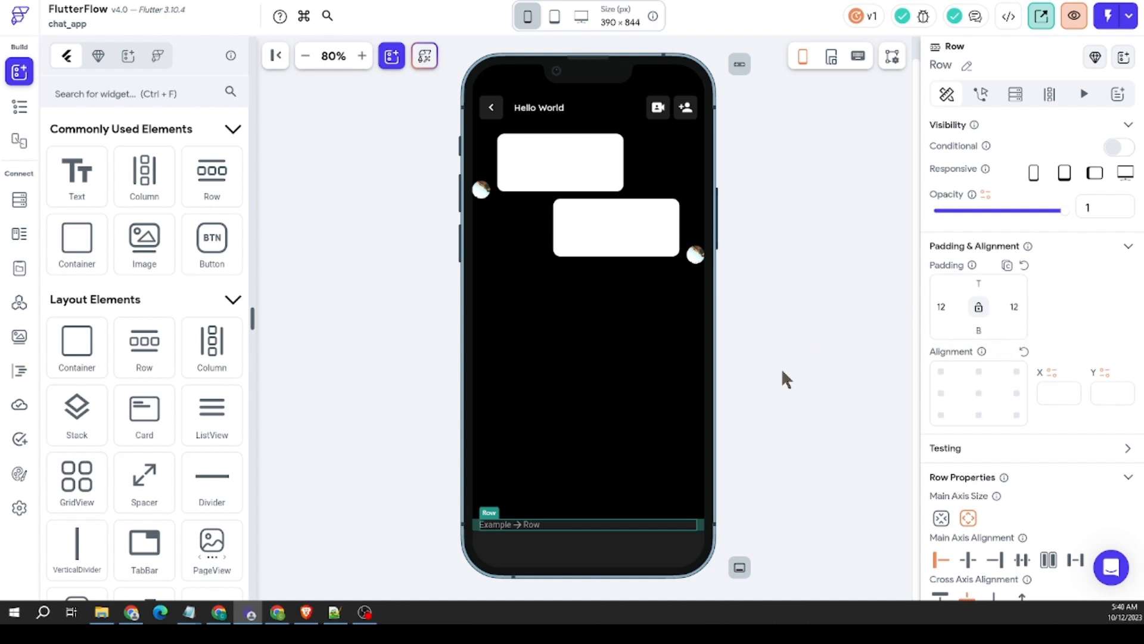
Step: Set the height of ChatPage's bottom Container to 78 px
click(628, 552)
scroll(1050, 411, down, 4)
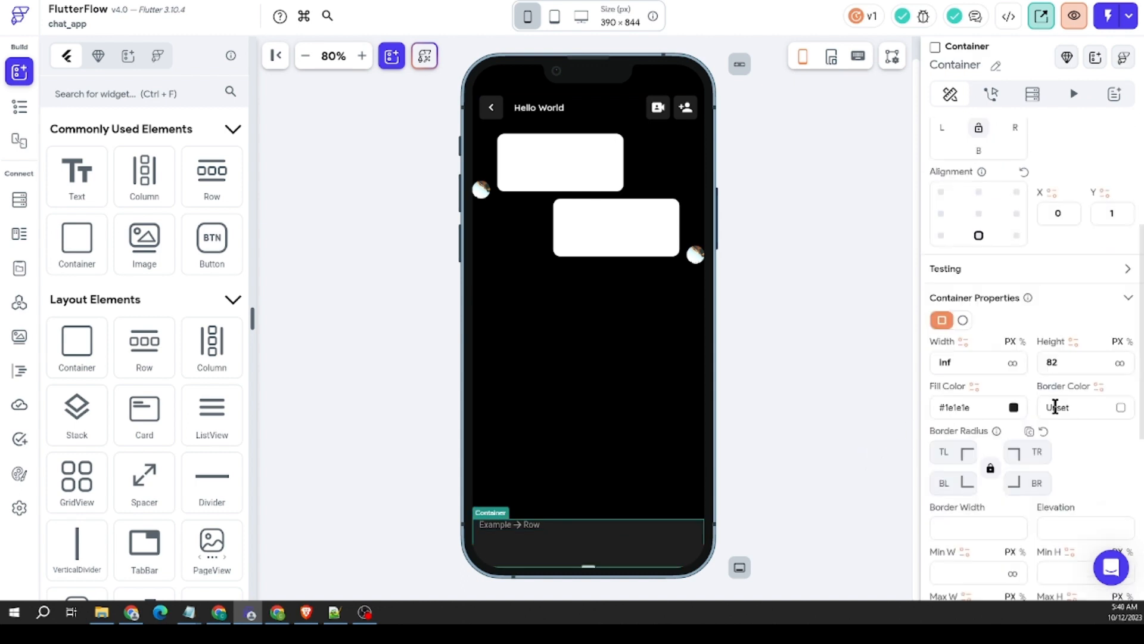
double_click(1052, 362)
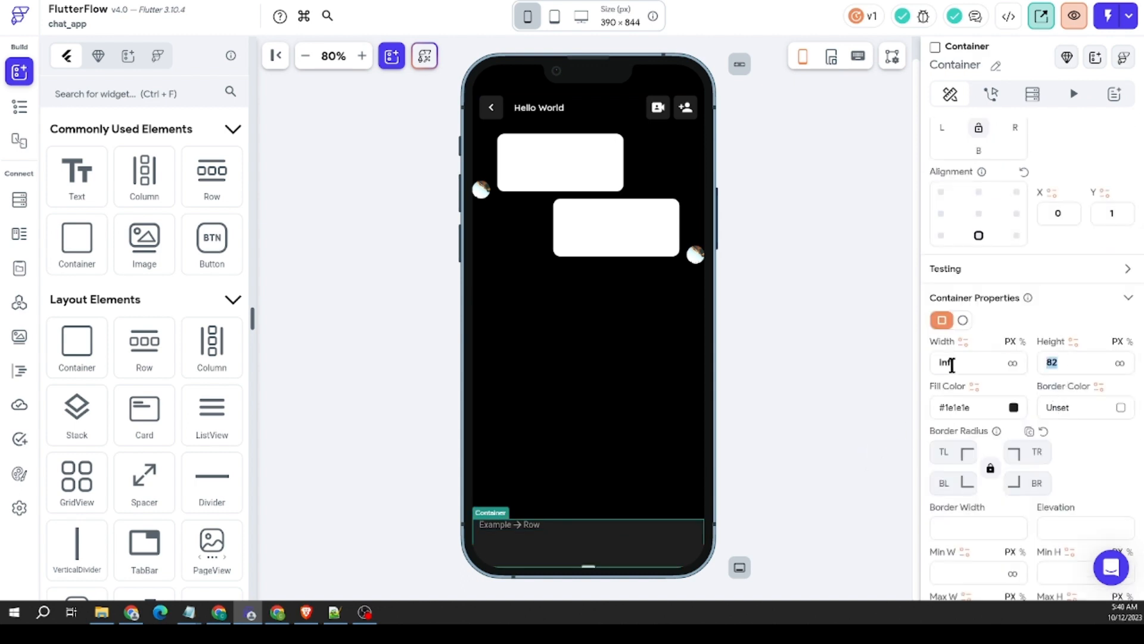
text(78)
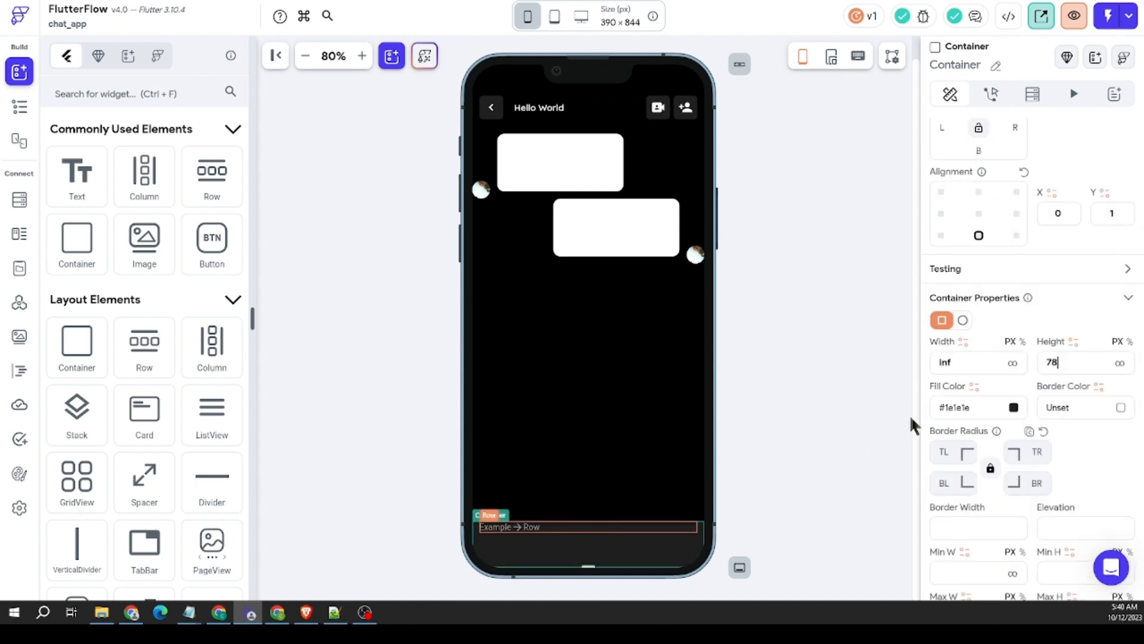
Step: Set the top padding of the bottom Container's Row to 20
scroll(973, 245, up, 3)
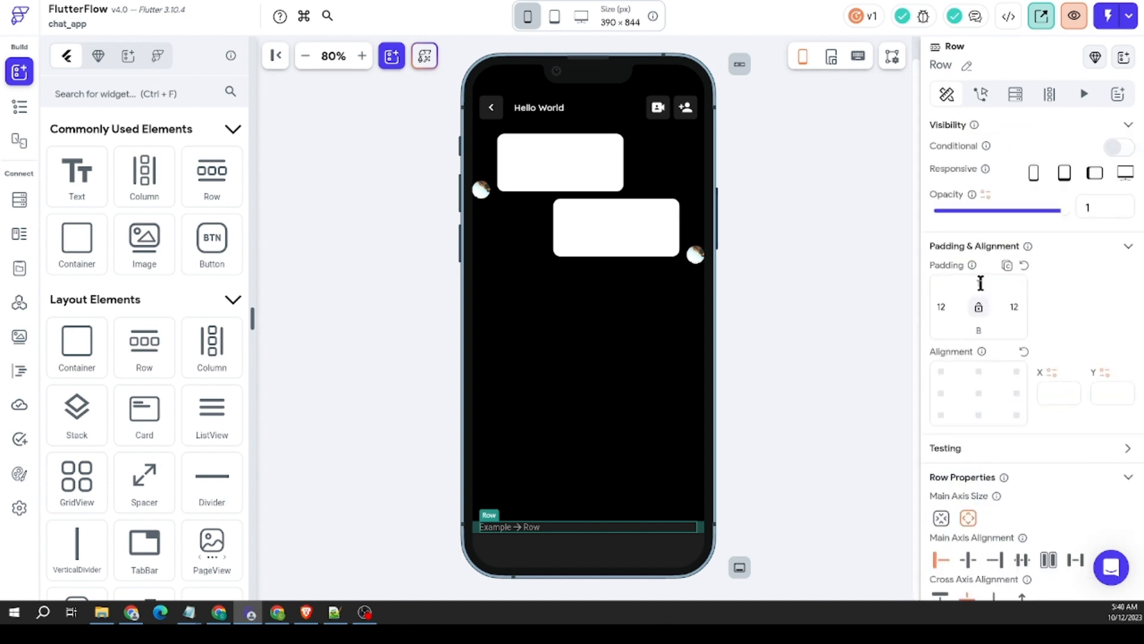
click(979, 283)
text(20)
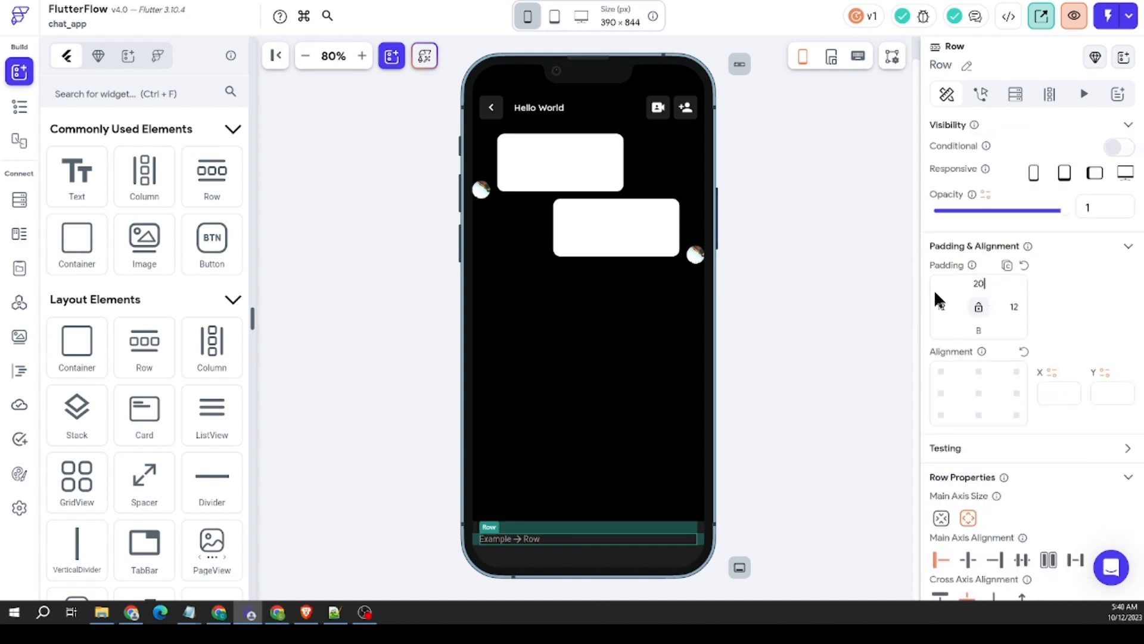
Step: Look through the base elements for a widget to place in the bottom Container's Row
click(541, 536)
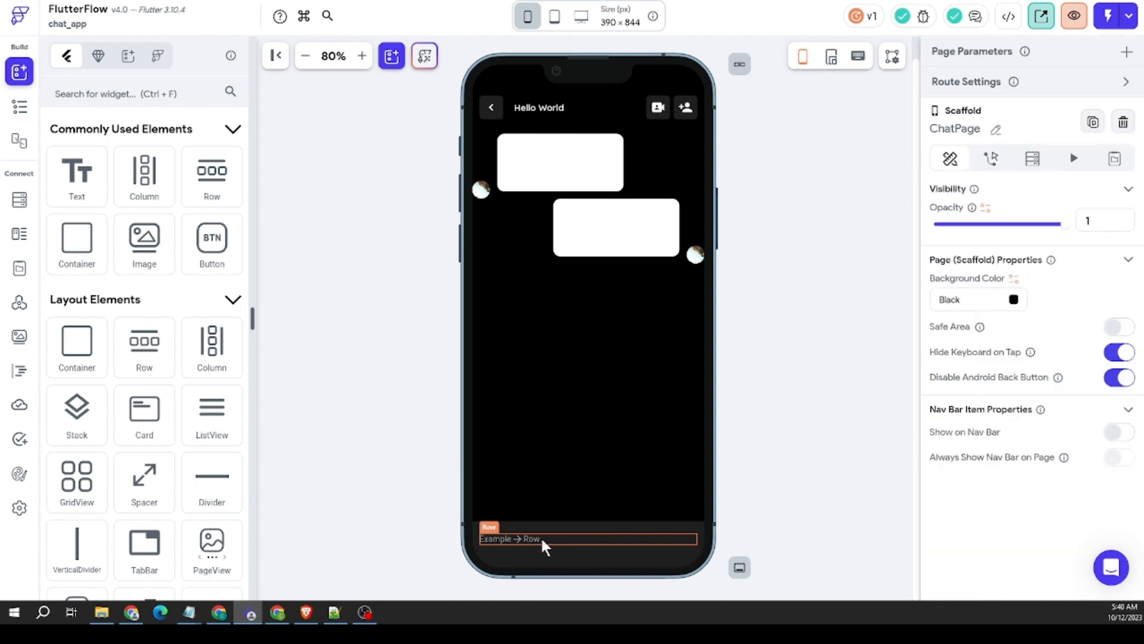
scroll(161, 429, down, 20)
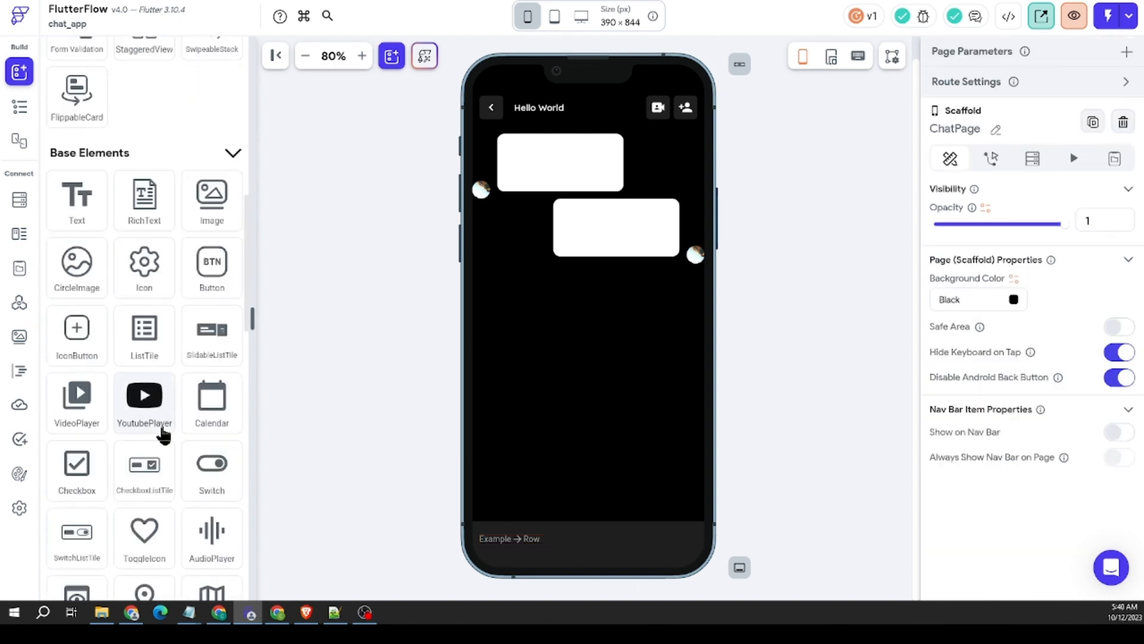
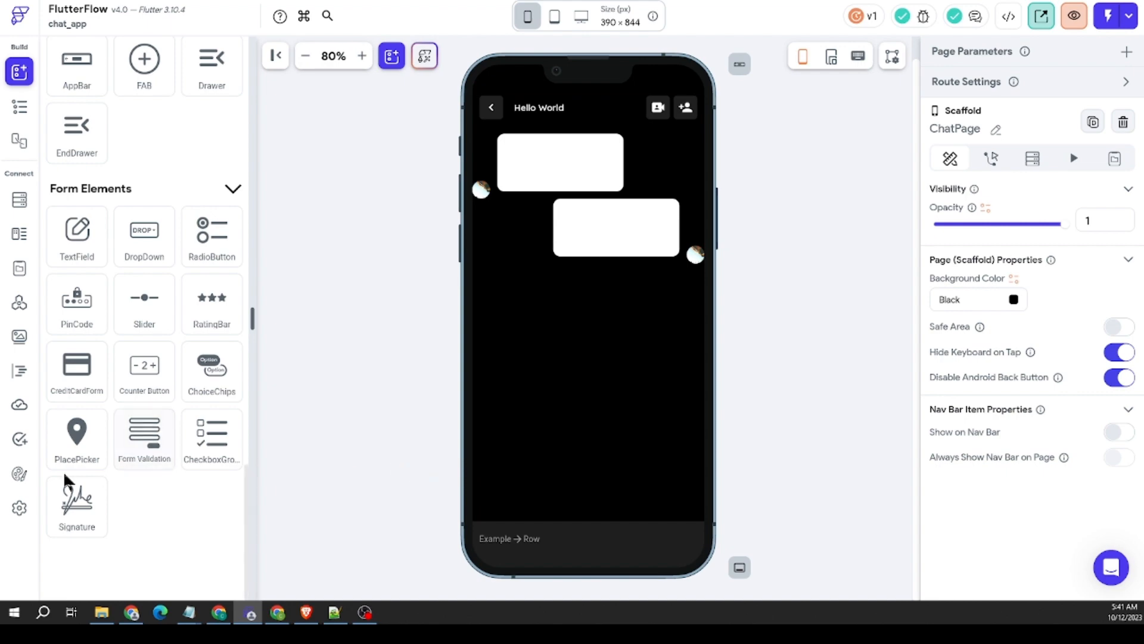
Step: Add an IconButton to the Row in ChatPage's bottom Container
scroll(112, 320, up, 8)
scroll(106, 305, up, 10)
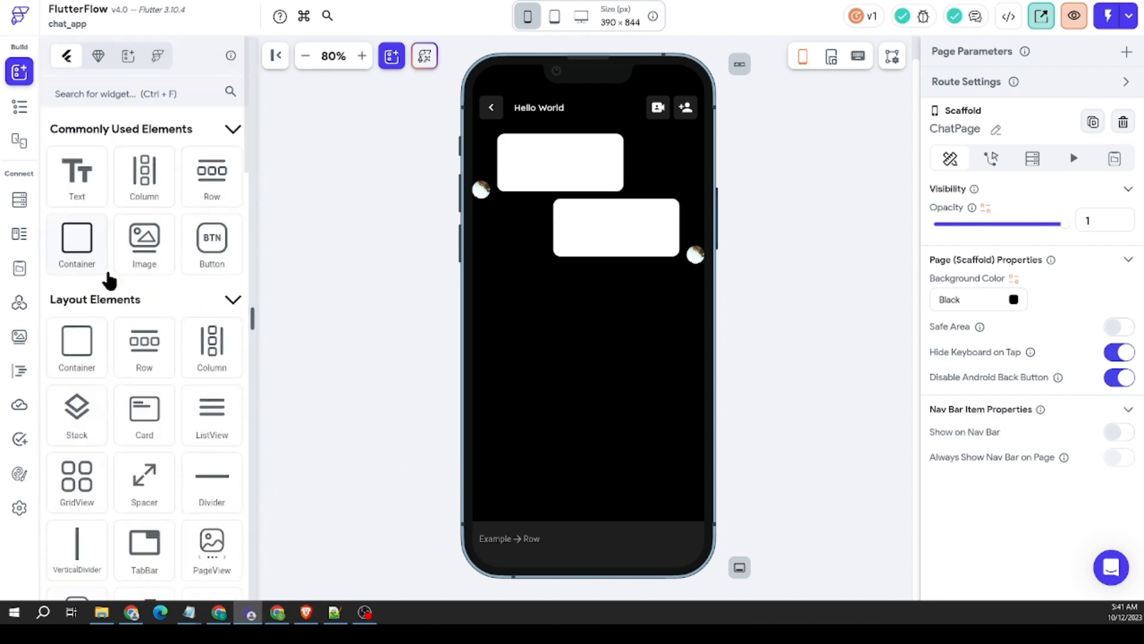
scroll(74, 268, down, 8)
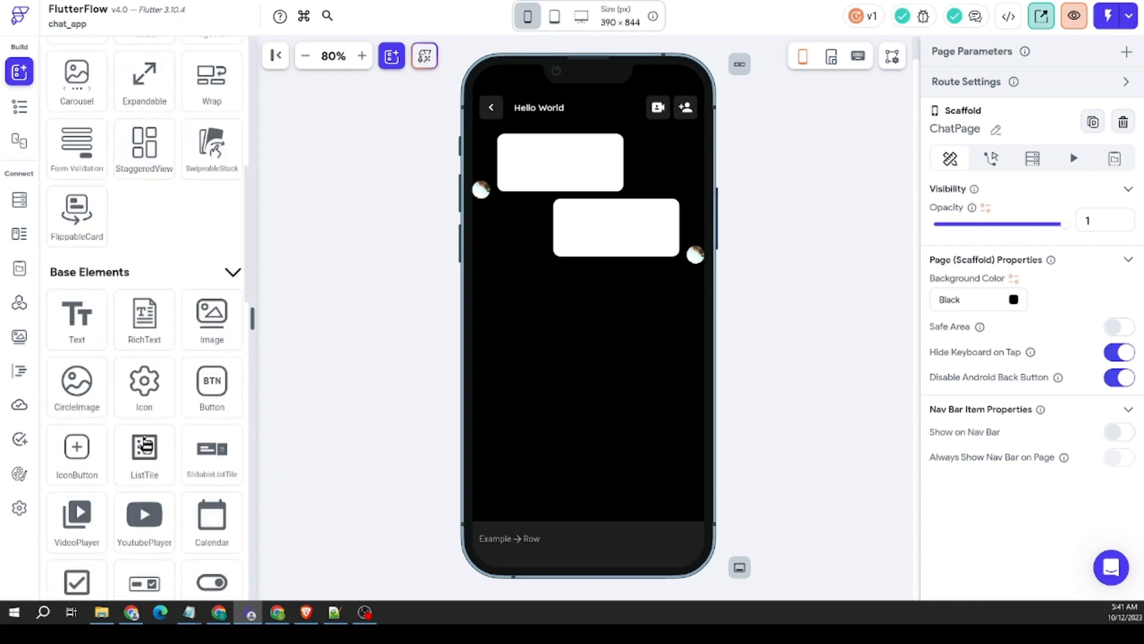
drag(86, 342, 518, 552)
Step: Clear the border color and the fill color of the bottom Row's IconButton
scroll(1010, 476, down, 6)
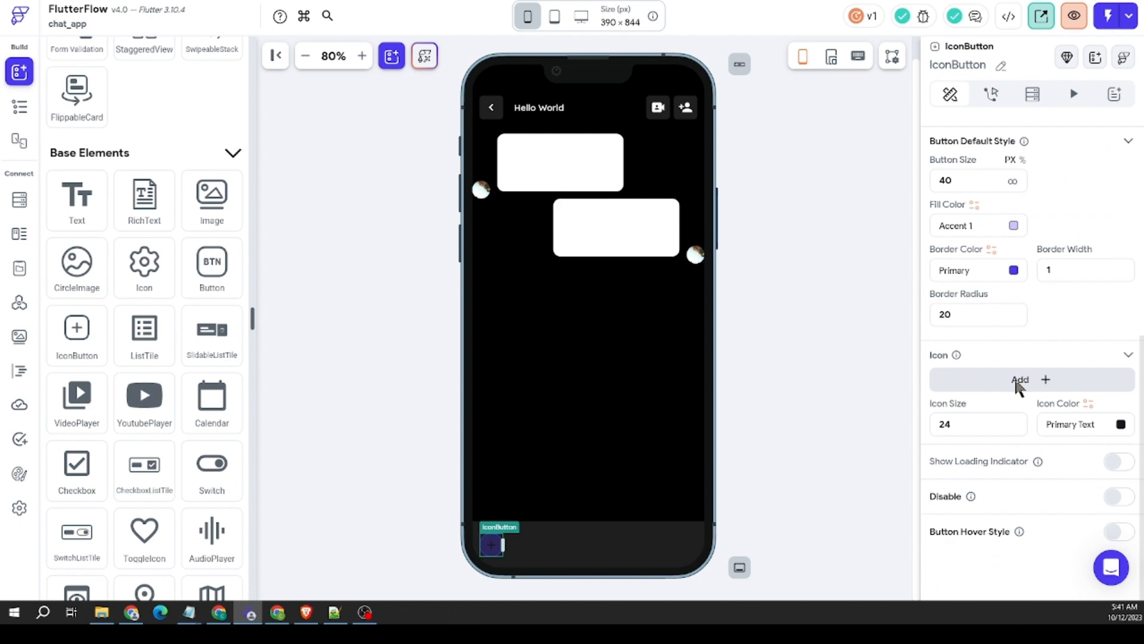
click(1013, 270)
click(663, 465)
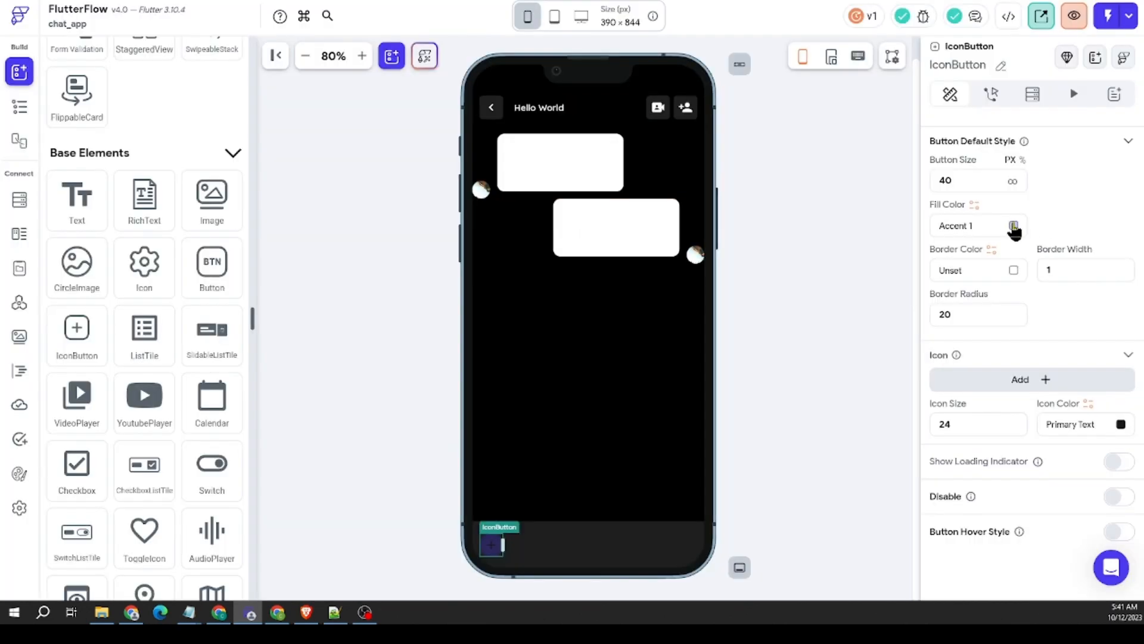
click(1014, 226)
click(635, 470)
Step: Set the IconButton's icon color to white (#FFFFFF)
click(1120, 423)
drag(444, 233, 365, 137)
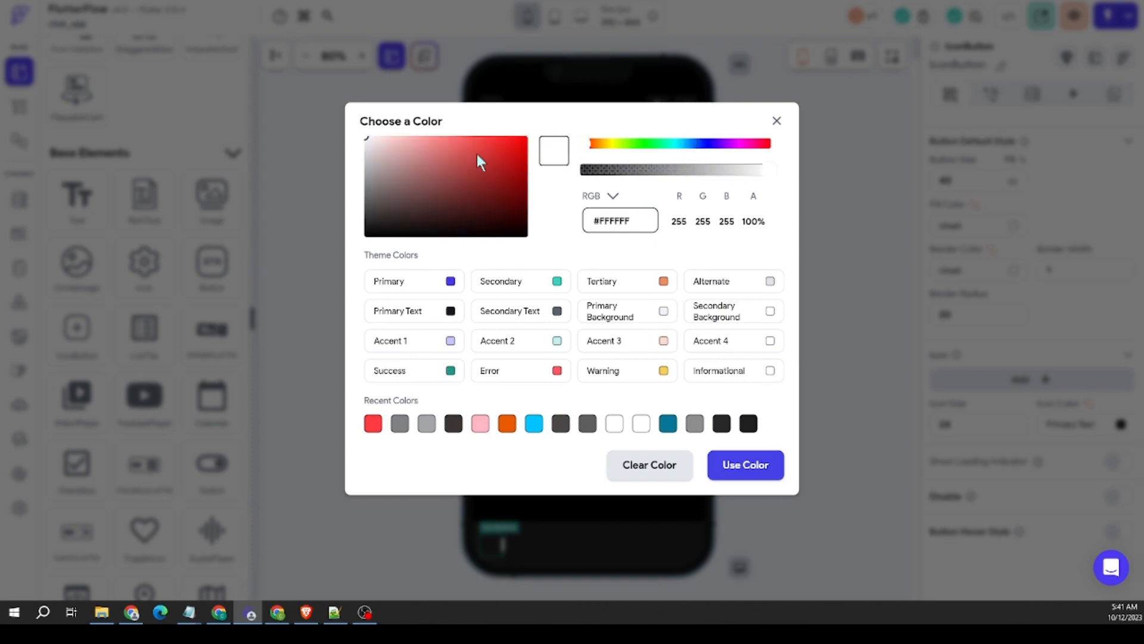
click(774, 469)
Step: Search the icons for "attac" and assign Attach File Sharp to the bottom Row's IconButton
click(504, 539)
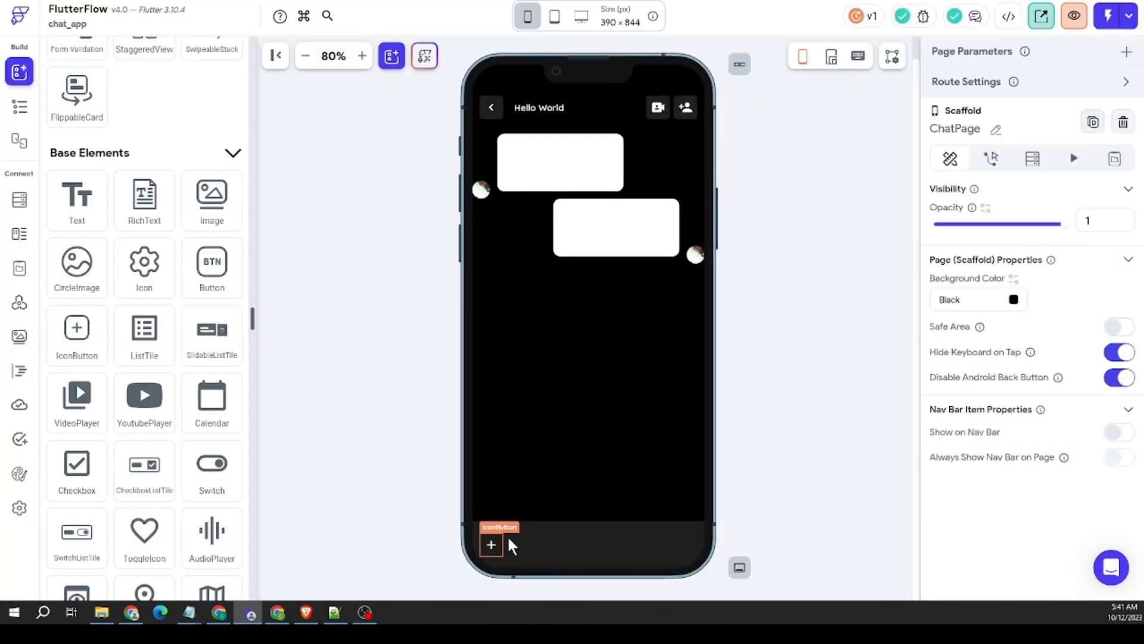
click(502, 539)
scroll(989, 420, down, 7)
click(1021, 381)
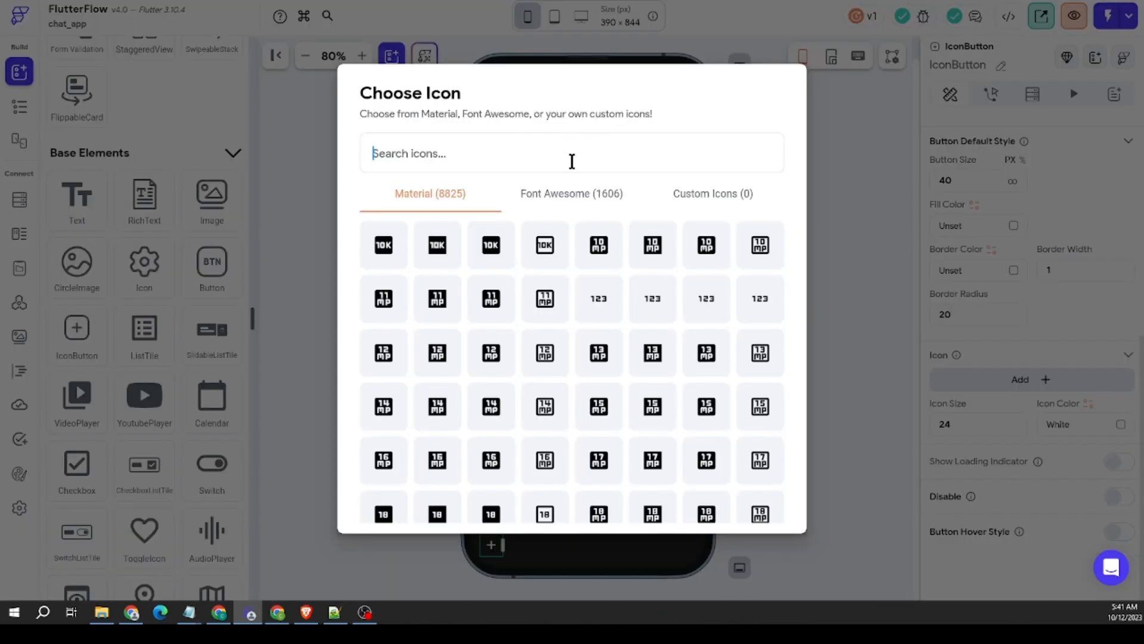
click(578, 155)
text(attac)
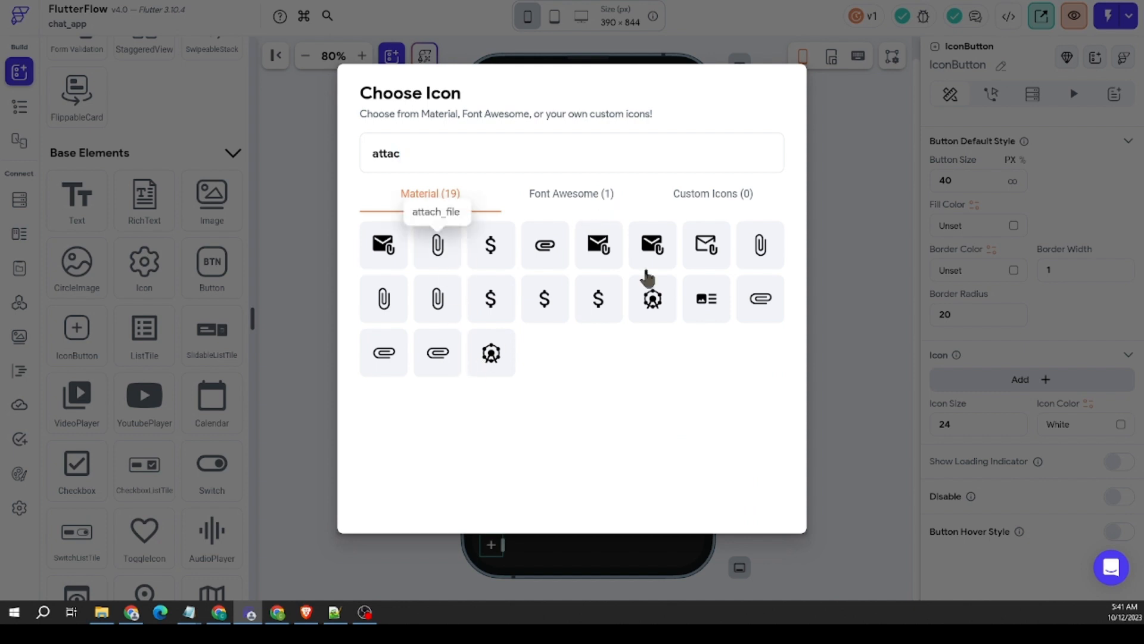
click(761, 254)
click(814, 198)
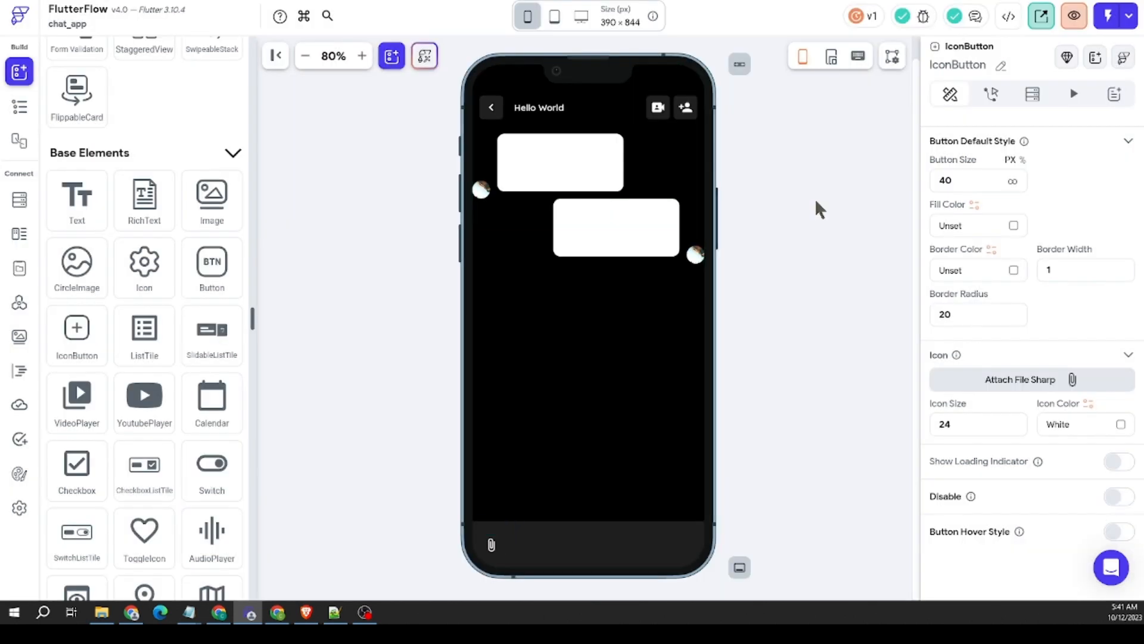
Step: Add a TextField to the bottom Container's Row, beside the attachment IconButton
scroll(107, 400, down, 1)
scroll(109, 403, down, 4)
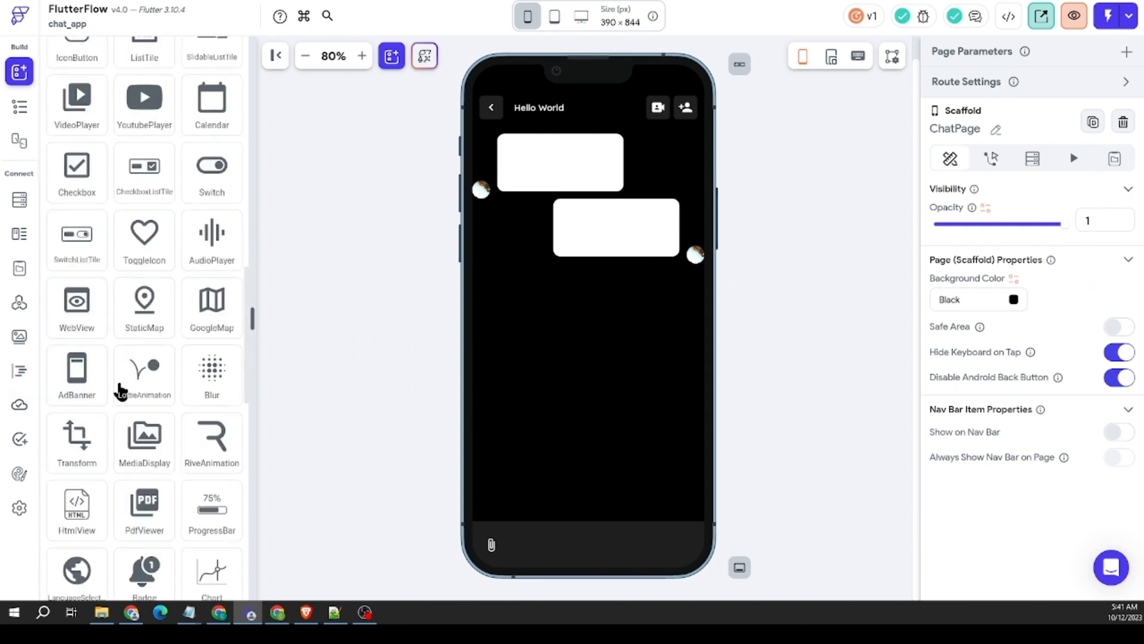
scroll(120, 388, up, 6)
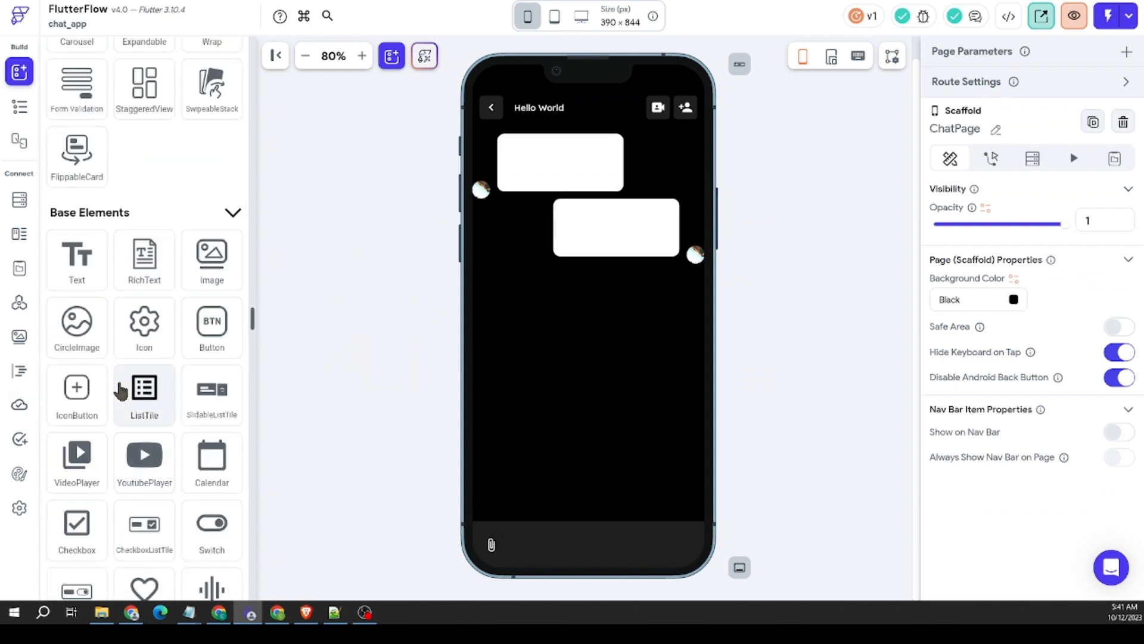
scroll(120, 388, down, 10)
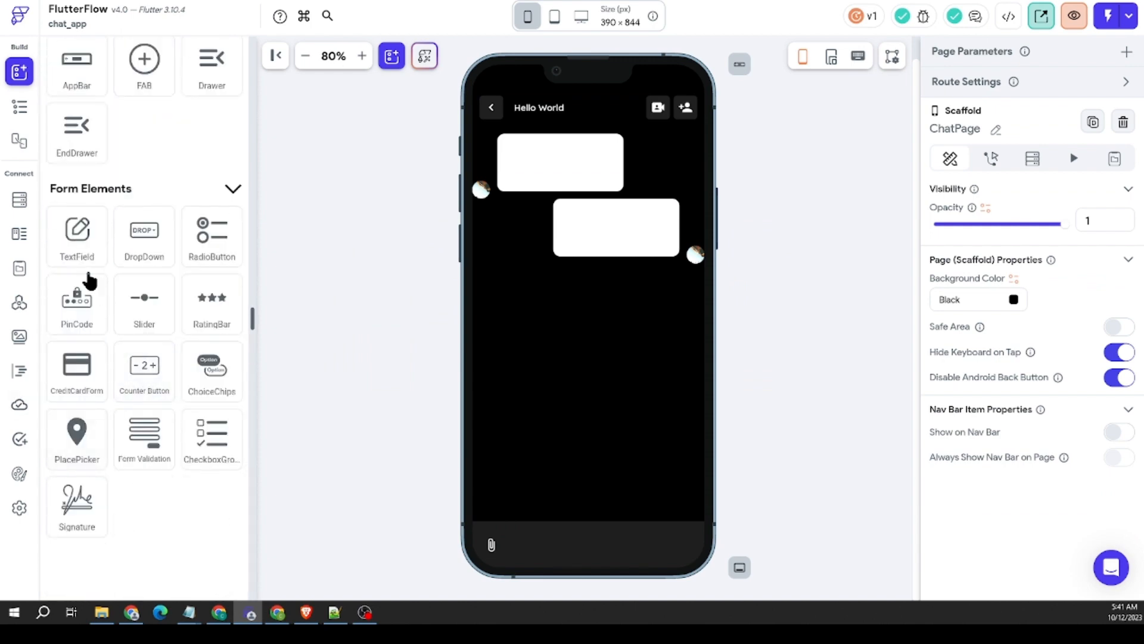
drag(77, 234, 564, 539)
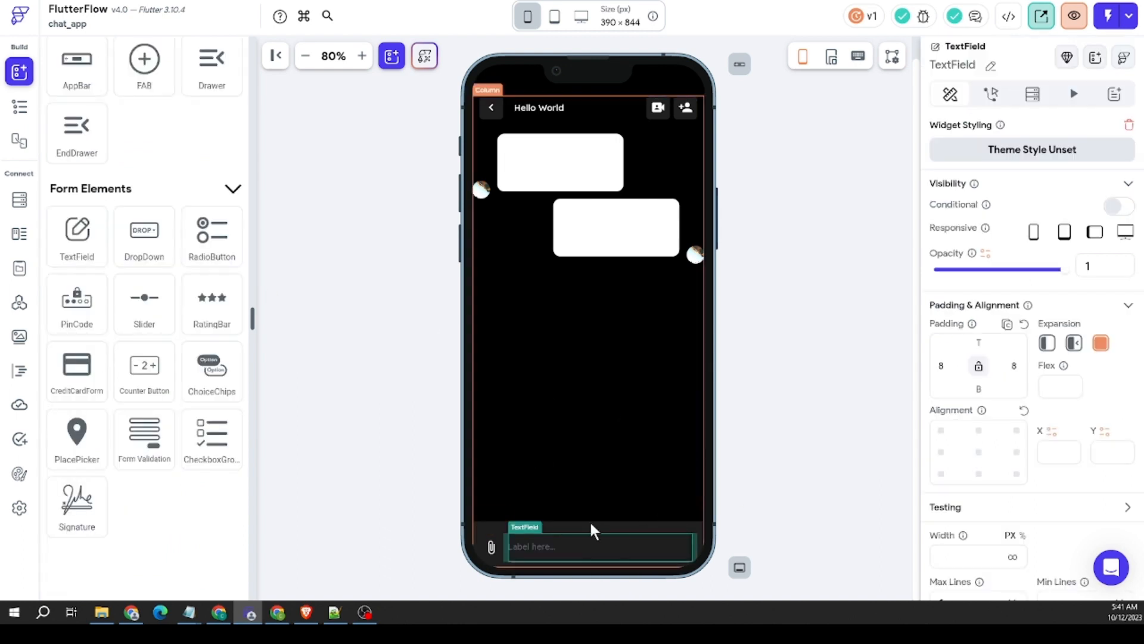
Step: Remove the top padding from the Row in the bottom Container
click(584, 524)
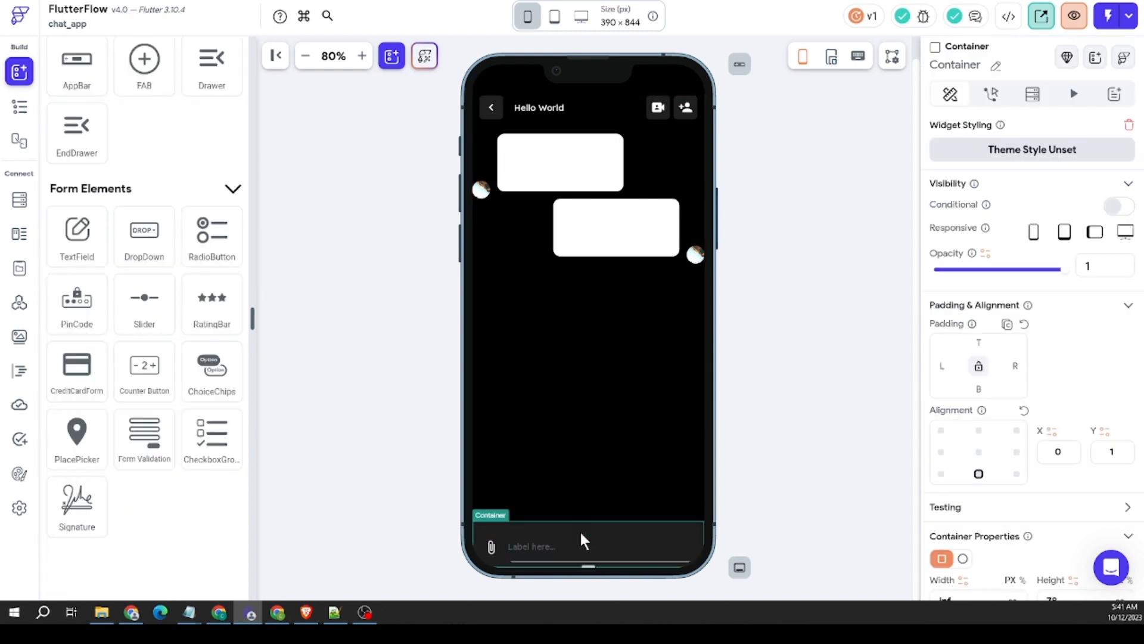
click(492, 547)
click(506, 560)
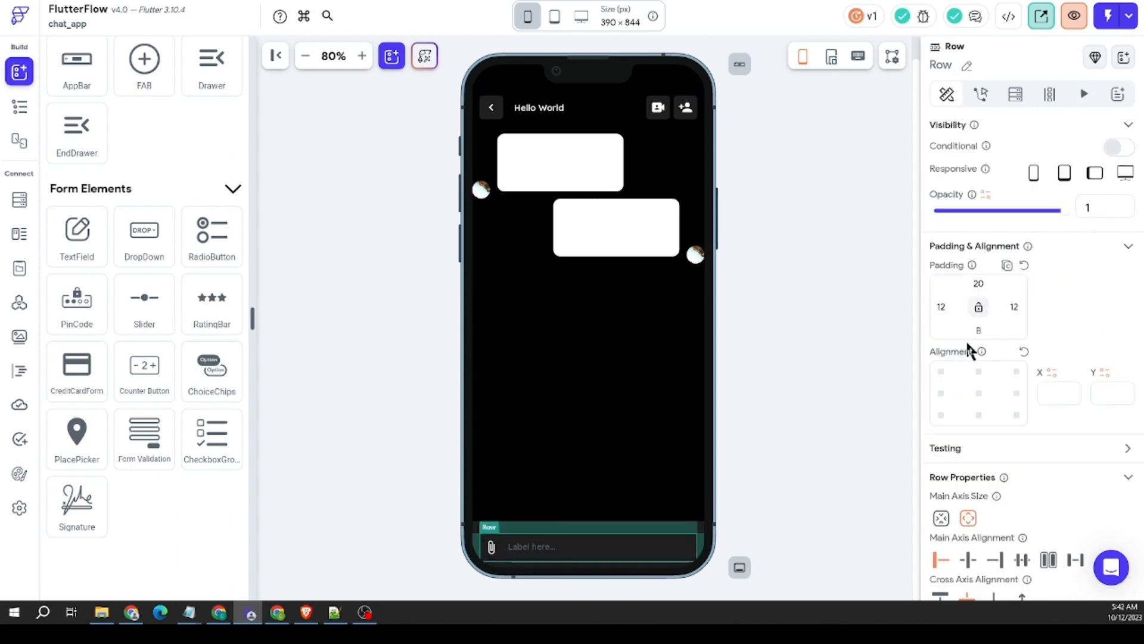
click(984, 283)
click(812, 448)
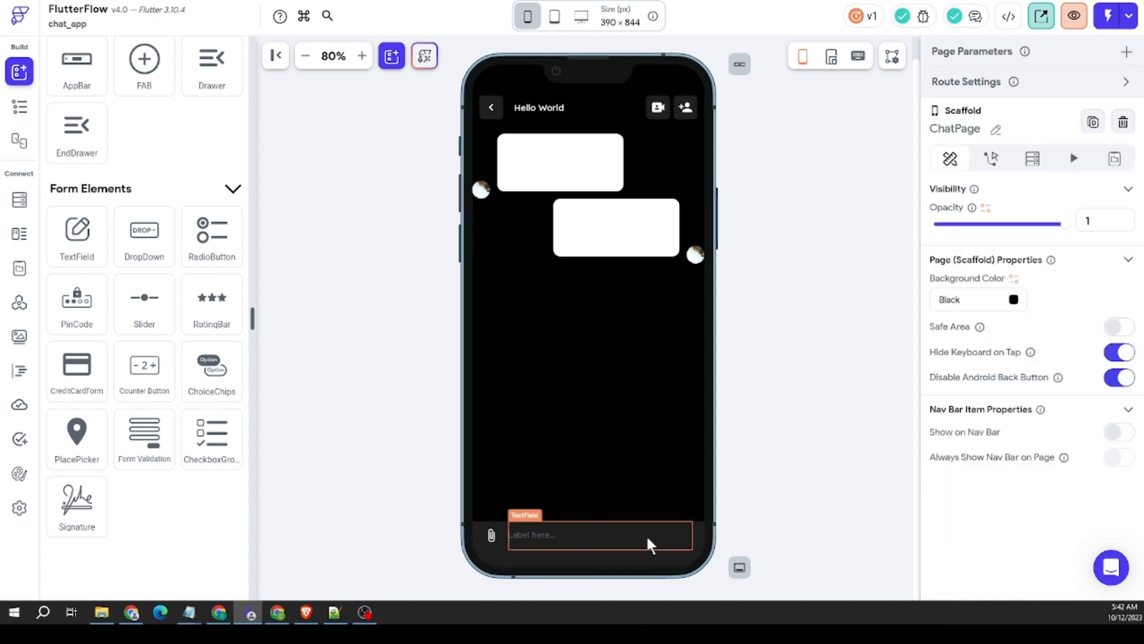
Step: Set the left padding of the bottom Row's TextField to 4
click(647, 538)
scroll(1033, 421, down, 5)
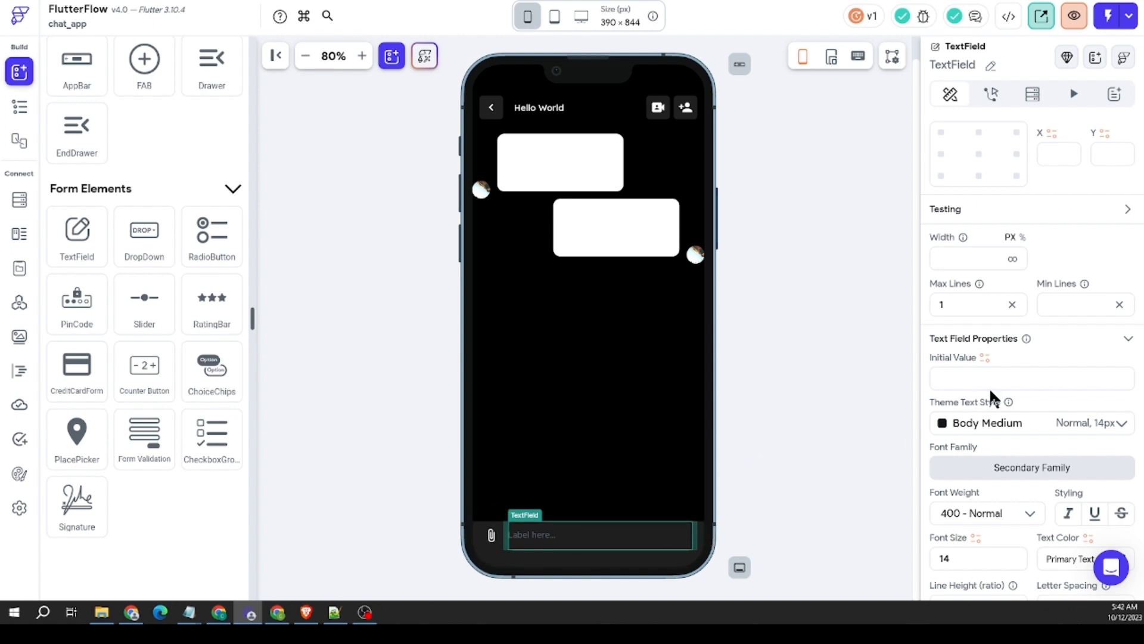
scroll(992, 384, up, 5)
drag(946, 366, 877, 362)
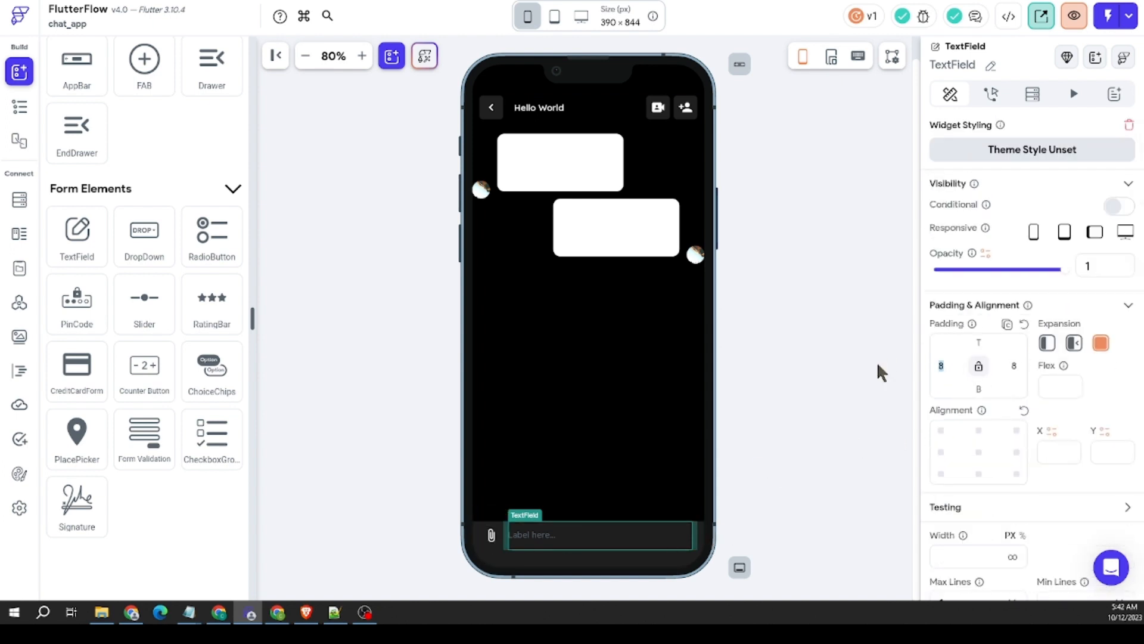
text(4)
Step: Turn off Autofocus for the message TextField
scroll(1010, 382, down, 10)
scroll(1012, 391, down, 10)
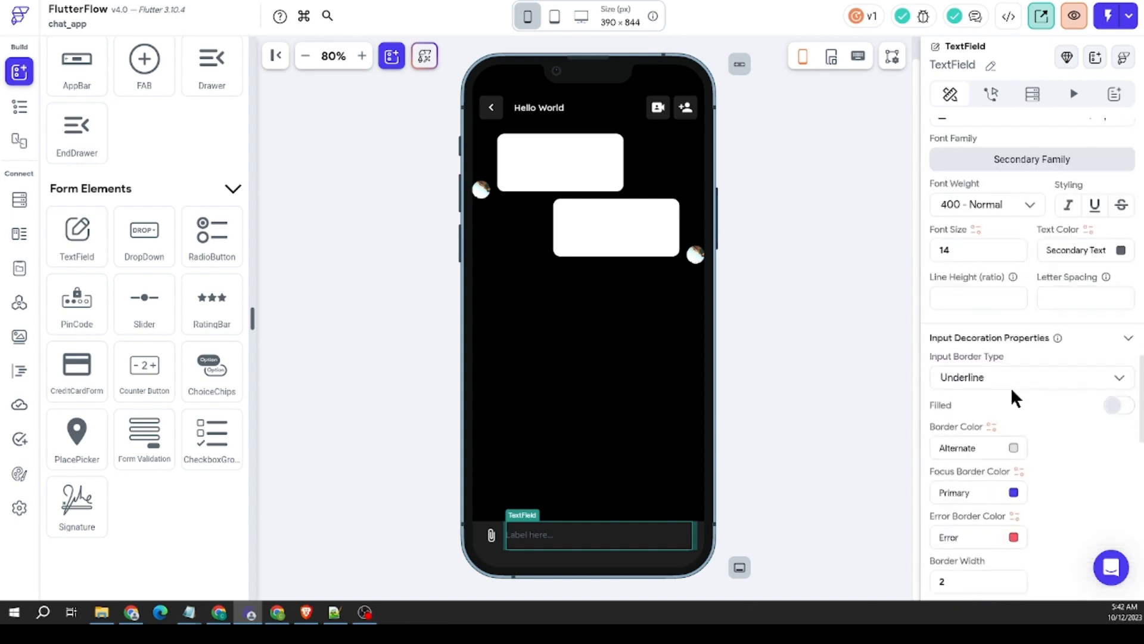
scroll(1011, 387, down, 5)
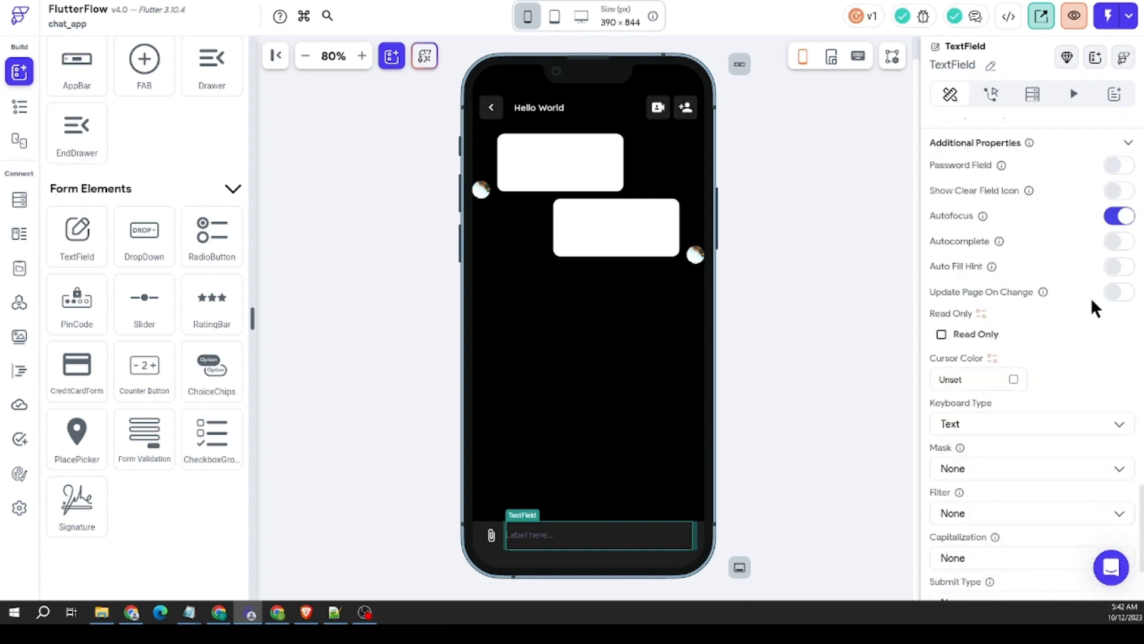
click(1119, 222)
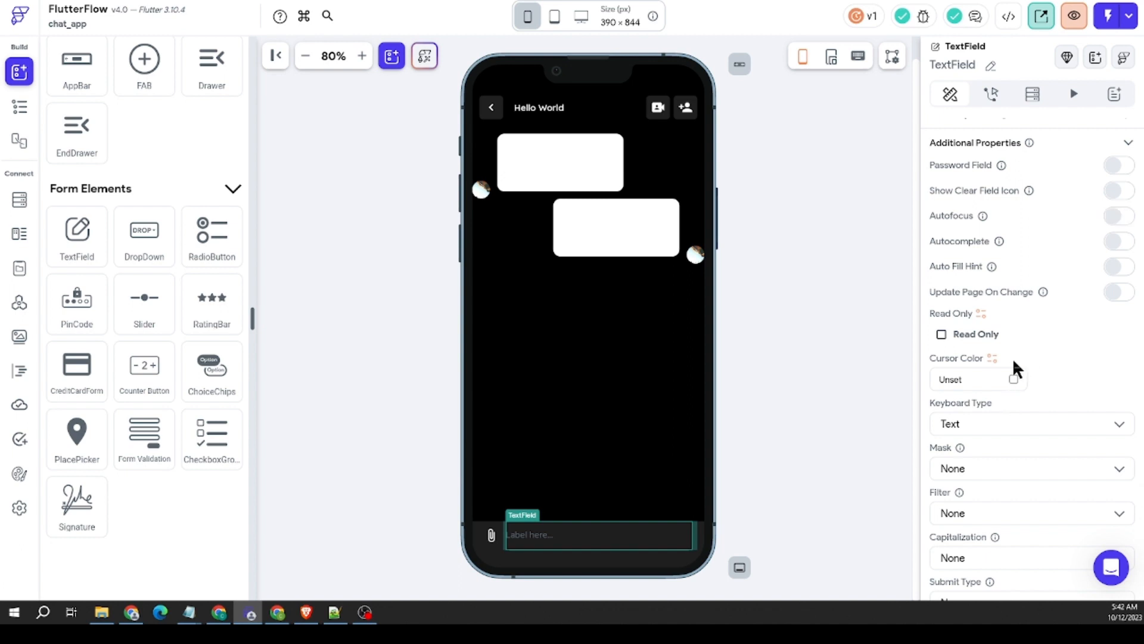
scroll(1040, 384, down, 3)
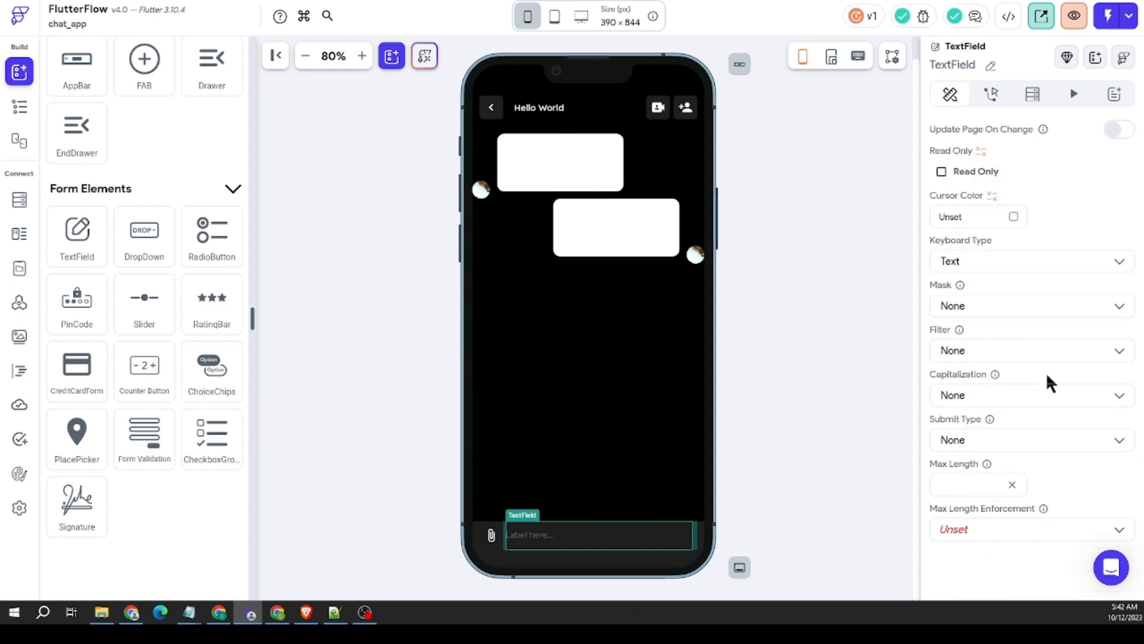
Step: Clear the TextField's error border color, focus border color and regular border color
scroll(1046, 372, up, 10)
scroll(1046, 372, up, 3)
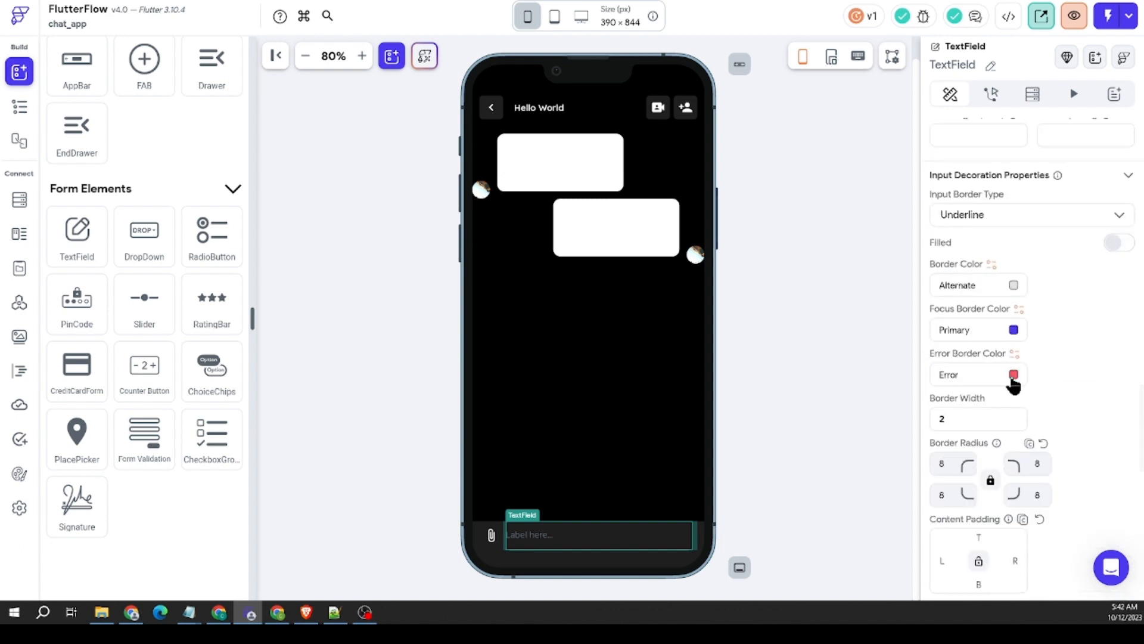
click(1013, 376)
click(1012, 334)
click(1013, 332)
click(650, 466)
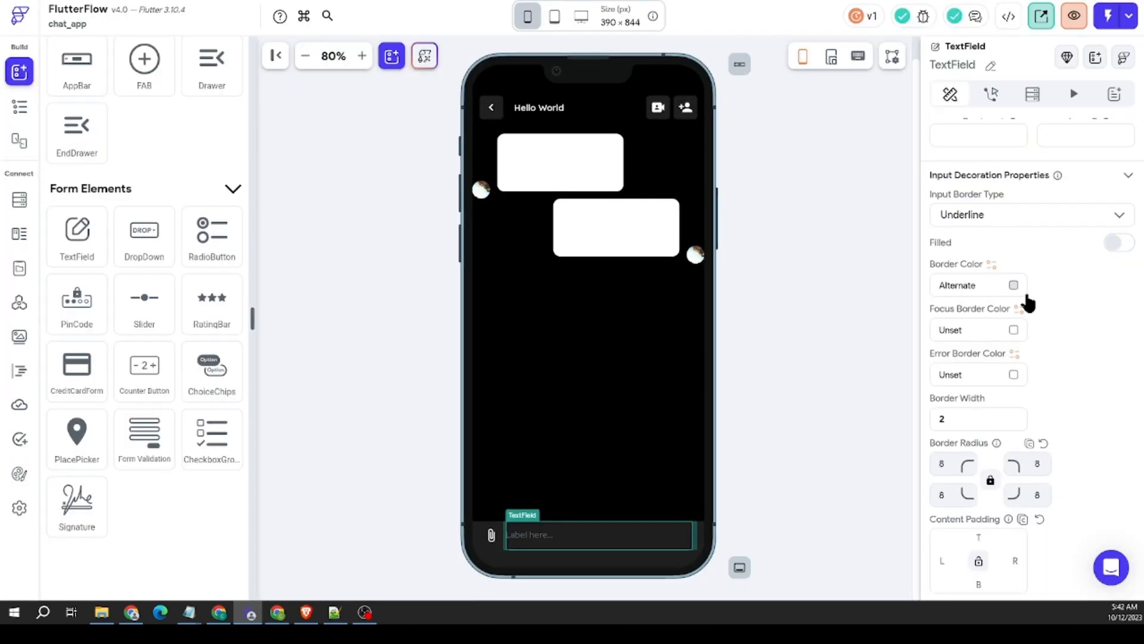
click(1013, 285)
click(647, 468)
Step: Set the TextField's input border type to Outline and enable its fill with black as the fill color
click(1050, 222)
click(1093, 266)
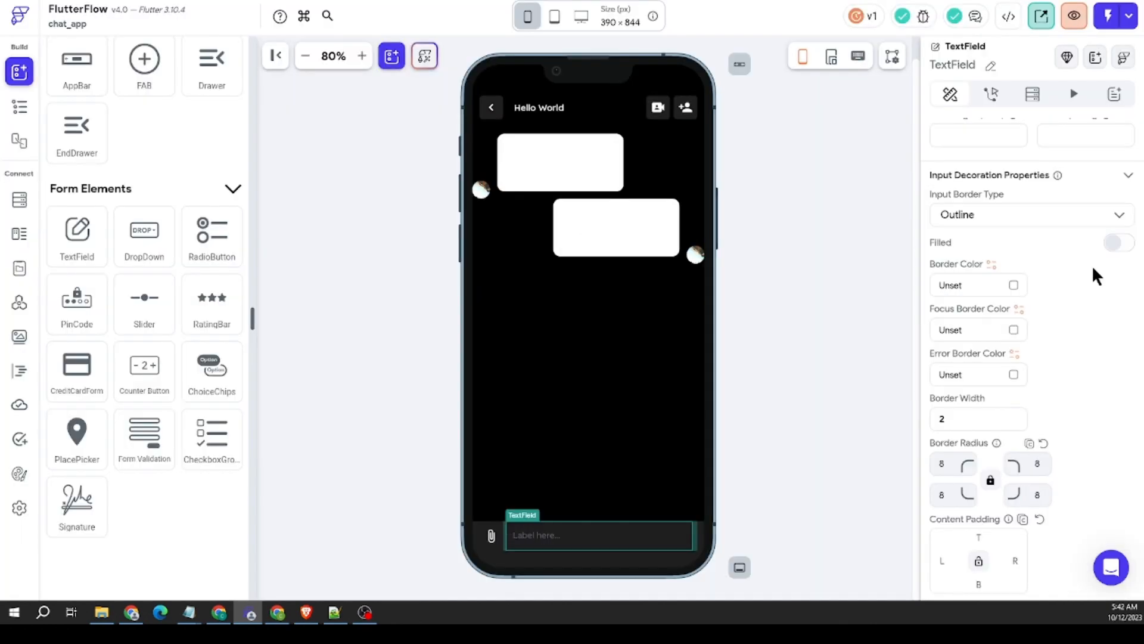
click(1118, 244)
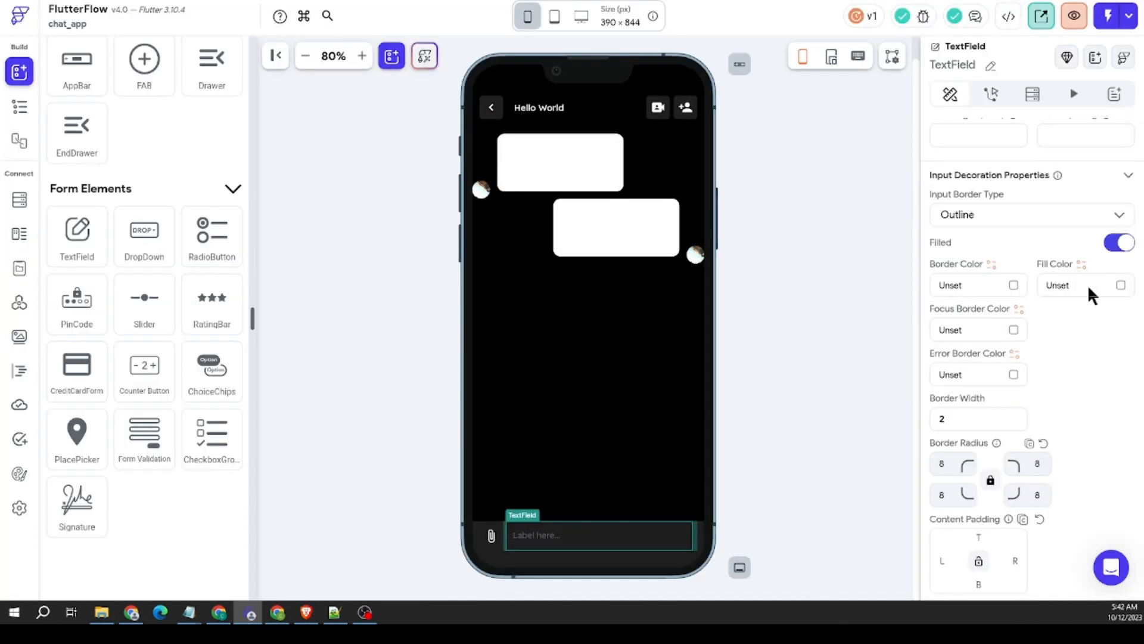
click(1120, 286)
drag(407, 228, 290, 259)
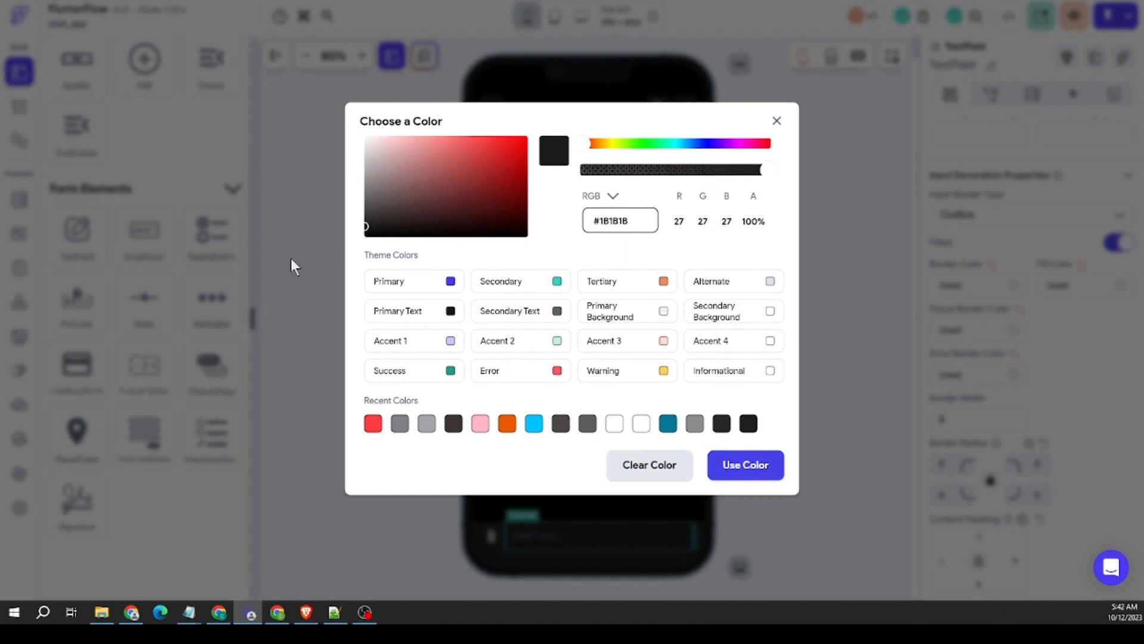
click(733, 471)
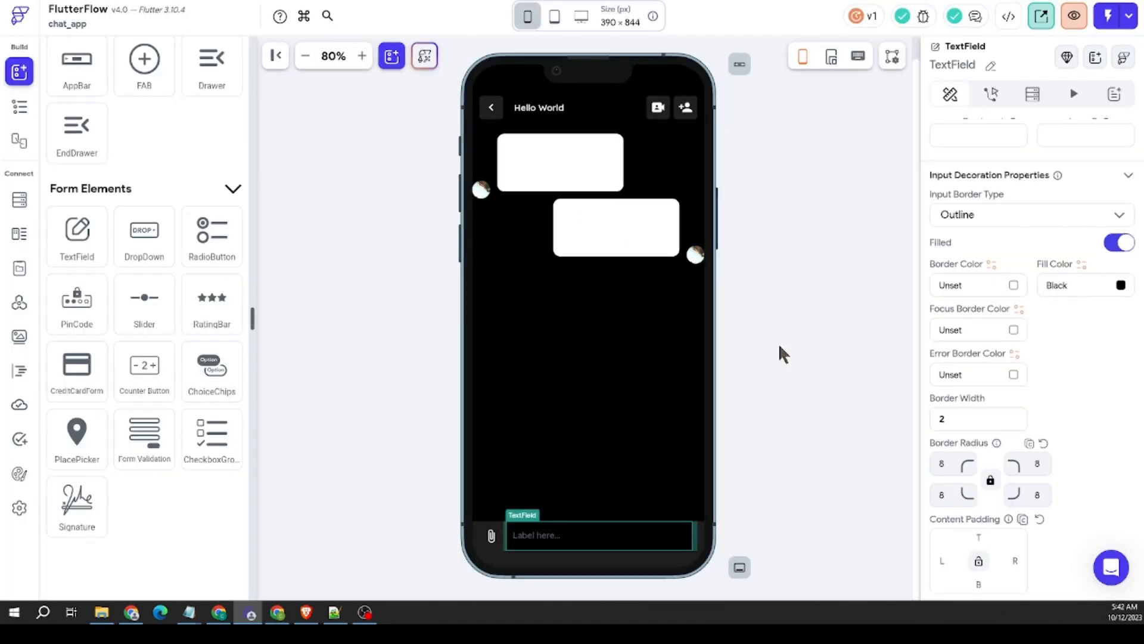
click(778, 342)
Step: Set the border radius of all four TextField corners to 25
click(616, 553)
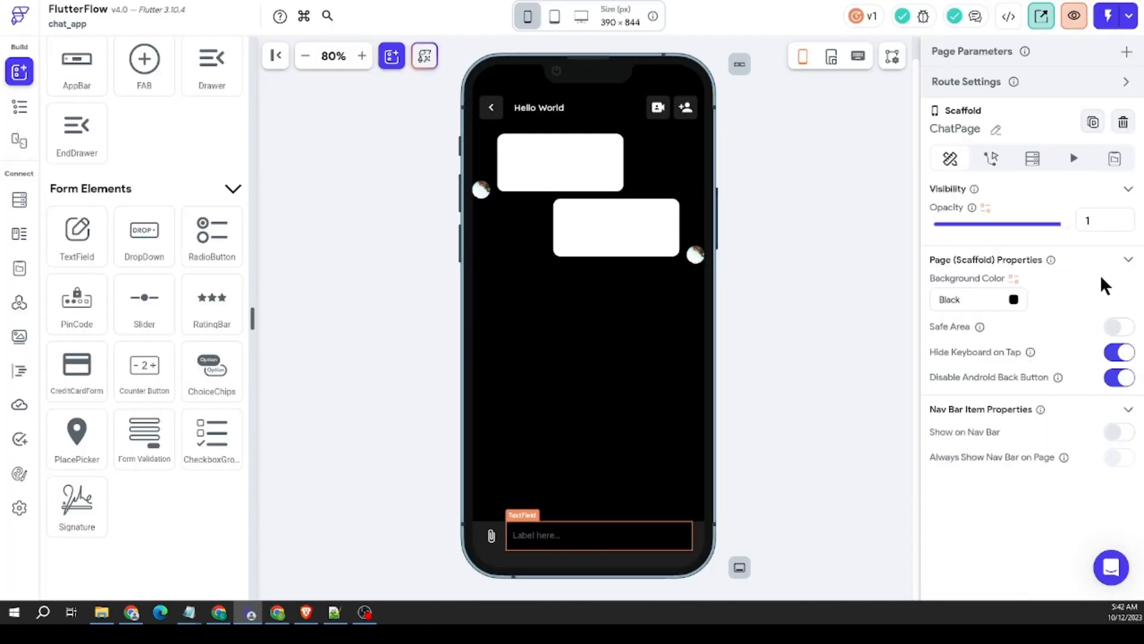
scroll(1099, 284, down, 6)
scroll(1089, 292, down, 12)
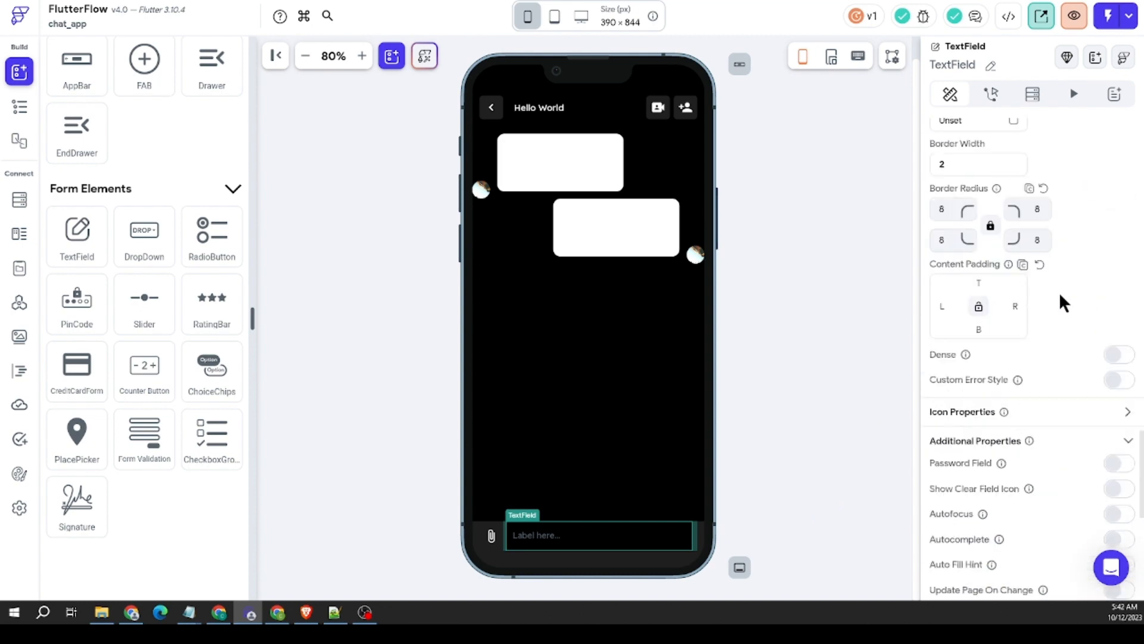
scroll(1048, 295, up, 6)
click(953, 447)
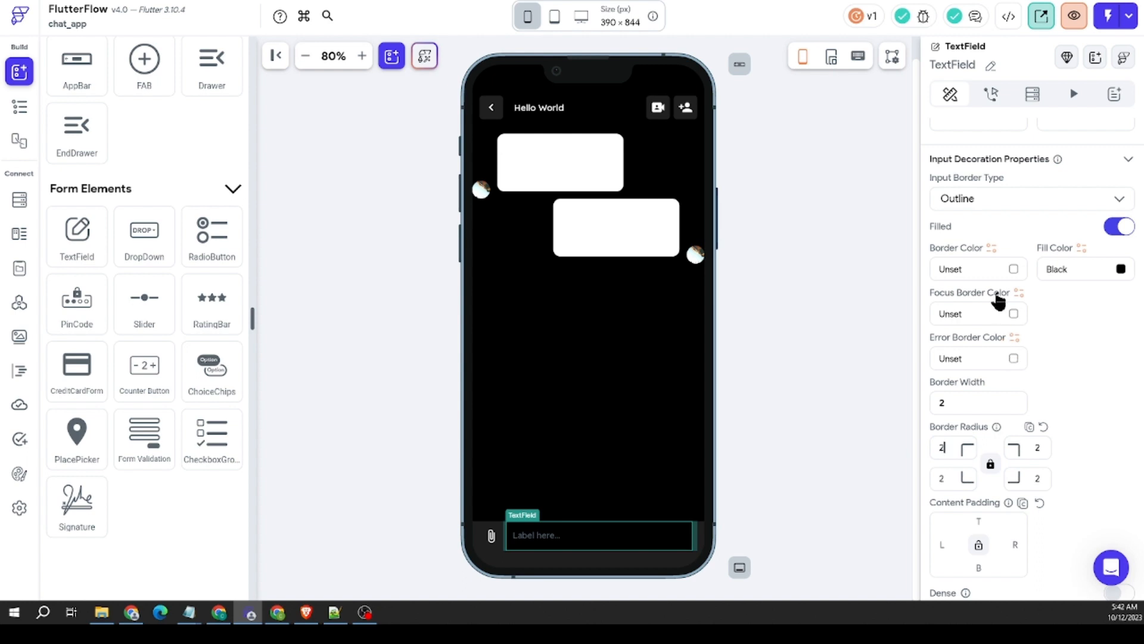
text(25)
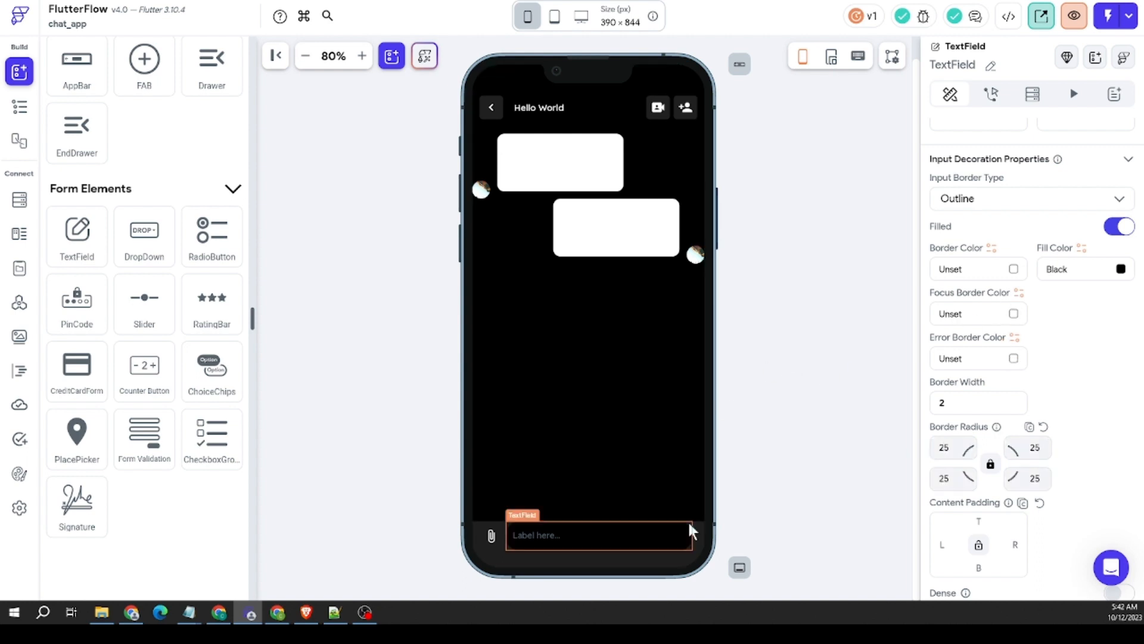
click(785, 514)
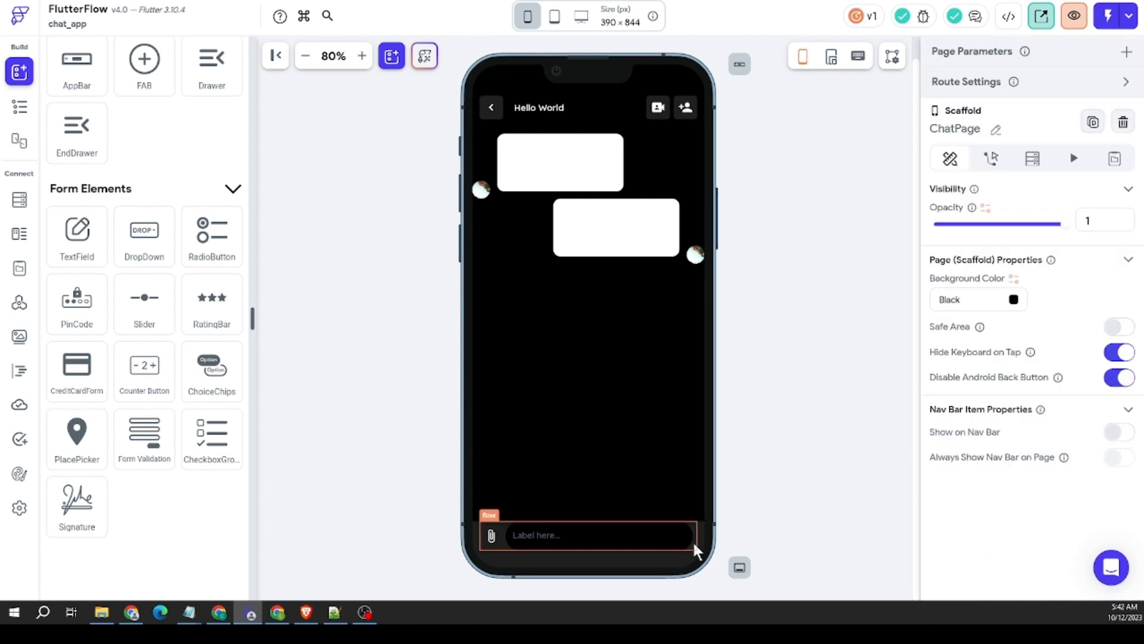
Step: Set the top padding of the bottom Container's Row to 8
click(692, 540)
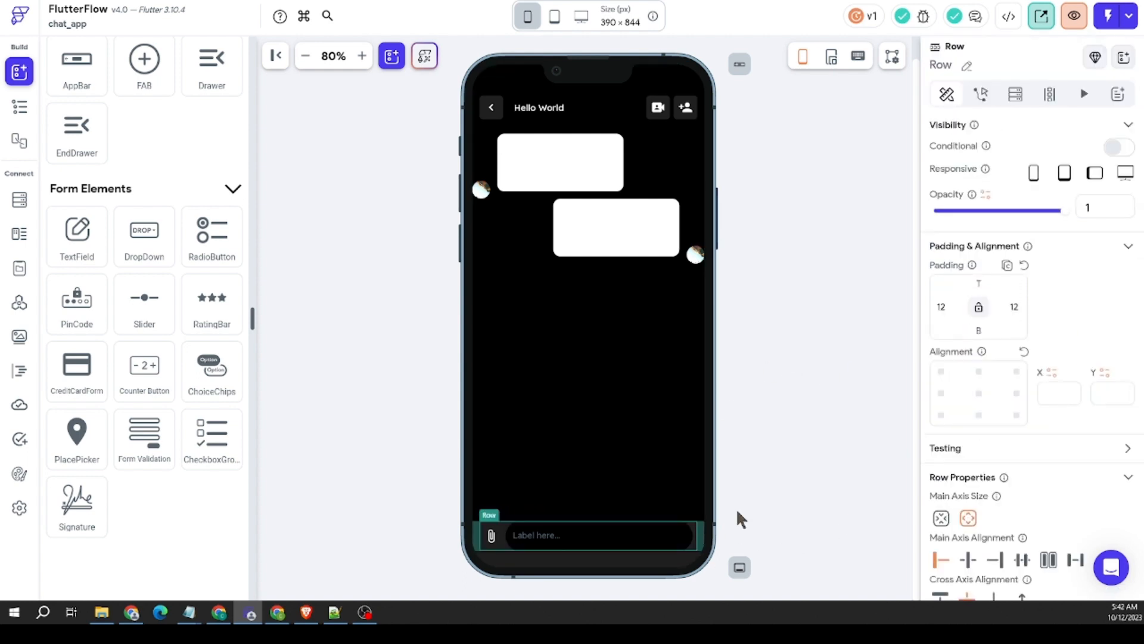
click(979, 285)
text(8)
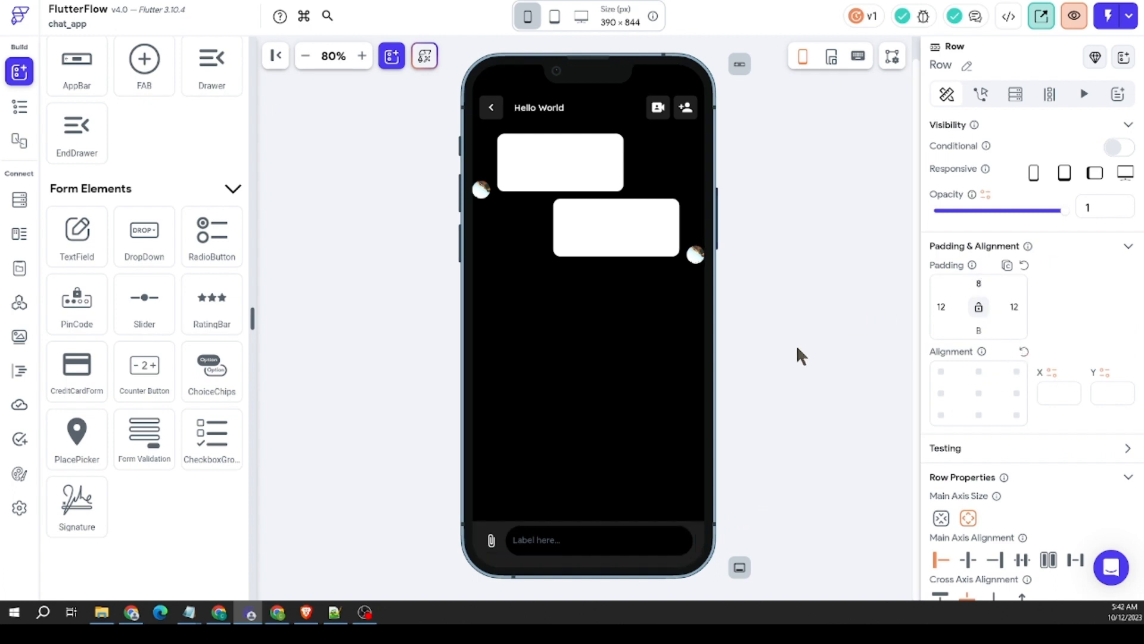
Step: Look through the message TextField's properties, from its text settings down to its additional properties
click(728, 515)
click(651, 541)
scroll(1046, 345, down, 10)
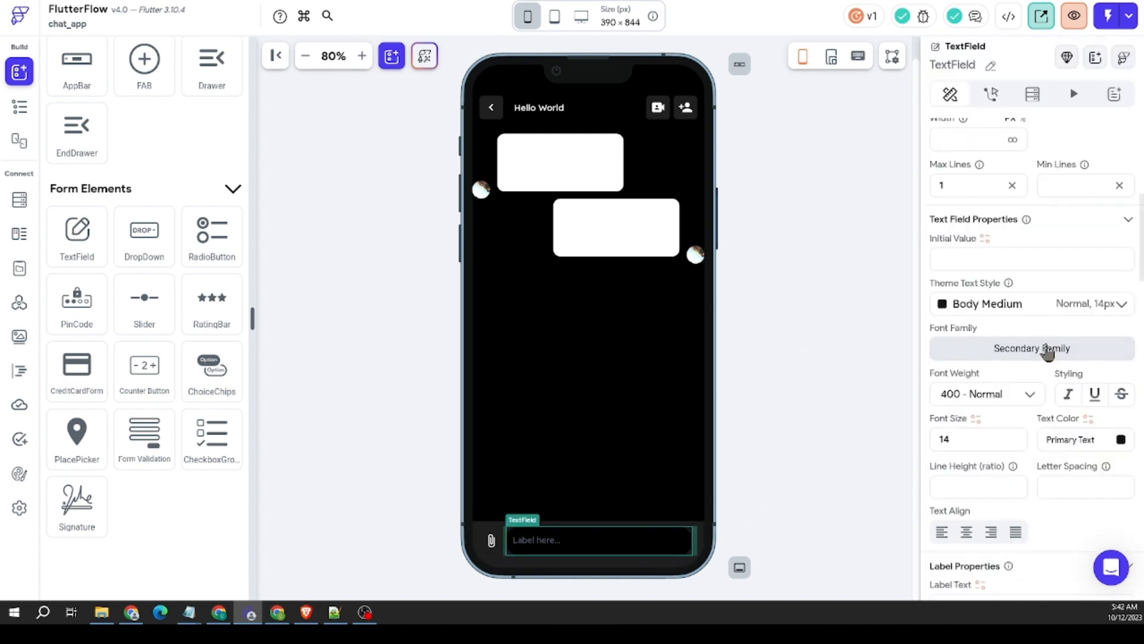
scroll(1046, 345, down, 10)
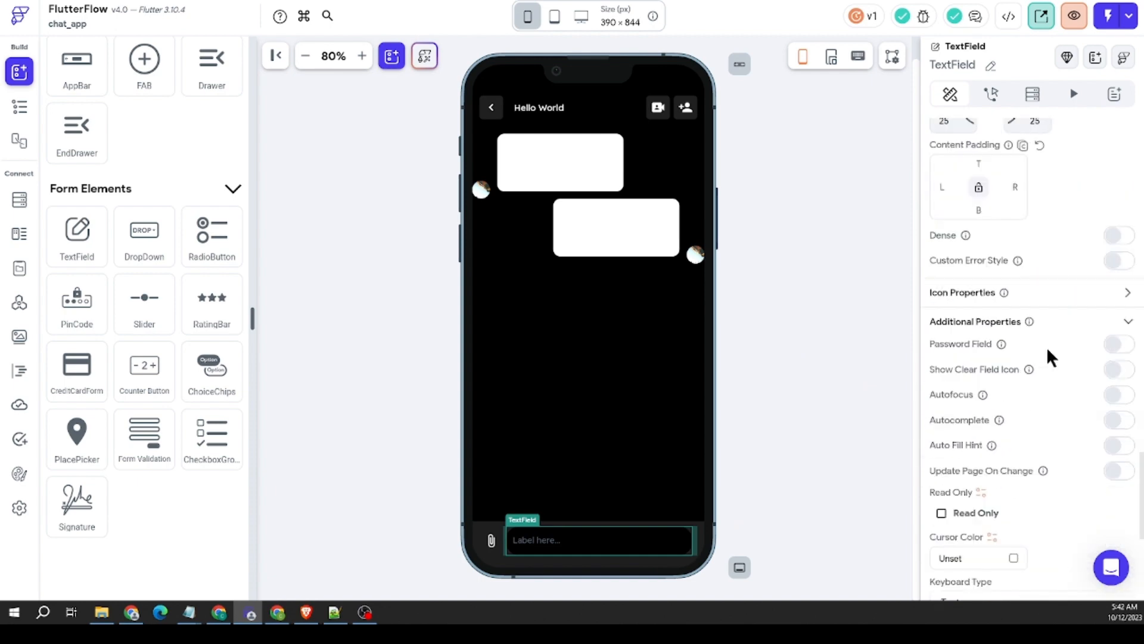
scroll(1047, 350, down, 4)
scroll(1047, 350, up, 5)
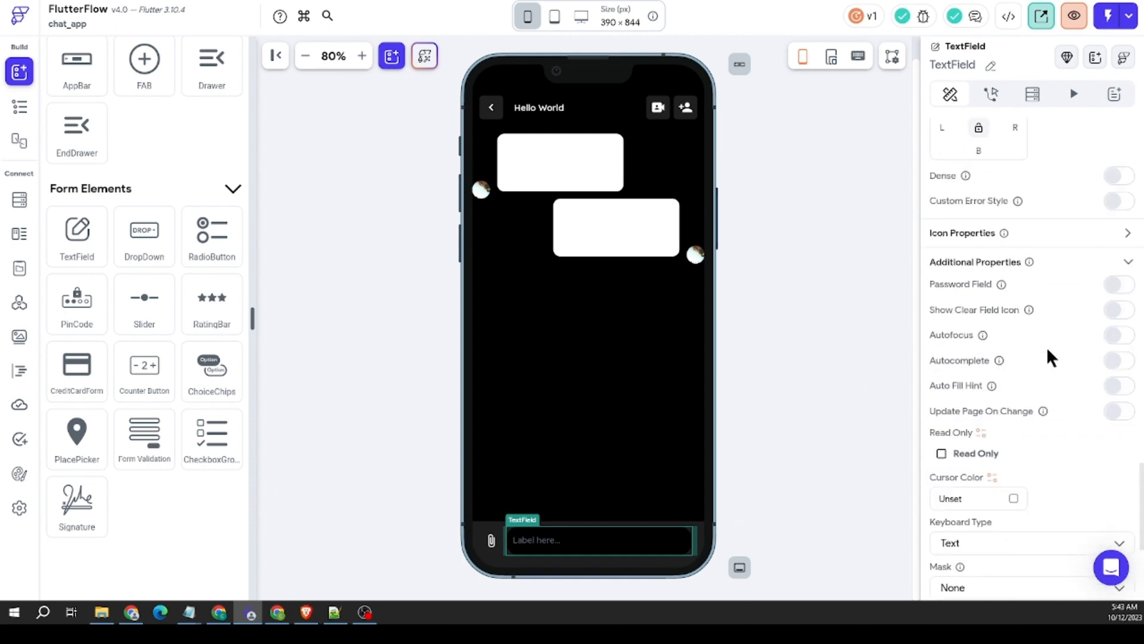
scroll(1047, 358, down, 3)
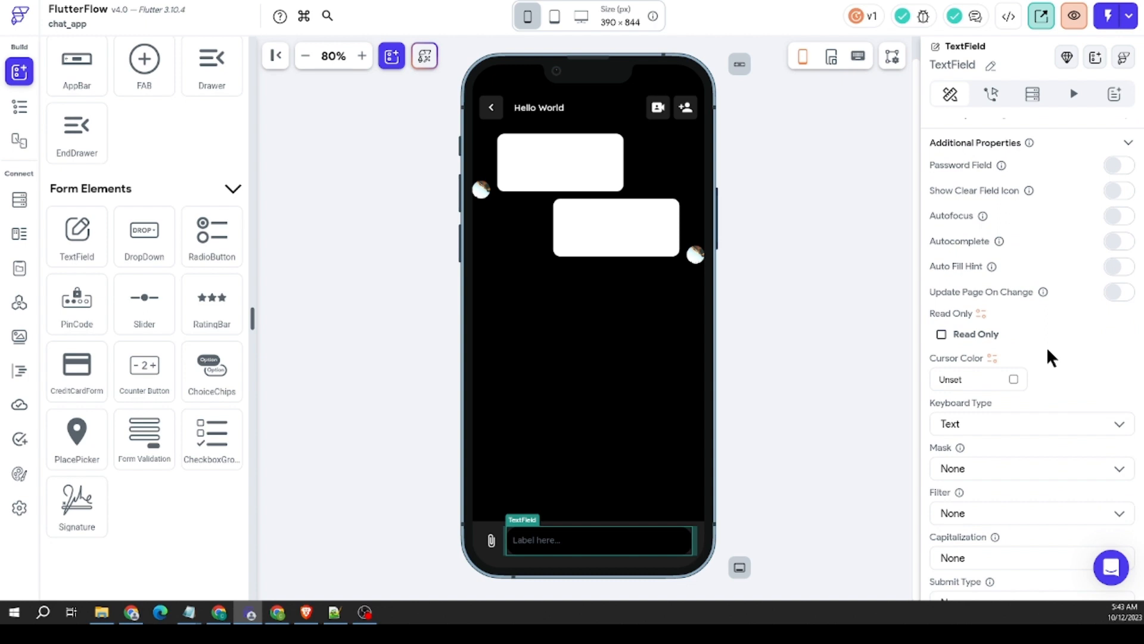
click(808, 475)
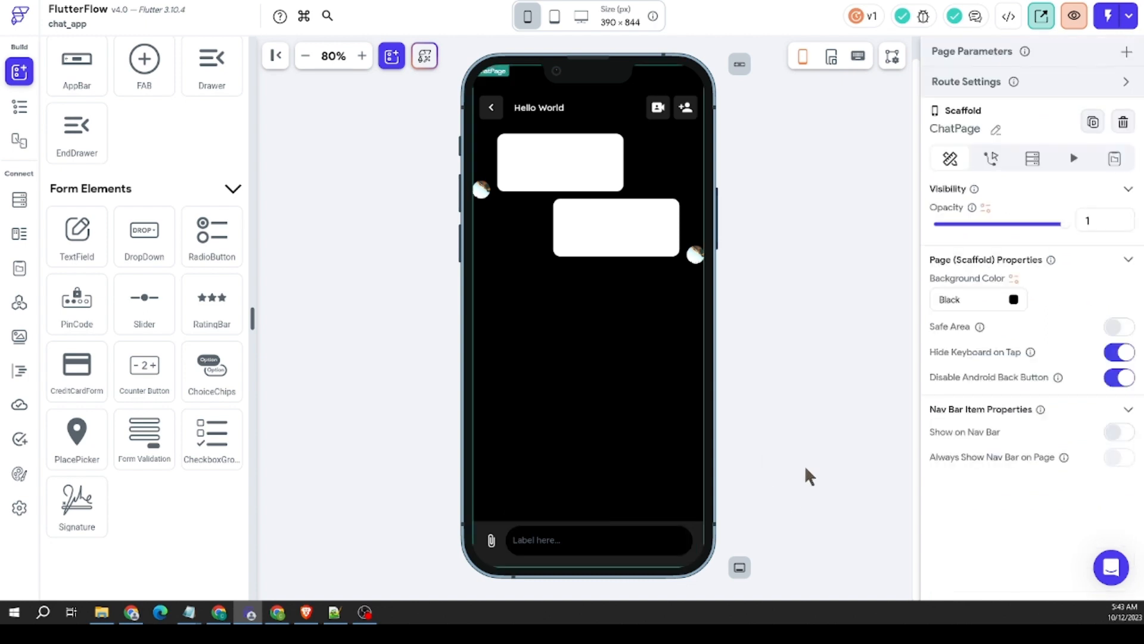
Step: Clear the TextField's label text and set its hint text to "Message"
click(596, 547)
scroll(1067, 351, down, 8)
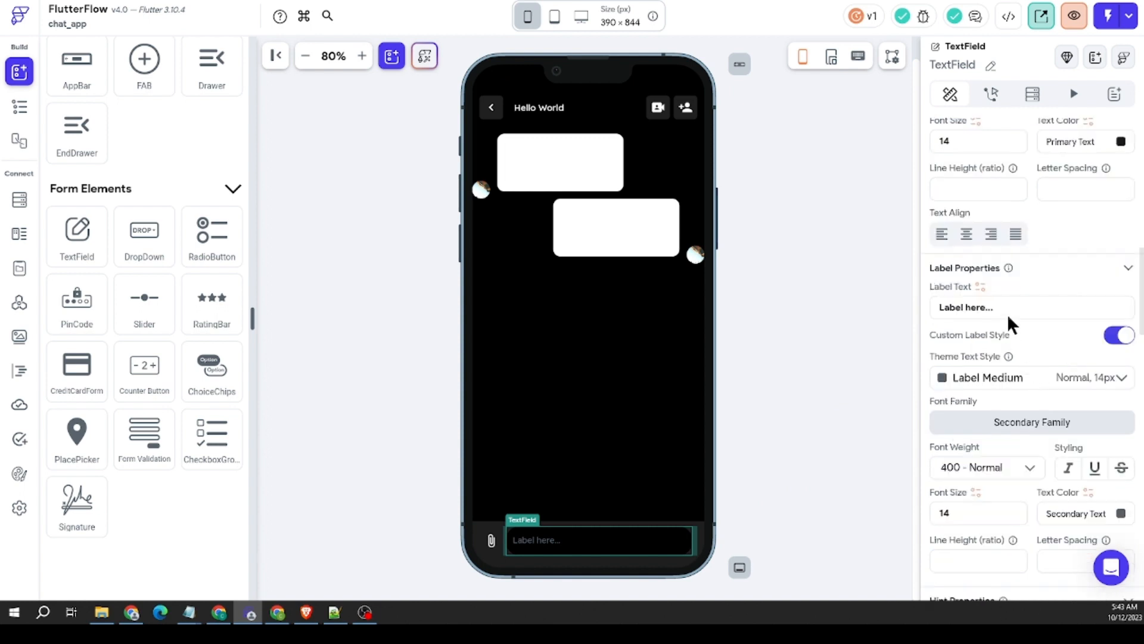
drag(1009, 315, 851, 307)
key(BackSpace)
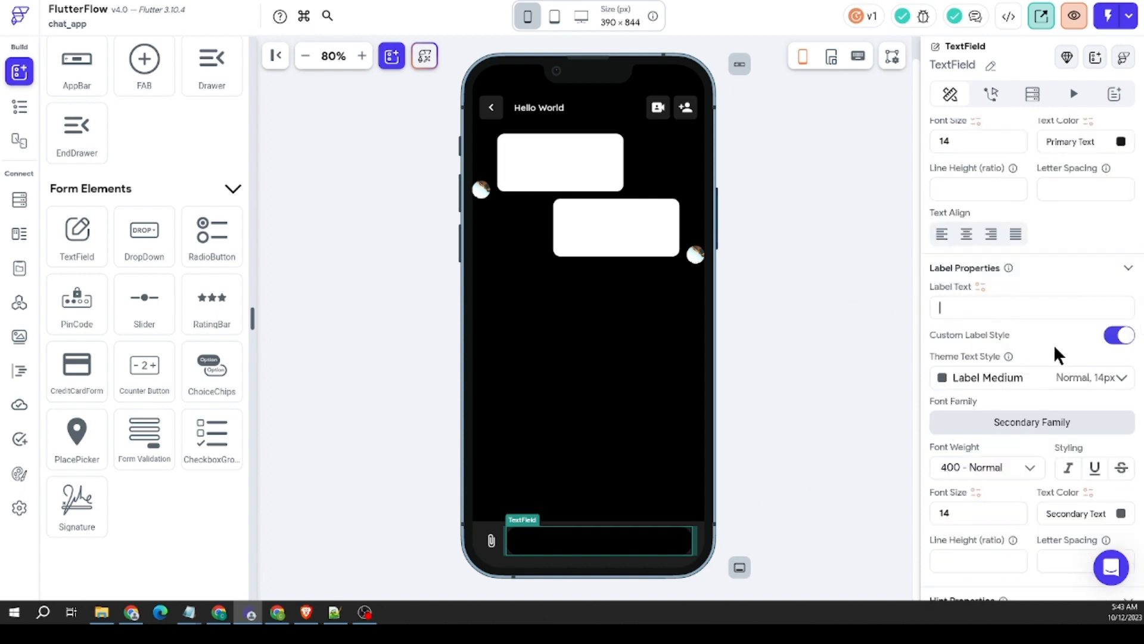
scroll(1055, 345, down, 5)
click(994, 343)
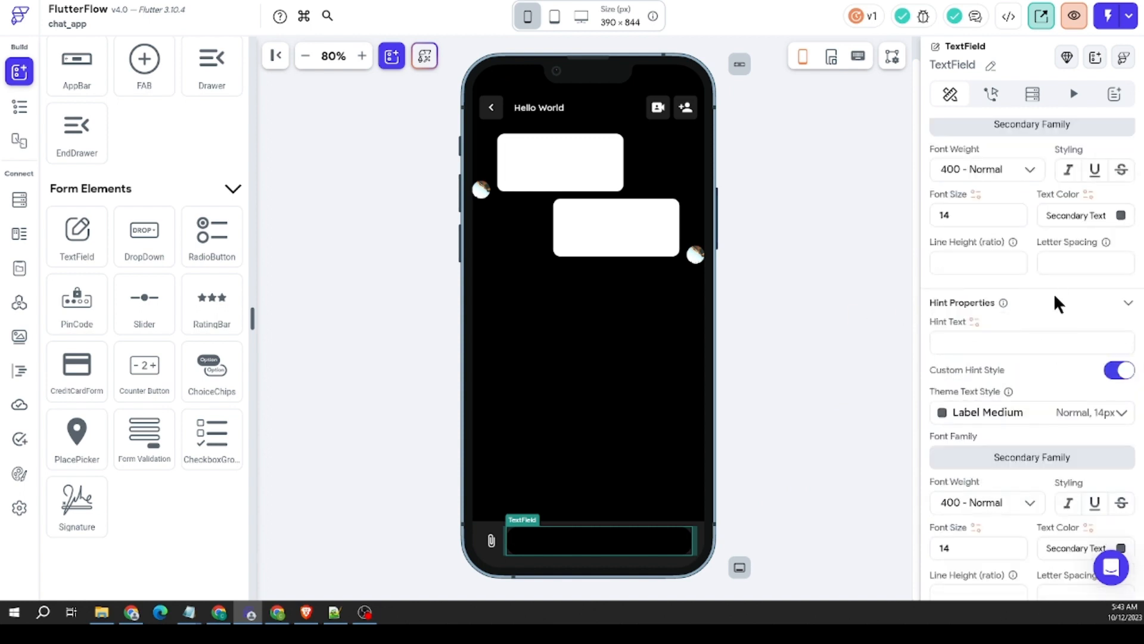
text(Message)
Step: Set the text color of the TextField's hint to the gray #848484
scroll(1063, 289, down, 2)
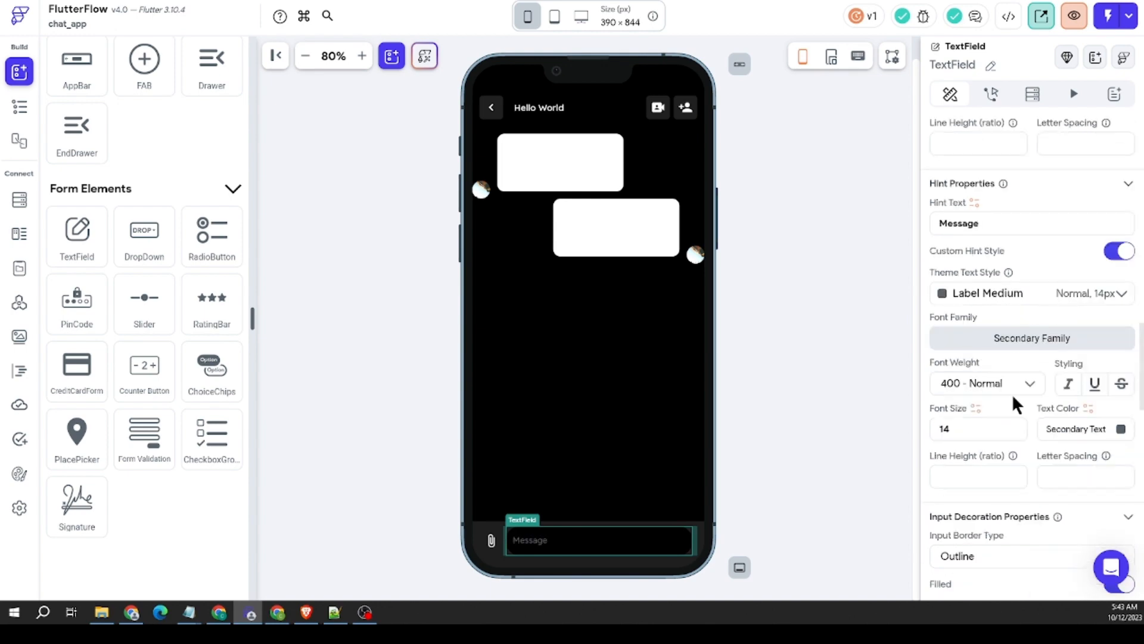
click(1112, 434)
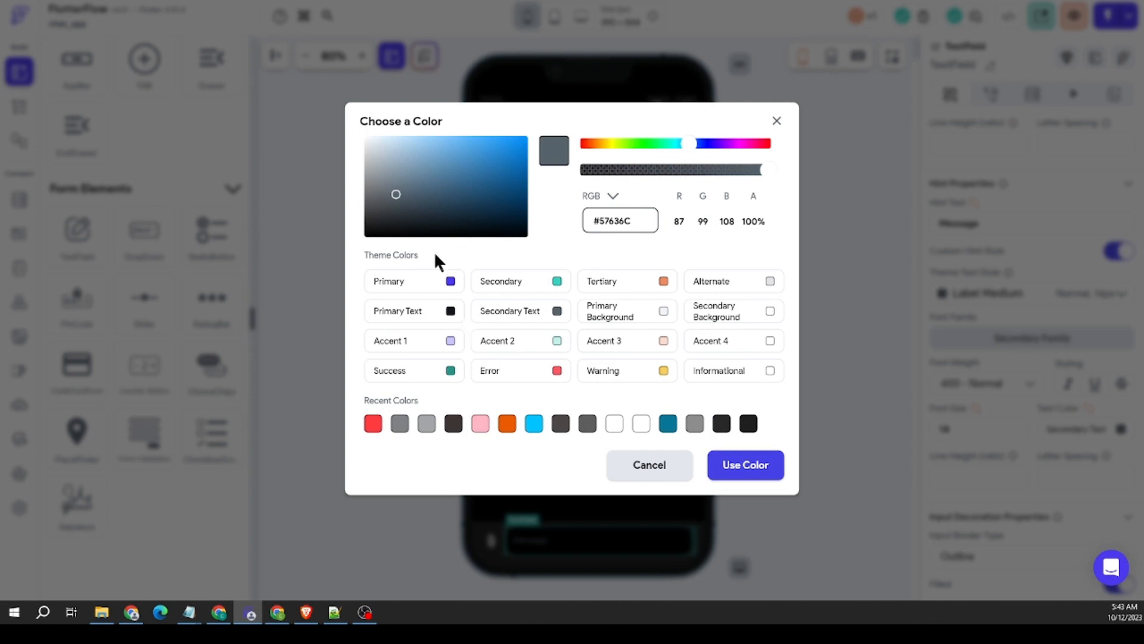
click(398, 196)
drag(398, 199, 364, 191)
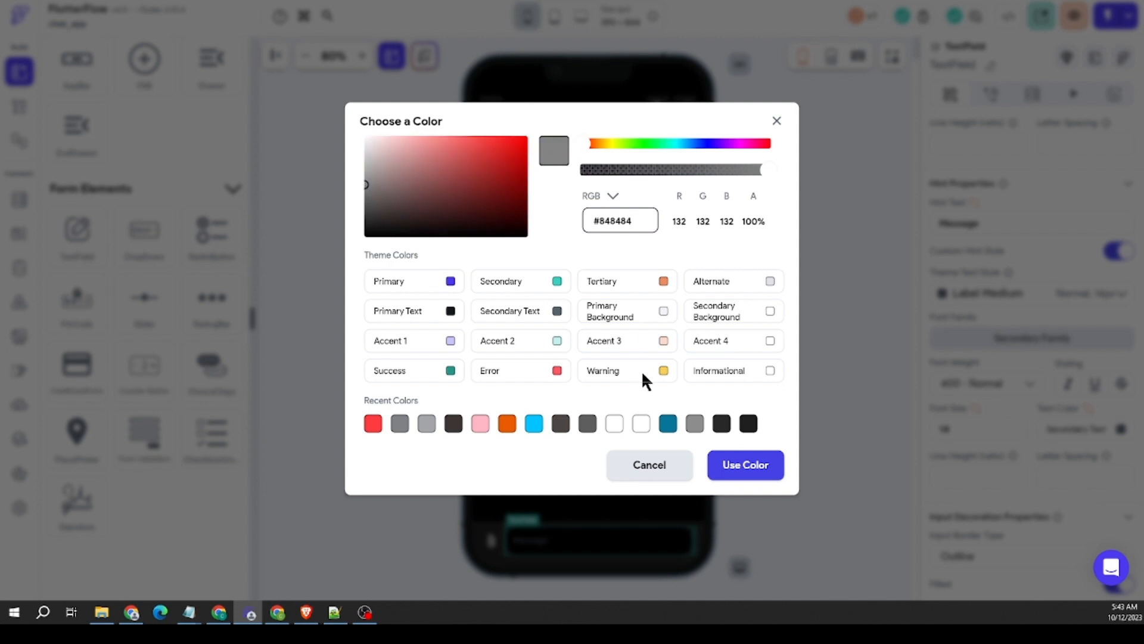
click(752, 471)
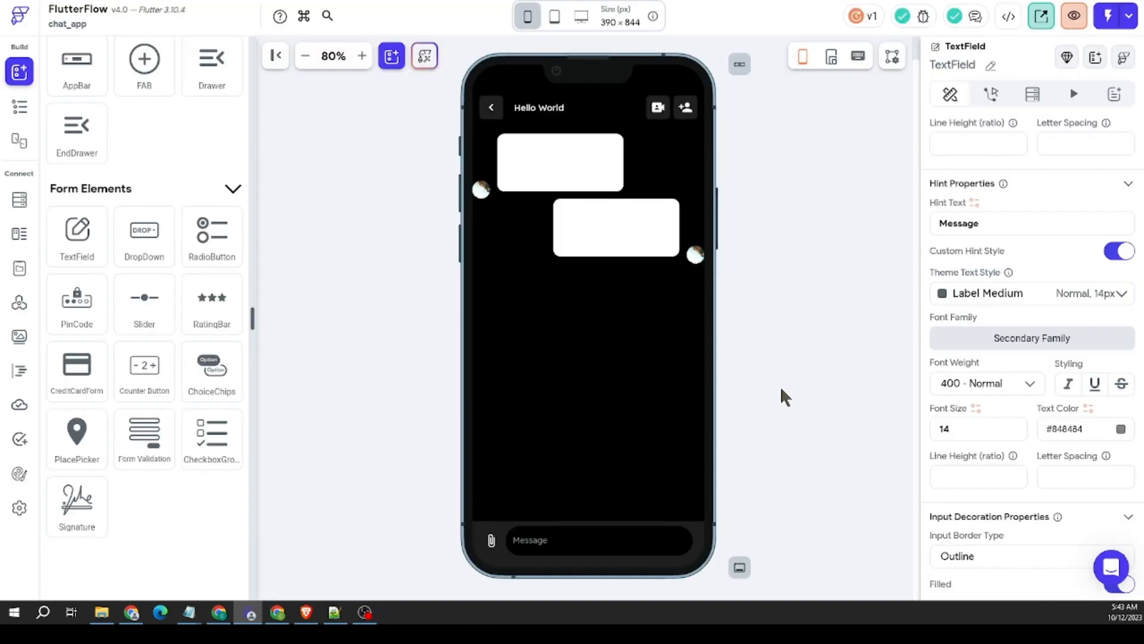
click(749, 423)
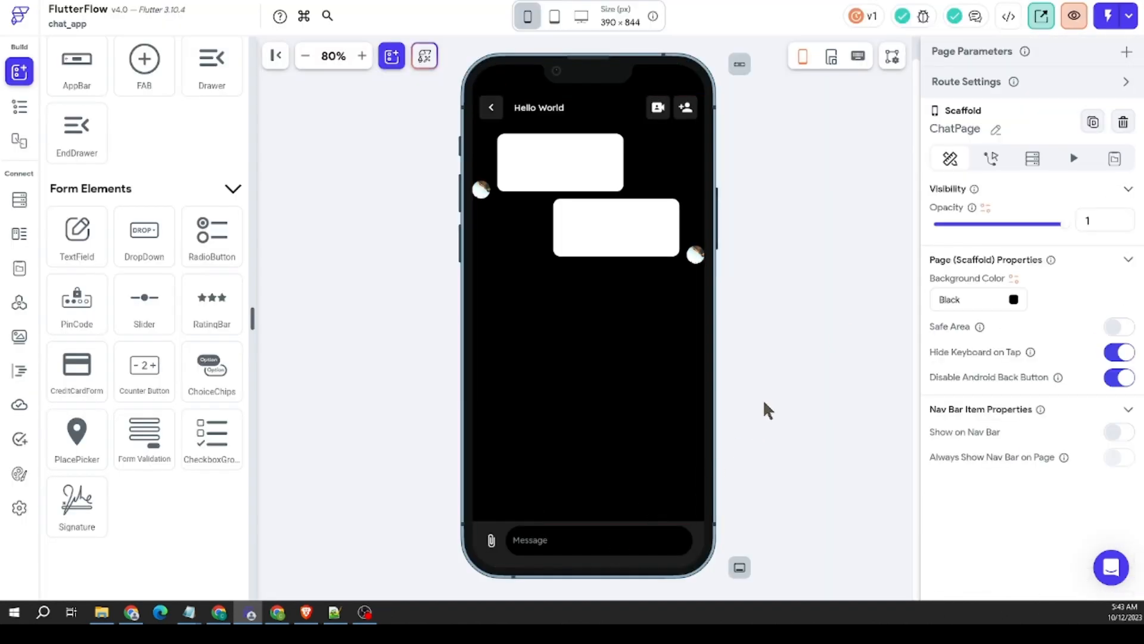
Step: Set the message TextField's Max Lines value to 1
click(627, 549)
scroll(991, 435, down, 5)
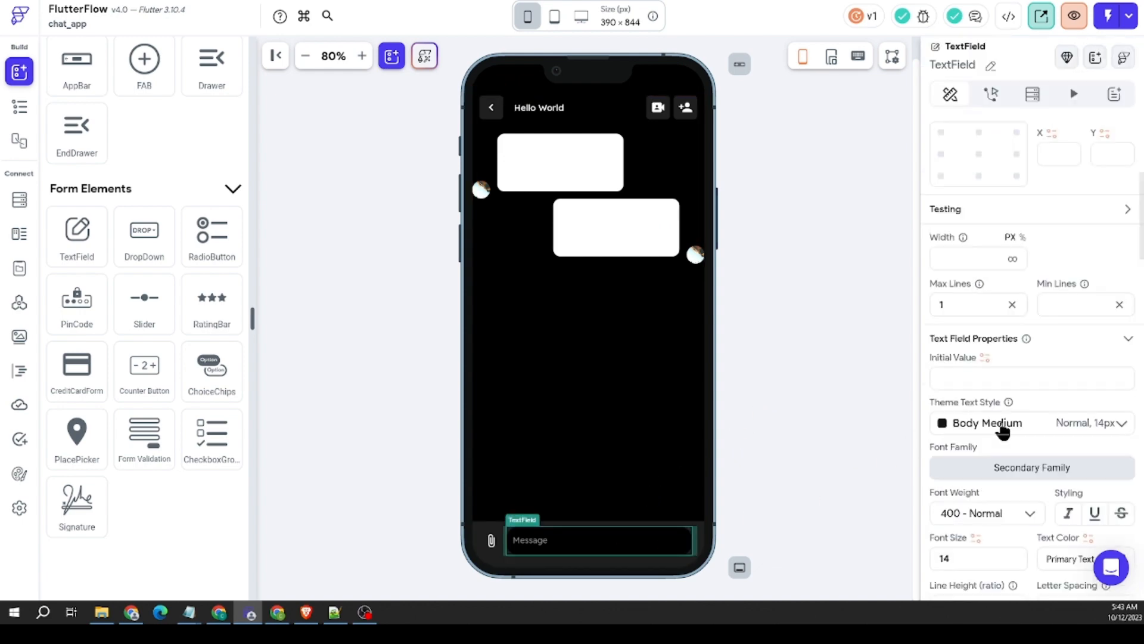
scroll(1003, 431, down, 15)
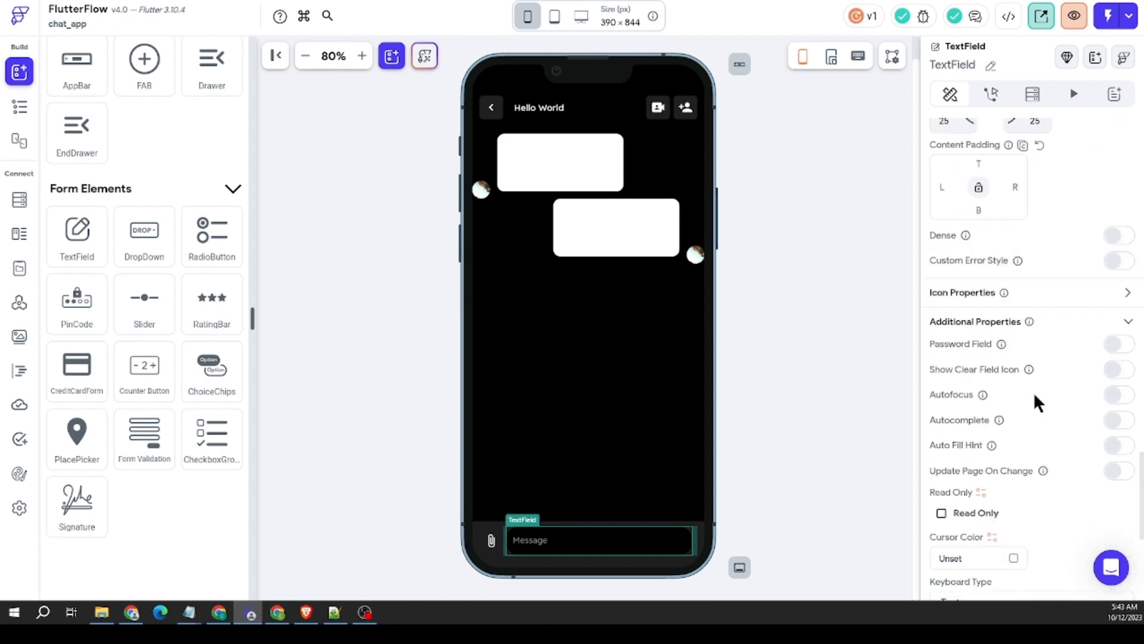
scroll(1035, 396, down, 3)
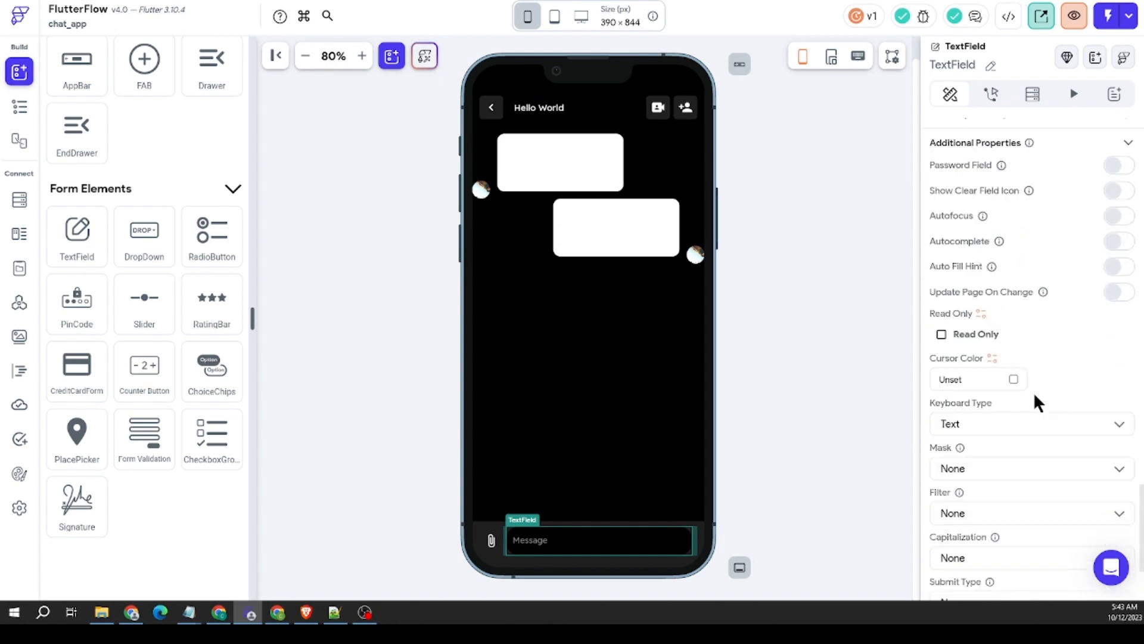
scroll(1035, 396, up, 5)
scroll(1035, 398, up, 5)
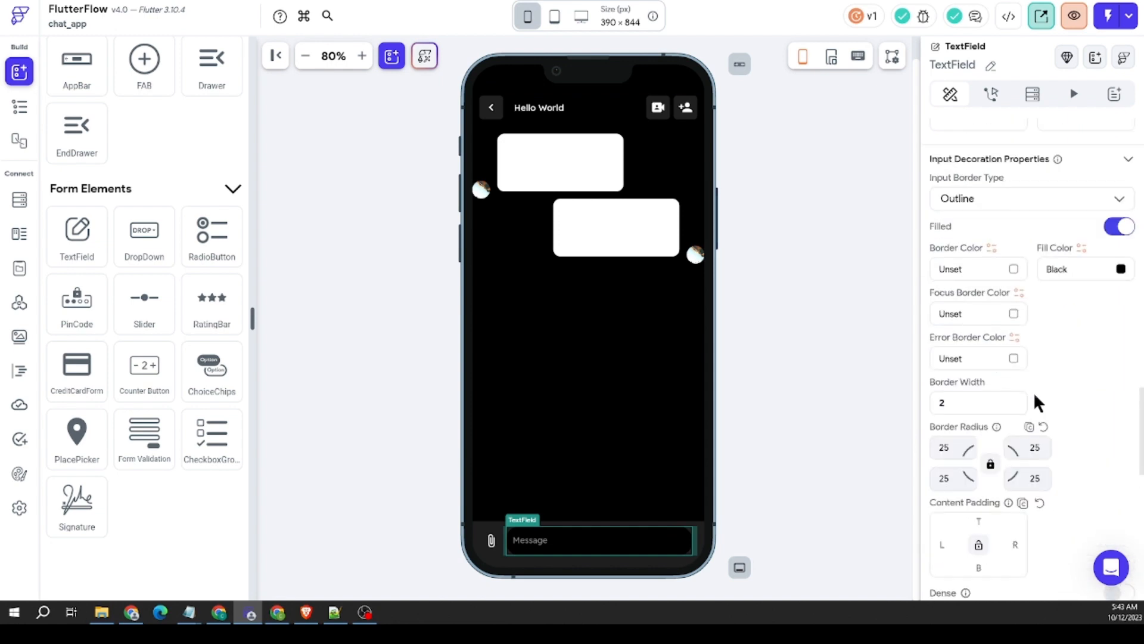
scroll(1034, 392, up, 14)
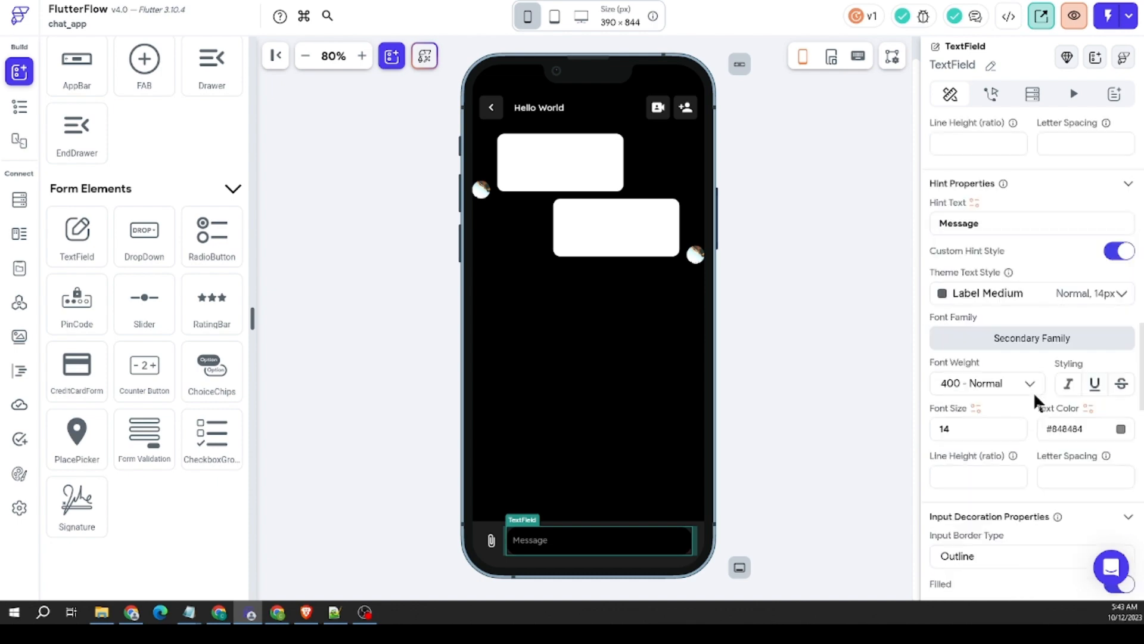
scroll(1035, 401, up, 4)
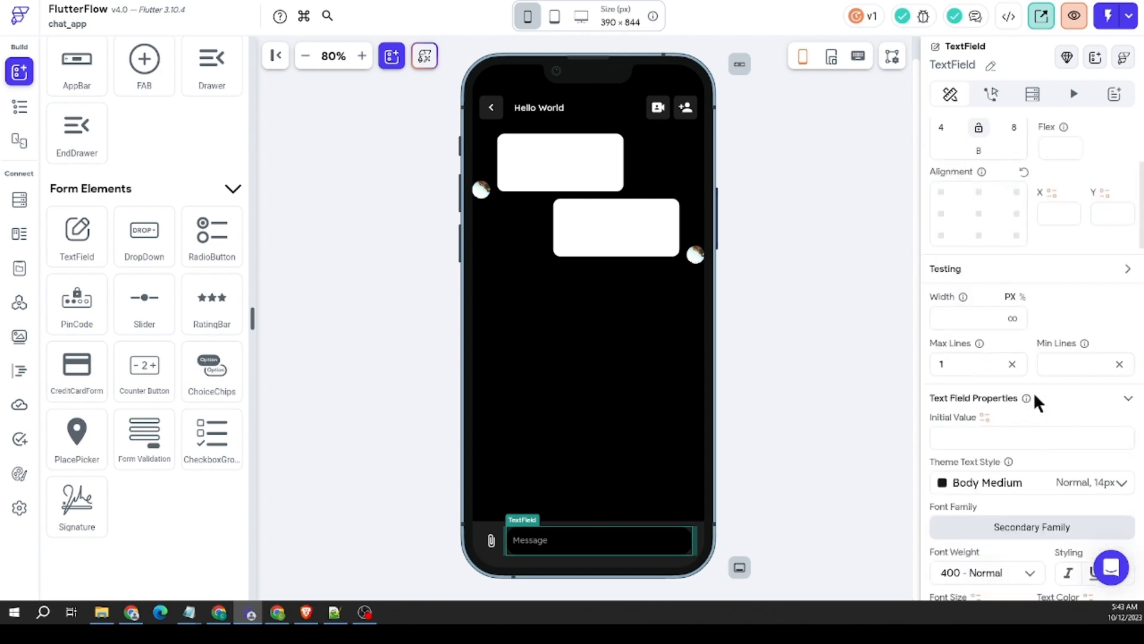
scroll(1033, 401, up, 1)
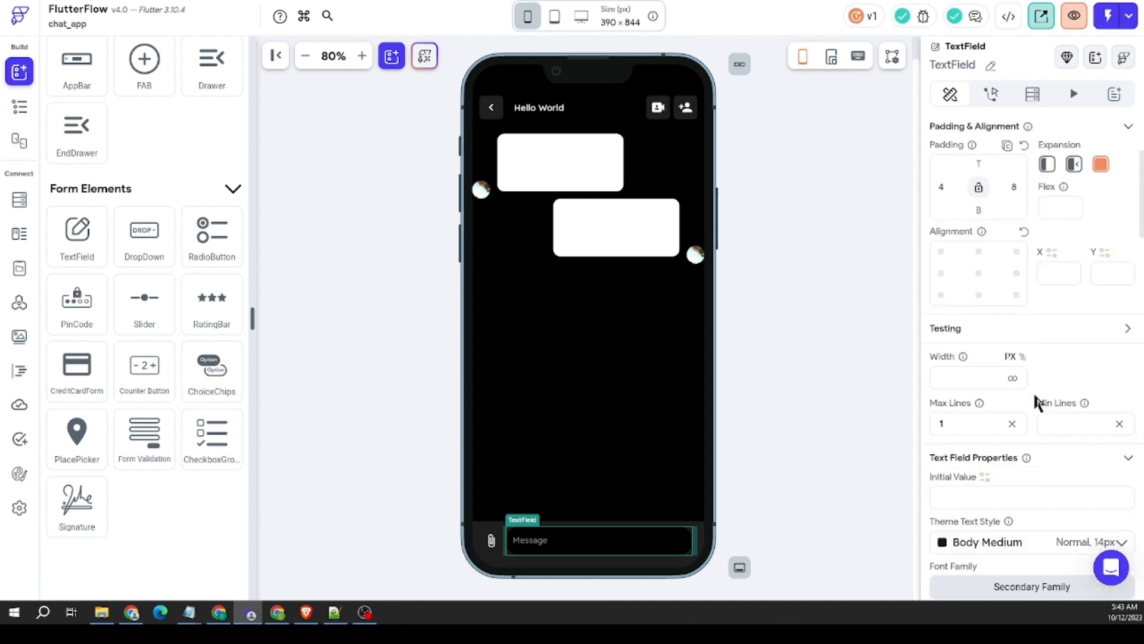
double_click(974, 422)
click(970, 420)
text(1)
drag(959, 428, 836, 420)
click(963, 425)
Step: Clear the height value of the bottom Container that holds the message Row
click(620, 524)
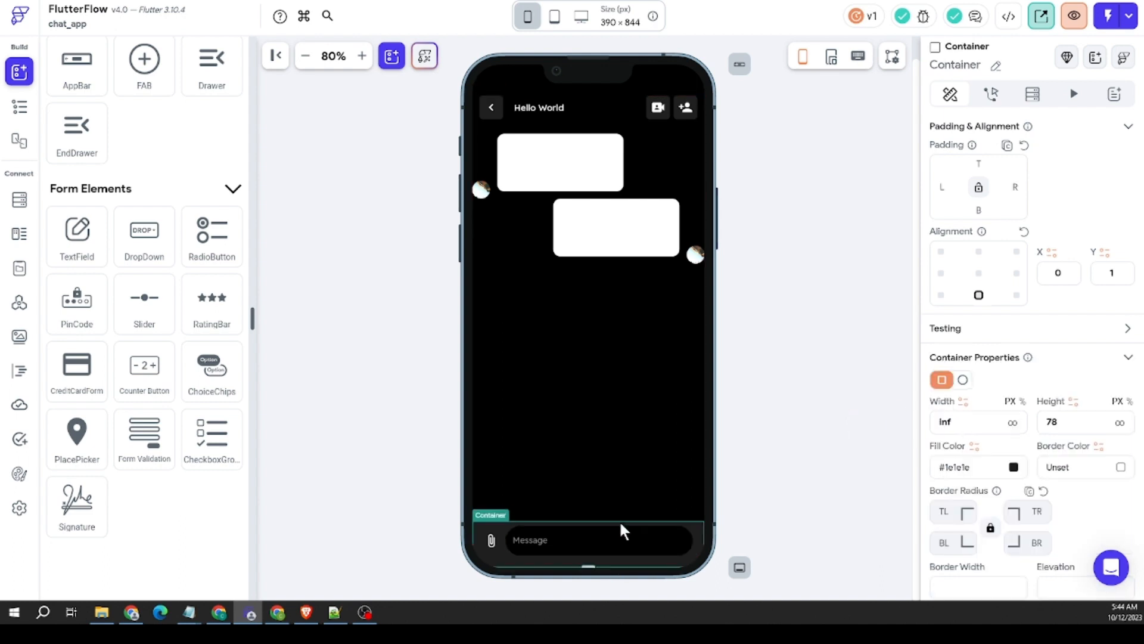
scroll(1029, 424, down, 3)
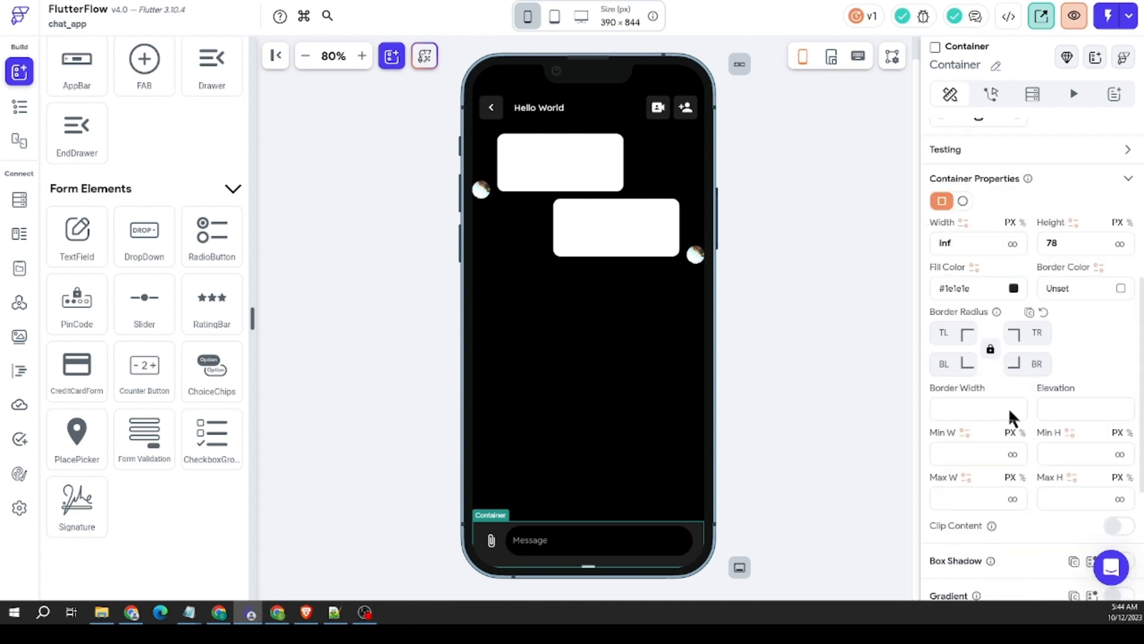
drag(1064, 245, 1019, 252)
key(BackSpace)
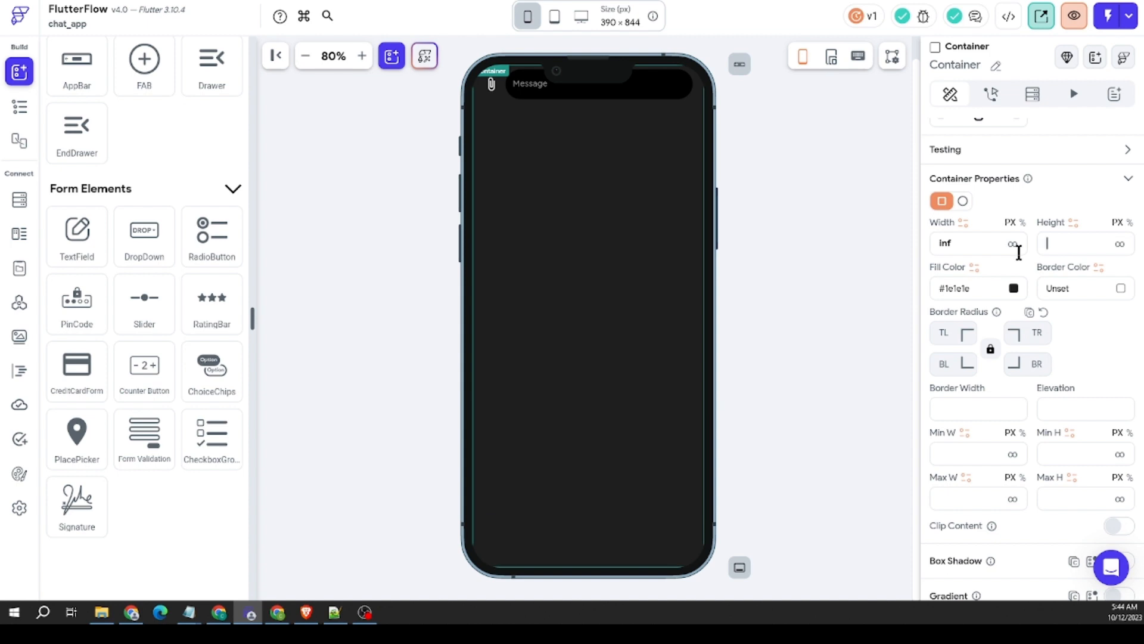
Step: Examine the Container's place in ChatPage's widget tree and its alignment, size and child alignment properties
click(19, 107)
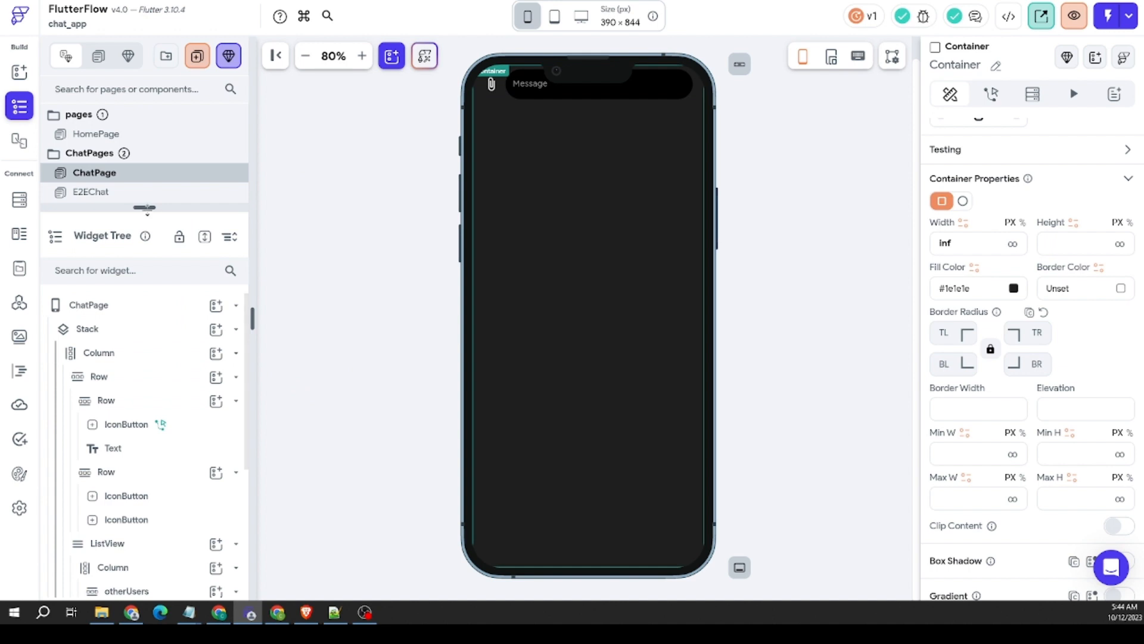
scroll(172, 417, down, 4)
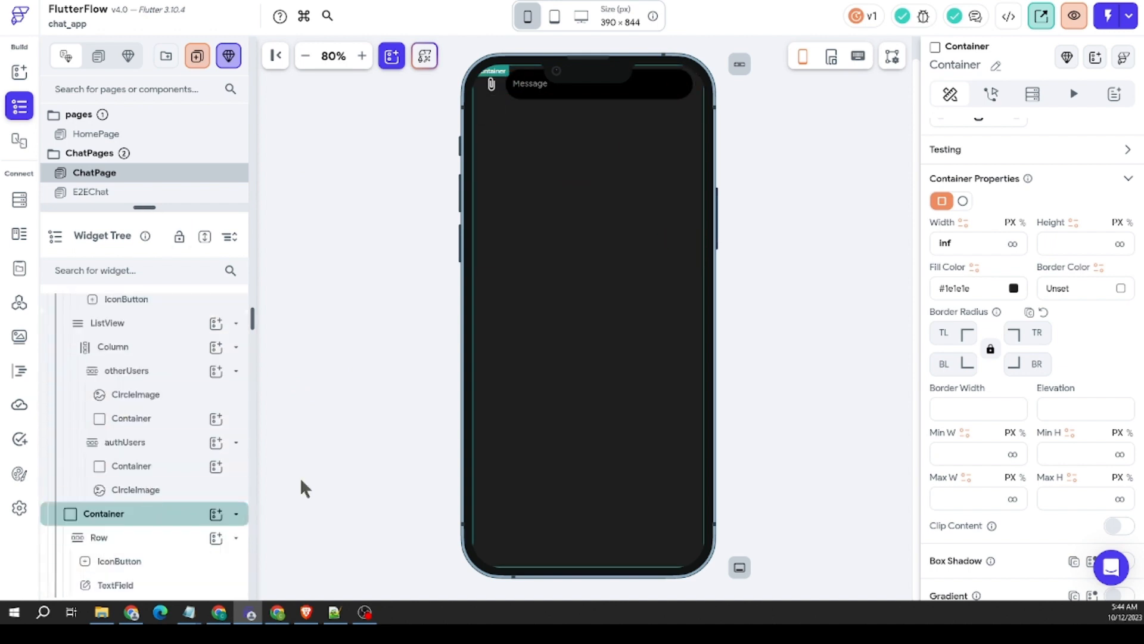
scroll(119, 511, up, 1)
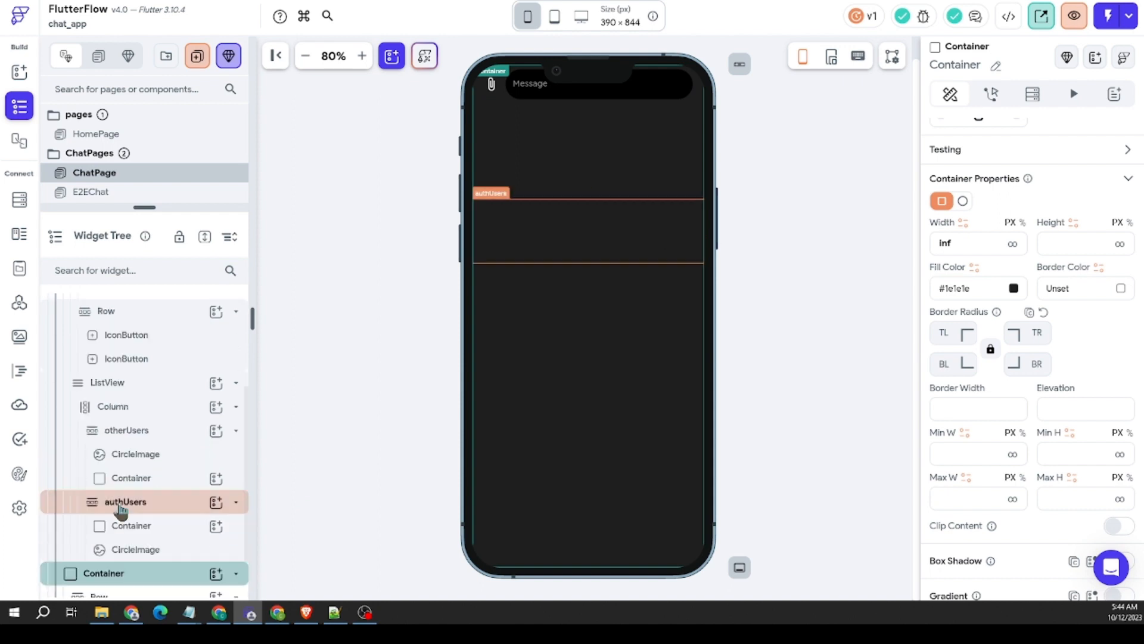
scroll(120, 511, up, 1)
scroll(119, 511, down, 2)
scroll(1059, 419, down, 4)
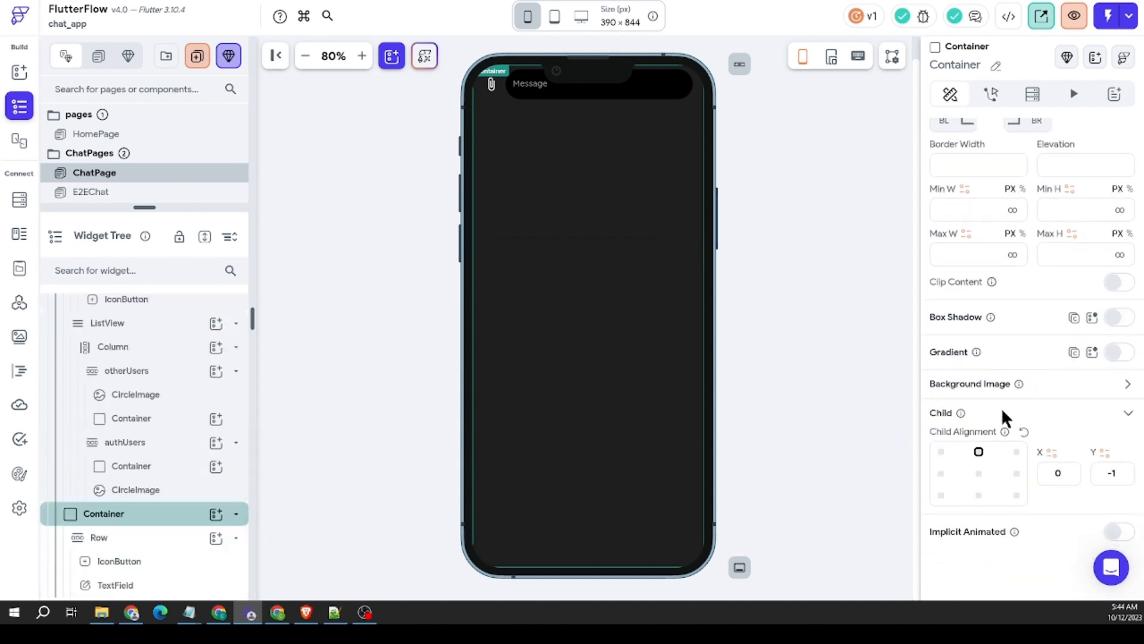
scroll(1002, 412, up, 4)
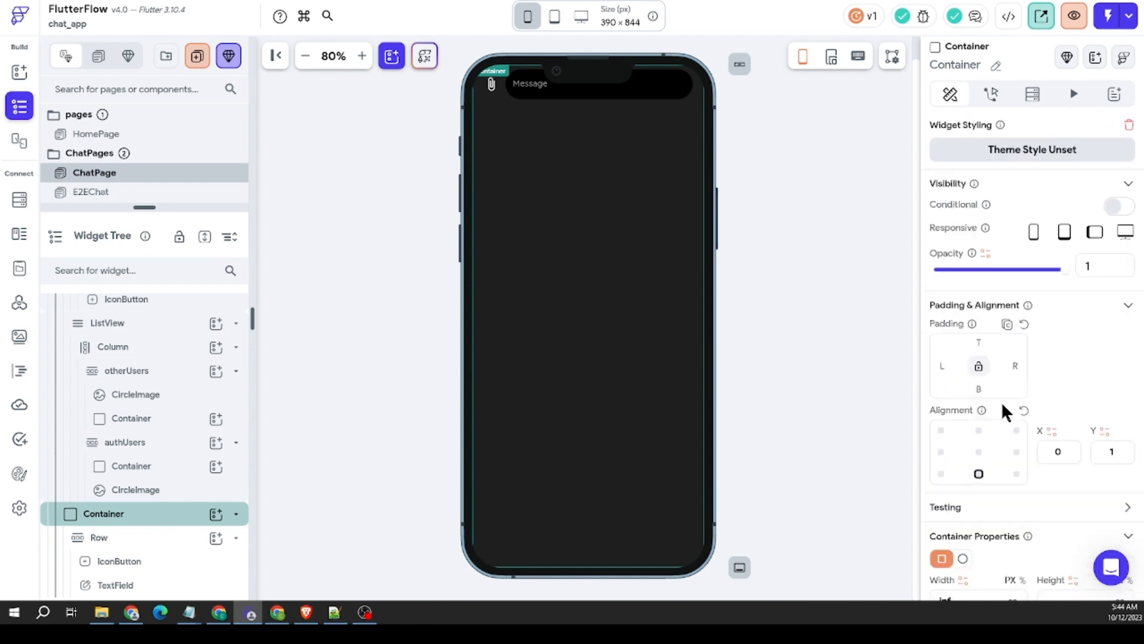
scroll(1001, 401, down, 5)
scroll(1001, 402, down, 3)
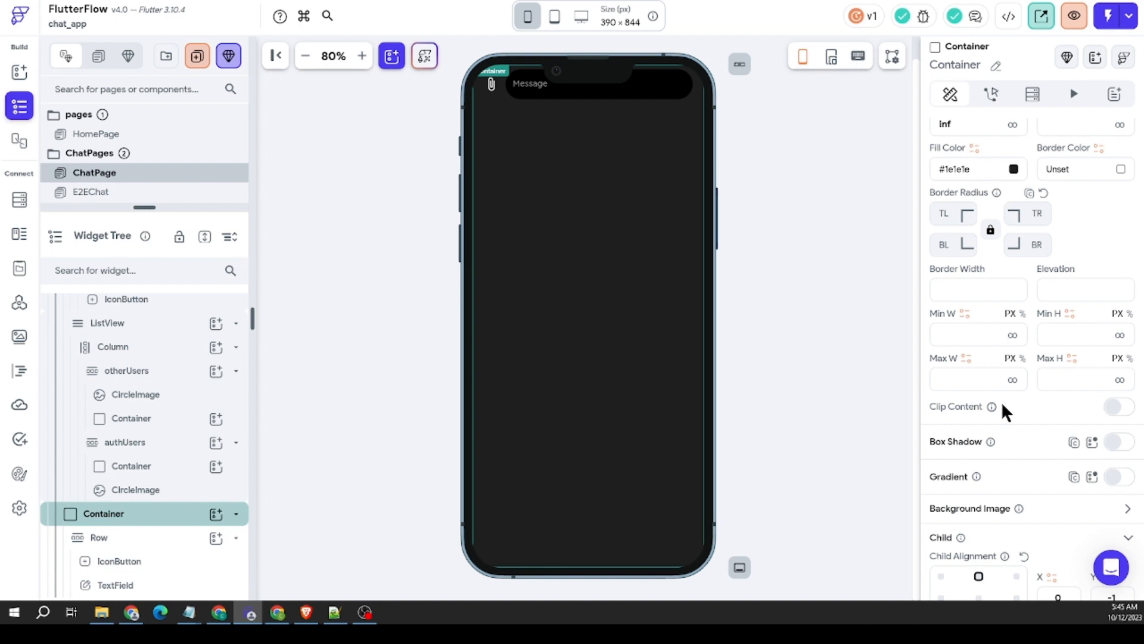
scroll(1002, 405, down, 2)
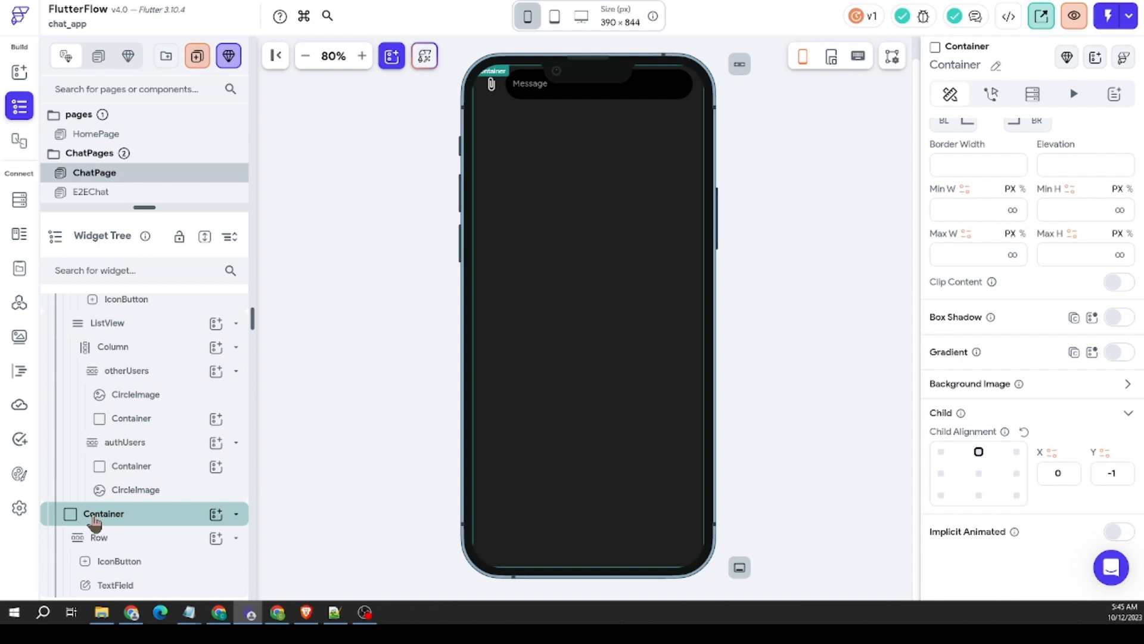
Step: Move the message Container into the ListView's Column above otherUsers, and place the ListView before the header Row in the outer Column
drag(94, 522, 146, 356)
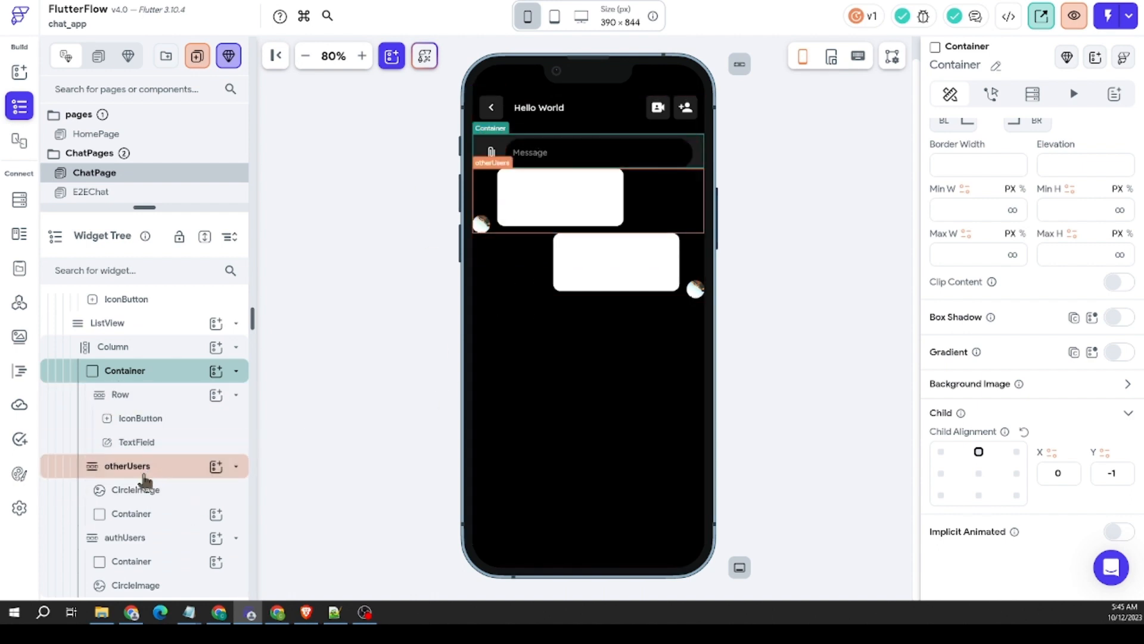
right_click(485, 177)
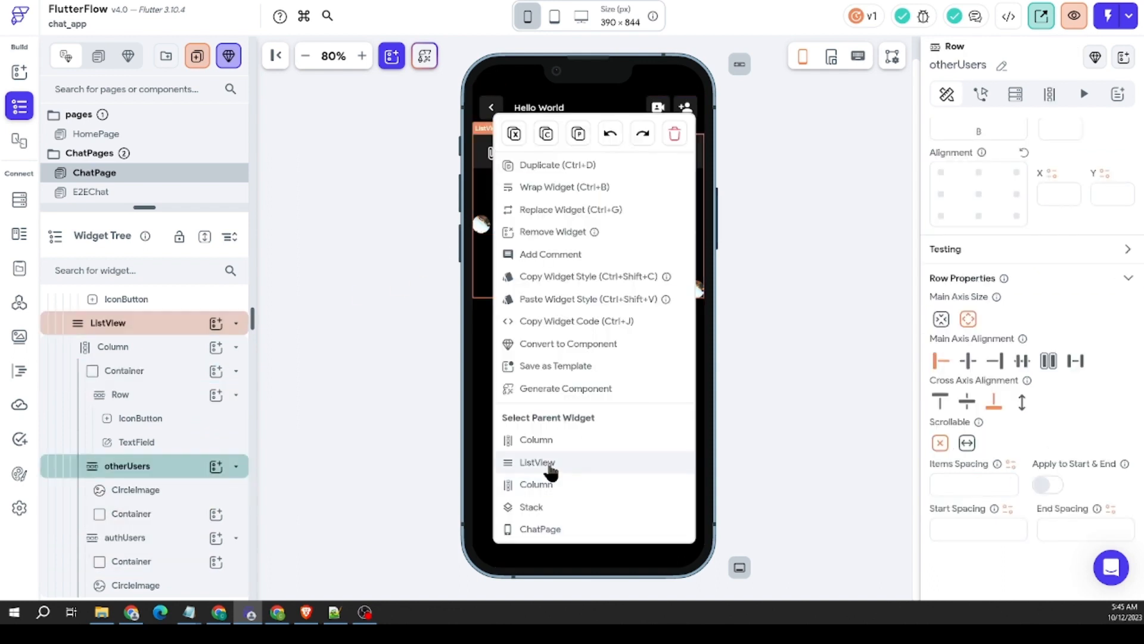
click(575, 463)
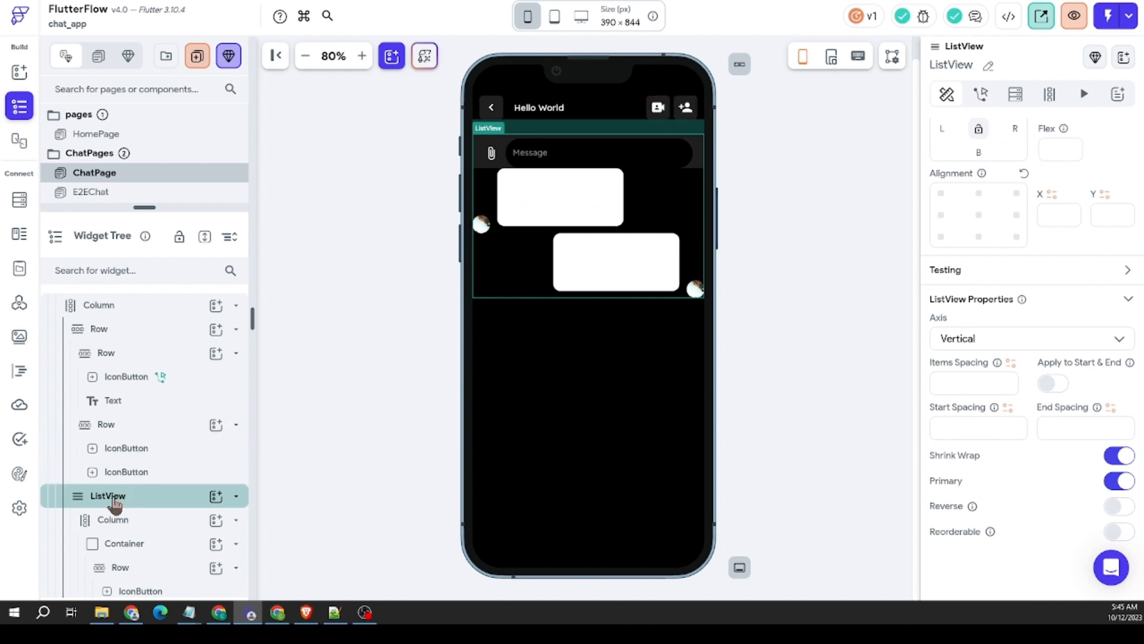
drag(115, 504, 149, 318)
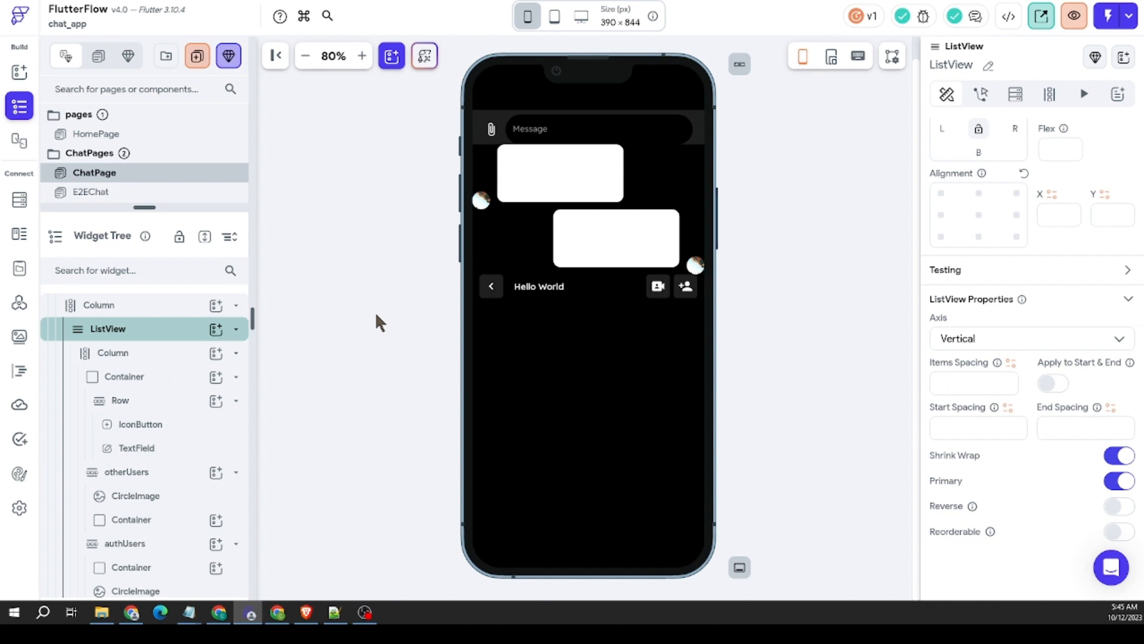
click(506, 140)
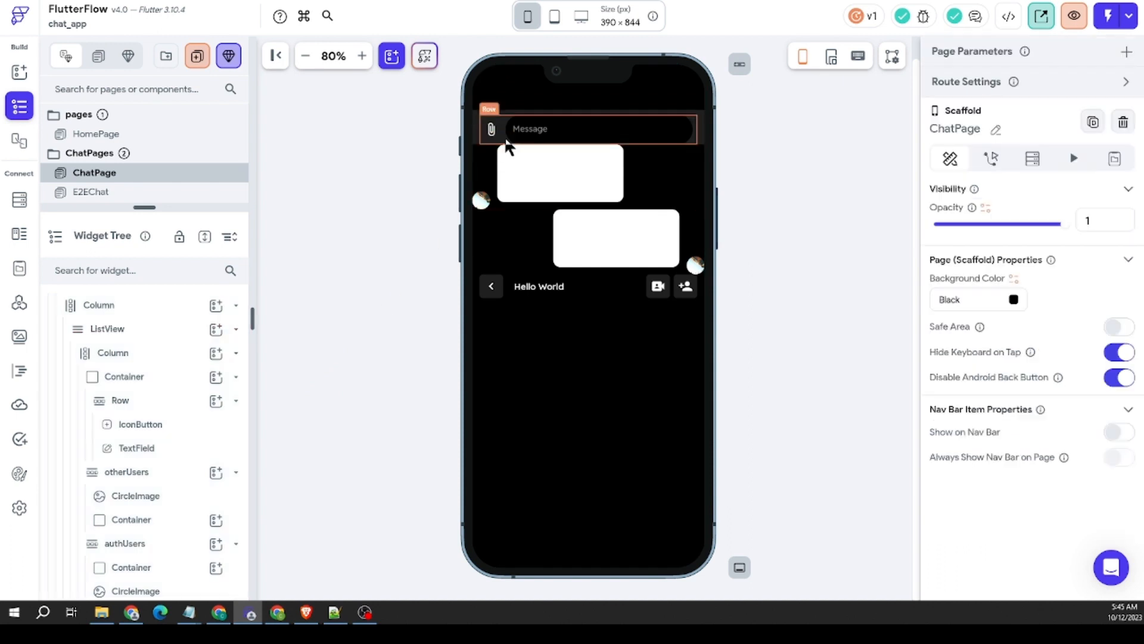
Step: Move the header Row back above the ListView and place the message Container directly below the ListView in the outer Column
click(509, 292)
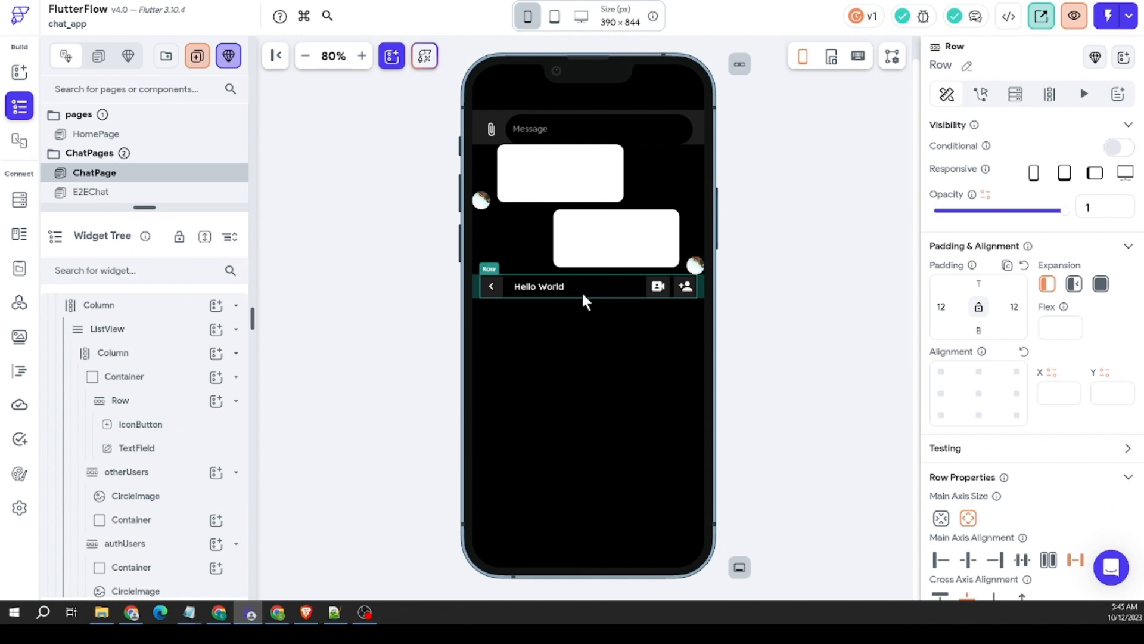
drag(581, 291, 574, 96)
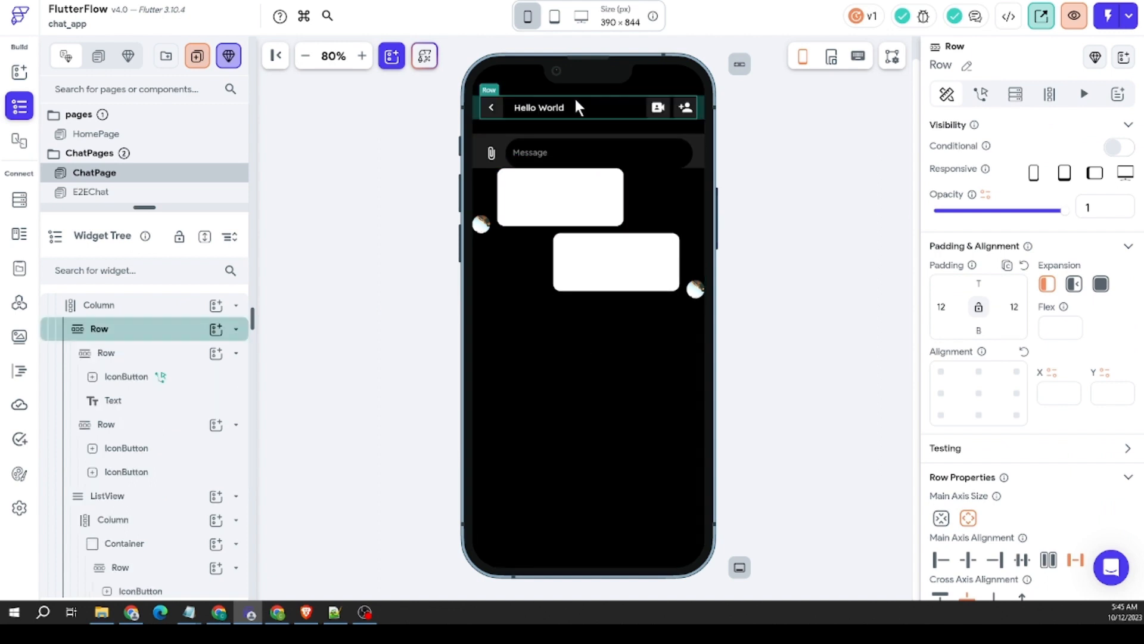
click(479, 172)
drag(485, 173, 584, 372)
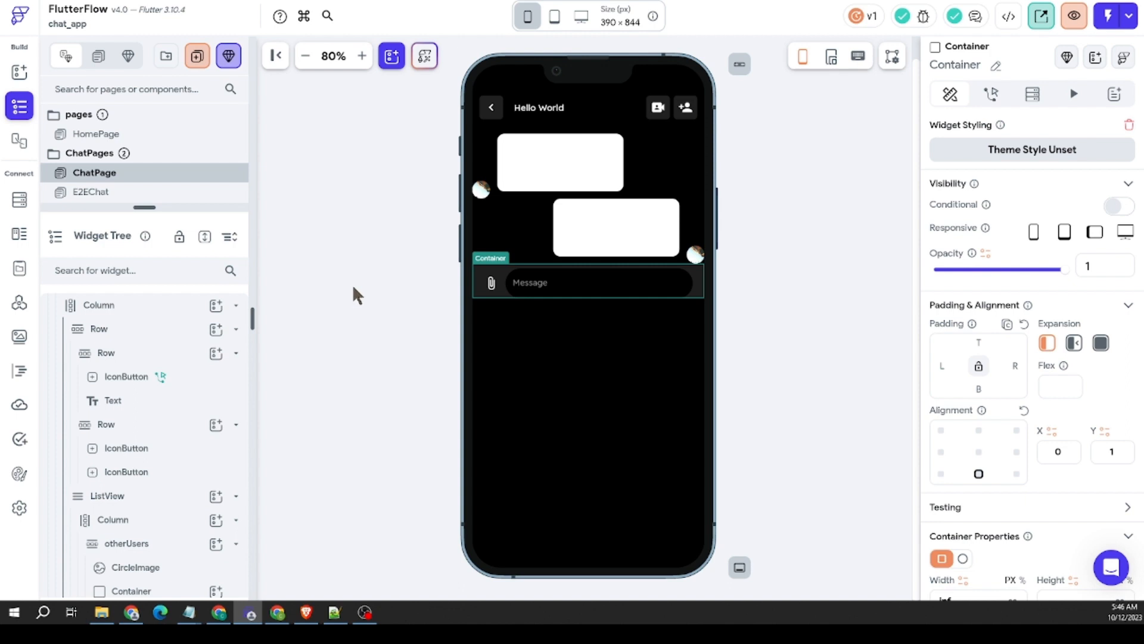
scroll(978, 401, down, 5)
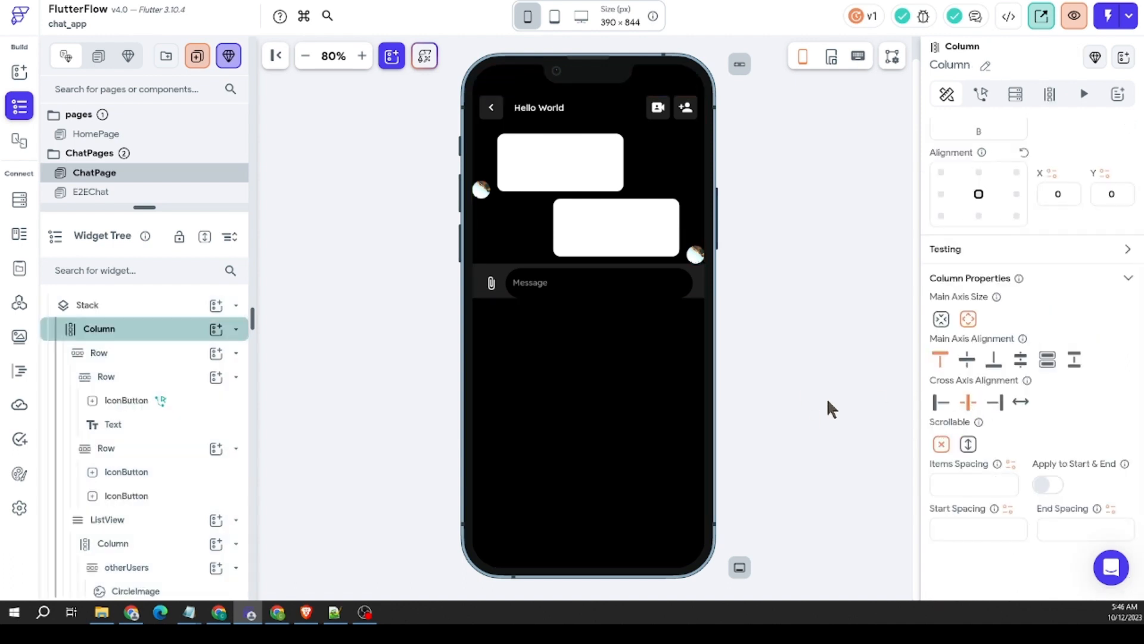
click(515, 194)
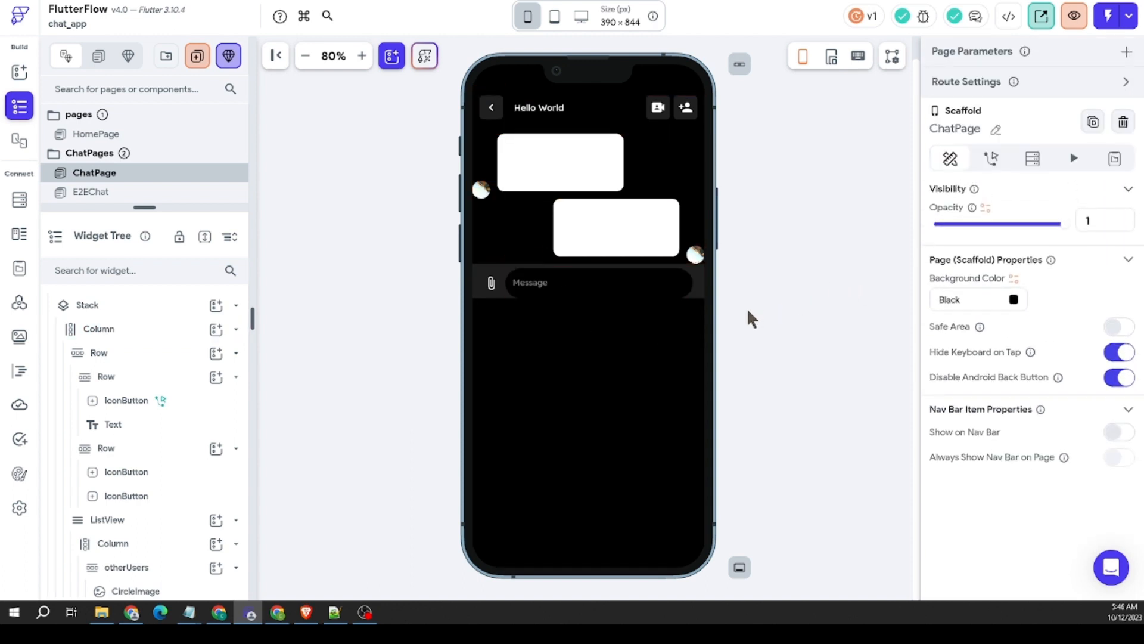
click(477, 296)
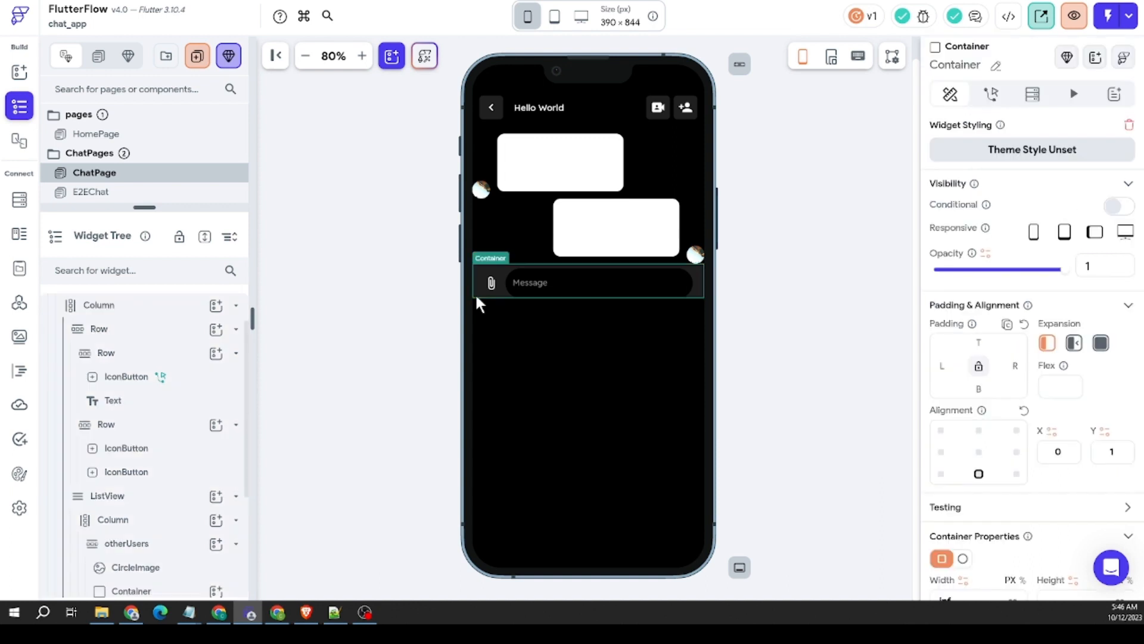
right_click(477, 295)
click(416, 289)
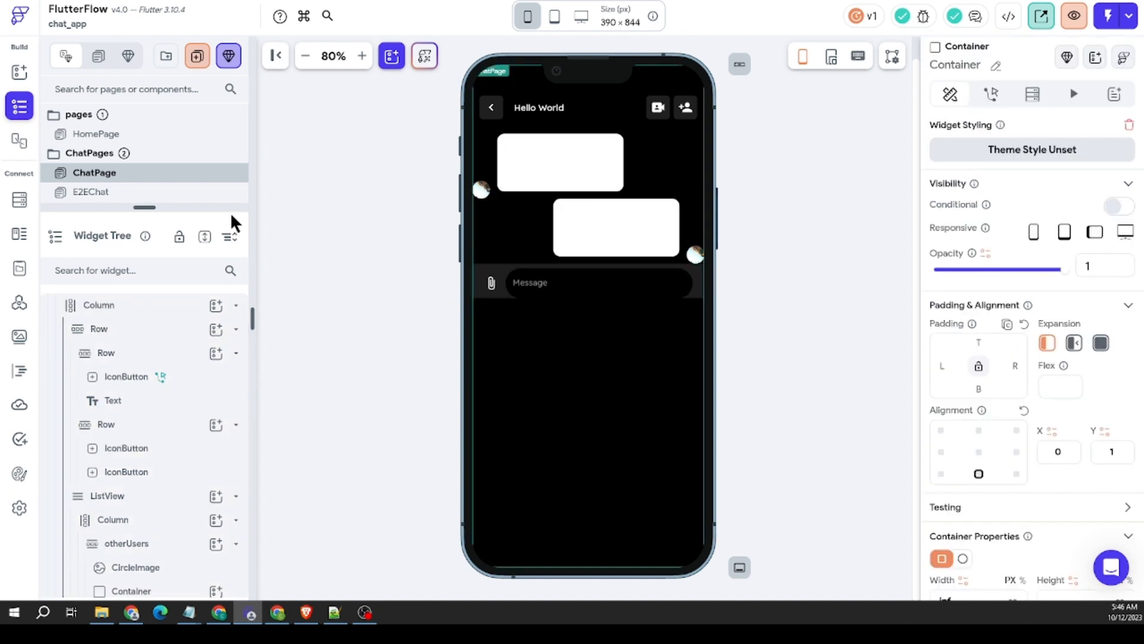
Step: Add a new Column to the outer Column between the ListView and the message Container
click(20, 72)
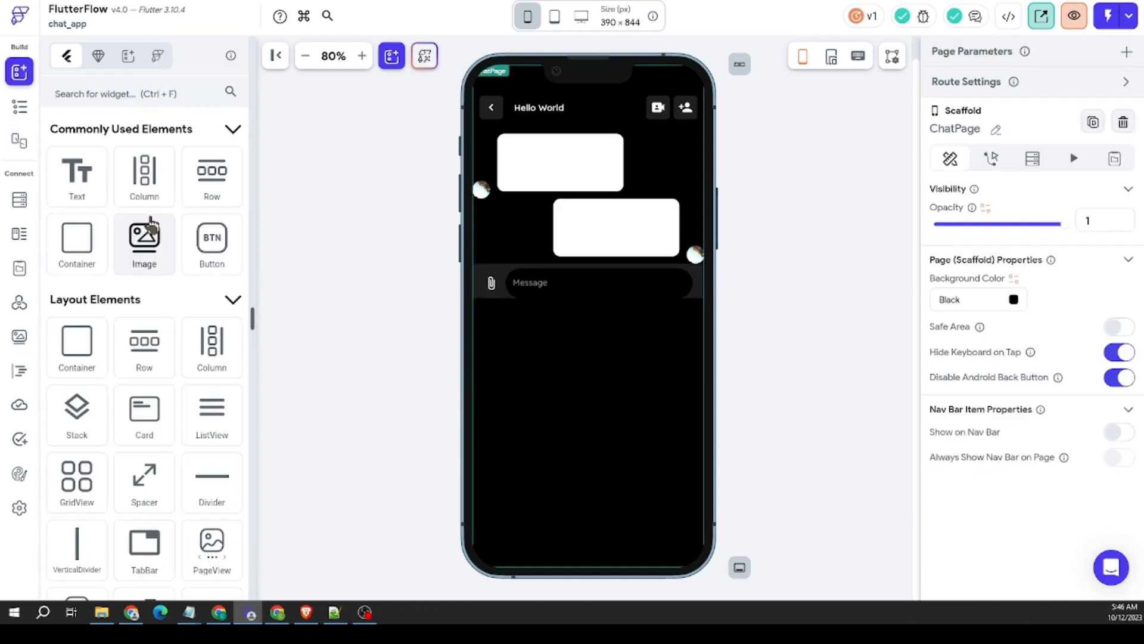
drag(153, 192, 556, 379)
click(476, 274)
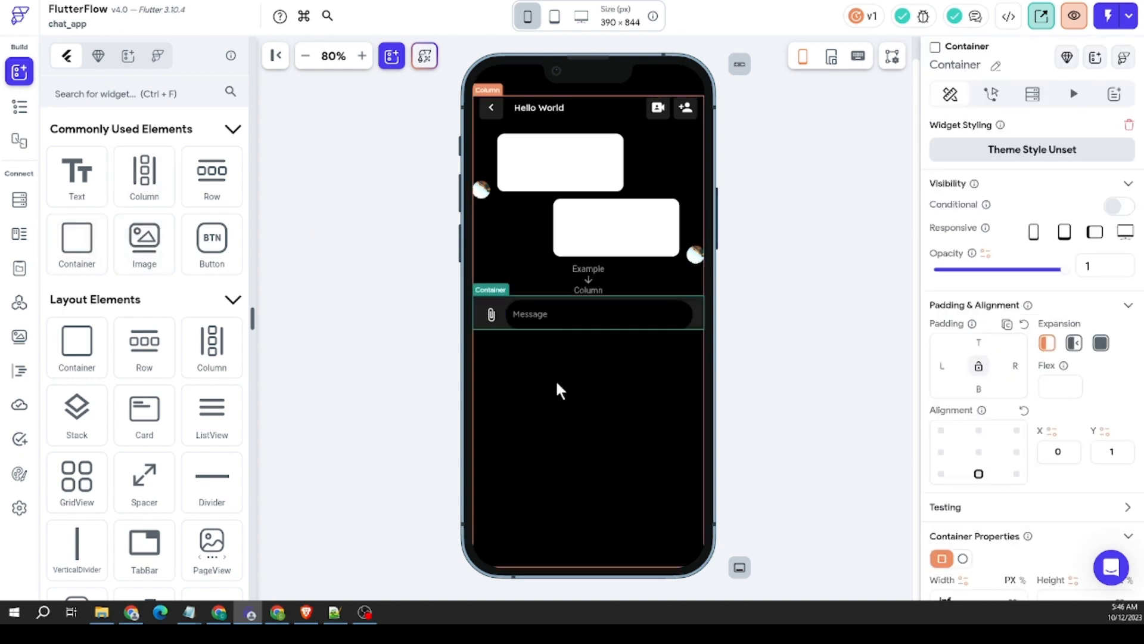
Step: Try moving the Column of message rows out of the ListView into the new empty Column, and undo the move
right_click(516, 192)
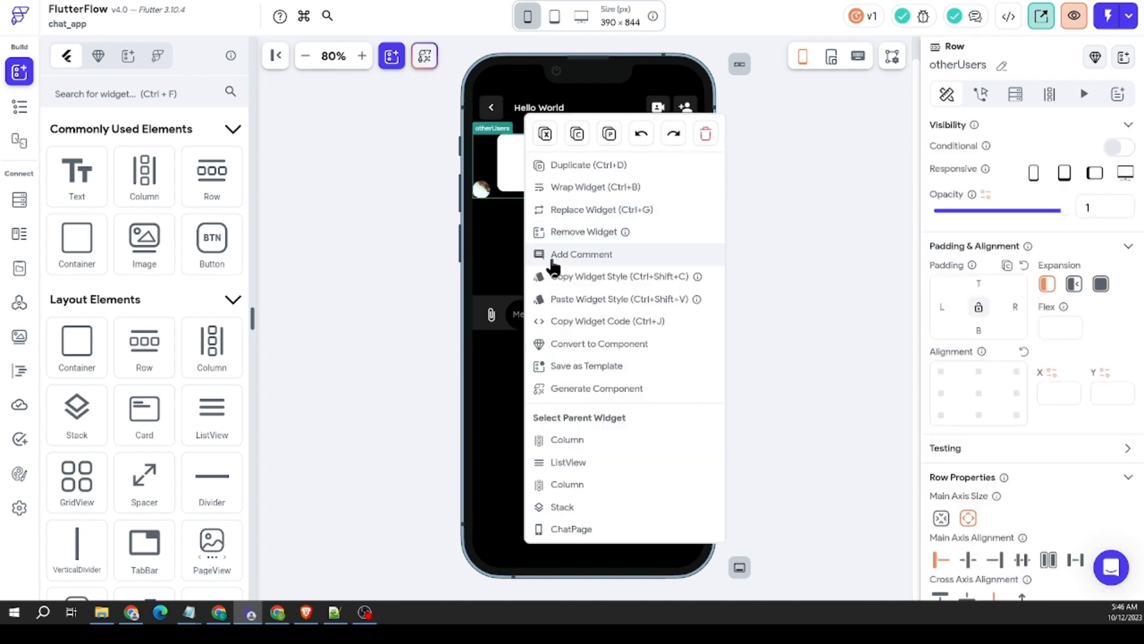
click(583, 444)
click(549, 219)
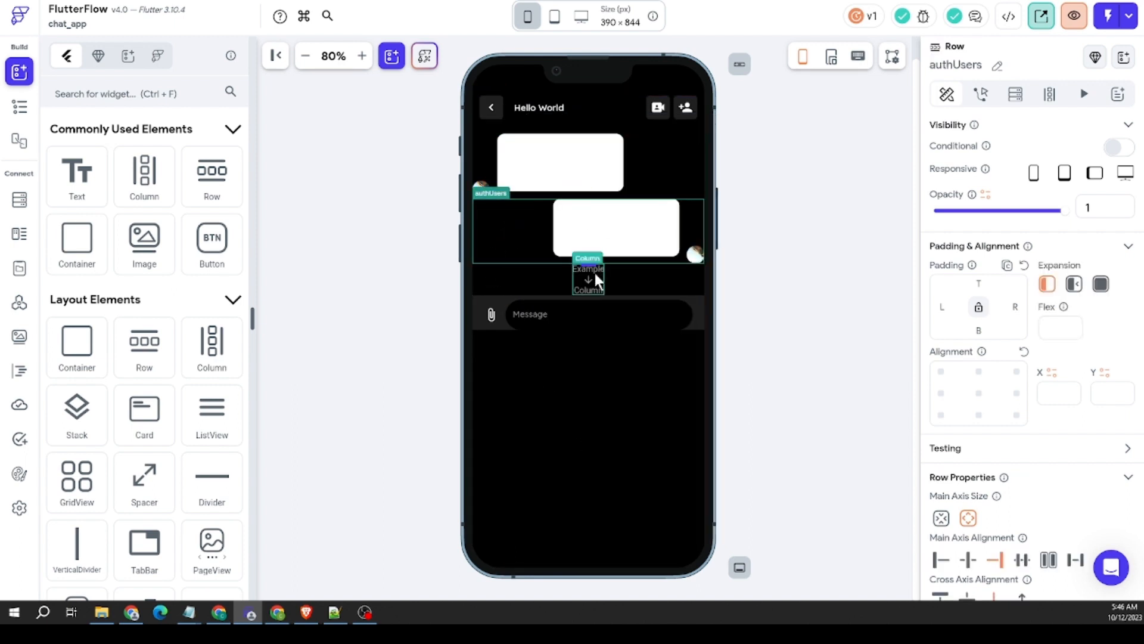
click(590, 280)
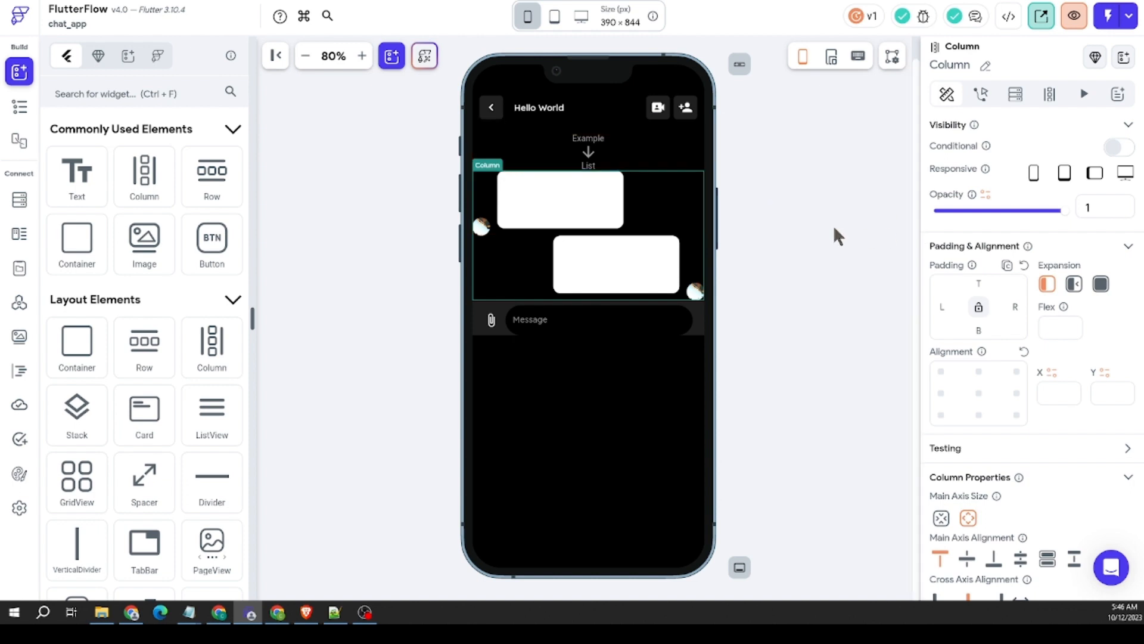
key(ctrl+z)
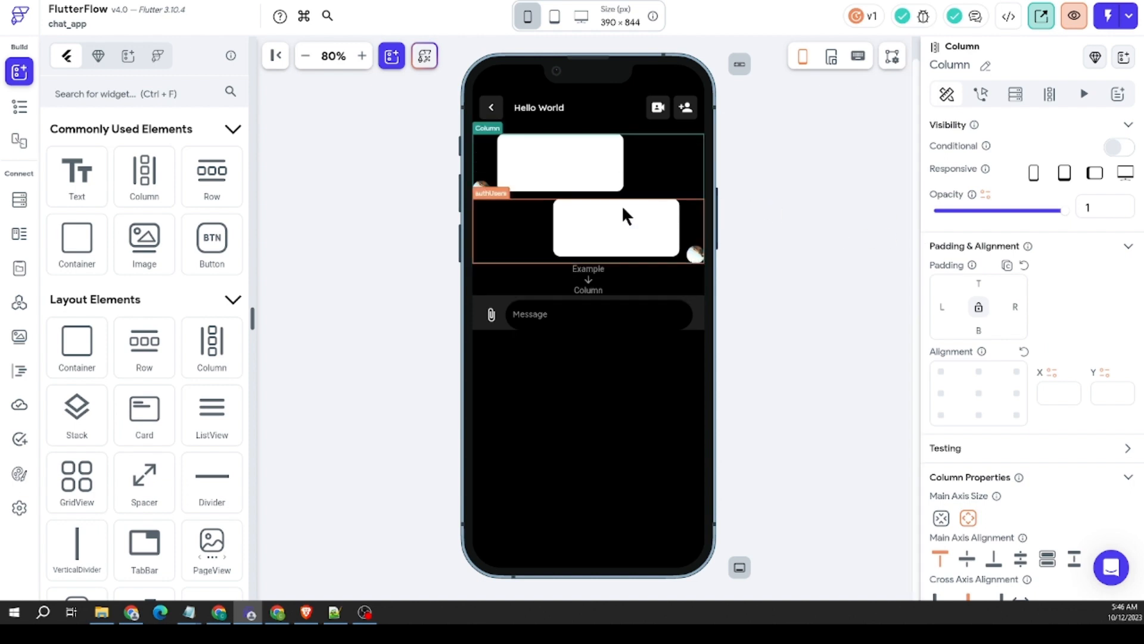
Step: Move the whole ListView with its message rows into the new empty Column
right_click(521, 221)
click(573, 464)
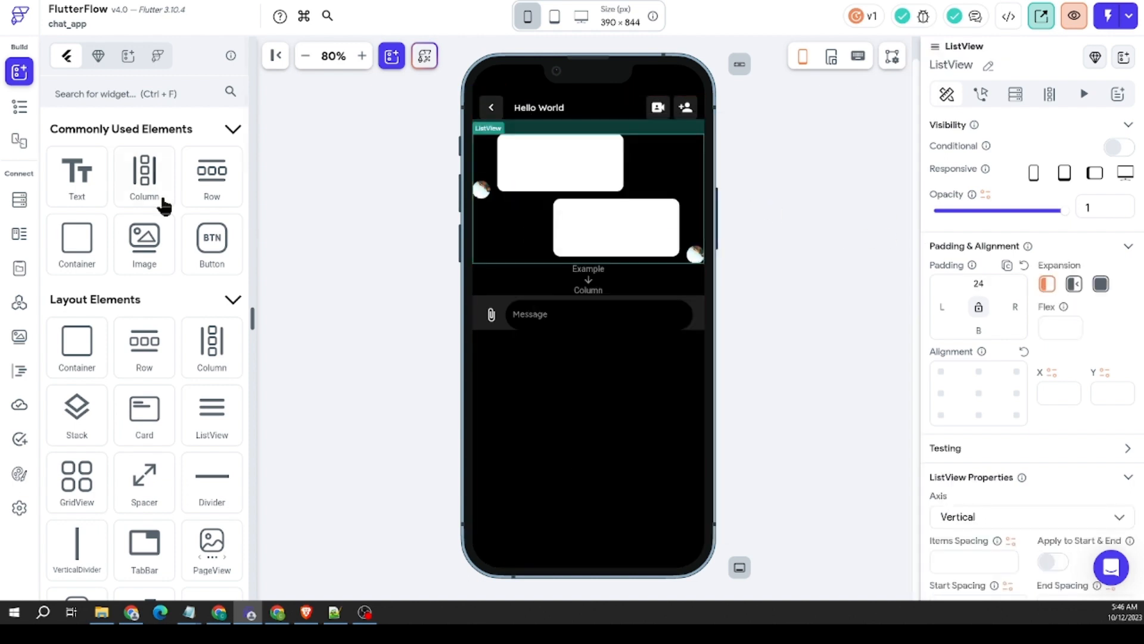
click(505, 212)
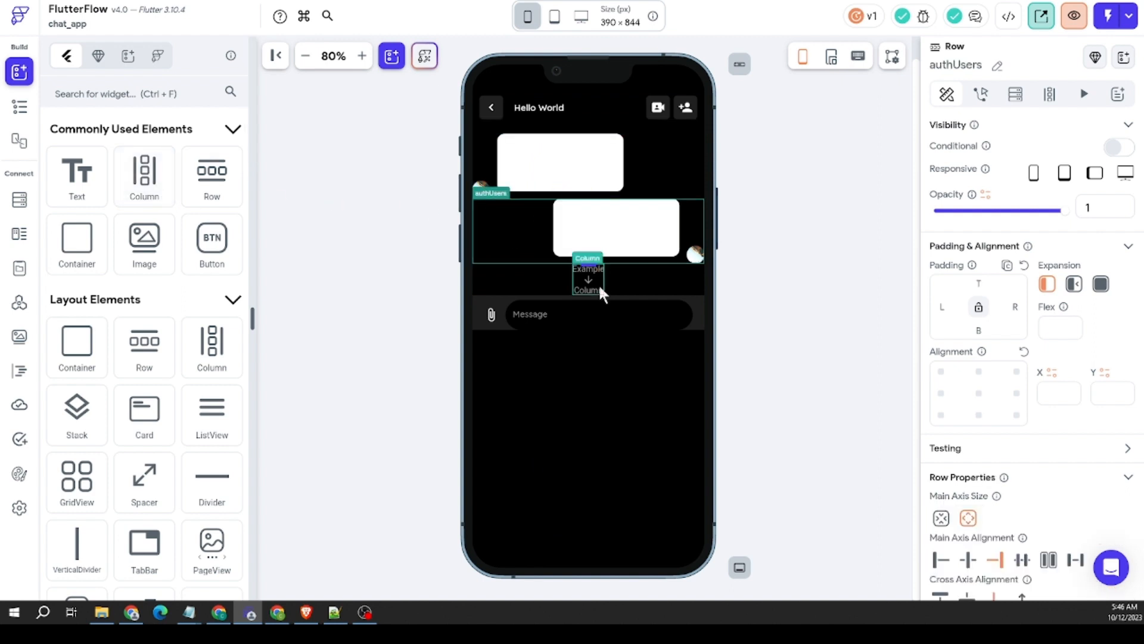
click(599, 286)
key(Delete)
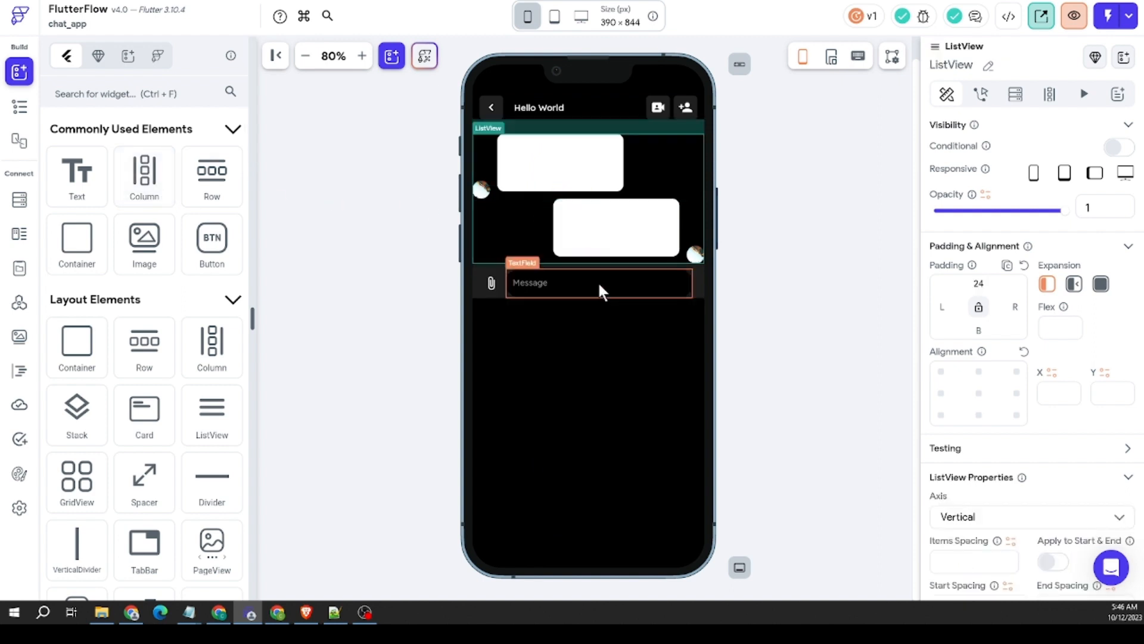
Step: Move the Hello World header Row into the new Column, above the ListView
click(781, 220)
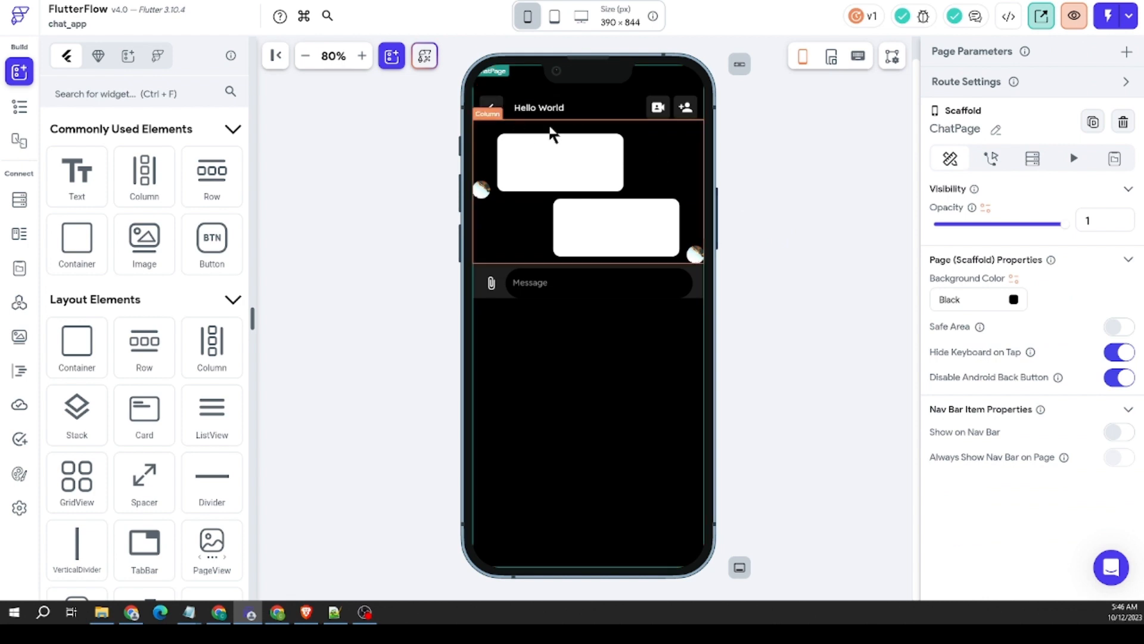
click(590, 117)
drag(589, 108, 587, 136)
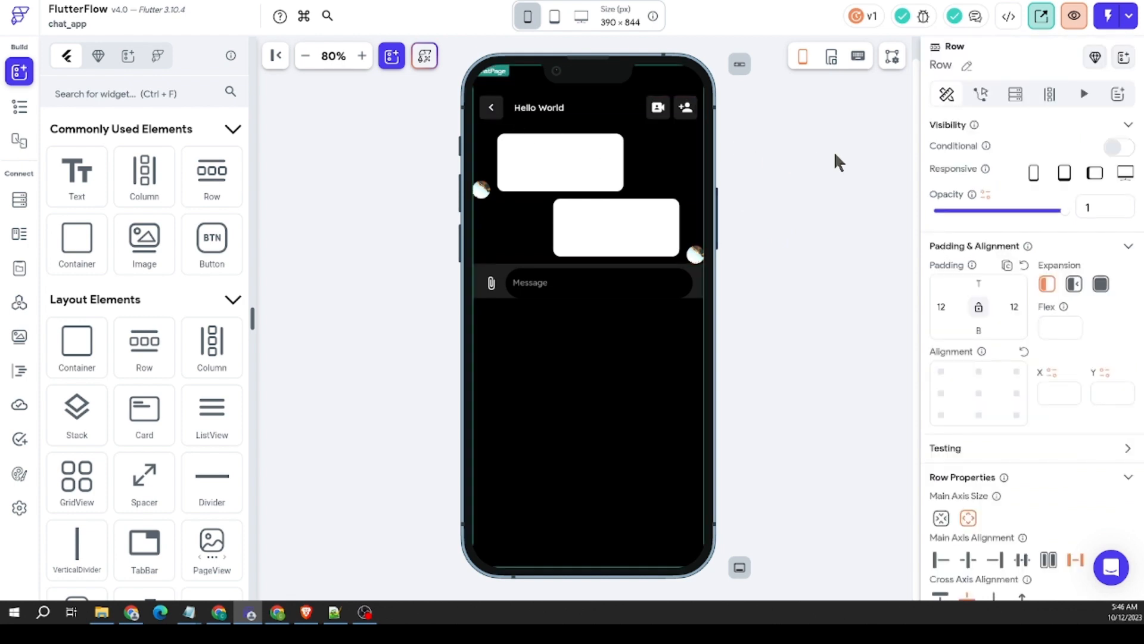
Step: Set the outer Column's main axis alignment to space between so the message Container sits at the page's bottom edge
click(543, 391)
scroll(1060, 401, down, 3)
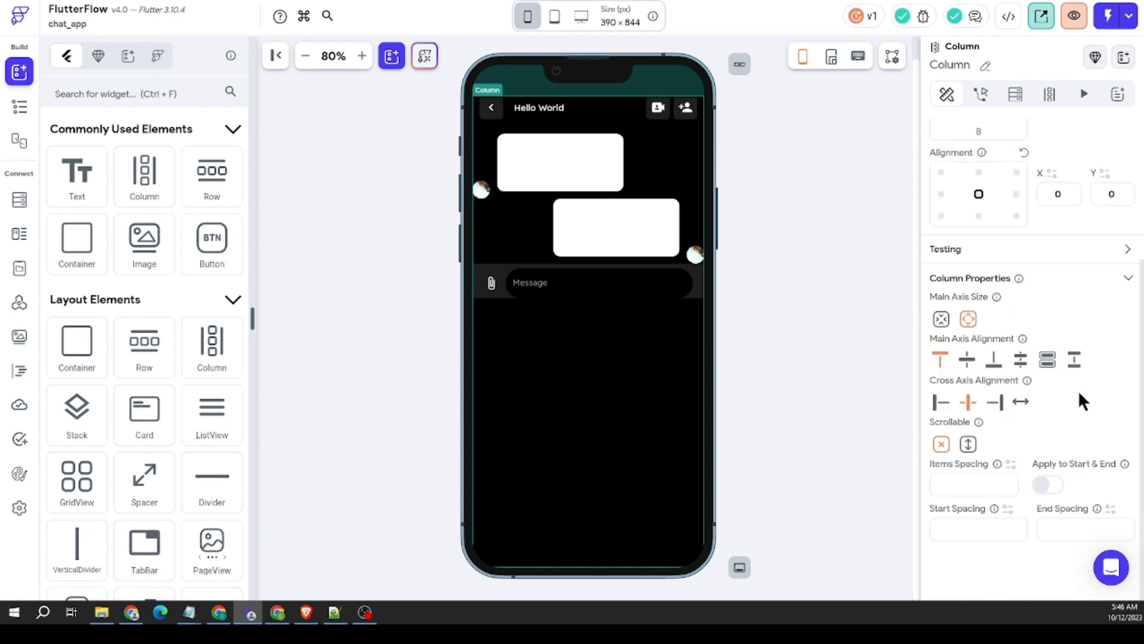
click(1062, 360)
click(723, 345)
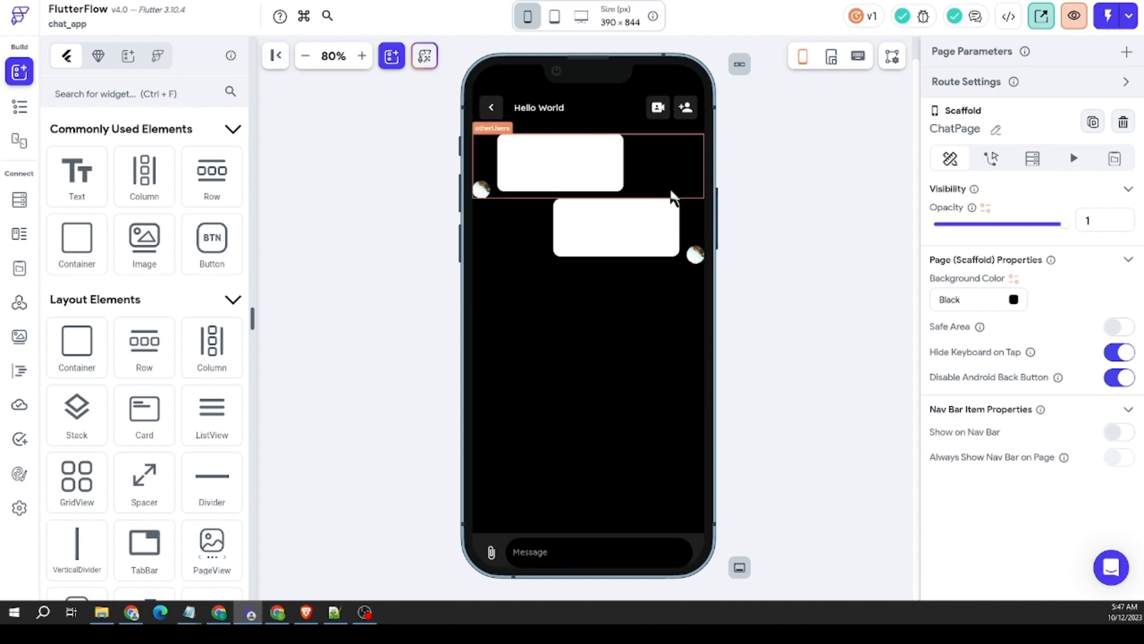
Step: Select the ListView that contains the message rows and turn on its Reverse property
right_click(518, 230)
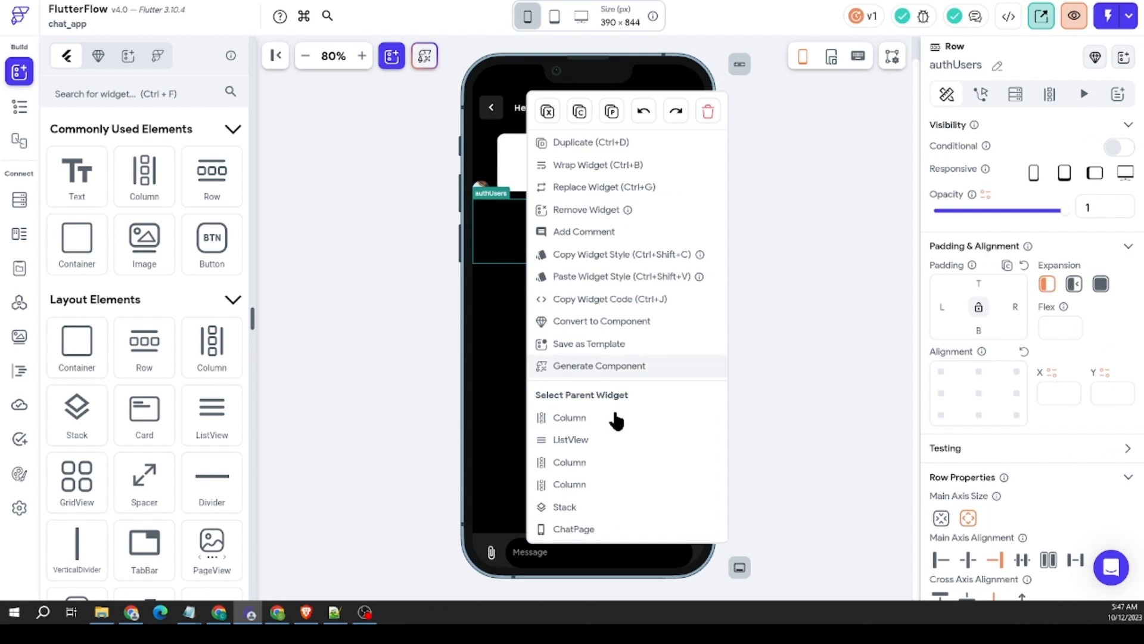
click(880, 365)
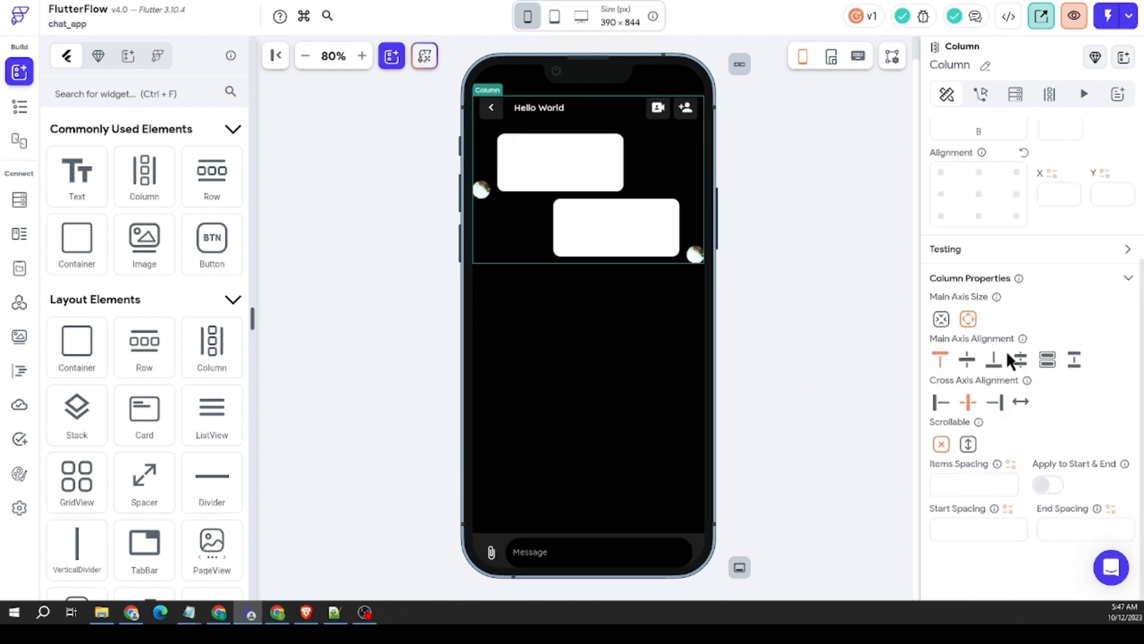
right_click(509, 227)
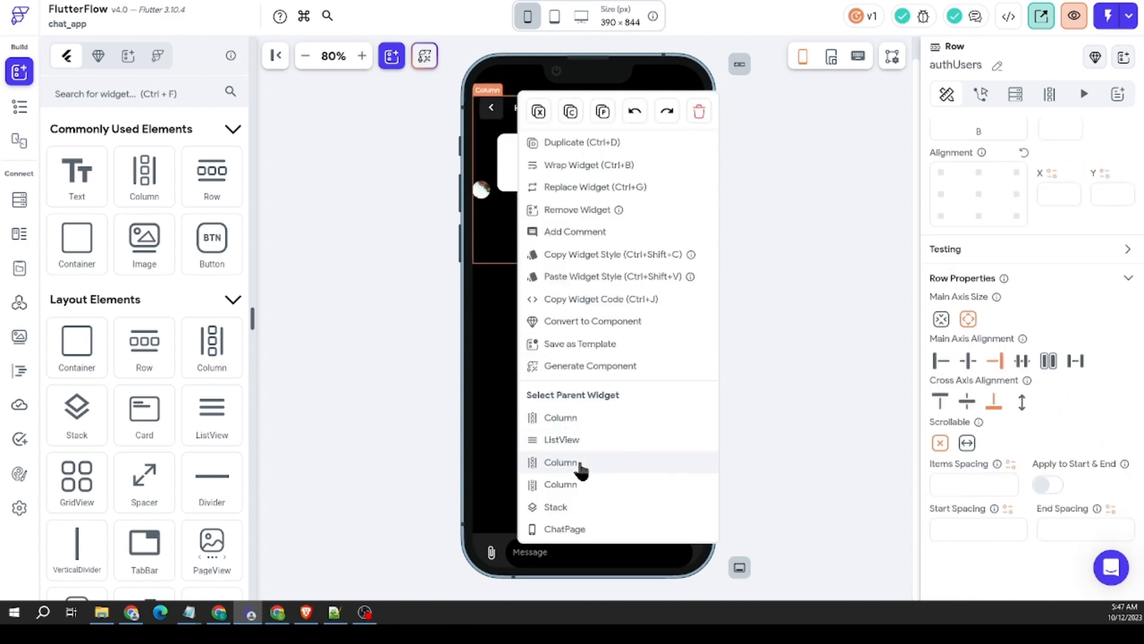
click(581, 441)
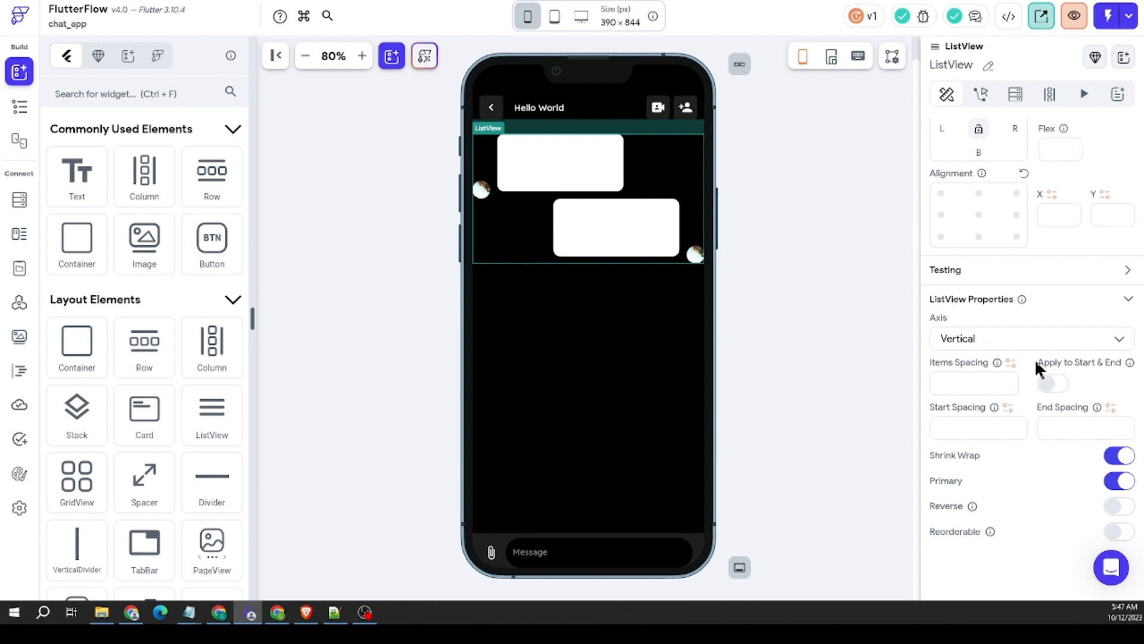
click(806, 323)
right_click(492, 217)
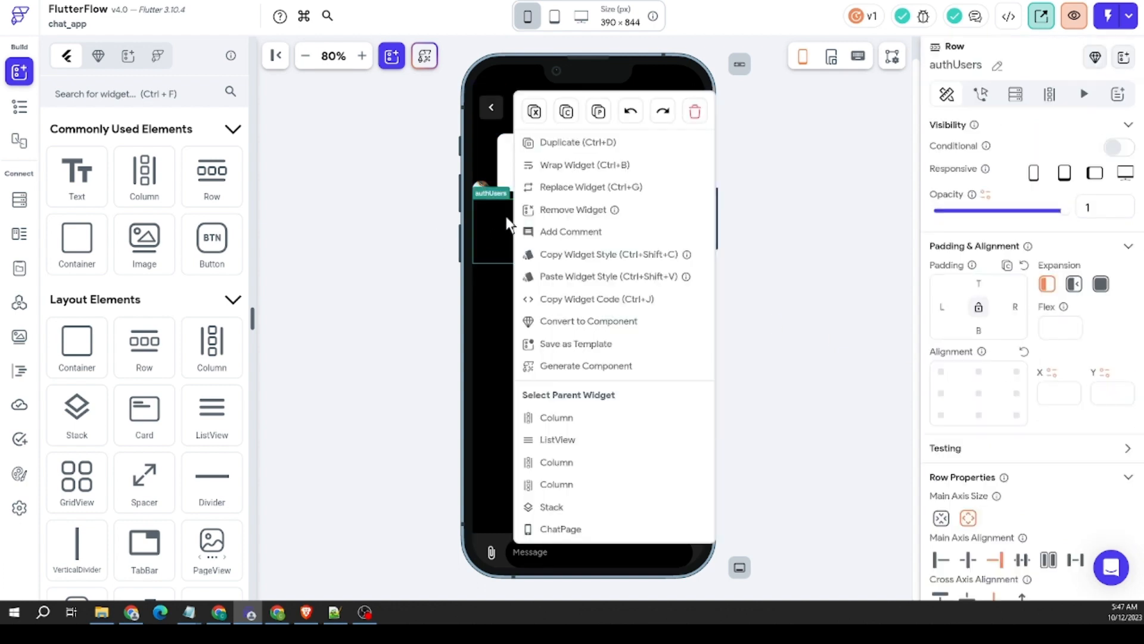
click(593, 441)
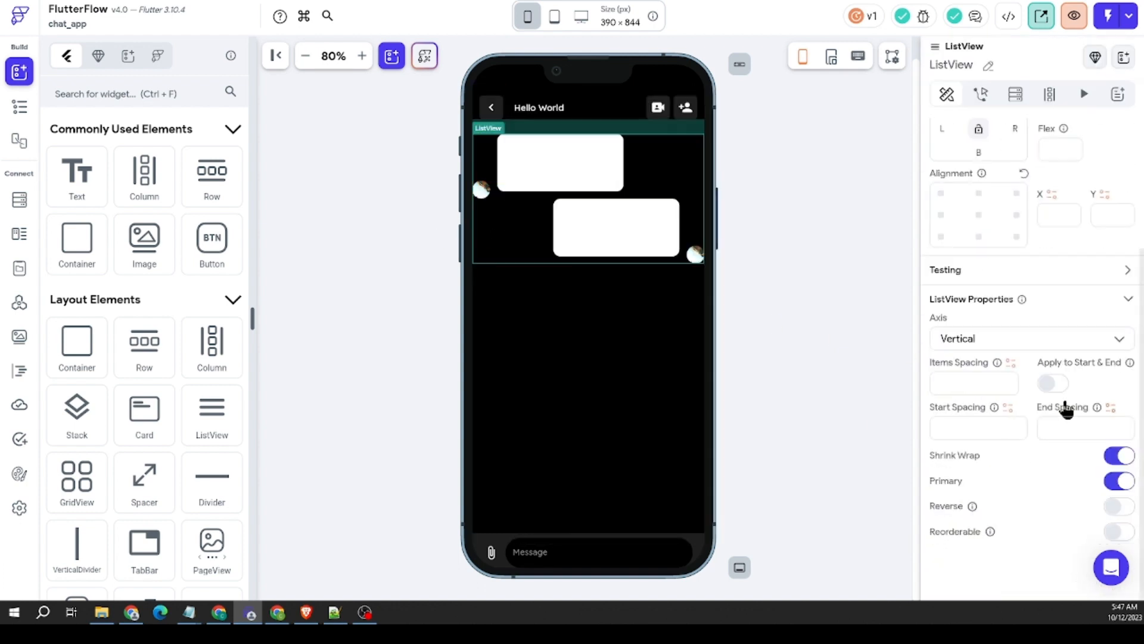
click(1118, 507)
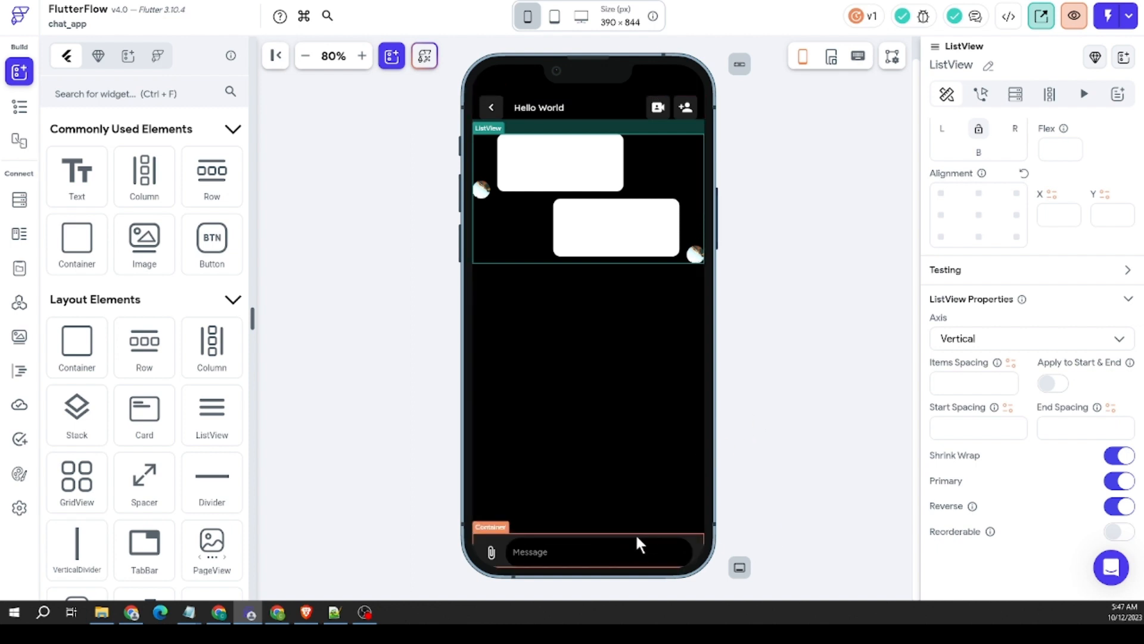
Step: Set the bottom padding of the Row inside the message Container to 12
scroll(978, 424, down, 8)
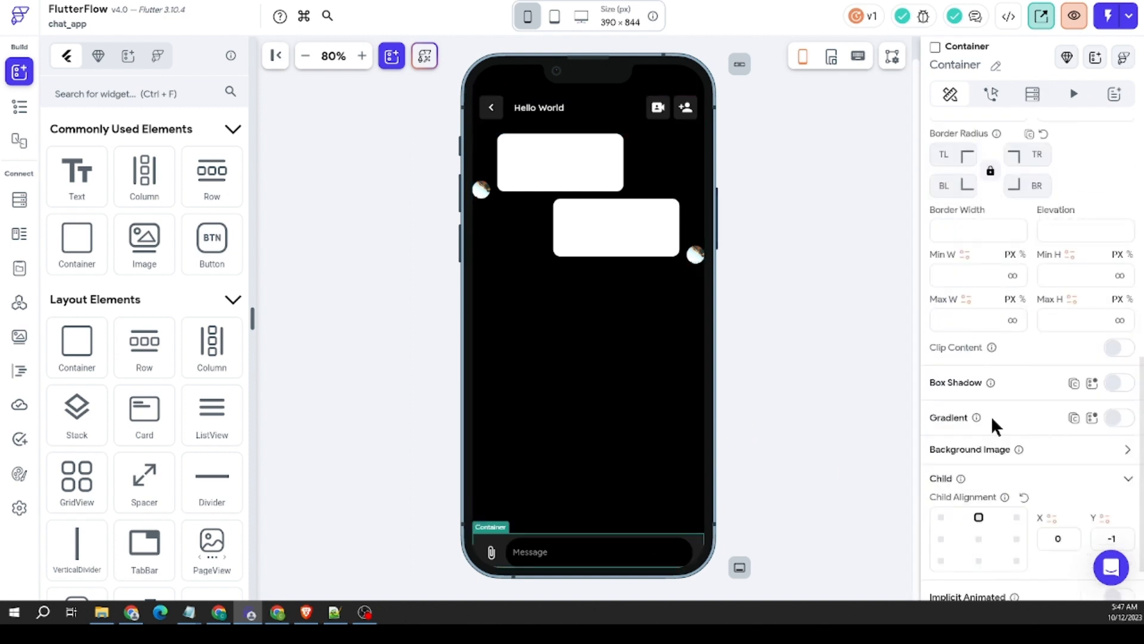
scroll(1028, 417, up, 5)
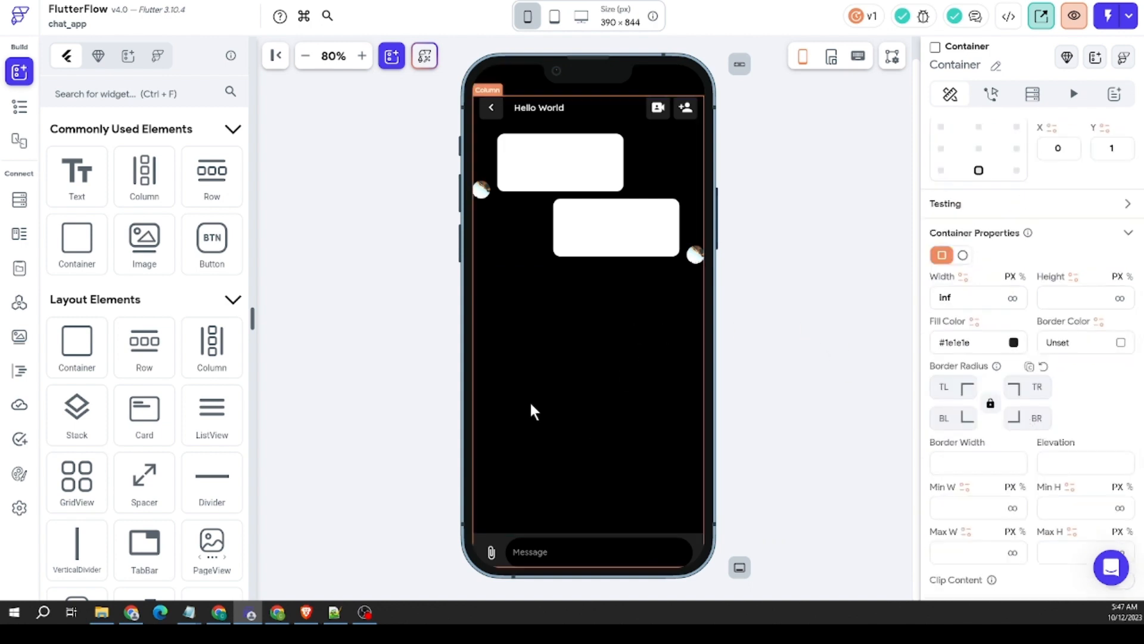
click(753, 355)
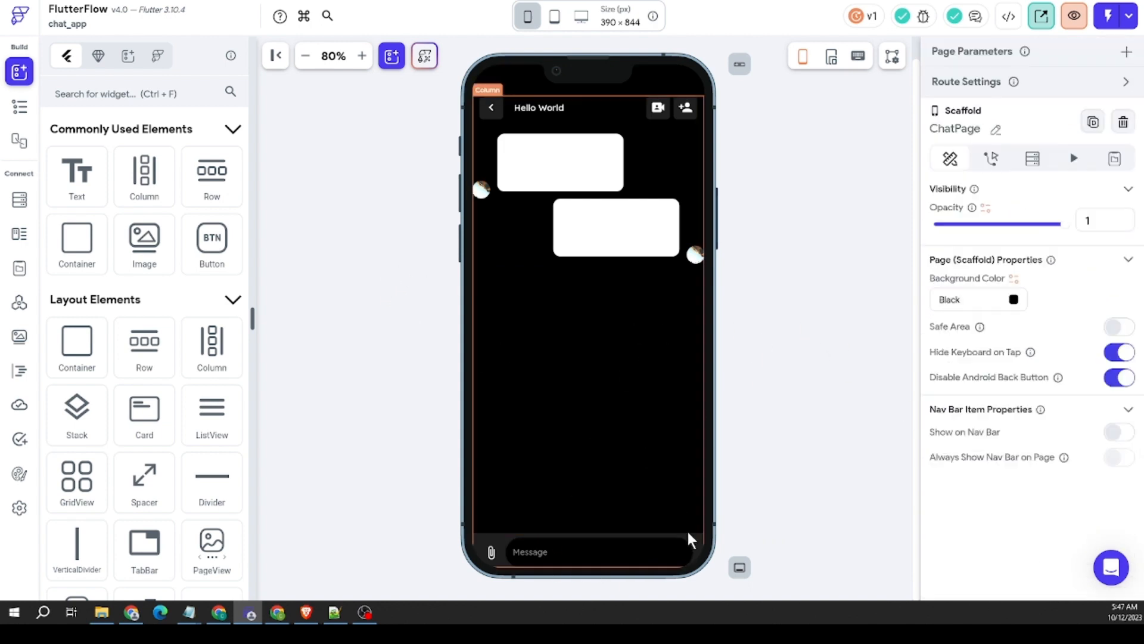
click(693, 542)
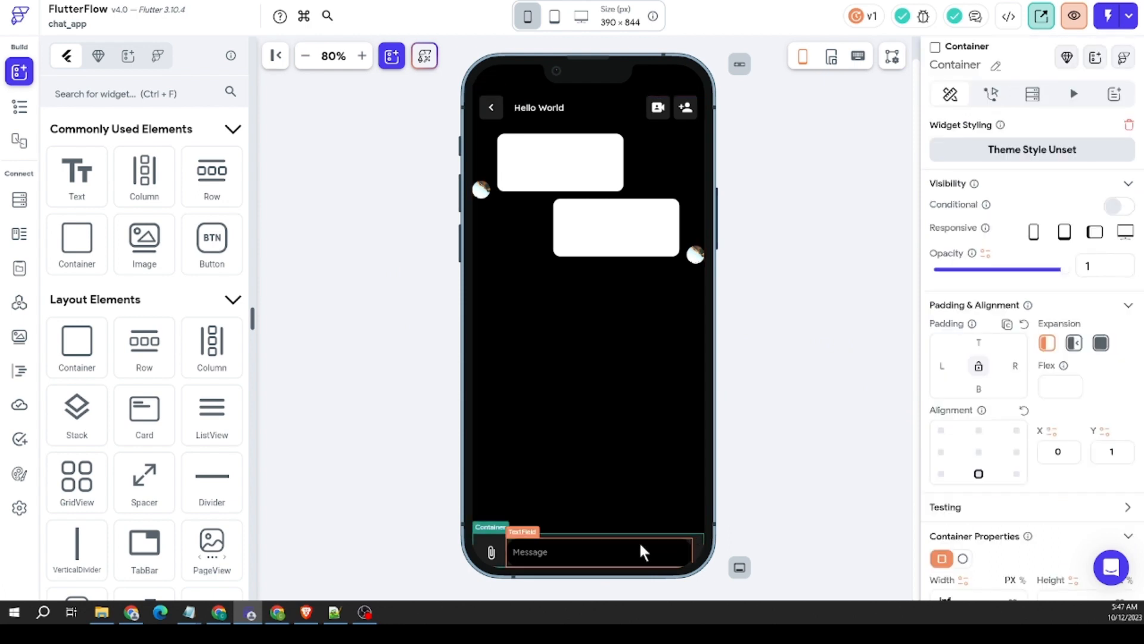
click(699, 559)
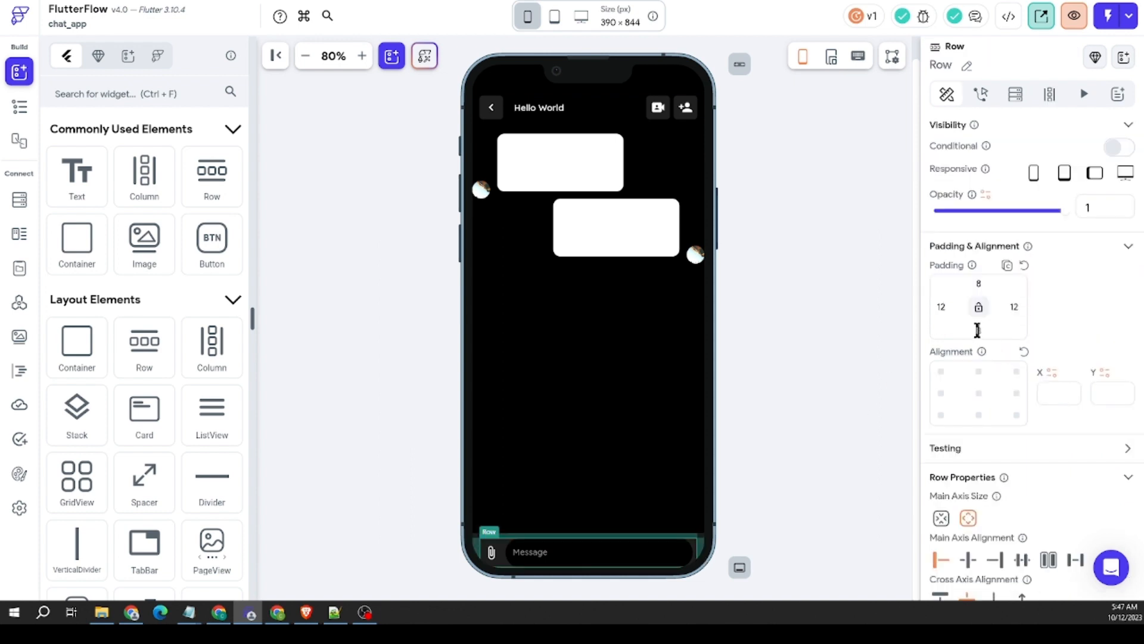
text(12)
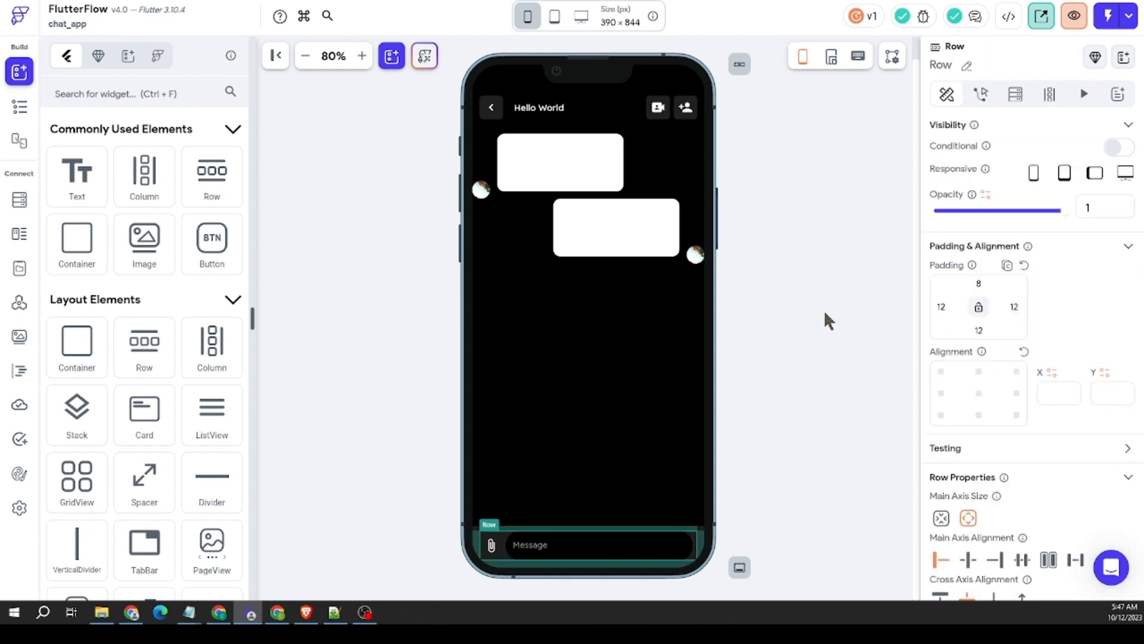
click(819, 355)
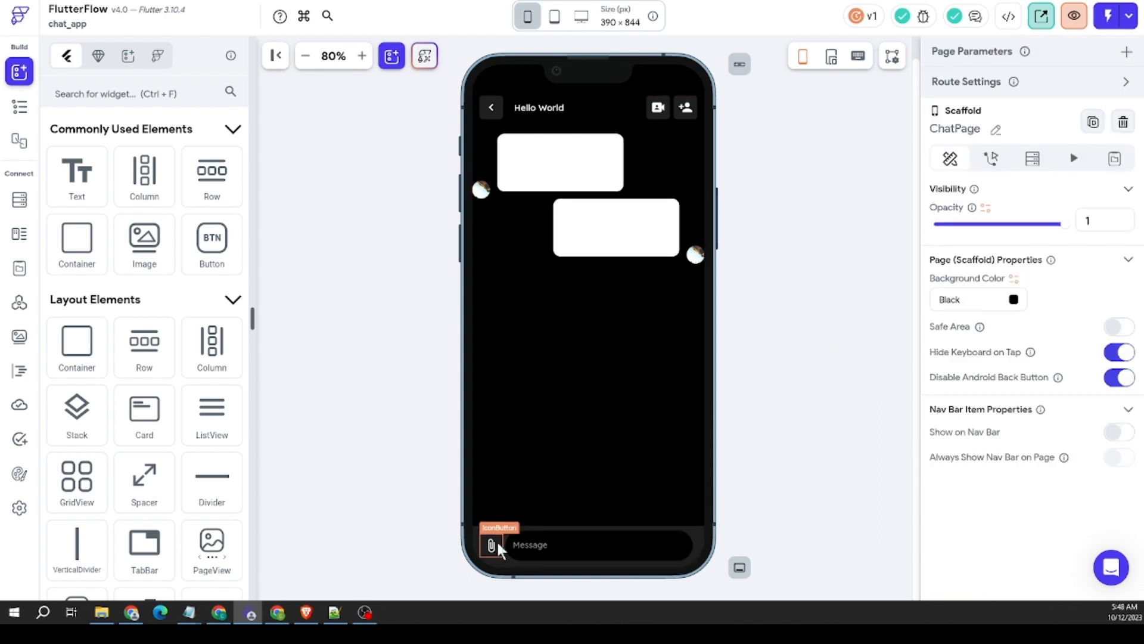
click(507, 555)
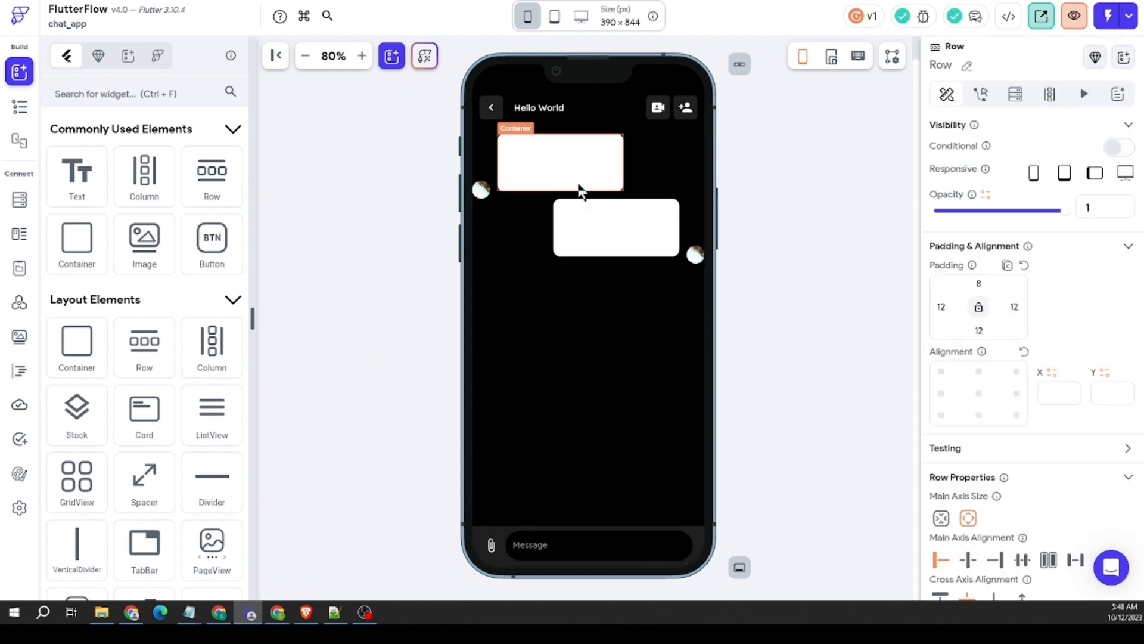
Step: Set the expansion of the Column holding the header and message rows to expanded so it fills the space above the message Container
click(453, 148)
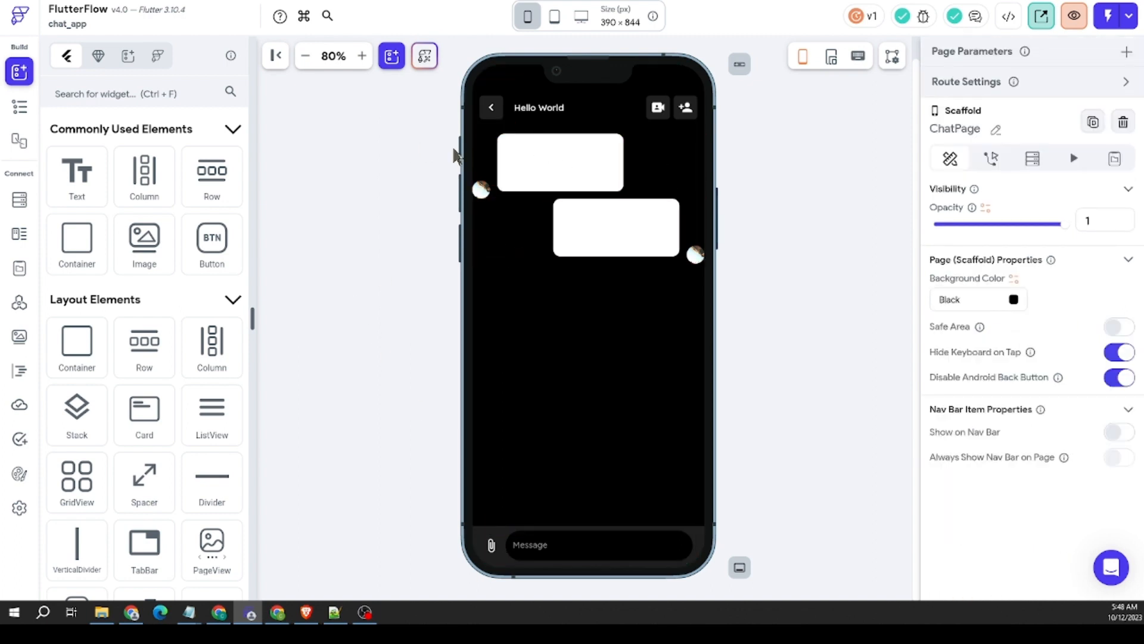
click(489, 140)
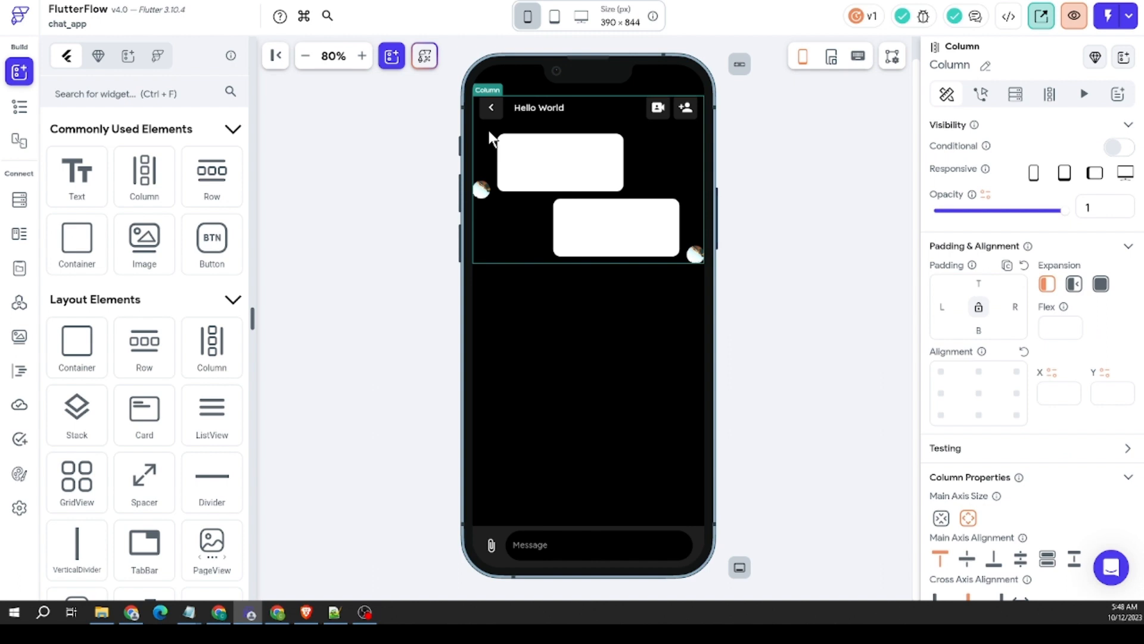
click(1099, 284)
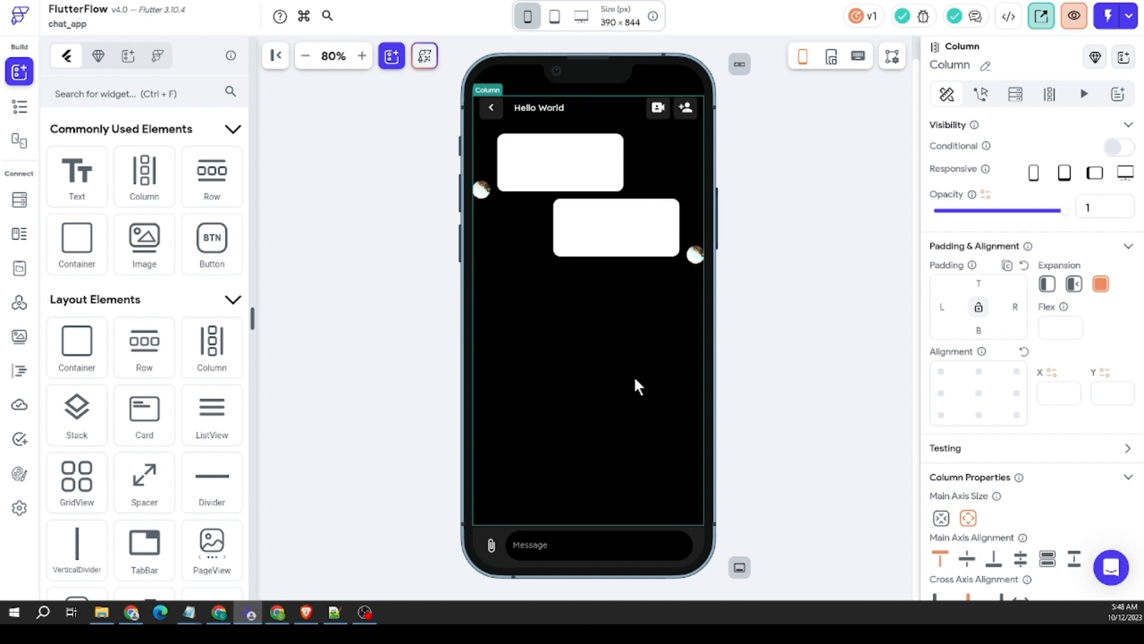
Step: Move the Hello World header Row out of the inner Column into the outer Column, directly above the inner Column
scroll(1011, 398, down, 3)
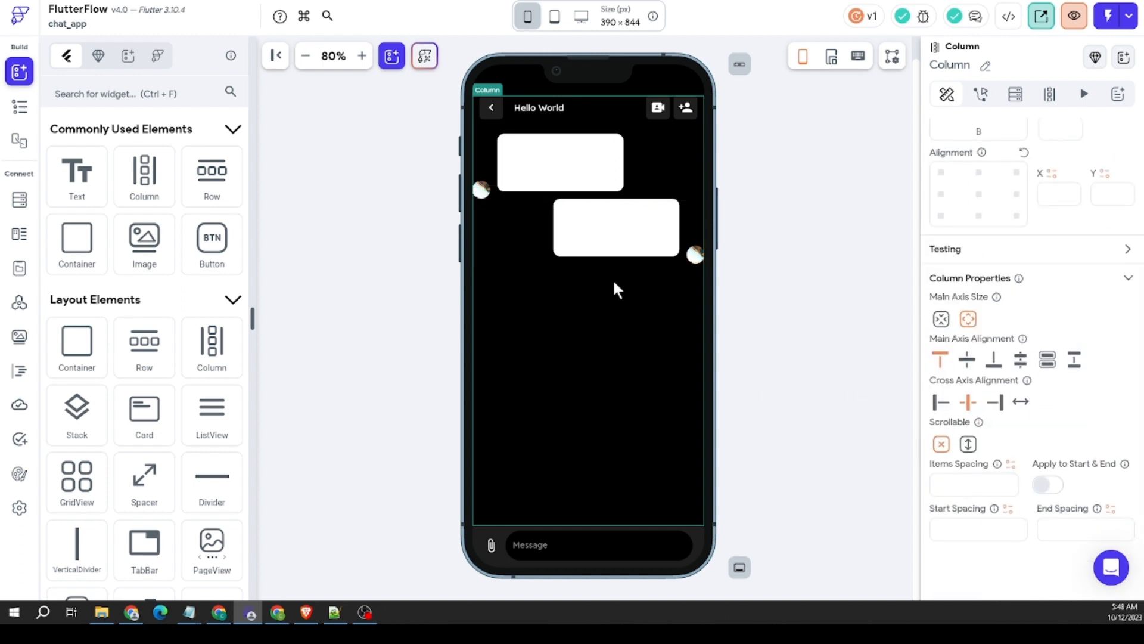
click(582, 109)
mouse_move(584, 112)
mouse_down()
mouse_move(545, 96)
mouse_move(587, 112)
mouse_up()
click(19, 107)
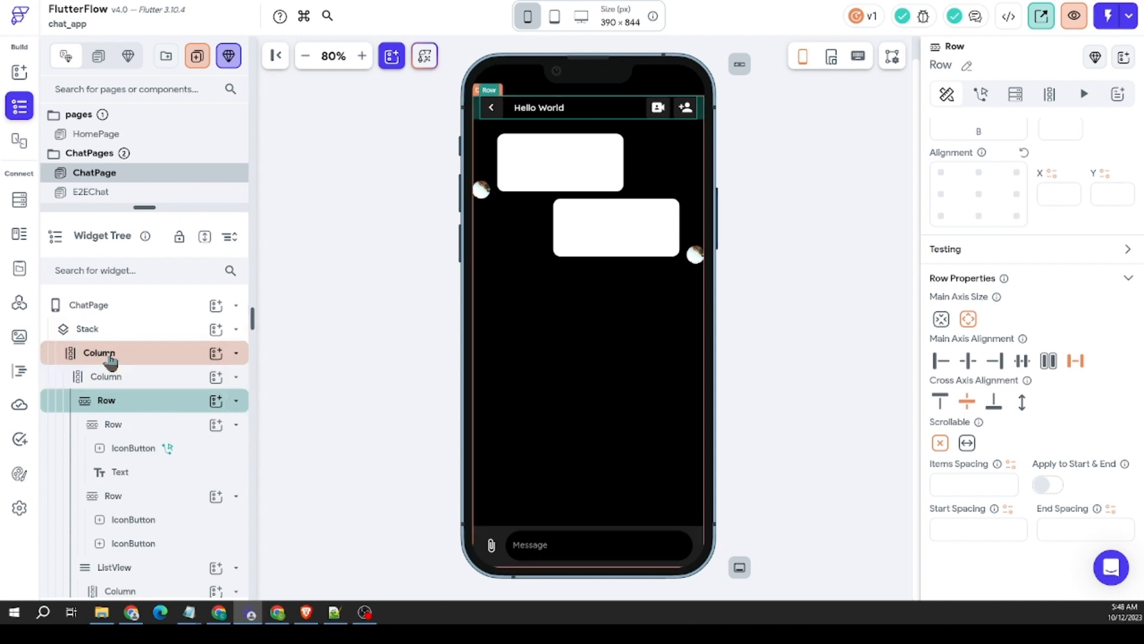
drag(115, 403, 148, 367)
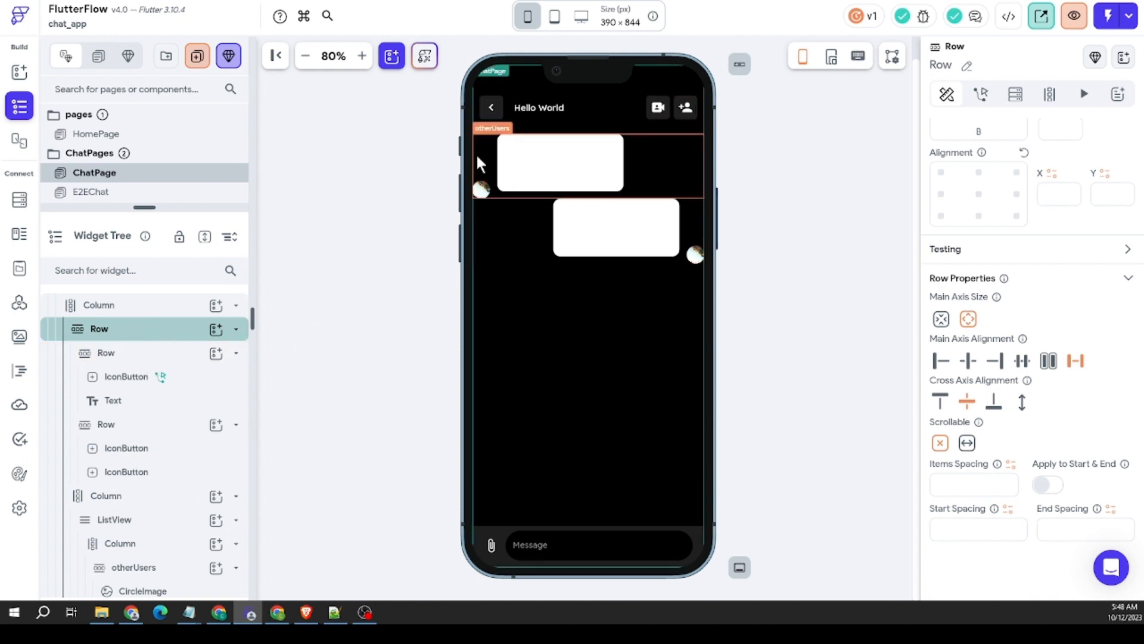
Step: Make the Column below the header Row scrollable and set its main axis alignment to end
click(490, 139)
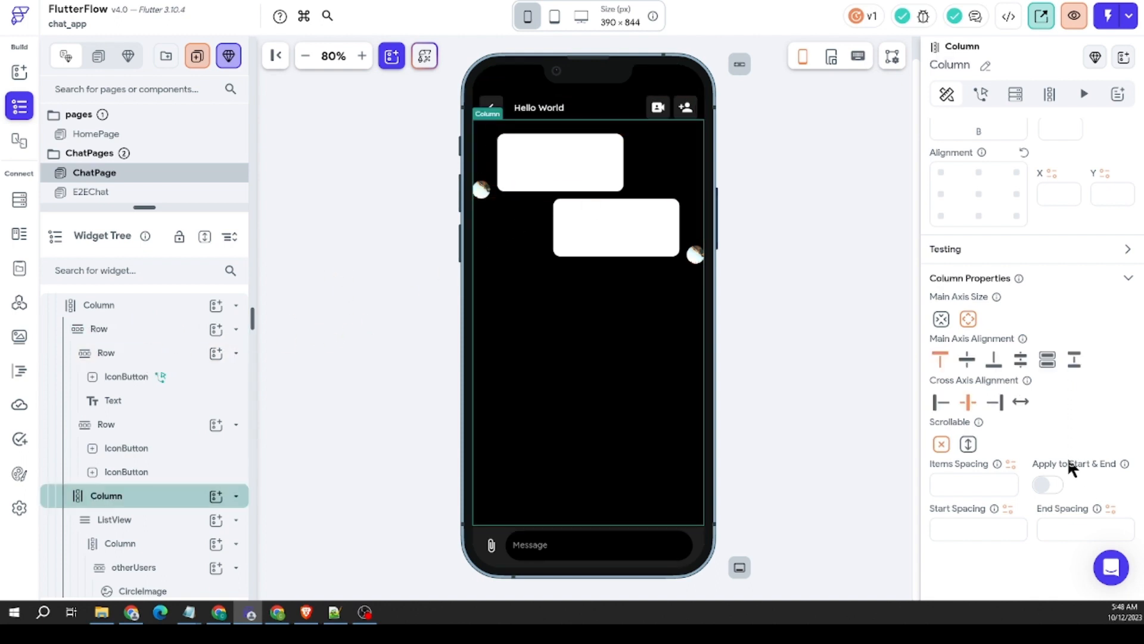
click(969, 444)
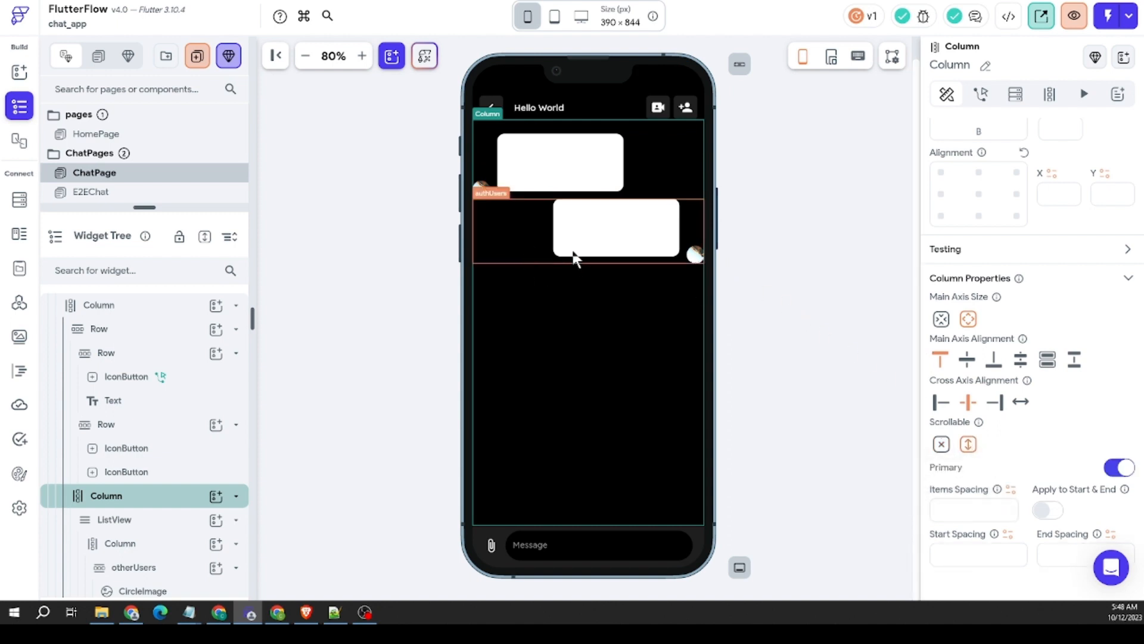
click(1003, 366)
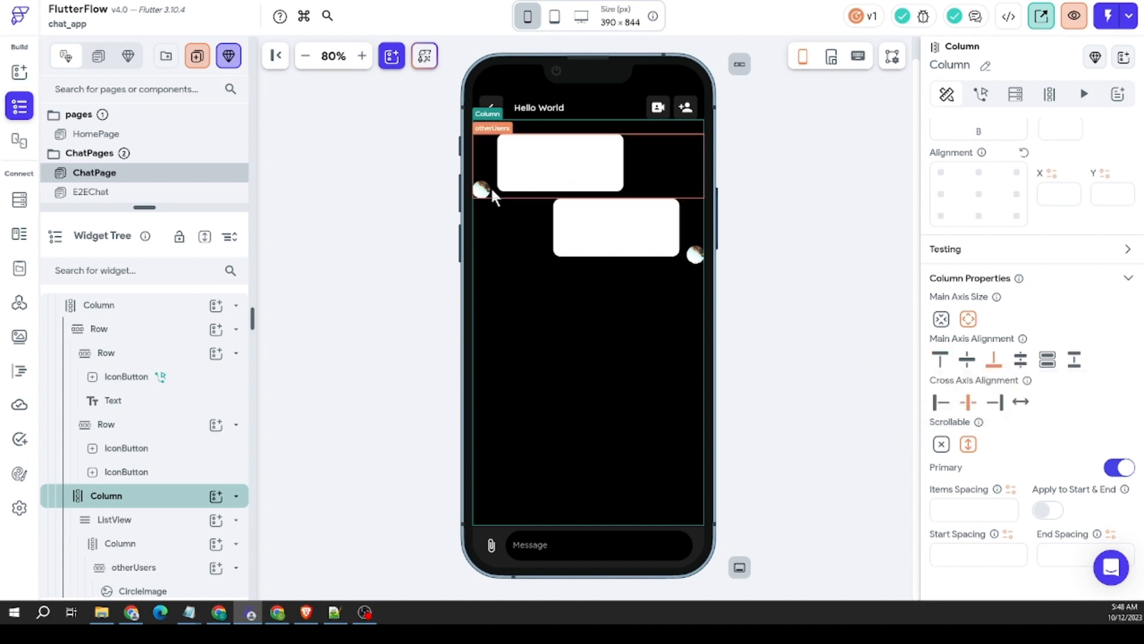
Step: Select the Column inside the ListView and set its alignment to bottom center, X 0 and Y 1
right_click(535, 194)
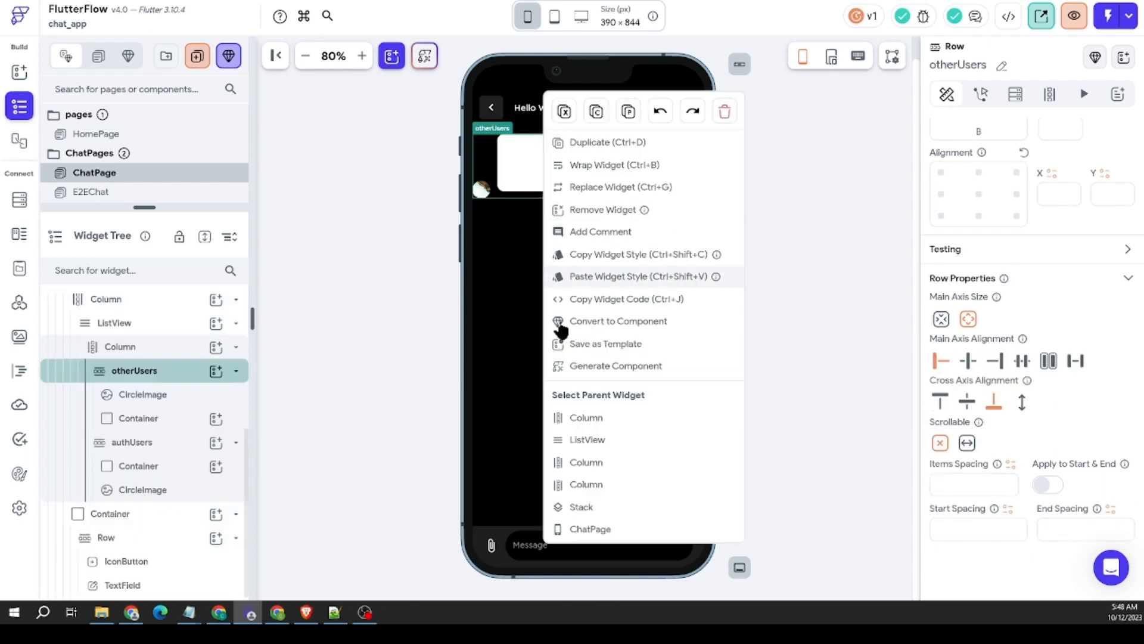
click(590, 418)
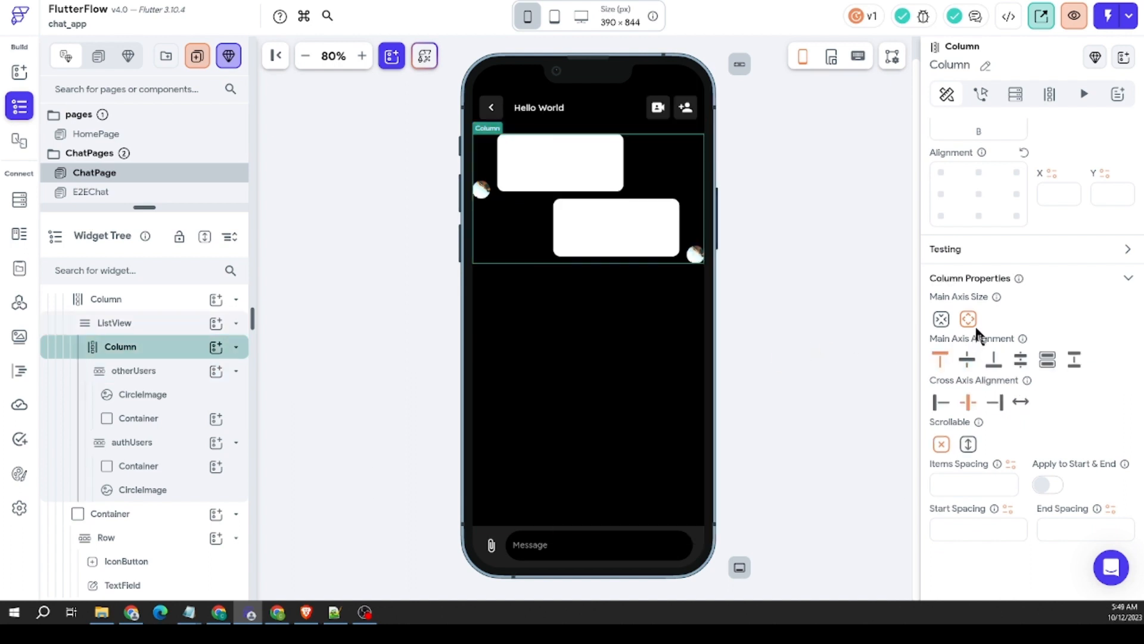
scroll(982, 334, down, 3)
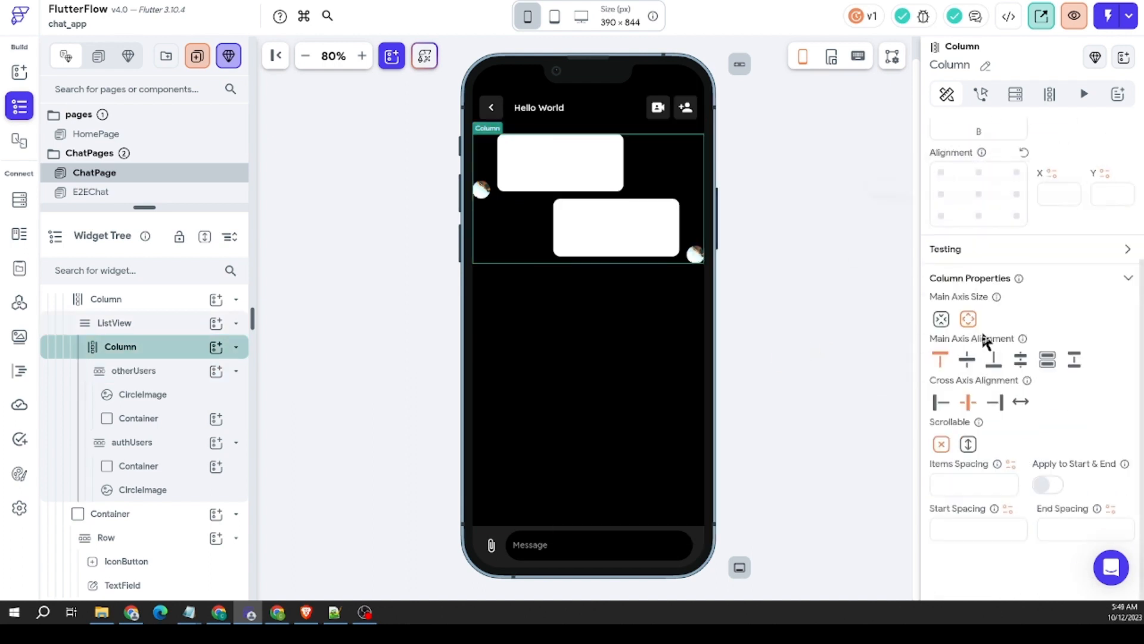
click(979, 216)
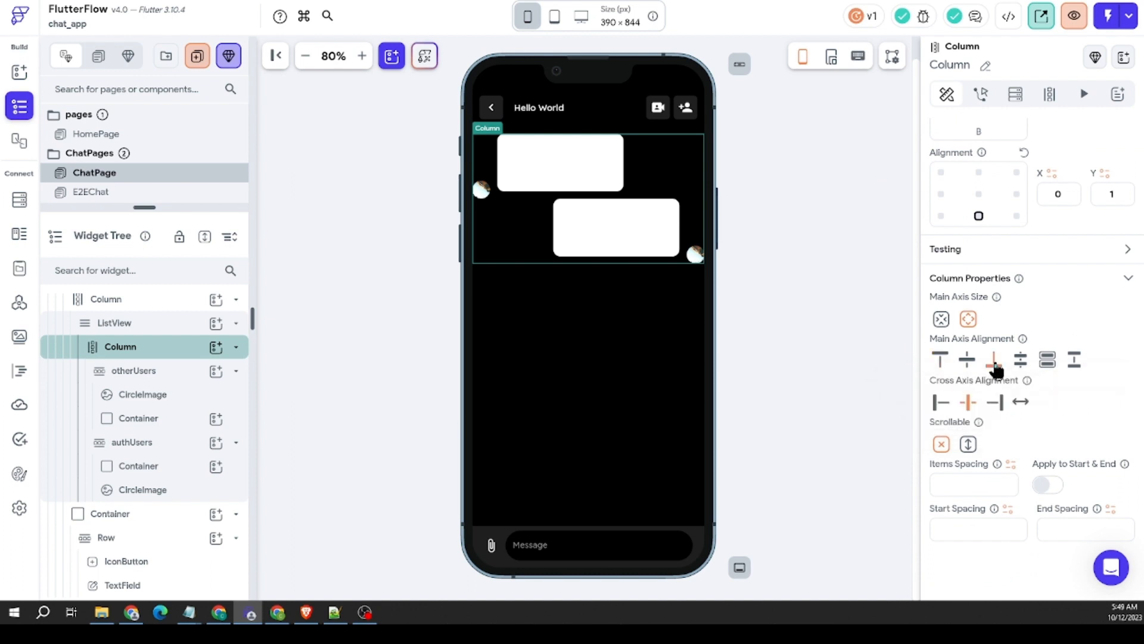
Step: Try the scrollable Column below the header with minimum main axis size, then without expansion
click(587, 379)
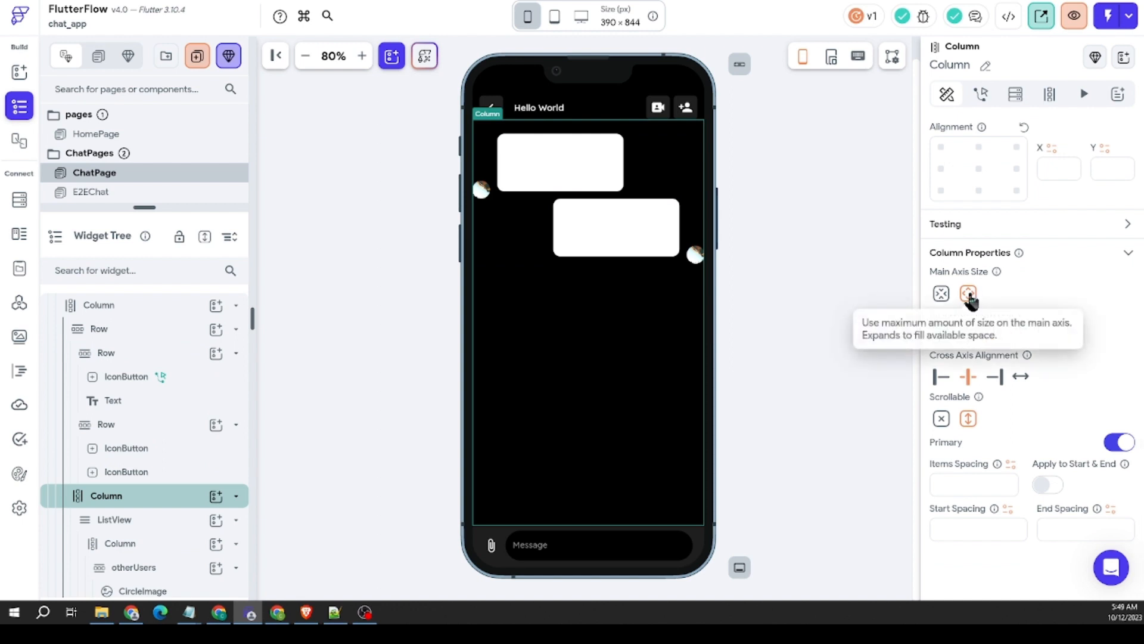
click(941, 295)
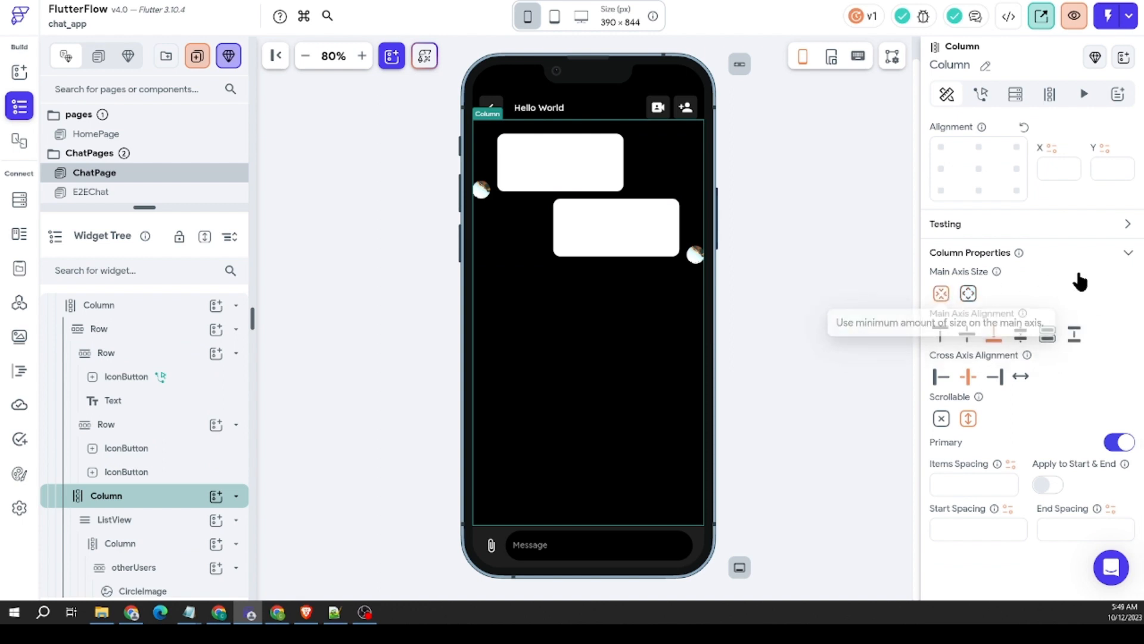
scroll(1072, 274, up, 4)
click(1046, 285)
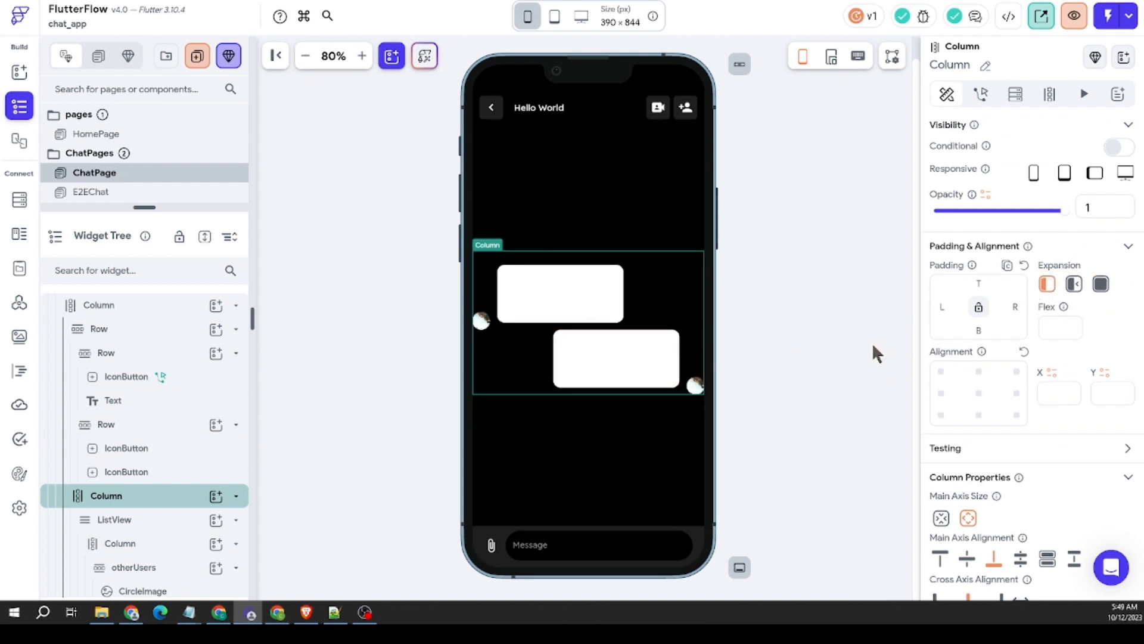
Step: Try center alignment, X 0 and Y 0, together with minimum main axis size on the scrollable Column
scroll(970, 364, down, 3)
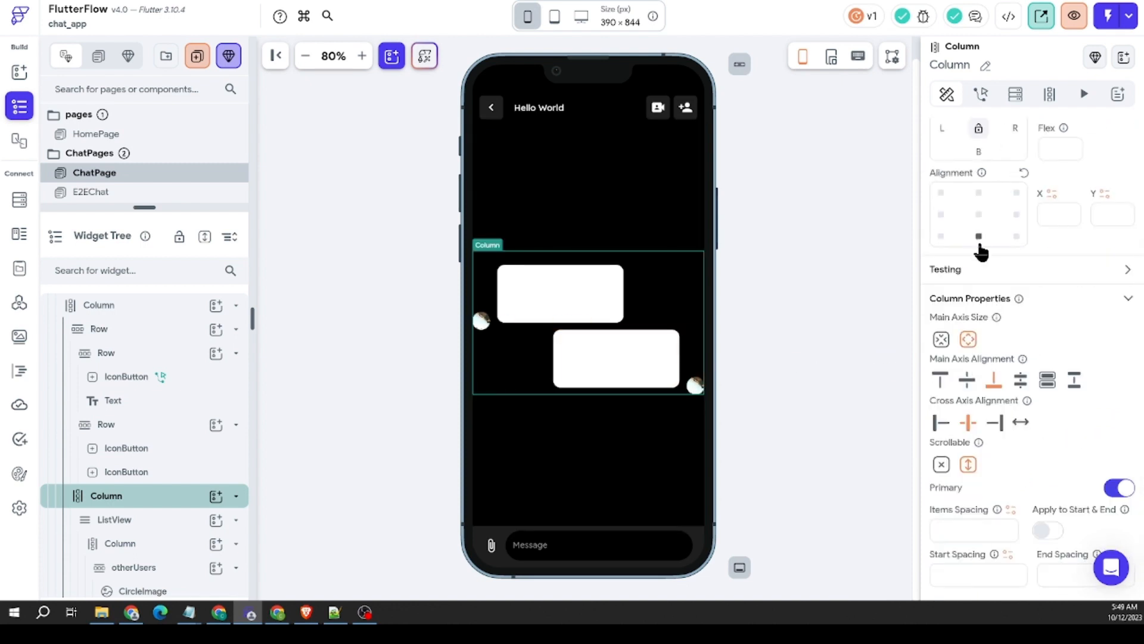
click(978, 214)
scroll(1010, 259, up, 3)
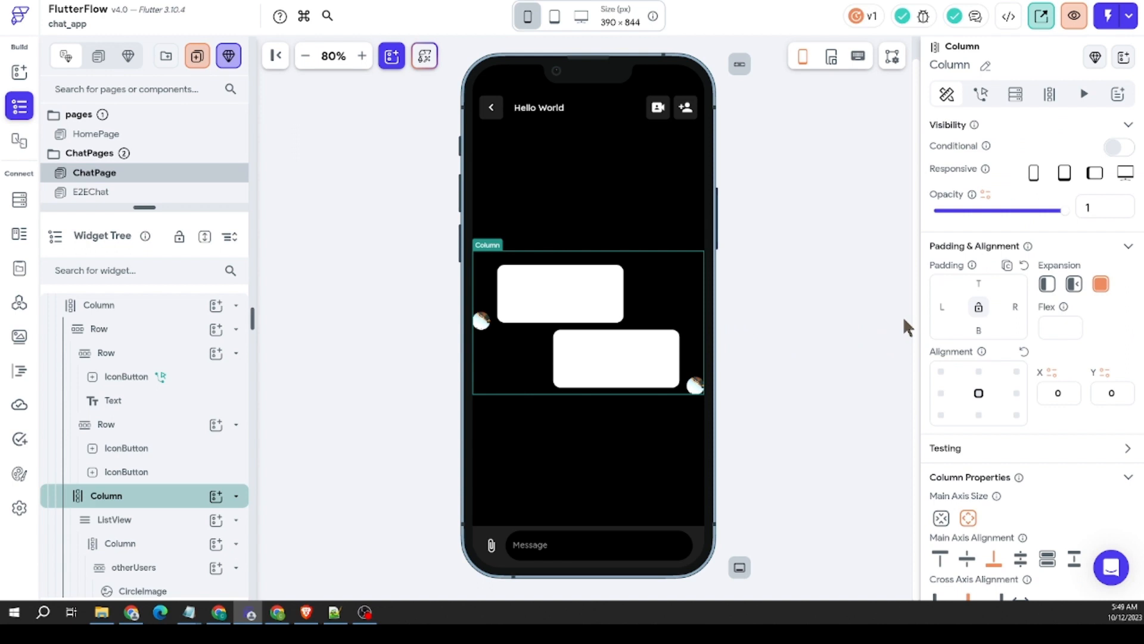
scroll(983, 364, down, 3)
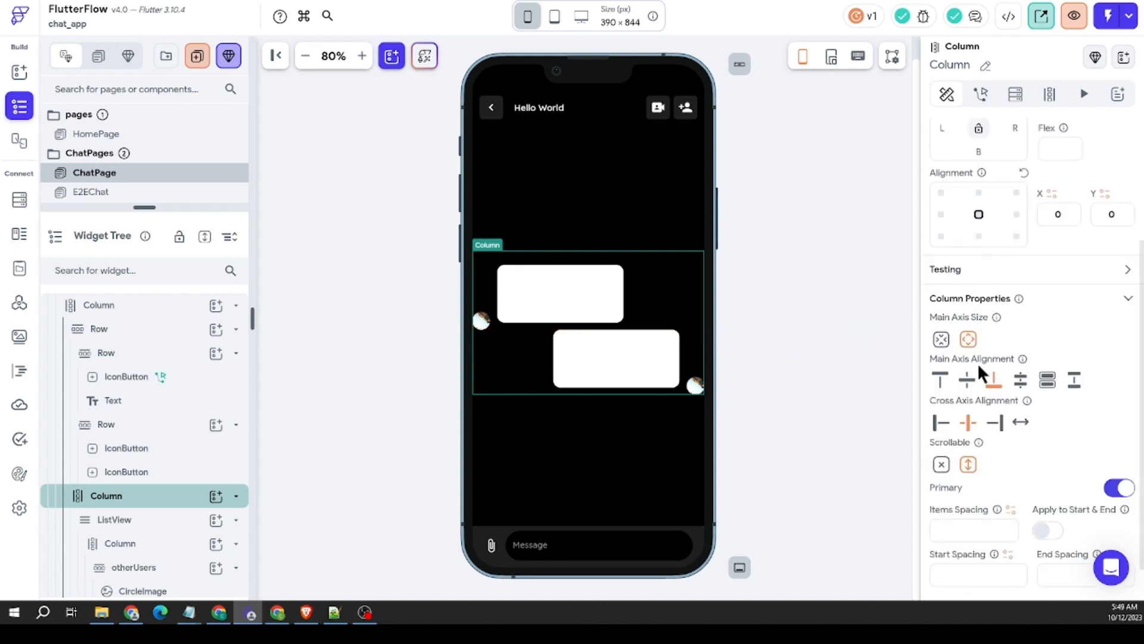
click(941, 339)
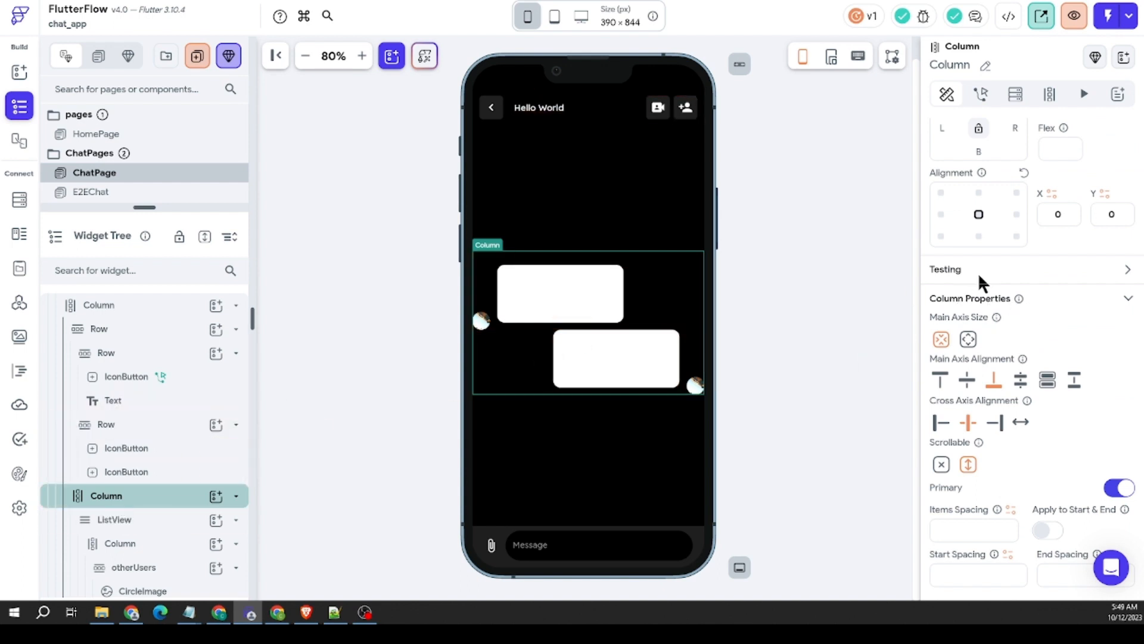
click(602, 196)
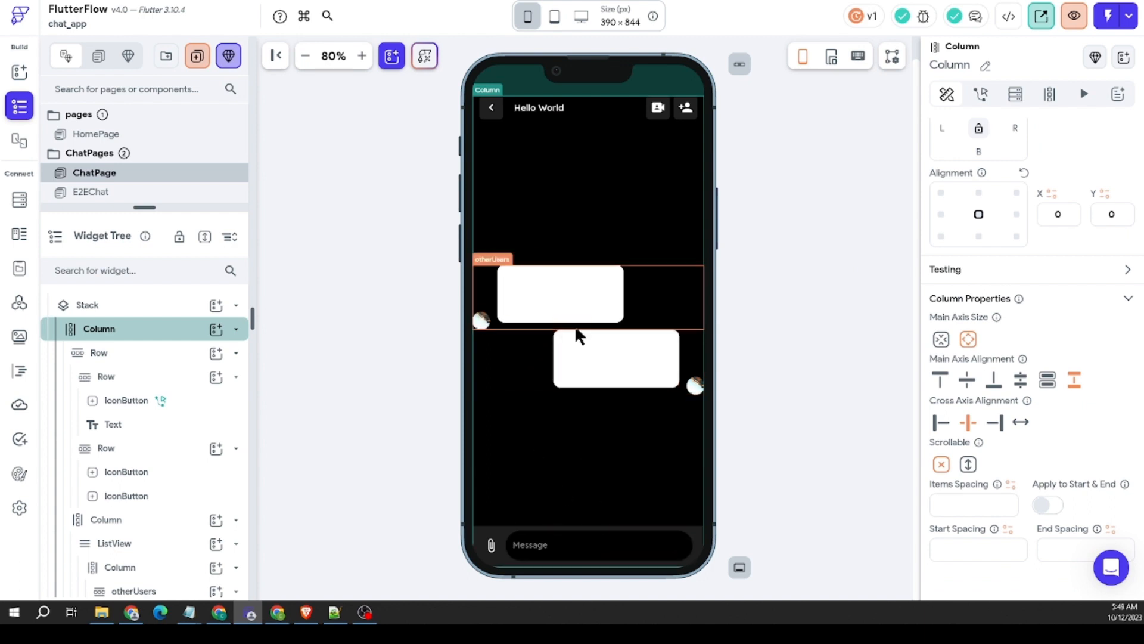
click(840, 295)
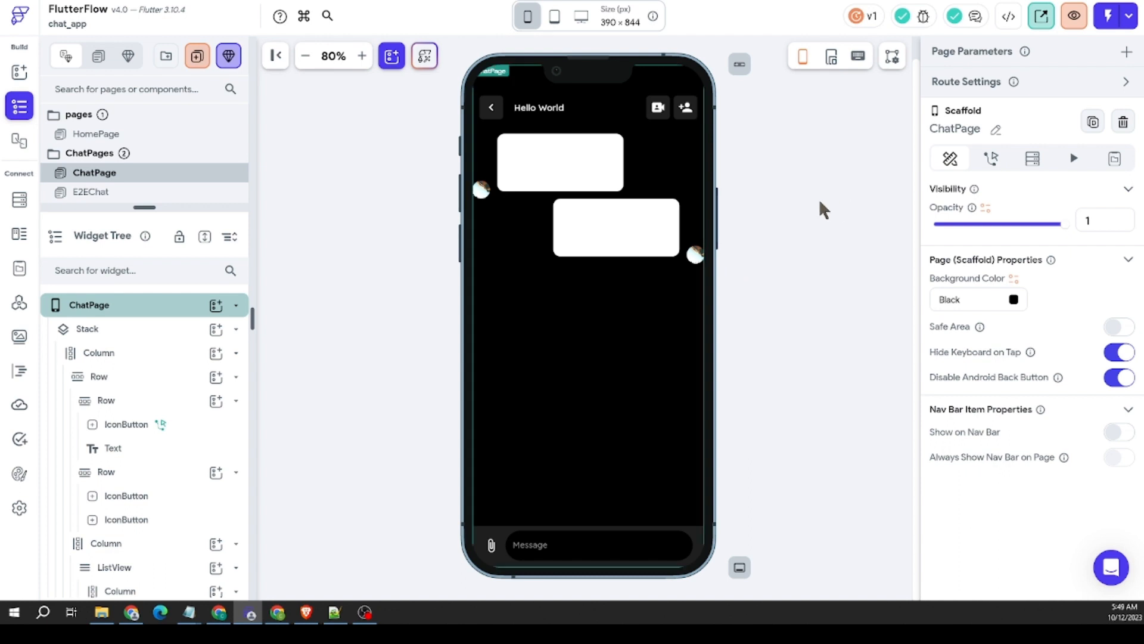
click(594, 316)
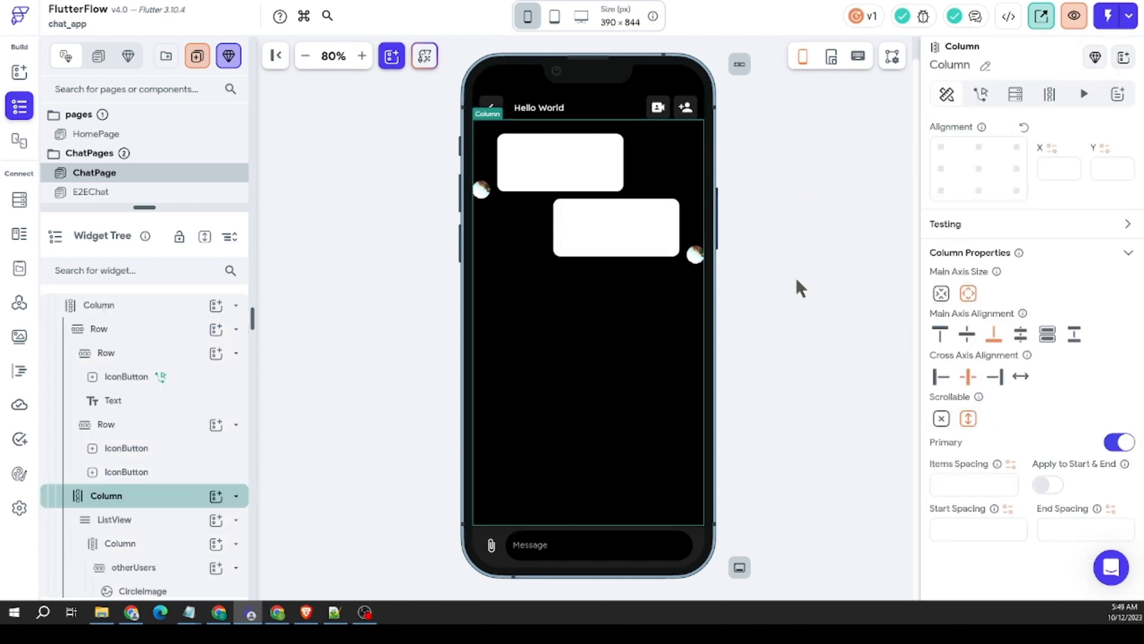
click(441, 238)
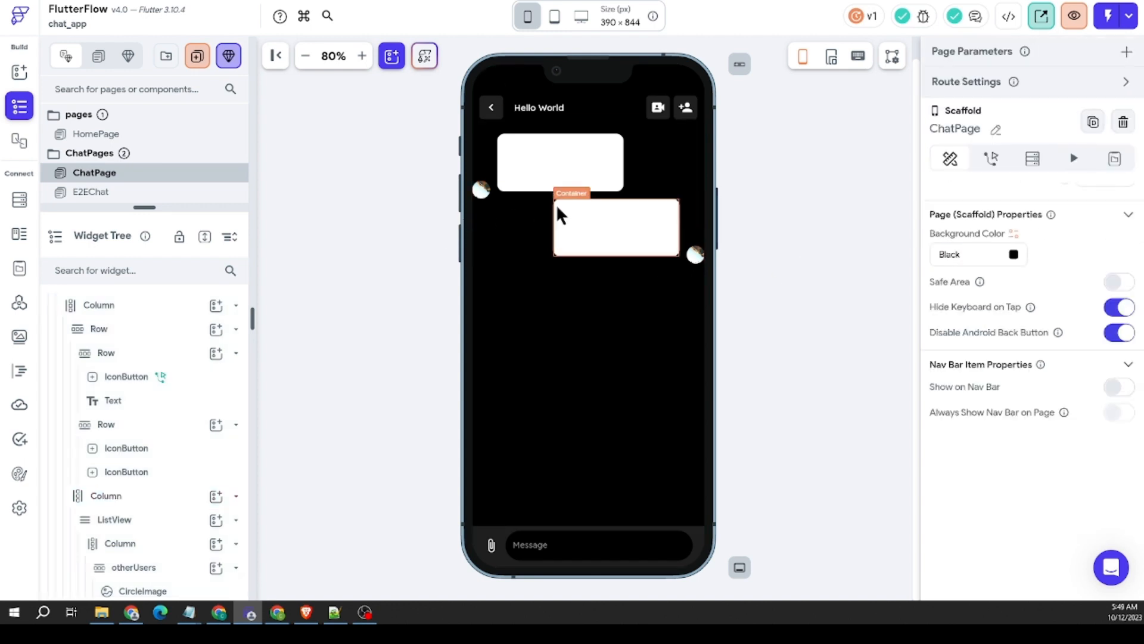
click(520, 202)
right_click(520, 202)
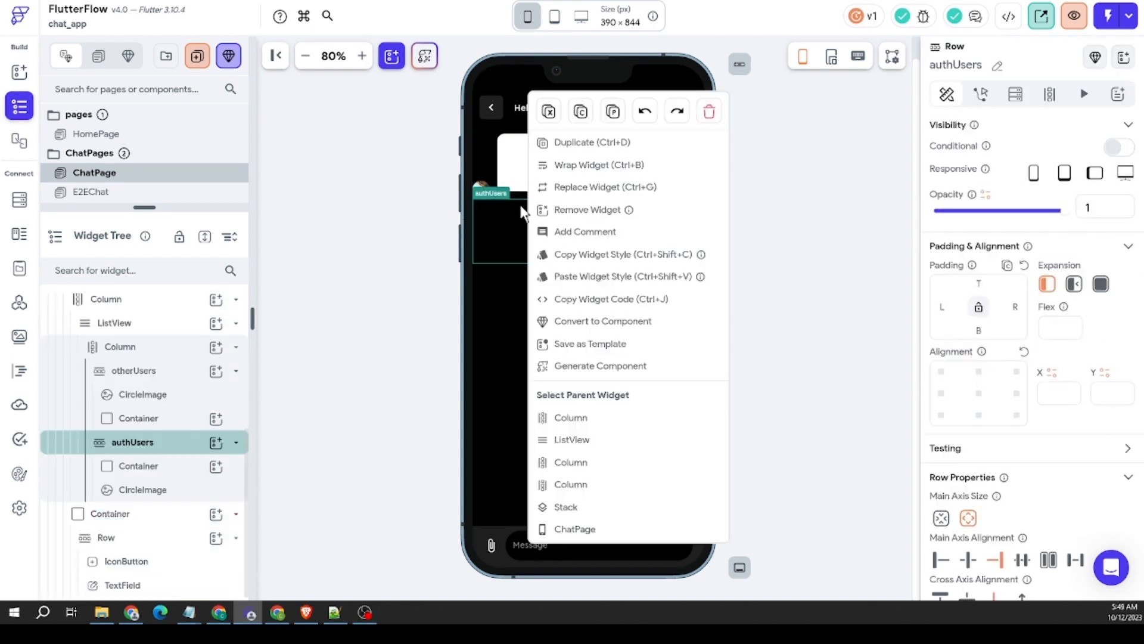
click(600, 441)
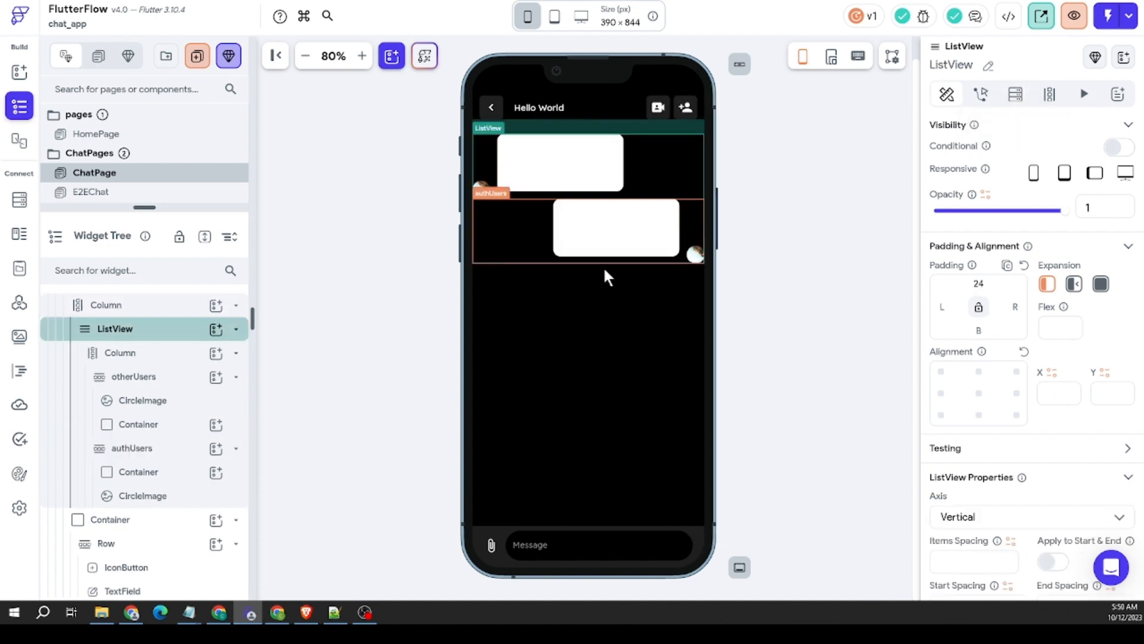
click(1016, 94)
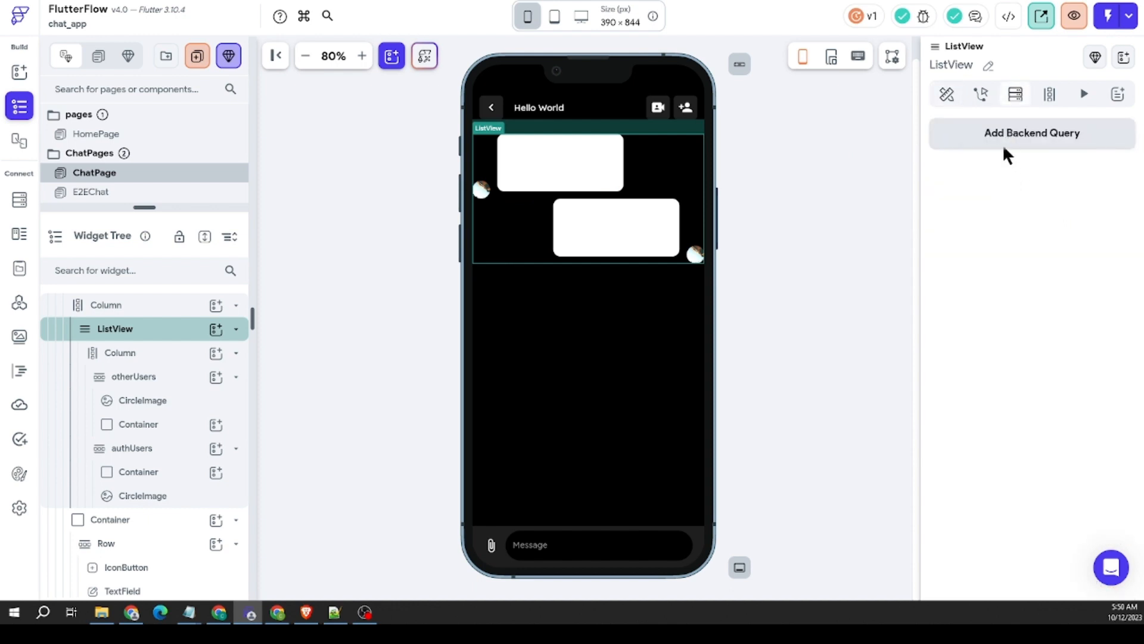
click(1001, 143)
click(824, 126)
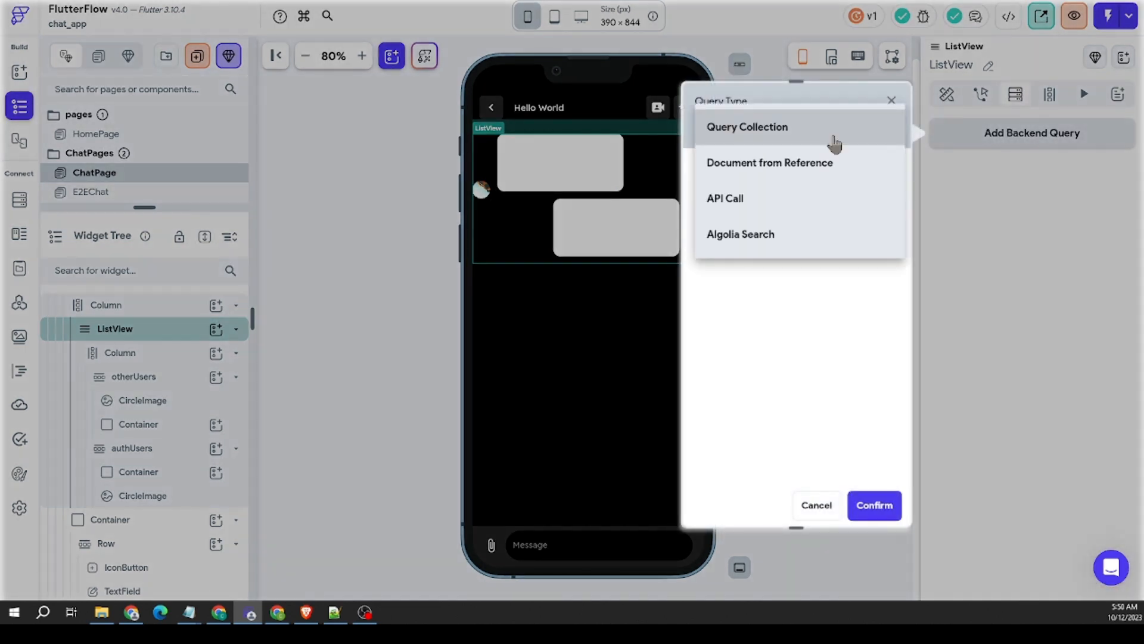
click(1044, 216)
click(803, 548)
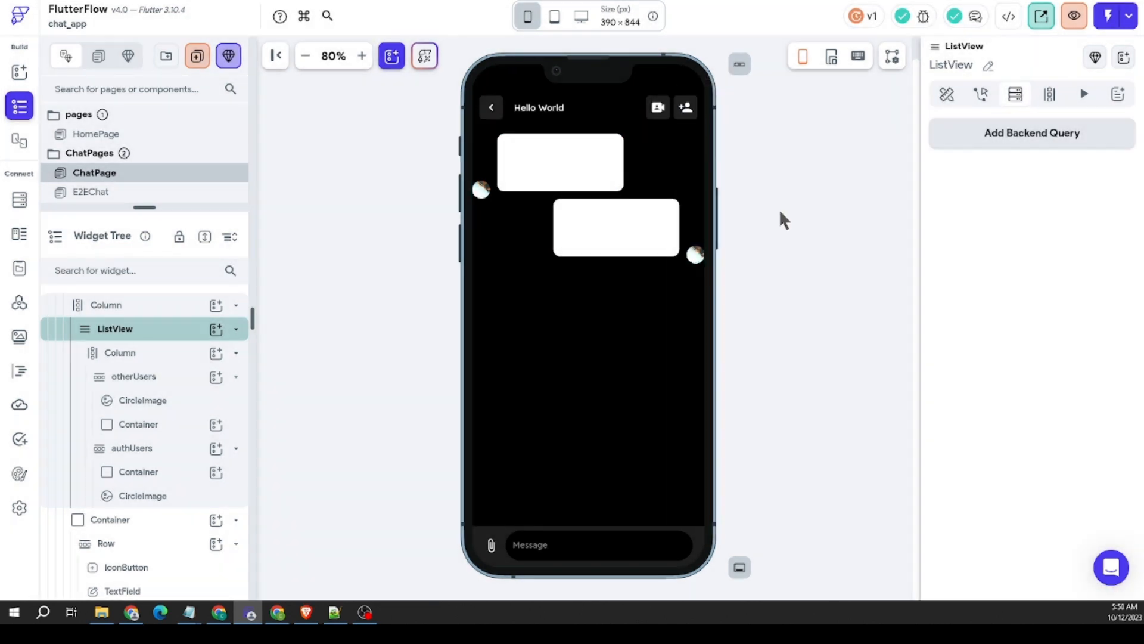
Step: Add a required ChatPage page parameter named chatRef, typed as a Document Reference to the Chats collection
click(794, 153)
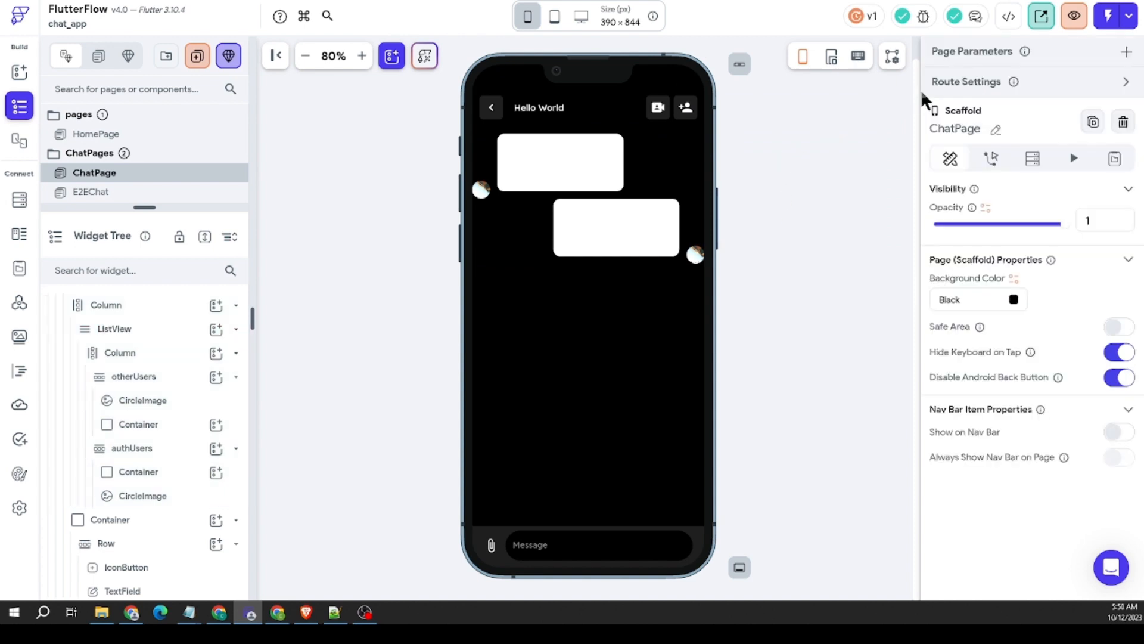
click(1122, 56)
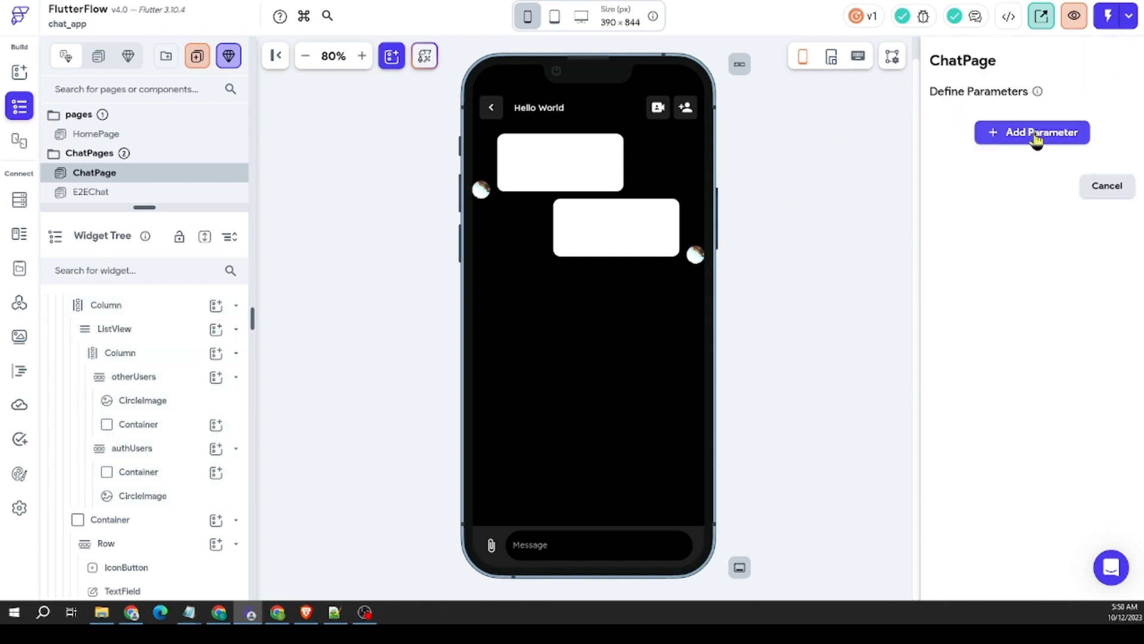
click(1106, 186)
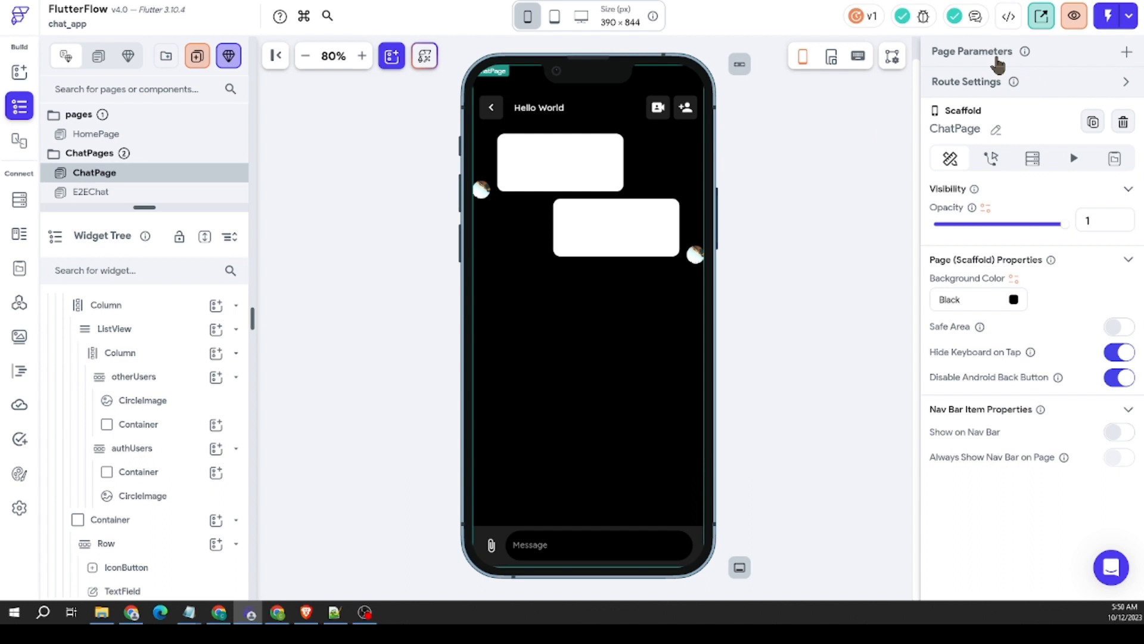
click(1126, 53)
click(1029, 129)
click(1001, 179)
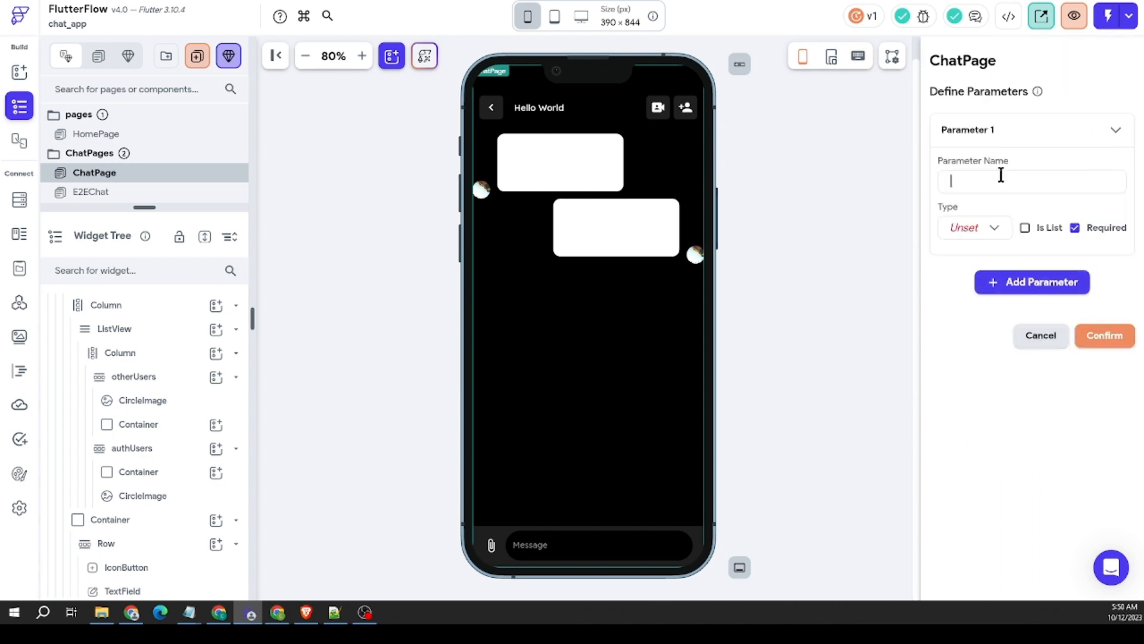
text(chatRef)
click(985, 236)
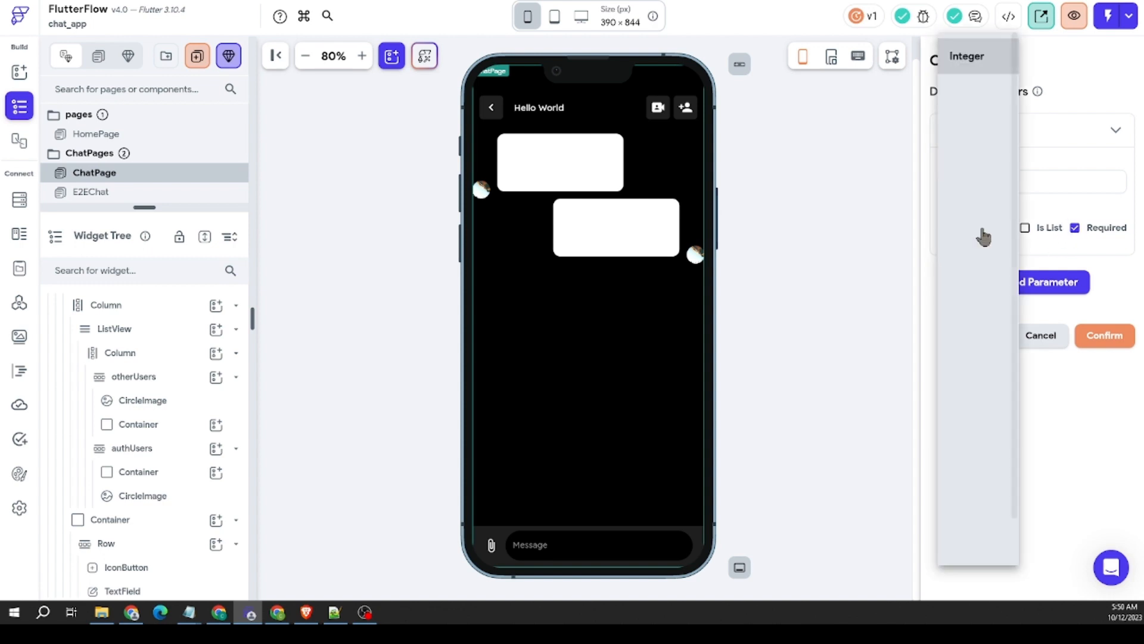
click(977, 342)
click(1025, 259)
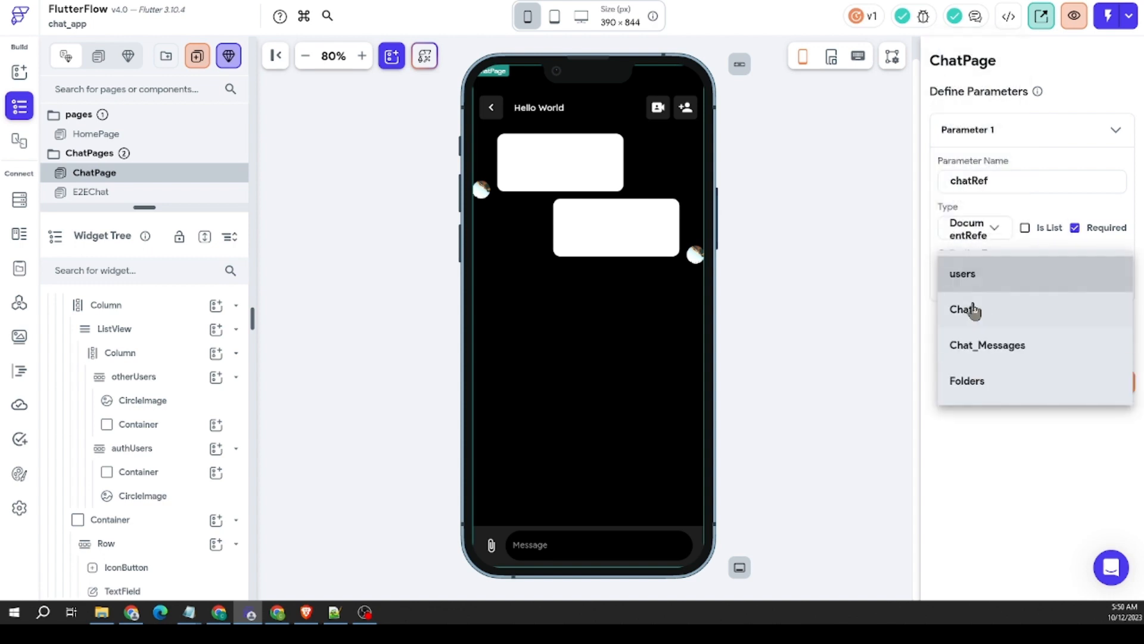
click(972, 310)
click(1095, 384)
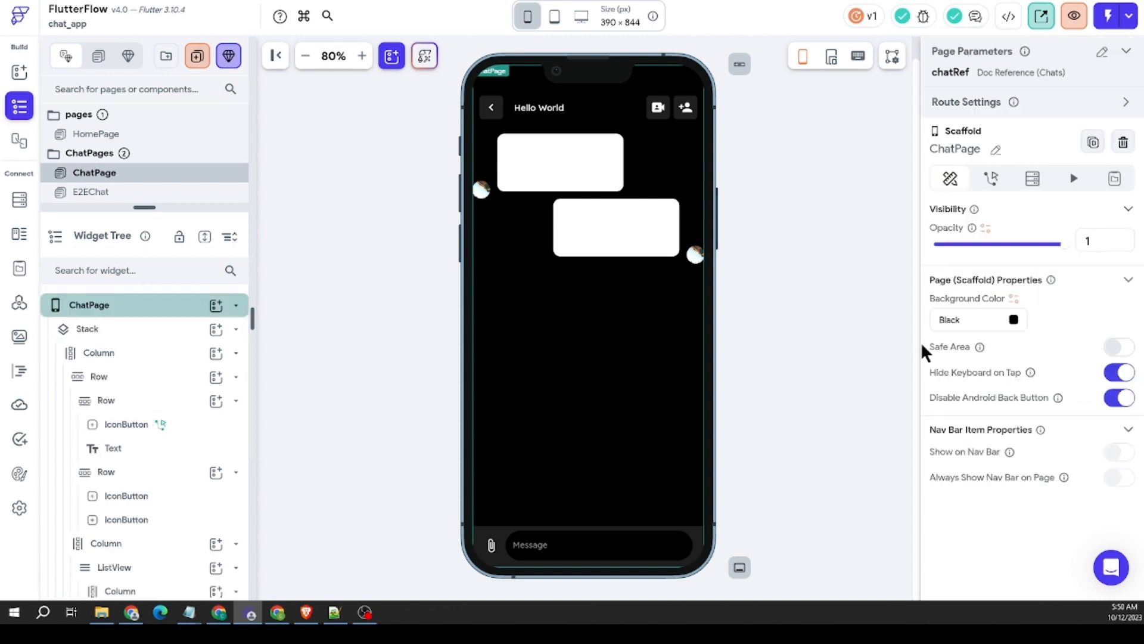
Step: Start a backend query on the message ListView as a Query Collection on Chat_Messages
click(534, 215)
right_click(535, 213)
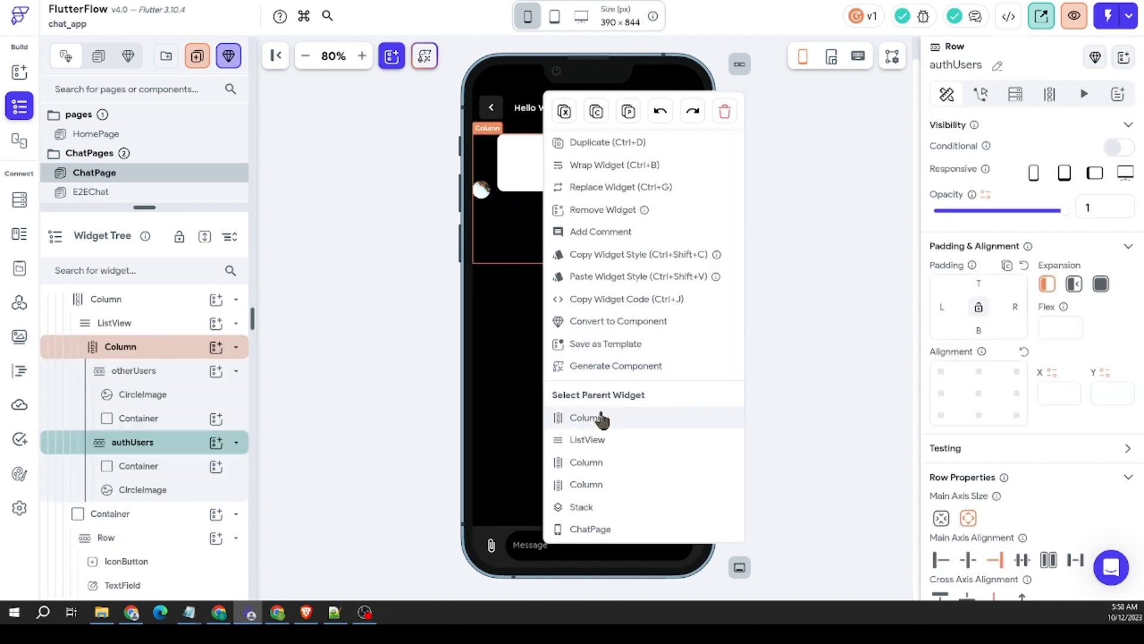
click(608, 444)
click(1007, 136)
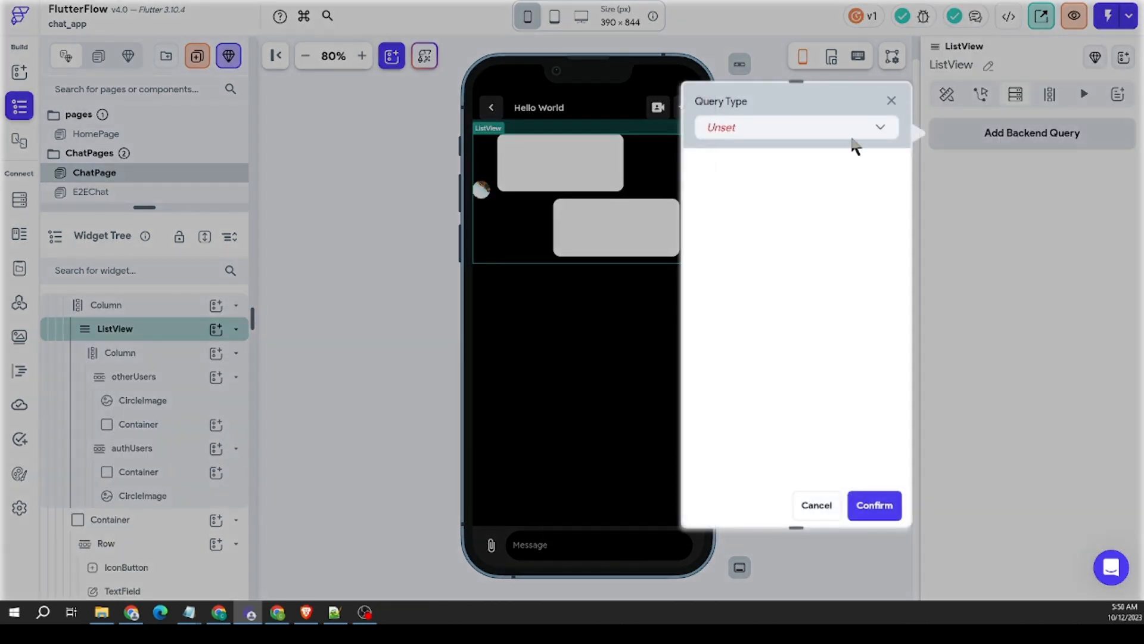
click(834, 126)
click(830, 129)
click(778, 221)
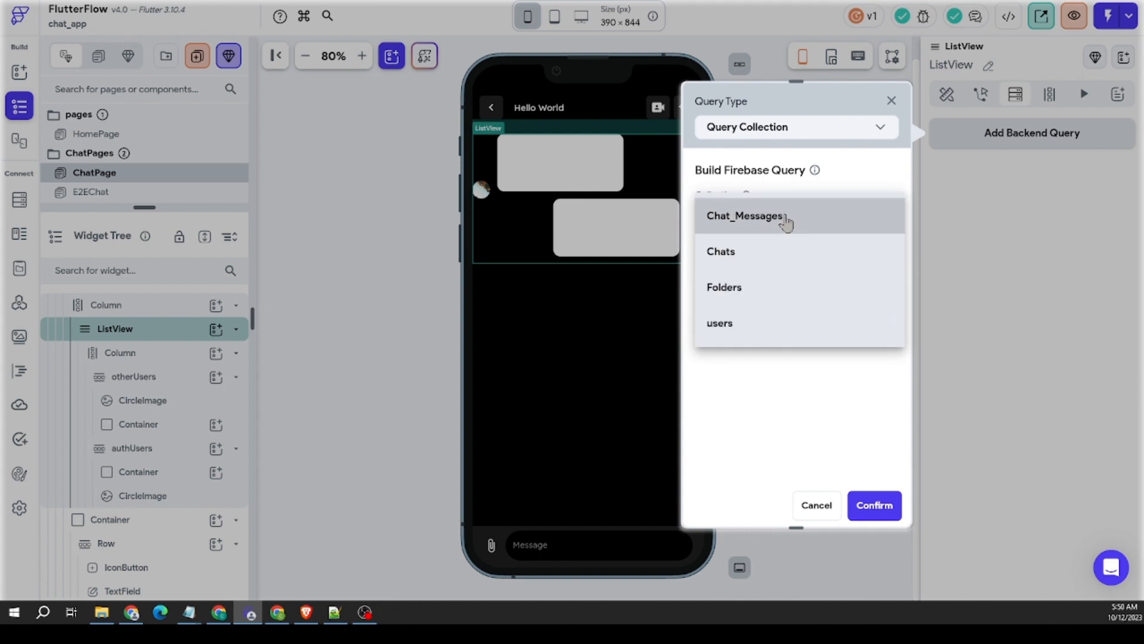
click(757, 225)
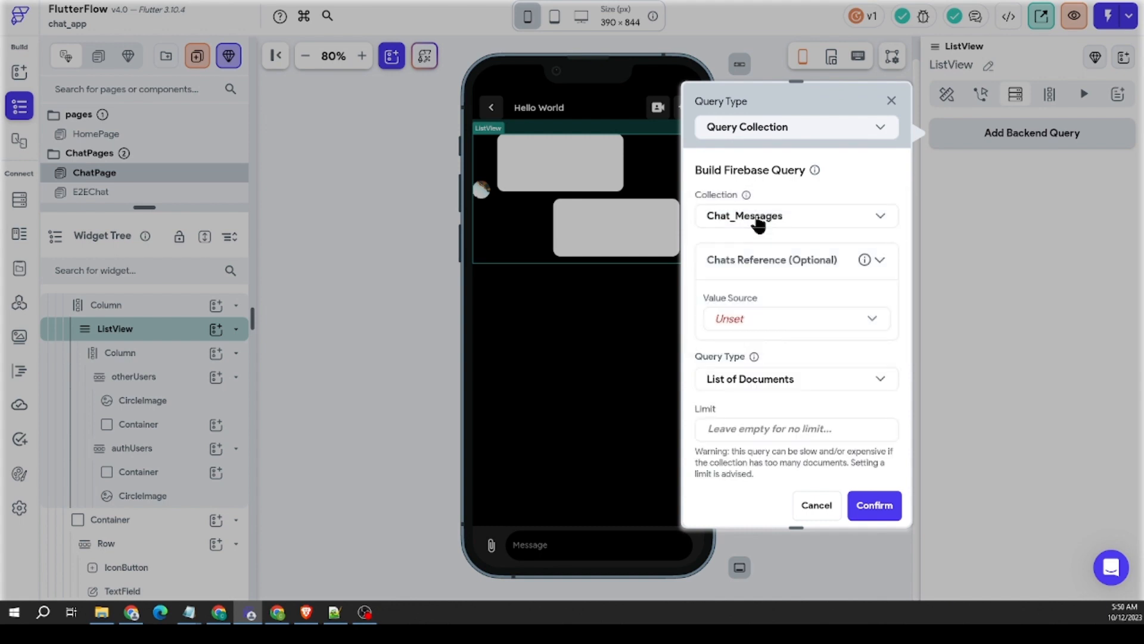
Step: Set the query's Chats Reference from a variable, using the chatRef page parameter
click(743, 322)
click(751, 286)
click(754, 322)
click(756, 359)
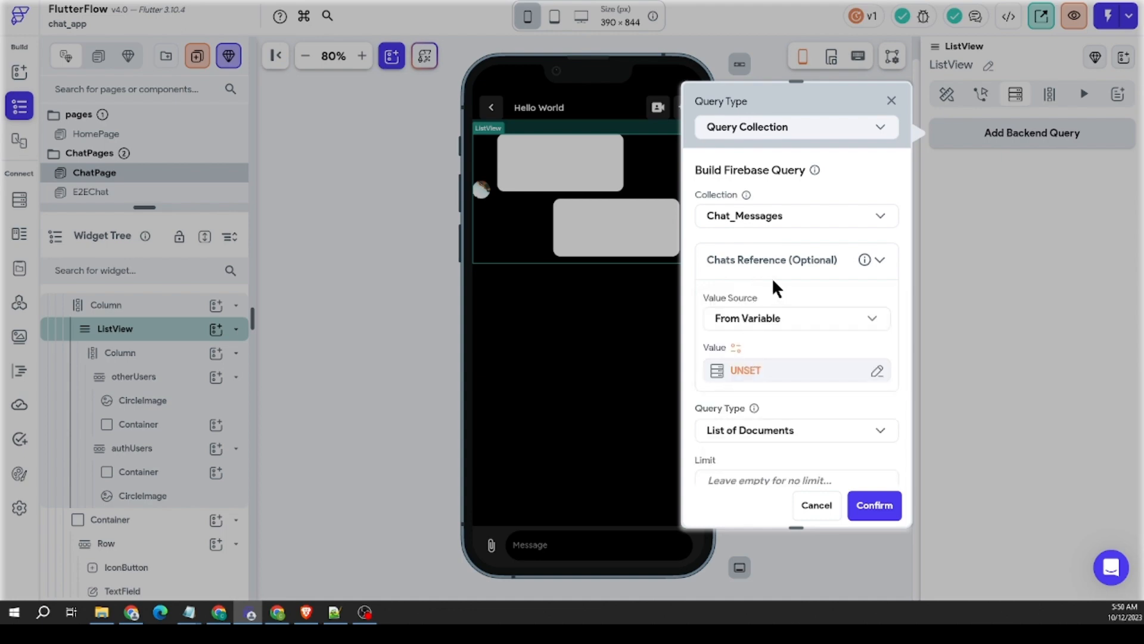
scroll(774, 289, down, 2)
click(747, 259)
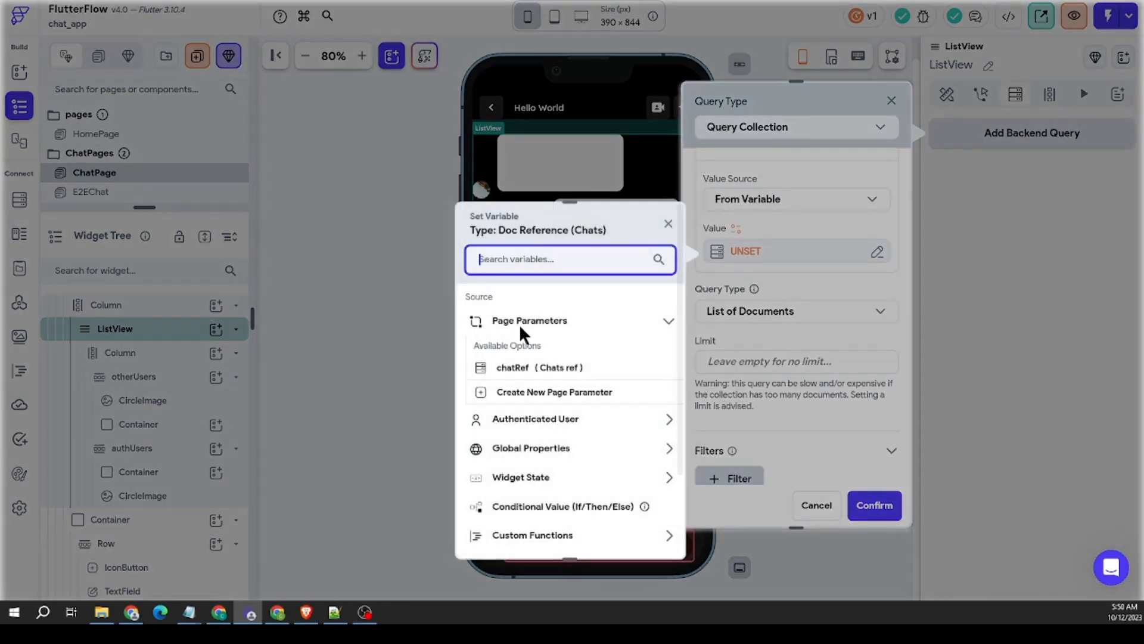
click(512, 366)
click(644, 533)
scroll(857, 301, down, 4)
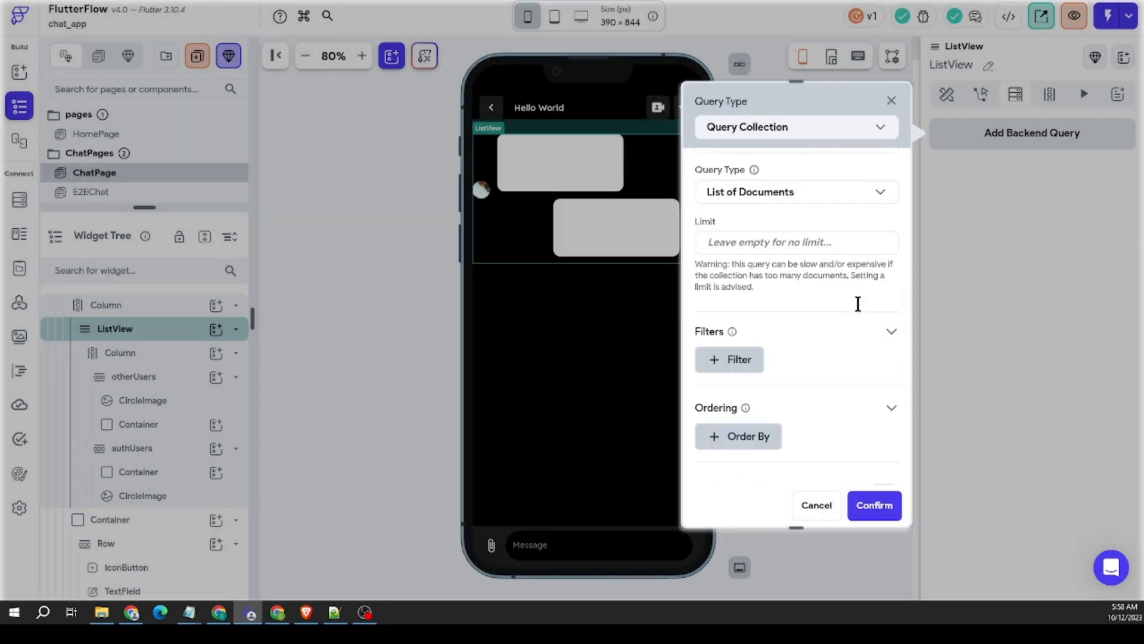
click(737, 240)
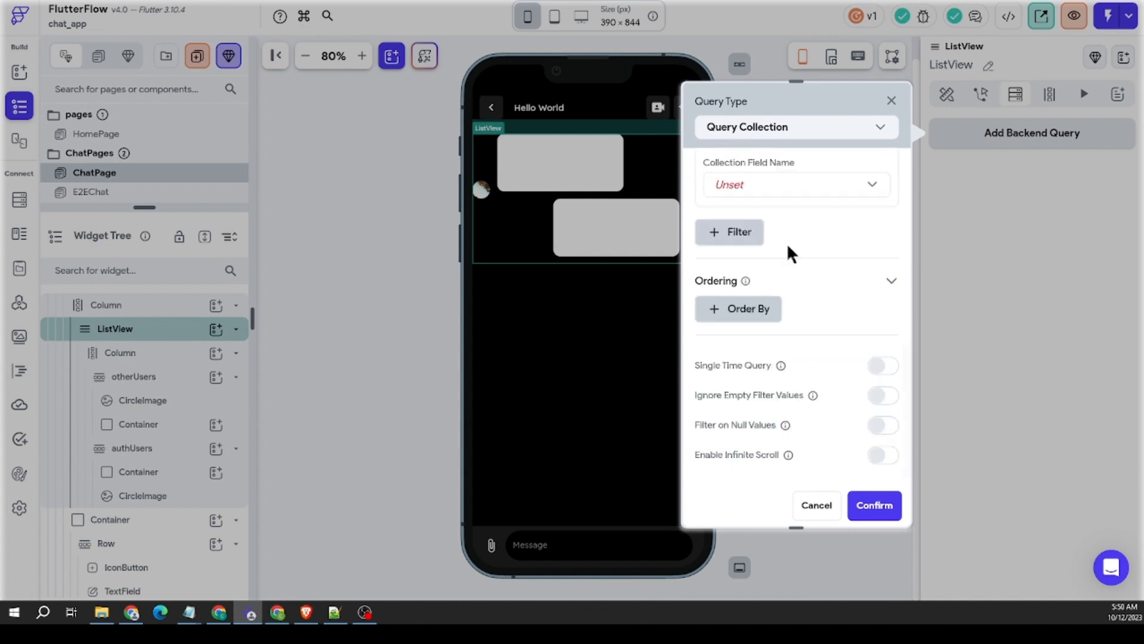
click(749, 191)
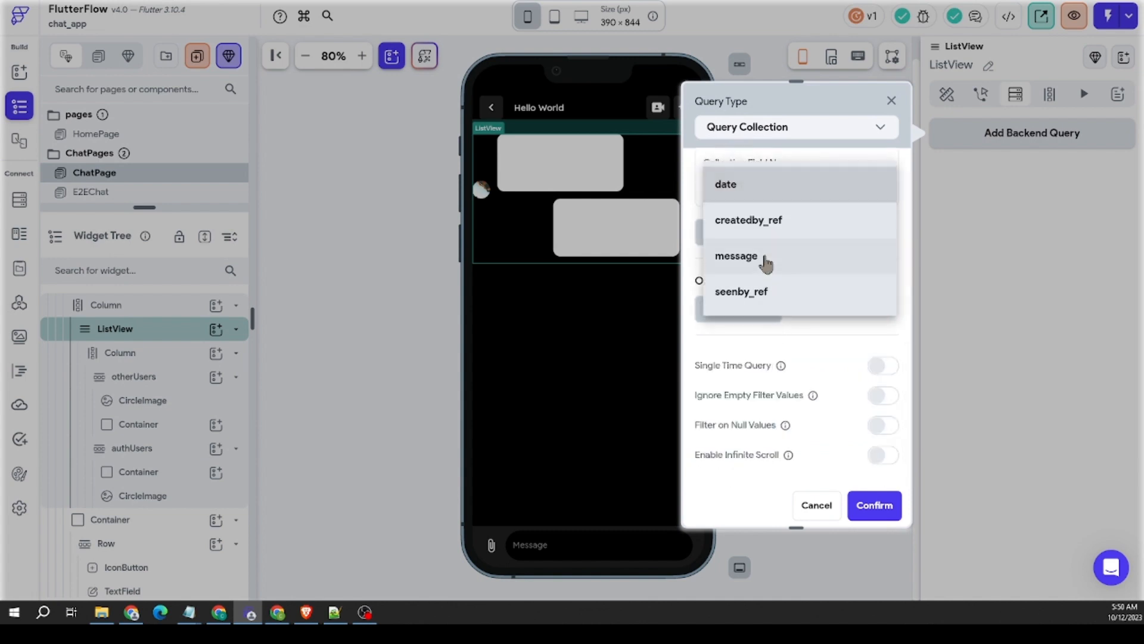
click(829, 325)
scroll(834, 209, up, 2)
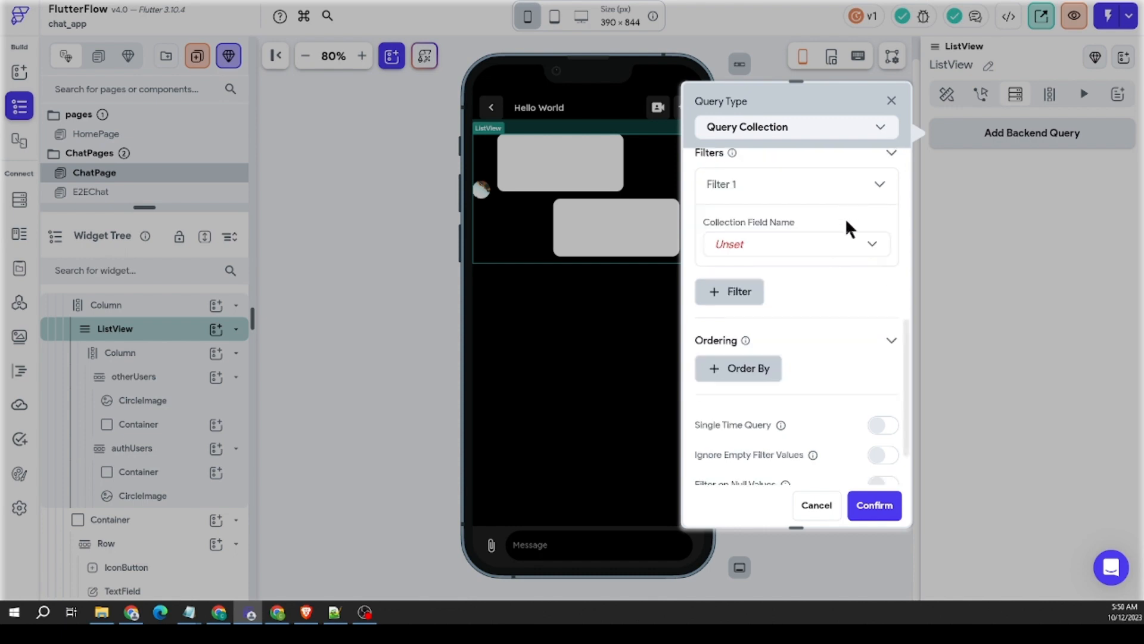
click(842, 191)
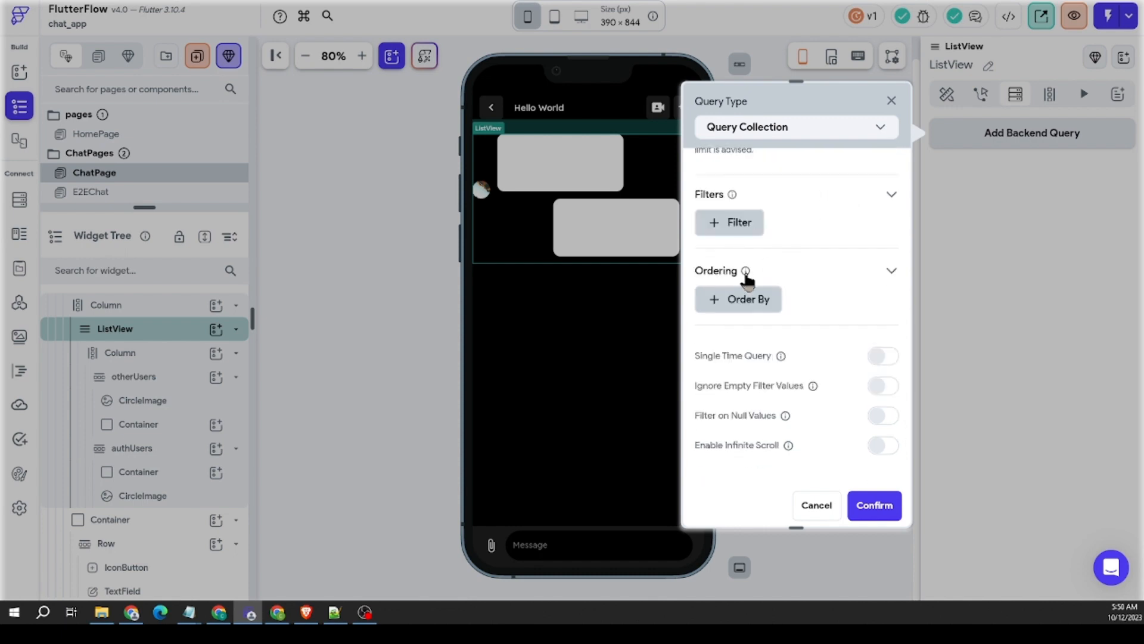
Step: Order the Chat_Messages query by date in Decreasing order and save the backend query
click(748, 301)
scroll(799, 283, down, 2)
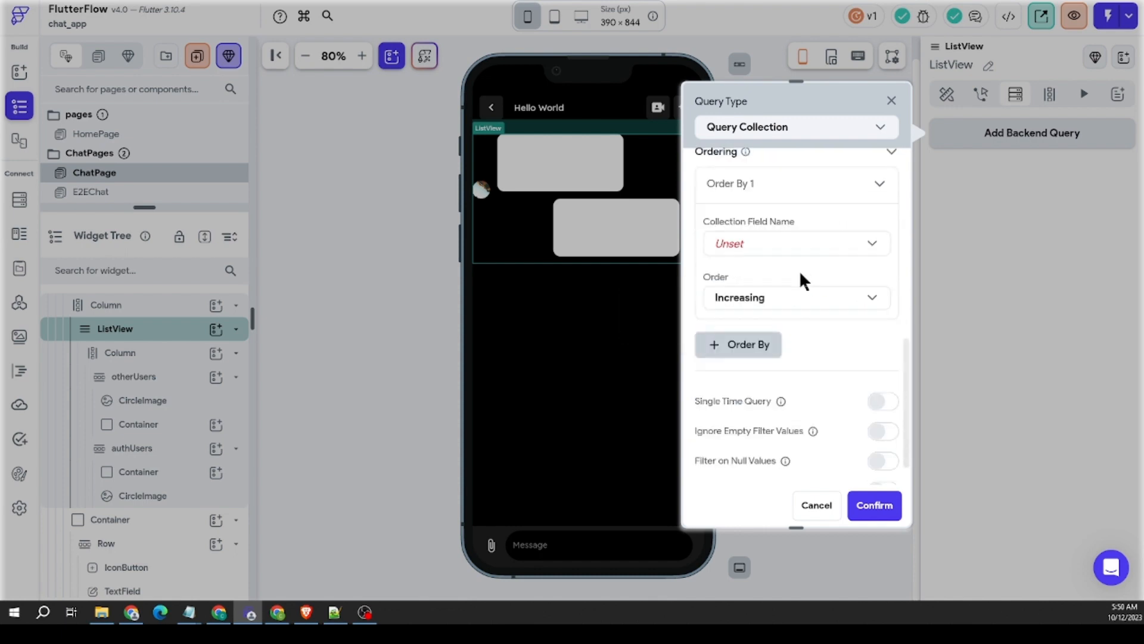
click(767, 246)
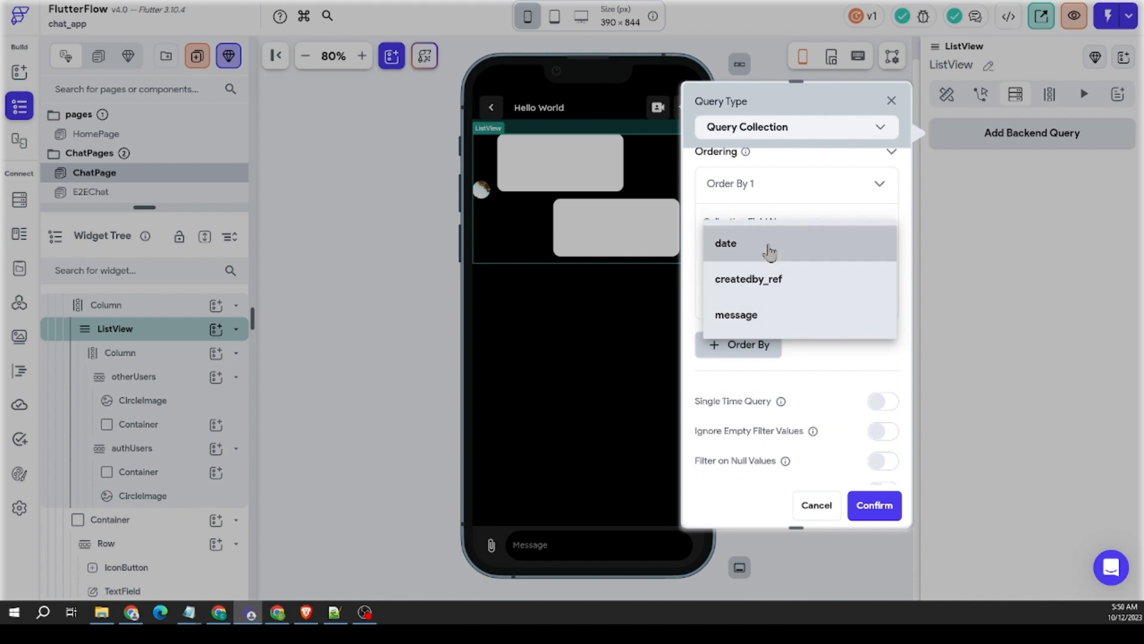
click(769, 249)
click(785, 257)
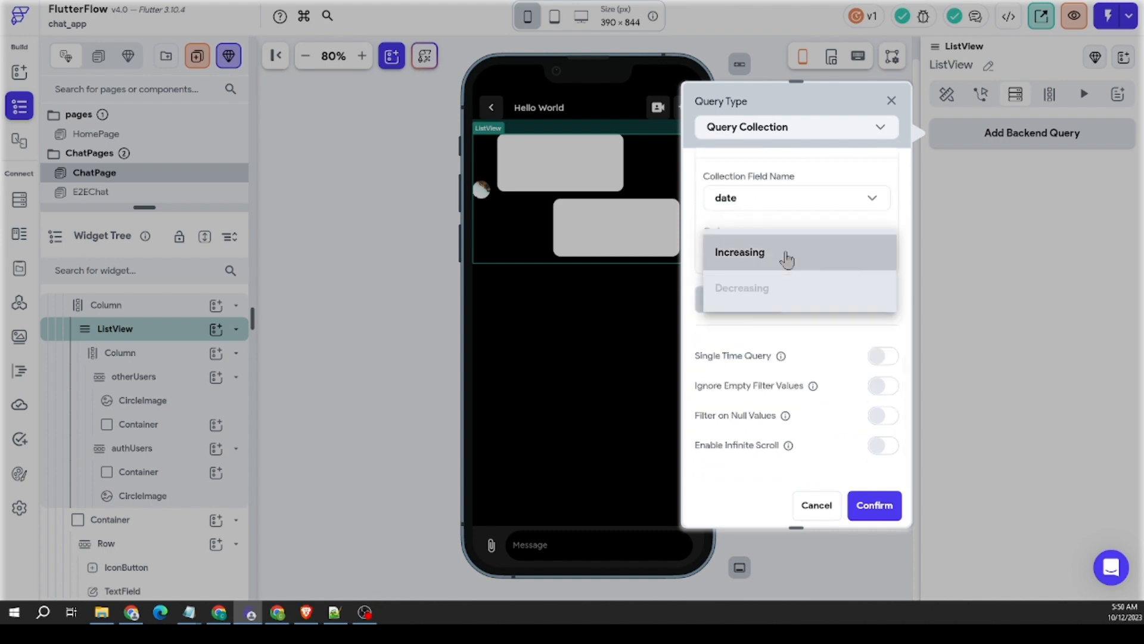
click(792, 292)
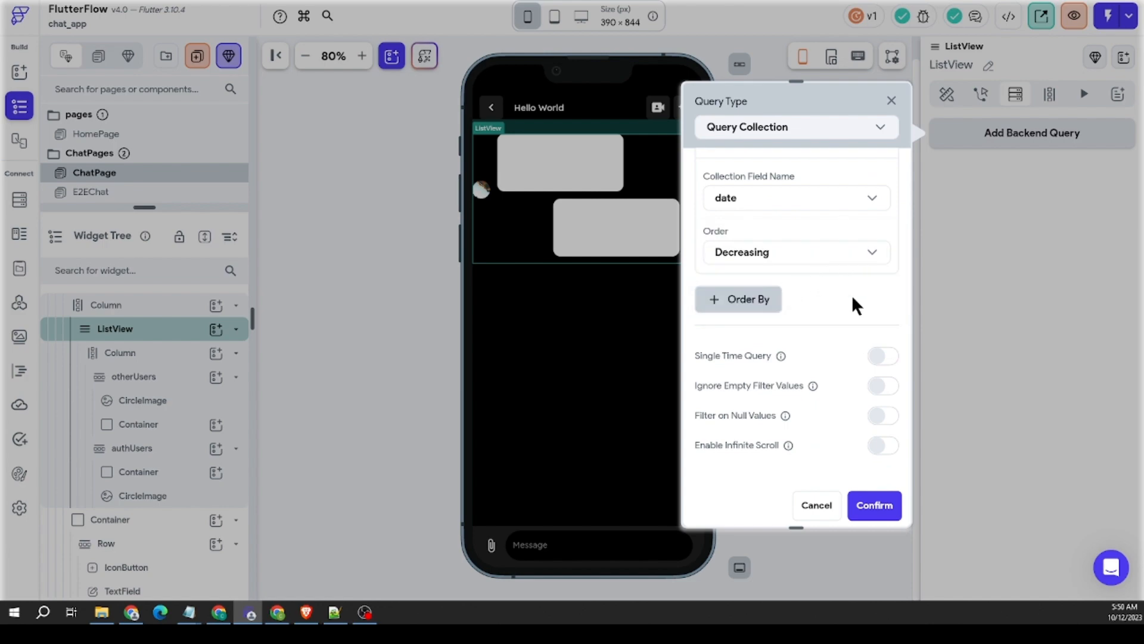
click(872, 506)
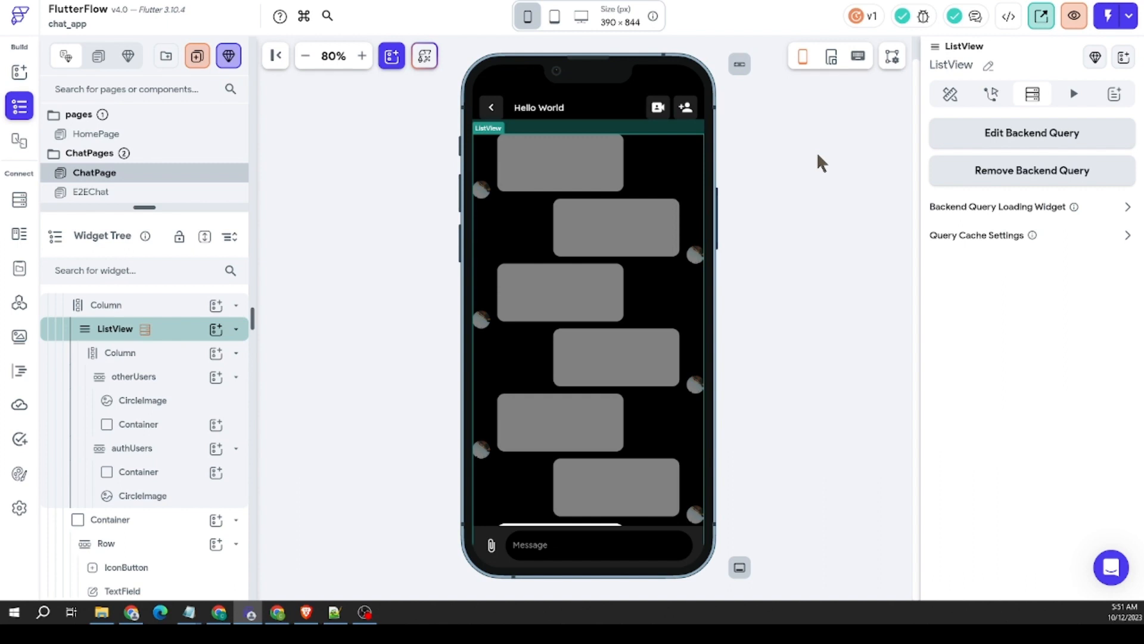
Step: Examine the generated message rows of the ListView from end to end in the page preview
scroll(558, 317, down, 3)
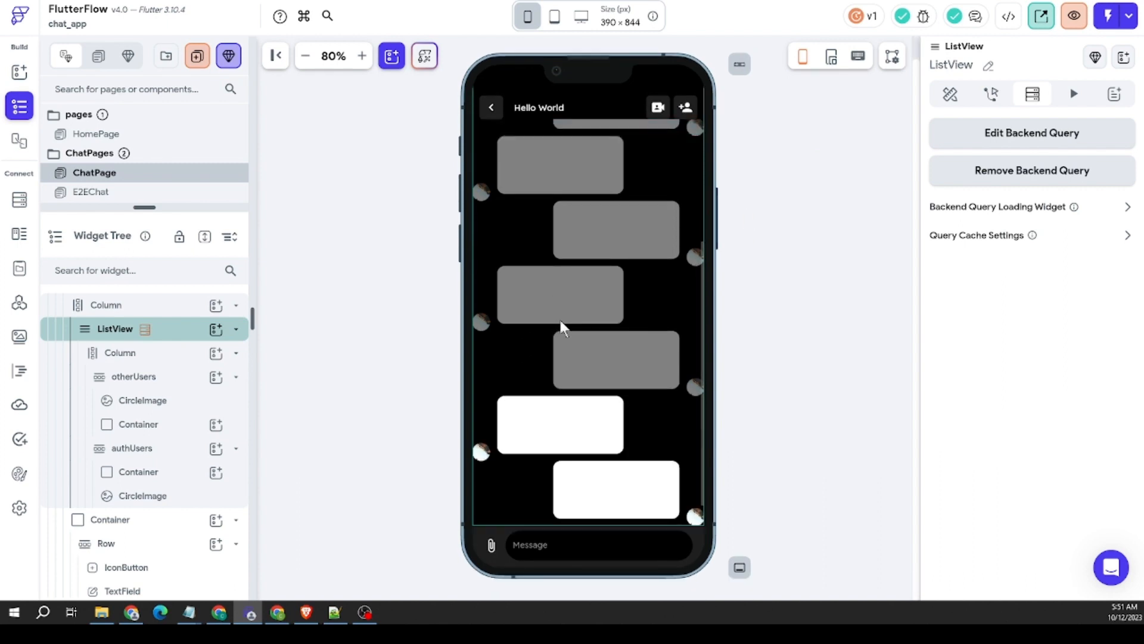
scroll(563, 322, up, 2)
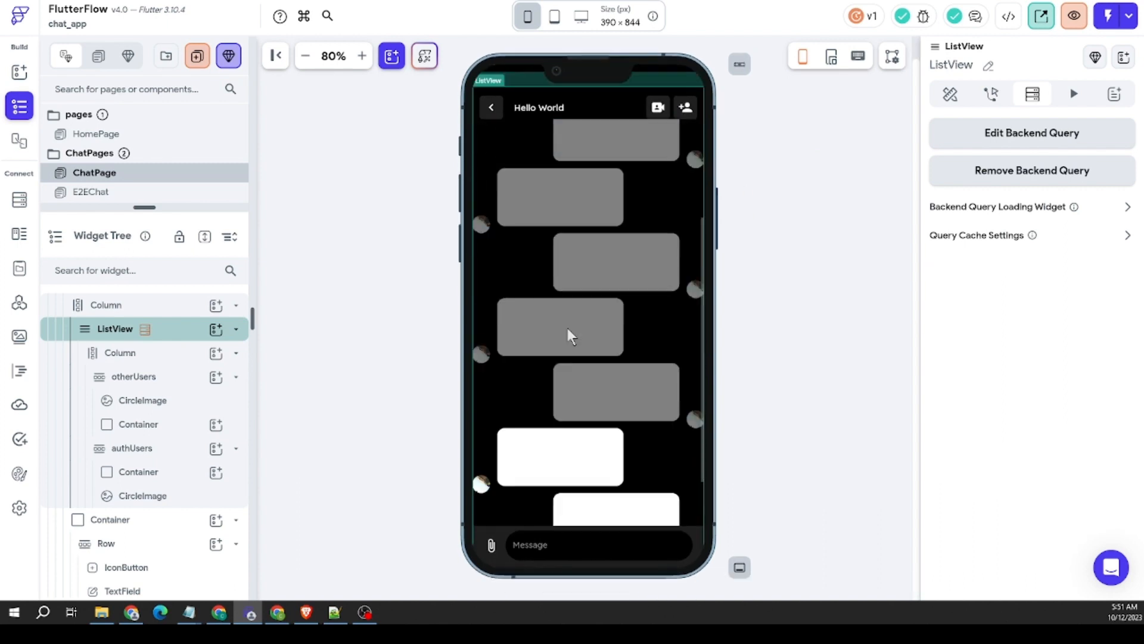
scroll(567, 329, down, 1)
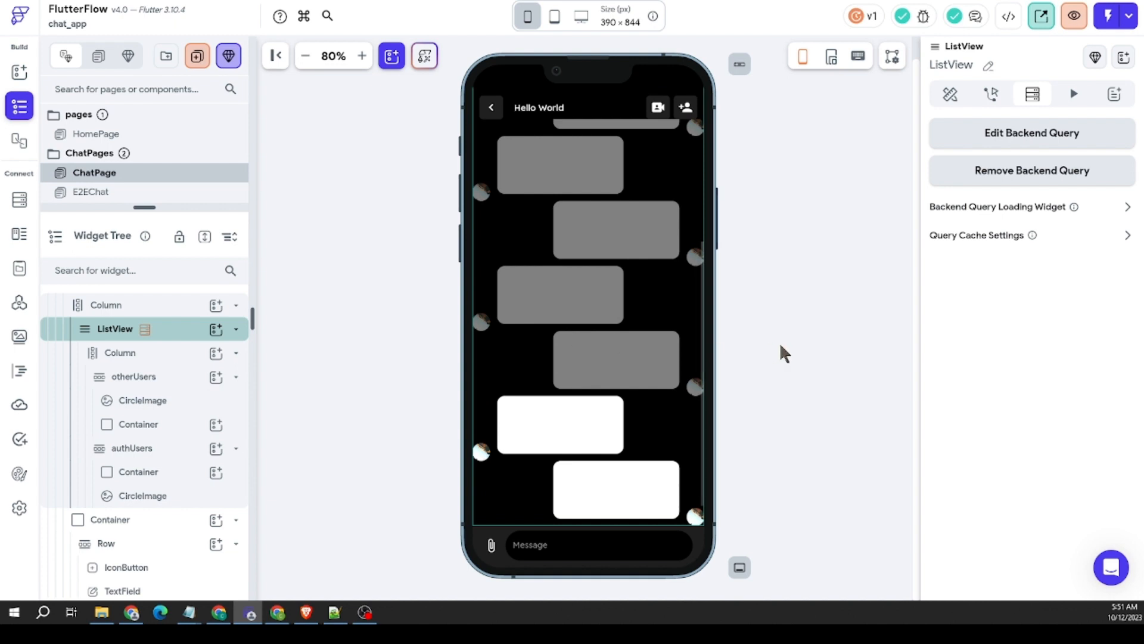
click(778, 385)
scroll(639, 422, up, 5)
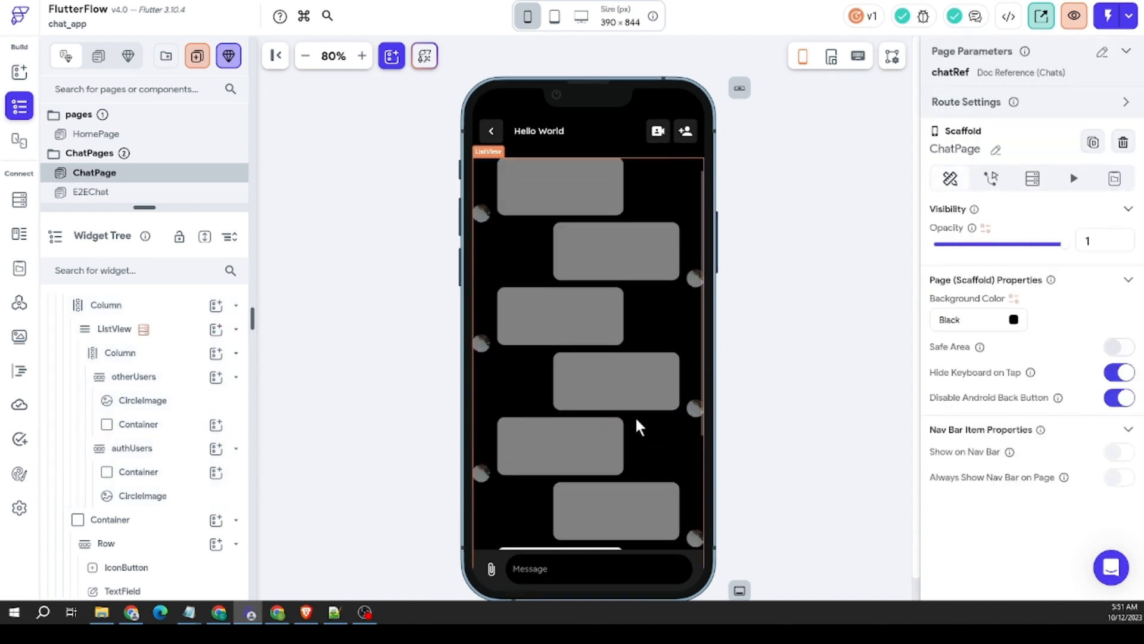
scroll(637, 424, down, 3)
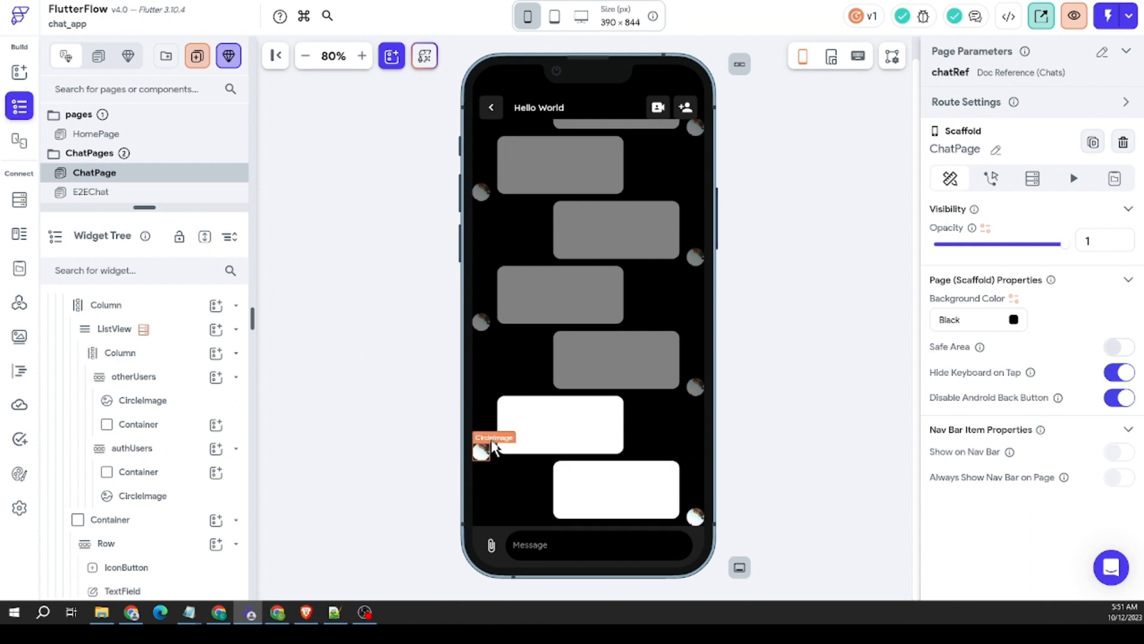
Step: Set a bottom padding of 6 on the Column that directly contains the ListView
click(693, 351)
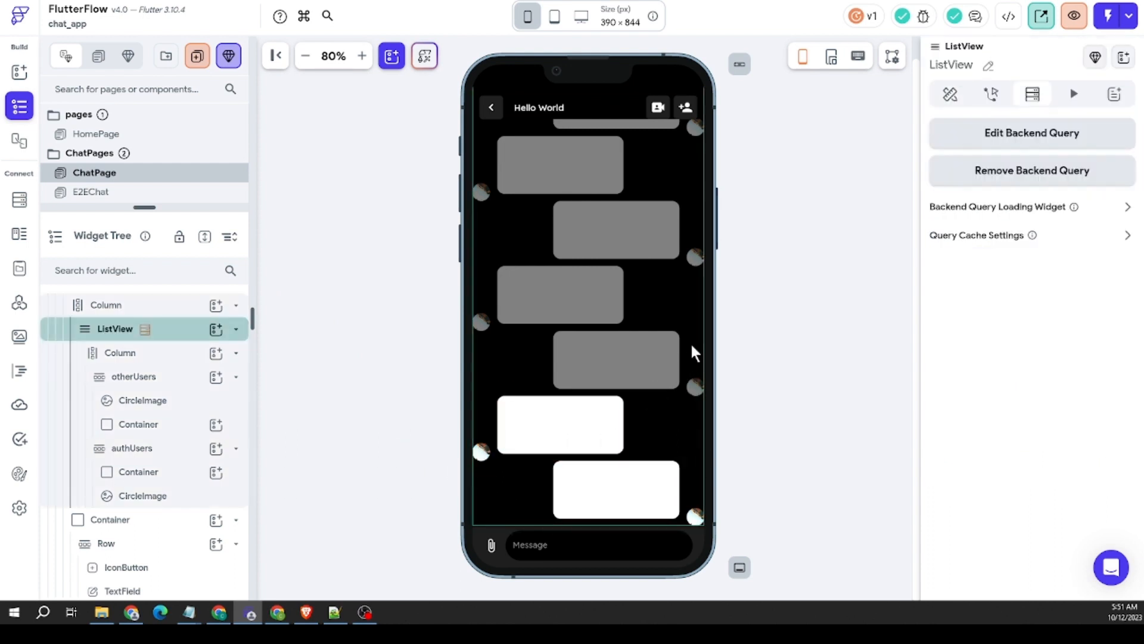
scroll(790, 342, down, 1)
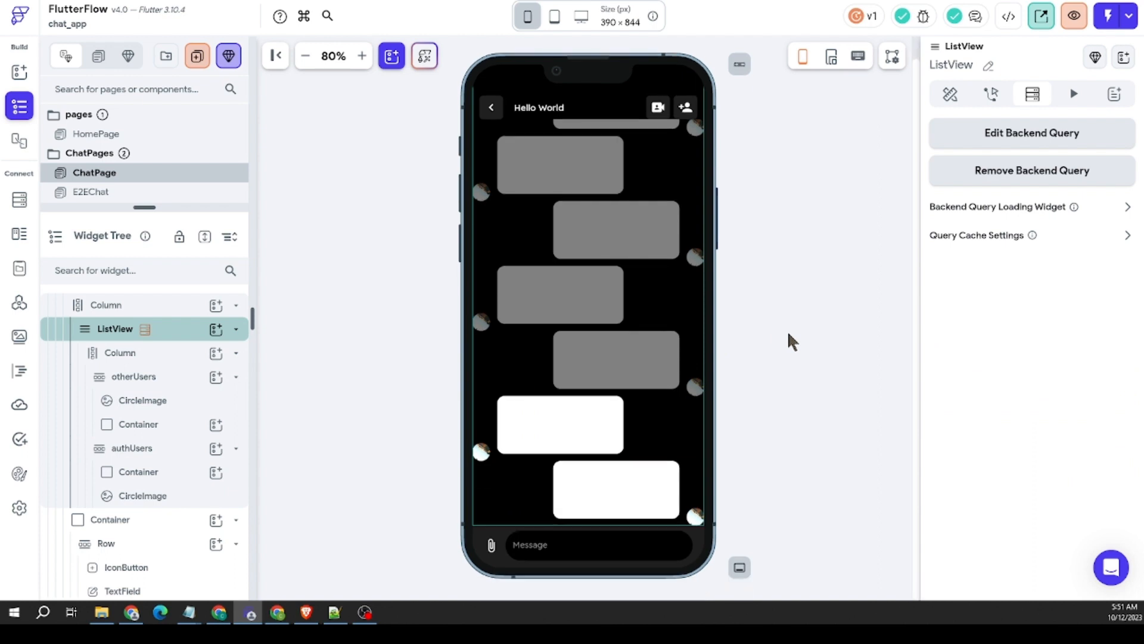
right_click(699, 348)
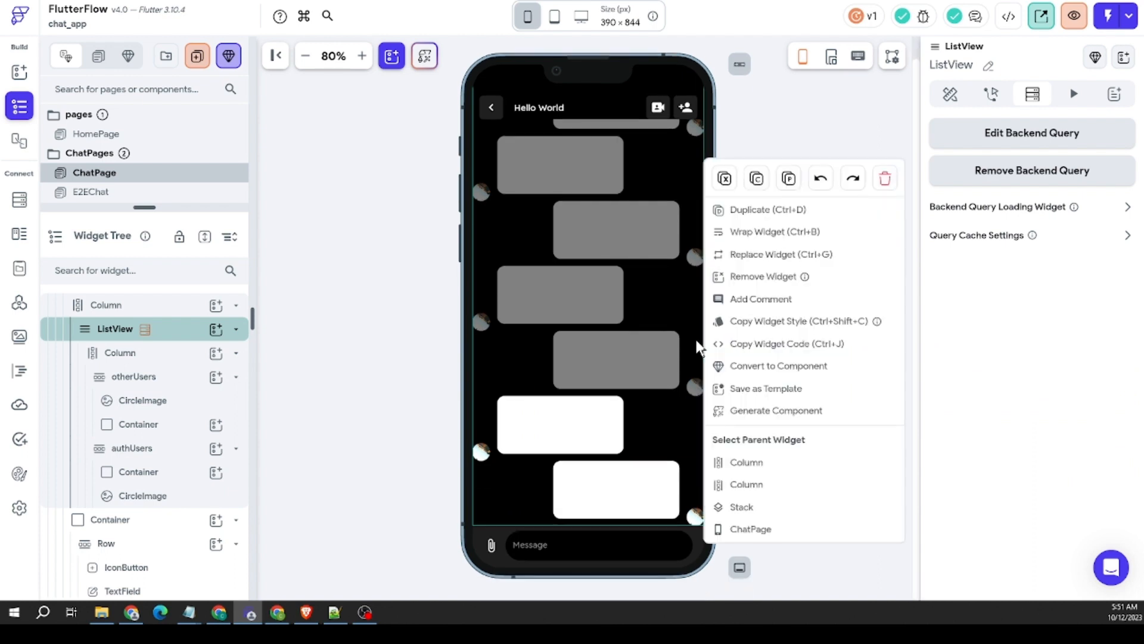
click(752, 463)
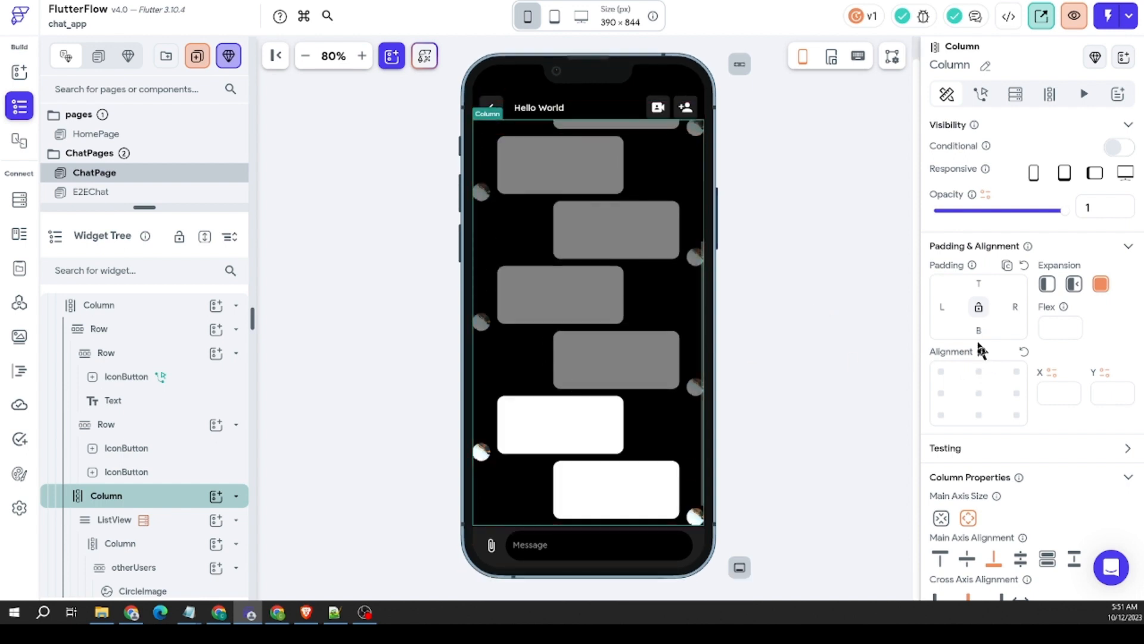
click(977, 334)
text(6)
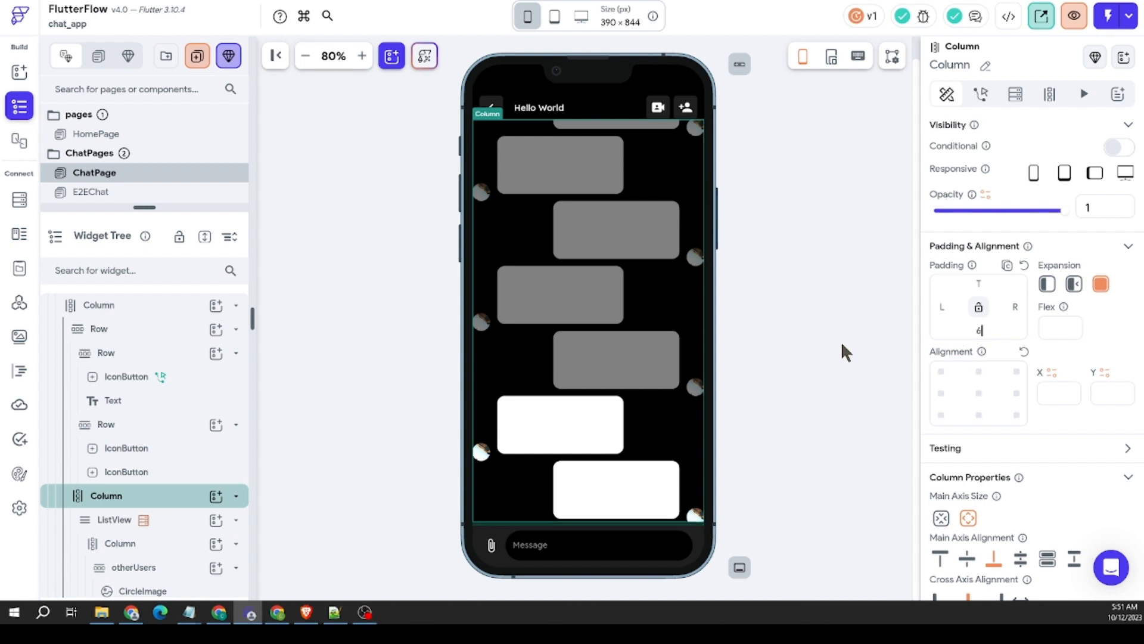
click(836, 409)
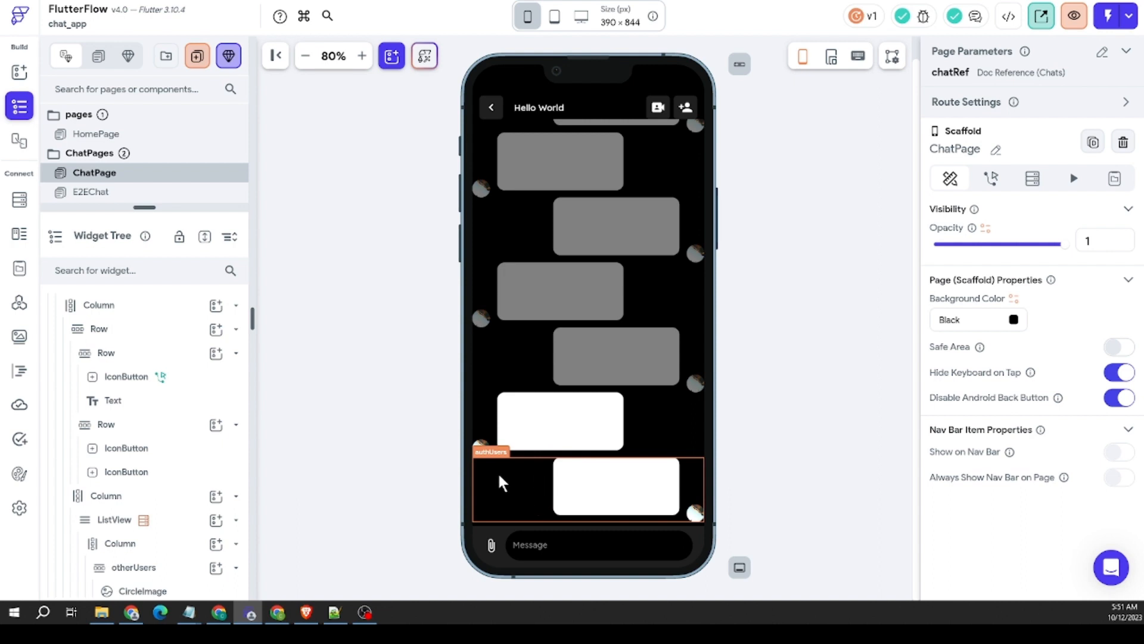
Step: Enable conditional visibility on the authUsers row and base it on a Single Condition
click(532, 498)
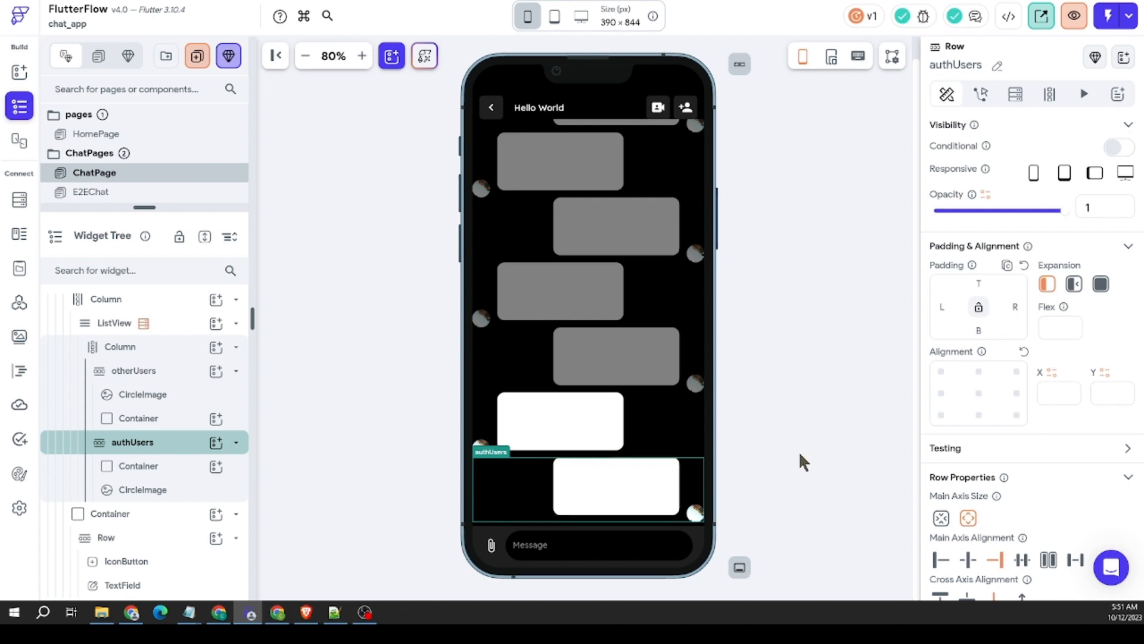
click(1114, 147)
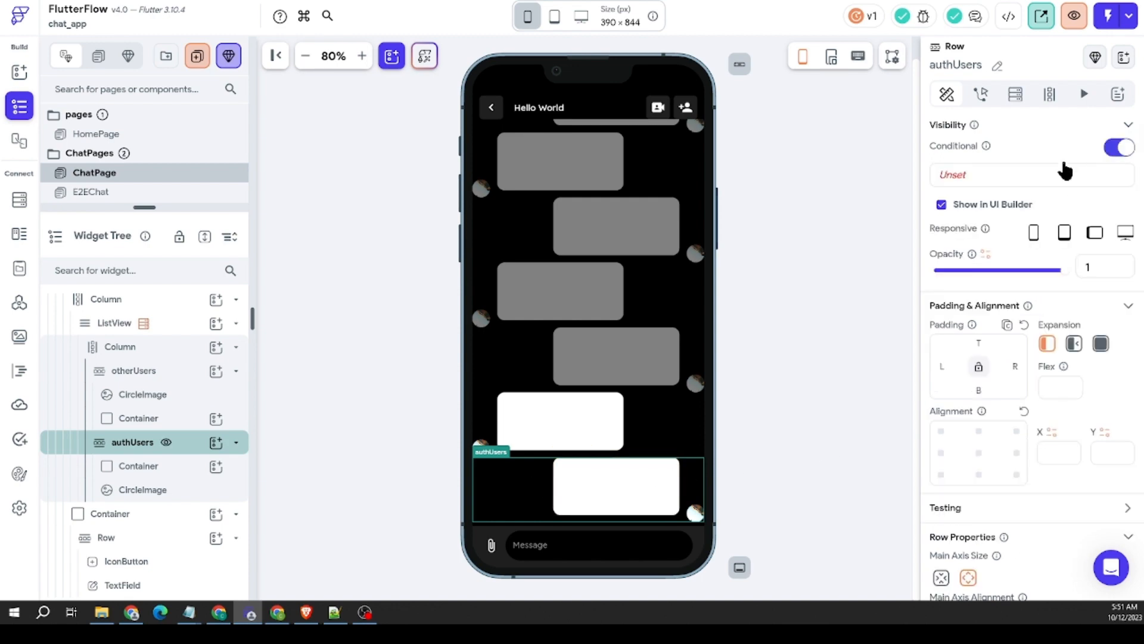
click(1002, 176)
click(796, 244)
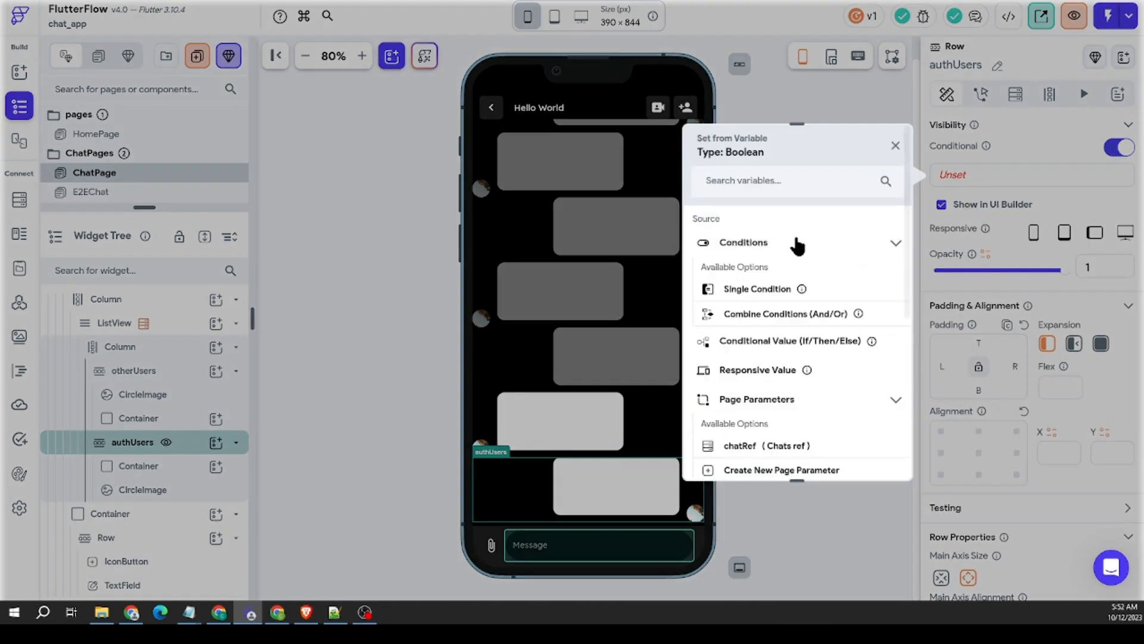
click(778, 295)
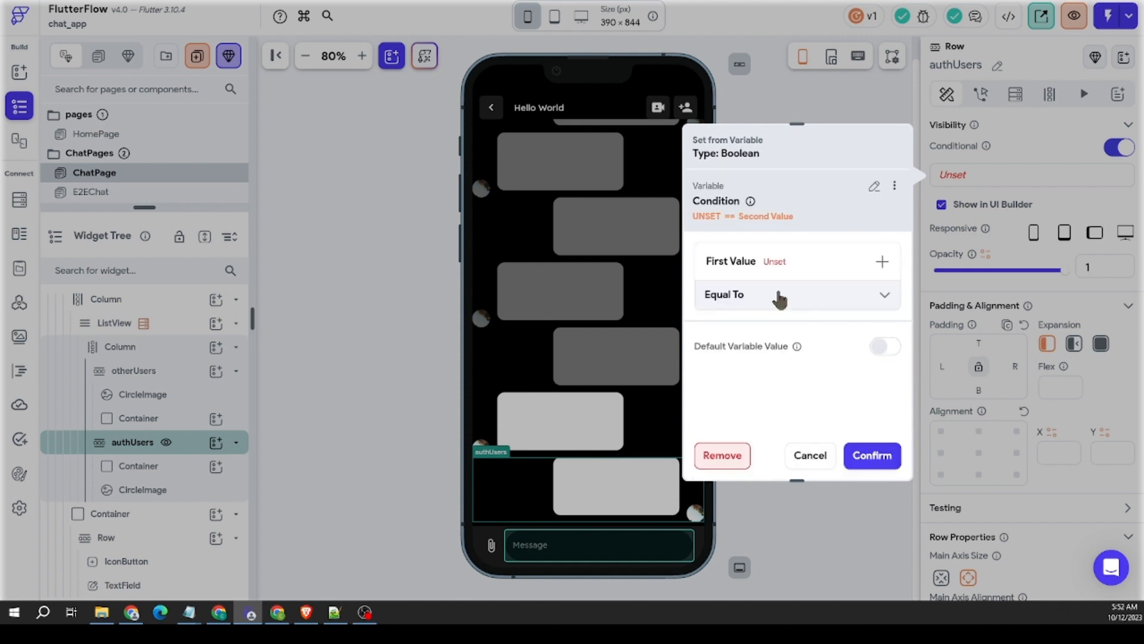
Step: Set the authUsers condition's first value to createdby_ref from the Chat_Messages document
click(783, 276)
click(763, 295)
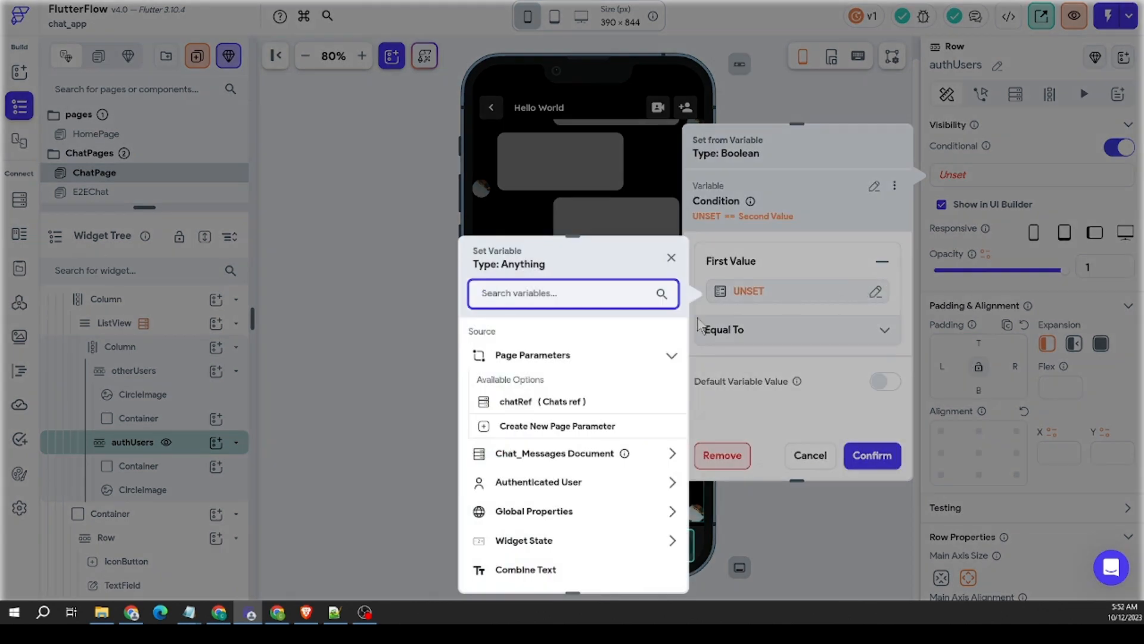
scroll(544, 458, down, 1)
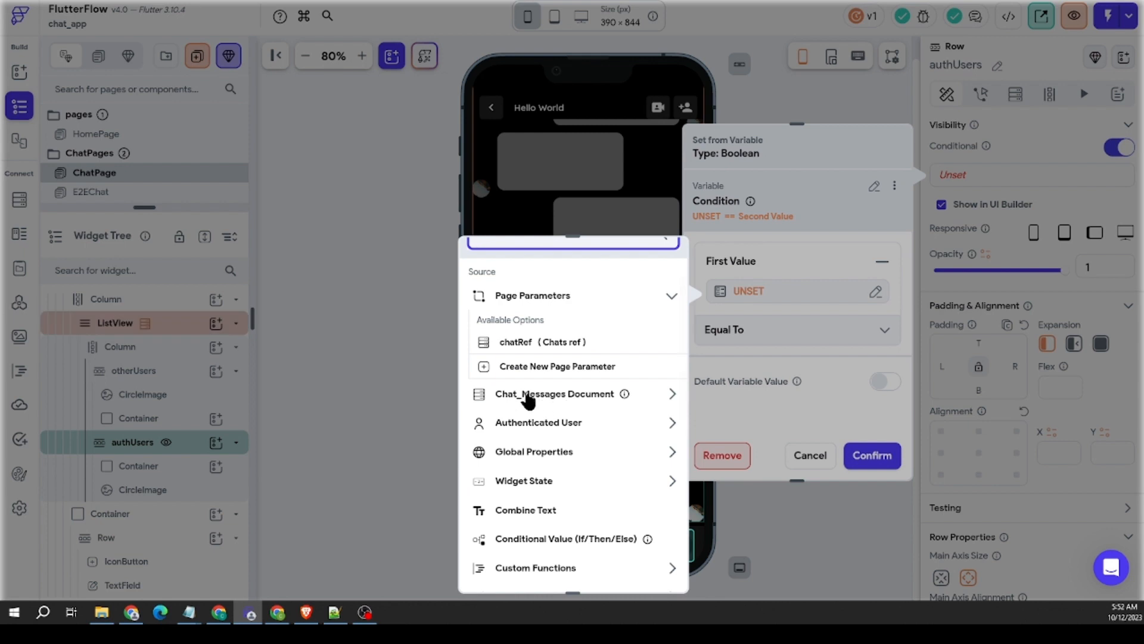
click(584, 400)
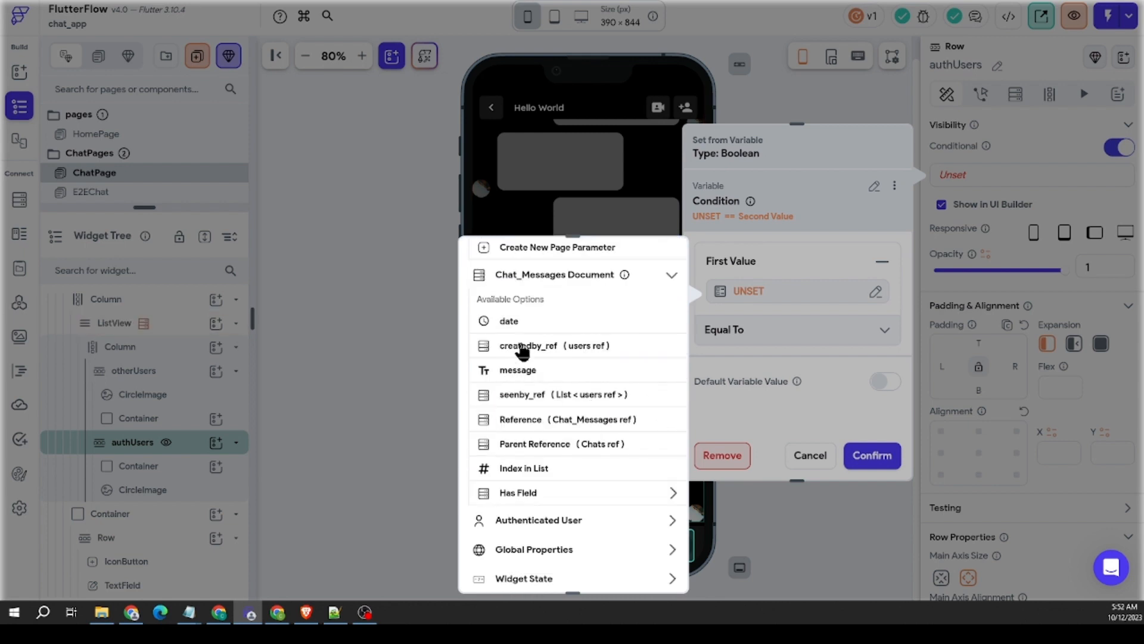
click(544, 350)
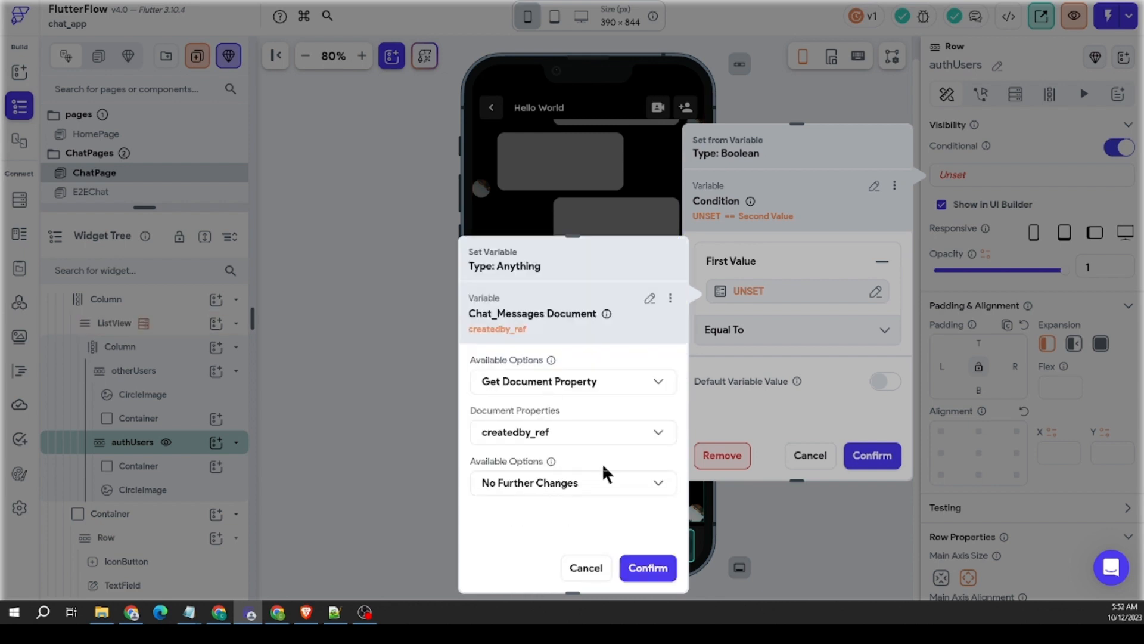
click(648, 567)
Step: Set the authUsers condition's second value to the Authenticated User's User Reference, keeping Equal To, and save the condition
click(805, 361)
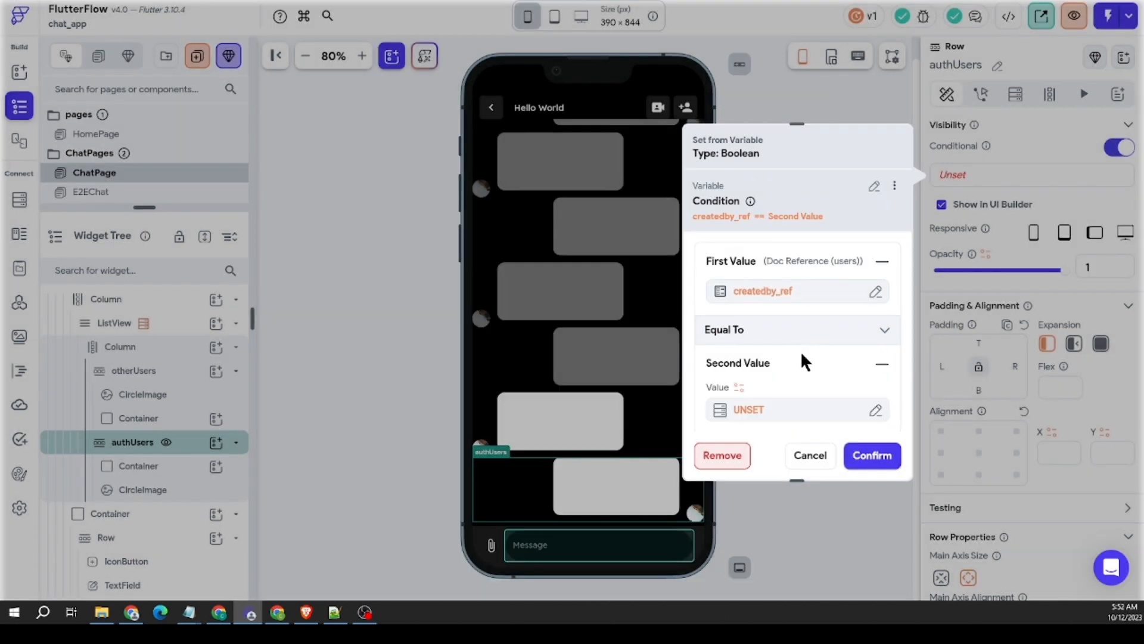
click(775, 351)
scroll(582, 441, down, 2)
click(573, 423)
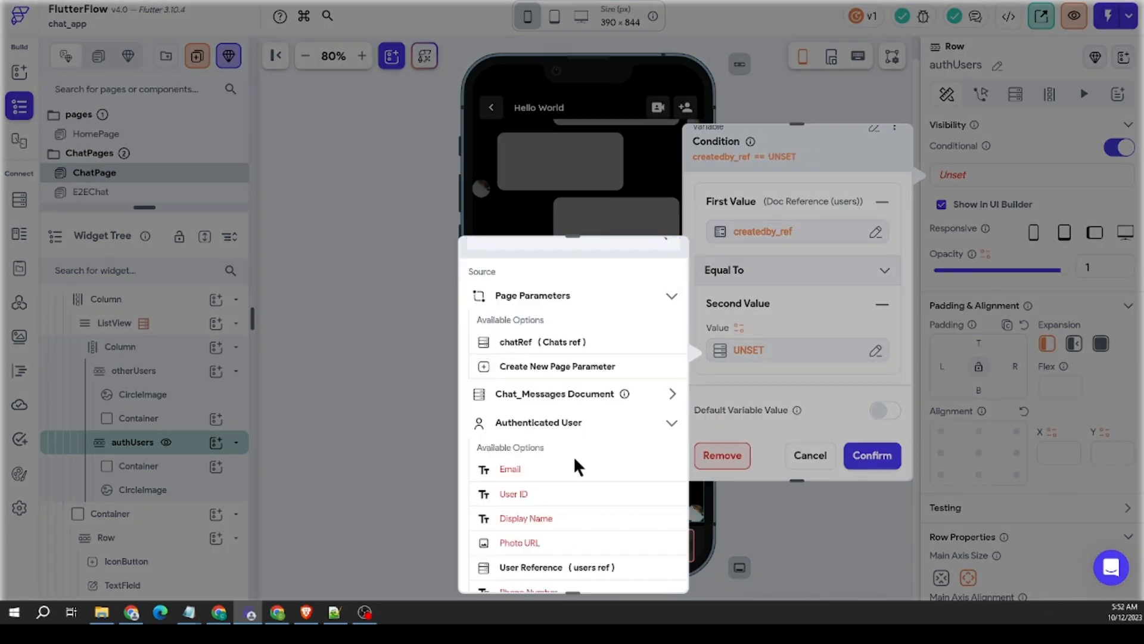
scroll(573, 460, down, 1)
click(550, 515)
click(648, 566)
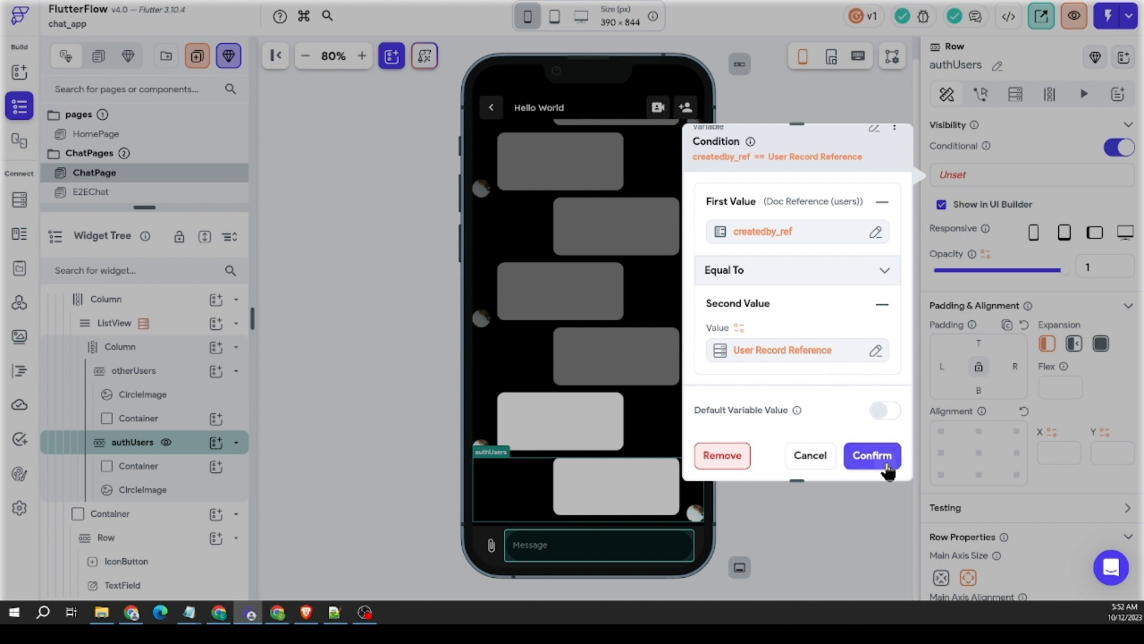
click(876, 456)
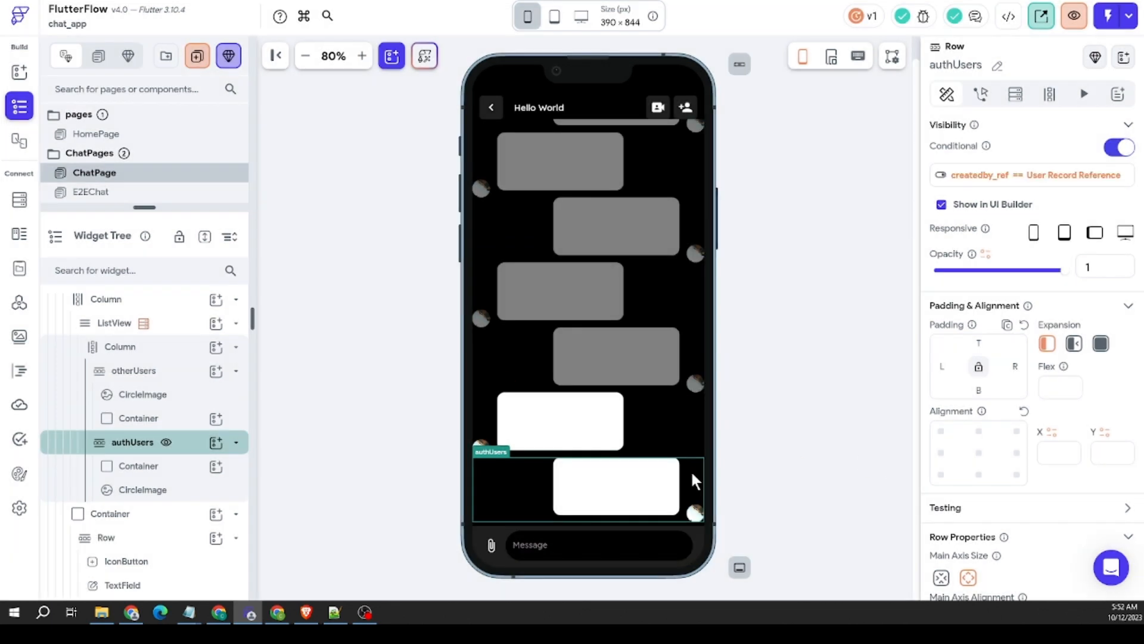
Step: Enable conditional visibility on the otherUsers row and base it on a Single Condition
click(667, 430)
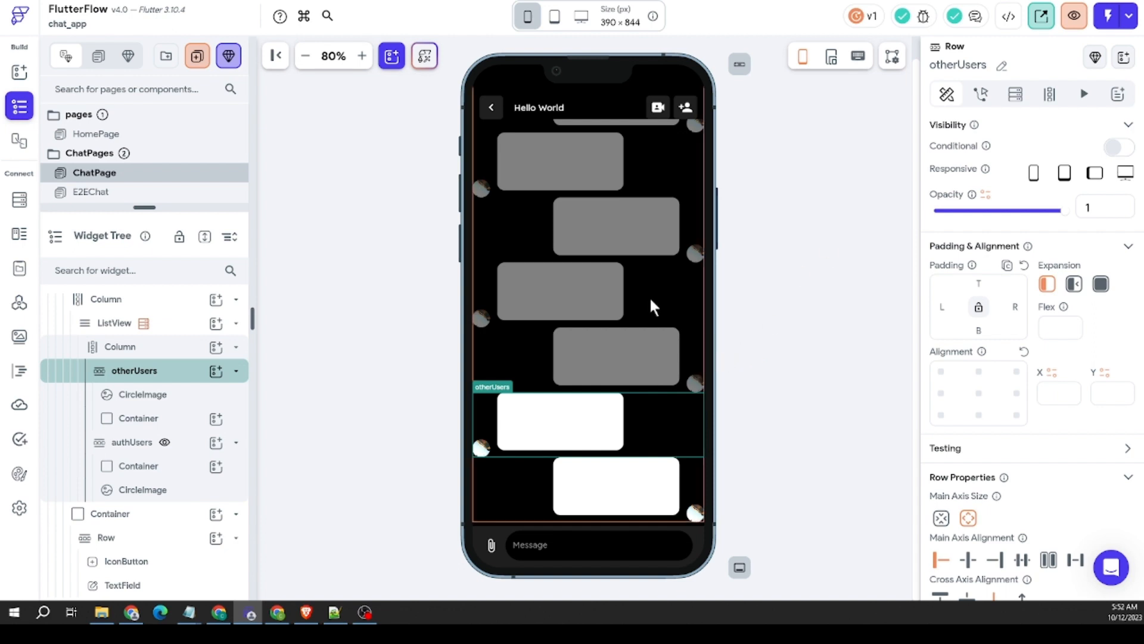
click(1114, 147)
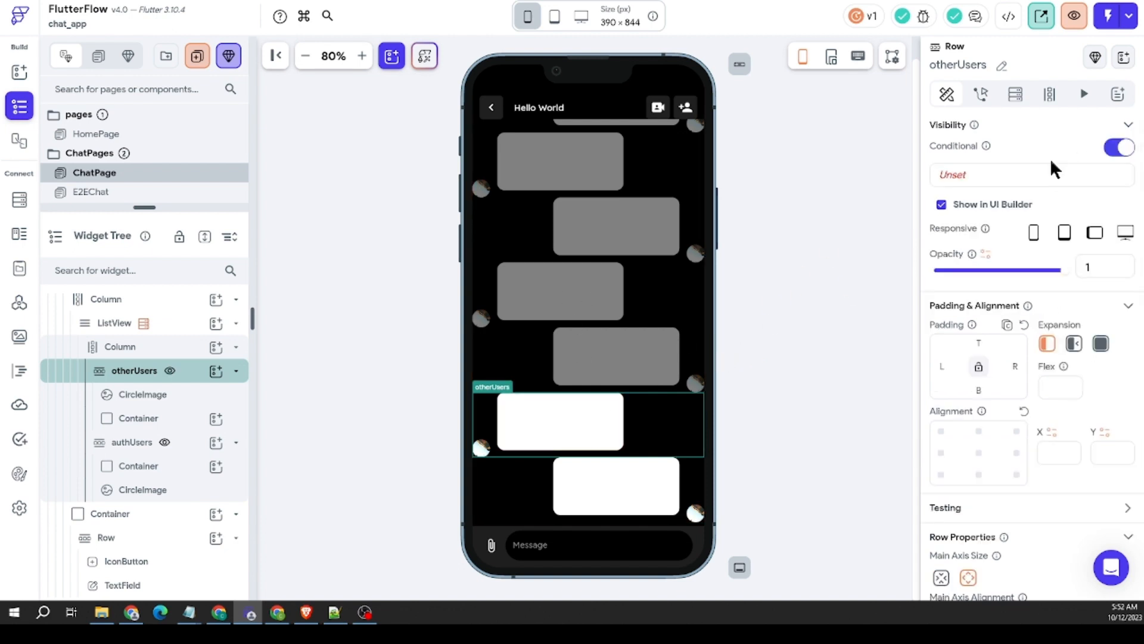
click(976, 176)
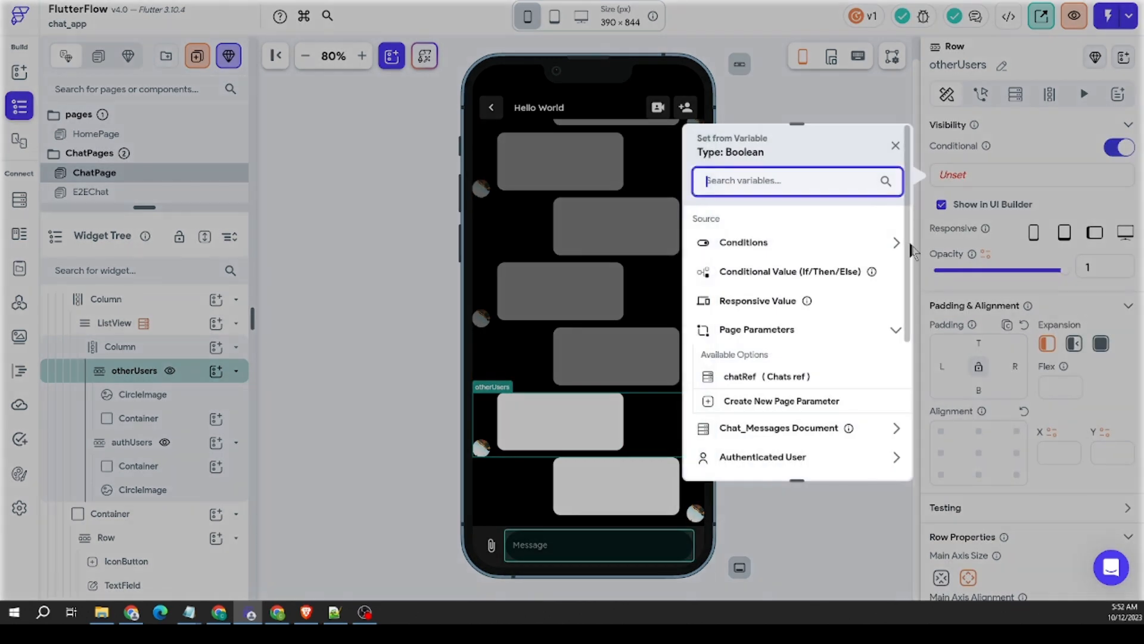
click(812, 242)
click(776, 287)
Step: Set the otherUsers condition's first value to createdby_ref from the Chat_Messages document
click(799, 265)
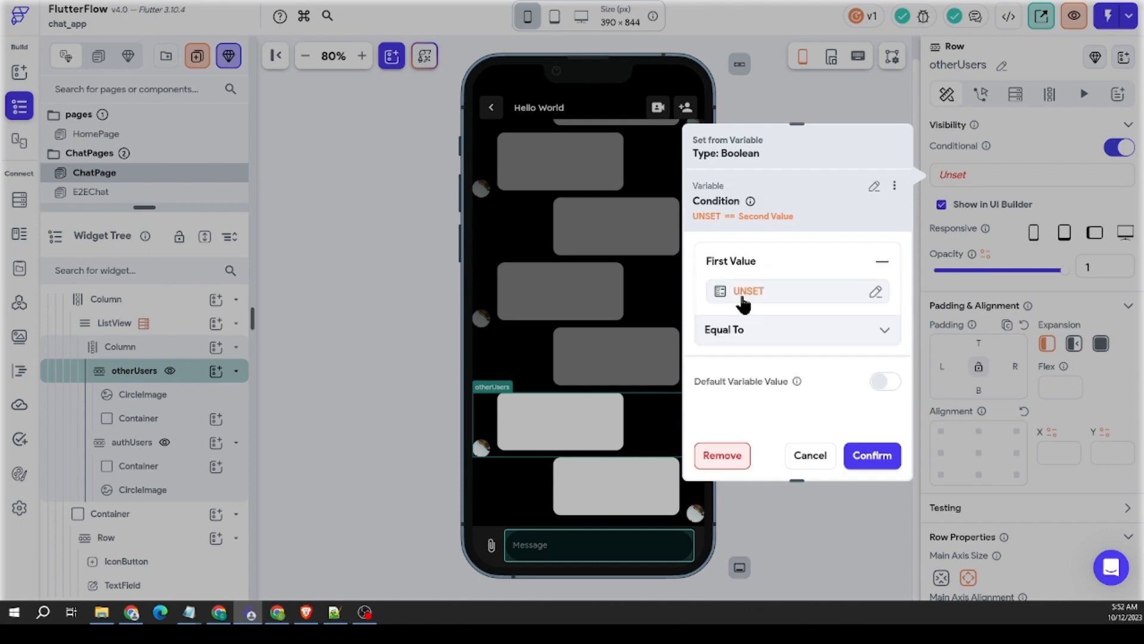
click(744, 294)
click(569, 394)
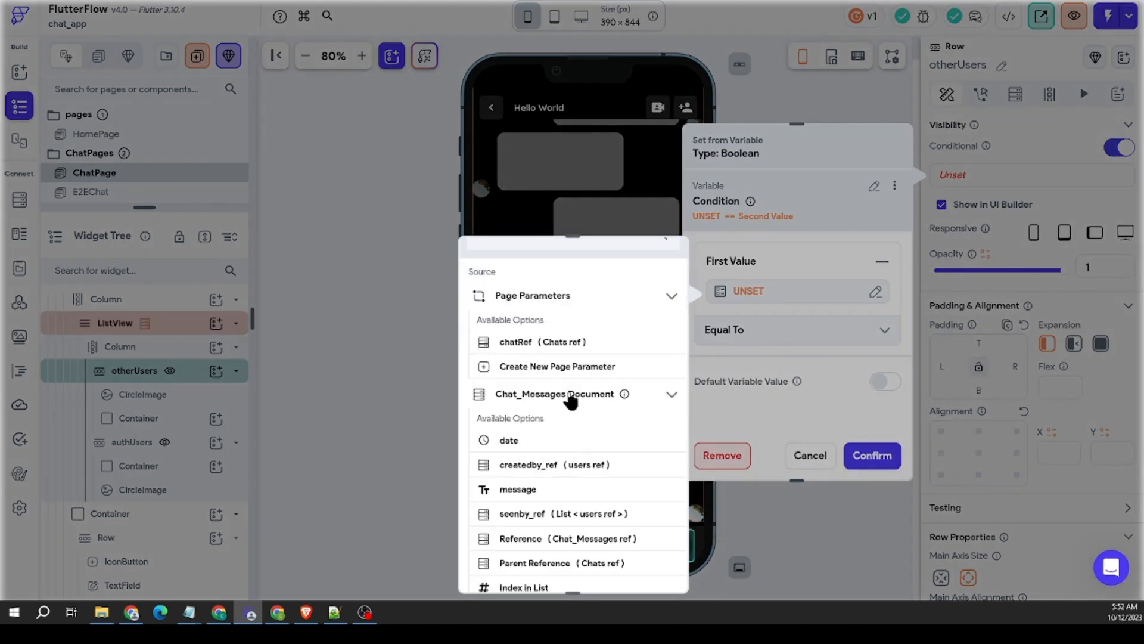
scroll(569, 411, down, 1)
click(525, 411)
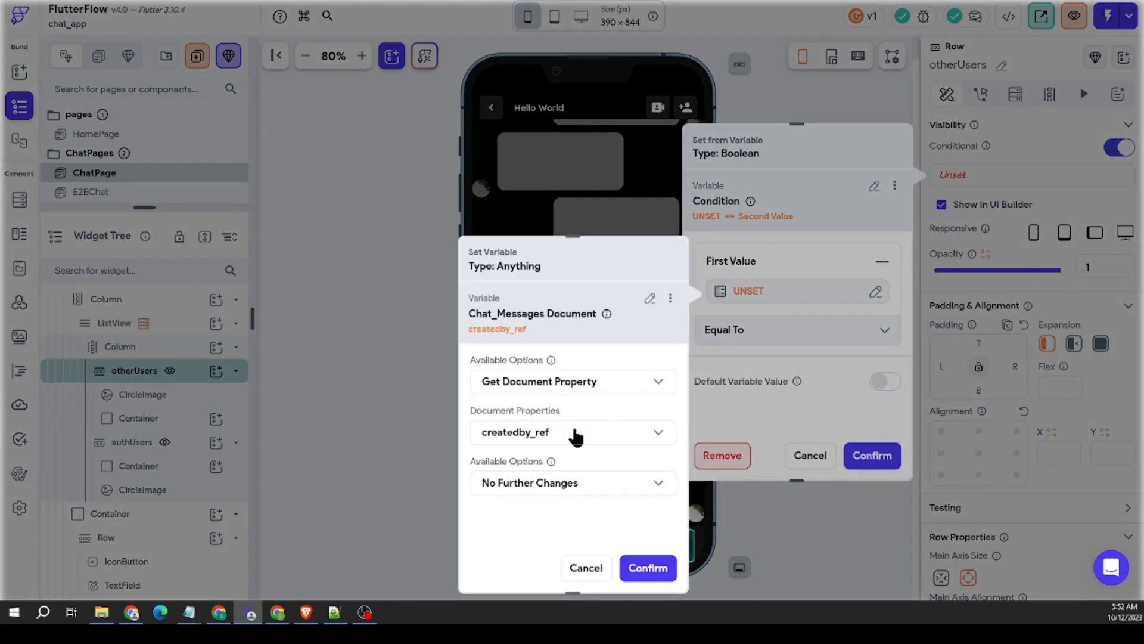
click(633, 566)
Step: Compare with Not Equal To against the Authenticated User's User Reference and save the otherUsers condition
click(791, 339)
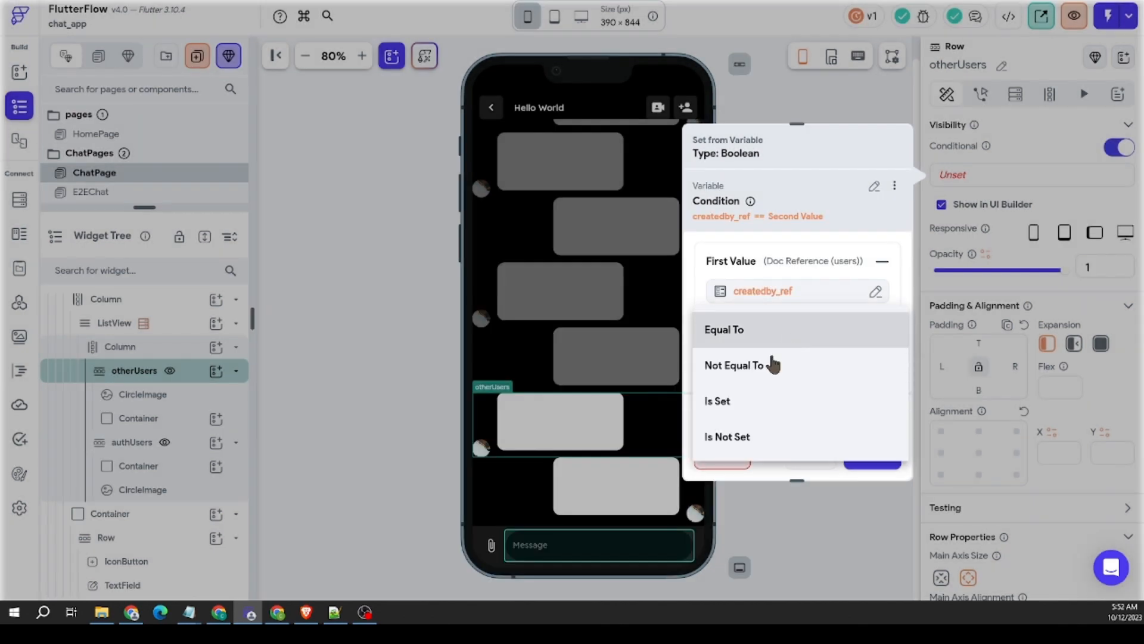
click(768, 362)
click(795, 354)
click(779, 403)
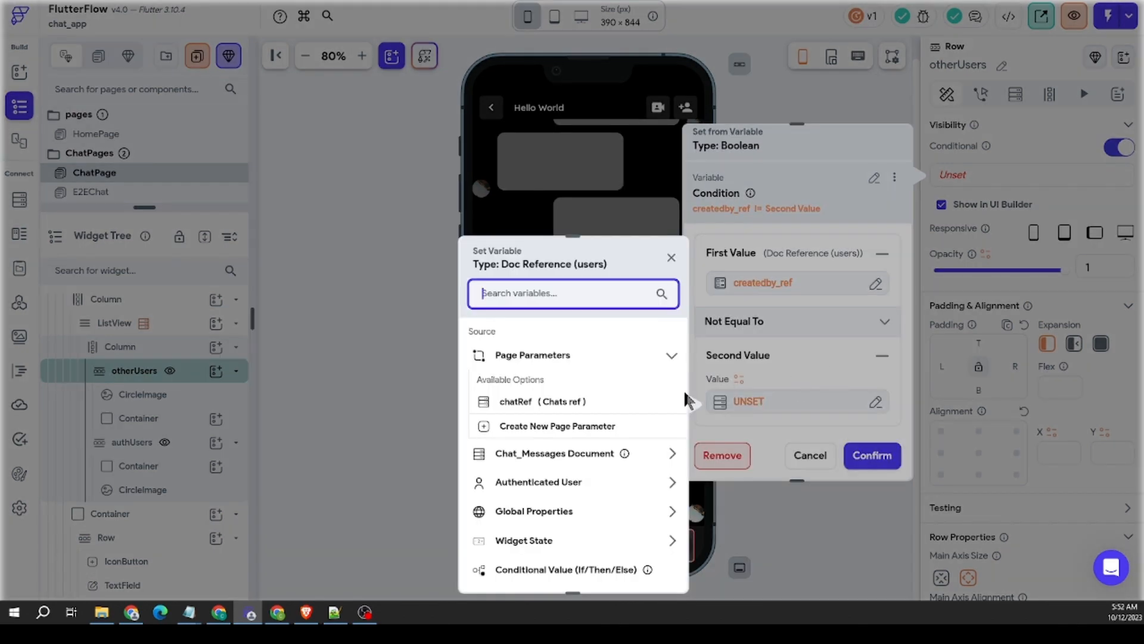
scroll(582, 423, down, 1)
click(582, 424)
scroll(581, 453, down, 2)
click(581, 454)
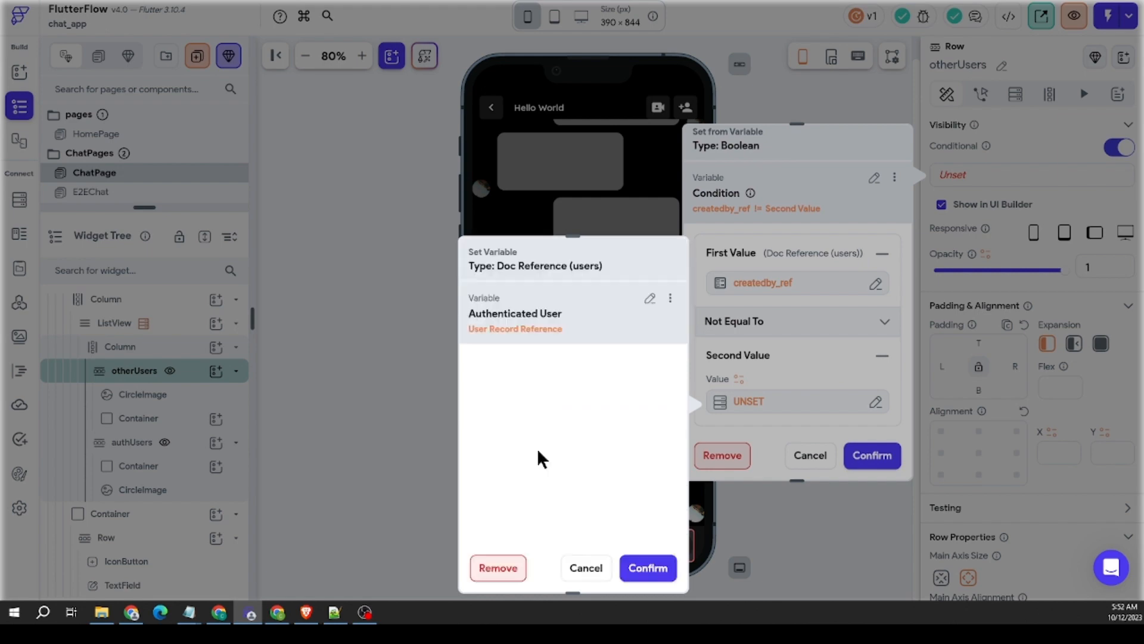
click(636, 566)
click(869, 455)
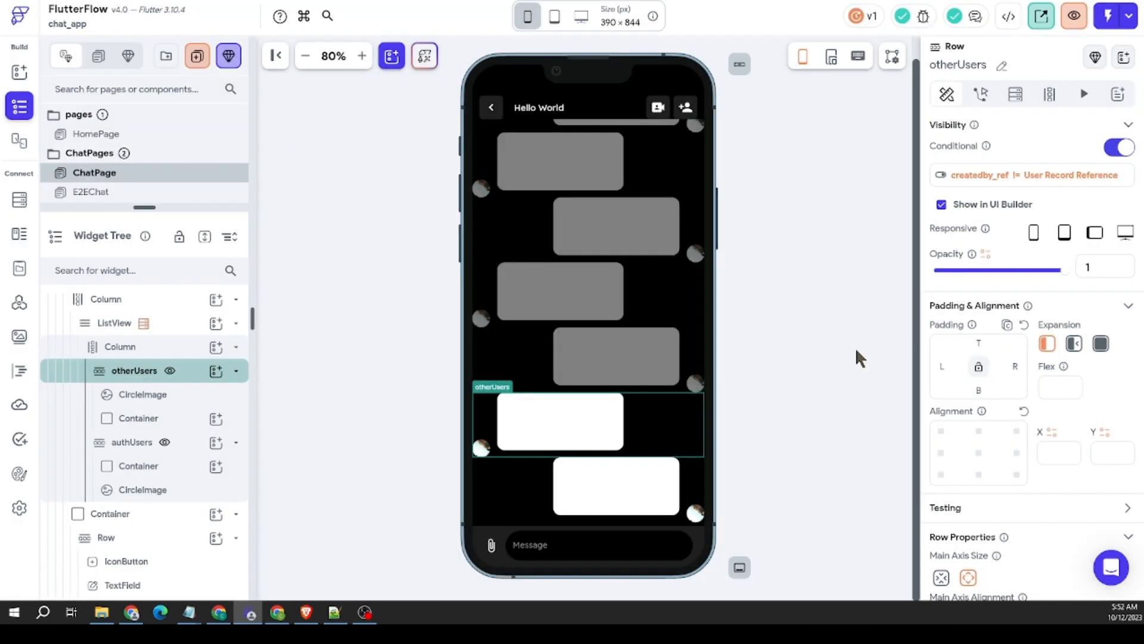
click(832, 329)
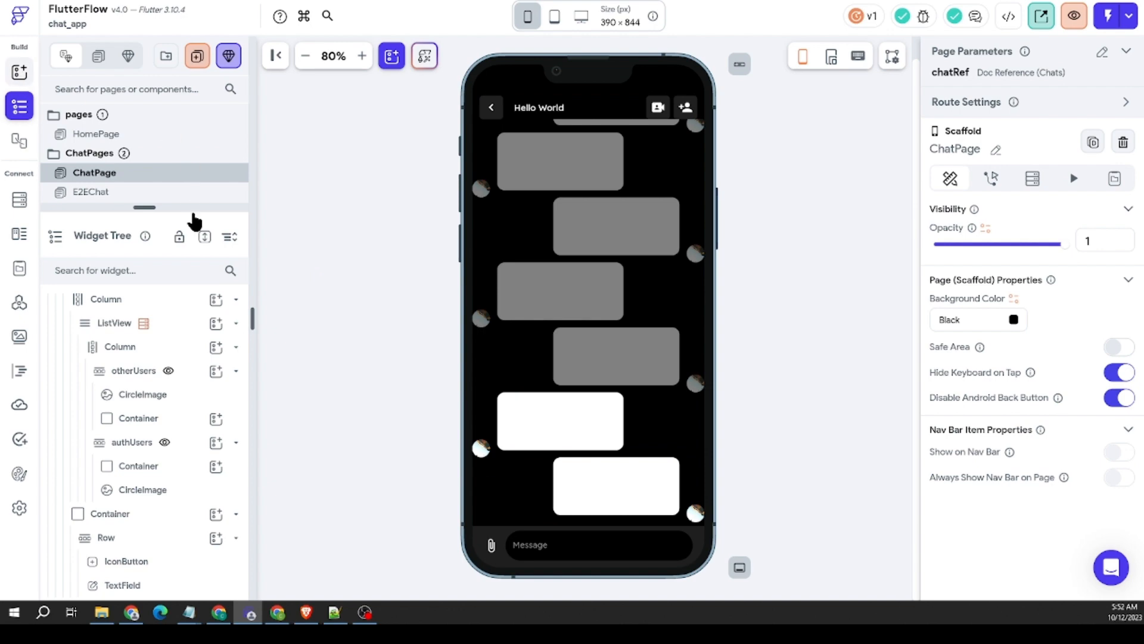
click(19, 72)
scroll(174, 207, down, 12)
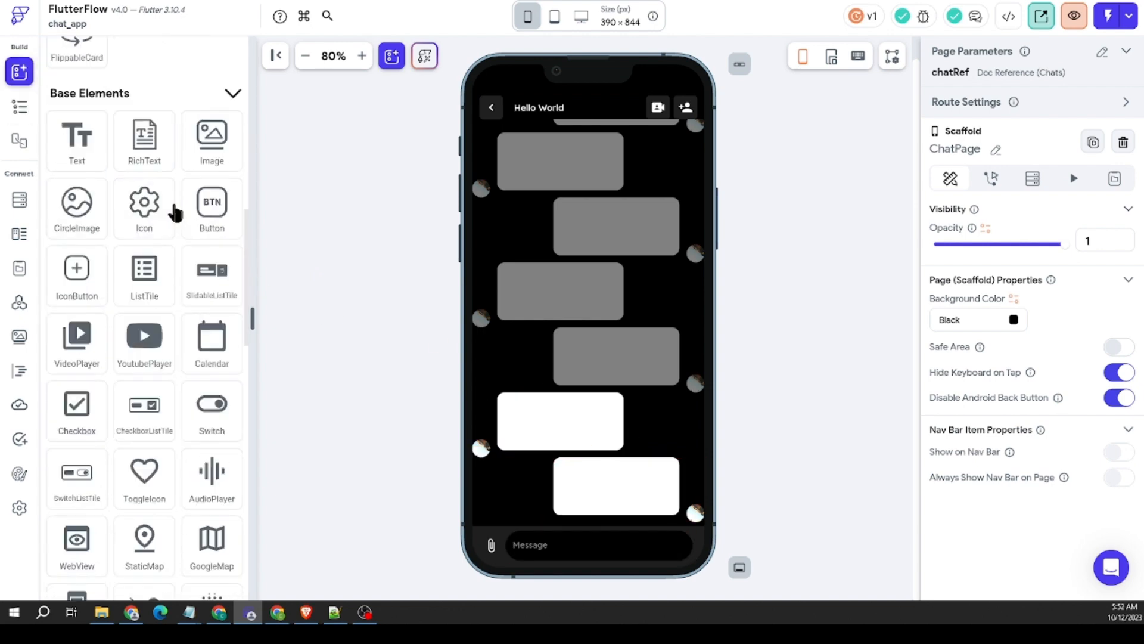
scroll(153, 191, down, 7)
scroll(159, 230, up, 3)
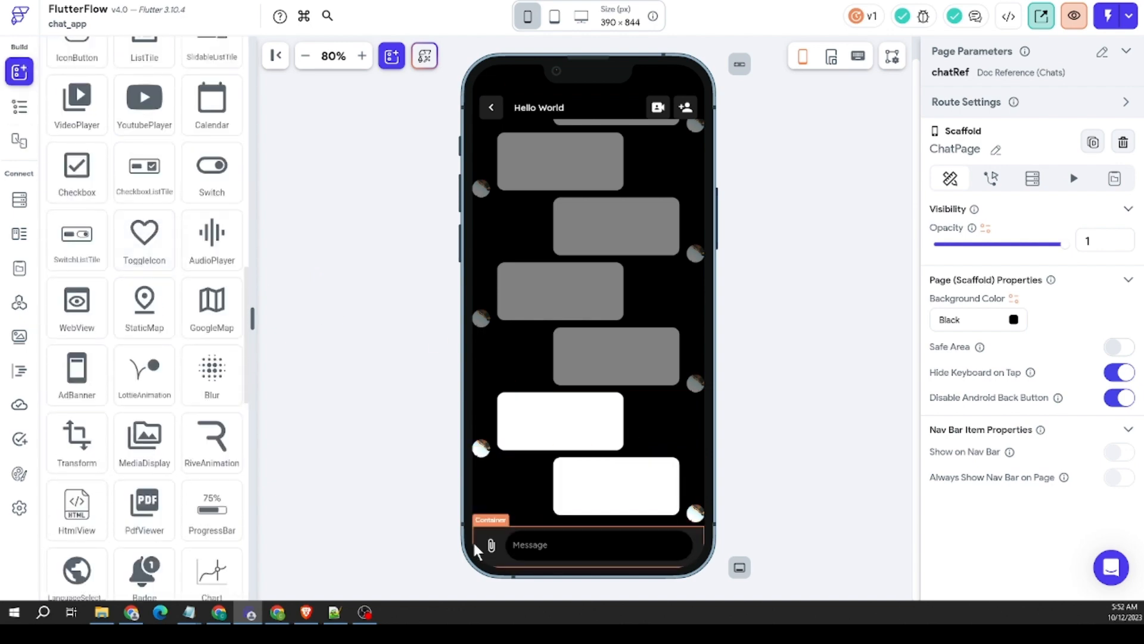
Step: Duplicate the attachment IconButton in the message bar and move the copy behind the Message text field
right_click(492, 547)
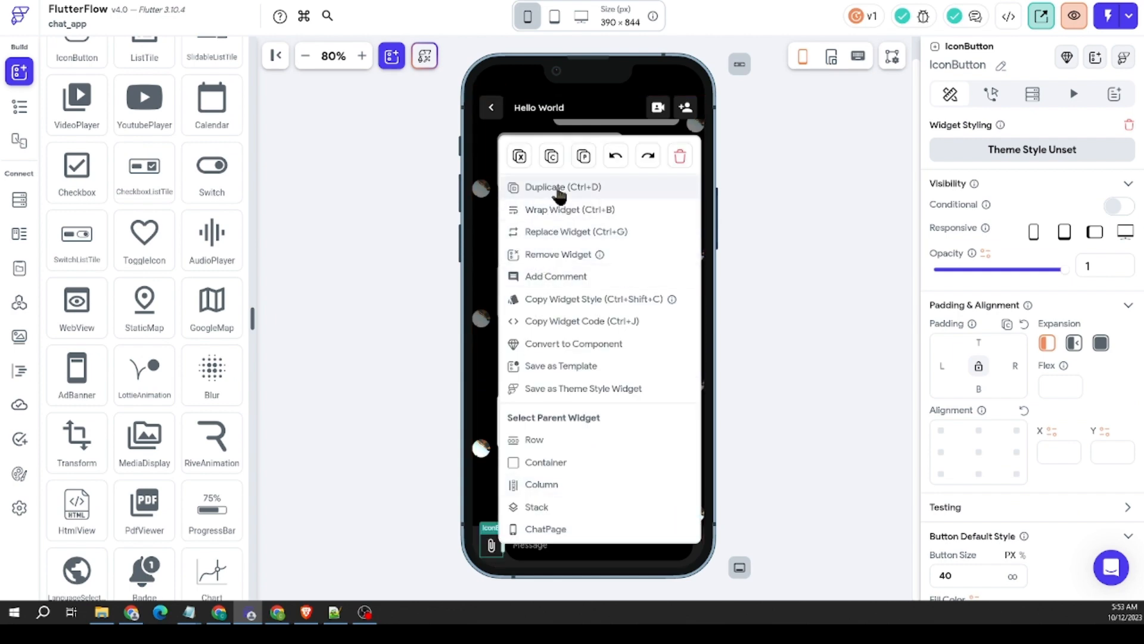
click(559, 188)
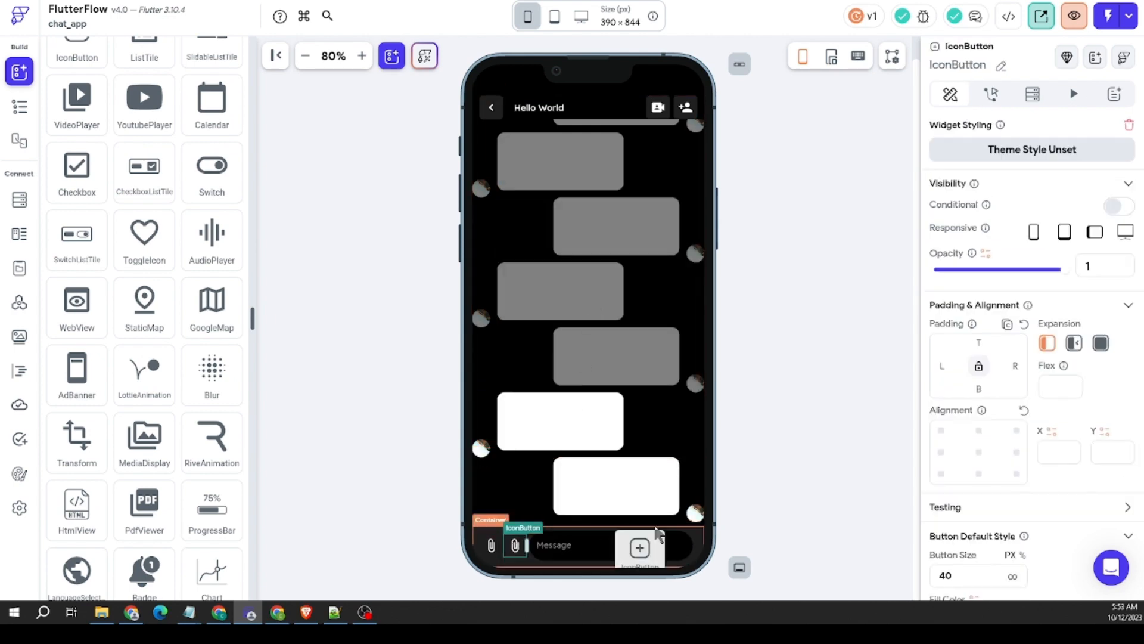
drag(698, 548, 696, 543)
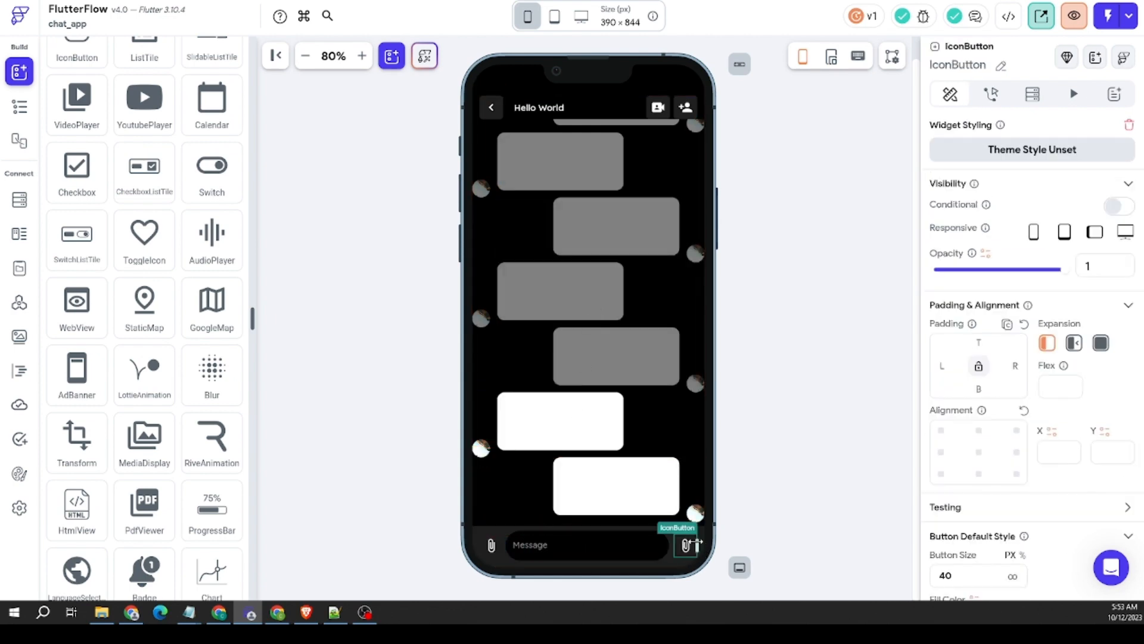
click(594, 548)
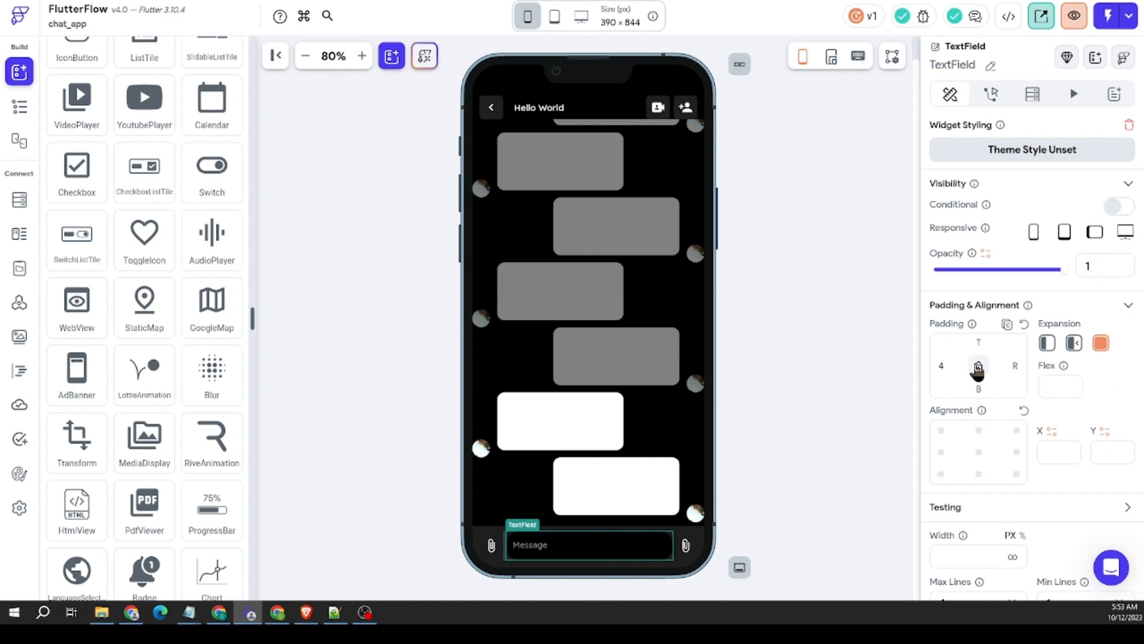
Step: Change the duplicated IconButton's icon to the Font Awesome Comment Dots icon, searching the icons for "comme"
click(685, 544)
scroll(1042, 498, down, 6)
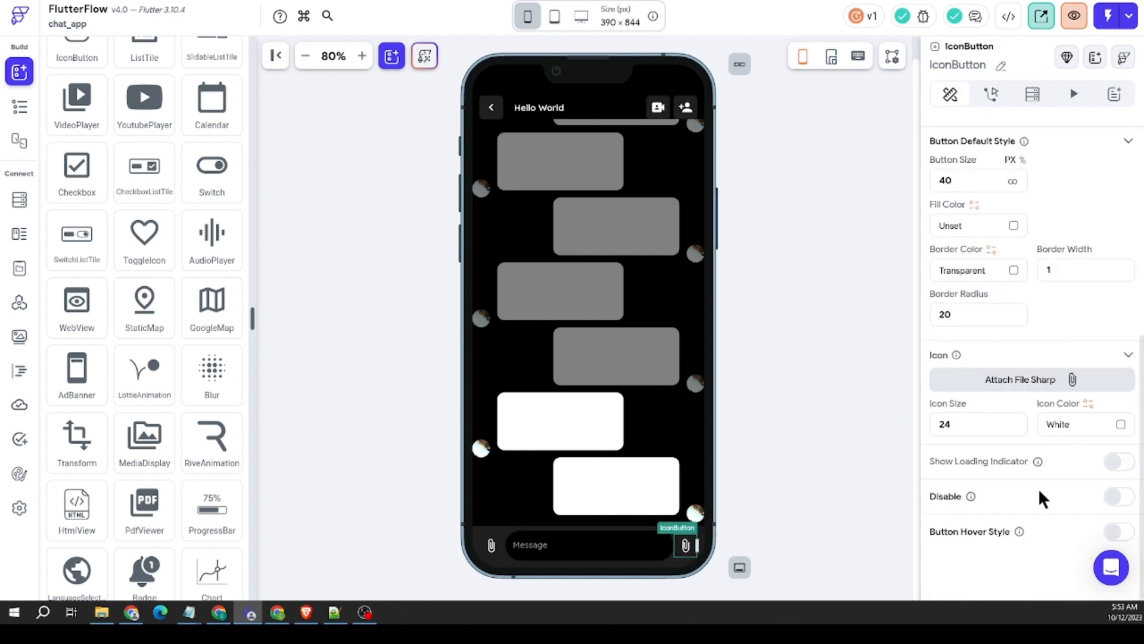
click(1065, 386)
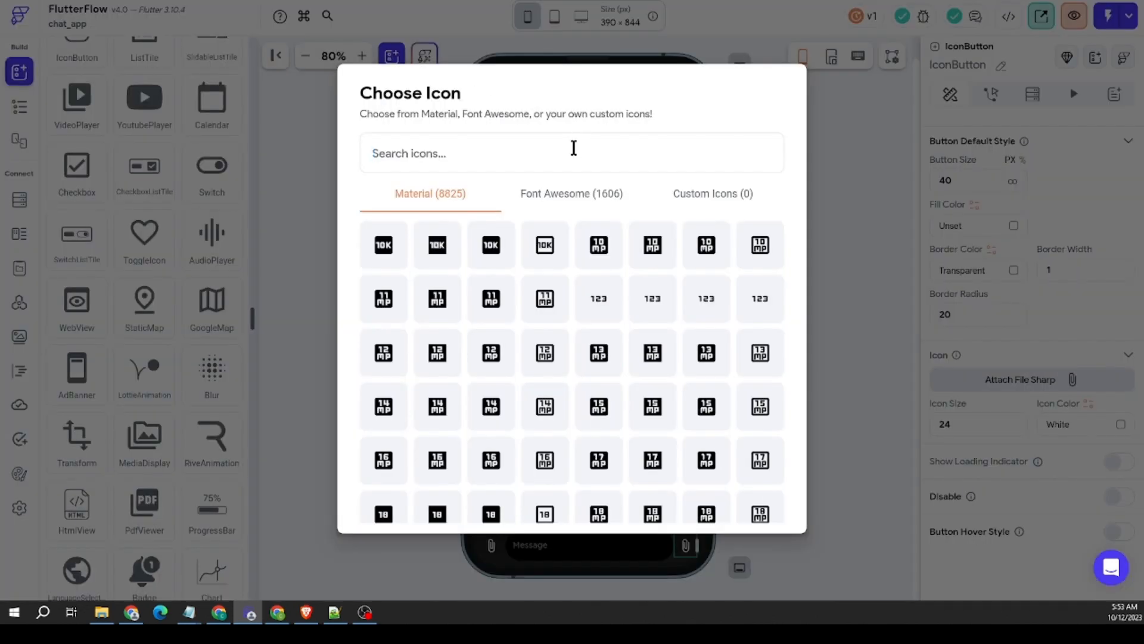
text(chat)
click(584, 200)
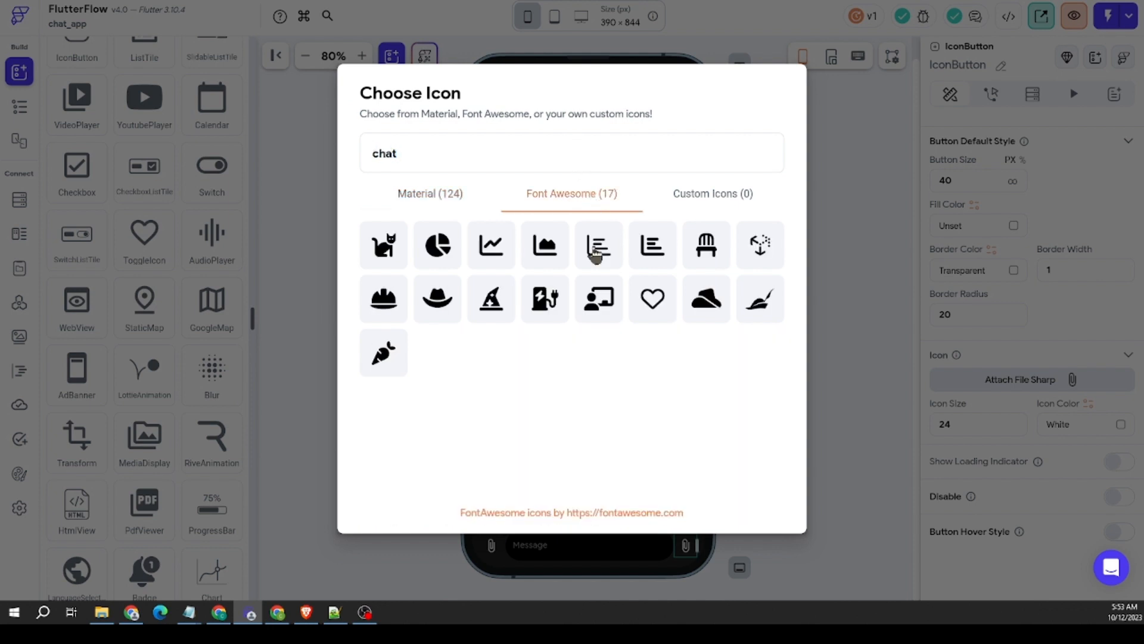
double_click(519, 157)
text(comme)
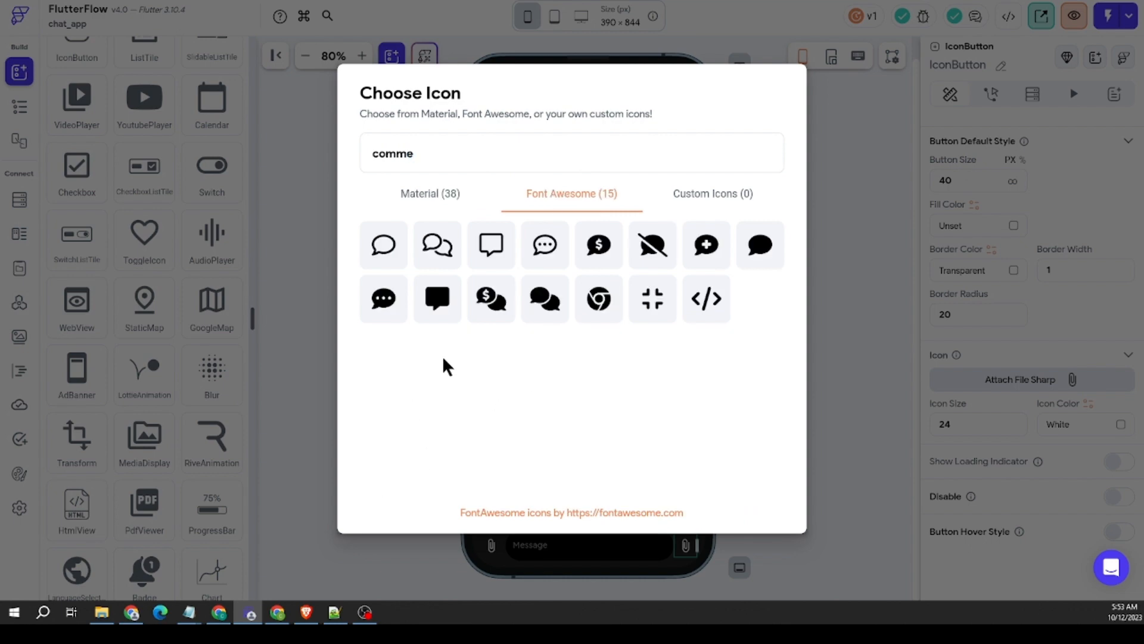
click(536, 258)
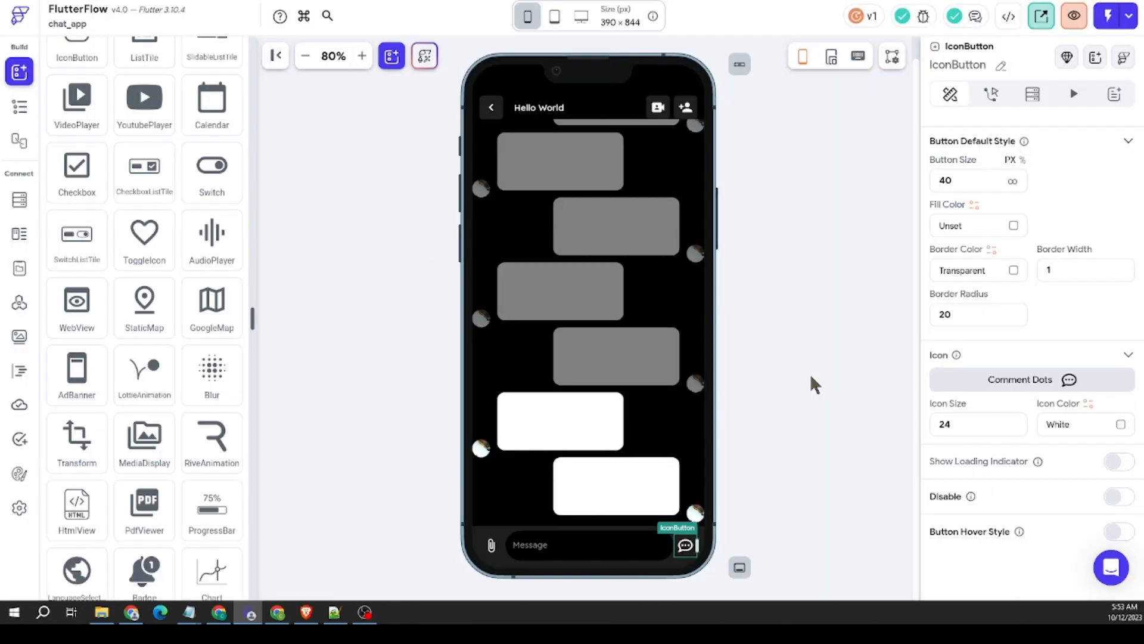
click(785, 560)
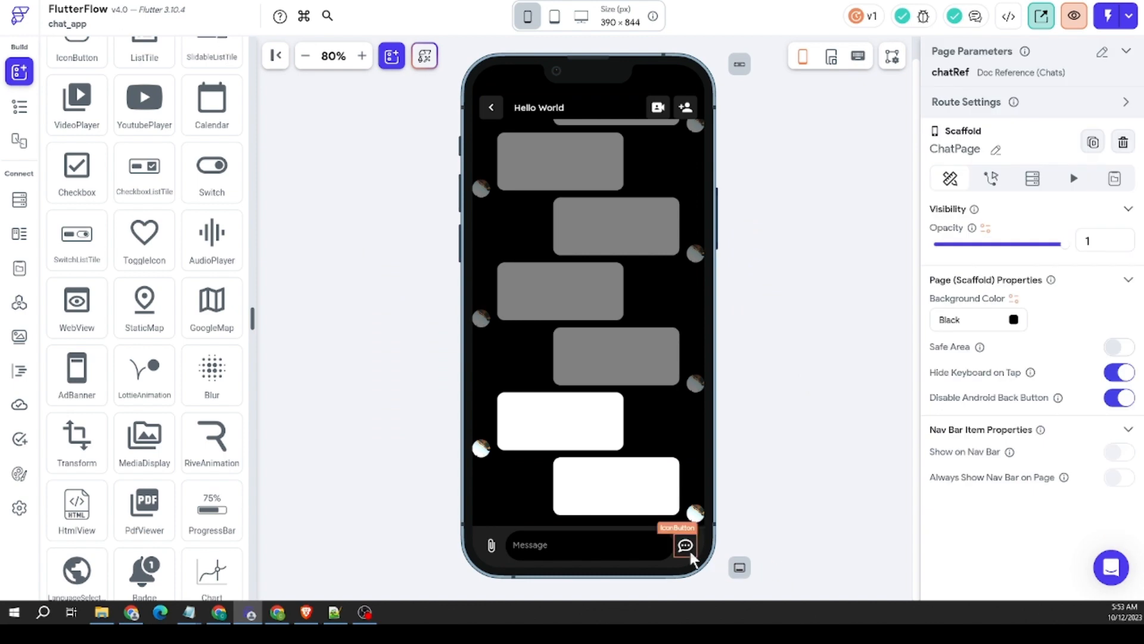
Step: Increase the bottom padding of the Row inside the message bar's Container on ChatPage
click(685, 544)
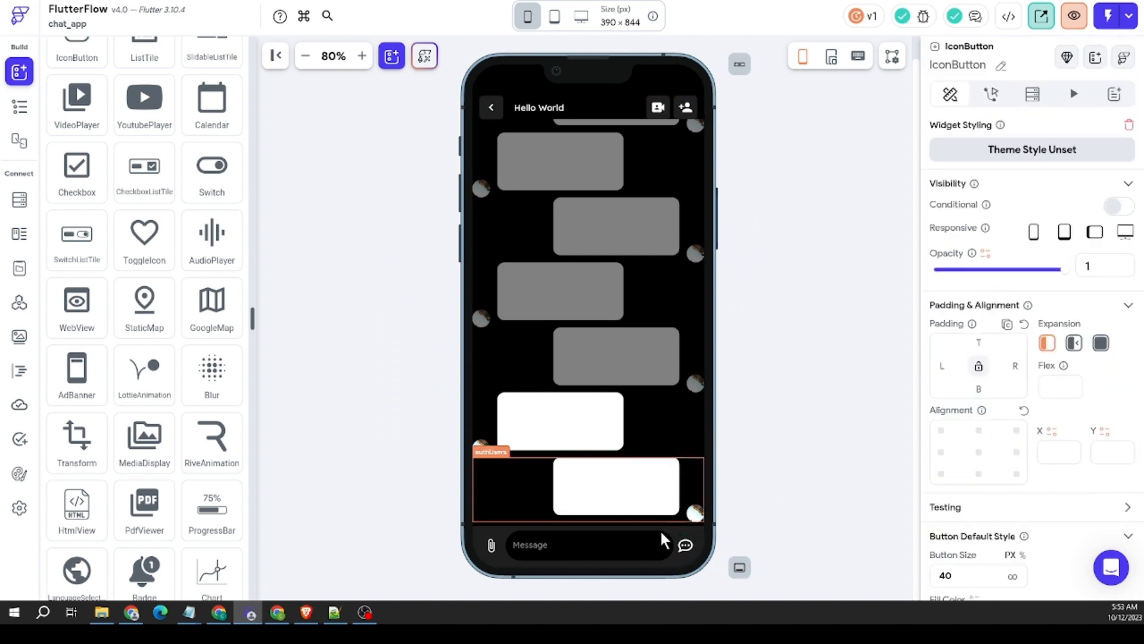
click(648, 575)
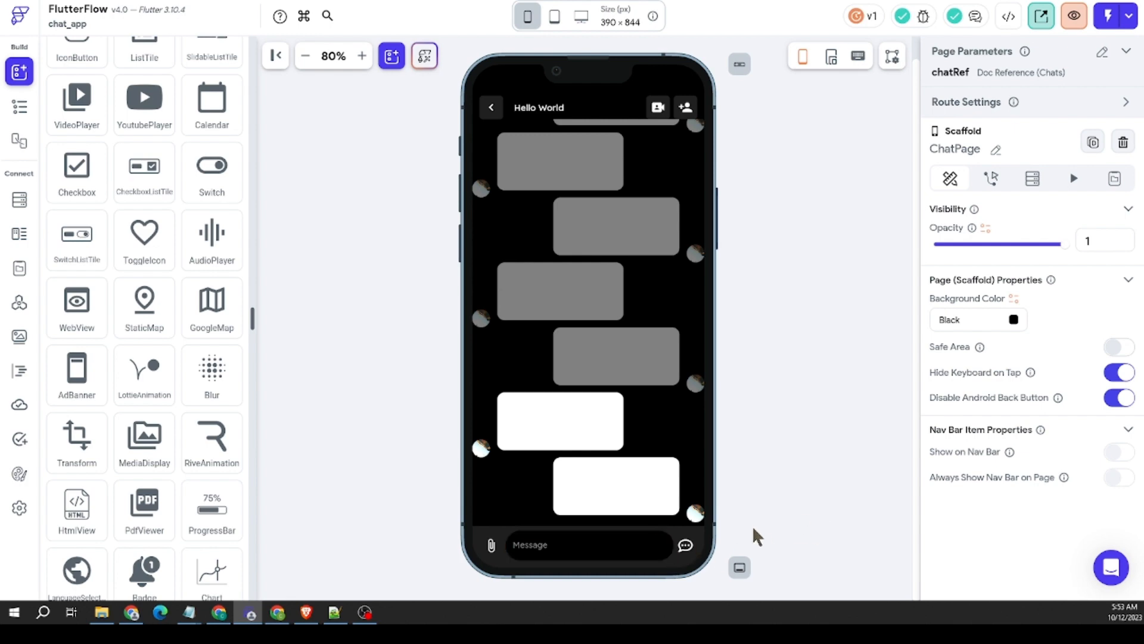
click(493, 542)
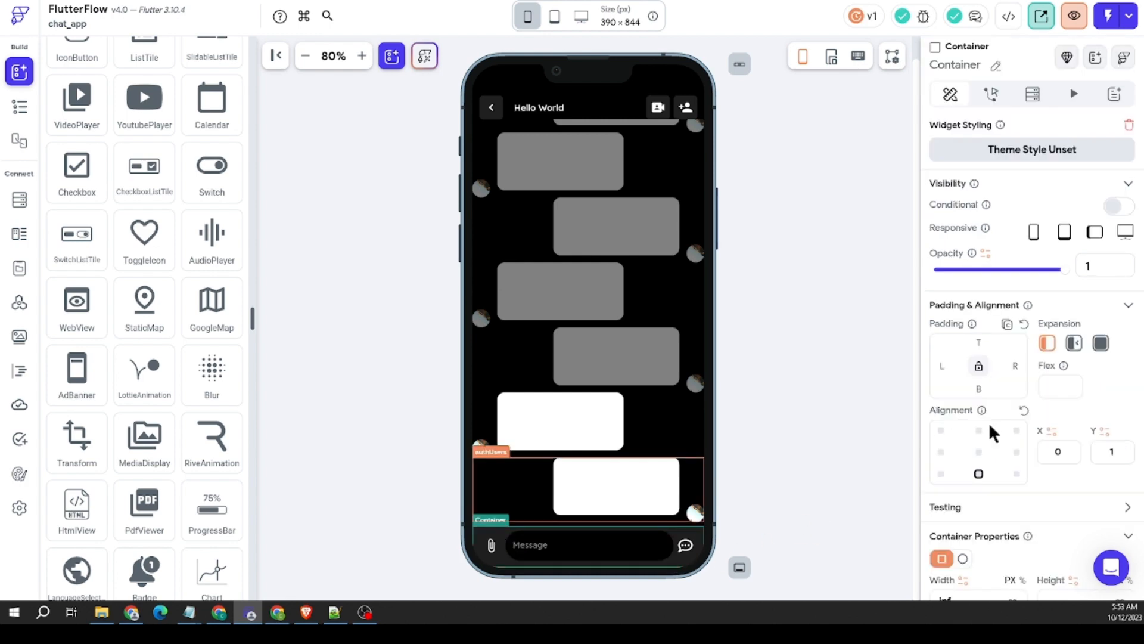
scroll(992, 433, down, 5)
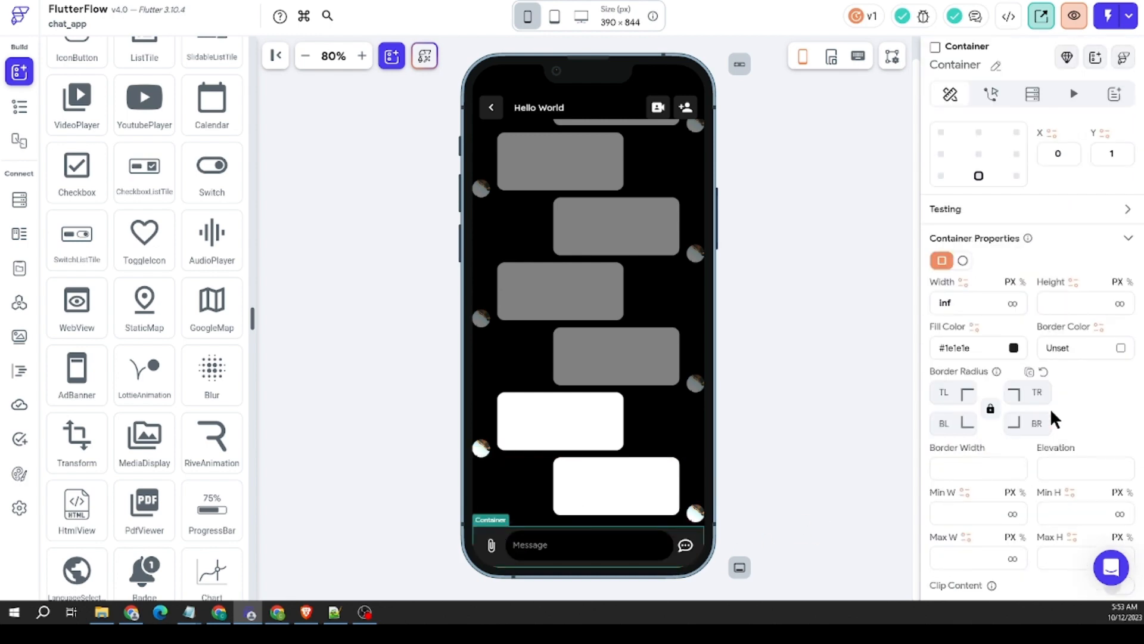
click(677, 564)
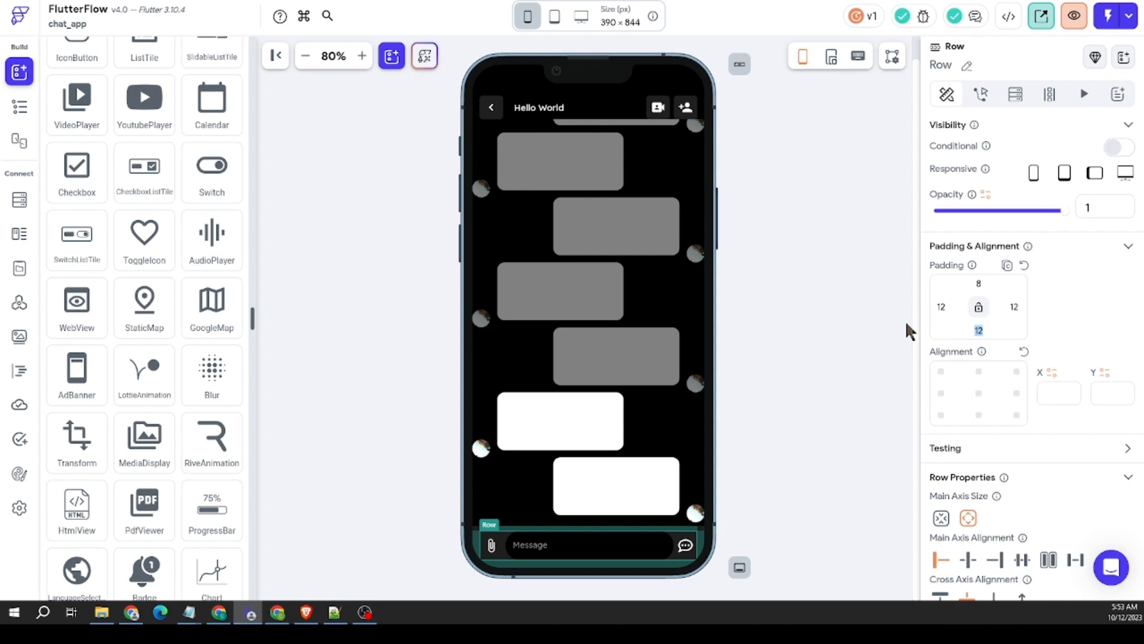
click(844, 357)
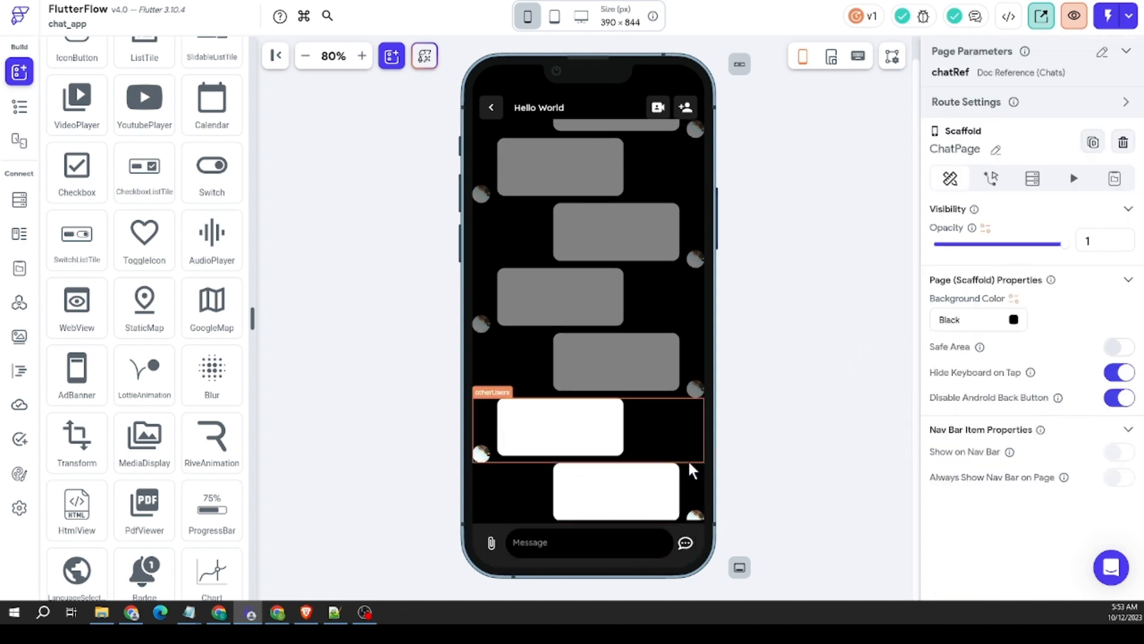
scroll(689, 467, down, 1)
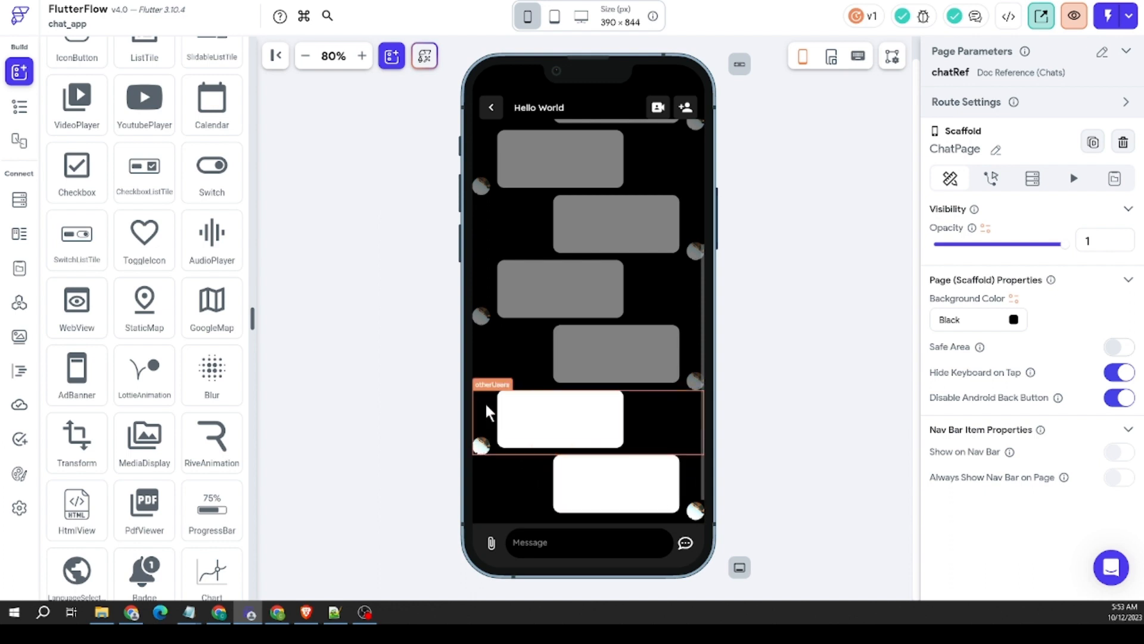
click(494, 359)
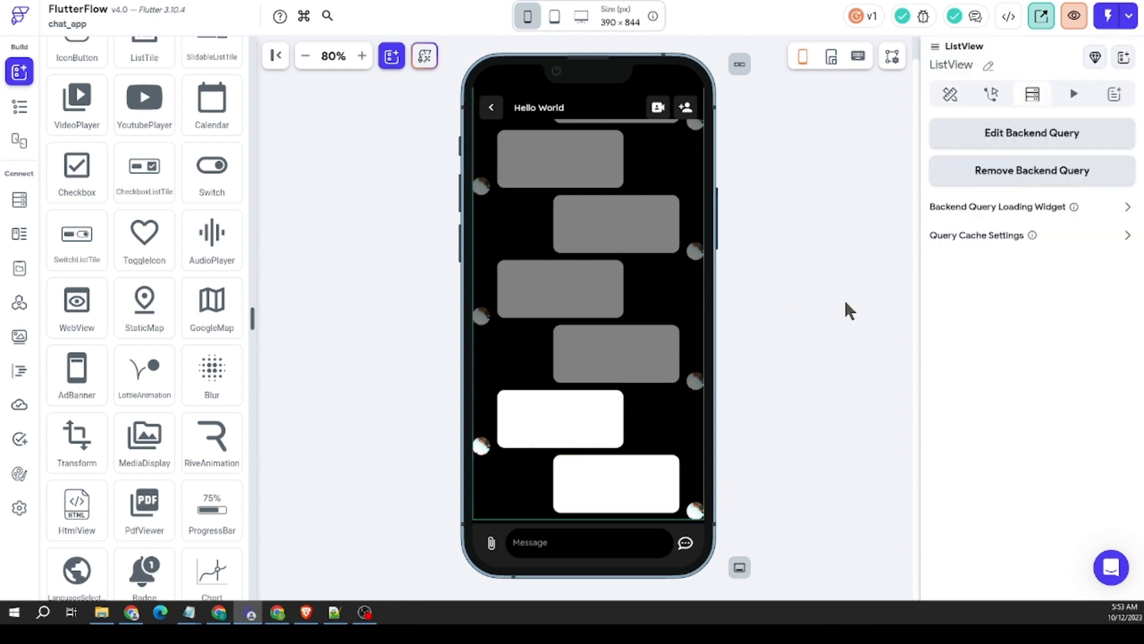
click(949, 96)
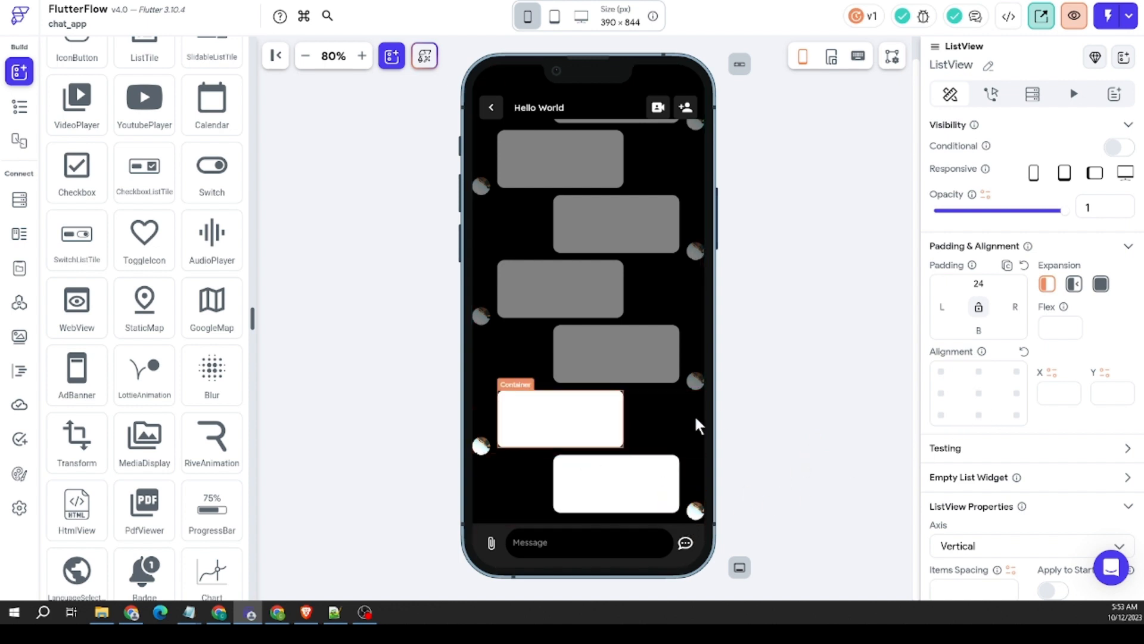
click(760, 378)
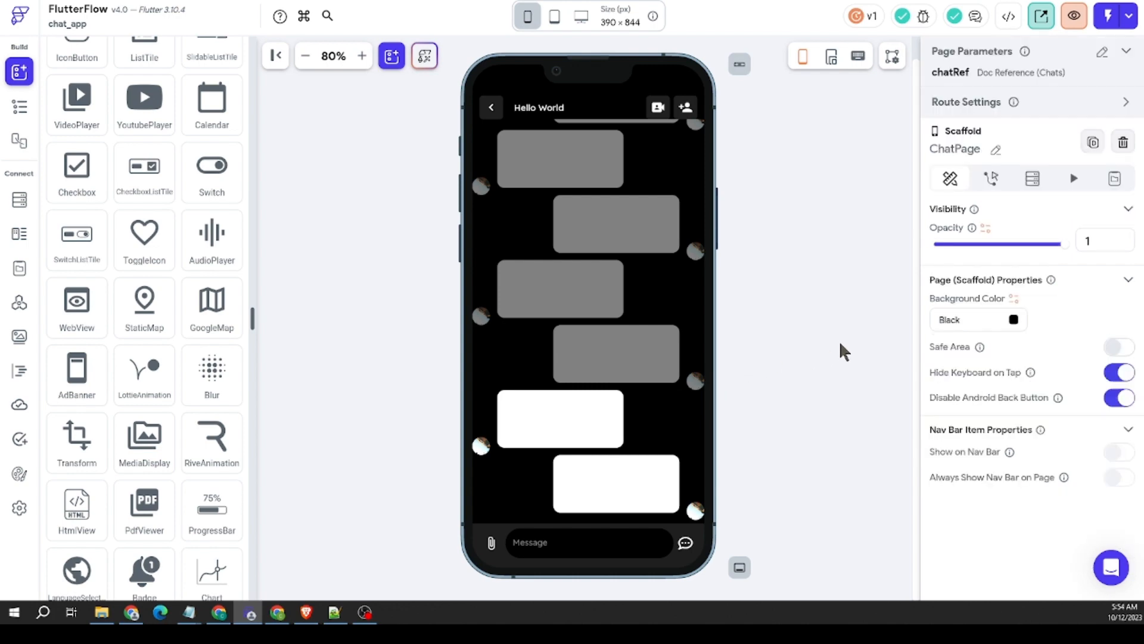
scroll(621, 323, up, 4)
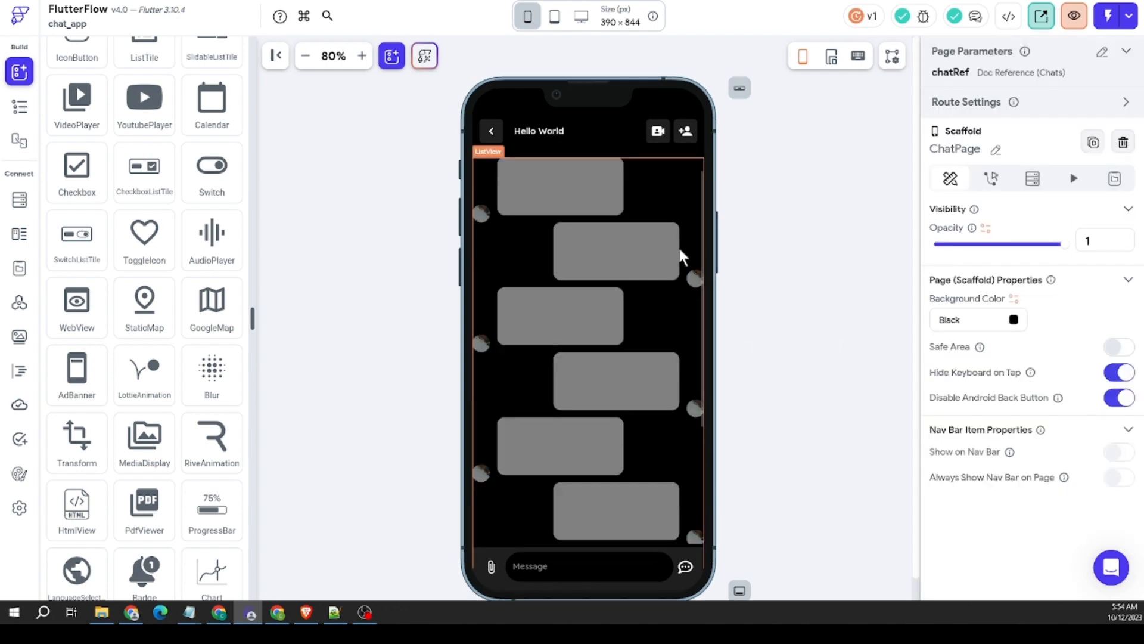
scroll(536, 292, down, 4)
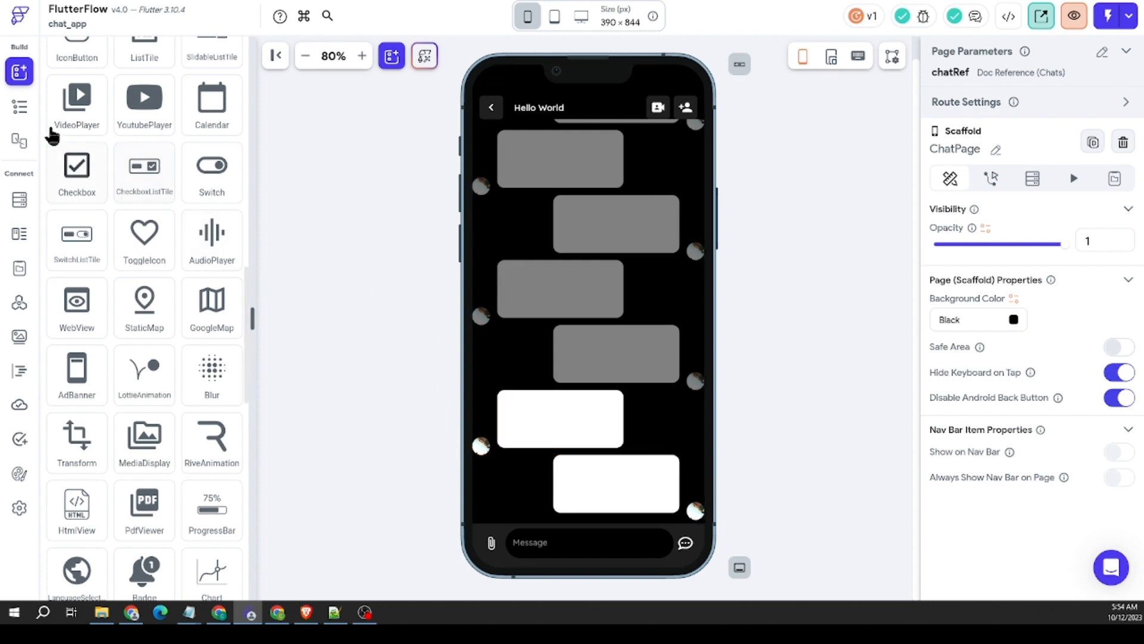
Step: Remove the Chat_Messages backend query from the chat list's Row on HomePage and clear the variable of its message Text
click(19, 107)
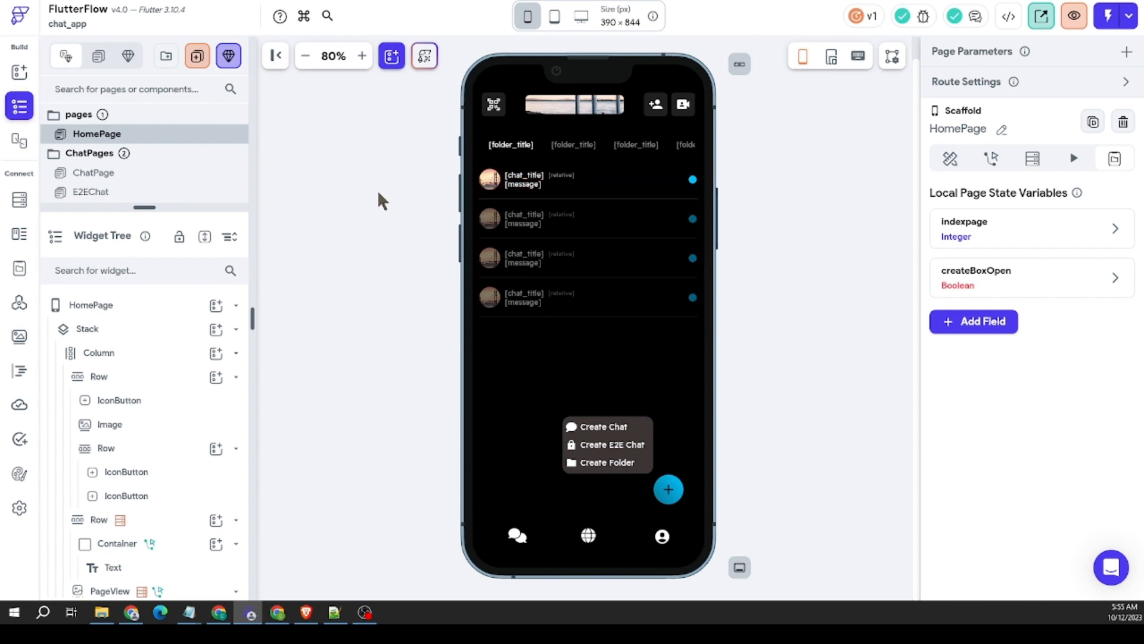
click(503, 183)
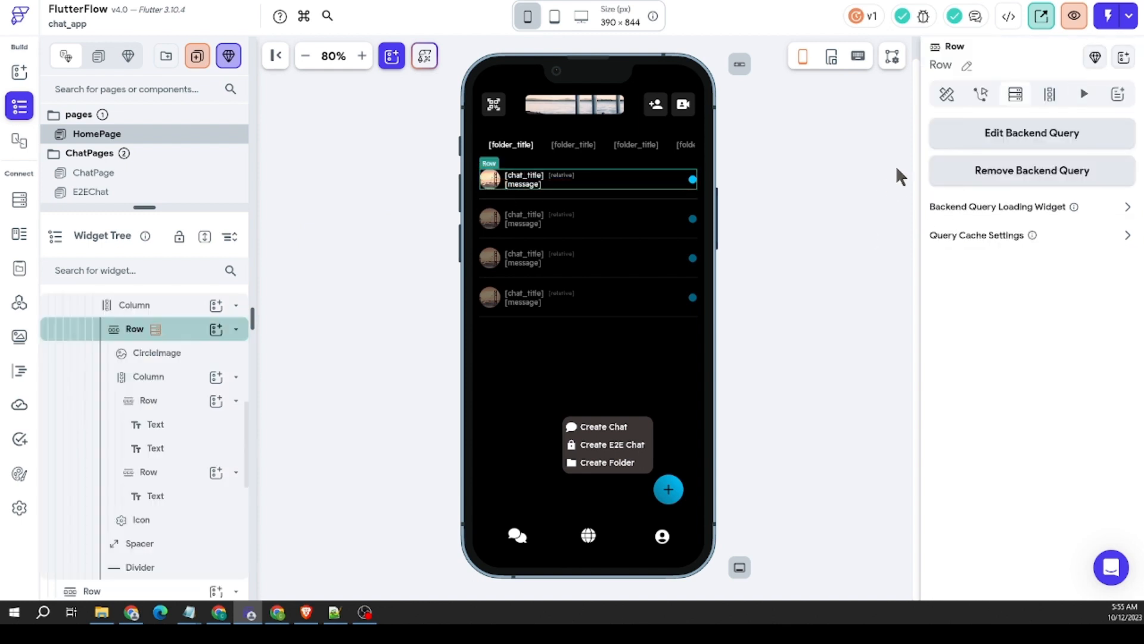
click(1008, 138)
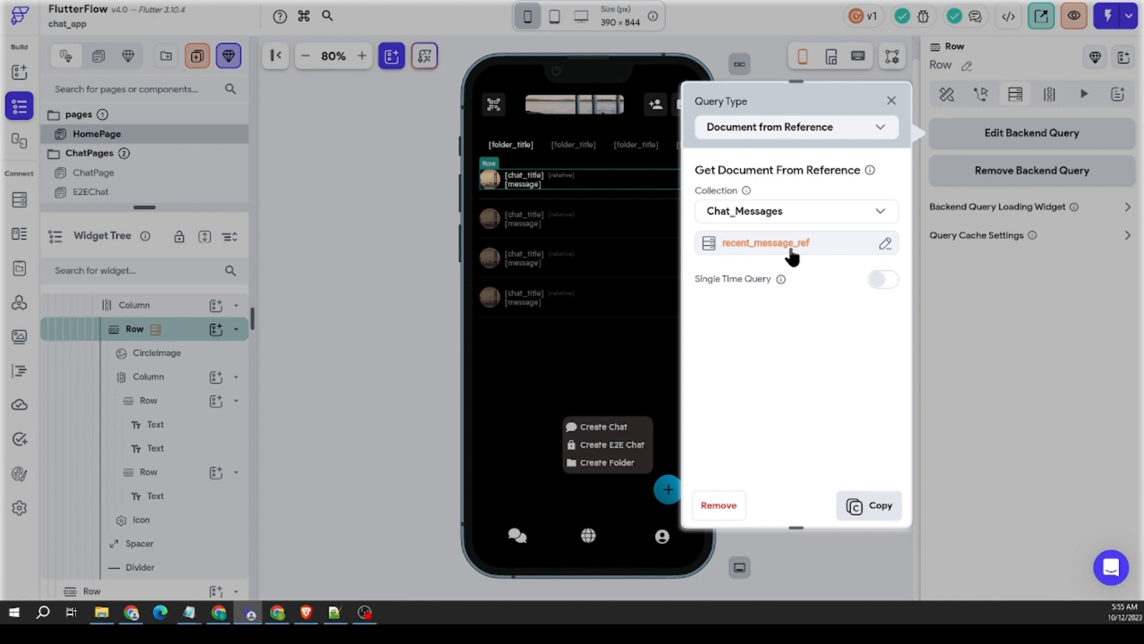
click(947, 270)
click(997, 174)
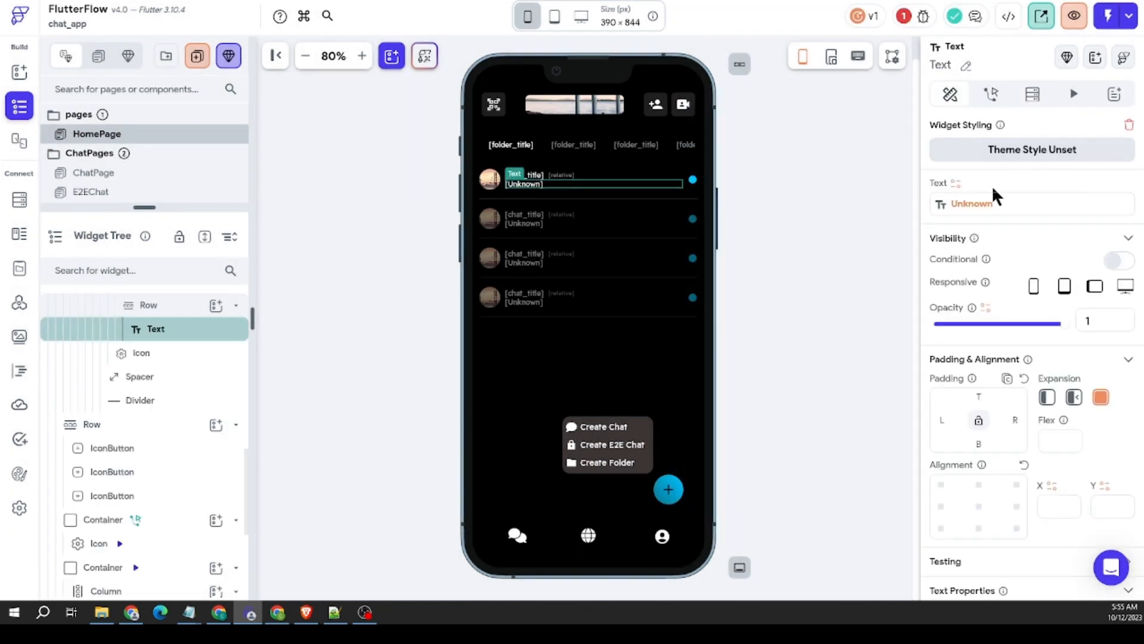
click(986, 207)
click(873, 177)
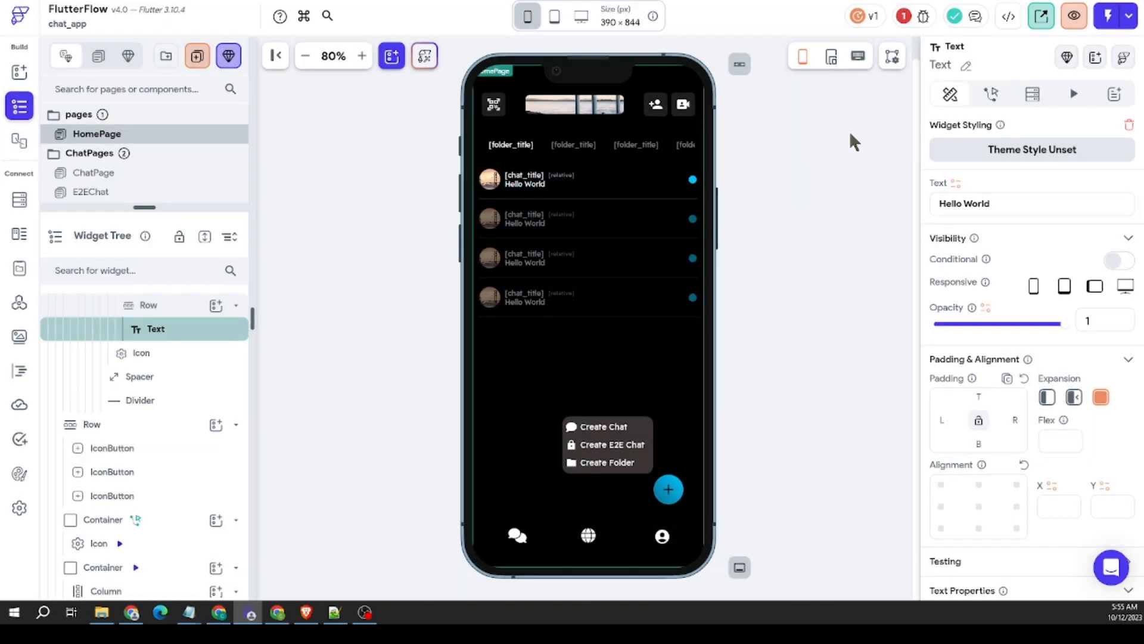
click(692, 178)
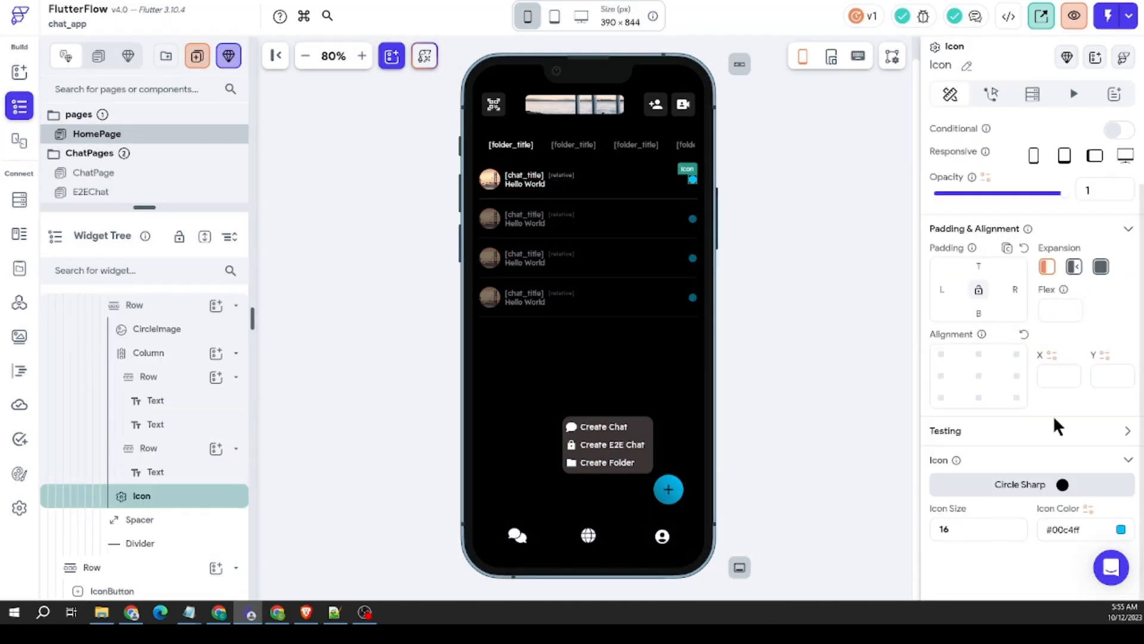
scroll(1053, 416, up, 2)
scroll(1046, 364, down, 2)
click(808, 216)
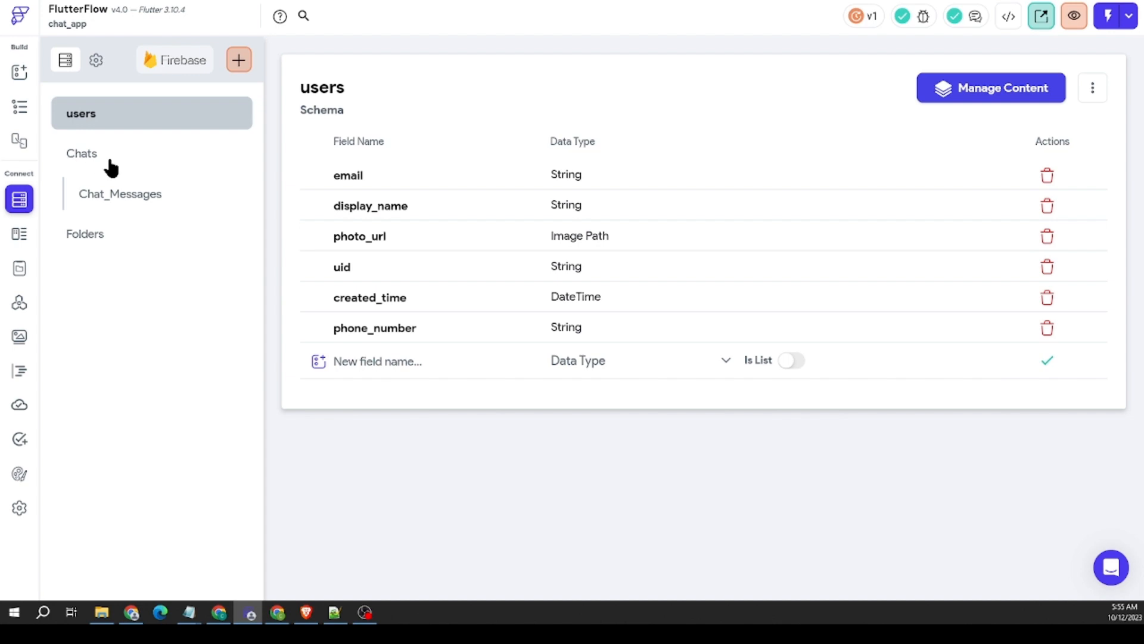
Step: Delete the recent_message_text field from the Chats collection's schema
click(110, 166)
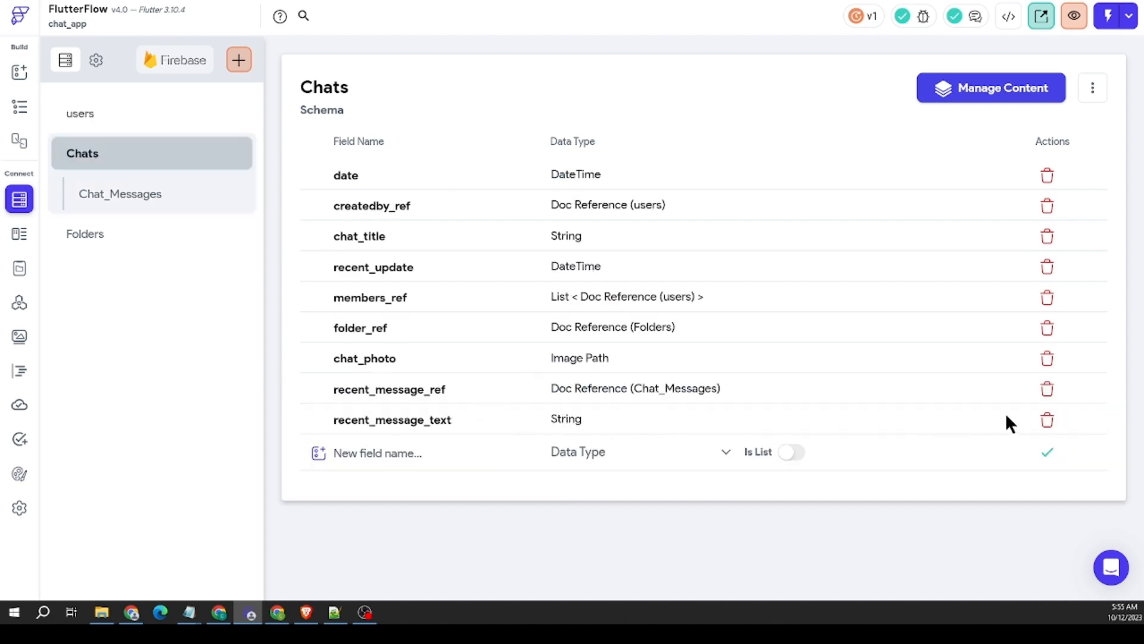
click(1047, 420)
click(712, 342)
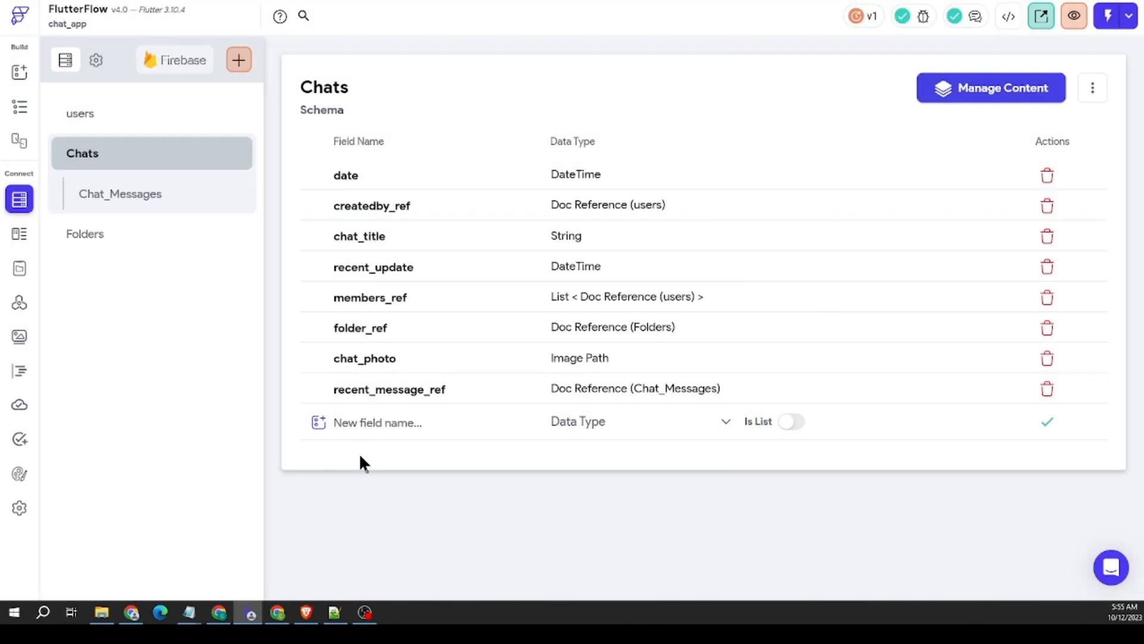
Step: Add a String field named recent_chat_message to the Chats collection
click(382, 424)
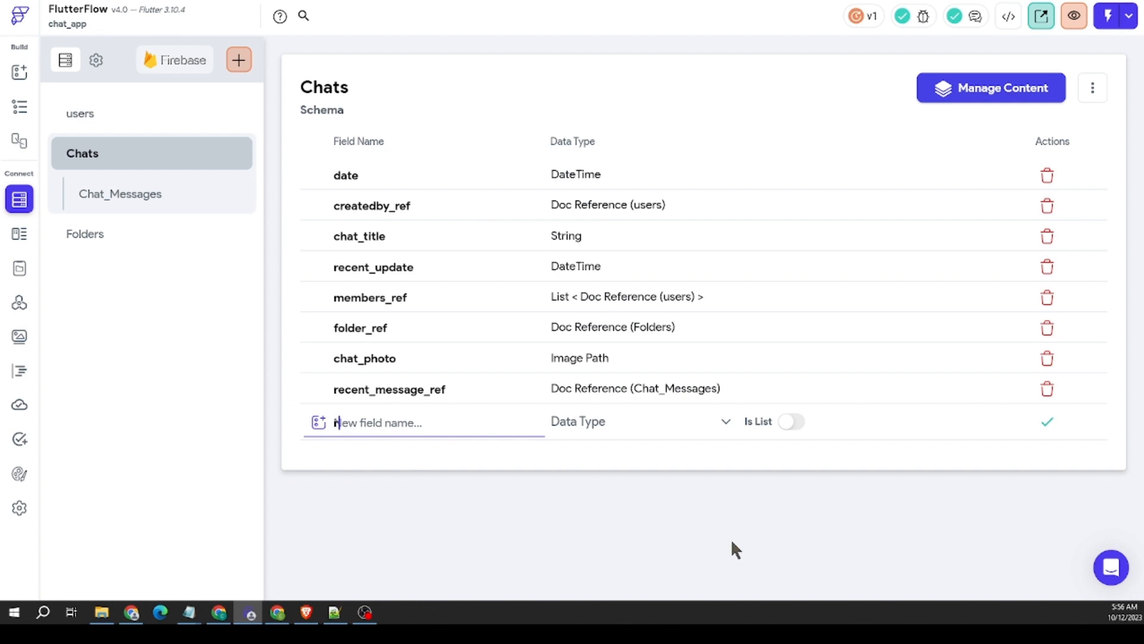
text(recent_chat_message)
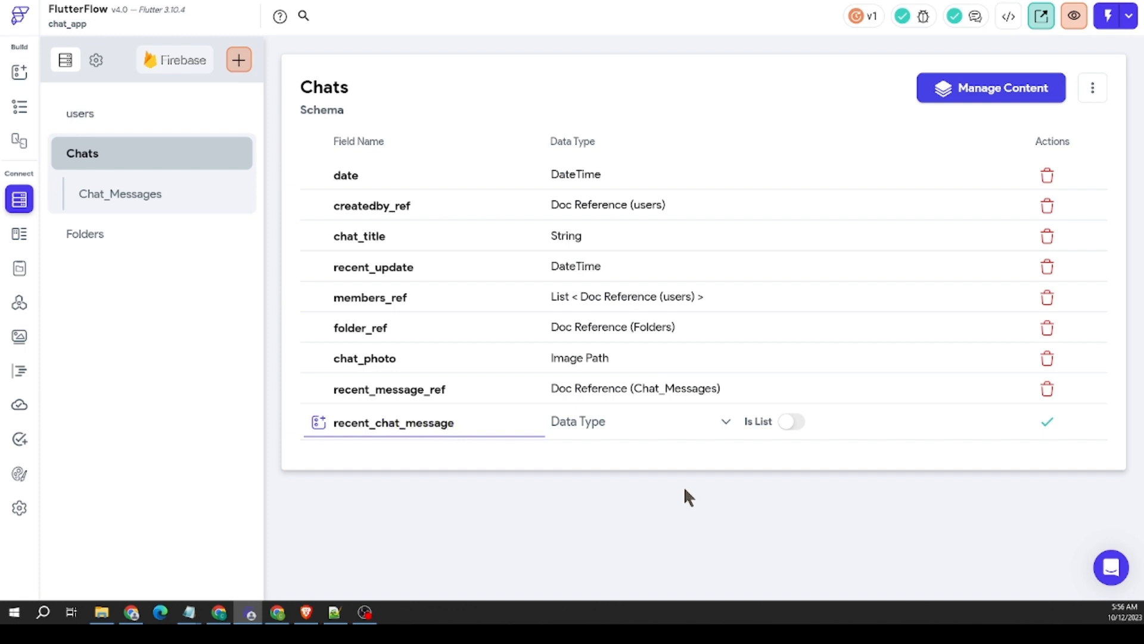
click(681, 428)
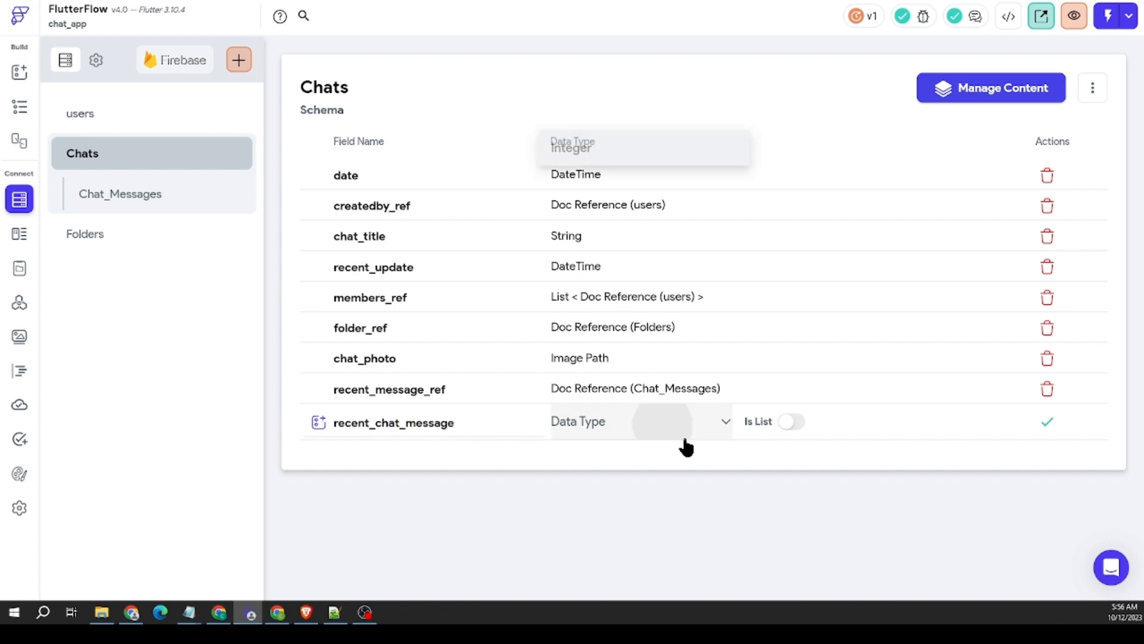
click(590, 216)
click(1049, 421)
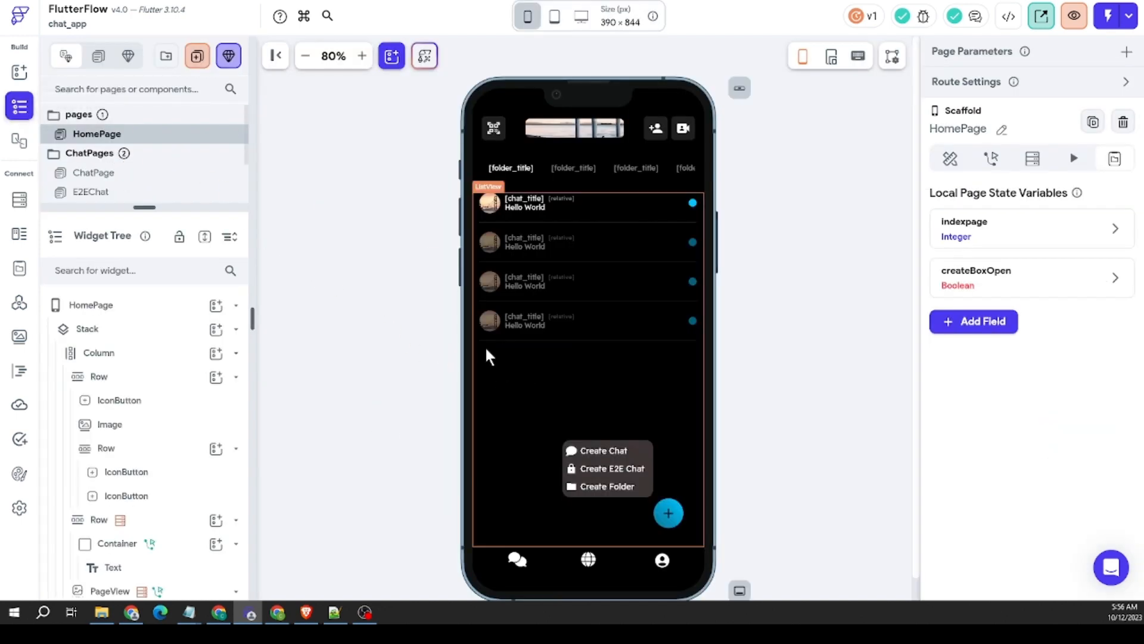
Step: Bind the message Text of the chat row on HomePage to recent_chat_message from the Chats document
click(539, 207)
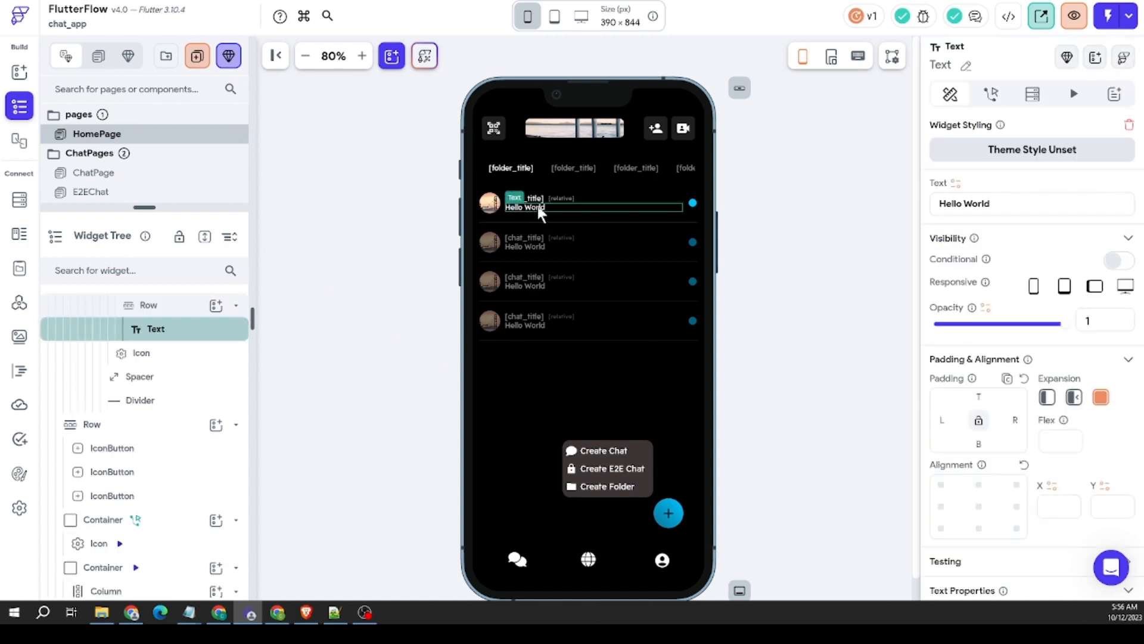
click(956, 183)
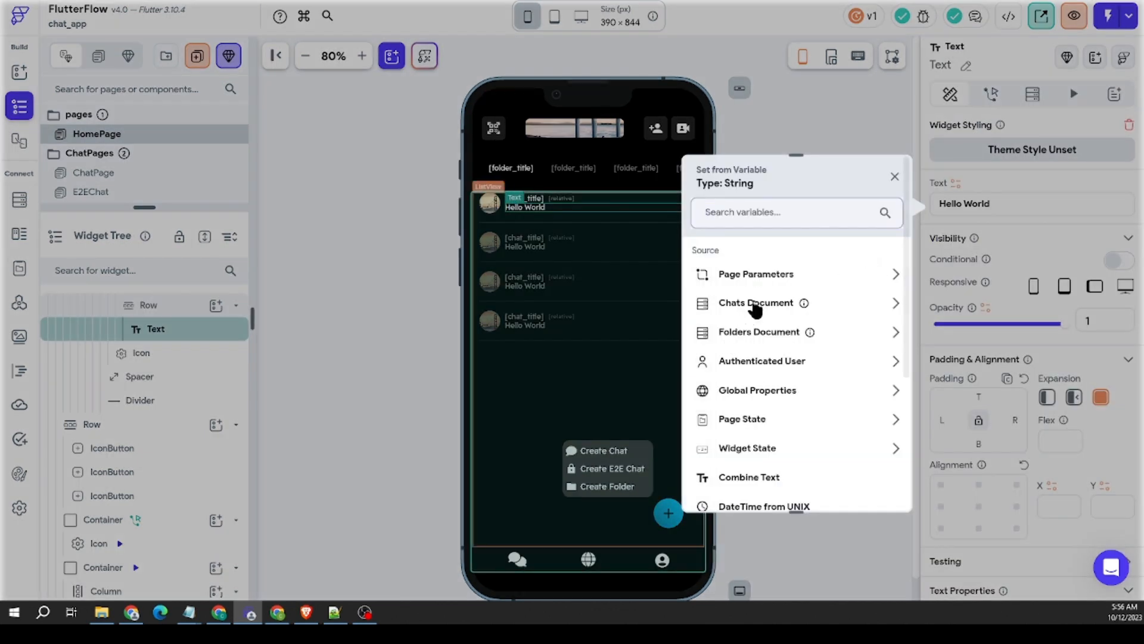
click(756, 304)
scroll(798, 361, down, 1)
scroll(798, 361, up, 1)
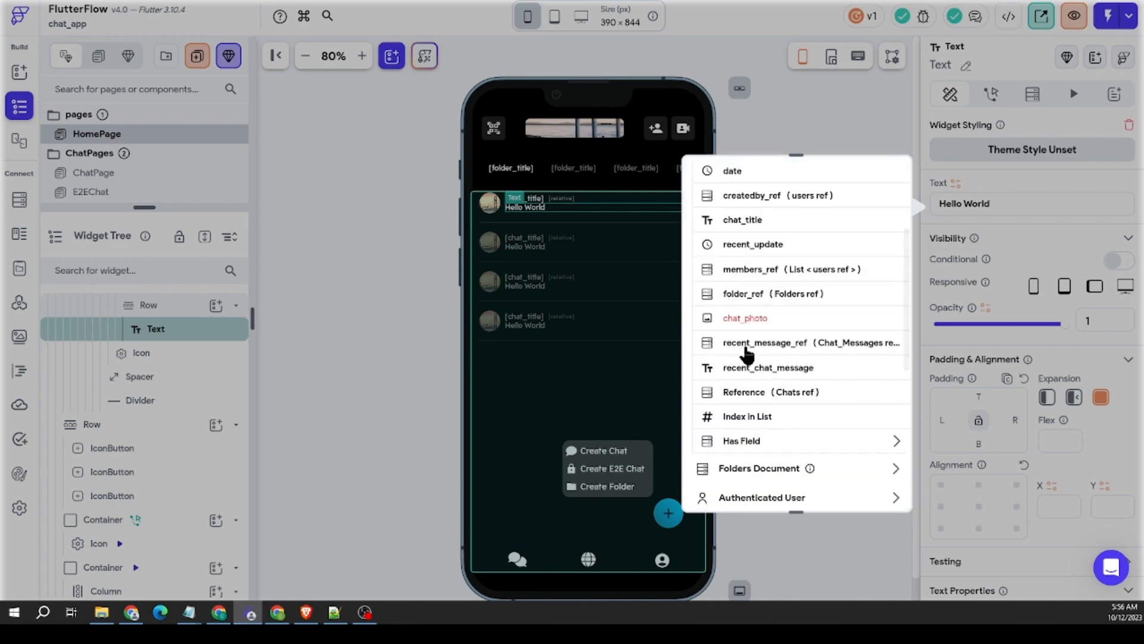
click(763, 369)
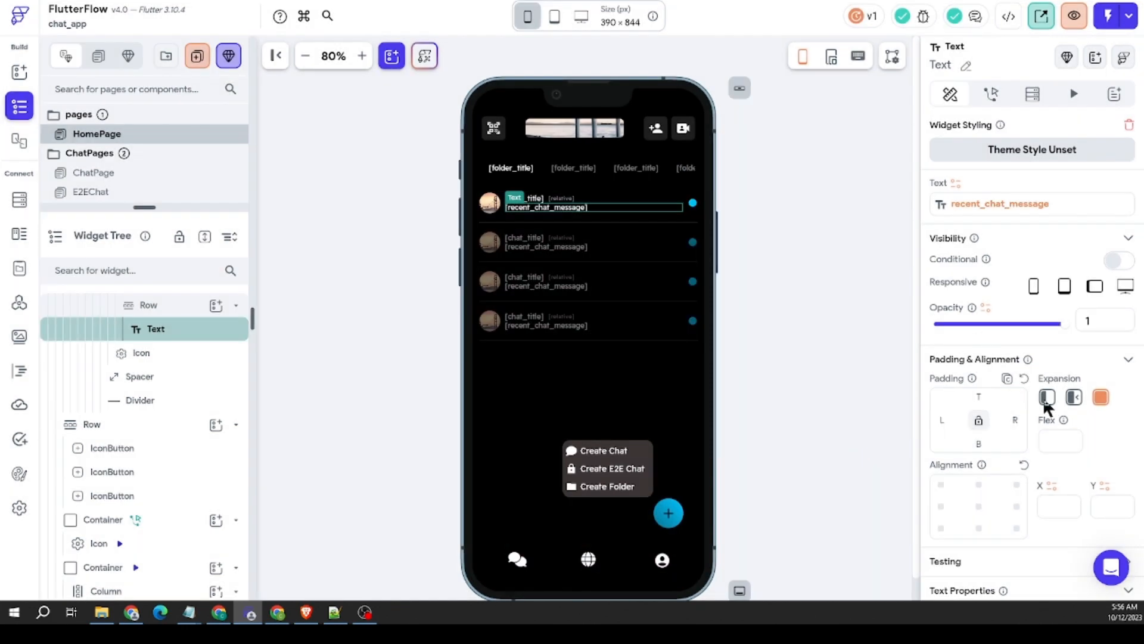
scroll(1054, 429, down, 8)
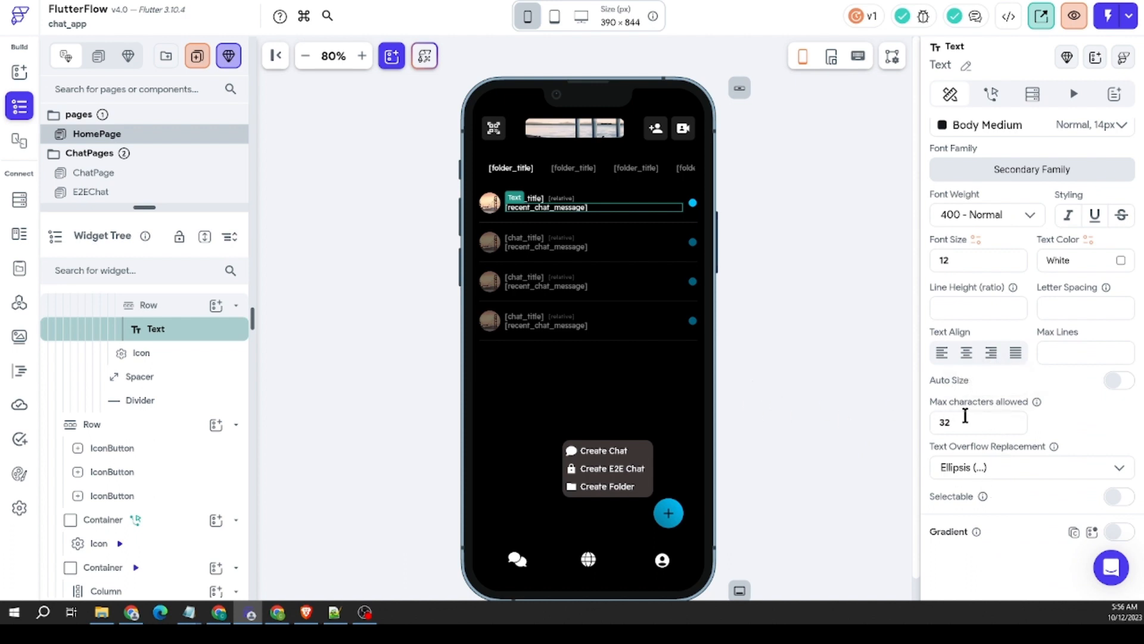
click(507, 226)
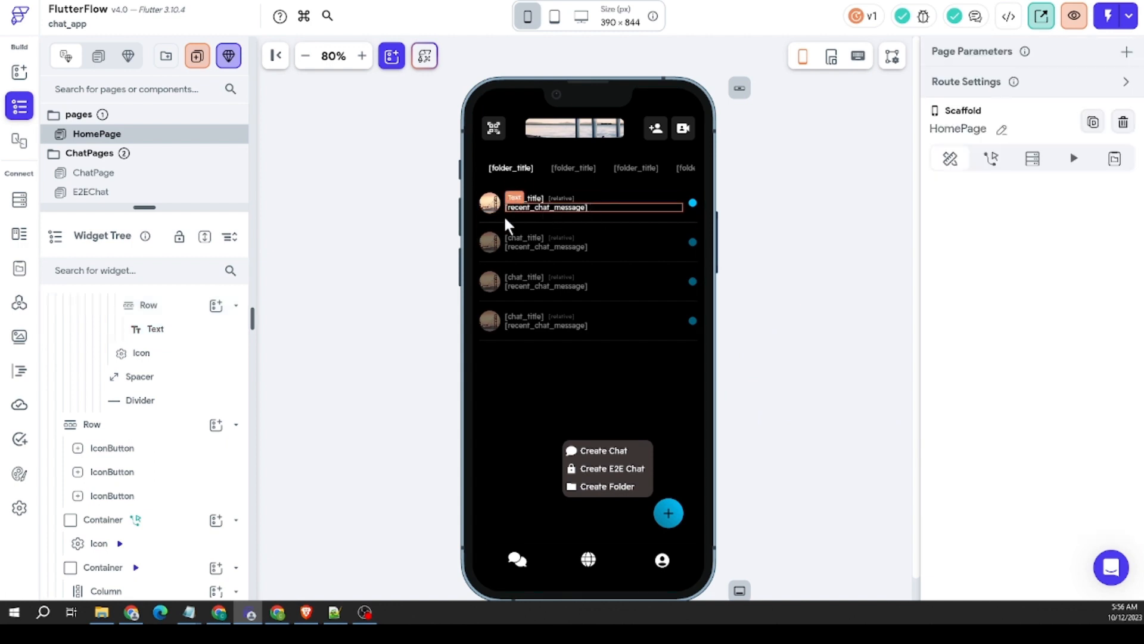
click(693, 203)
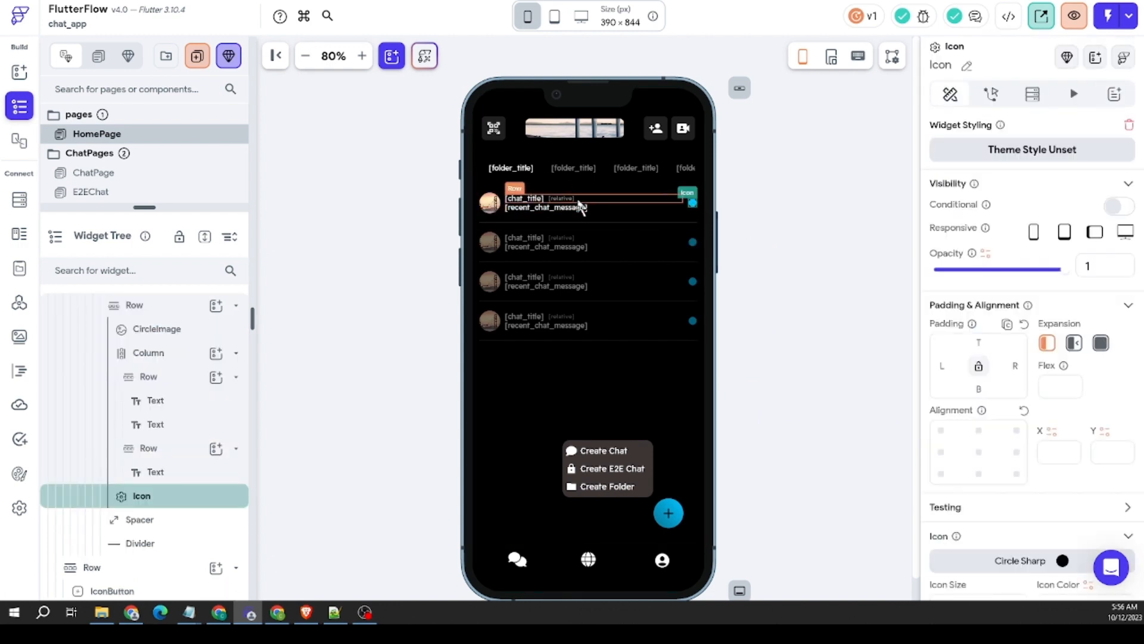
scroll(1021, 381, down, 1)
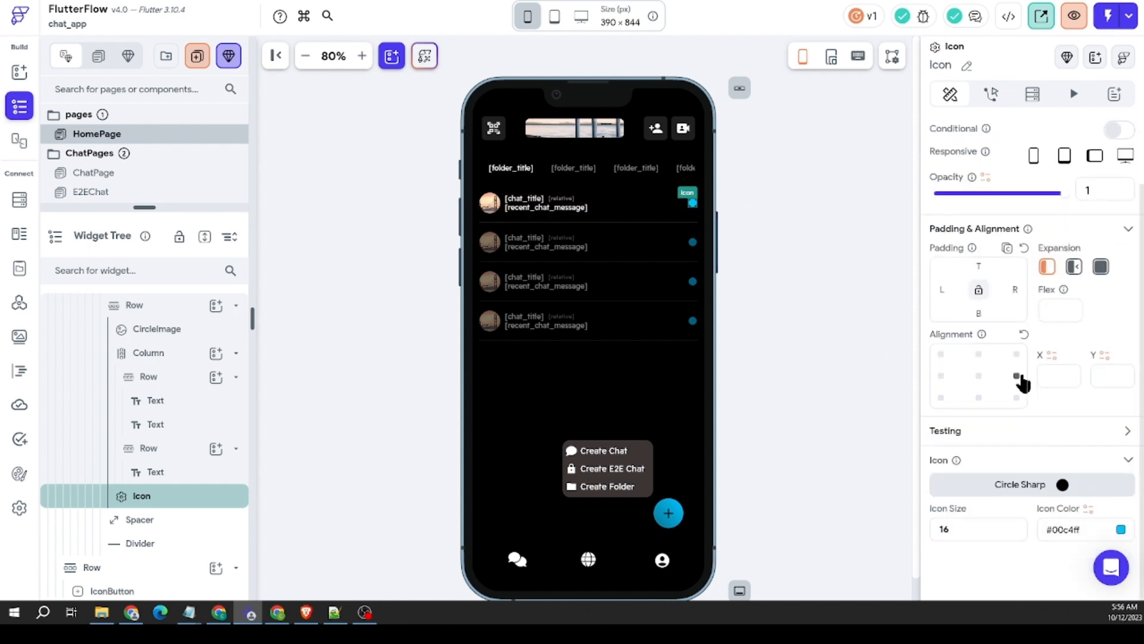
click(1088, 508)
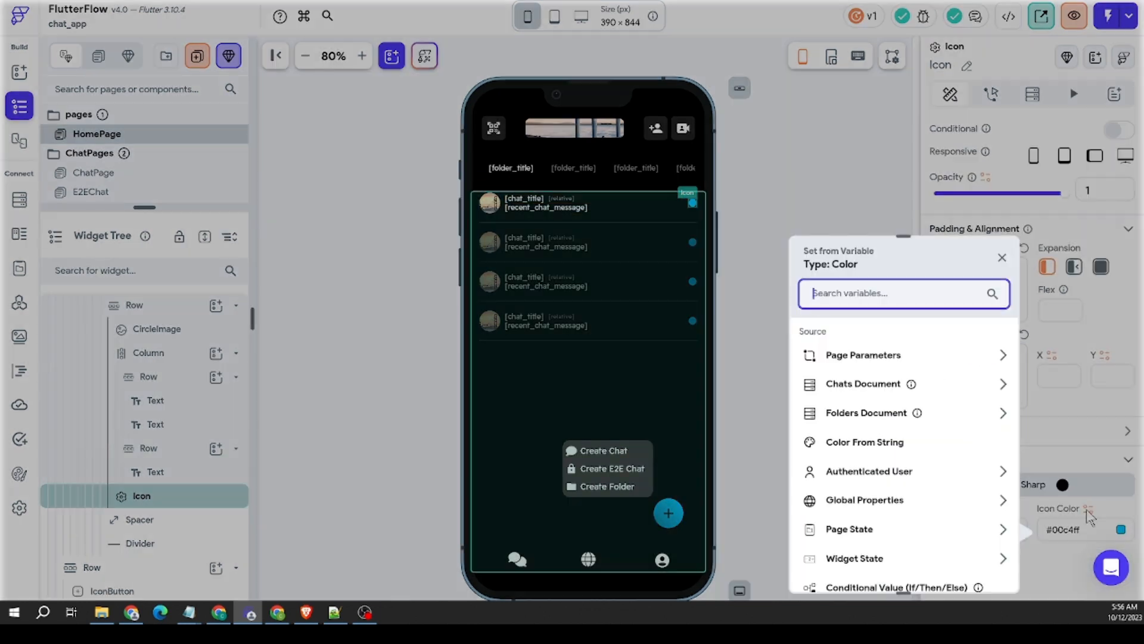
click(871, 387)
scroll(929, 405, down, 3)
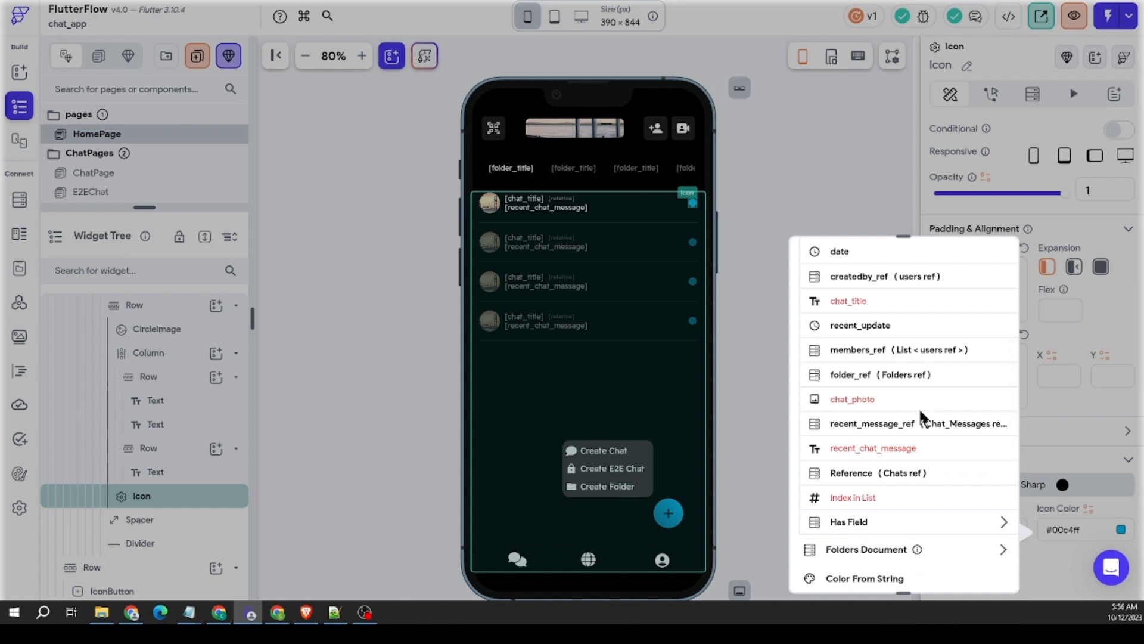
click(899, 426)
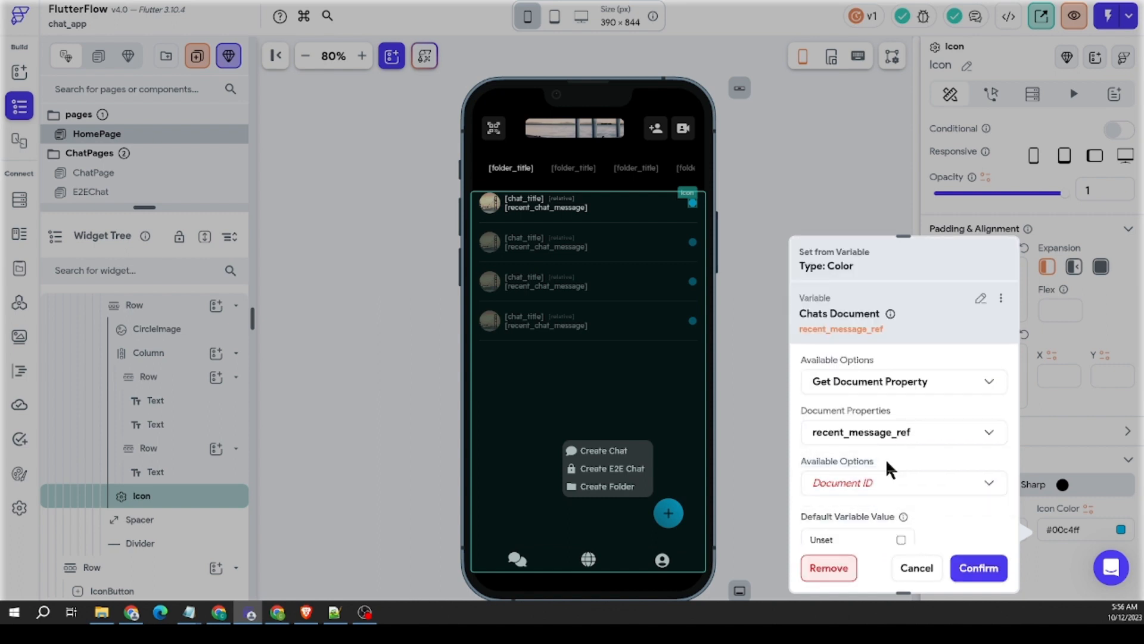
scroll(875, 524, down, 1)
scroll(880, 504, up, 1)
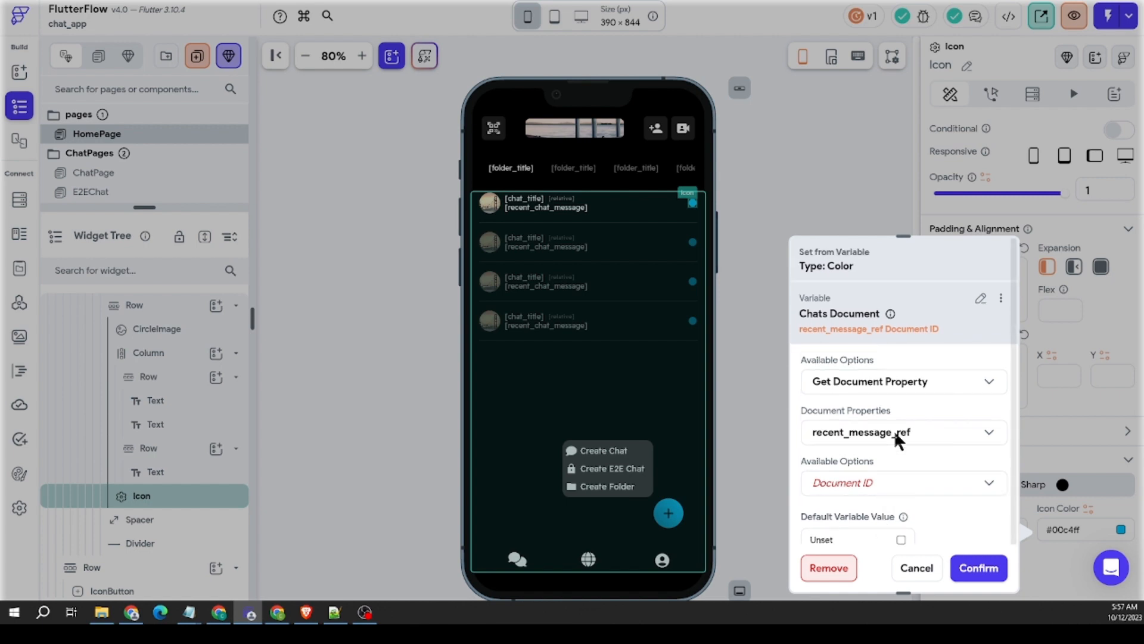
click(907, 388)
click(928, 505)
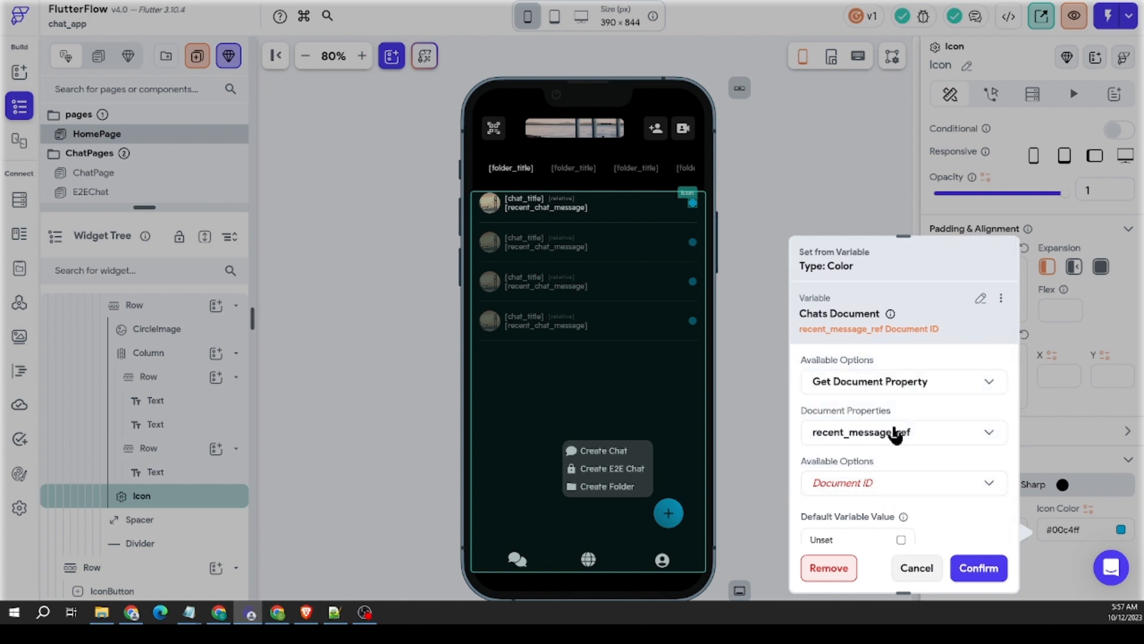
click(840, 215)
click(693, 203)
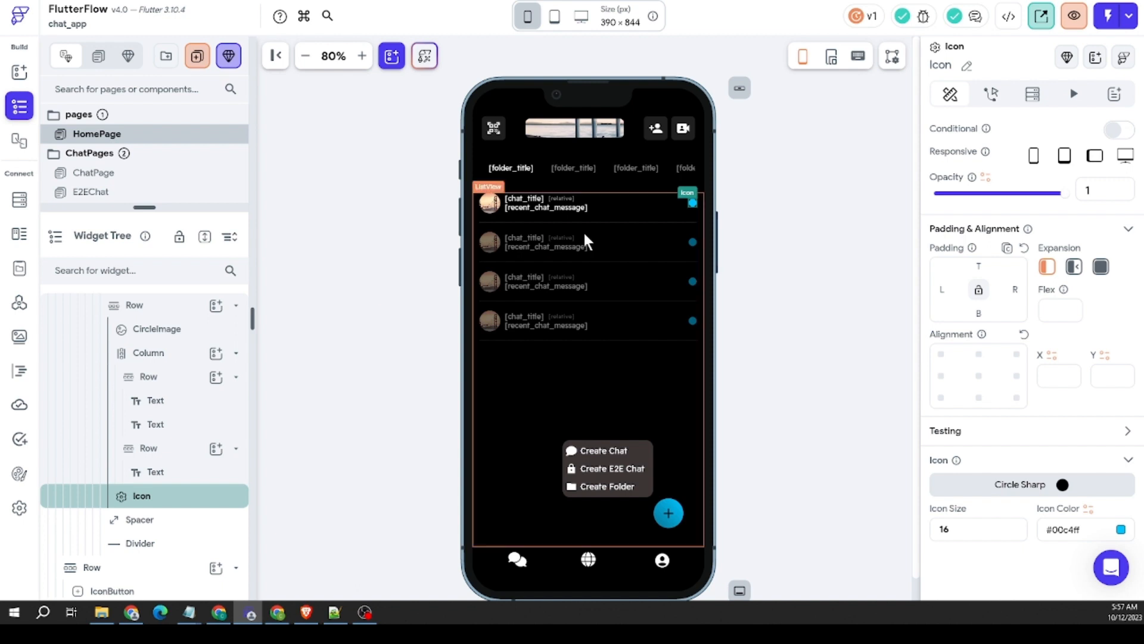
Step: Check the schema fields of the Chat_Messages subcollection under Chats, including seenby_ref, and return to HomePage
click(370, 214)
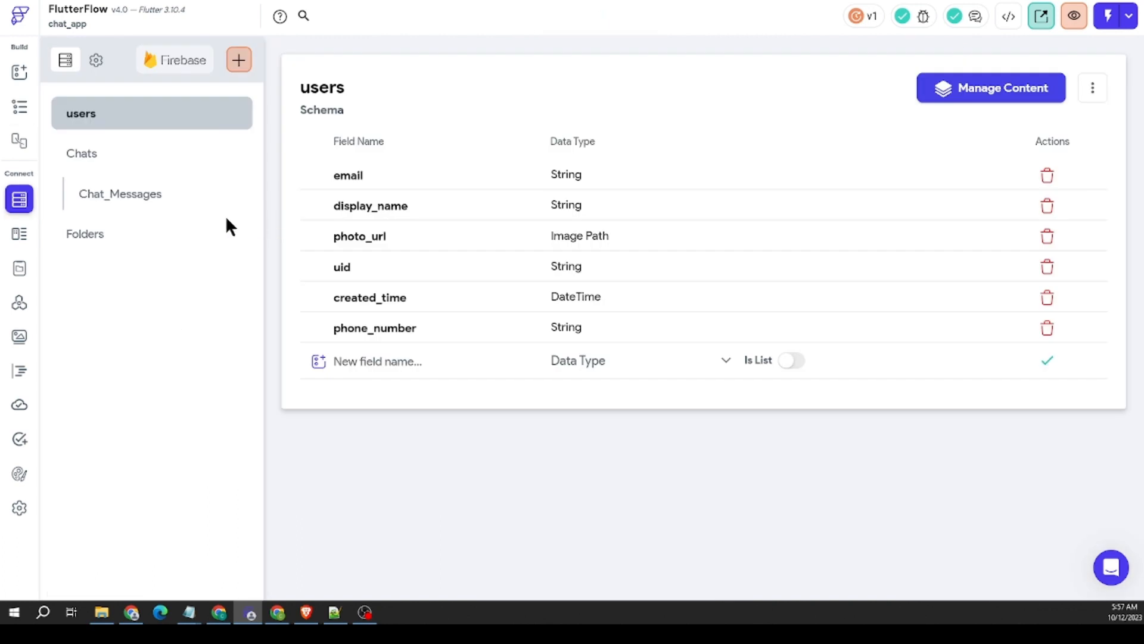
click(127, 198)
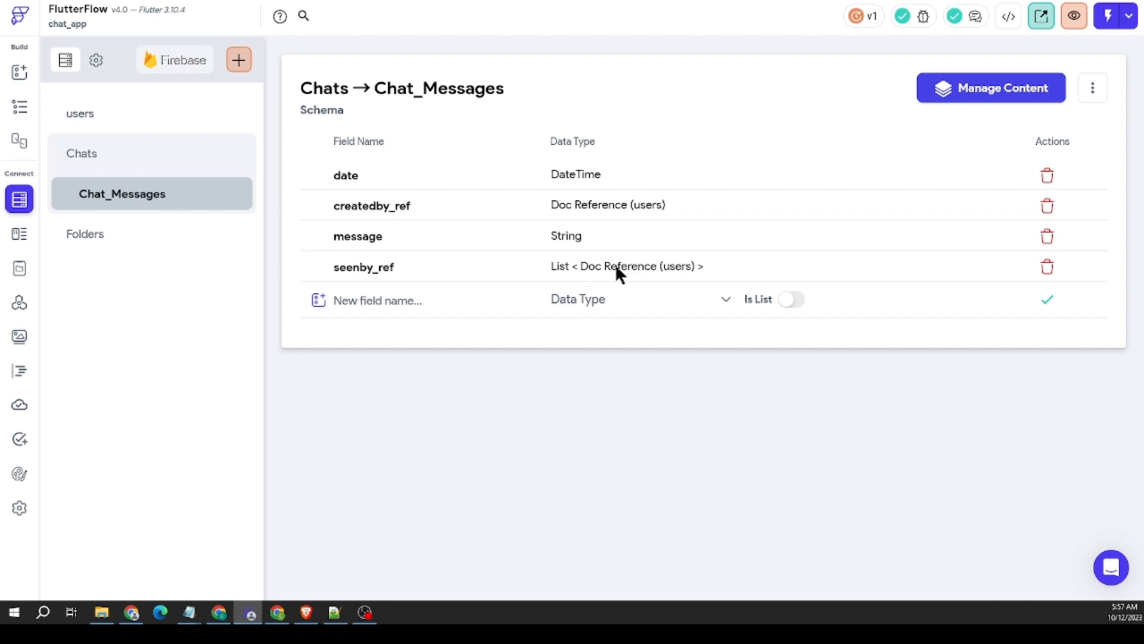
click(20, 105)
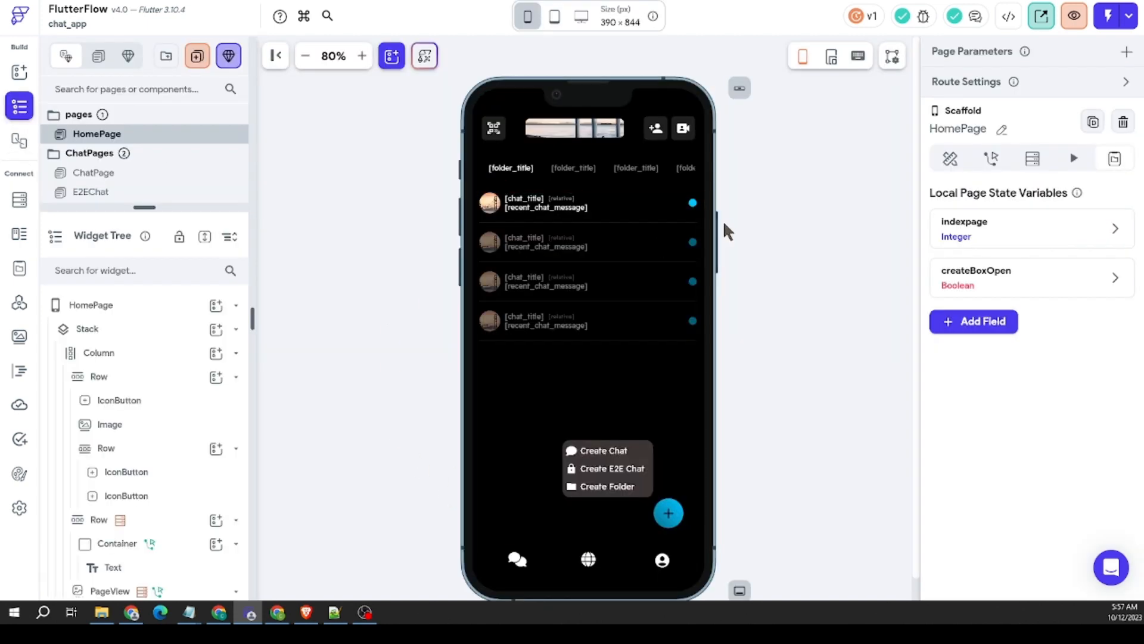
click(692, 203)
scroll(1046, 304, down, 2)
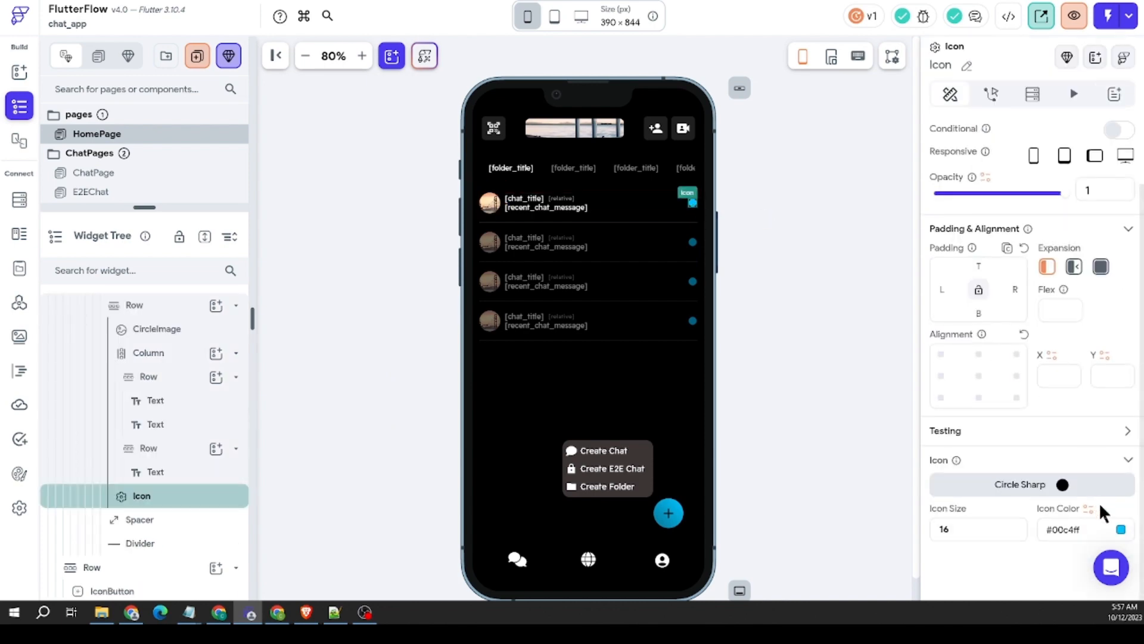
click(1120, 530)
click(841, 316)
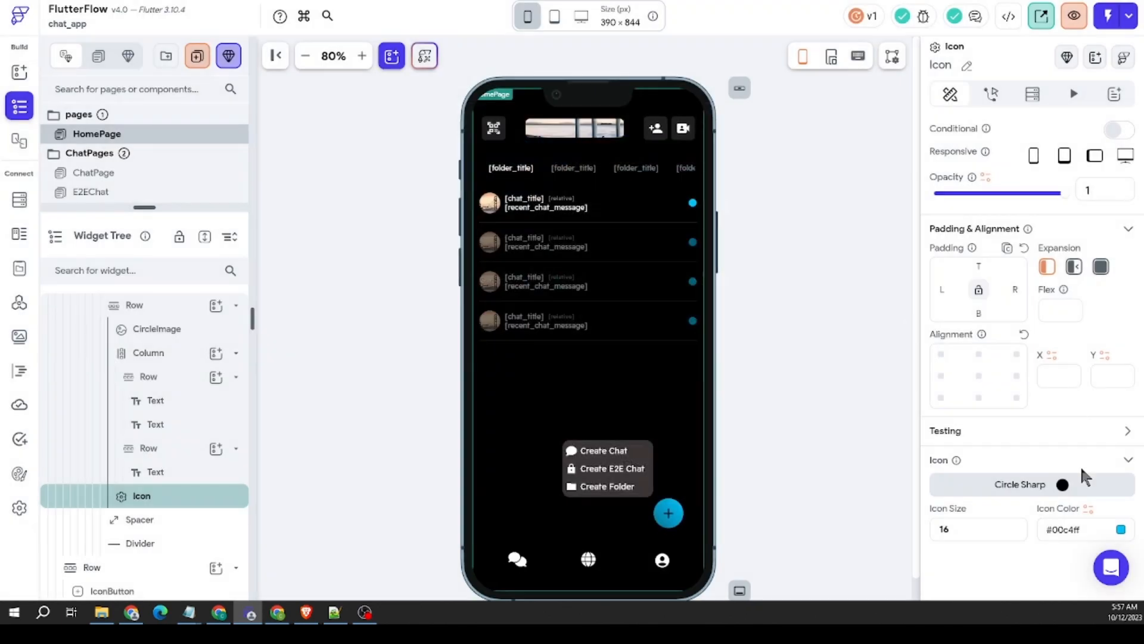
click(1088, 511)
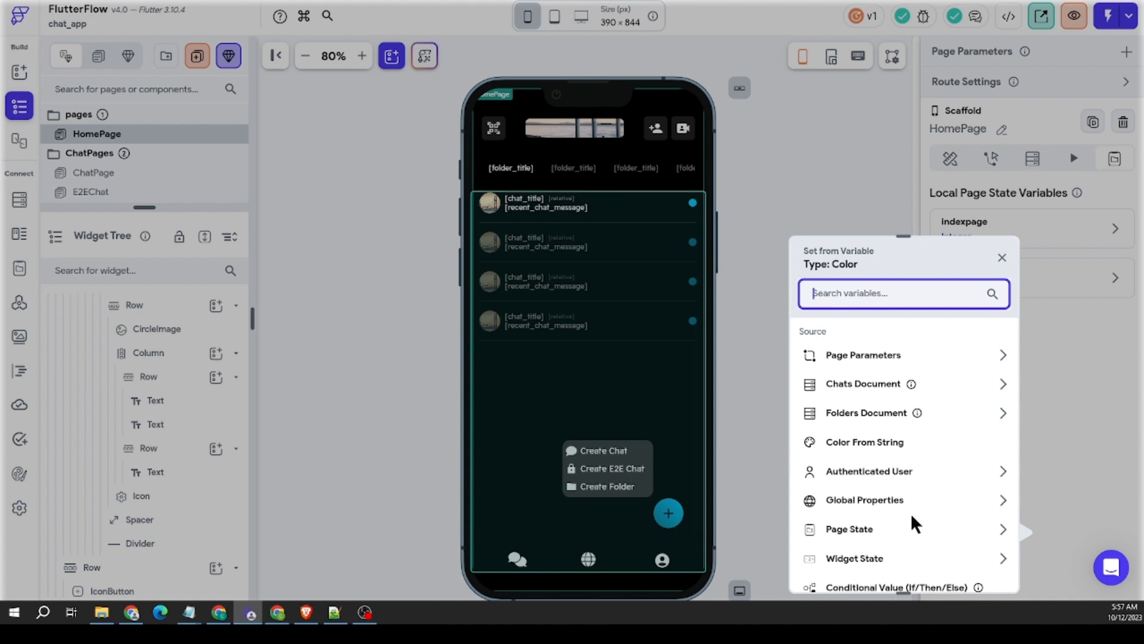
scroll(907, 509, down, 3)
scroll(905, 500, down, 1)
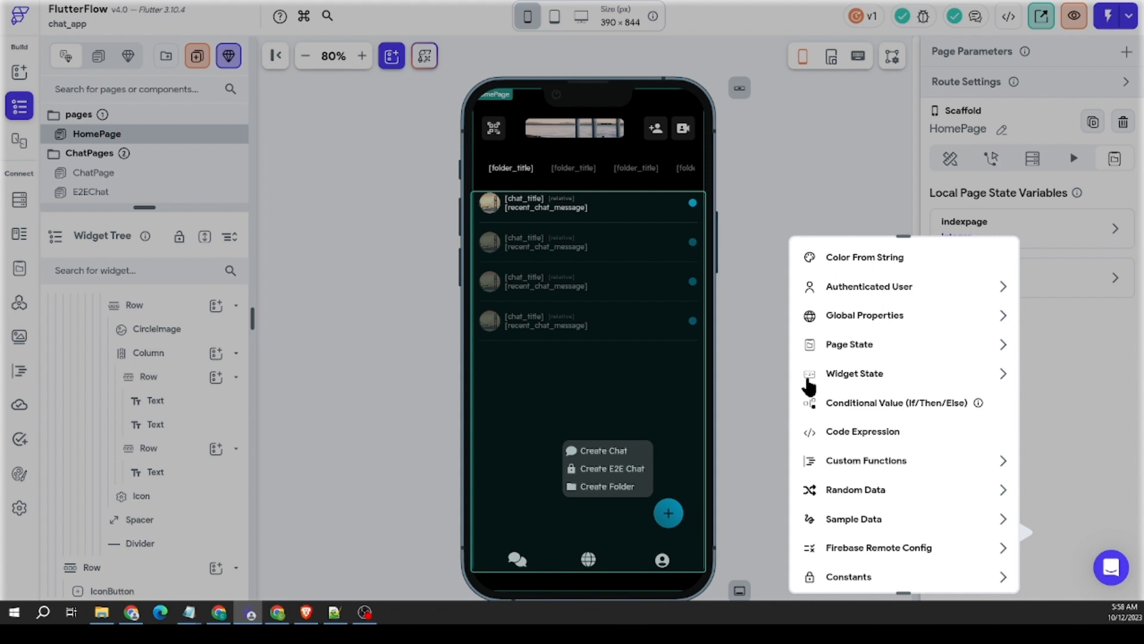
click(744, 302)
Step: Select the status dot Icon in the first chat row on HomePage
click(683, 212)
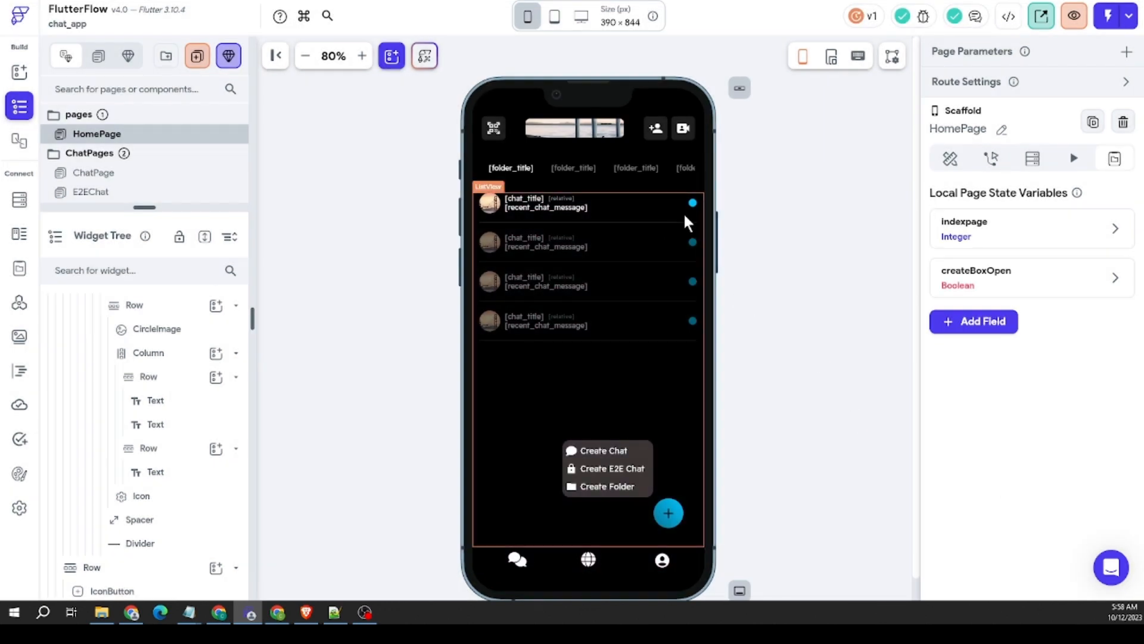
click(693, 203)
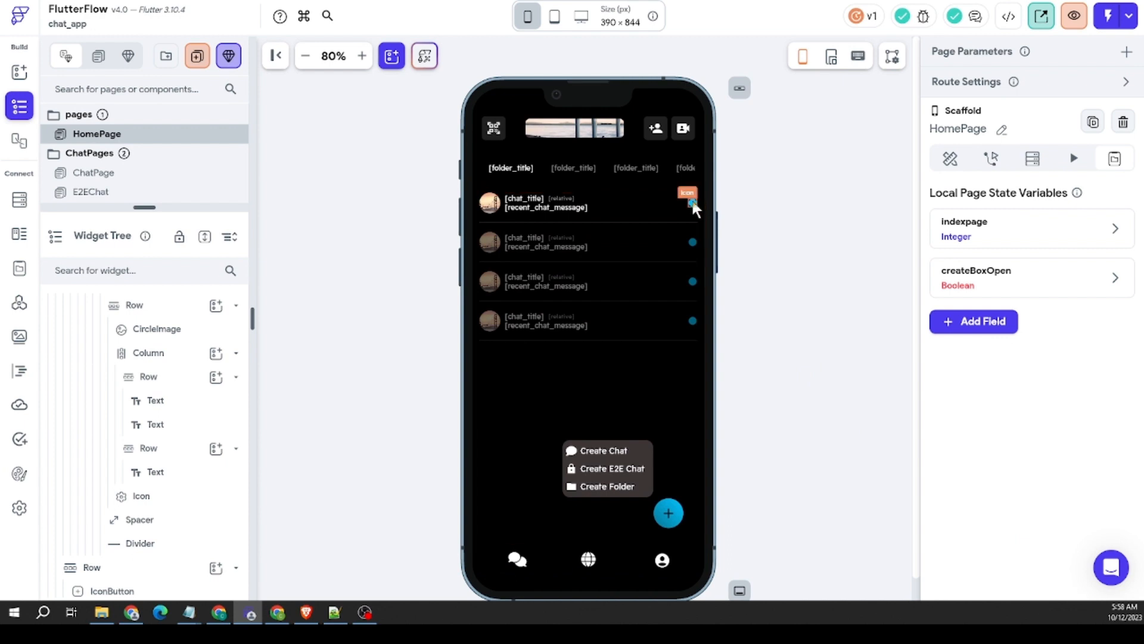
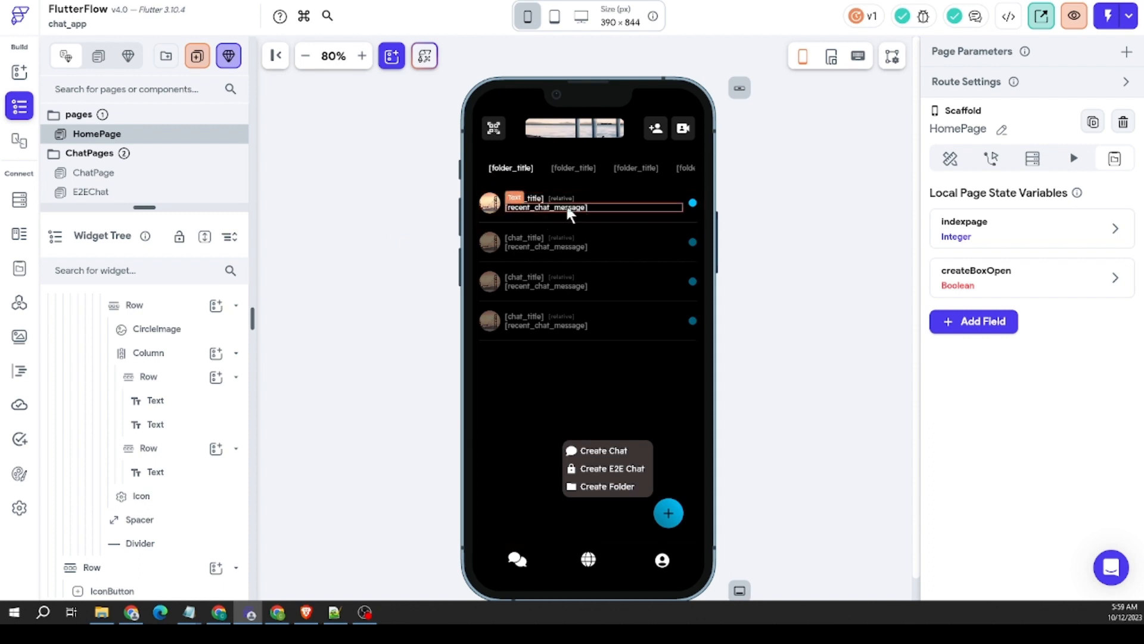
click(501, 199)
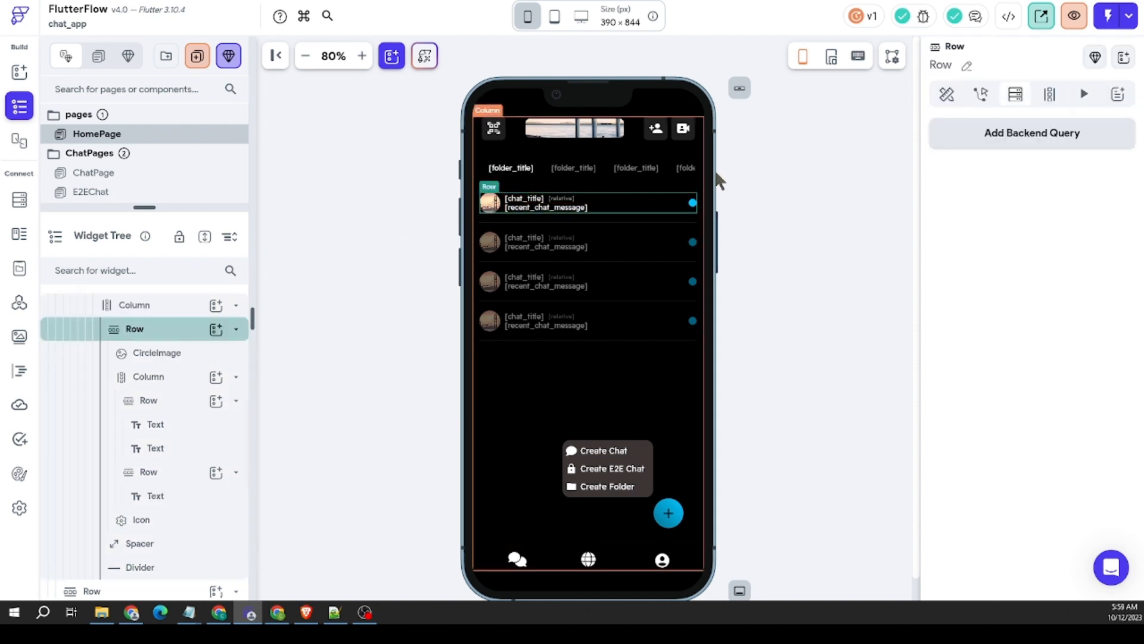
click(980, 94)
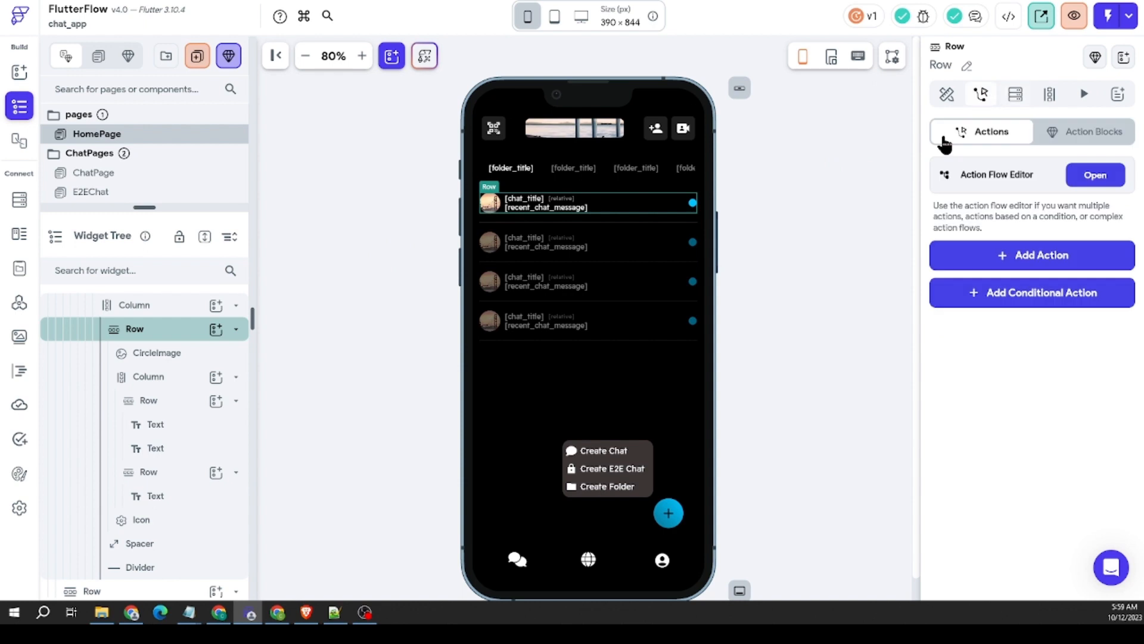
click(1056, 256)
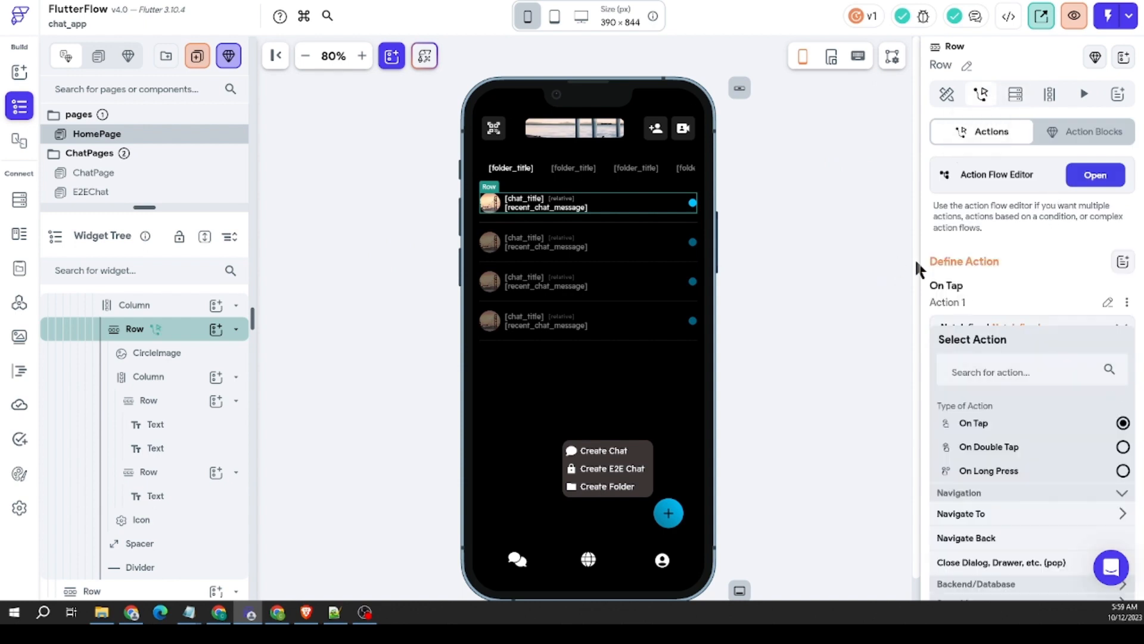
click(672, 223)
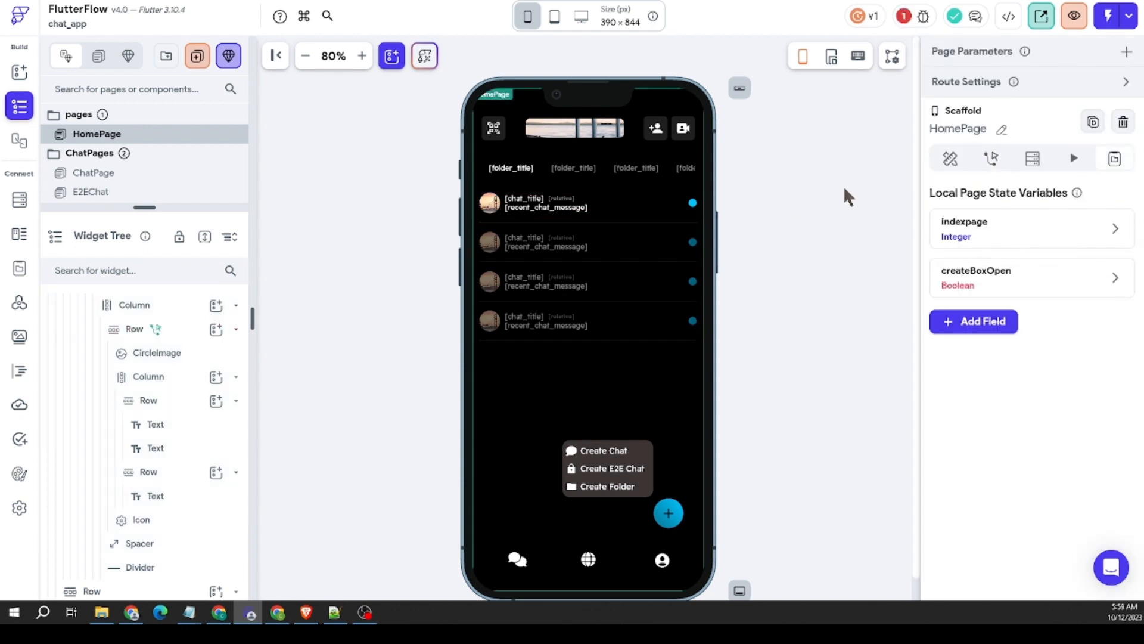
click(992, 159)
click(502, 209)
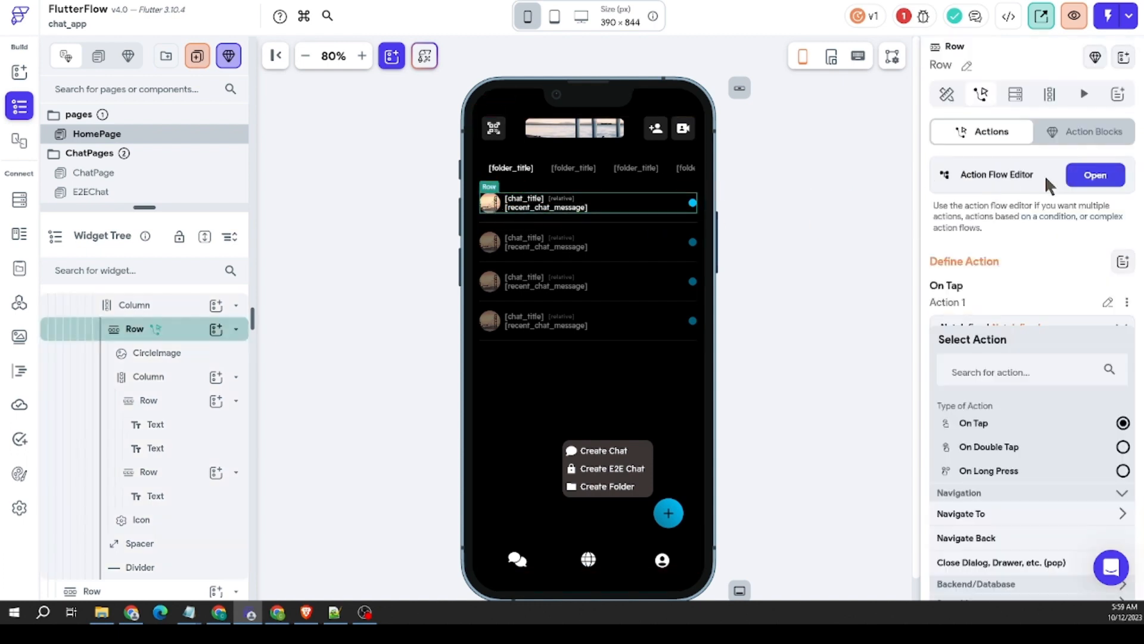
click(1127, 302)
click(1016, 387)
click(662, 330)
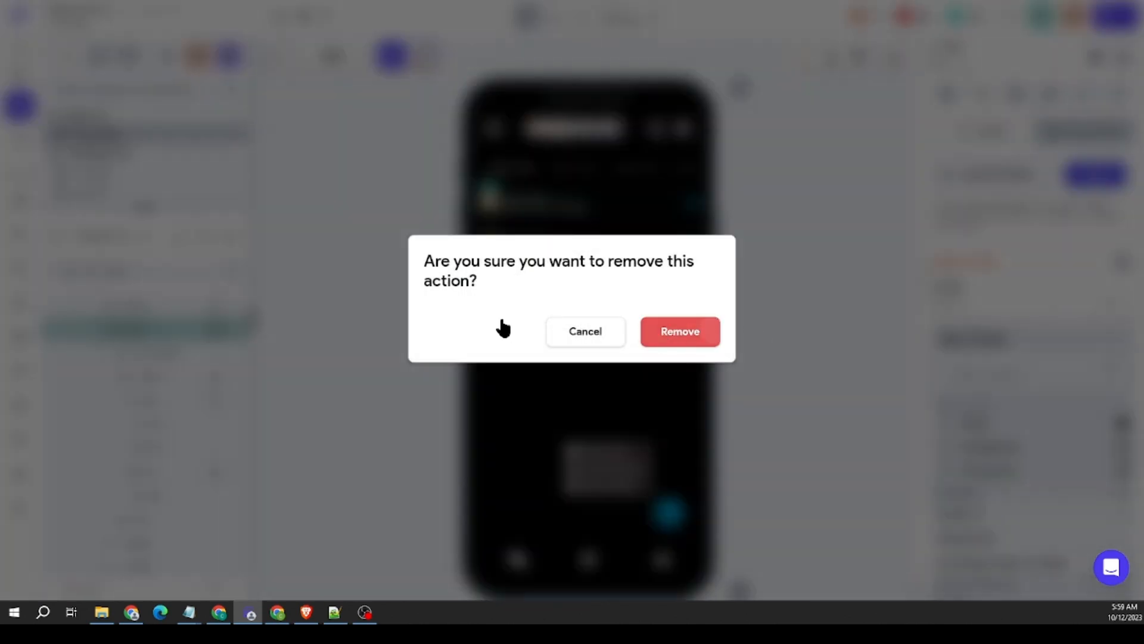
Step: Add an On Tap action to the chat row's parent Container on HomePage that navigates to ChatPage
right_click(502, 206)
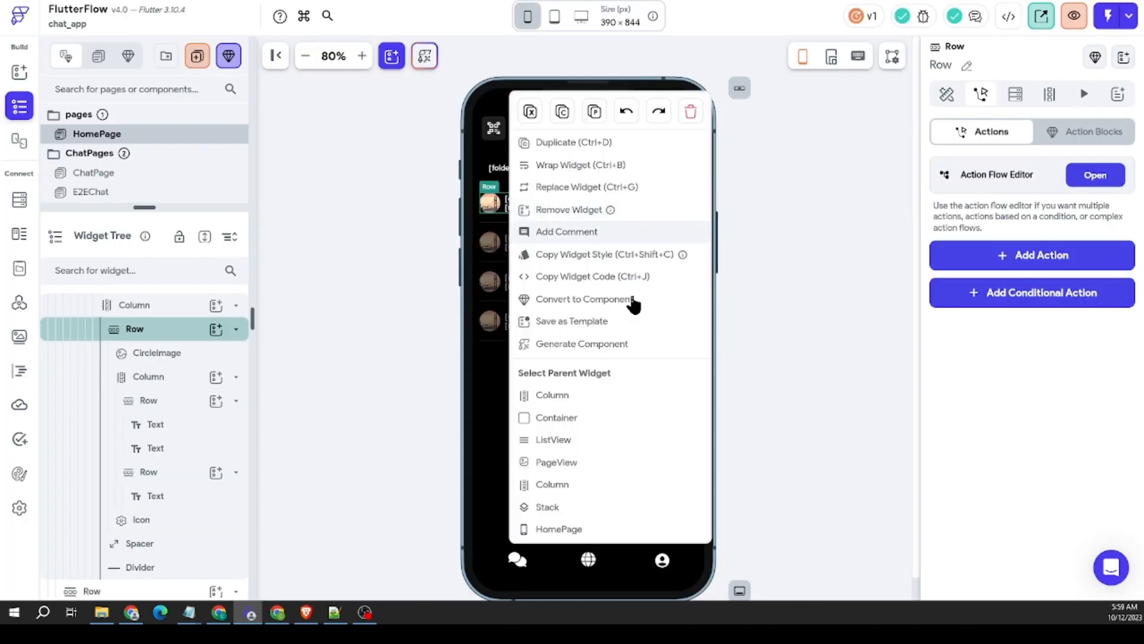
click(334, 236)
right_click(502, 208)
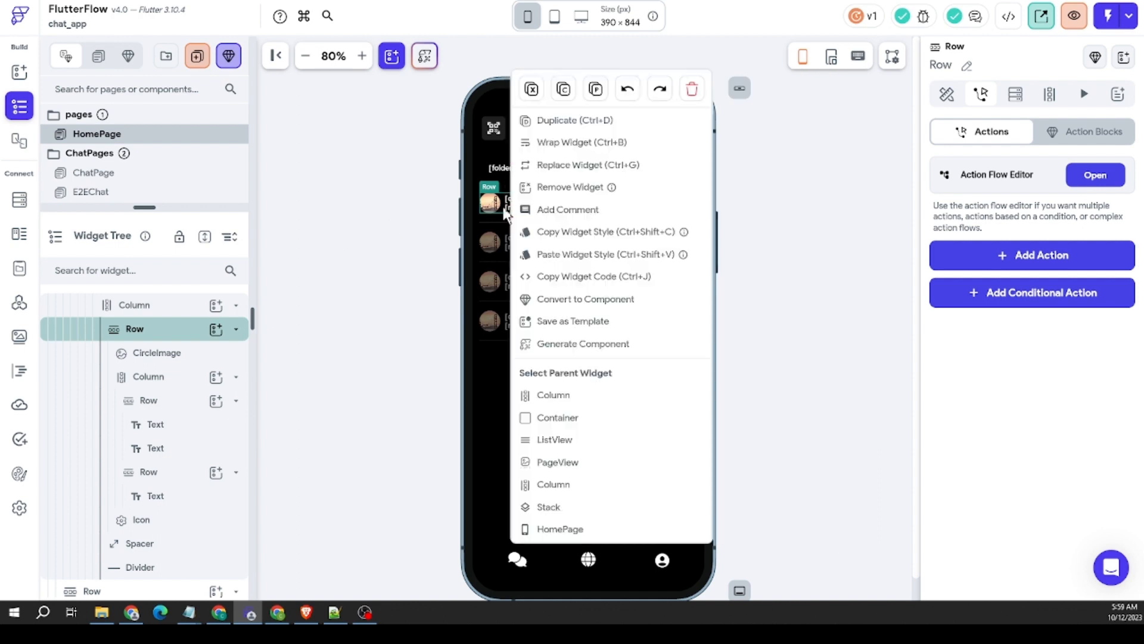
click(583, 419)
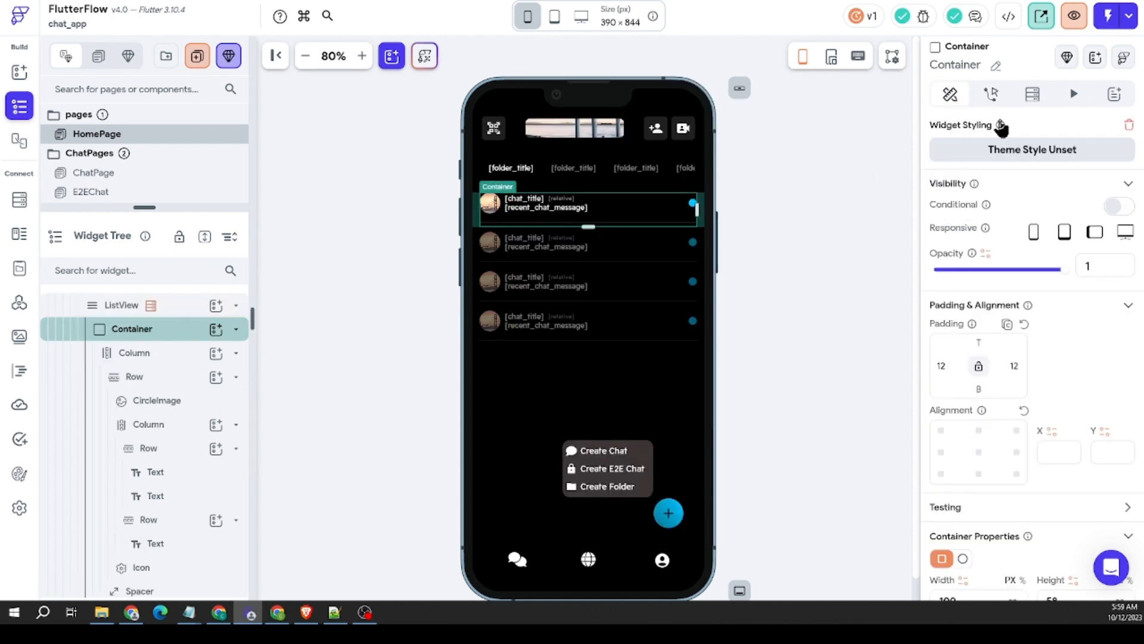
click(991, 93)
click(1007, 255)
scroll(1037, 358, down, 4)
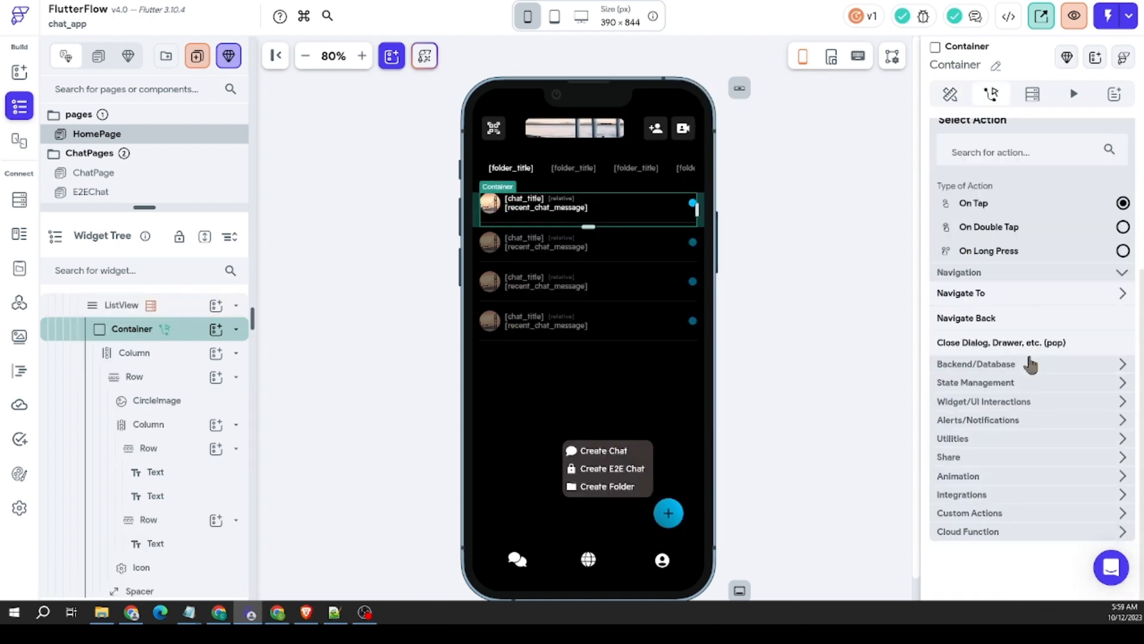
click(1021, 293)
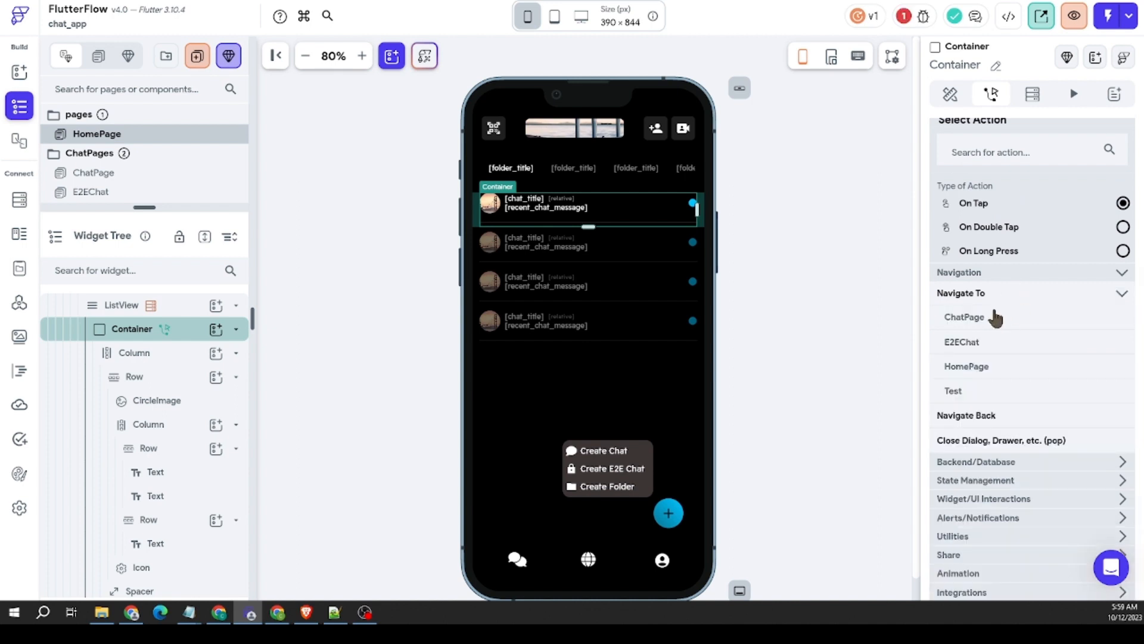
click(966, 318)
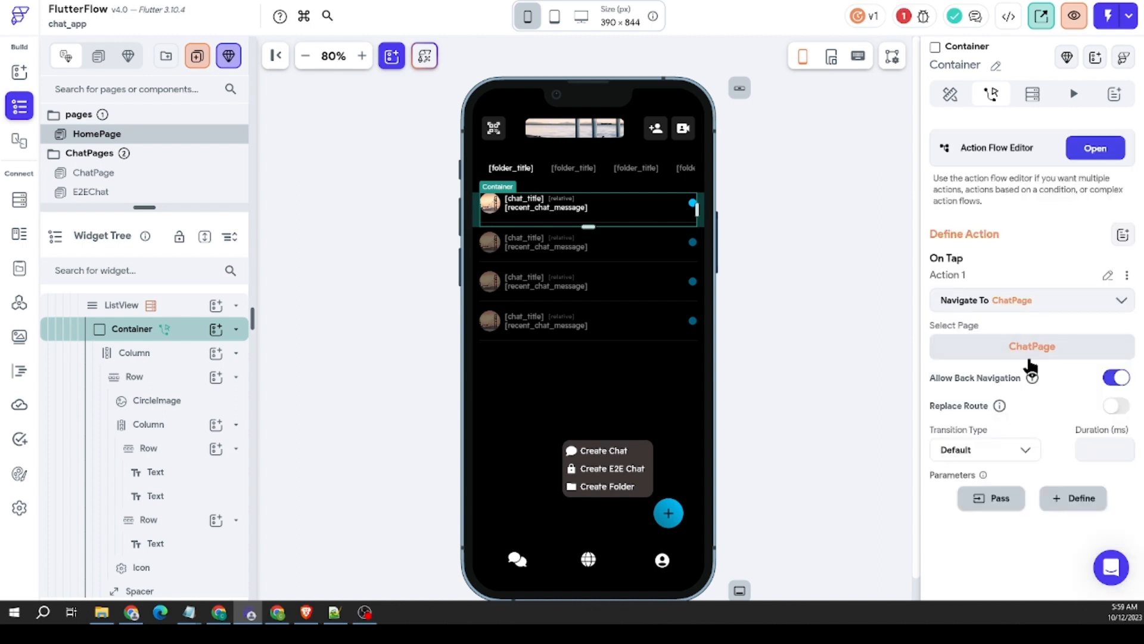
Step: Pass the chatRef parameter with the navigation to ChatPage, using the Reference of the Chats document as its value
click(979, 498)
click(1007, 463)
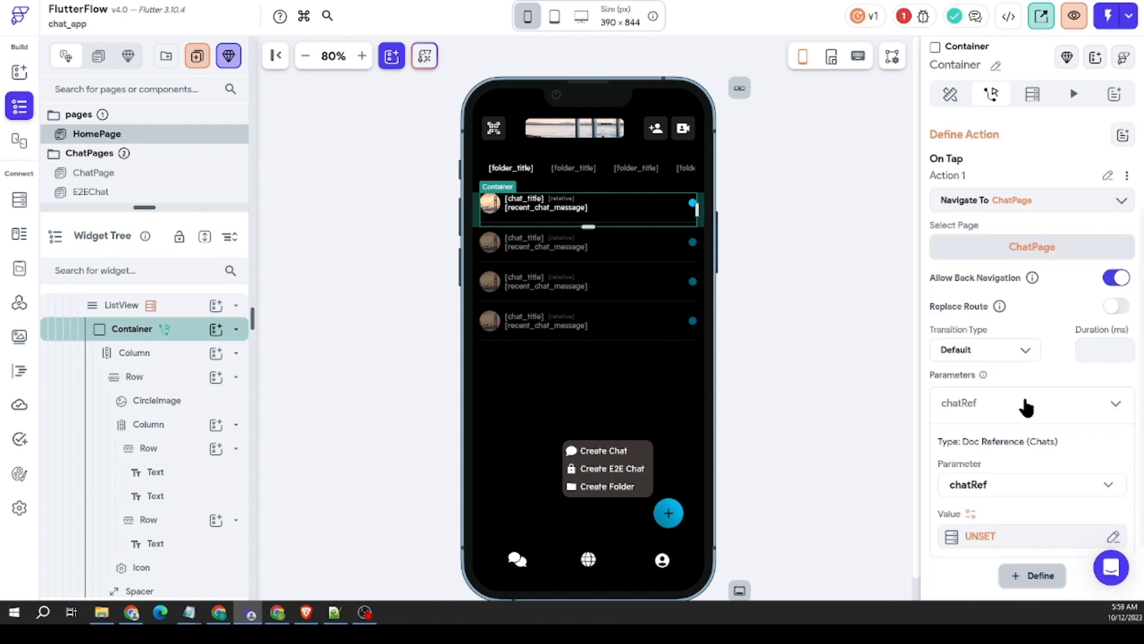
click(1011, 460)
click(783, 387)
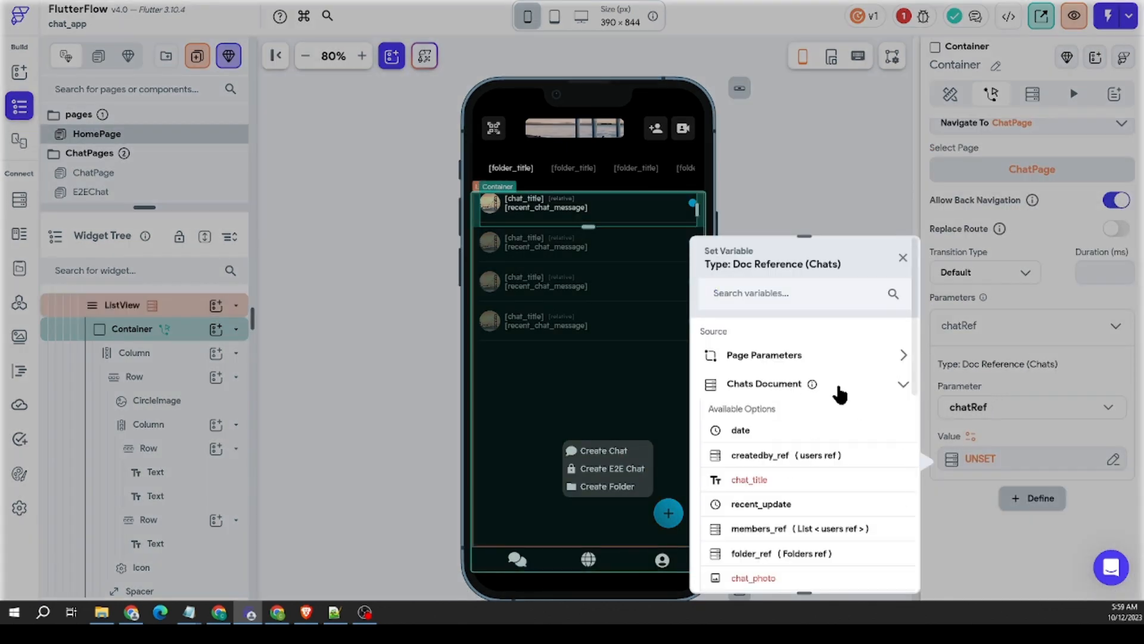
scroll(834, 391, down, 4)
click(798, 356)
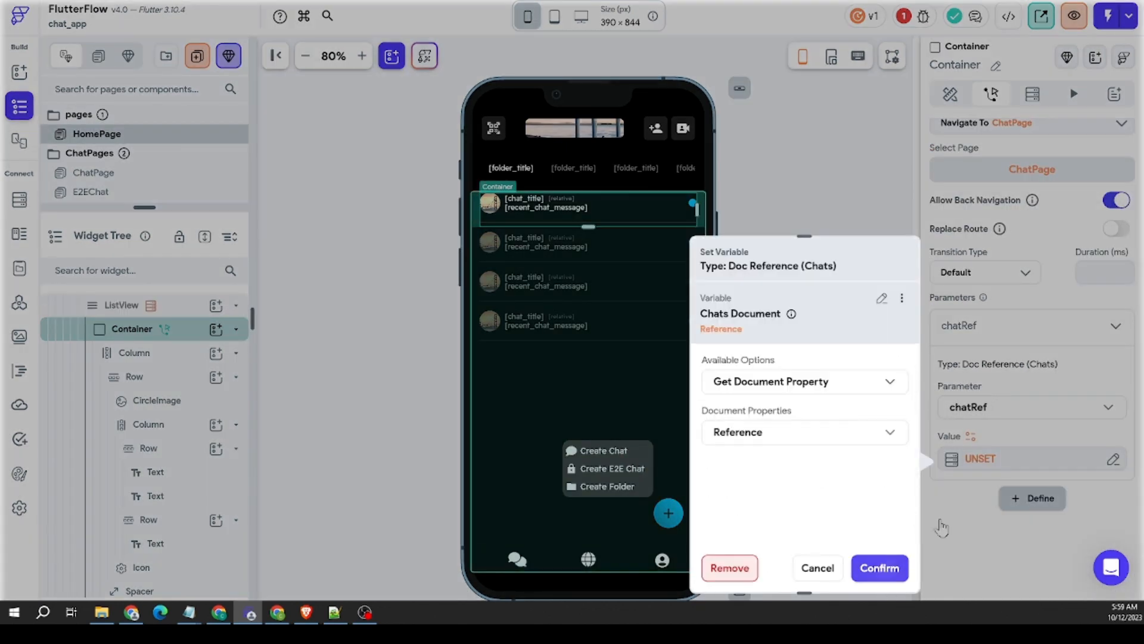
click(883, 572)
Step: Set the ChatPage navigation's transition type to Slide Left with a duration of 200 ms
click(1012, 392)
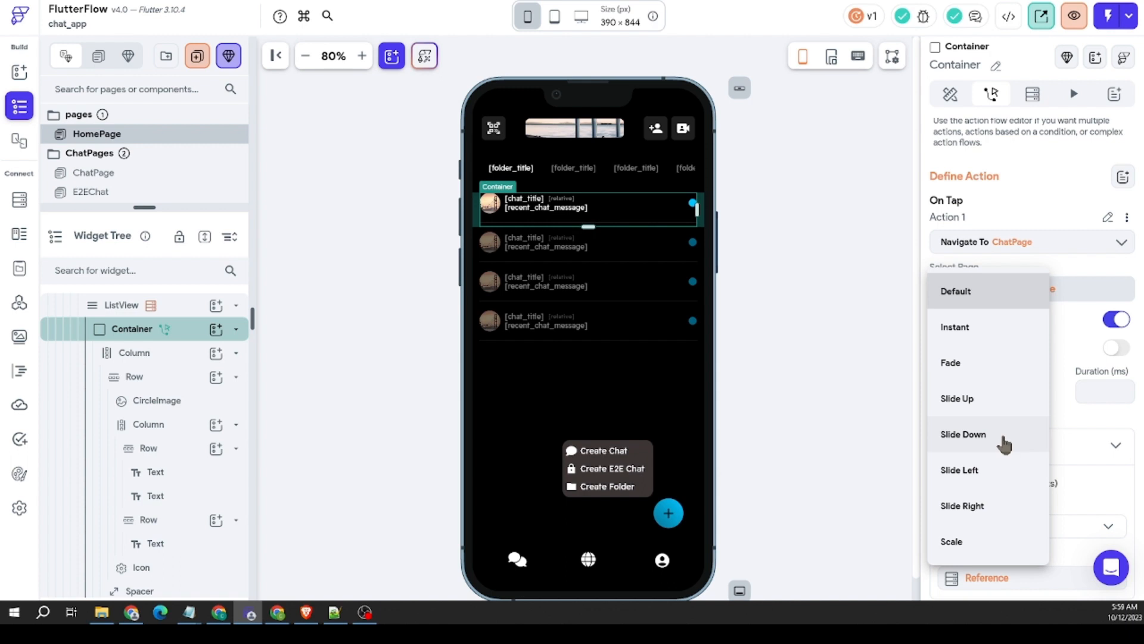
click(961, 469)
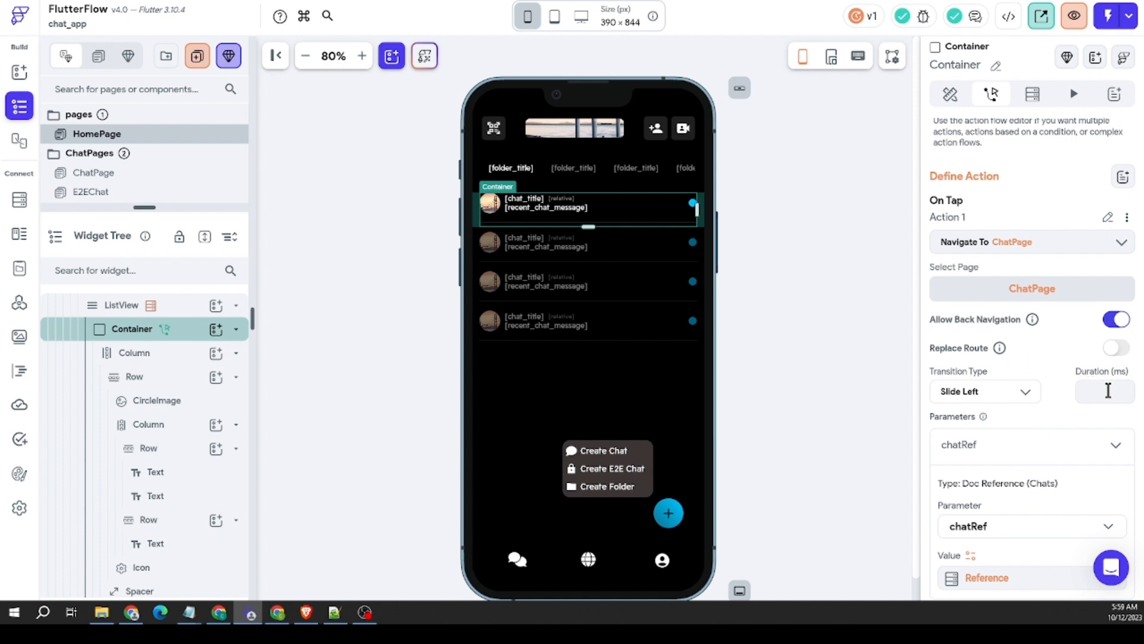
text(200)
click(822, 301)
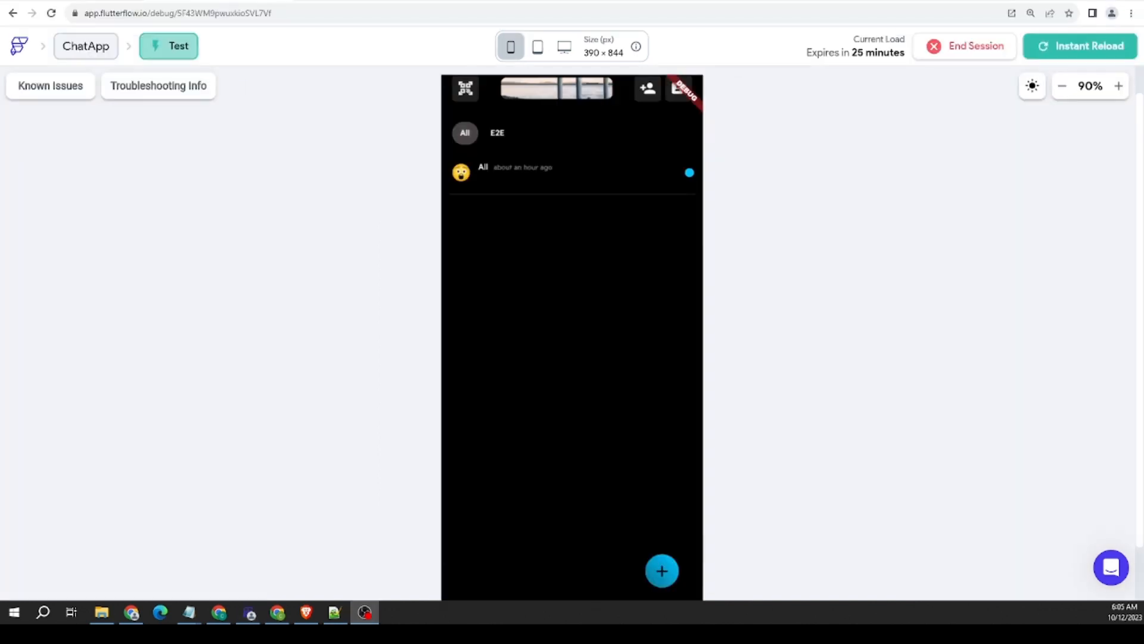
scroll(807, 287, up, 1)
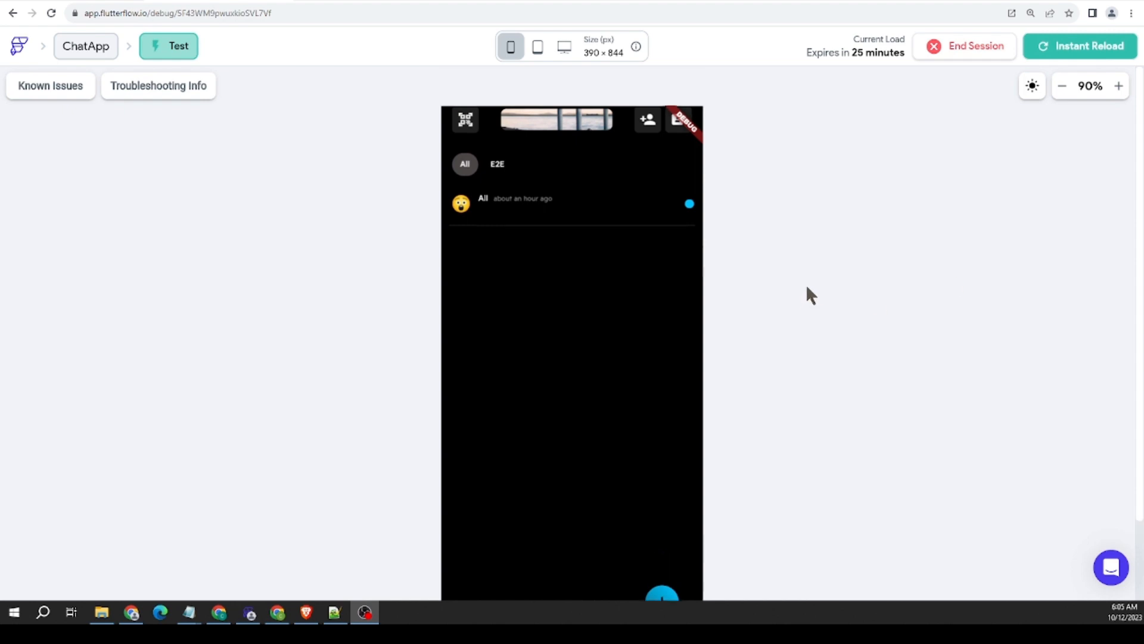
scroll(767, 229, down, 2)
scroll(766, 226, up, 2)
scroll(766, 225, down, 2)
scroll(767, 229, up, 2)
Step: Check the E2E Chat document's fields in the Firestore Data Manager and reload the page
click(80, 1)
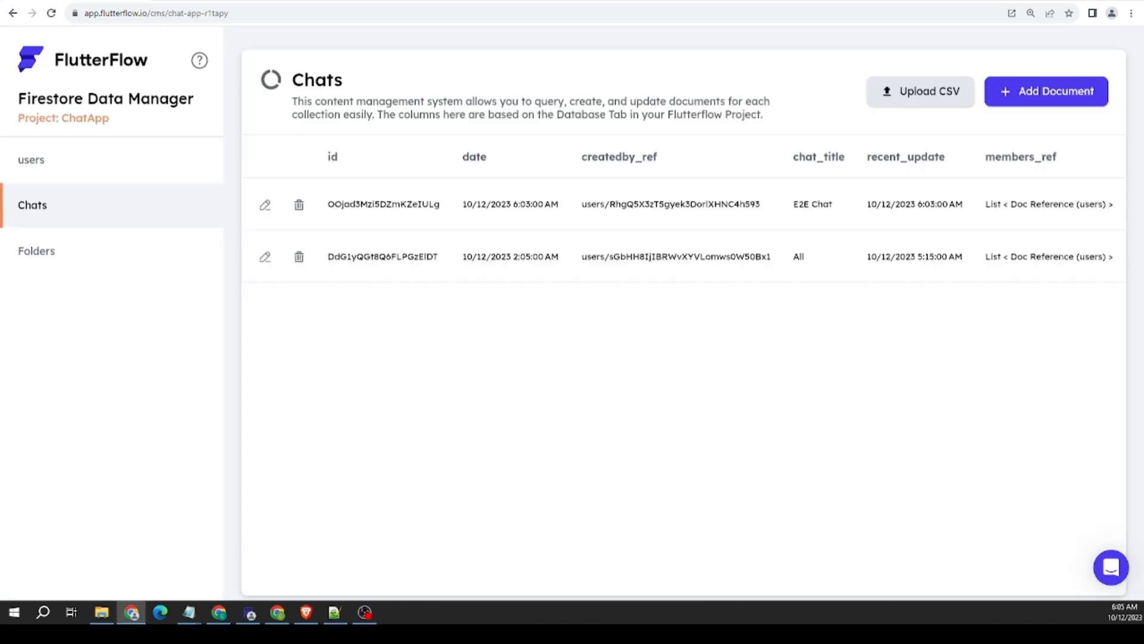
click(265, 204)
scroll(507, 247, down, 3)
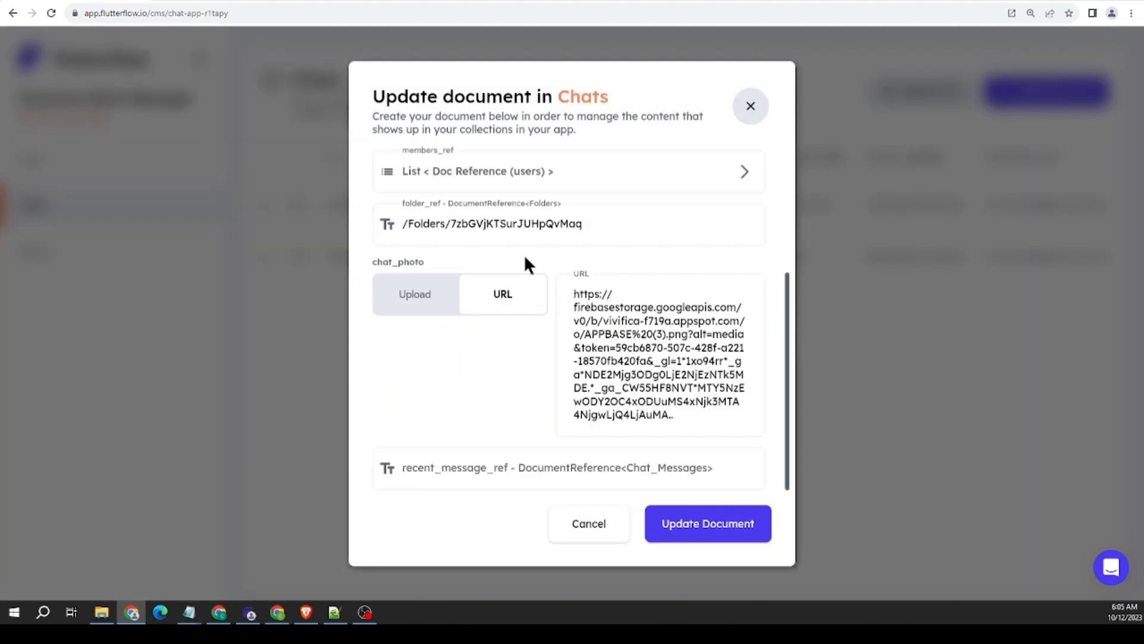
scroll(524, 254, up, 3)
click(734, 109)
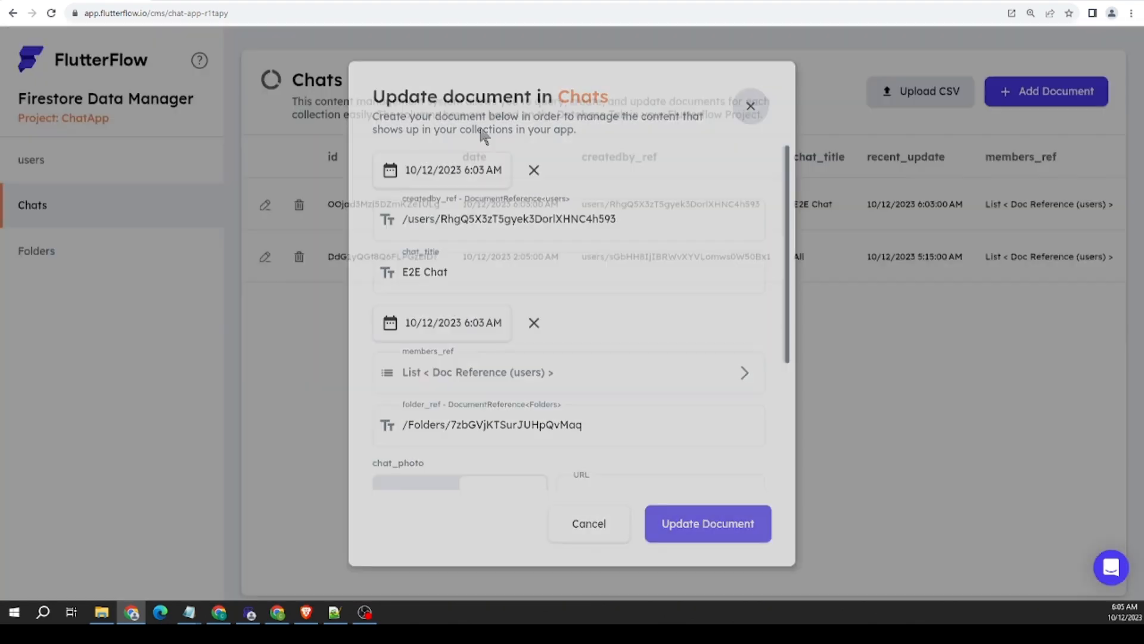
click(51, 13)
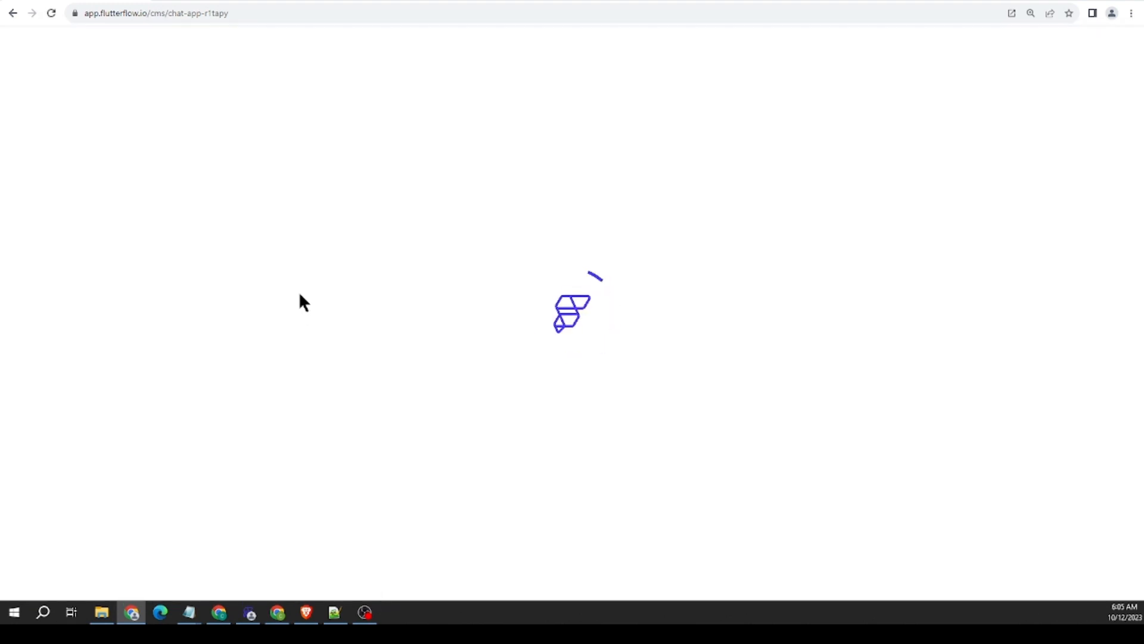
Step: Set recent_chat_message of the E2E Chat document in Chats to "this is a message" and save the document
click(108, 215)
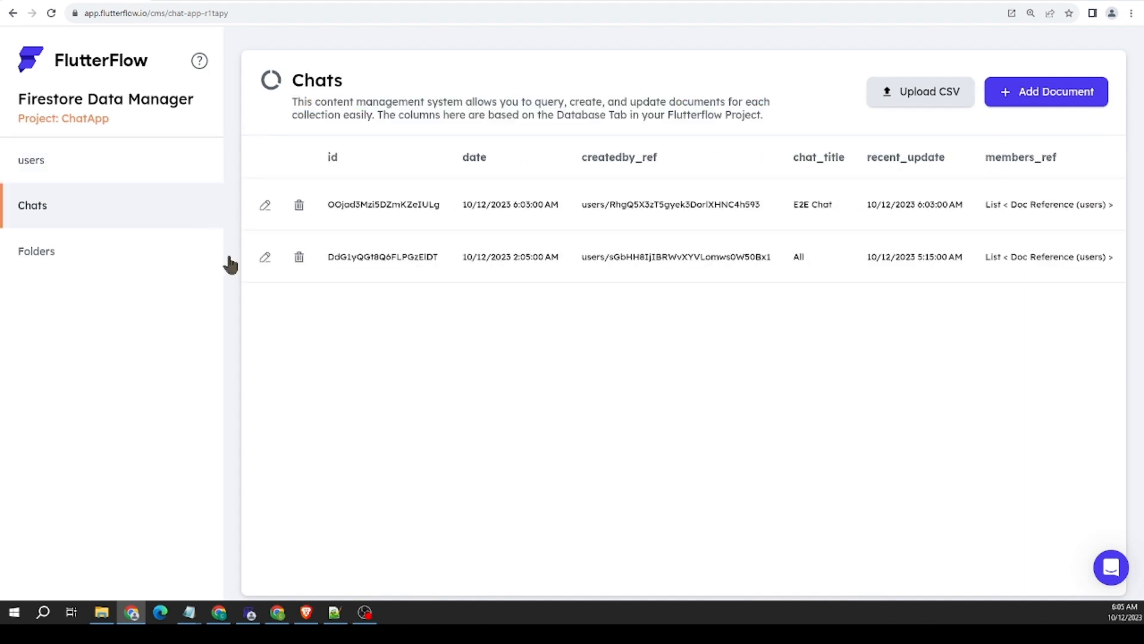
click(266, 204)
scroll(512, 399, down, 3)
click(461, 484)
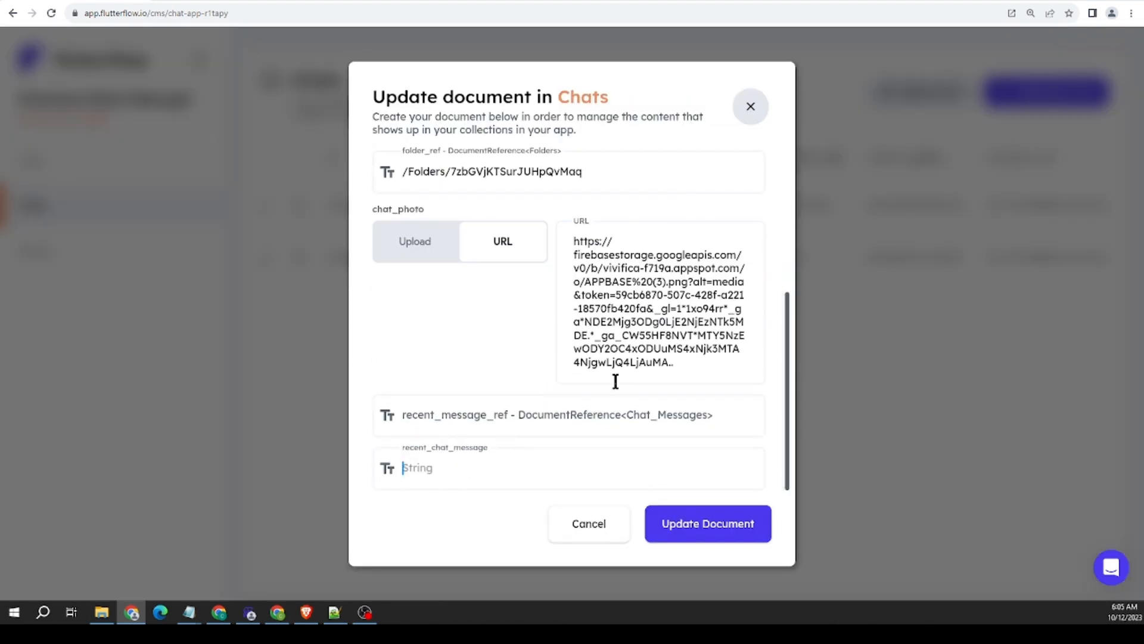
text(this is a message)
click(705, 538)
Step: Set recent_chat_message of the All chat document to "and another message" and save the document
click(252, 260)
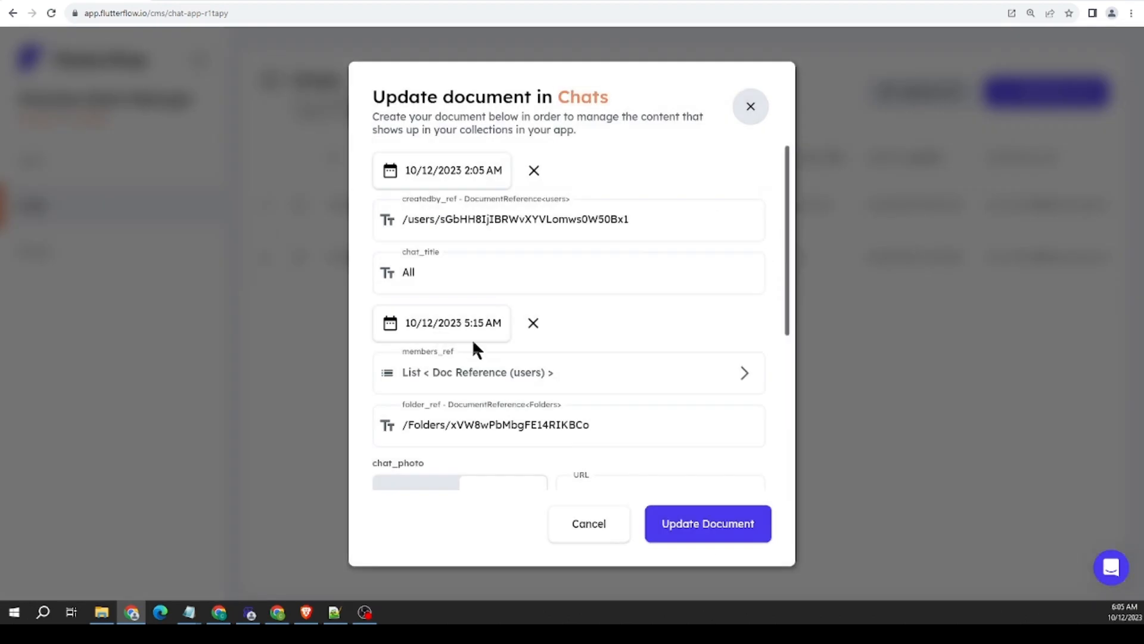
scroll(473, 345, down, 5)
click(485, 465)
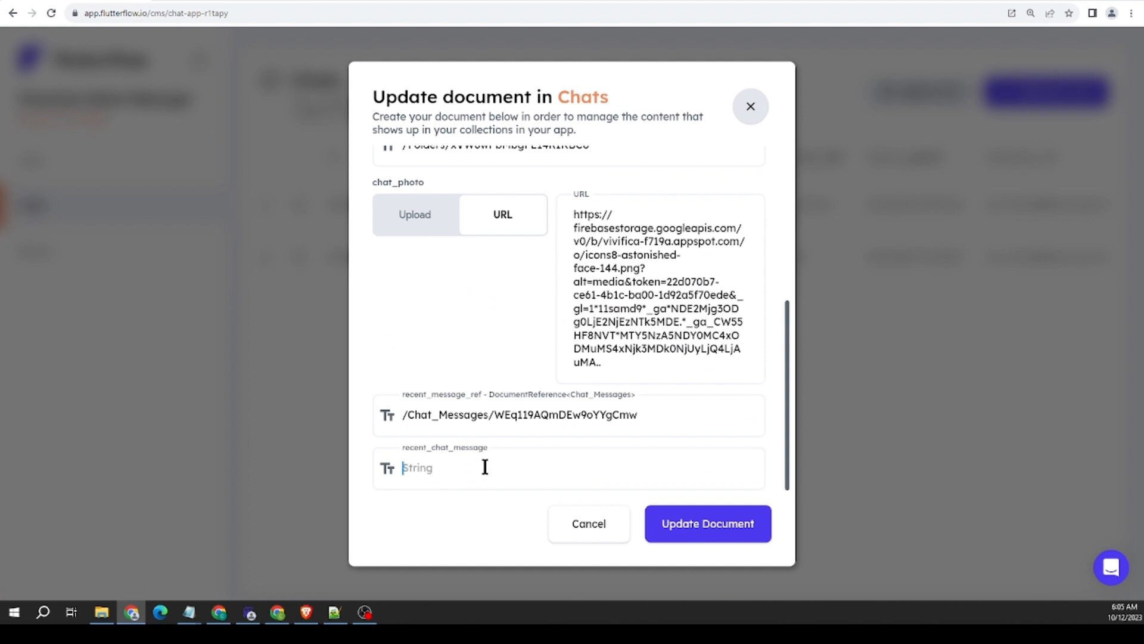
text(and another message)
click(667, 525)
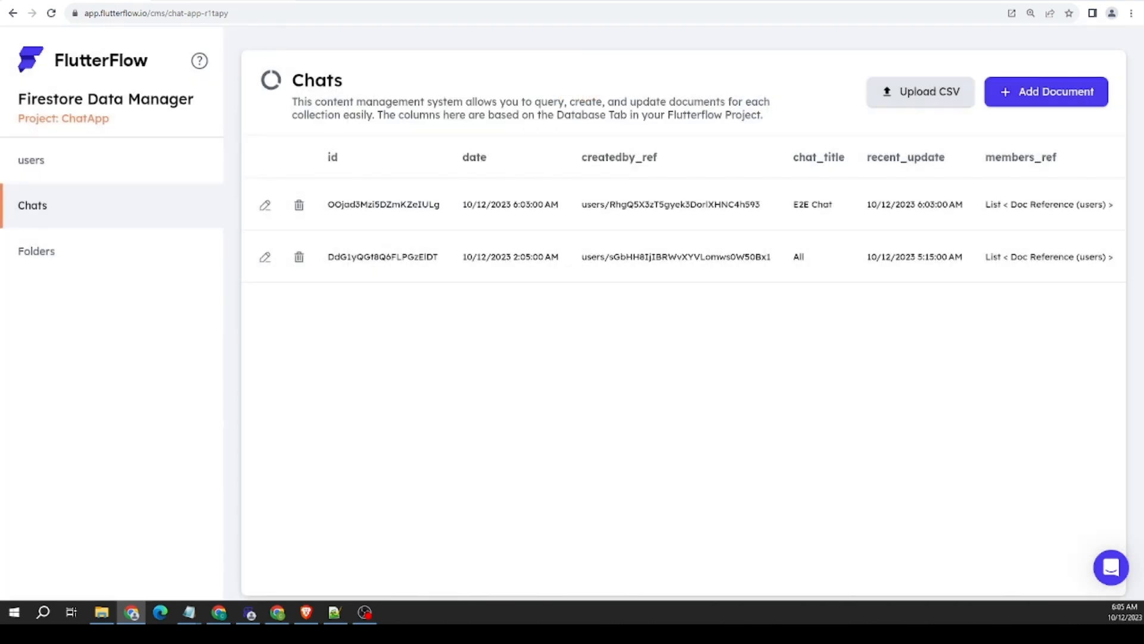
Step: Switch to the running test app and compare the recent messages listed in the All and E2E folders
click(219, 0)
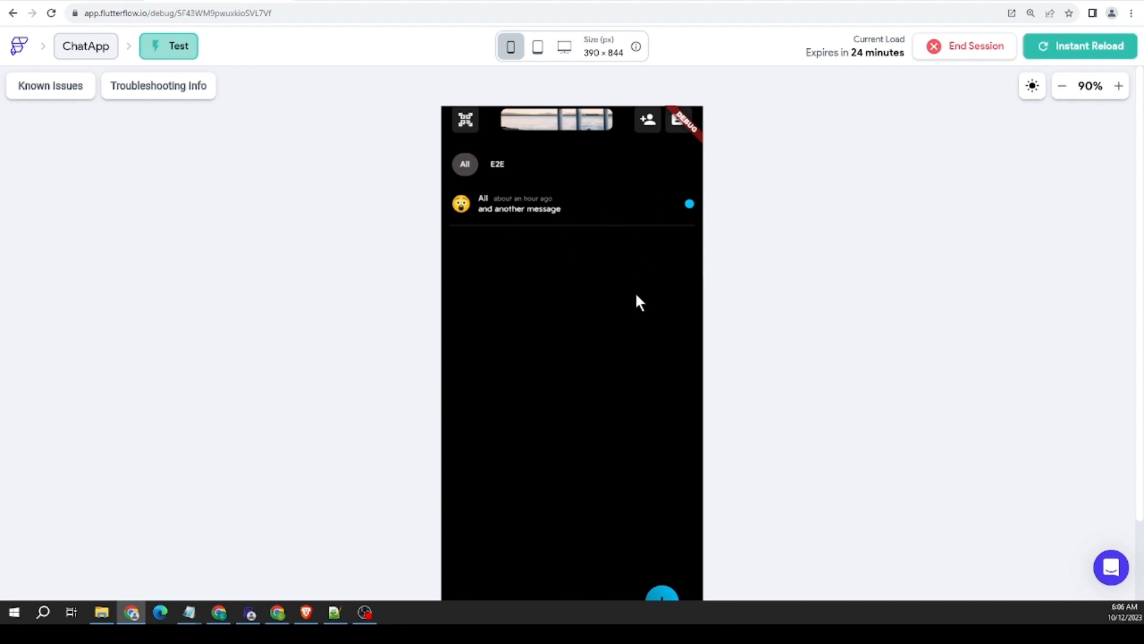
drag(608, 286, 537, 283)
click(502, 171)
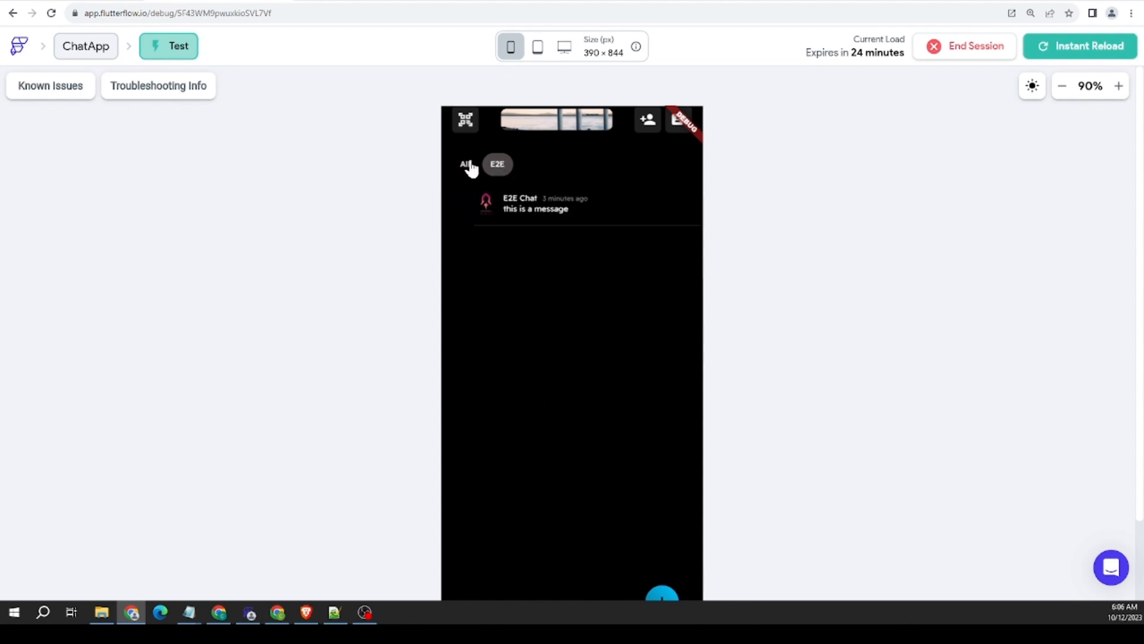
click(466, 165)
click(497, 170)
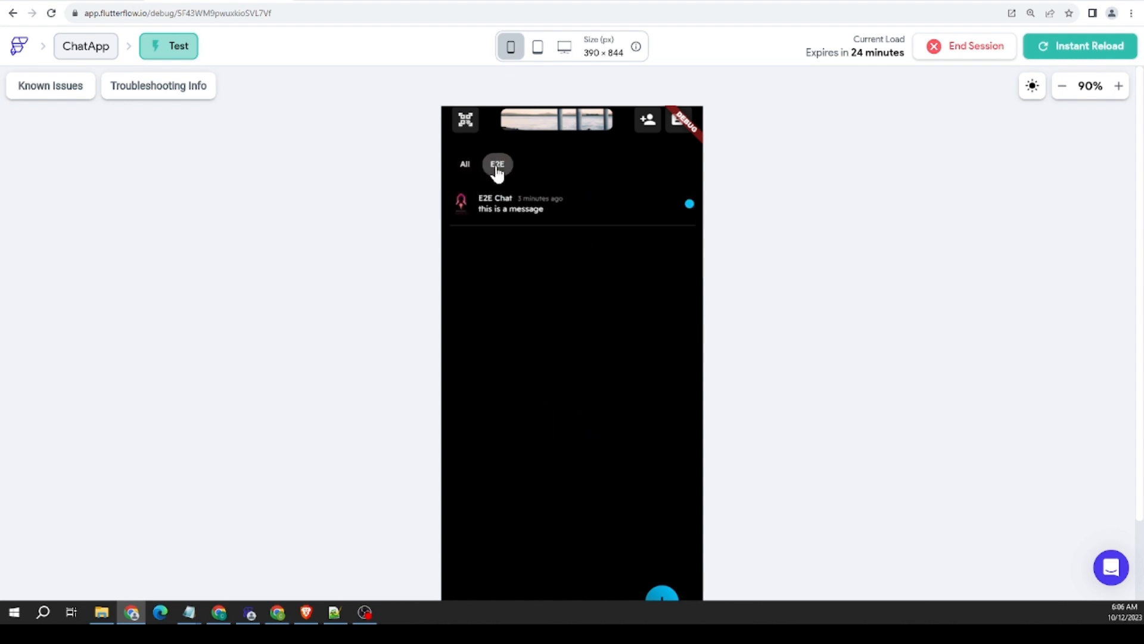
click(475, 170)
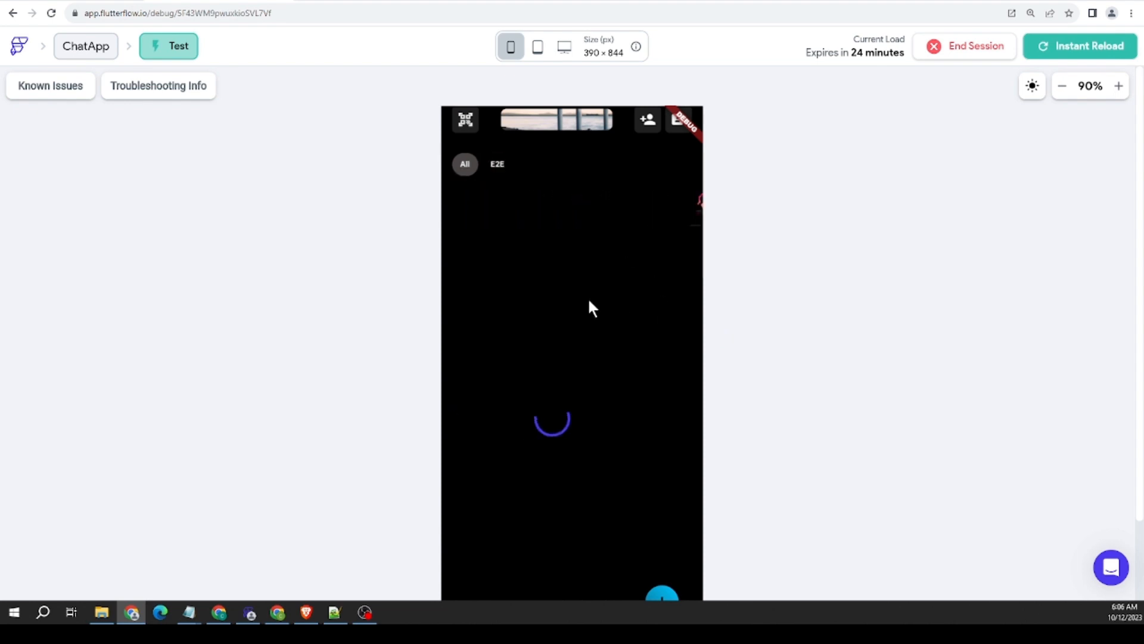
Step: Open the All chat in the test app and examine ChatPage's header, message list and message bar
click(523, 209)
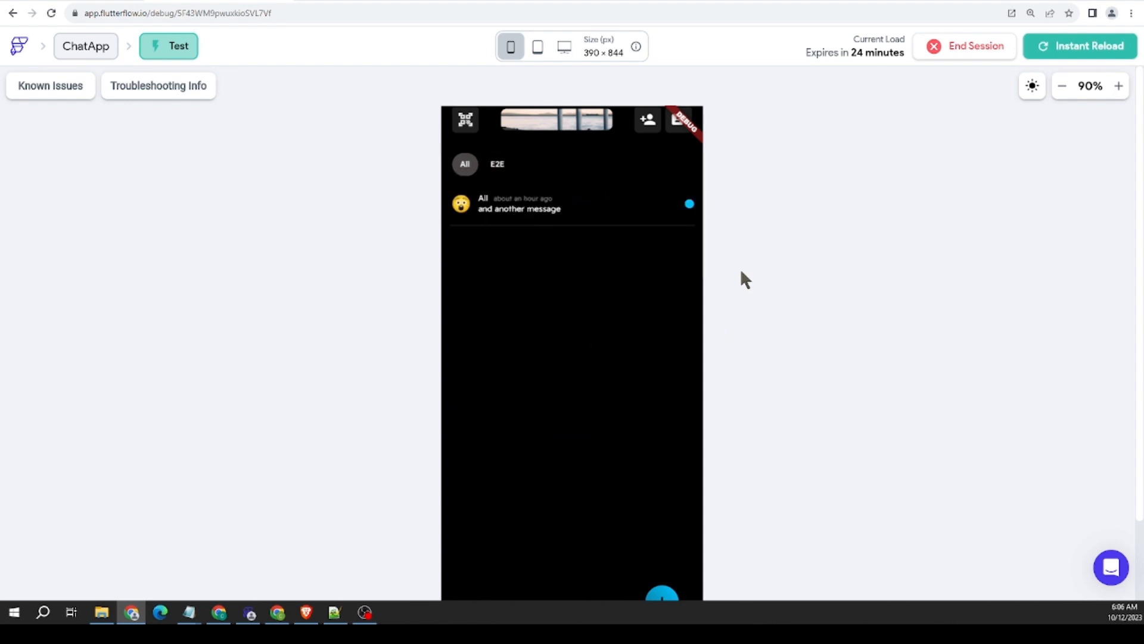
scroll(530, 263, down, 2)
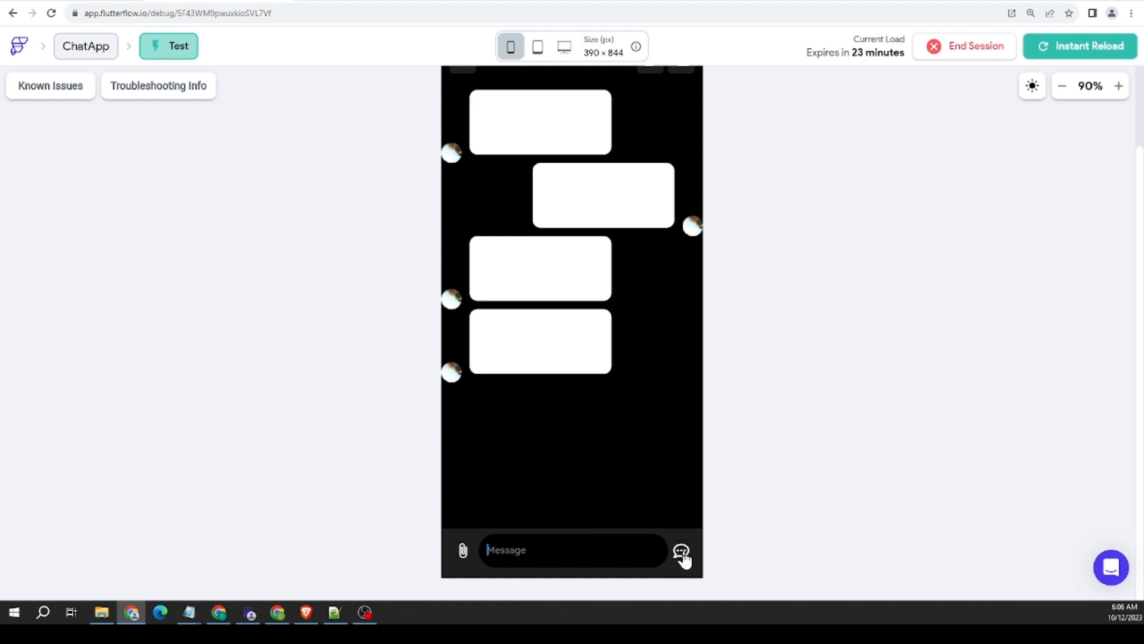
scroll(709, 281, up, 2)
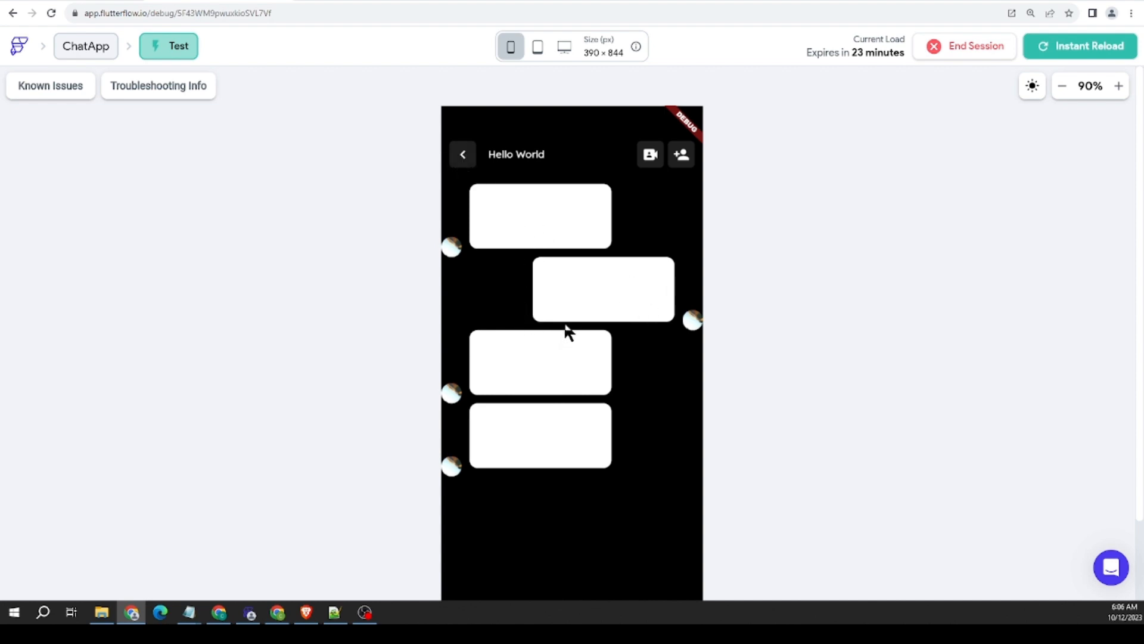
Step: Return to the HomePage in the test app and repeatedly expand and collapse the create menu to test it
click(462, 160)
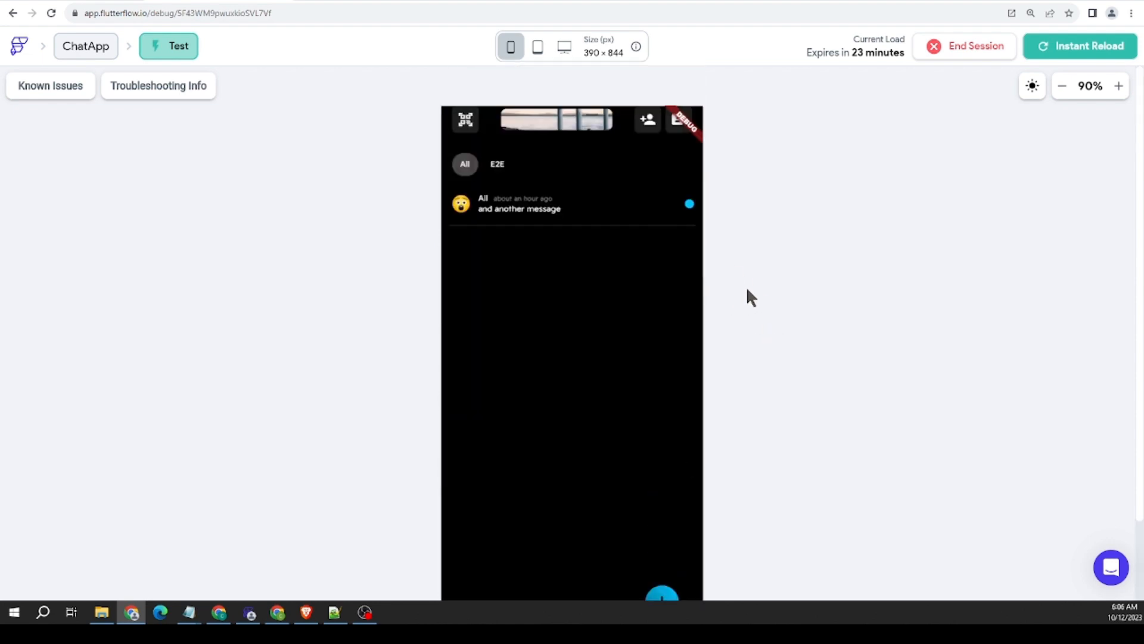
scroll(770, 385, down, 2)
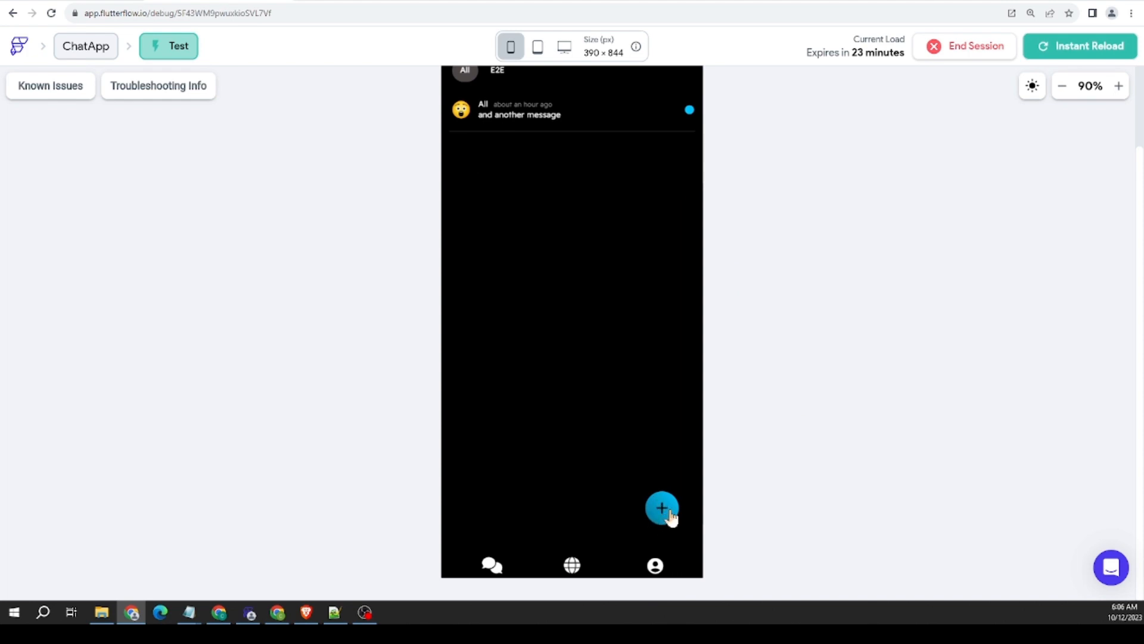
click(663, 510)
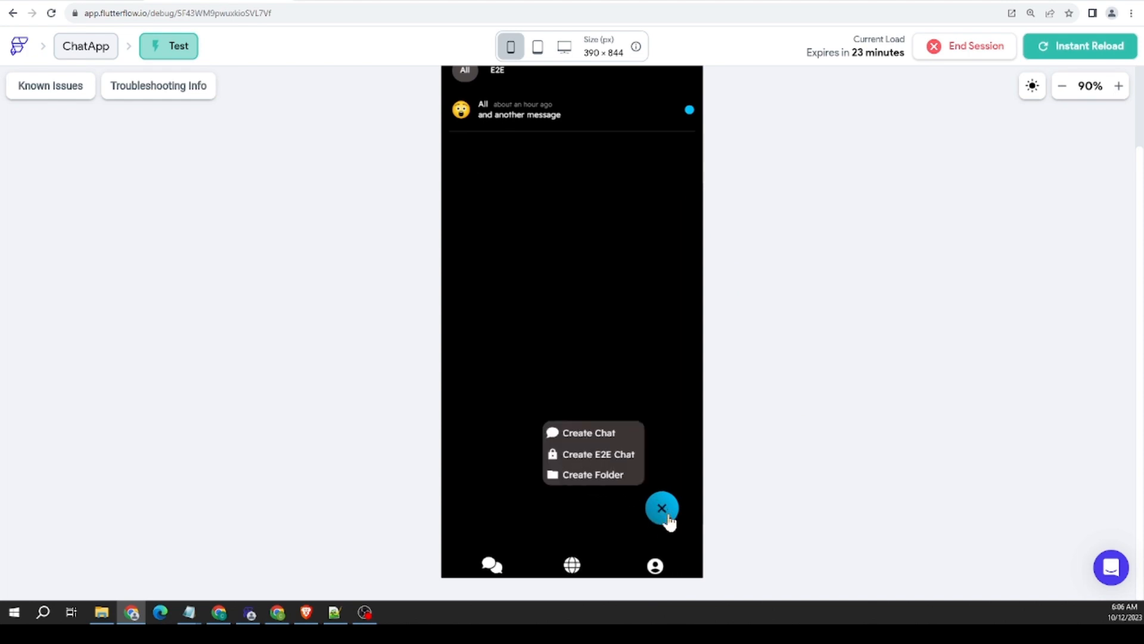
click(667, 517)
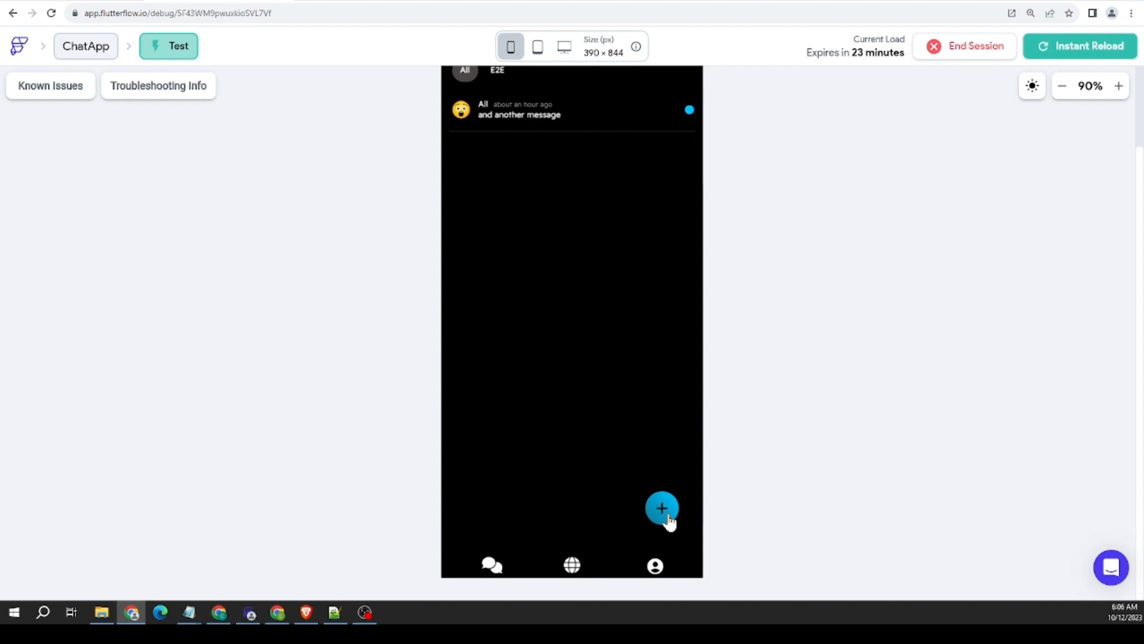
click(667, 518)
click(668, 517)
click(668, 518)
click(668, 517)
Step: Test changing between the All and E2E folders on the HomePage, including by swiping, and view the chat list
scroll(775, 417, up, 2)
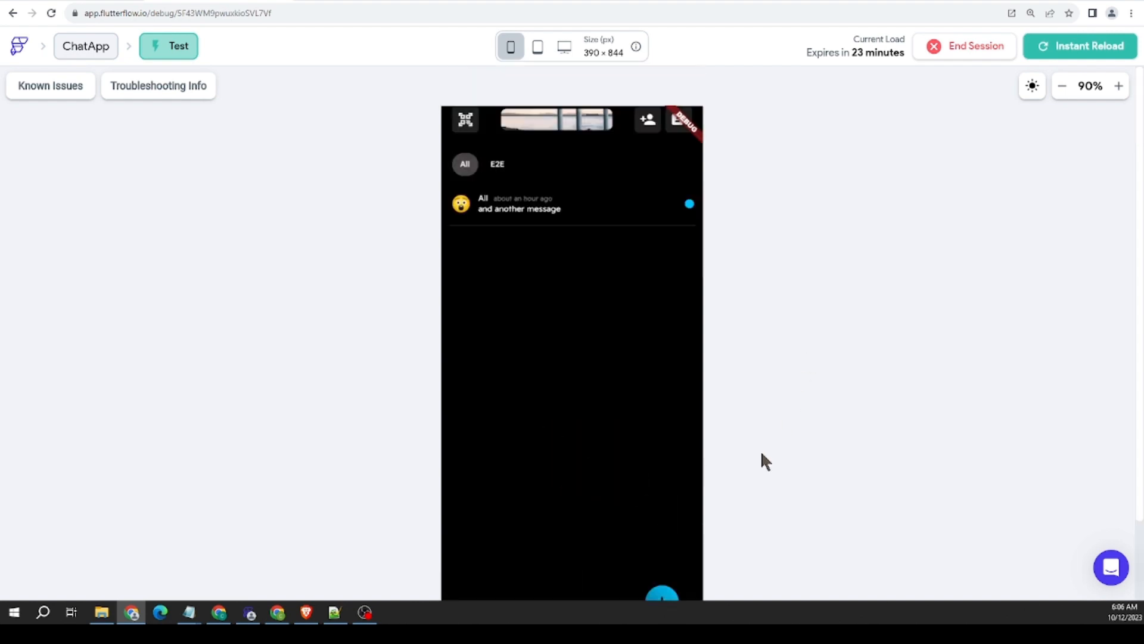
click(497, 165)
click(465, 165)
drag(531, 296, 457, 262)
drag(576, 288, 710, 276)
scroll(770, 286, down, 2)
scroll(768, 284, up, 2)
scroll(776, 224, down, 2)
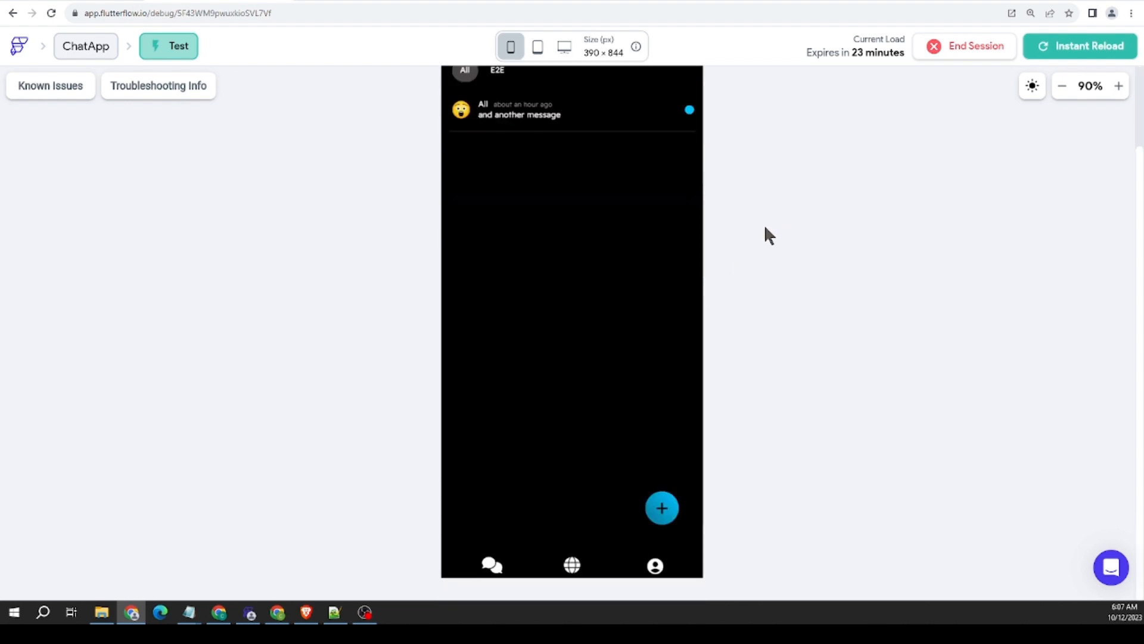
Step: Reopen the All chat and examine ChatPage's header buttons, message bubbles with avatars, and message bar
click(581, 115)
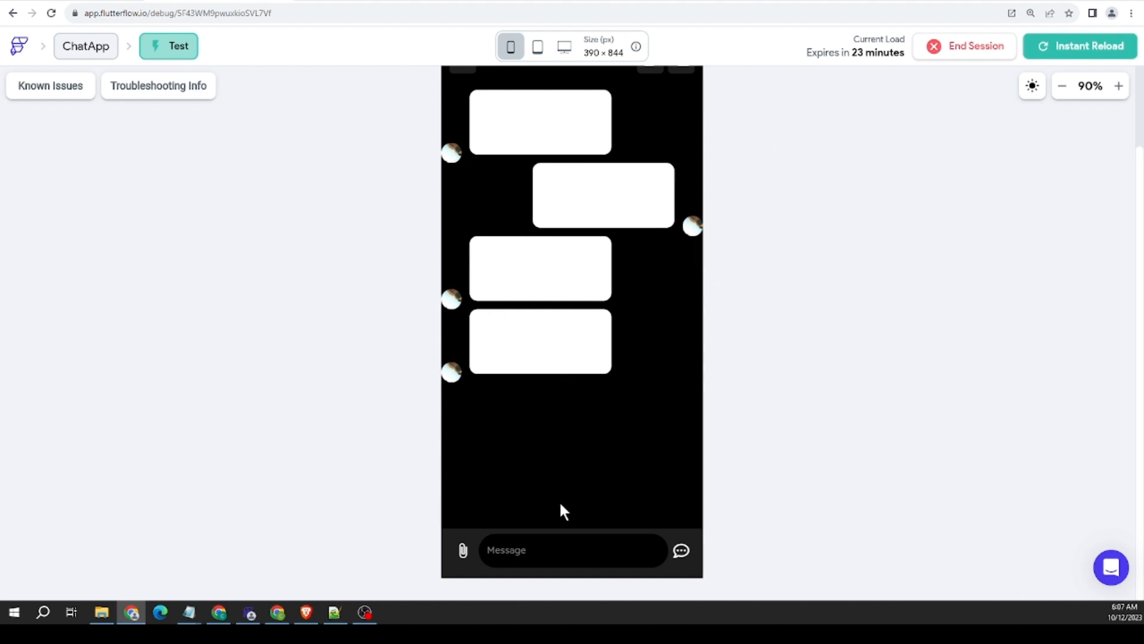
scroll(750, 387, up, 2)
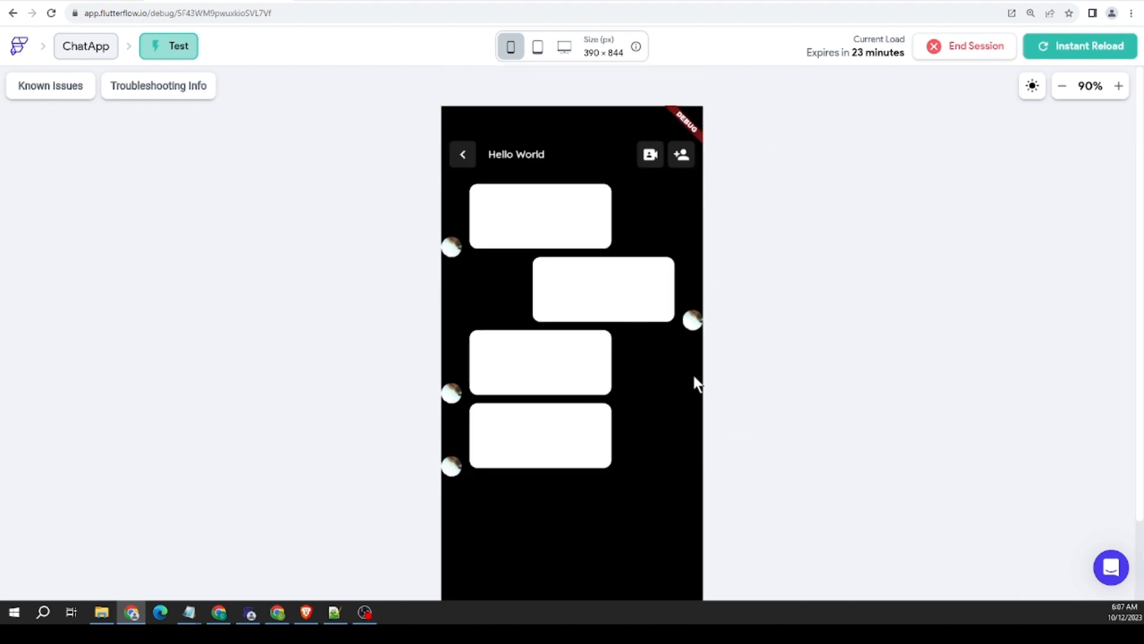
scroll(762, 358, down, 2)
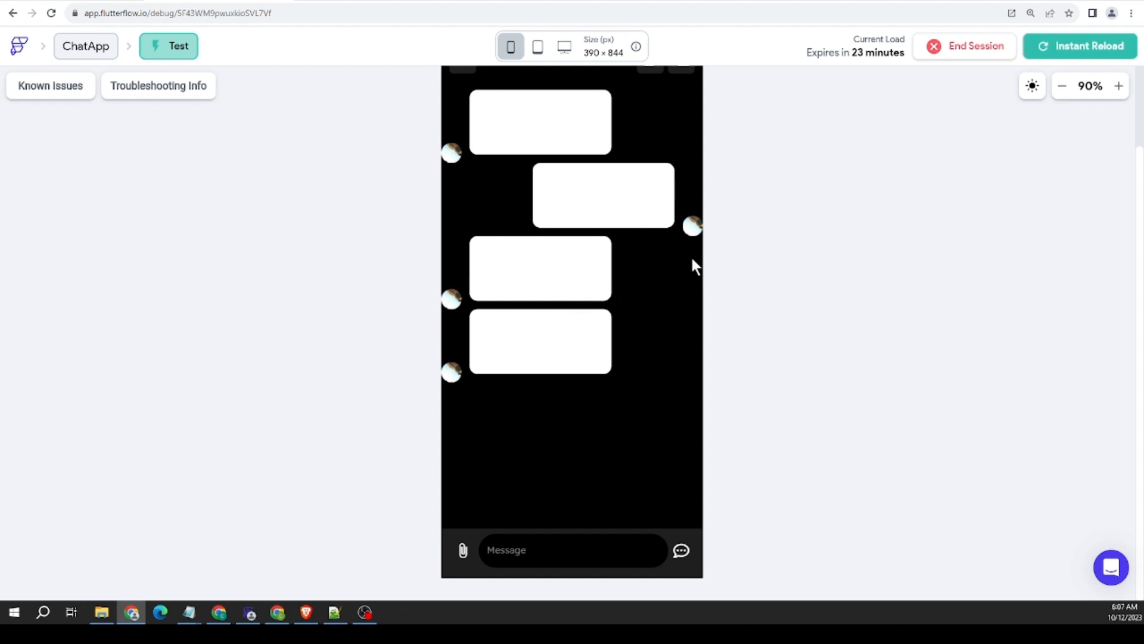
scroll(748, 228, up, 2)
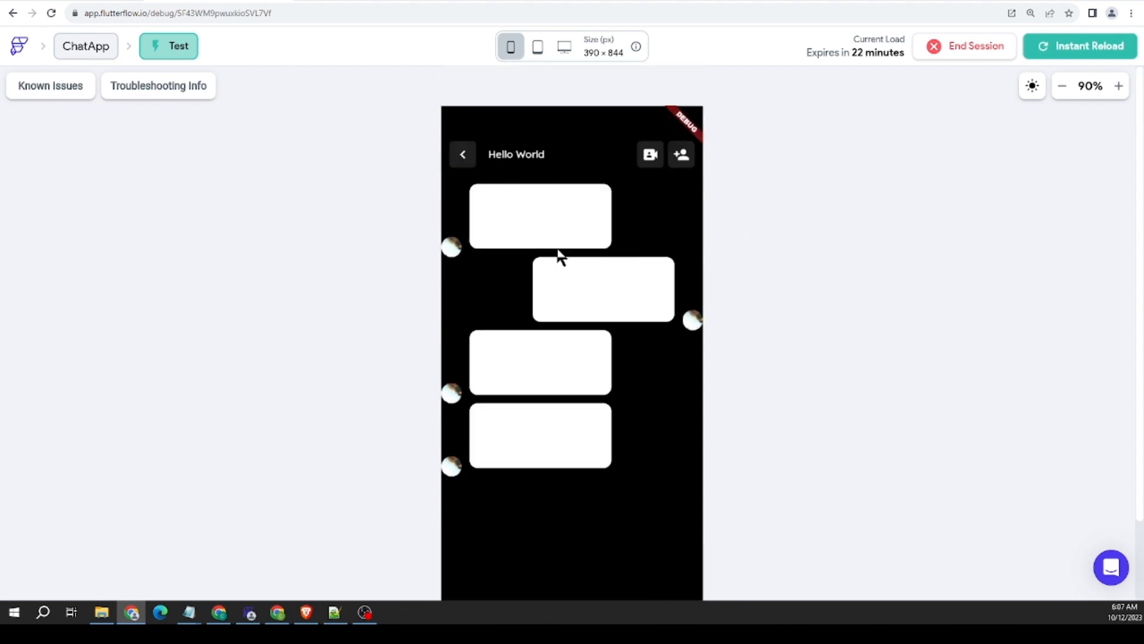
scroll(732, 275, down, 2)
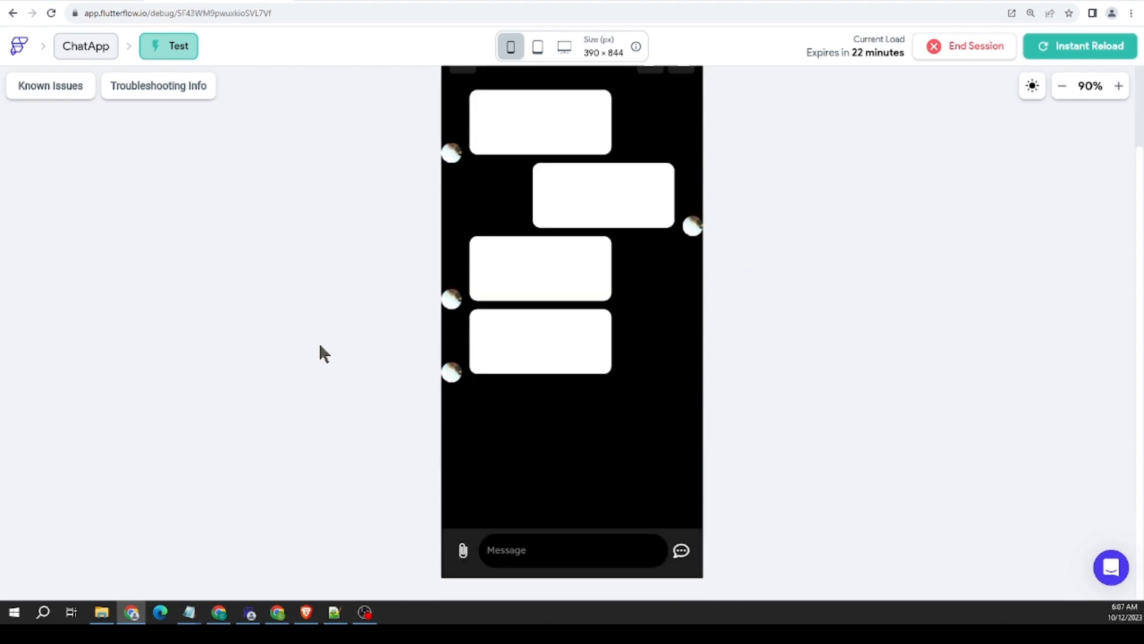
scroll(319, 345, up, 2)
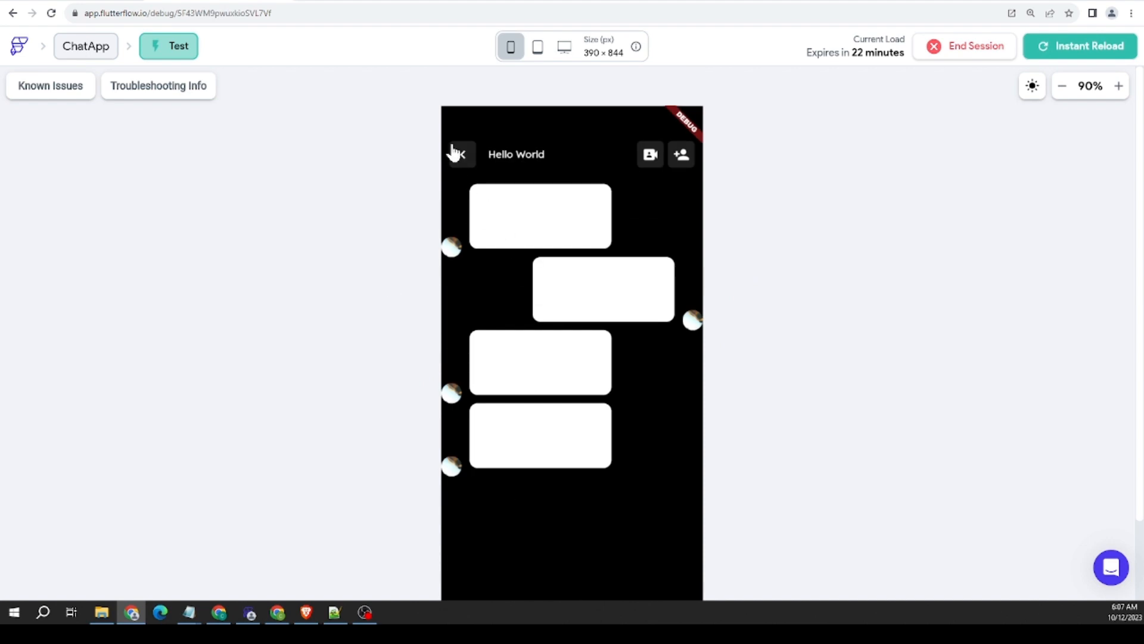
Step: Go back to the HomePage and review its header, folder row, chat list, create button and navigation bar
click(456, 154)
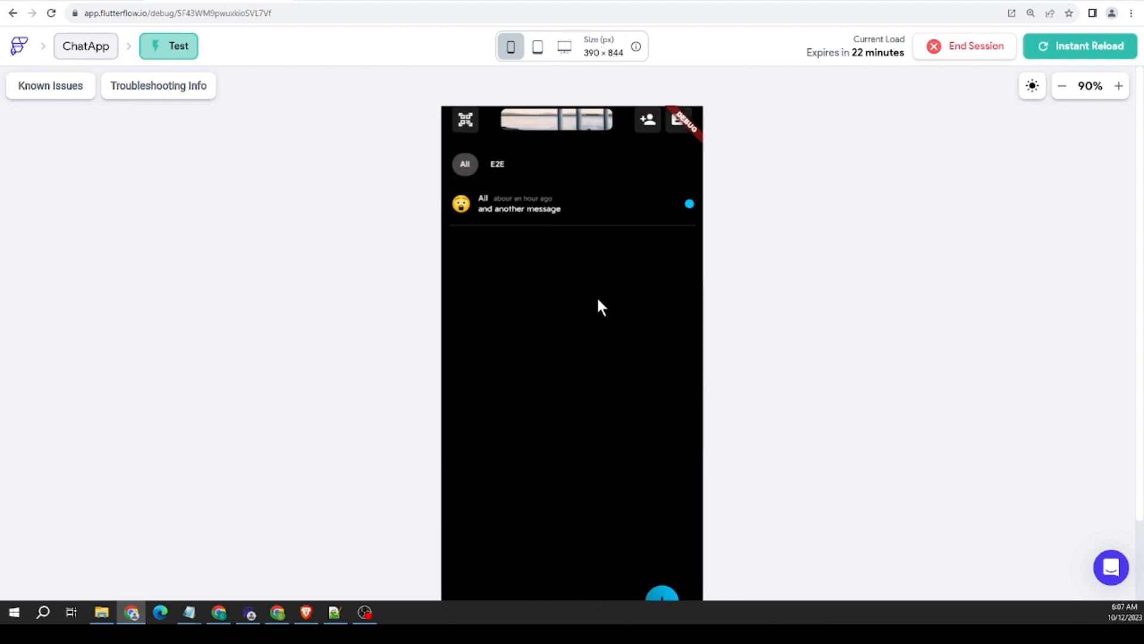
scroll(750, 263, down, 2)
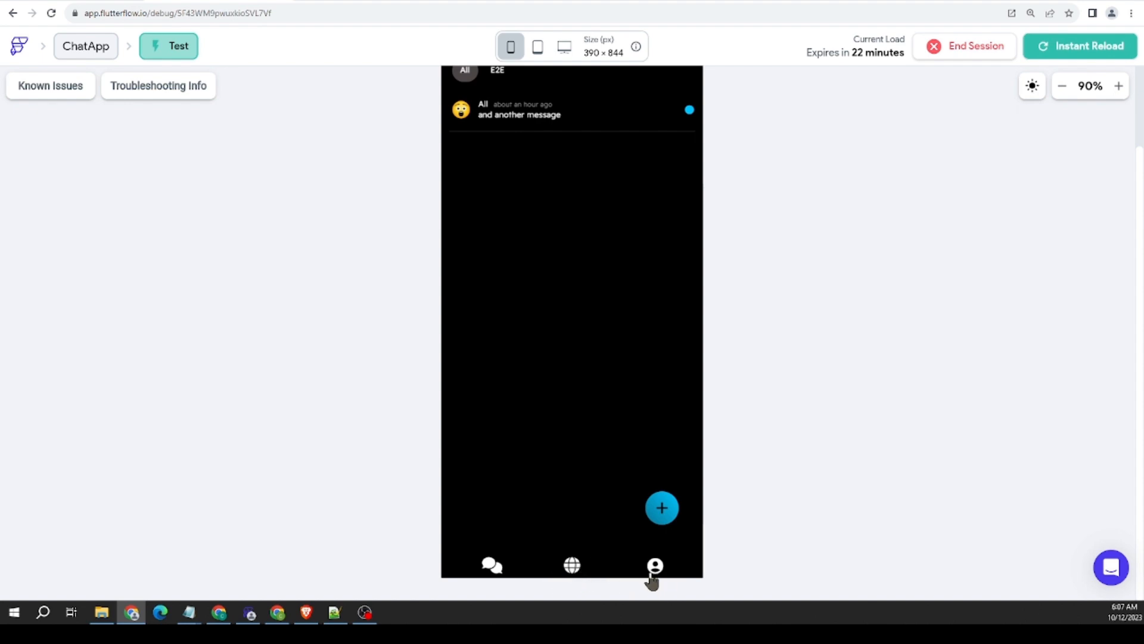
scroll(712, 267, up, 2)
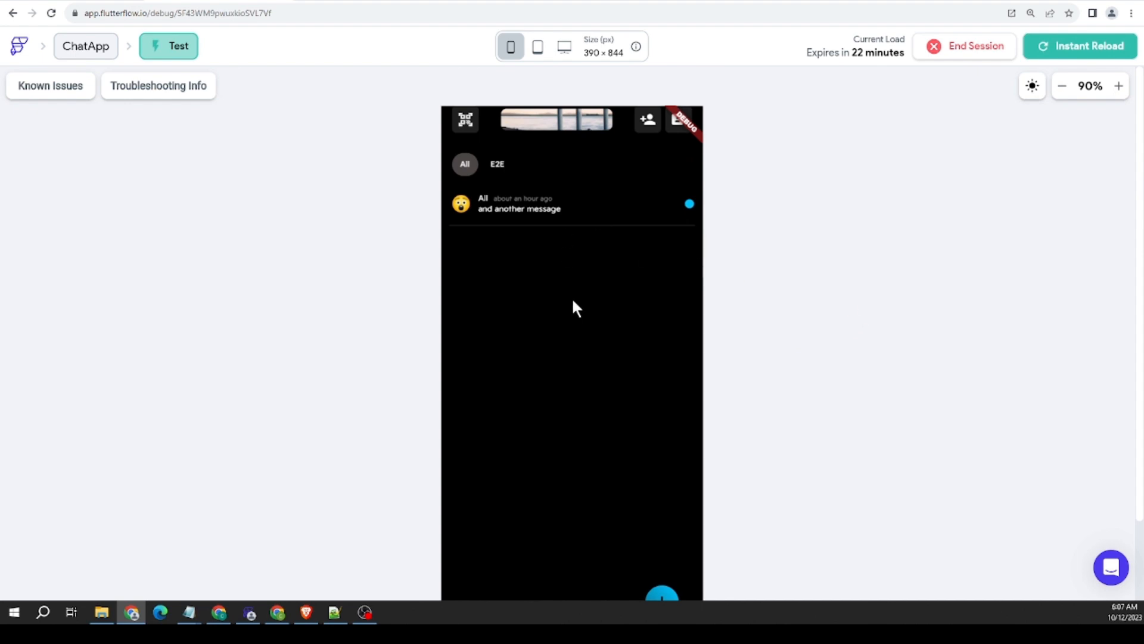
drag(571, 297, 652, 302)
scroll(809, 293, down, 2)
scroll(731, 316, up, 2)
scroll(727, 313, down, 2)
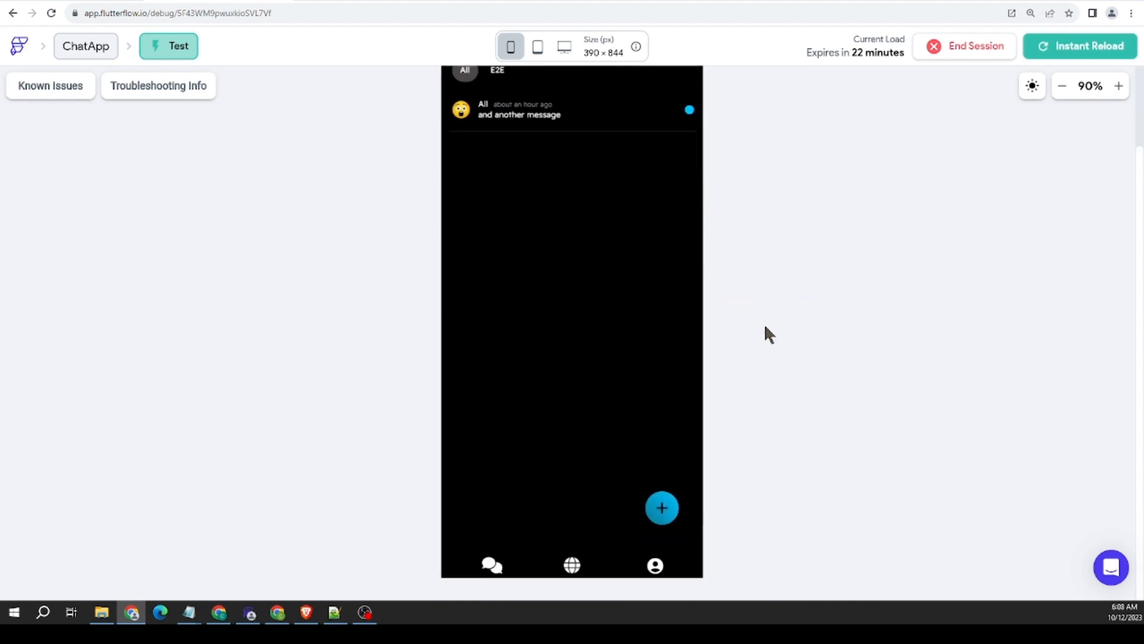